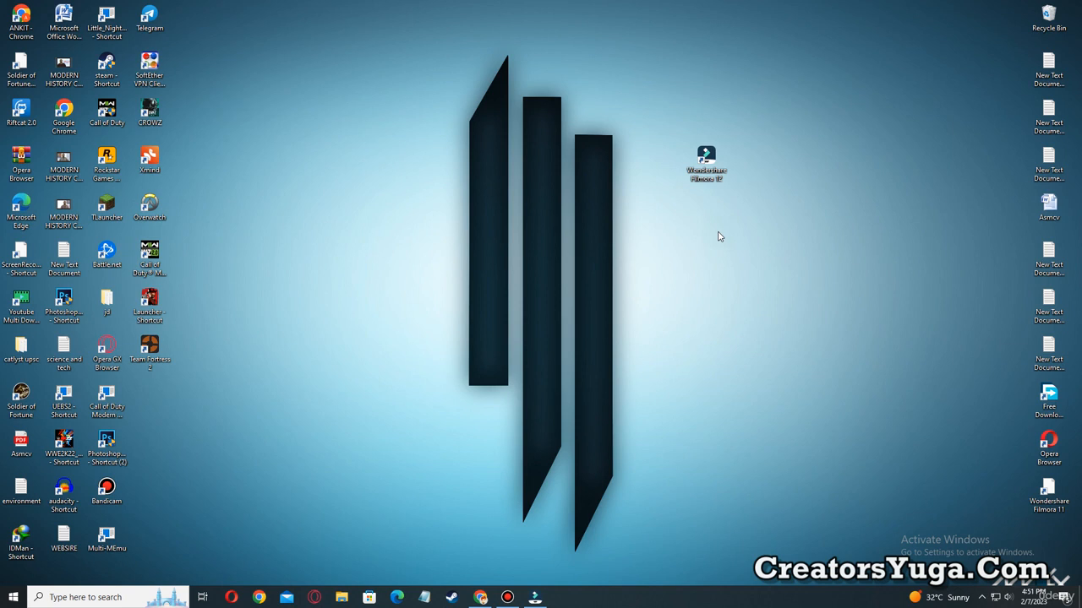
# Switch to the running Wondershare Filmora start window.
pyautogui.moveTo(734, 191)
pyautogui.mouseDown()
pyautogui.moveTo(693, 167)
pyautogui.moveTo(681, 120)
pyautogui.moveTo(676, 136)
pyautogui.mouseUp()
pyautogui.click(701, 243)
pyautogui.moveTo(542, 601)
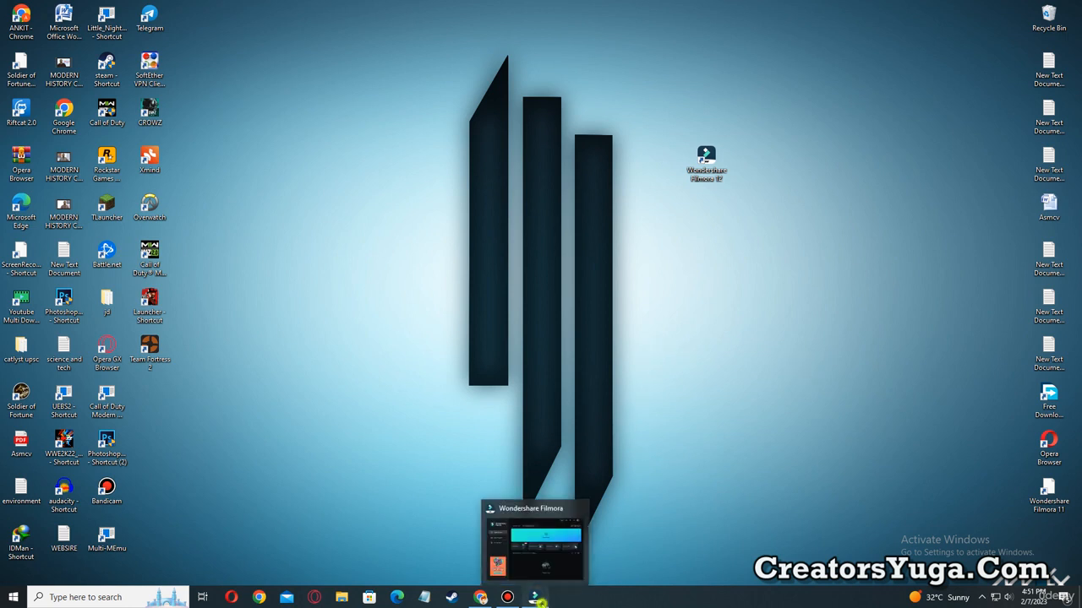
pyautogui.click(542, 602)
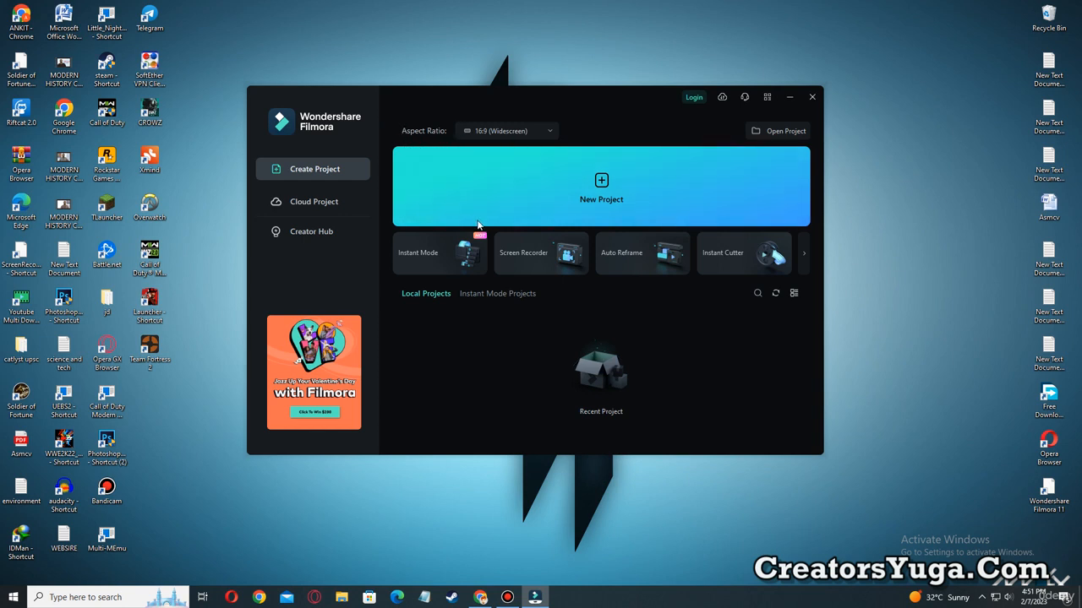
pyautogui.hotkey('ctrl', 'alt', 'd')
pyautogui.moveTo(397, 118)
pyautogui.mouseDown()
pyautogui.moveTo(406, 137)
pyautogui.moveTo(446, 141)
pyautogui.mouseUp()
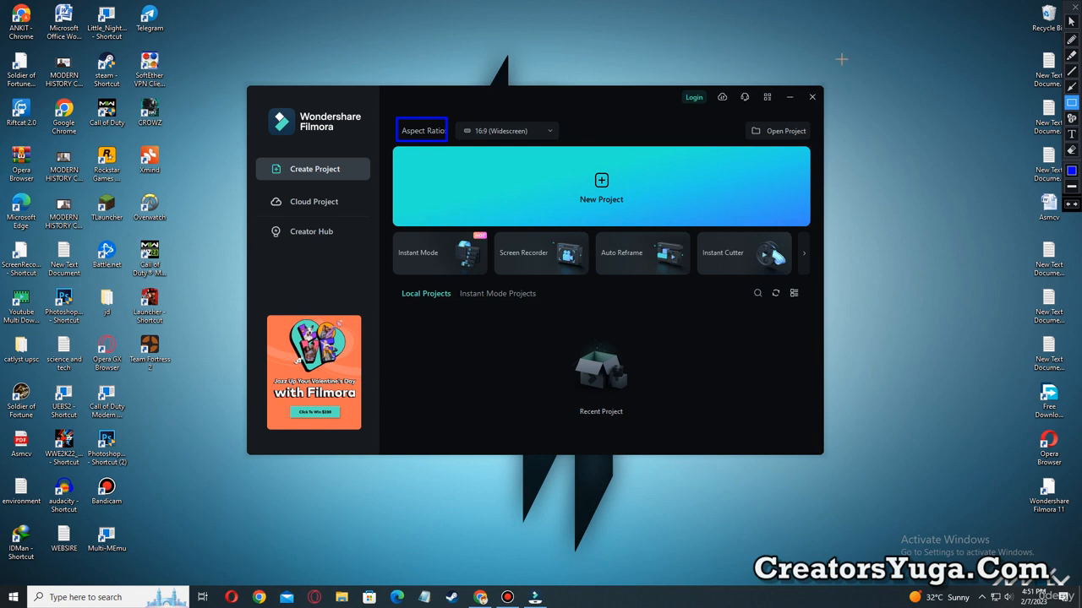
pyautogui.moveTo(840, 59)
pyautogui.mouseDown()
pyautogui.moveTo(852, 92)
pyautogui.moveTo(939, 150)
pyautogui.moveTo(1013, 153)
pyautogui.moveTo(1012, 142)
pyautogui.mouseUp()
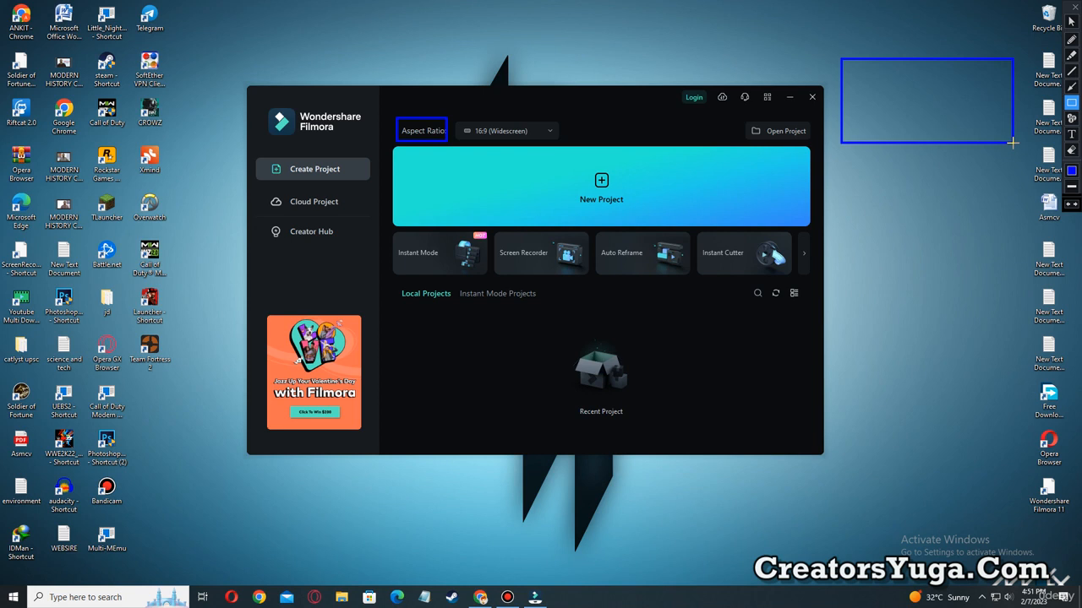
pyautogui.moveTo(455, 121); pyautogui.dragTo(542, 140)
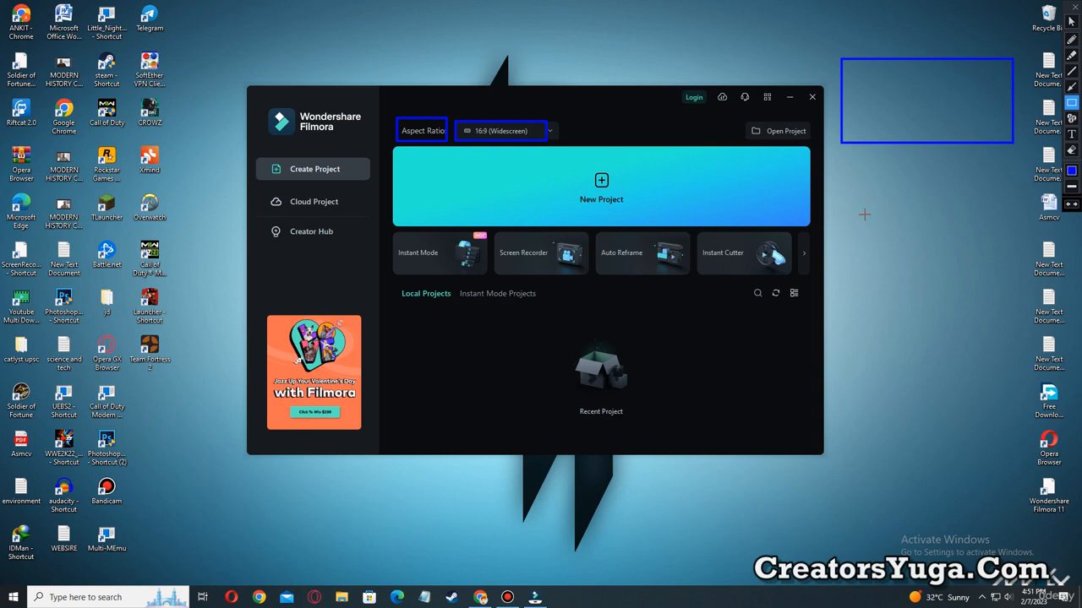
pyautogui.moveTo(855, 201)
pyautogui.mouseDown()
pyautogui.moveTo(913, 301)
pyautogui.moveTo(968, 354)
pyautogui.mouseUp()
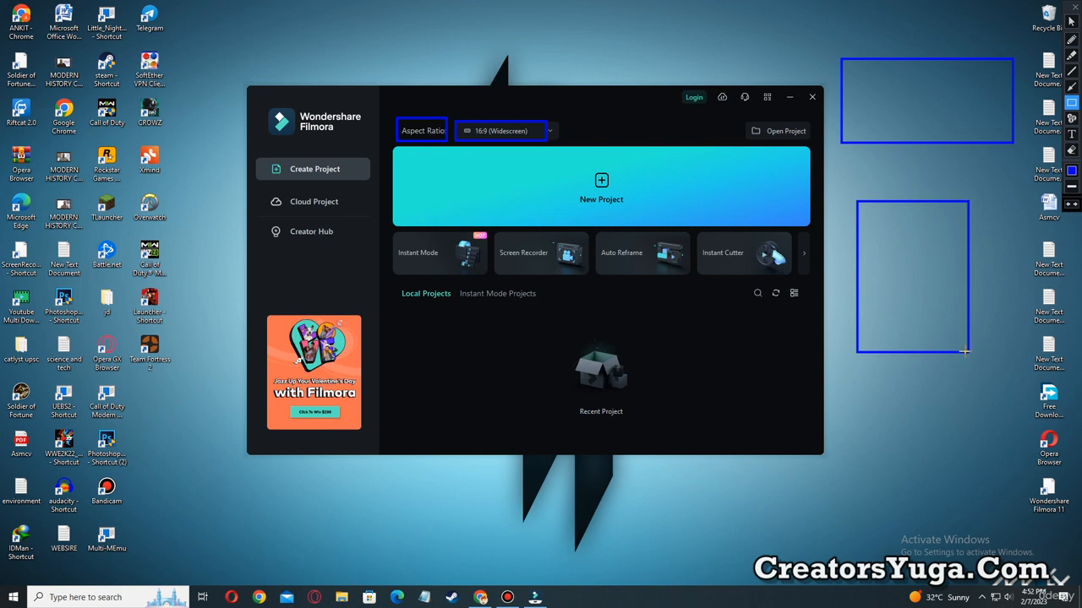
pyautogui.press('Escape')
# Set the aspect ratio to 16:9 (Widescreen) and create a new project.
pyautogui.click(532, 134)
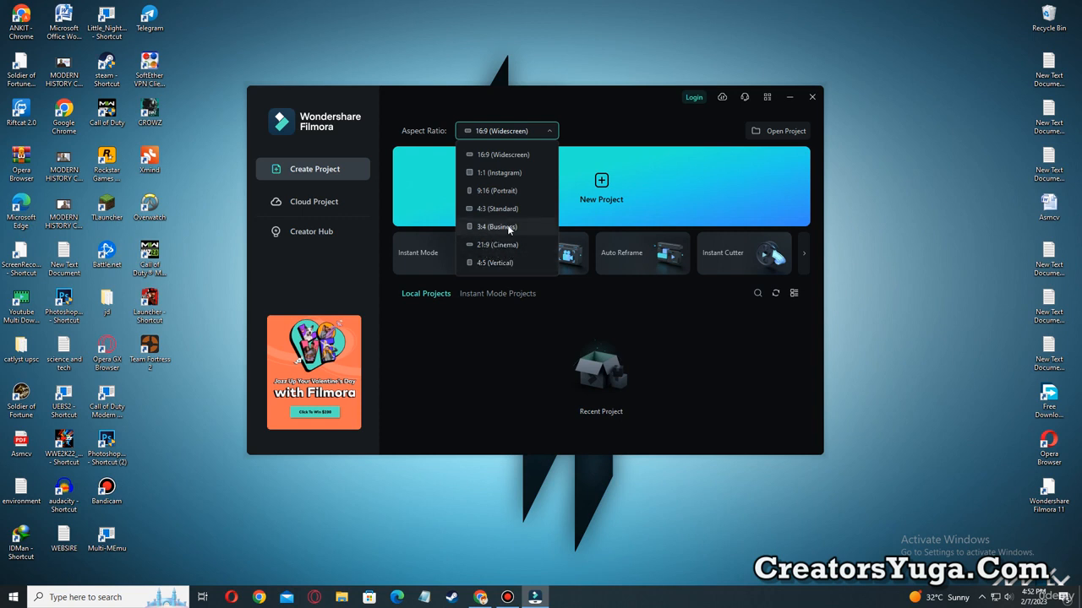
pyautogui.click(482, 156)
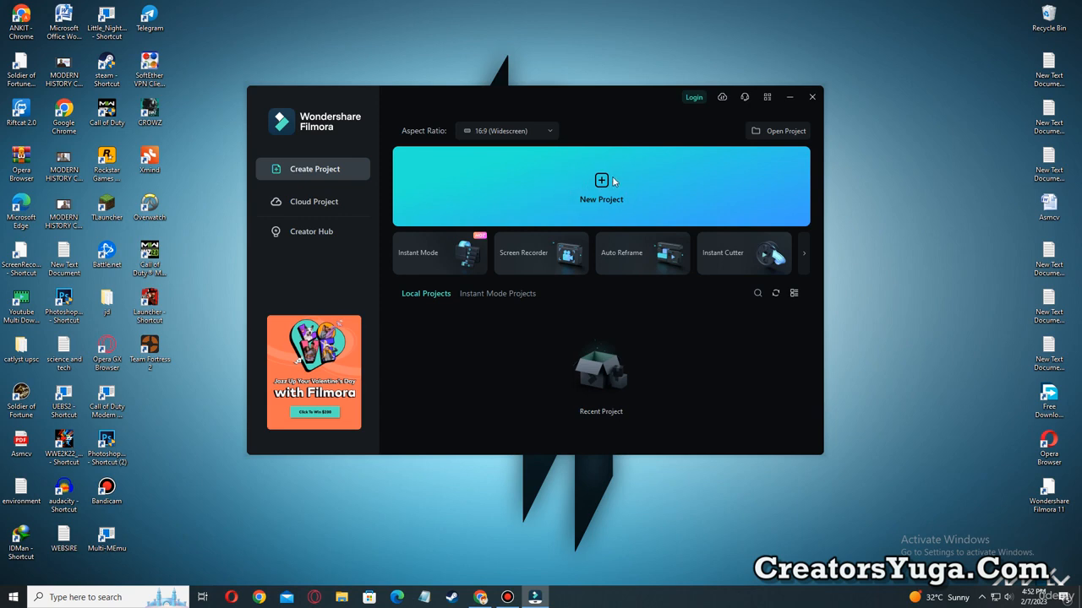
pyautogui.click(608, 180)
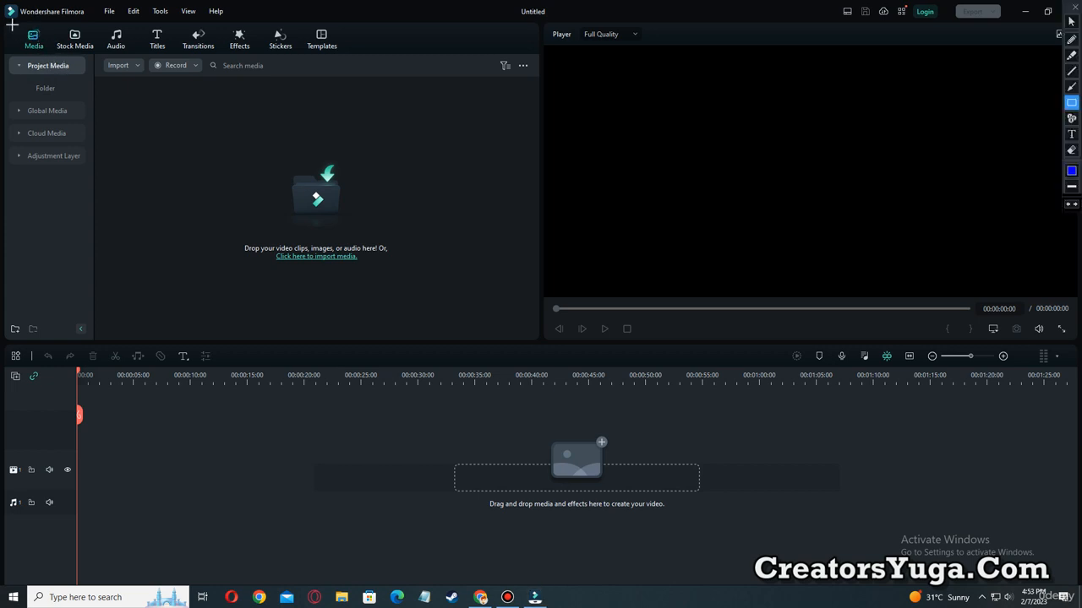
pyautogui.moveTo(11, 26)
pyautogui.mouseDown()
pyautogui.moveTo(48, 52)
pyautogui.moveTo(362, 56)
pyautogui.mouseUp()
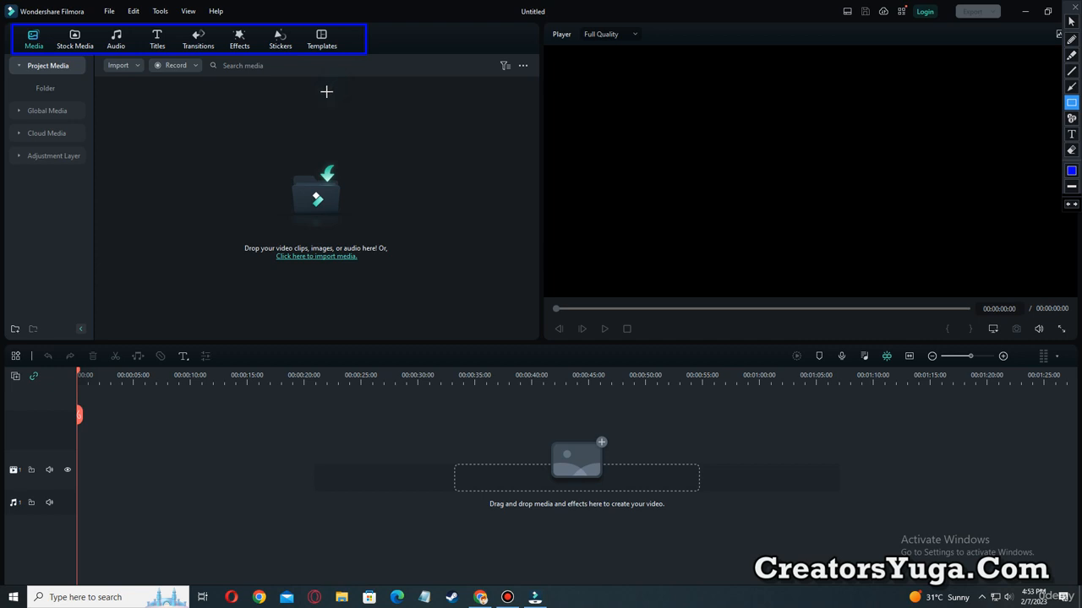
pyautogui.press('Escape')
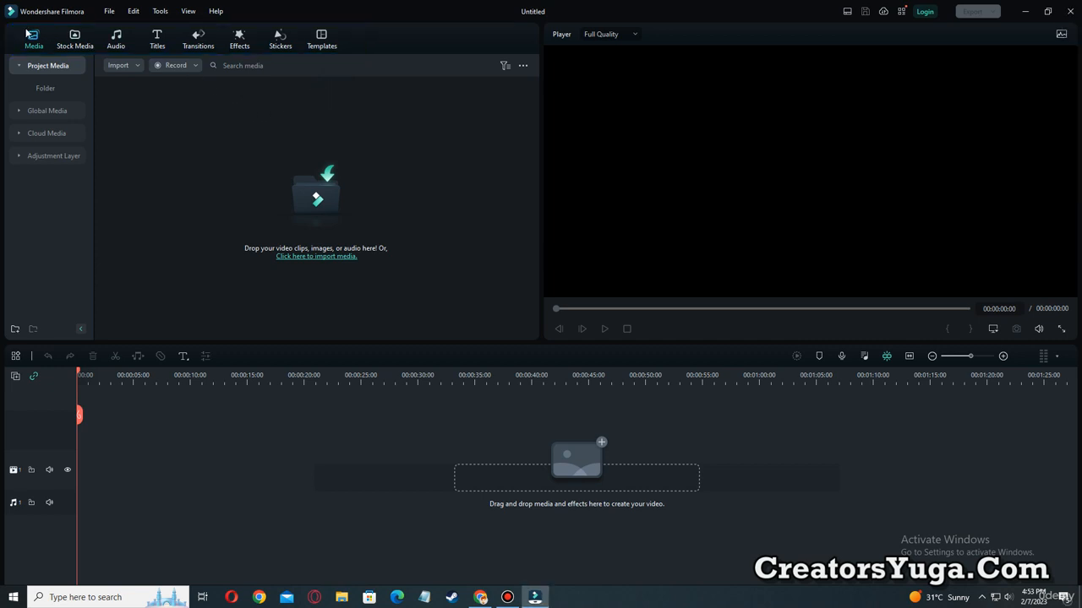
pyautogui.hotkey('ctrl', 'alt', 'g')
pyautogui.moveTo(17, 26); pyautogui.dragTo(49, 53)
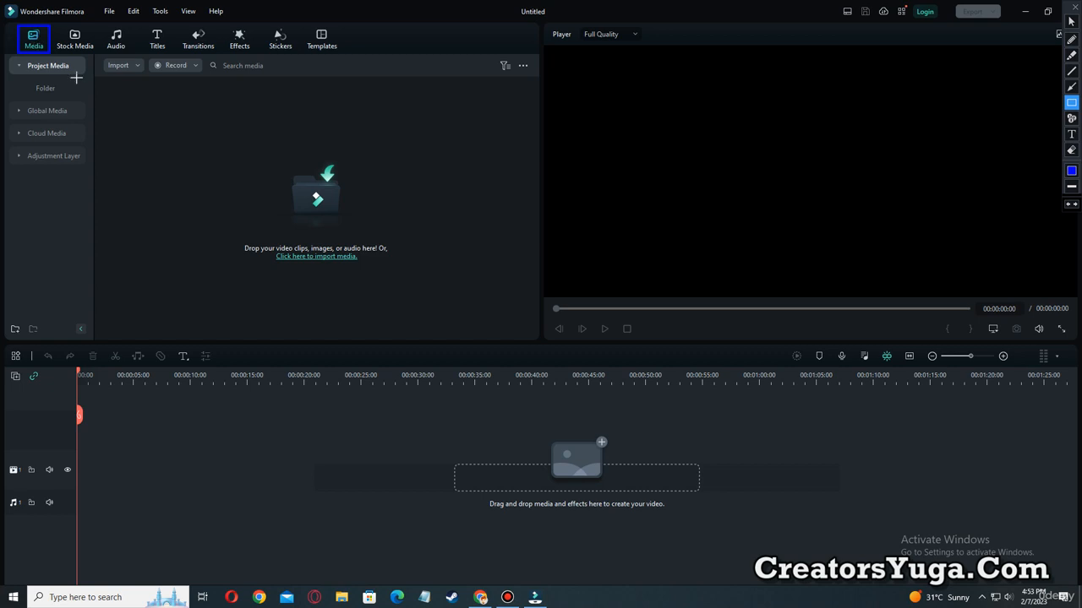
pyautogui.moveTo(94, 76)
pyautogui.mouseDown()
pyautogui.moveTo(301, 290)
pyautogui.moveTo(533, 336)
pyautogui.mouseUp()
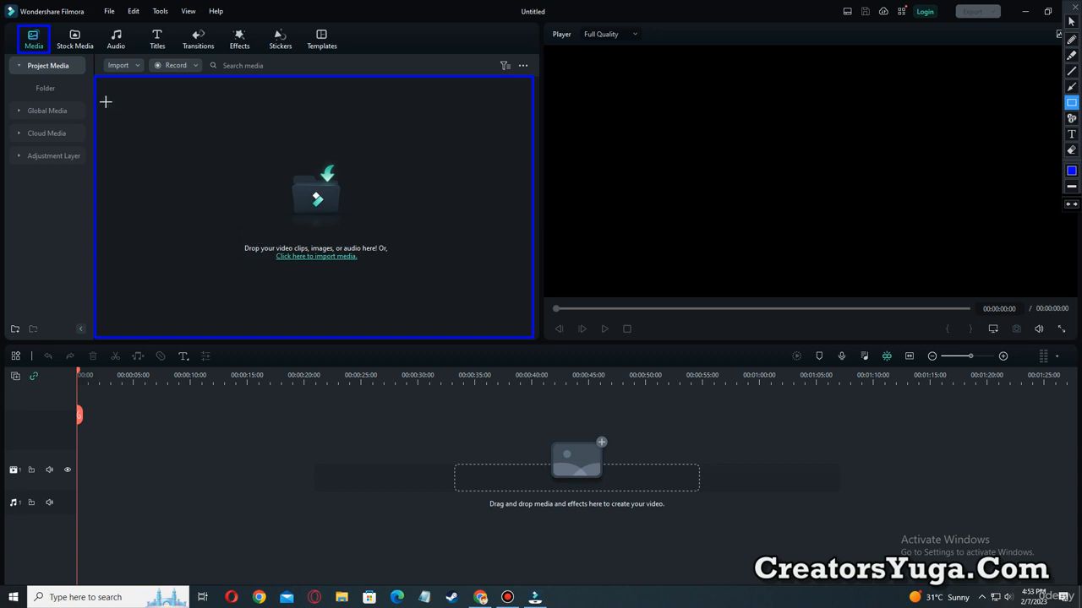
pyautogui.moveTo(115, 91); pyautogui.dragTo(197, 127)
pyautogui.moveTo(218, 91); pyautogui.dragTo(303, 127)
pyautogui.moveTo(328, 92)
pyautogui.mouseDown()
pyautogui.moveTo(338, 119)
pyautogui.moveTo(454, 143)
pyautogui.mouseUp()
pyautogui.moveTo(119, 145)
pyautogui.mouseDown()
pyautogui.moveTo(138, 169)
pyautogui.moveTo(228, 180)
pyautogui.mouseUp()
pyautogui.moveTo(131, 193)
pyautogui.mouseDown()
pyautogui.moveTo(194, 250)
pyautogui.moveTo(222, 237)
pyautogui.mouseUp()
pyautogui.moveTo(398, 176)
pyautogui.mouseDown()
pyautogui.moveTo(490, 239)
pyautogui.moveTo(495, 231)
pyautogui.mouseUp()
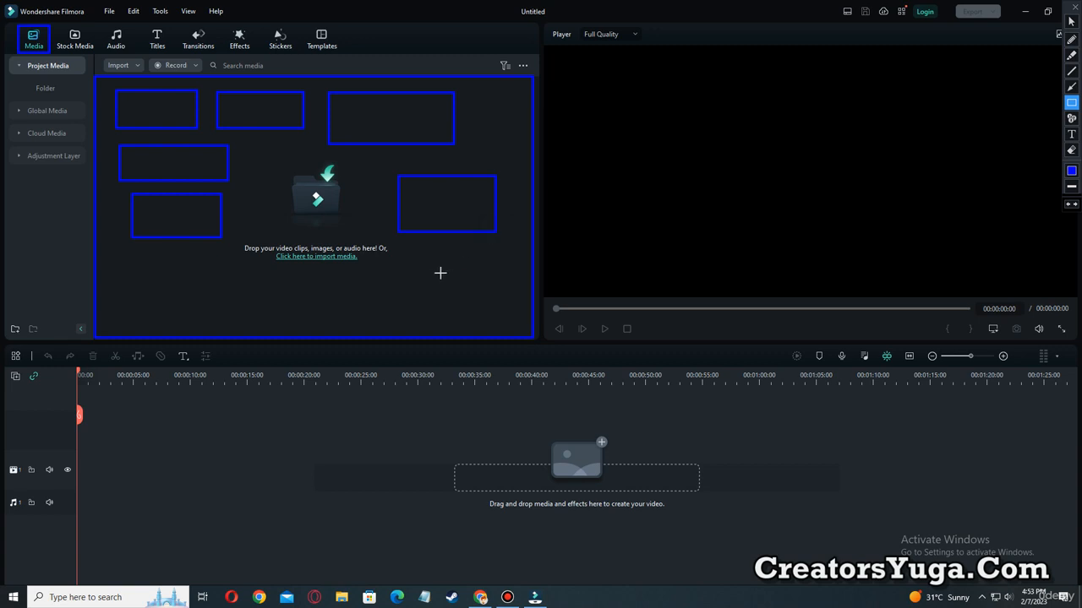
pyautogui.moveTo(402, 256)
pyautogui.mouseDown()
pyautogui.moveTo(475, 300)
pyautogui.moveTo(511, 301)
pyautogui.mouseUp()
pyautogui.moveTo(121, 258)
pyautogui.mouseDown()
pyautogui.moveTo(155, 309)
pyautogui.moveTo(251, 318)
pyautogui.mouseUp()
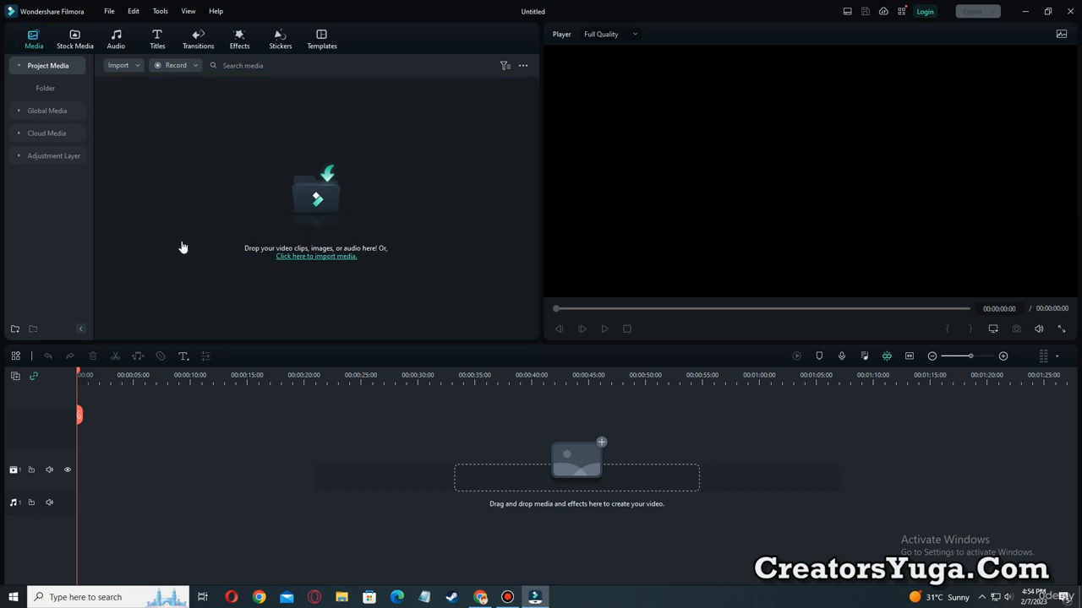
# Import the "my website" video from the video folder on New Volume (D:) into the project media.
pyautogui.click(223, 199)
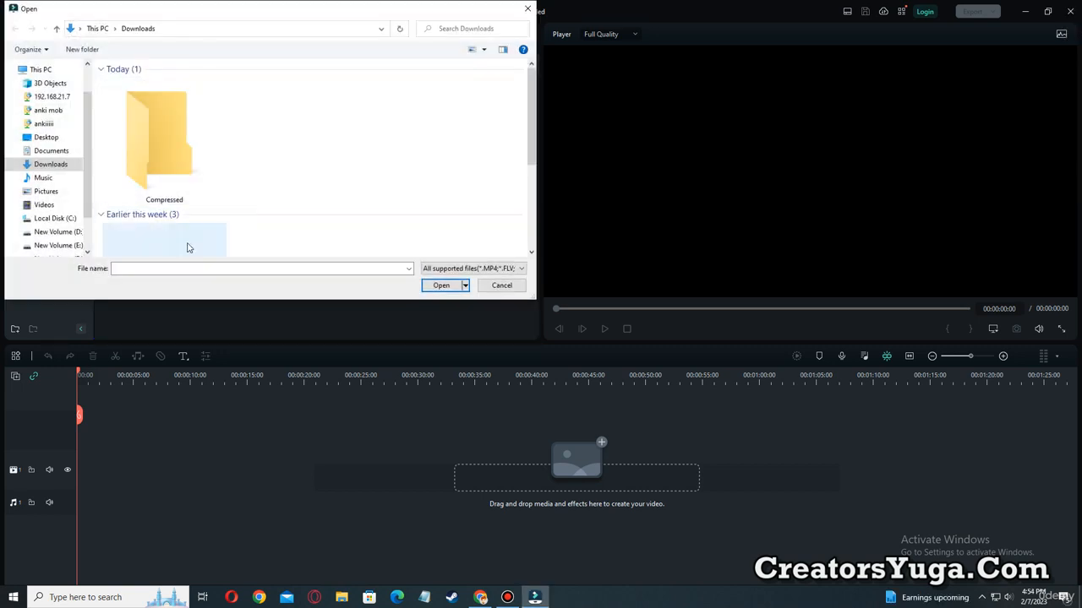
pyautogui.click(59, 232)
pyautogui.click(172, 220)
pyautogui.scroll(-10, 171, 220)
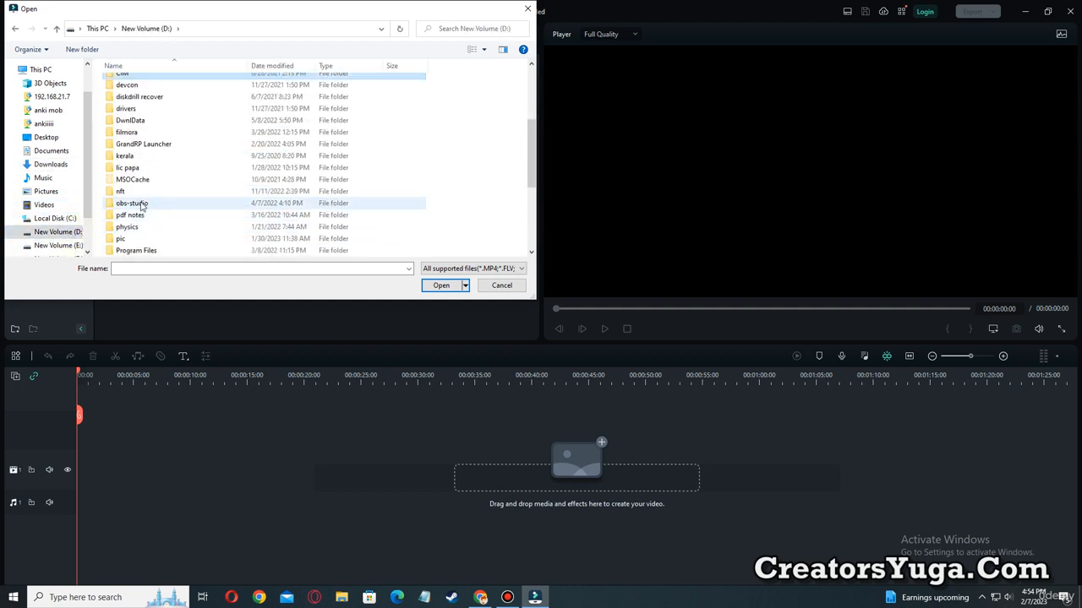
pyautogui.doubleClick(131, 204)
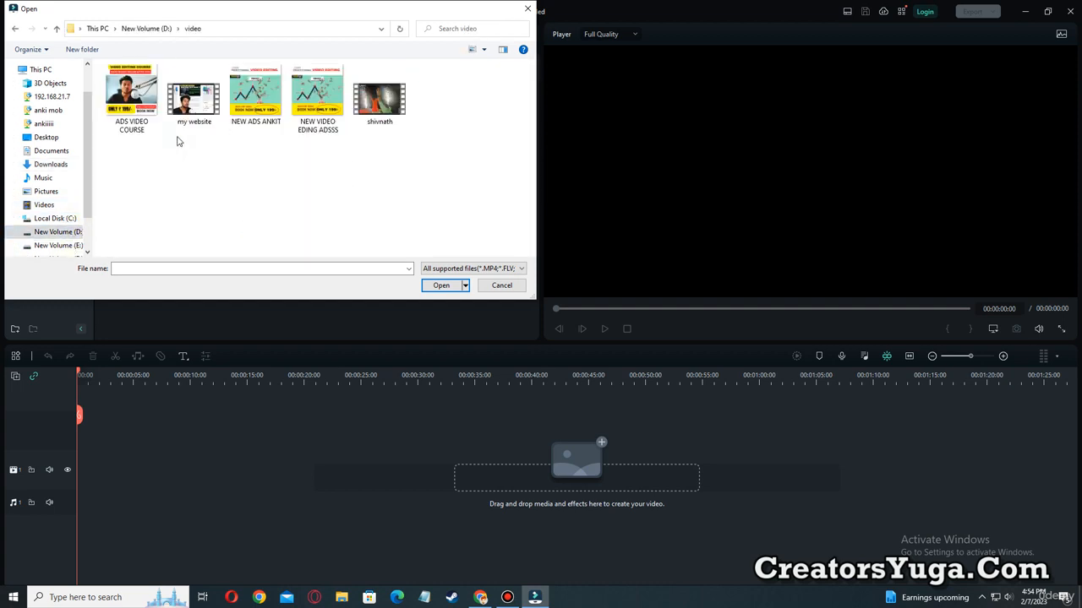
pyautogui.click(192, 108)
pyautogui.doubleClick(192, 108)
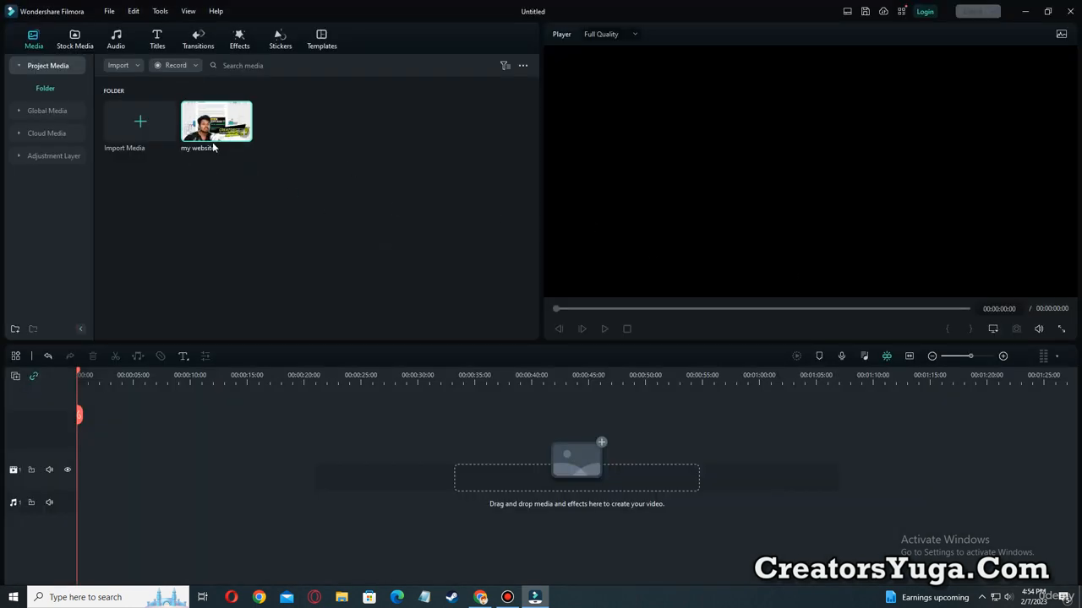
pyautogui.hotkey('ctrl', 'alt', 'd')
pyautogui.moveTo(173, 85); pyautogui.dragTo(281, 159)
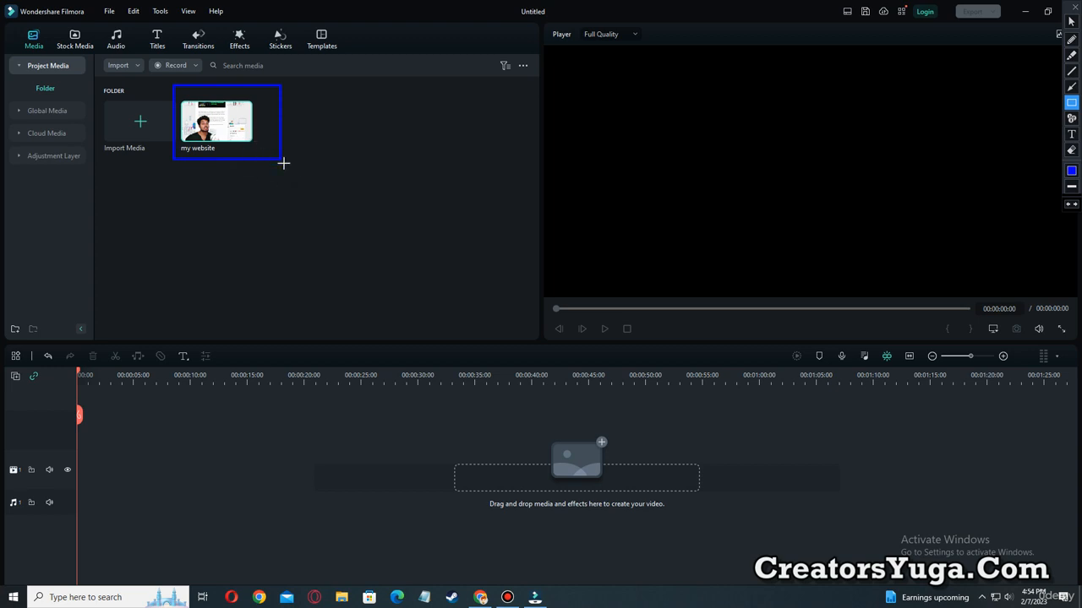
pyautogui.moveTo(555, 52)
pyautogui.mouseDown()
pyautogui.moveTo(572, 126)
pyautogui.moveTo(924, 295)
pyautogui.moveTo(1057, 280)
pyautogui.moveTo(1068, 291)
pyautogui.moveTo(1047, 291)
pyautogui.mouseUp()
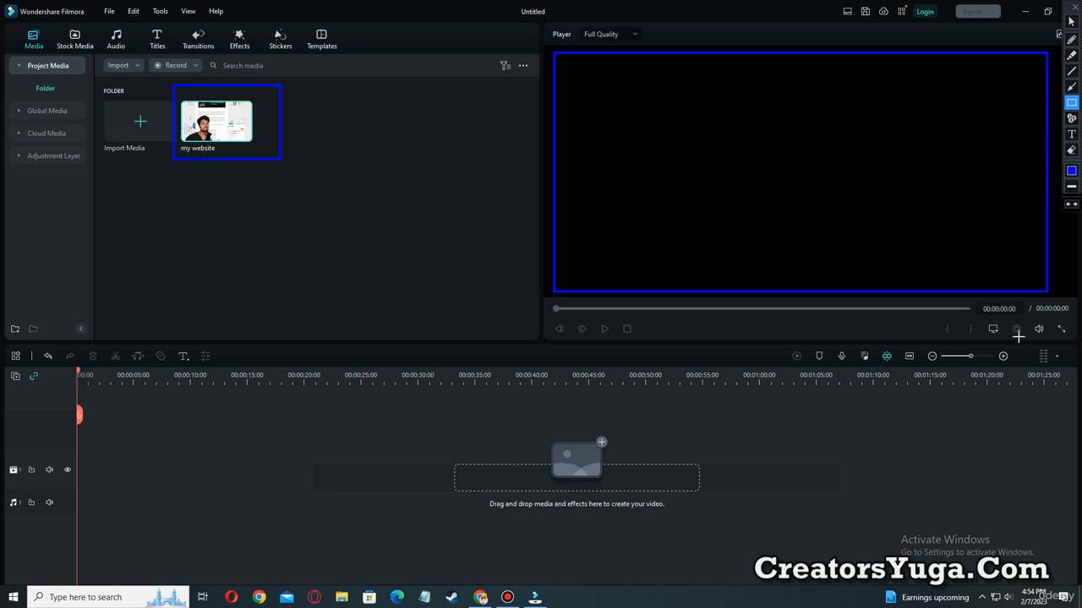
pyautogui.press('Escape')
# Turn the player volume down to the minimum and preview the "my website" clip in the player.
pyautogui.moveTo(1040, 330)
pyautogui.moveTo(1039, 296); pyautogui.dragTo(1041, 324)
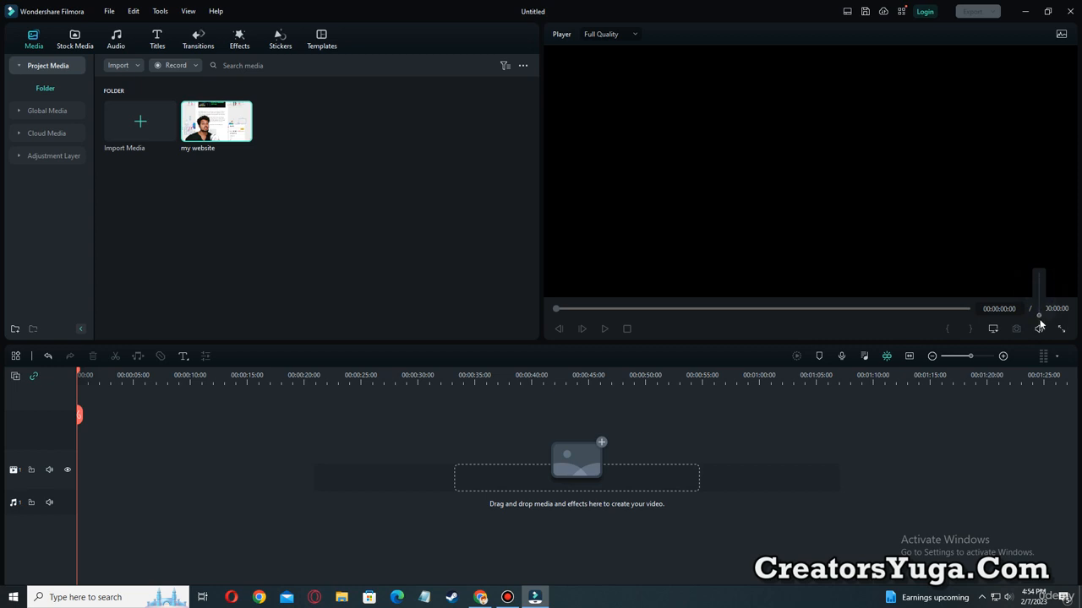
pyautogui.click(388, 237)
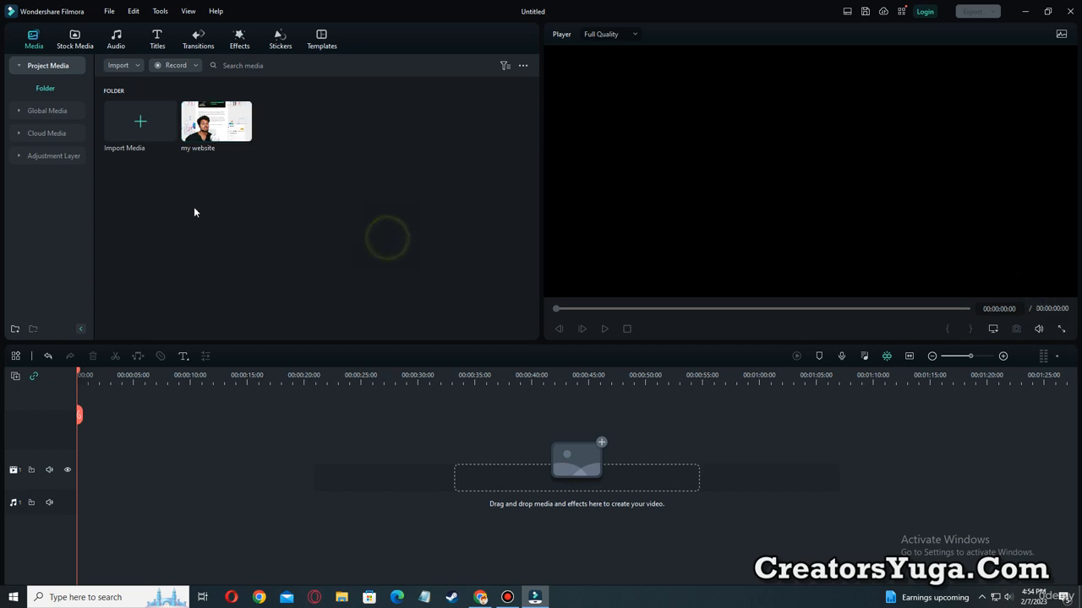
pyautogui.doubleClick(212, 131)
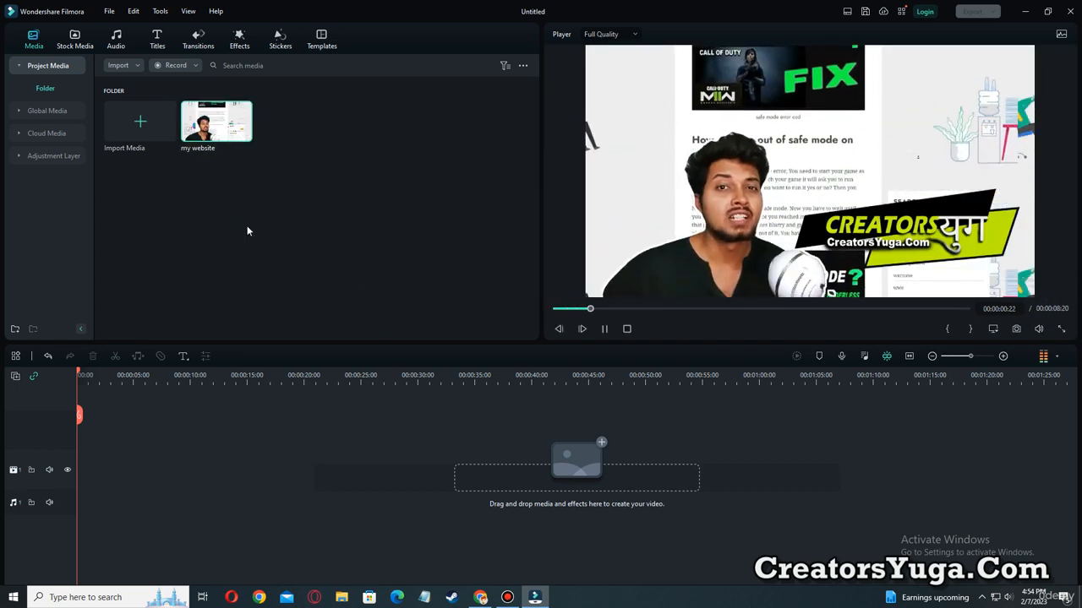
pyautogui.hotkey('ctrl', 'alt', 'd')
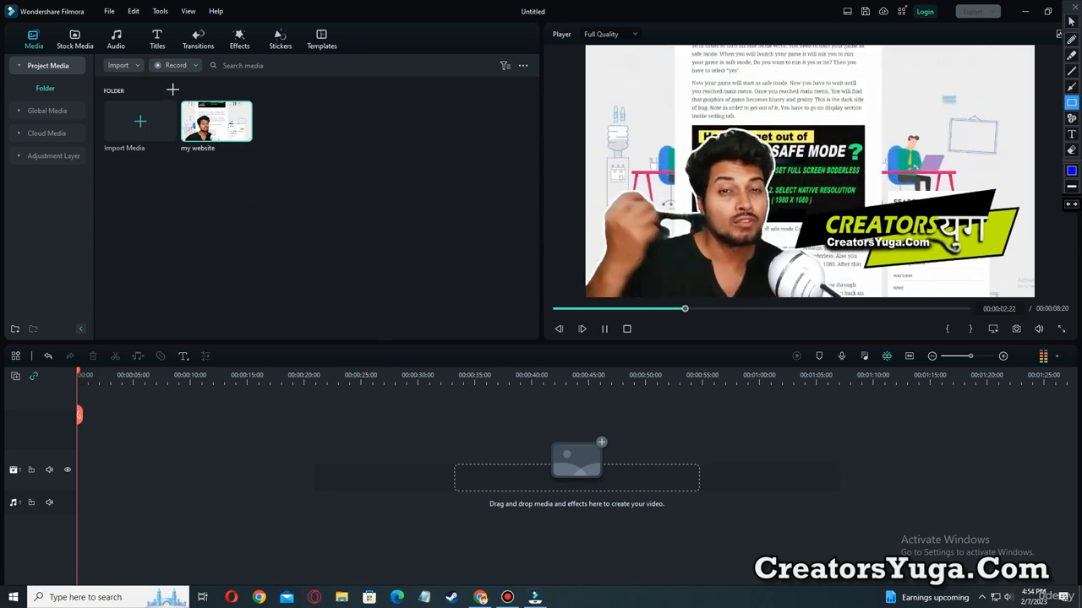
pyautogui.moveTo(172, 89)
pyautogui.mouseDown()
pyautogui.moveTo(244, 159)
pyautogui.moveTo(270, 154)
pyautogui.mouseUp()
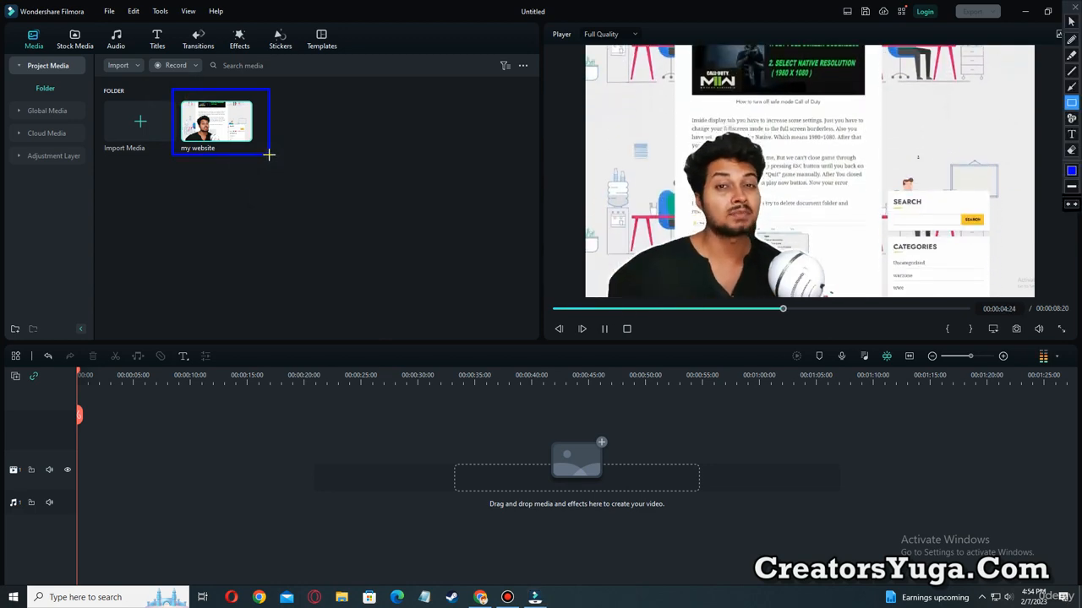
pyautogui.moveTo(577, 41)
pyautogui.mouseDown()
pyautogui.moveTo(845, 211)
pyautogui.moveTo(1039, 296)
pyautogui.mouseUp()
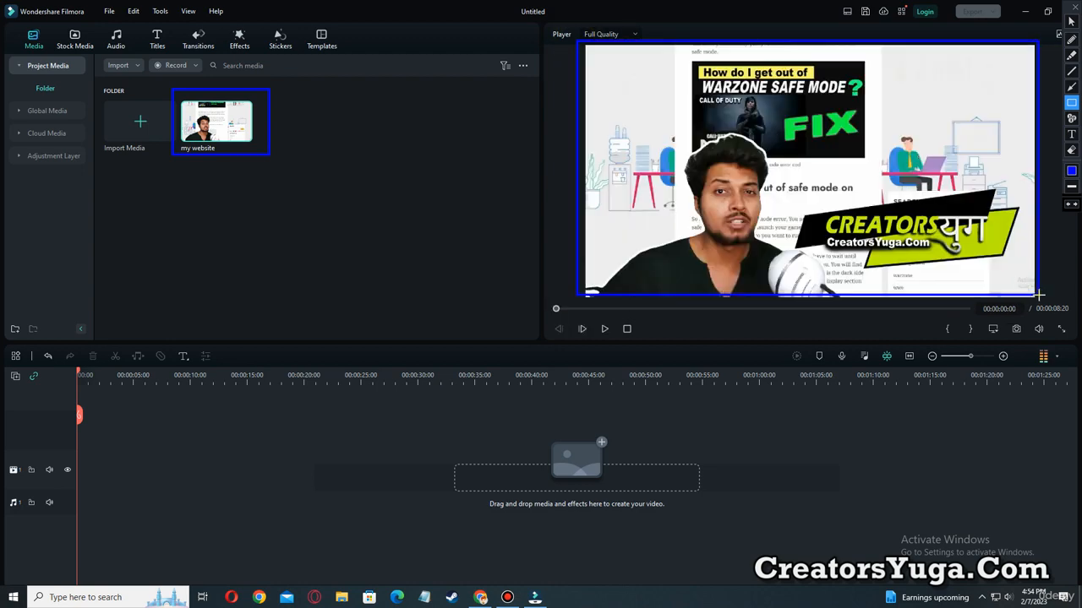
pyautogui.press('Escape')
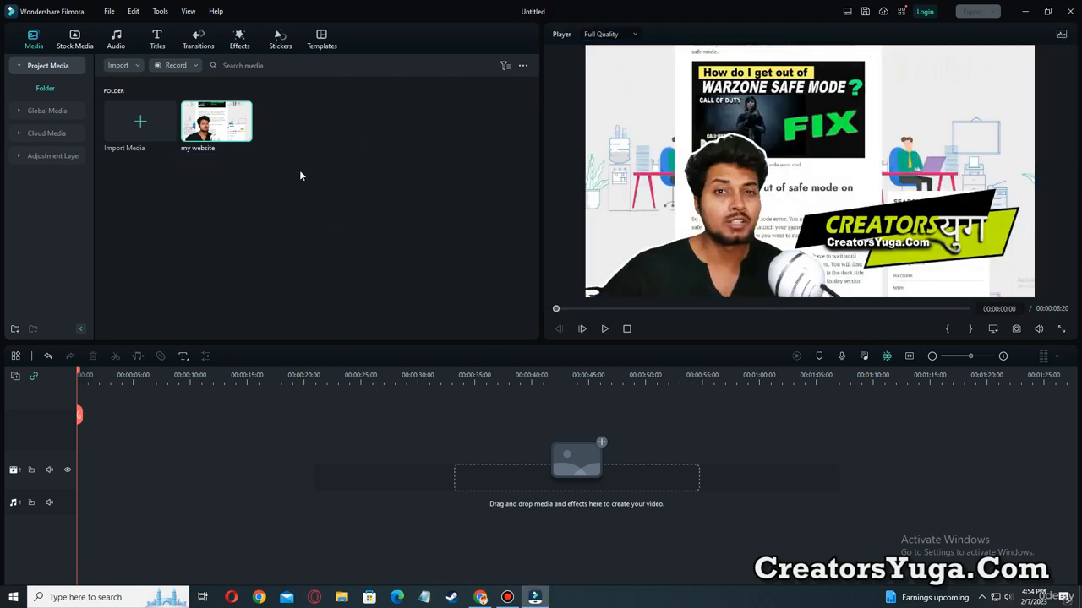
# Import the "tyttt" image from the Downloads folder into the project media.
pyautogui.doubleClick(330, 136)
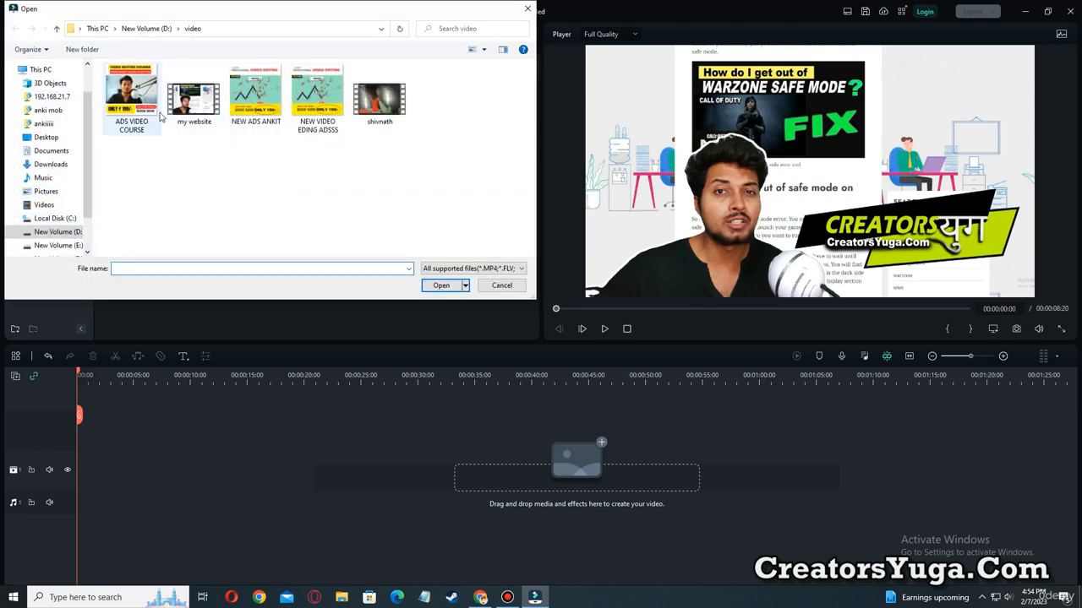
pyautogui.click(51, 164)
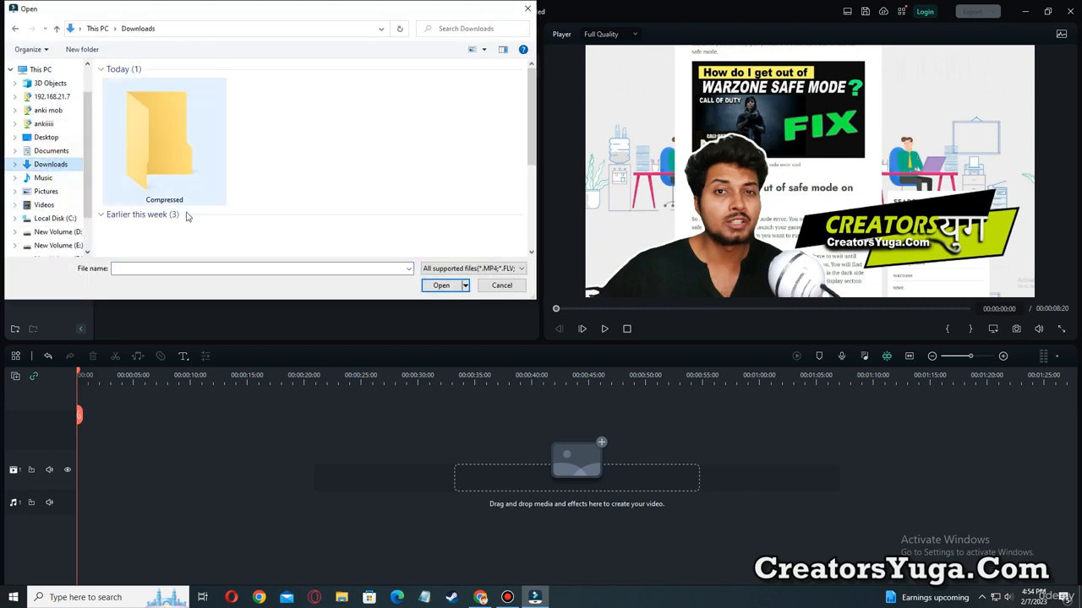
pyautogui.scroll(-3, 254, 207)
pyautogui.doubleClick(186, 218)
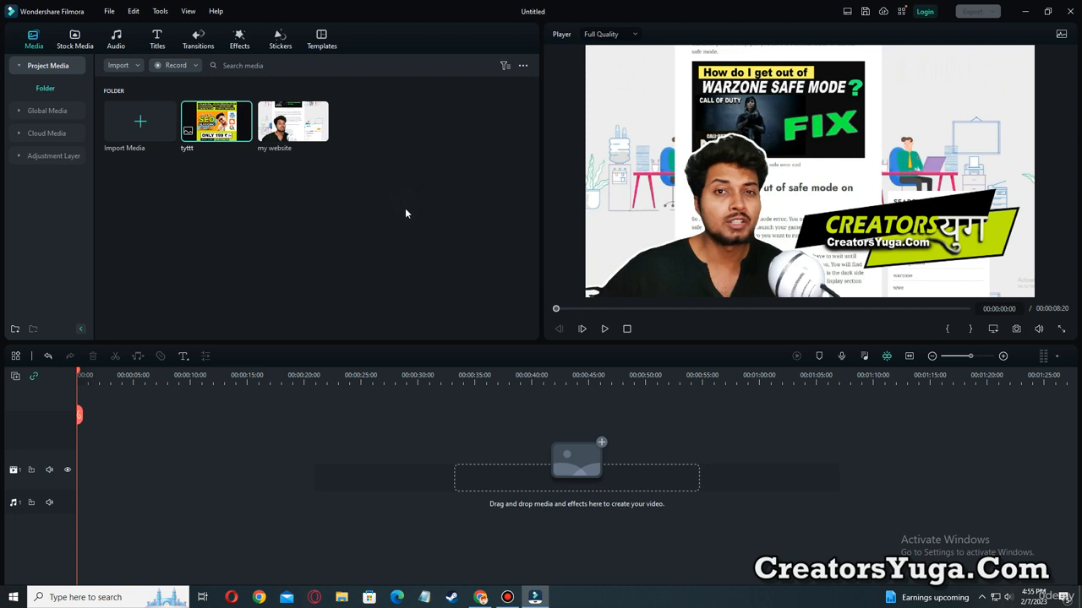
pyautogui.hotkey('ctrl', 'alt', 'd')
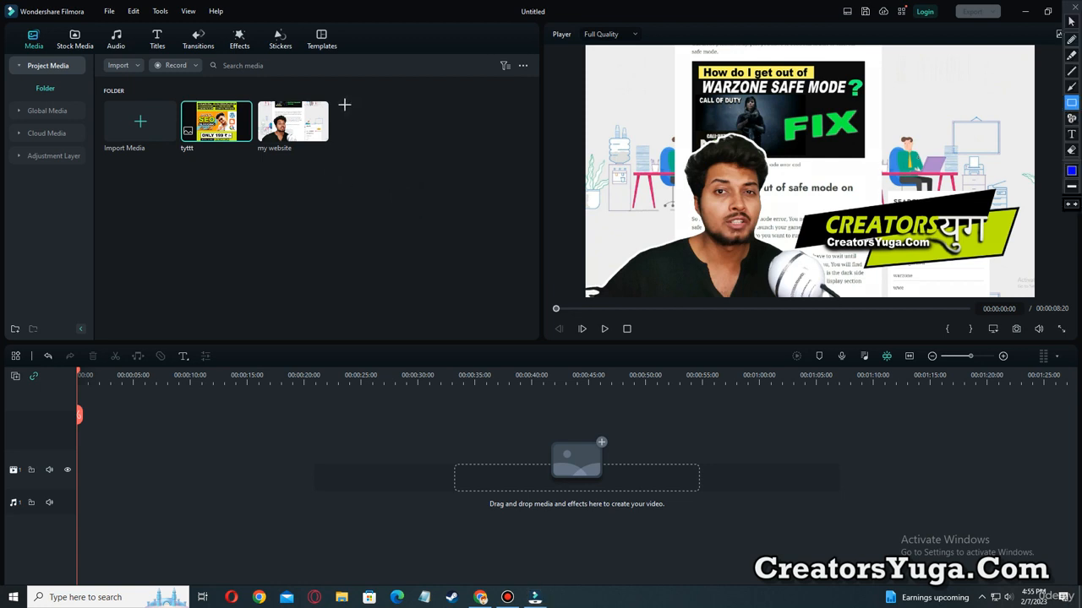
pyautogui.moveTo(343, 104)
pyautogui.mouseDown()
pyautogui.moveTo(386, 142)
pyautogui.moveTo(407, 141)
pyautogui.mouseUp()
pyautogui.moveTo(426, 106); pyautogui.dragTo(510, 148)
pyautogui.moveTo(112, 168); pyautogui.dragTo(207, 212)
pyautogui.moveTo(218, 158)
pyautogui.mouseDown()
pyautogui.moveTo(267, 222)
pyautogui.moveTo(311, 218)
pyautogui.mouseUp()
pyautogui.moveTo(333, 170); pyautogui.dragTo(428, 215)
pyautogui.moveTo(447, 210); pyautogui.dragTo(502, 225)
pyautogui.moveTo(124, 239); pyautogui.dragTo(192, 271)
pyautogui.moveTo(225, 239)
pyautogui.mouseDown()
pyautogui.moveTo(255, 275)
pyautogui.moveTo(318, 277)
pyautogui.mouseUp()
pyautogui.moveTo(346, 238); pyautogui.dragTo(426, 277)
pyautogui.moveTo(119, 287)
pyautogui.mouseDown()
pyautogui.moveTo(124, 307)
pyautogui.moveTo(205, 328)
pyautogui.mouseUp()
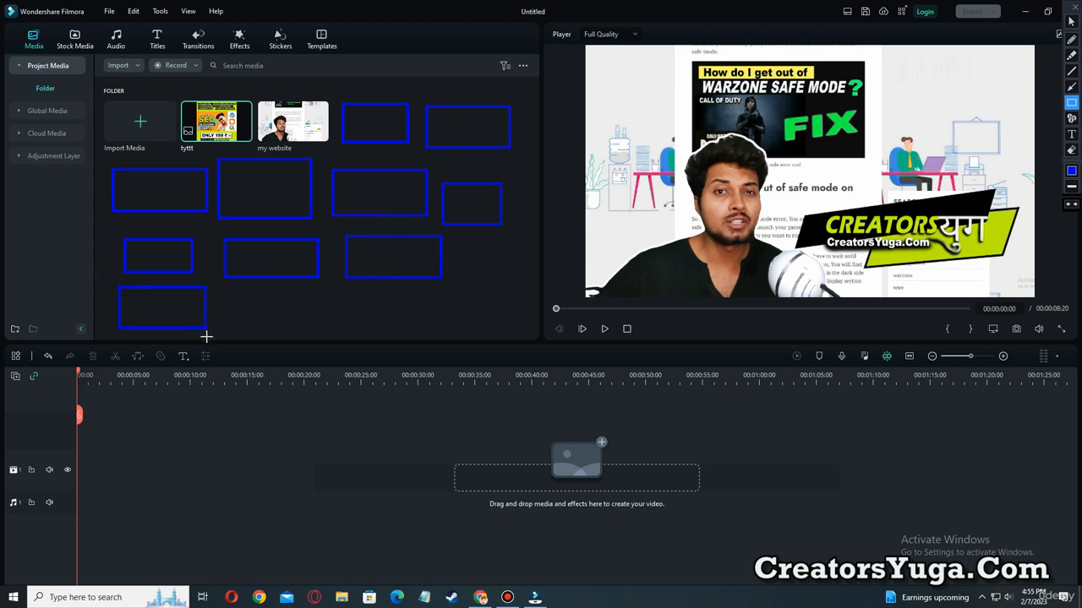
pyautogui.press('Escape')
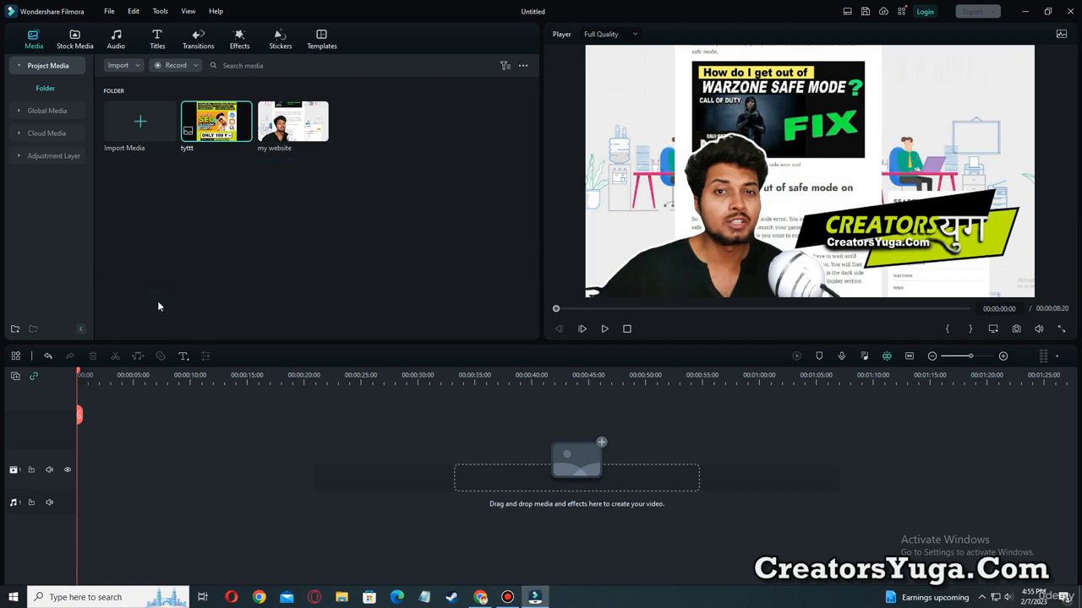
# Download the 1620x1080 night lake video from the Pexels stock library at maximum resolution and preview it.
pyautogui.click(76, 35)
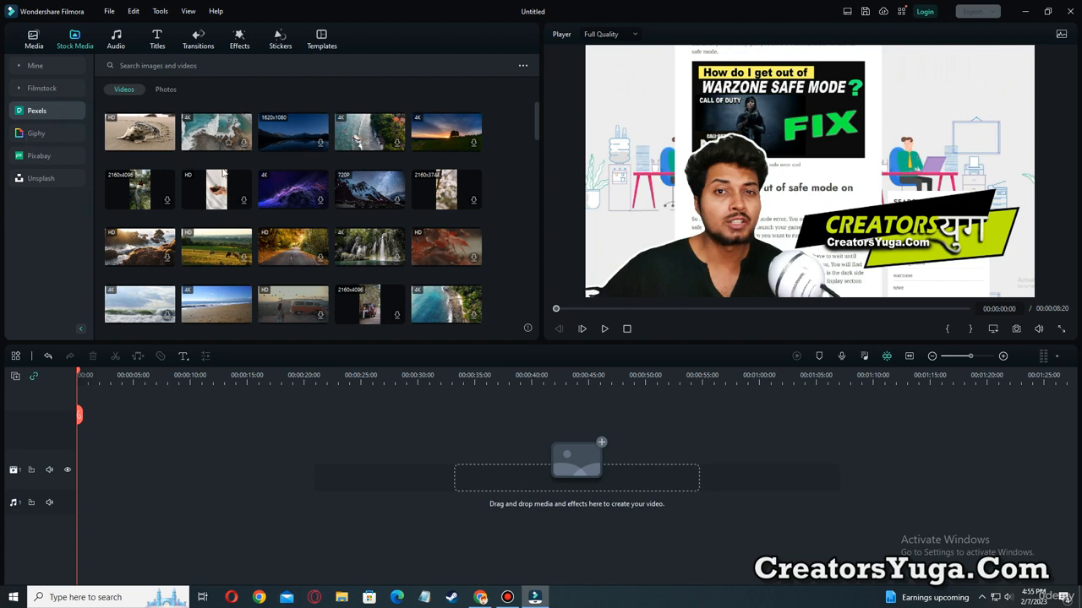
pyautogui.click(270, 148)
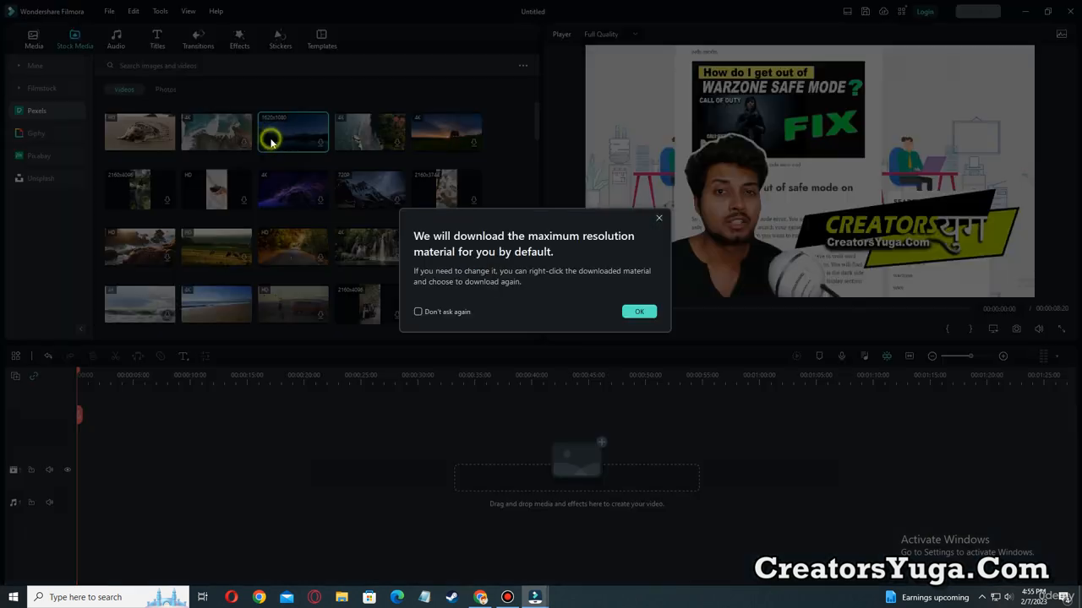
pyautogui.click(639, 311)
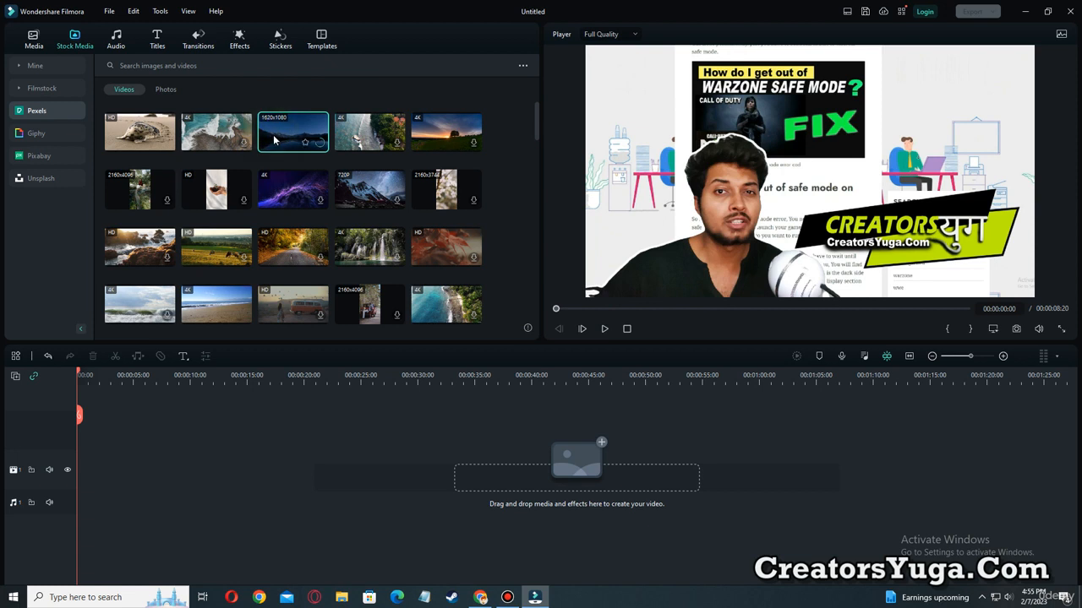
pyautogui.click(304, 145)
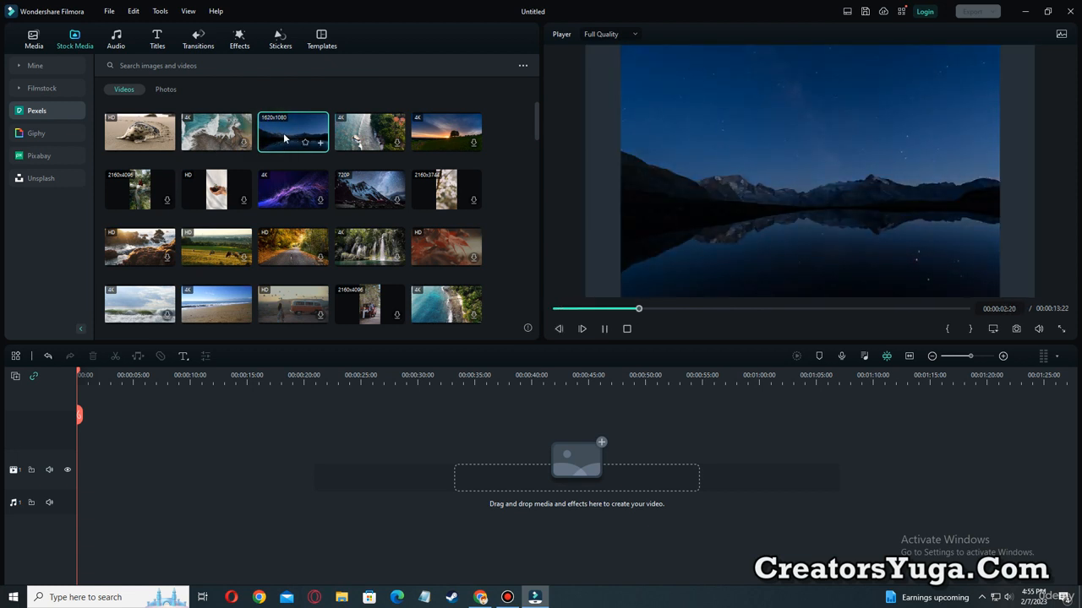
# Place the Pexels seal video at the start of a new video track, matching the project settings to 1920 x 1080 23.97fps.
pyautogui.click(144, 137)
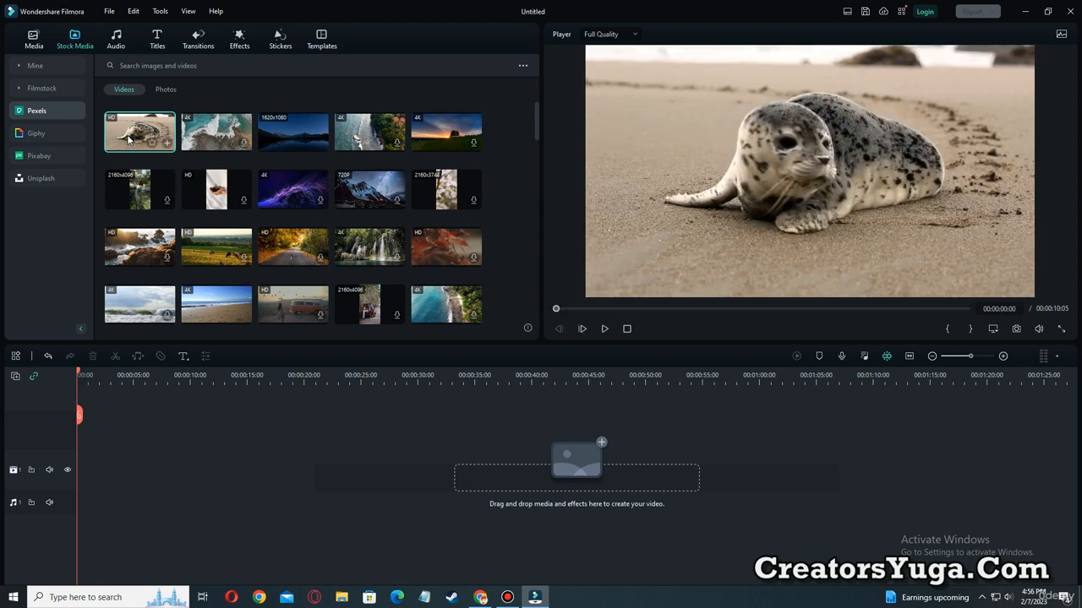
pyautogui.moveTo(129, 137); pyautogui.dragTo(65, 448)
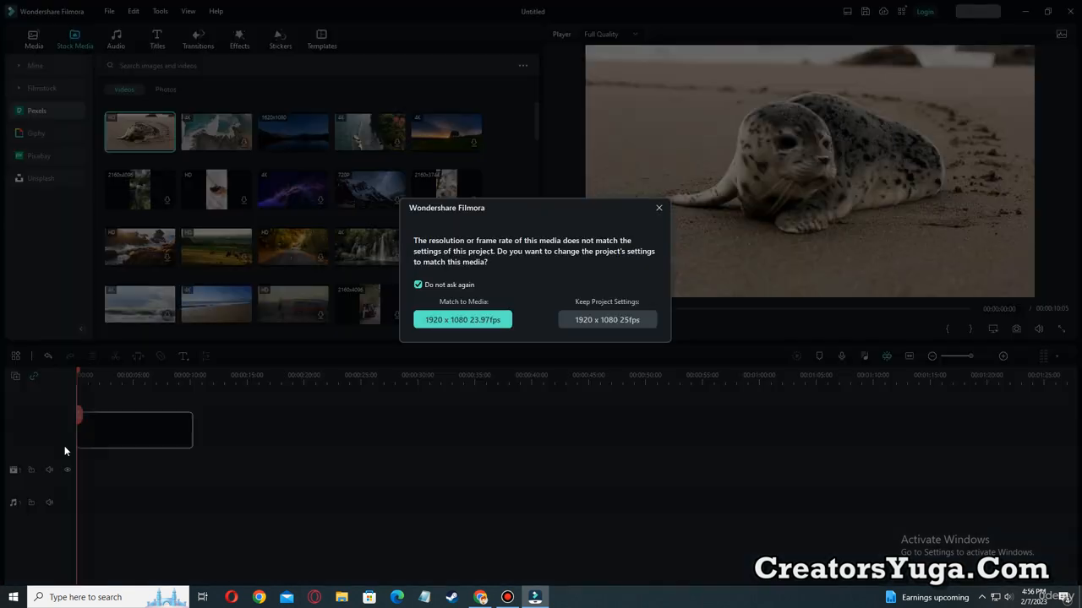
pyautogui.click(451, 321)
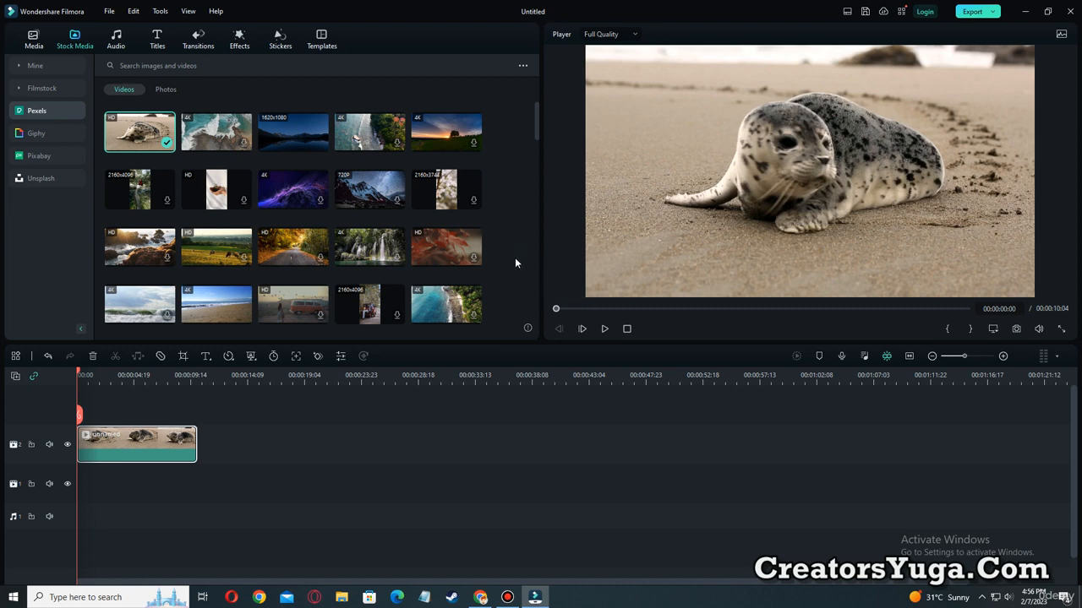
# Search the Pexels stock videos for "gym".
pyautogui.scroll(-4, 172, 183)
pyautogui.scroll(4, 172, 183)
pyautogui.click(168, 66)
pyautogui.write('gy')
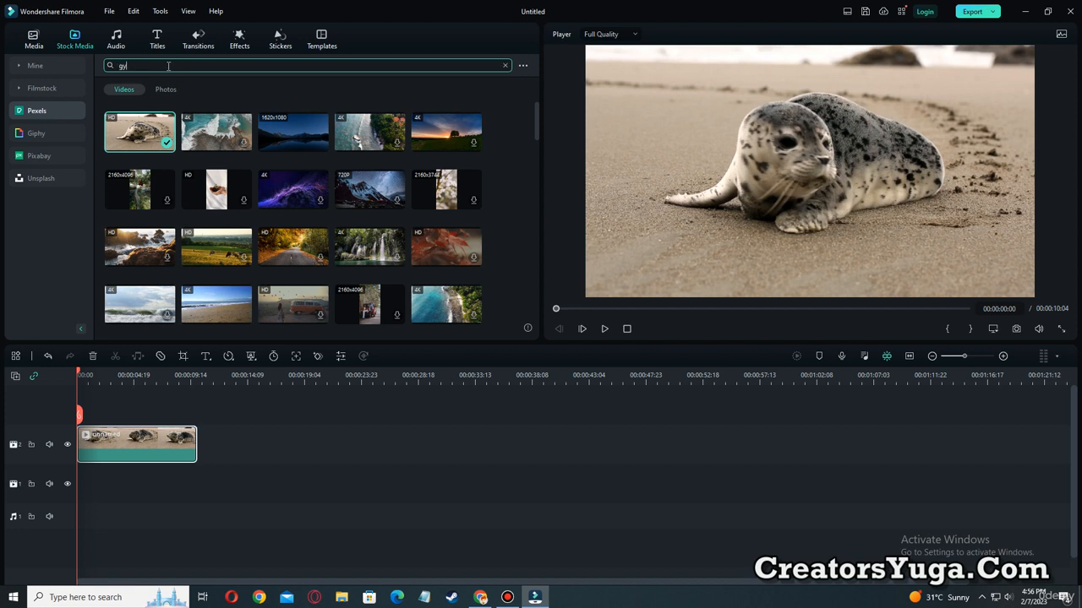
pyautogui.write('m')
pyautogui.press('Return')
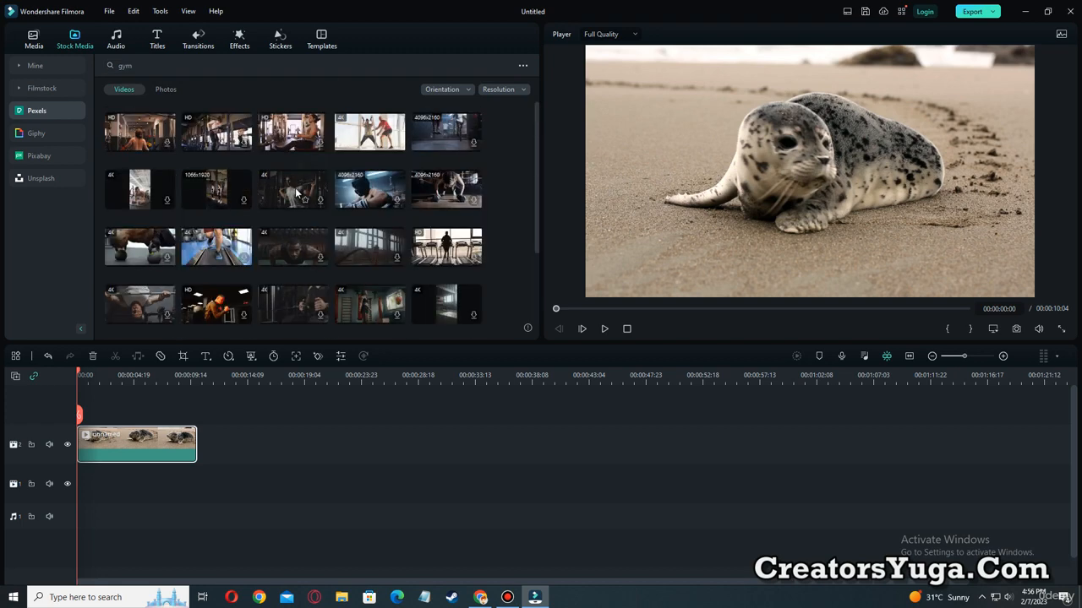
# Download the 4K battle-rope workout video from the gym results and preview it.
pyautogui.scroll(-1, 296, 193)
pyautogui.scroll(1, 291, 198)
pyautogui.click(372, 137)
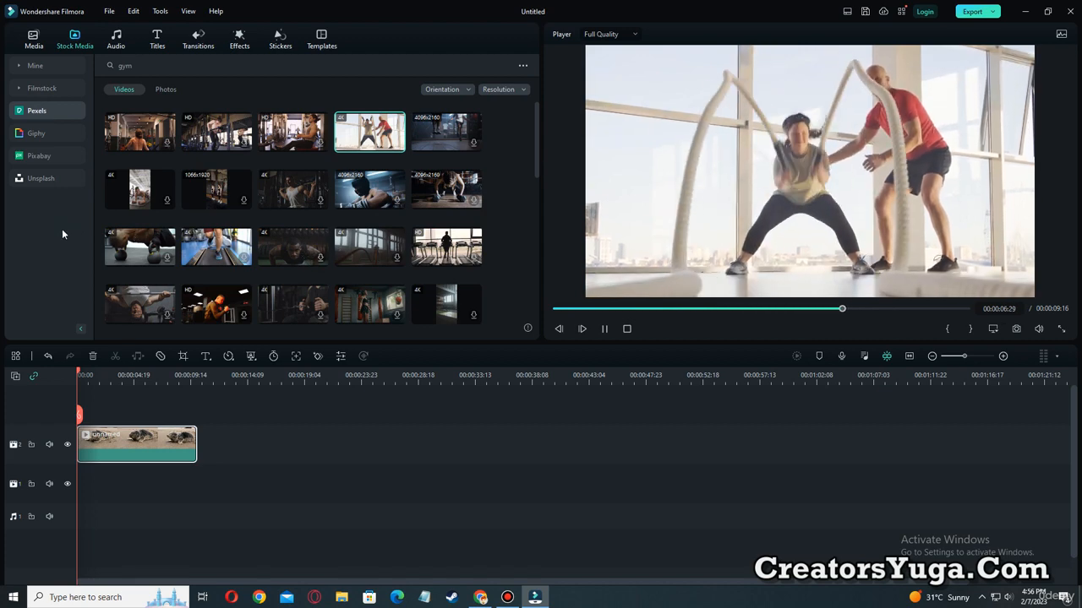
# Browse the GIFs in the Giphy stock library.
pyautogui.click(25, 132)
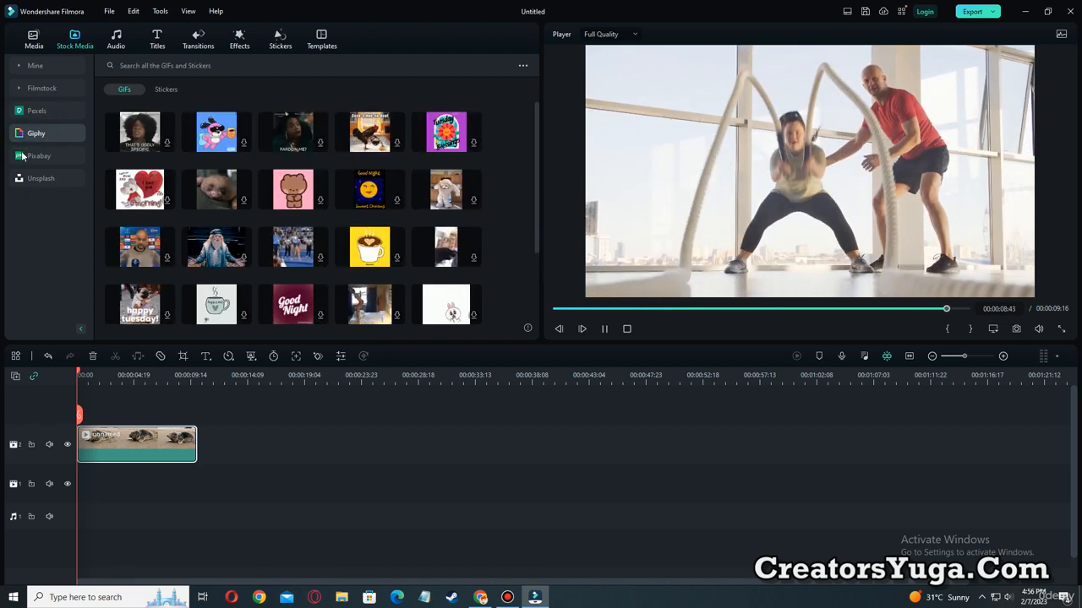
pyautogui.scroll(-3, 325, 267)
pyautogui.scroll(3, 325, 270)
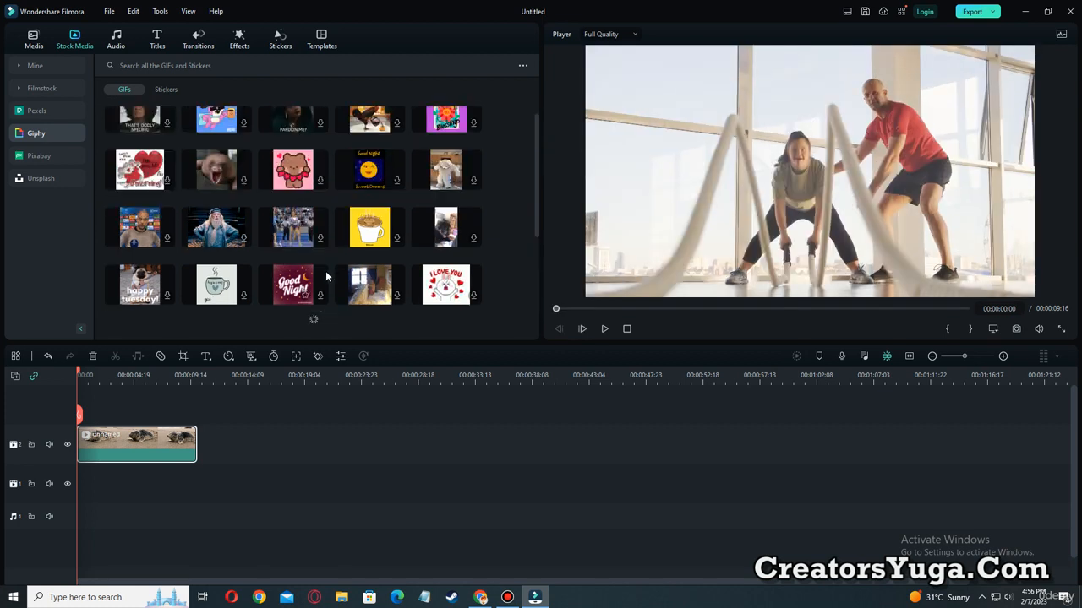
# Download the llama field video and the misty river video from the Pixabay stock library.
pyautogui.click(39, 156)
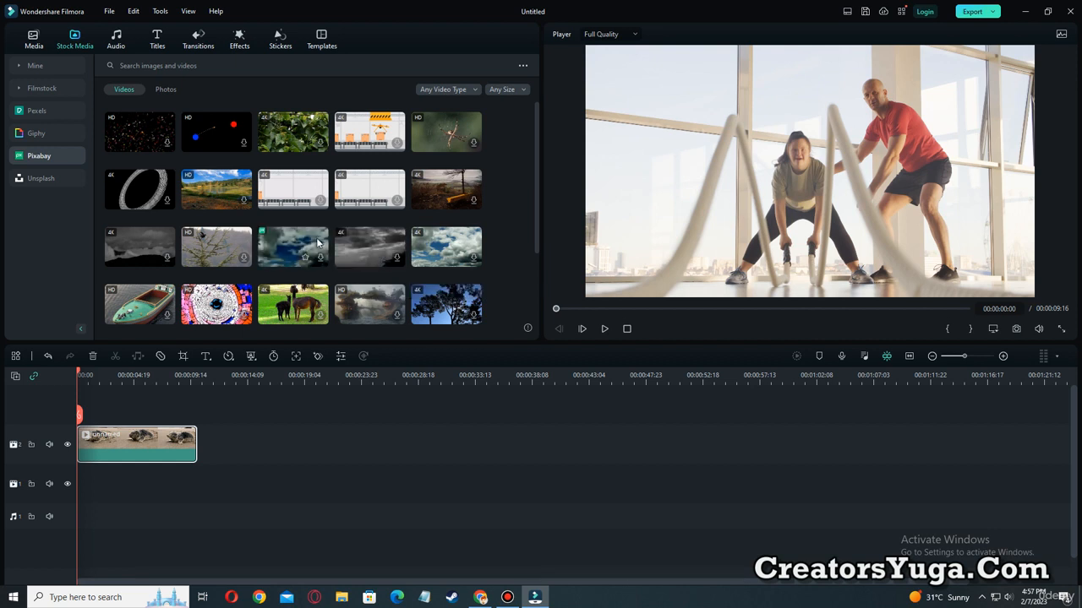
pyautogui.click(282, 302)
pyautogui.click(639, 313)
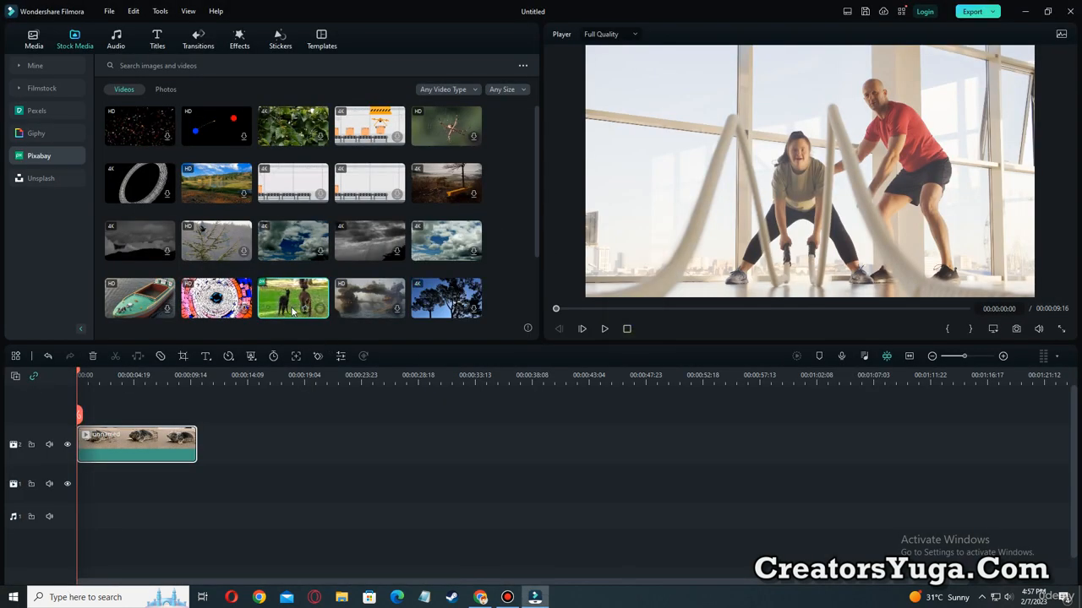
pyautogui.click(358, 309)
pyautogui.click(637, 311)
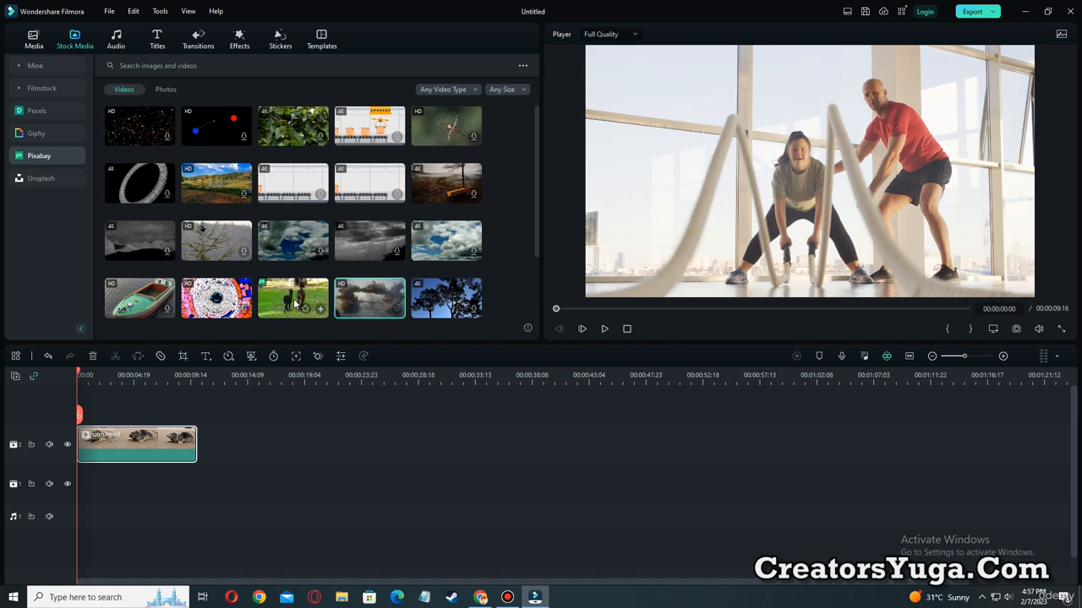
# Place the llama video directly after the seal clip on the timeline and play the sequence from 00:00:07:12.
pyautogui.moveTo(312, 306); pyautogui.dragTo(206, 452)
pyautogui.moveTo(78, 378); pyautogui.dragTo(168, 432)
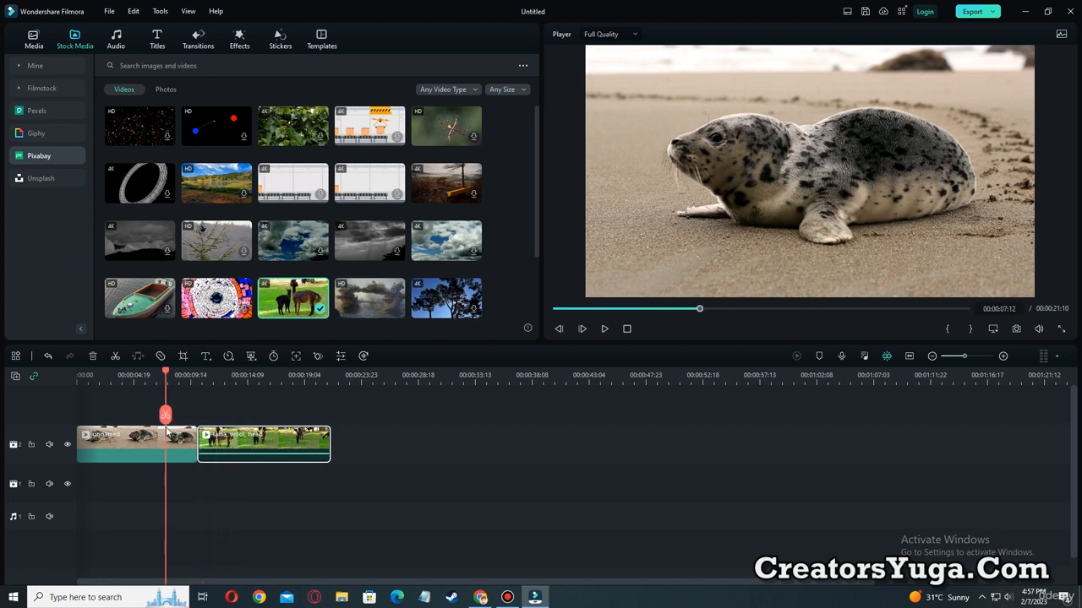
pyautogui.click(601, 329)
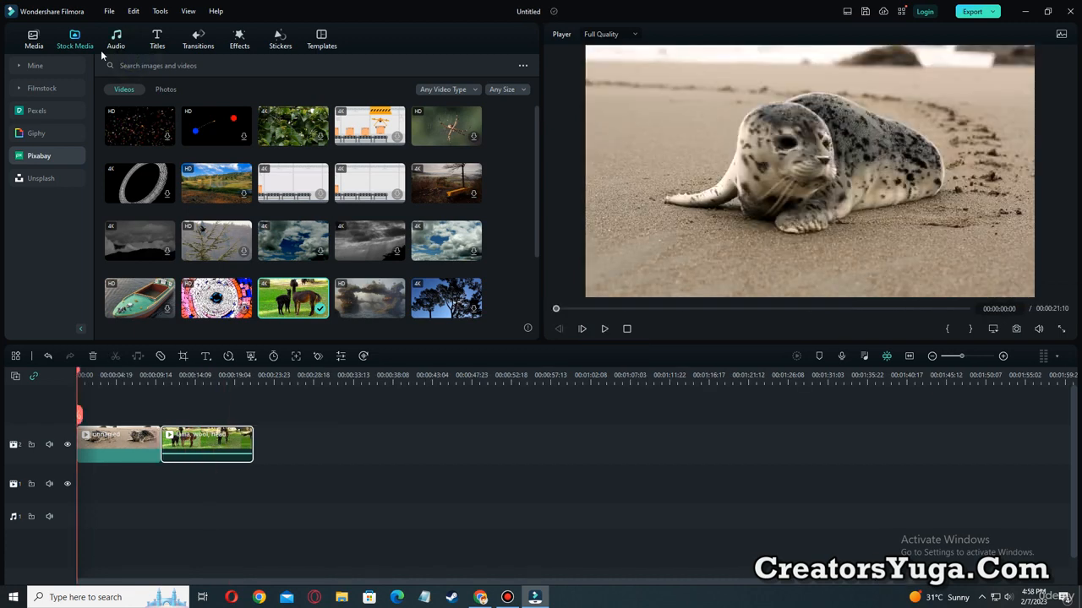
pyautogui.moveTo(95, 20); pyautogui.dragTo(129, 53)
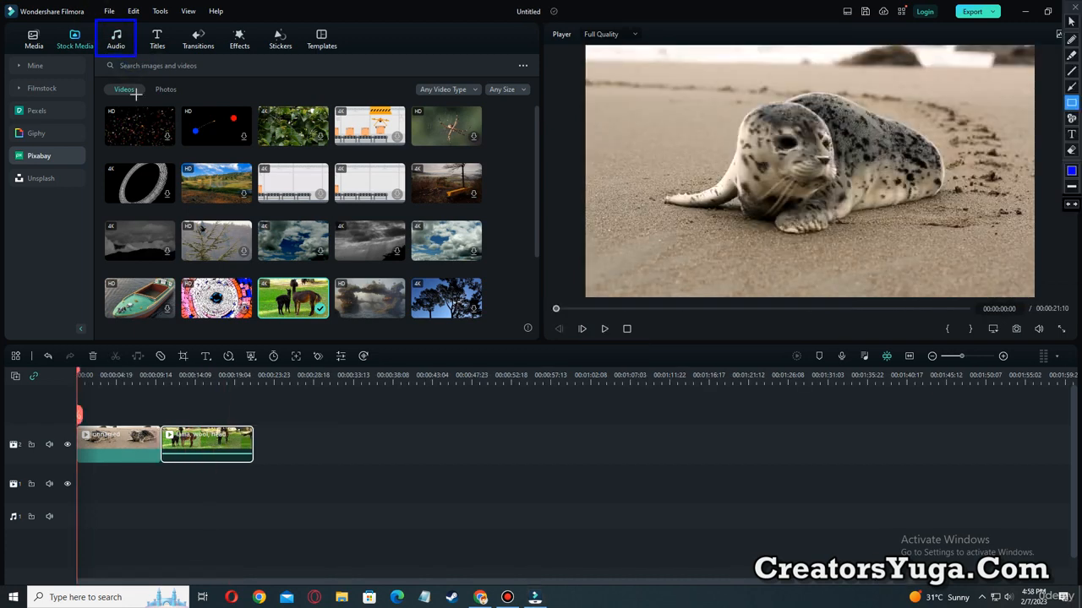
pyautogui.press('Escape')
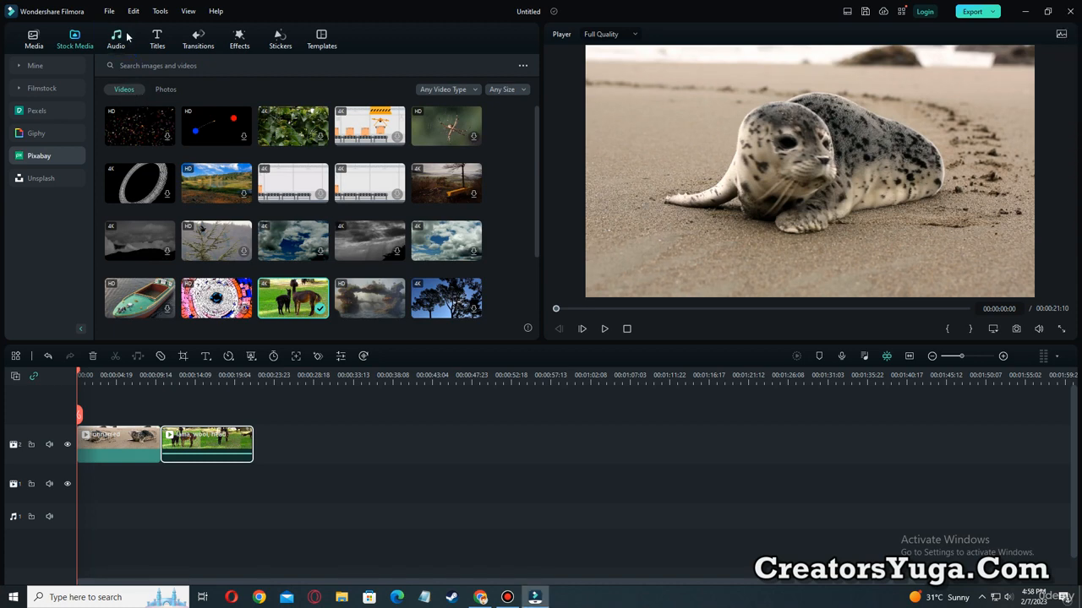
# Open the audio library to view the trending music and sound effects.
pyautogui.click(119, 37)
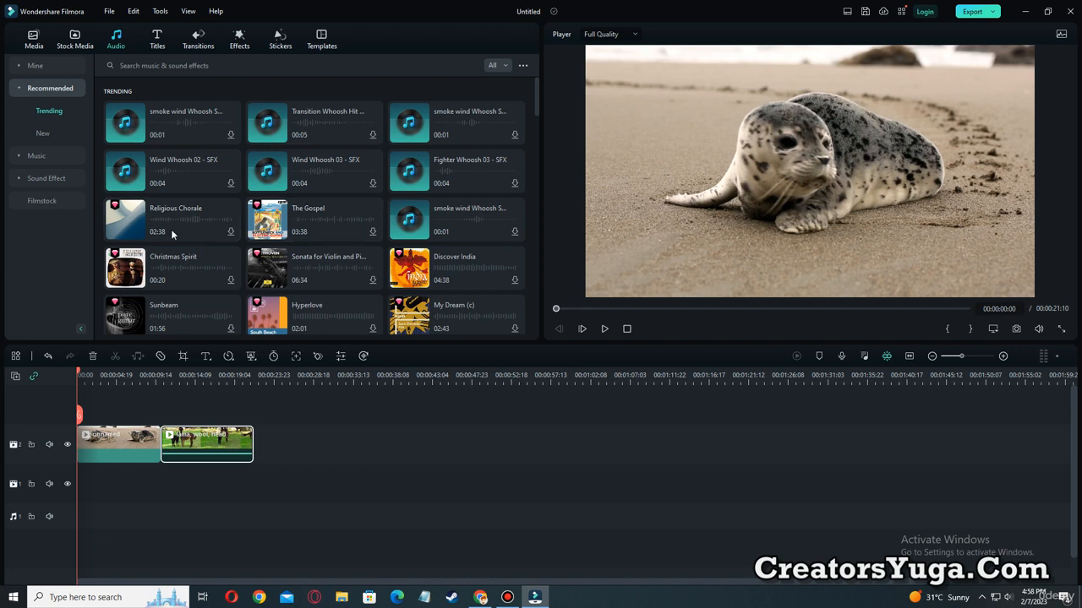
pyautogui.moveTo(162, 217)
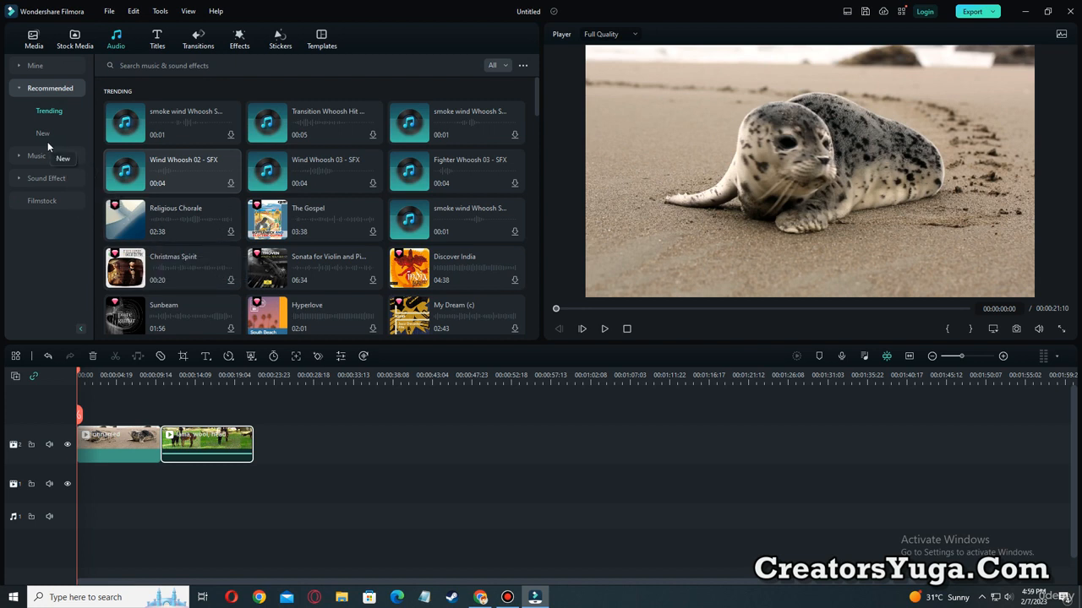
pyautogui.hotkey('ctrl', 'alt', 'd')
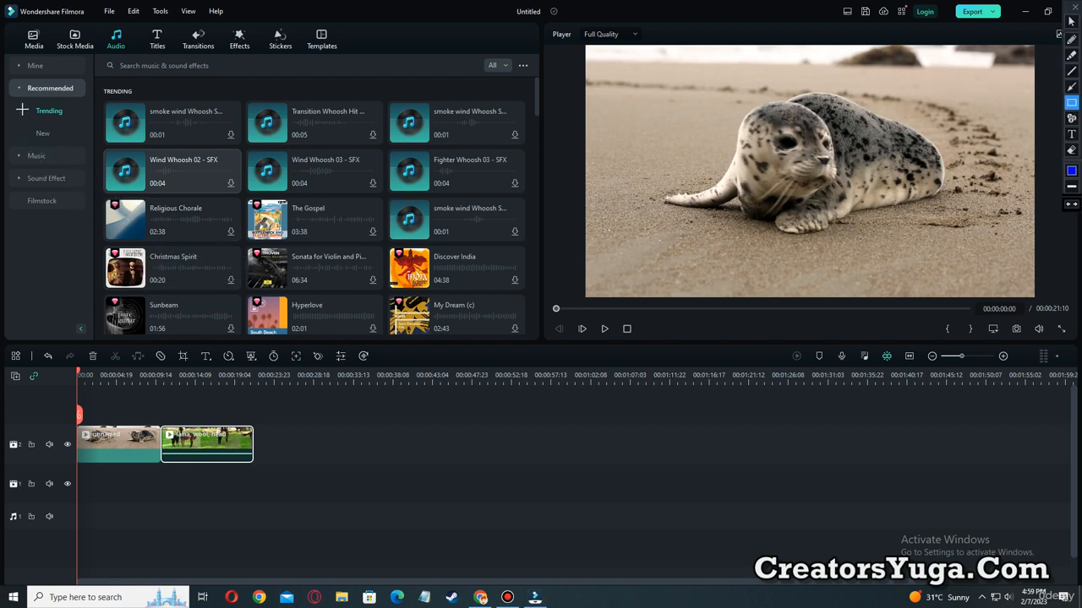
pyautogui.moveTo(20, 102)
pyautogui.mouseDown()
pyautogui.moveTo(69, 117)
pyautogui.moveTo(53, 140)
pyautogui.moveTo(75, 142)
pyautogui.moveTo(89, 163)
pyautogui.mouseUp()
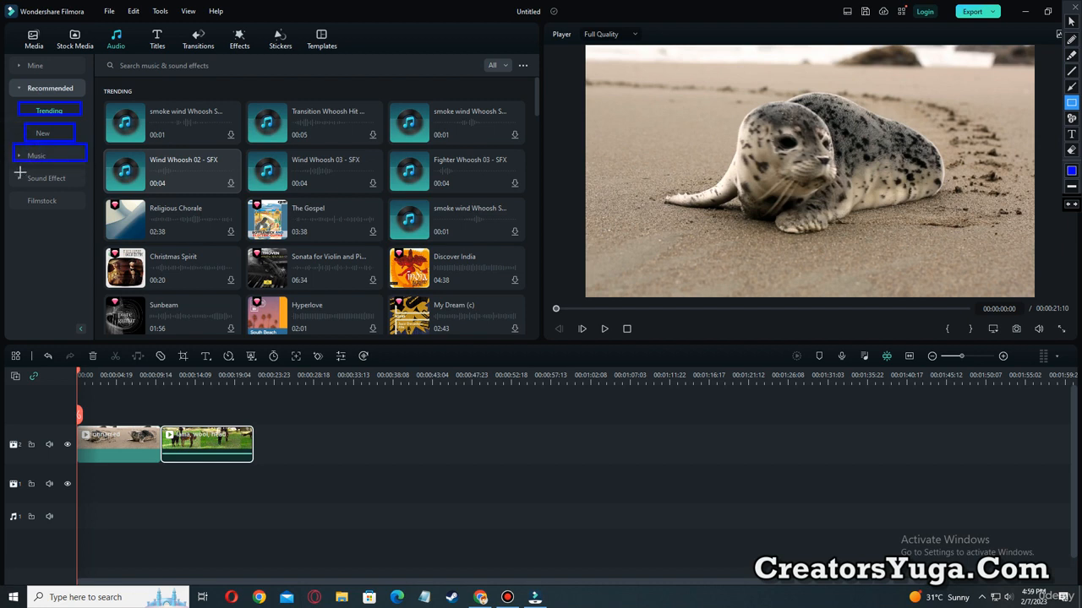
pyautogui.moveTo(16, 170); pyautogui.dragTo(84, 185)
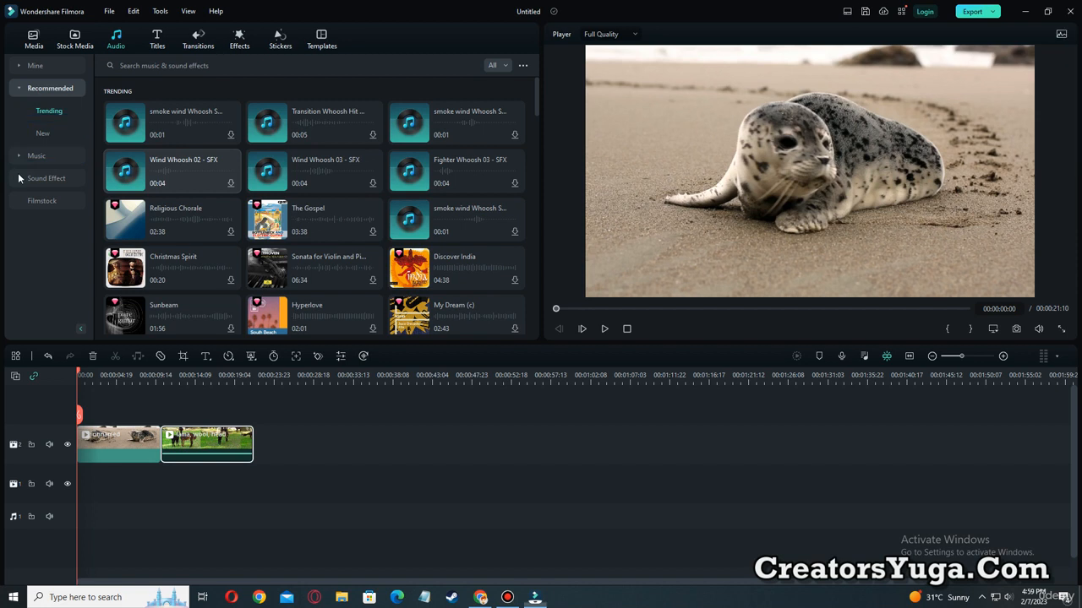
pyautogui.moveTo(20, 169); pyautogui.dragTo(74, 186)
pyautogui.press('Escape')
# Search the music and sound effects library for "keyboard".
pyautogui.click(170, 65)
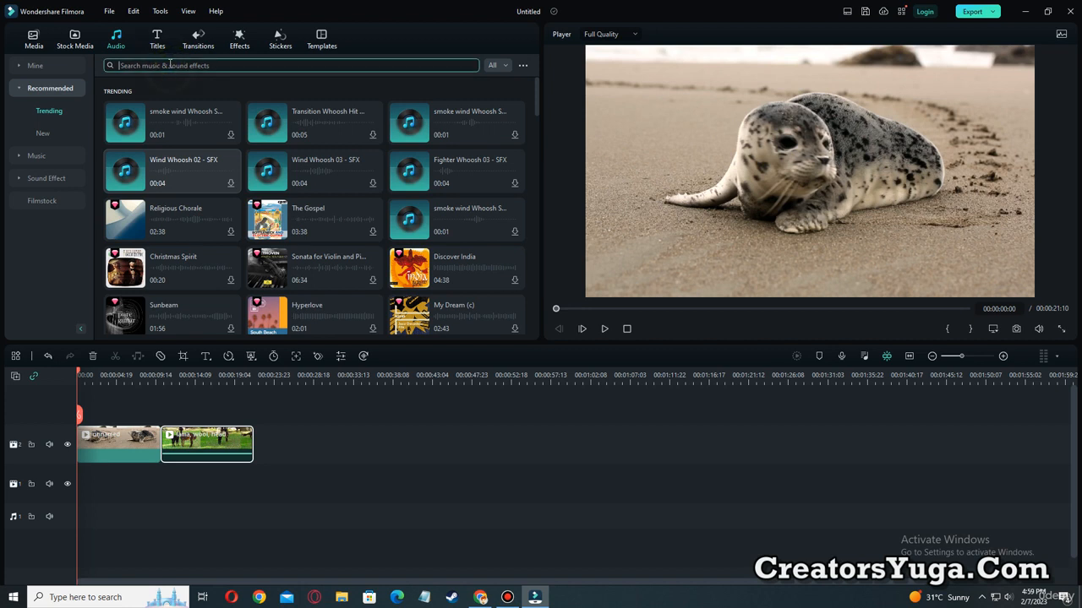
pyautogui.write('keyboard')
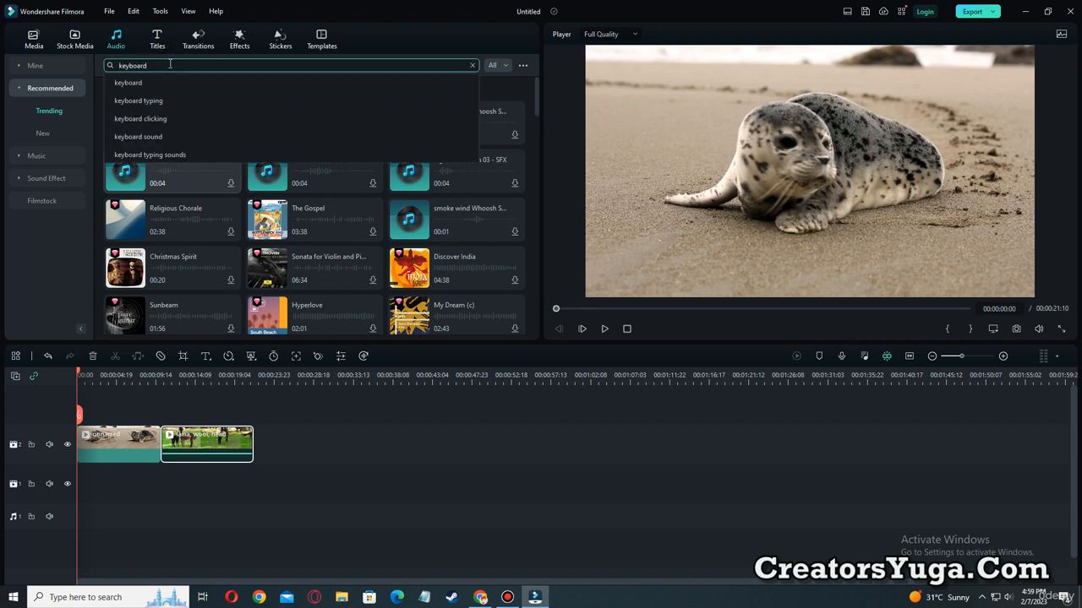
pyautogui.press('Return')
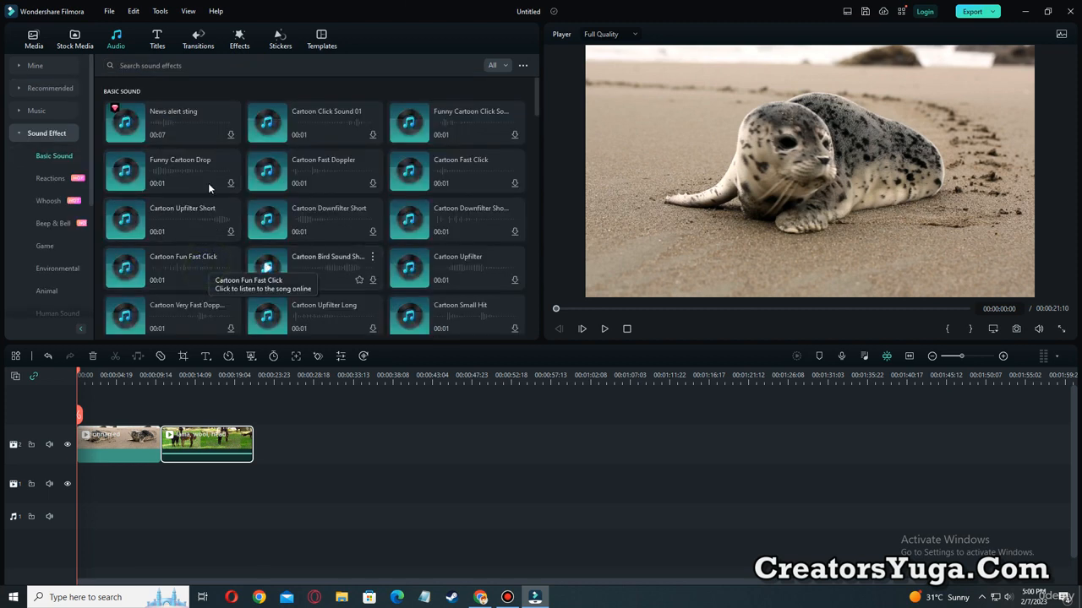
# Try to add the Cartoon Double Swish Sound from the basic sound effects at the start of audio track 1.
pyautogui.scroll(-3, 371, 251)
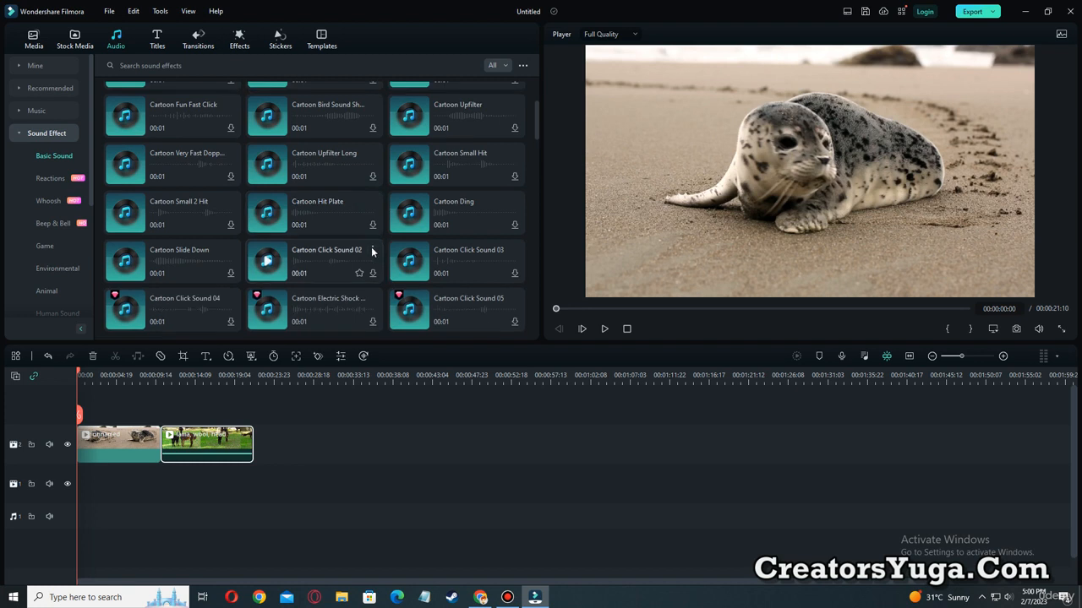
pyautogui.scroll(-3, 371, 251)
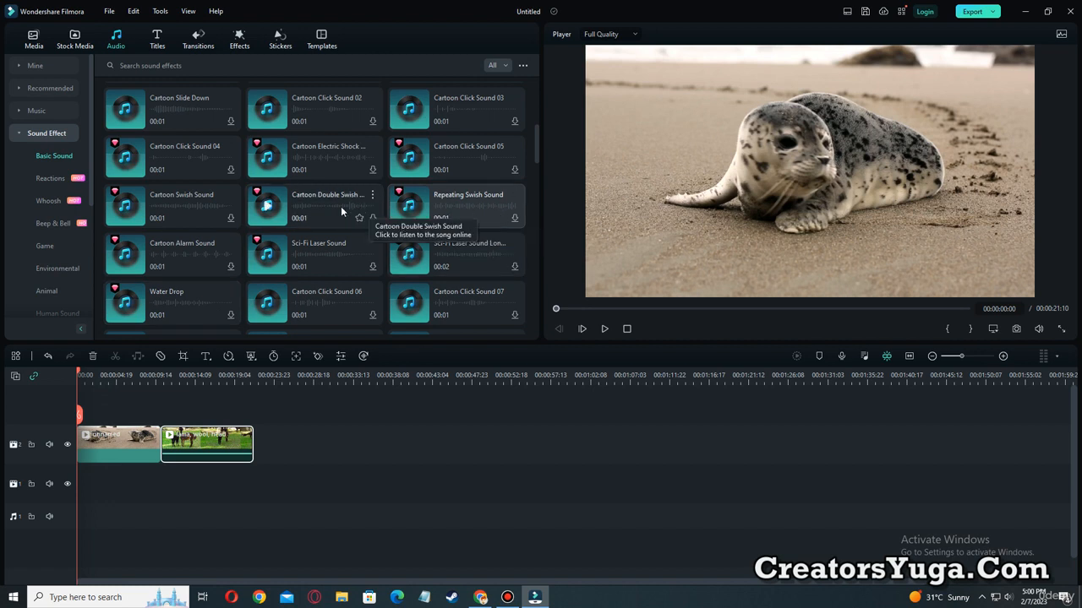
pyautogui.moveTo(321, 208); pyautogui.dragTo(85, 513)
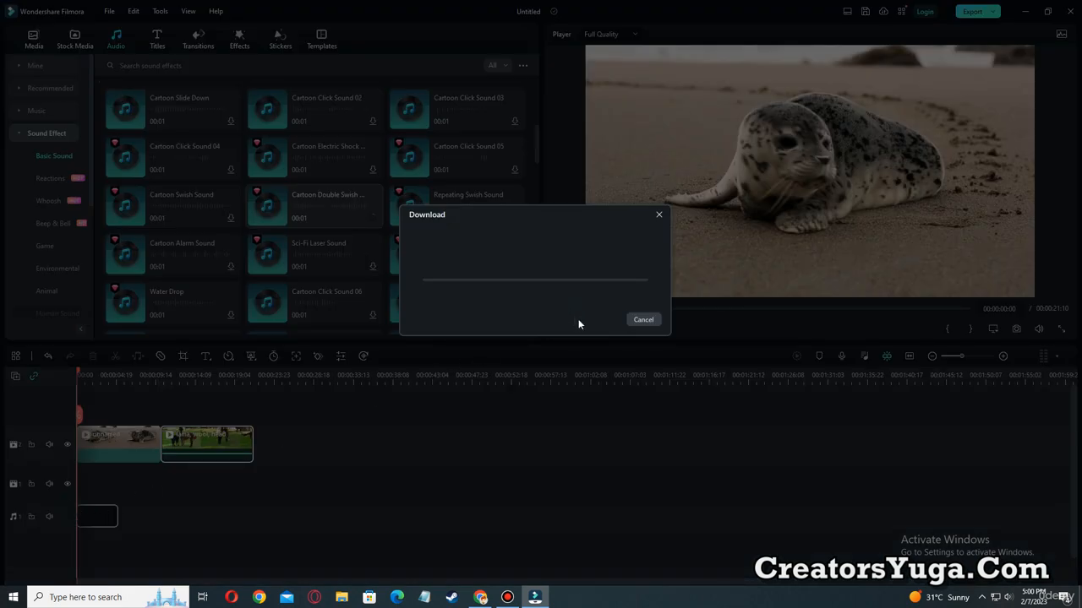
pyautogui.click(659, 215)
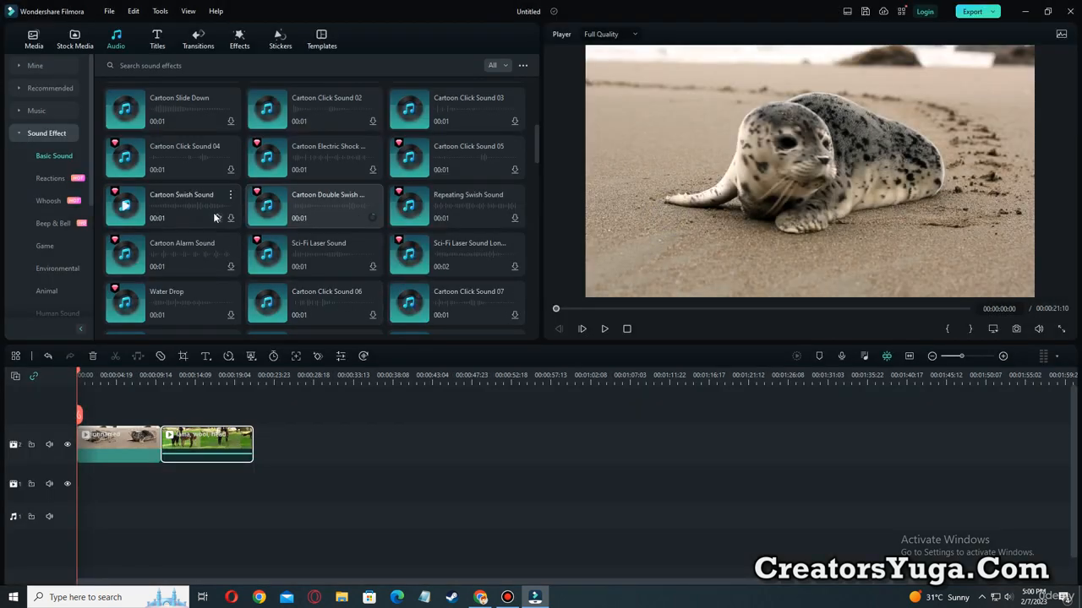
# Browse the trending titles and download Essential Title Pack Title 04.
pyautogui.click(158, 34)
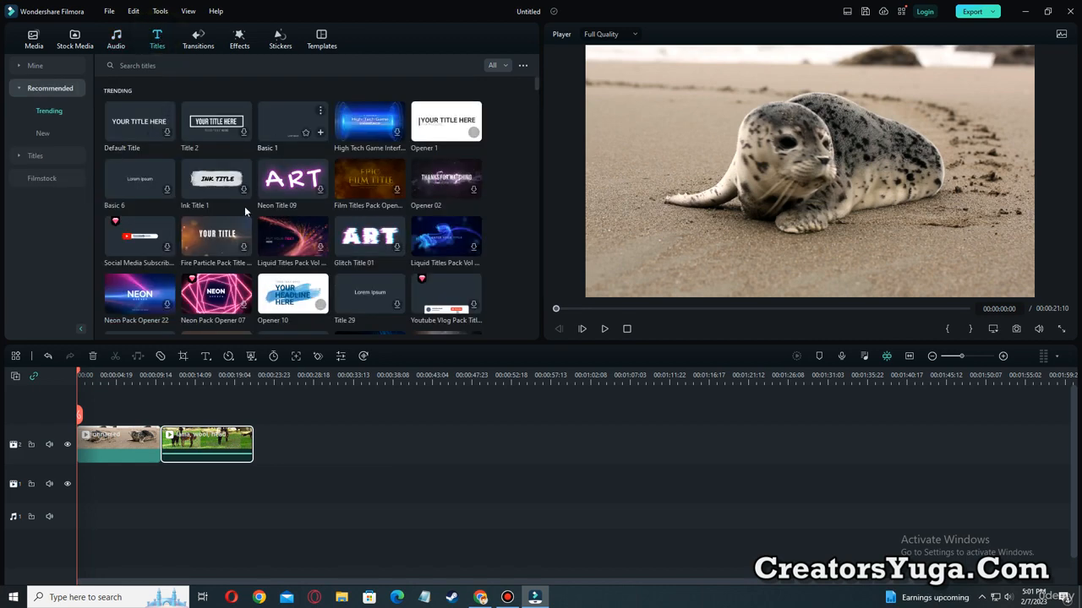
pyautogui.scroll(-2, 345, 228)
pyautogui.scroll(-6, 344, 228)
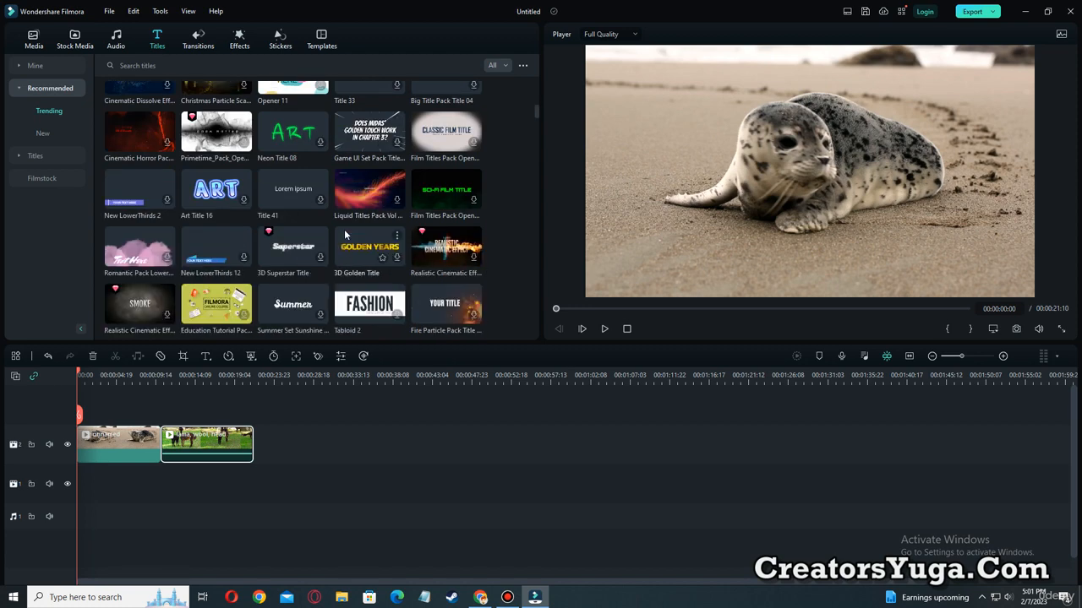
pyautogui.scroll(-3, 345, 235)
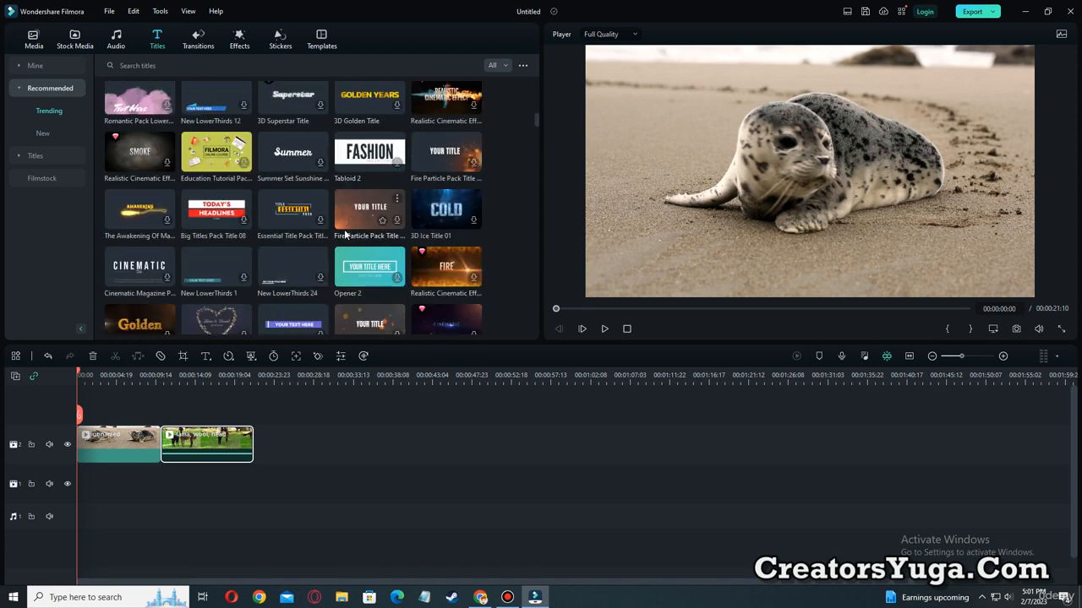
pyautogui.scroll(-3, 345, 234)
pyautogui.scroll(3, 321, 236)
pyautogui.click(279, 218)
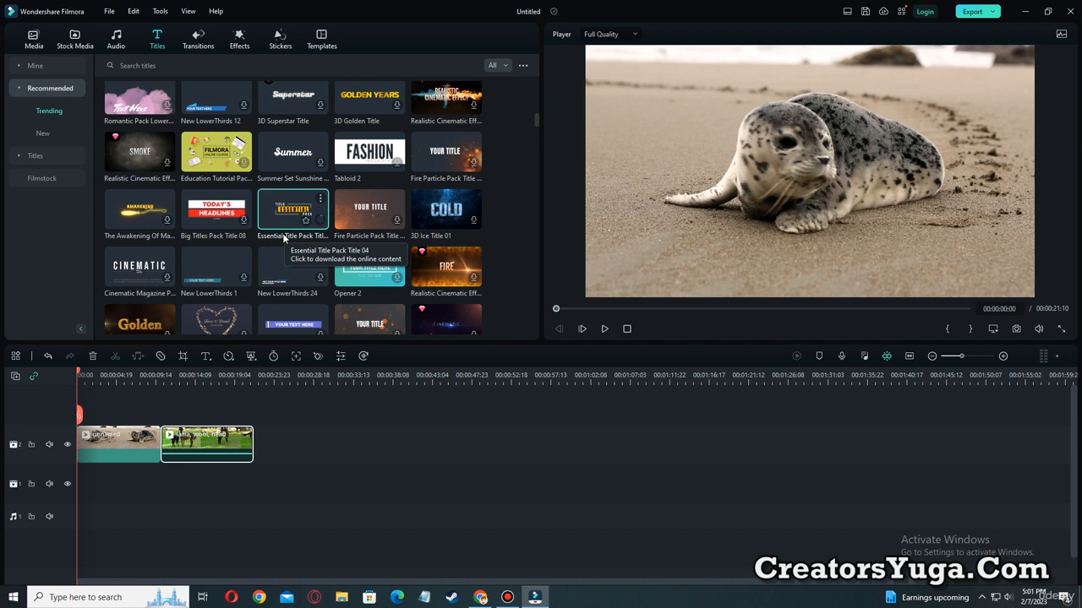
# Load Essential Title Pack Title 04 from the trending titles into the player for preview.
pyautogui.click(282, 220)
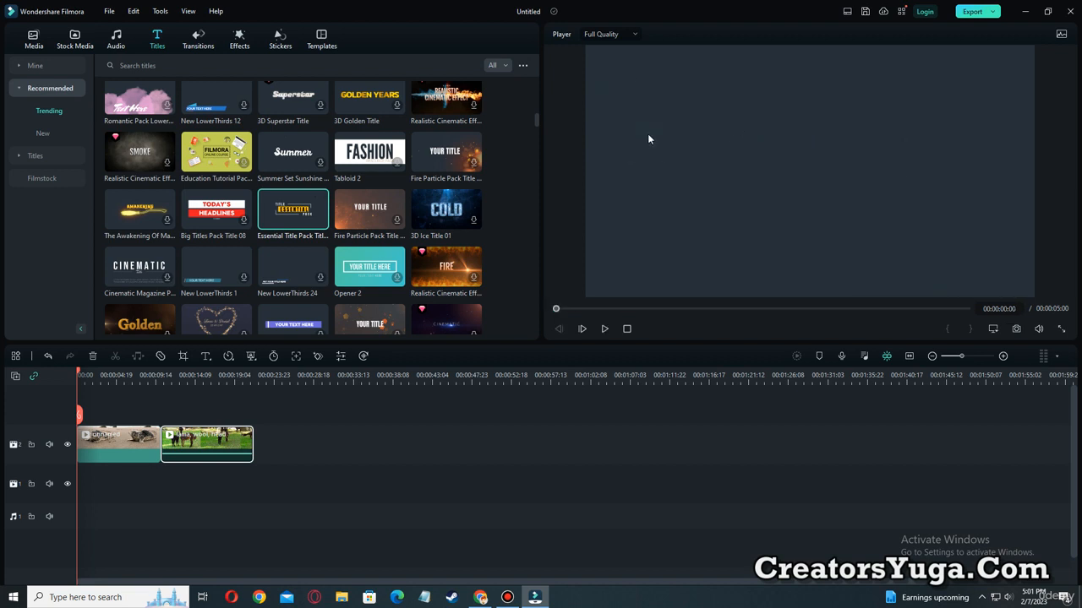
pyautogui.hotkey('ctrl', 'alt', 'd')
pyautogui.moveTo(591, 48)
pyautogui.mouseDown()
pyautogui.moveTo(669, 181)
pyautogui.moveTo(1039, 294)
pyautogui.moveTo(1021, 292)
pyautogui.mouseUp()
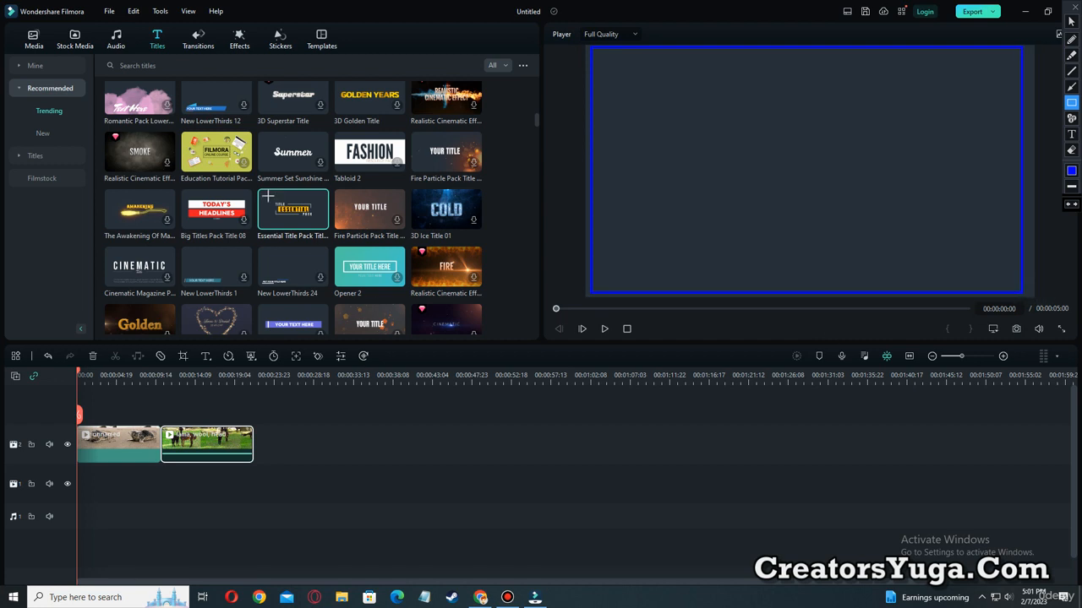
pyautogui.moveTo(258, 189)
pyautogui.mouseDown()
pyautogui.moveTo(297, 225)
pyautogui.moveTo(329, 229)
pyautogui.mouseUp()
pyautogui.moveTo(334, 188); pyautogui.dragTo(405, 237)
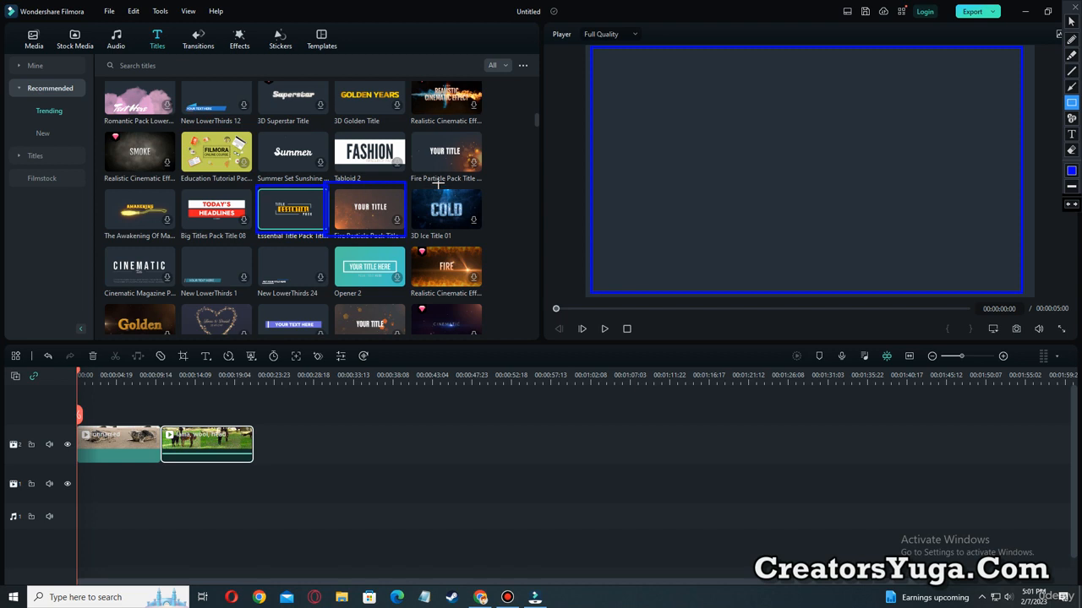
pyautogui.moveTo(602, 55)
pyautogui.mouseDown()
pyautogui.moveTo(612, 149)
pyautogui.moveTo(1005, 285)
pyautogui.moveTo(621, 145)
pyautogui.moveTo(979, 260)
pyautogui.mouseUp()
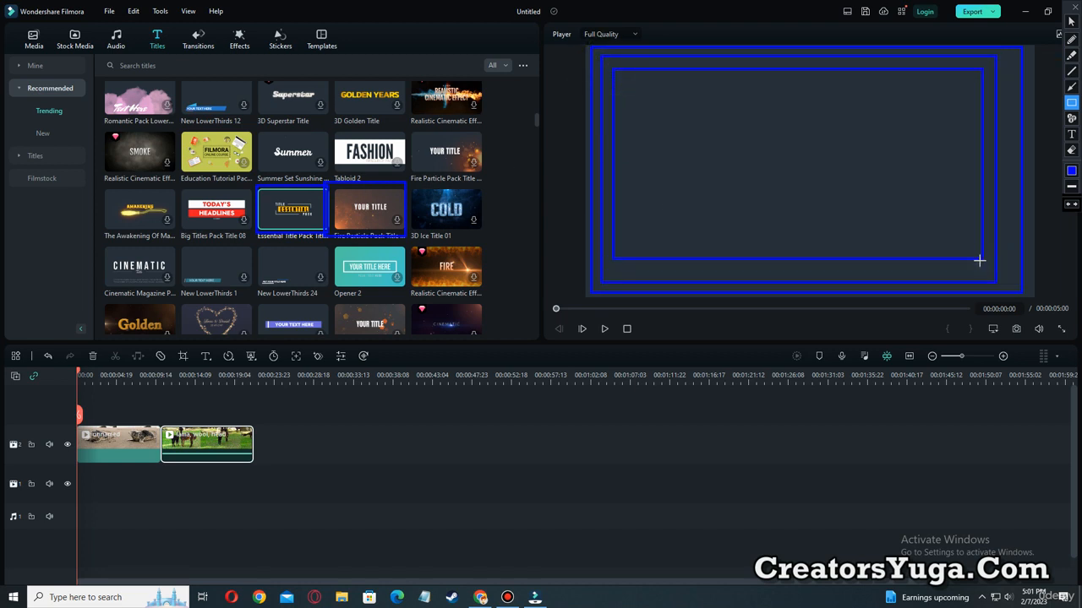
pyautogui.press('Escape')
# Place Essential Title Pack Title 04 on a new track above the seal clip, starting at 00:00:01:22, and move the playhead to 00:00:05:01.
pyautogui.click(284, 216)
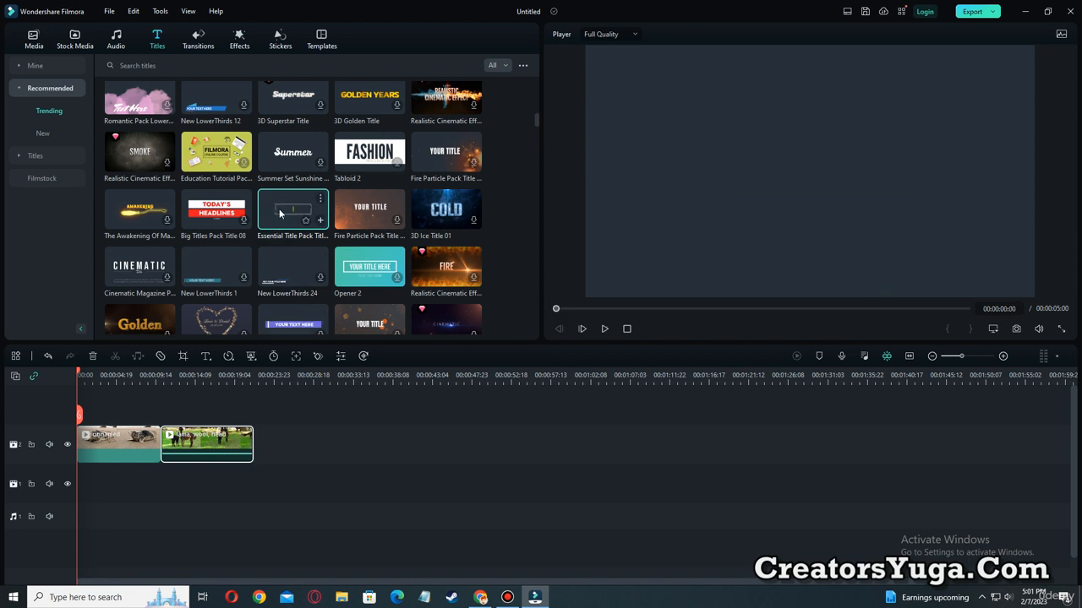
pyautogui.moveTo(284, 211); pyautogui.dragTo(99, 412)
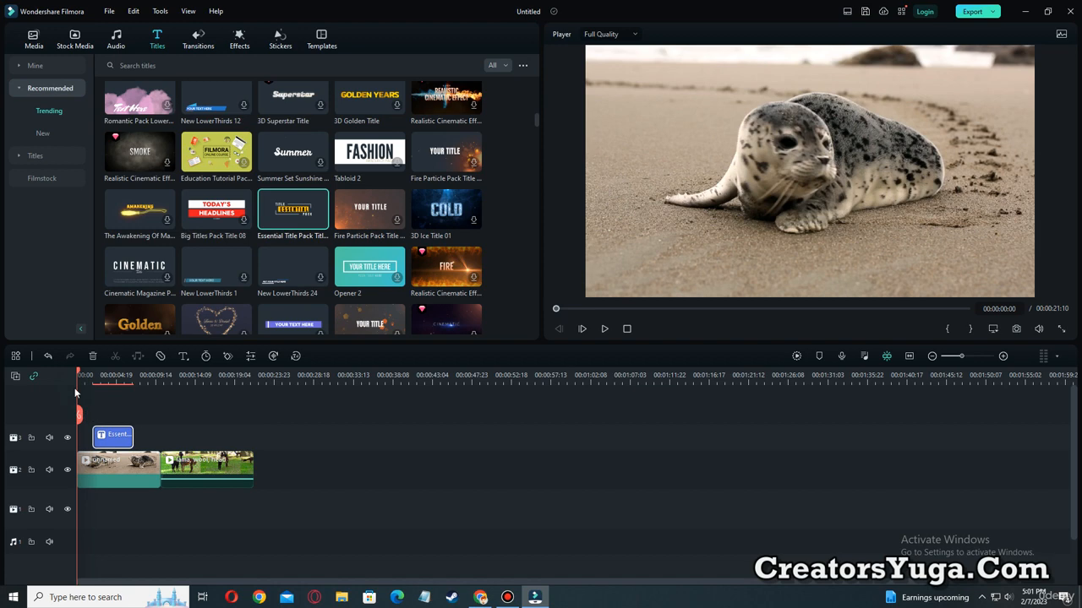
pyautogui.moveTo(78, 377)
pyautogui.mouseDown()
pyautogui.moveTo(133, 387)
pyautogui.moveTo(45, 412)
pyautogui.moveTo(60, 389)
pyautogui.mouseUp()
pyautogui.moveTo(79, 378); pyautogui.dragTo(117, 396)
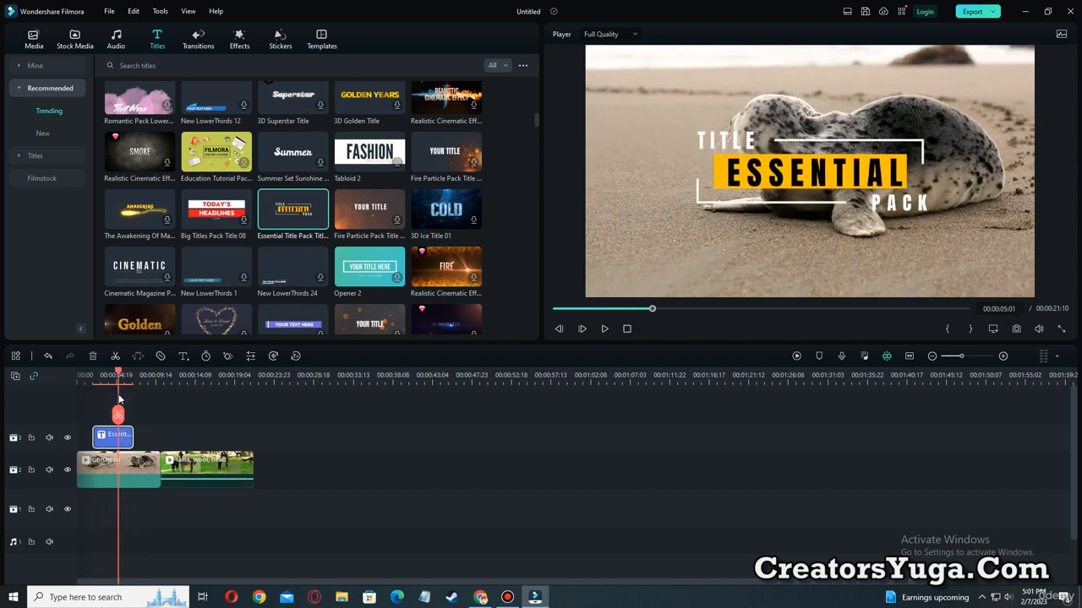
# Open the Essential title clip for editing and replace its "TITLE" text with "DEMO".
pyautogui.doubleClick(109, 438)
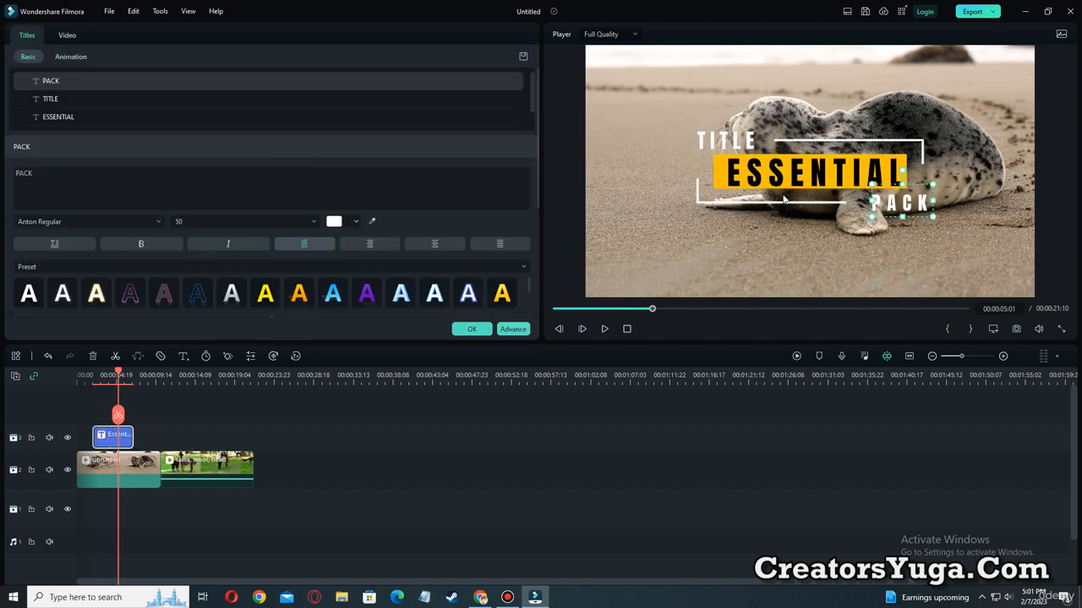
pyautogui.click(724, 138)
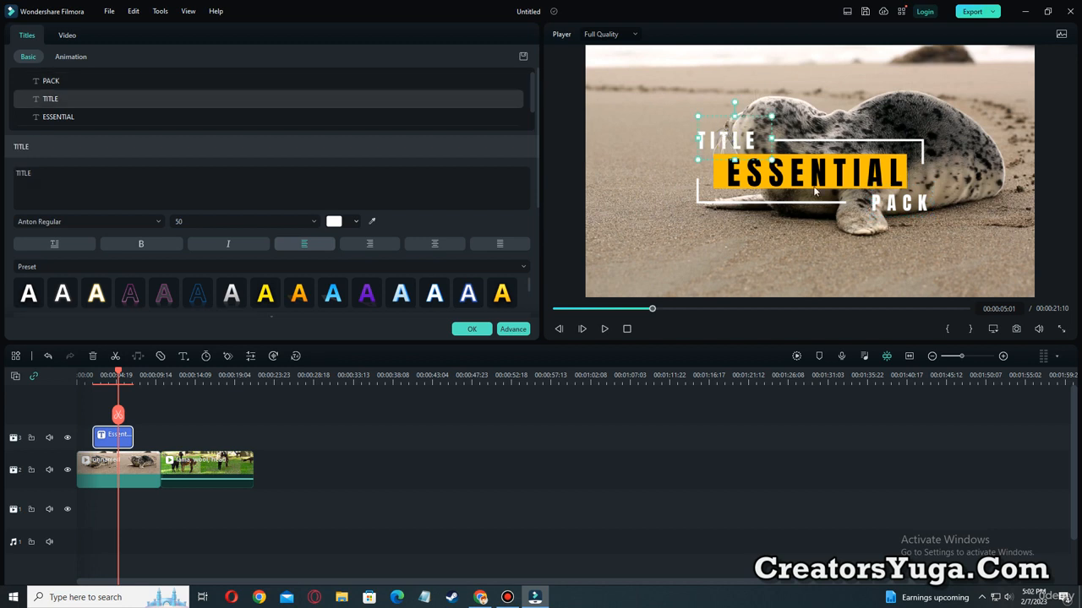
pyautogui.click(839, 190)
pyautogui.click(908, 203)
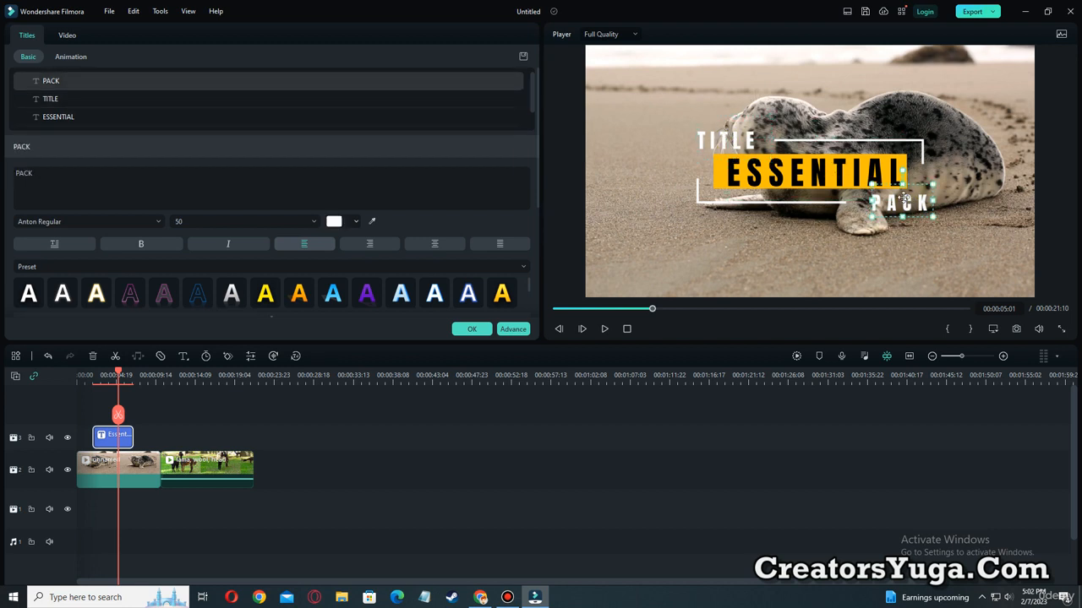
pyautogui.doubleClick(713, 140)
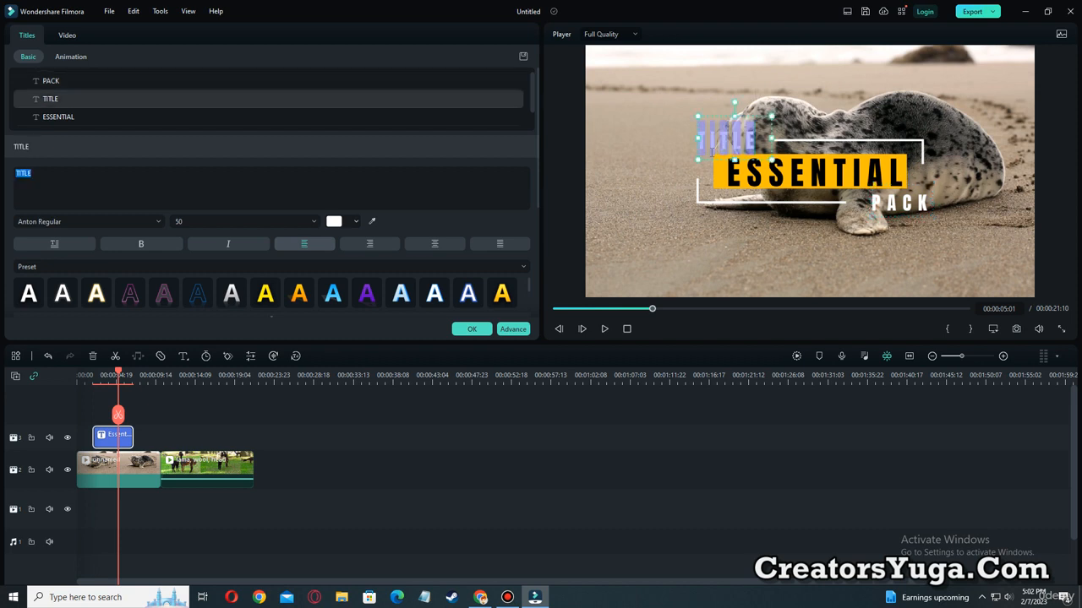
pyautogui.write('d')
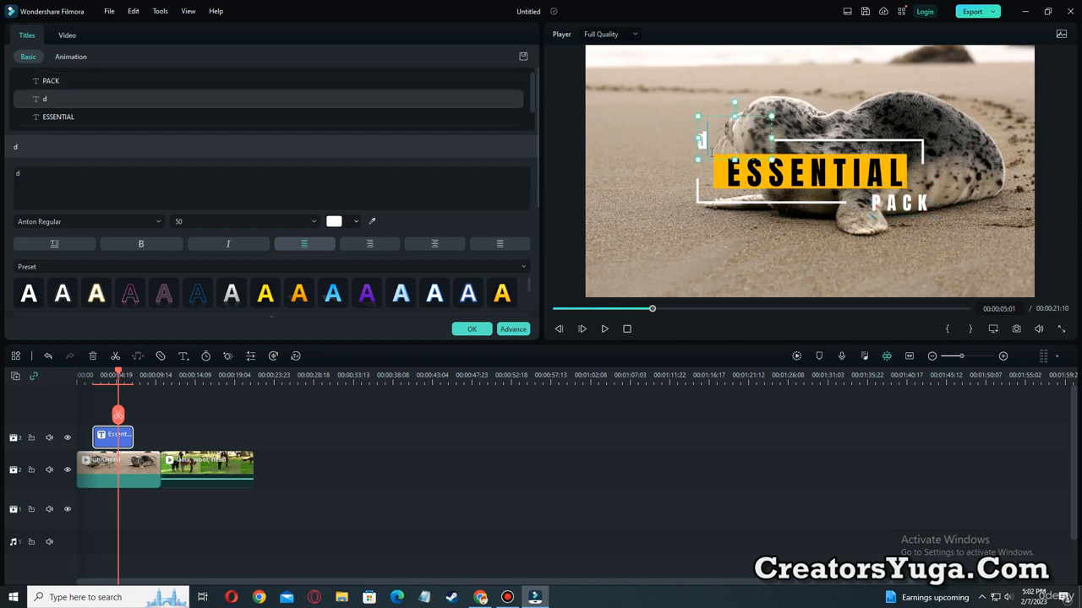
pyautogui.press('BackSpace')
pyautogui.press('BackSpace')
pyautogui.write('DEMO')
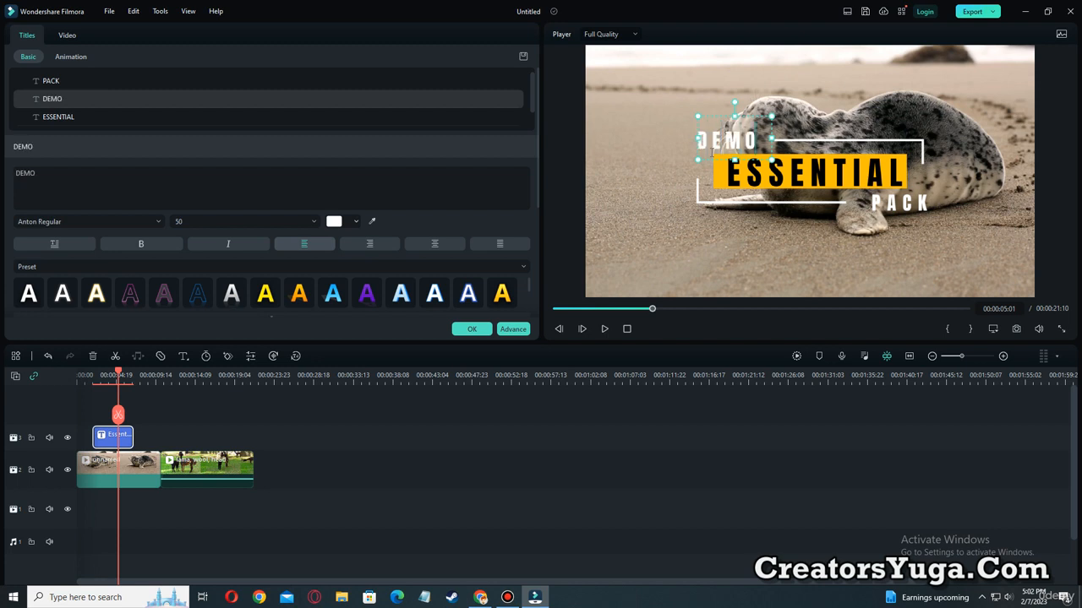
# Replace the title's "ESSENTIAL" text with "CREATORS" and its "PACK" text with "AS".
pyautogui.doubleClick(839, 179)
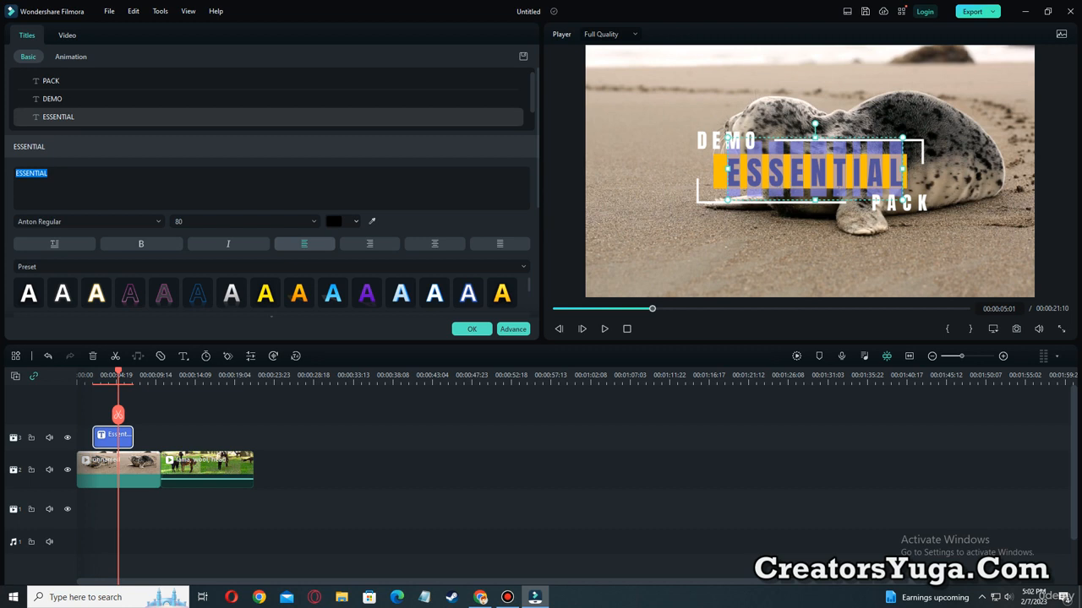
pyautogui.write('CREA')
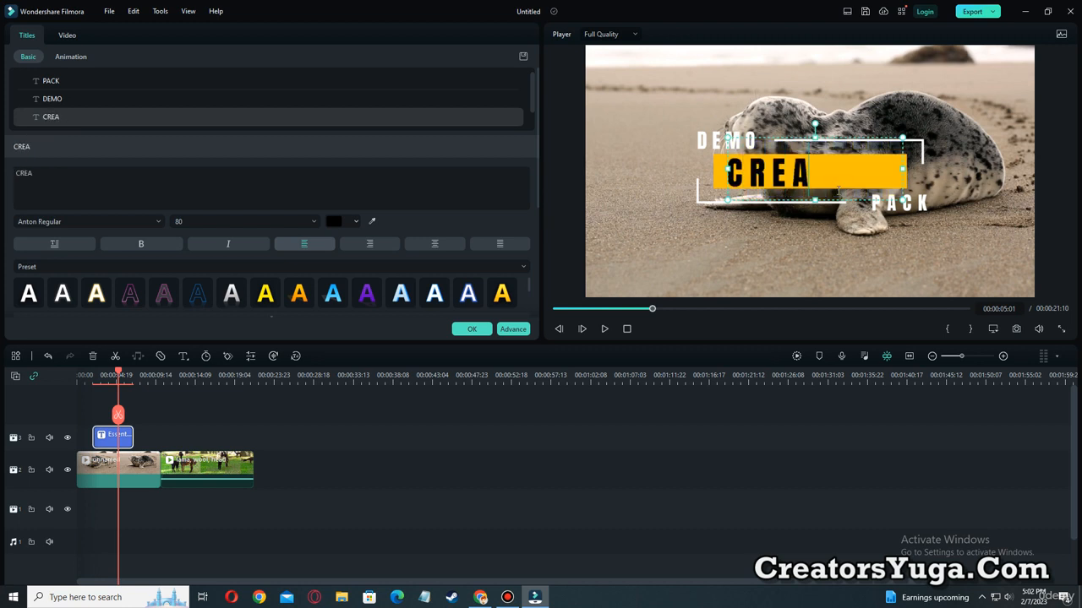
pyautogui.write('TORS')
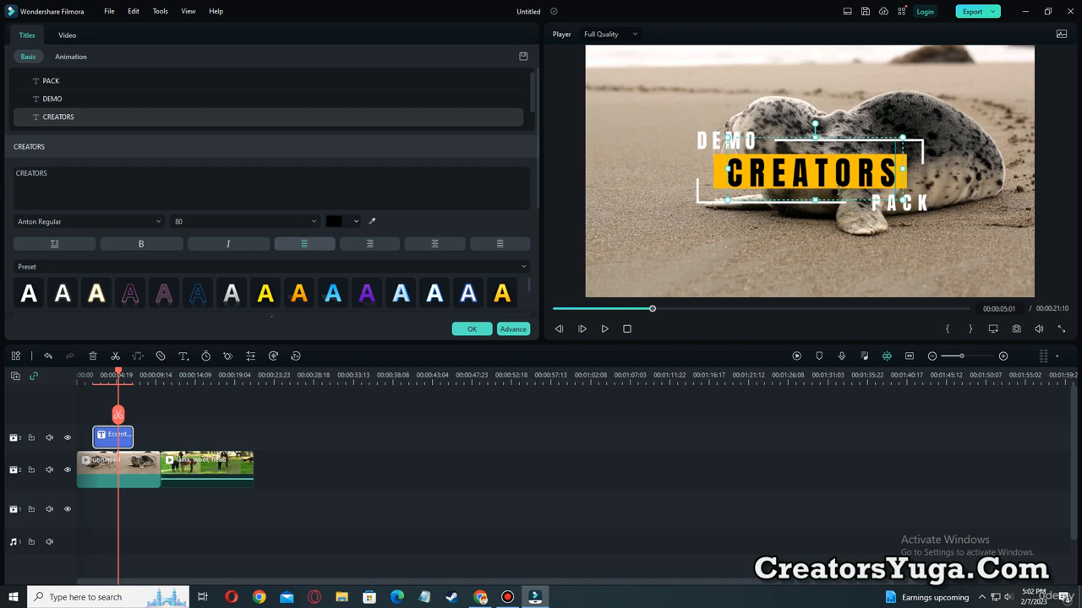
pyautogui.doubleClick(904, 202)
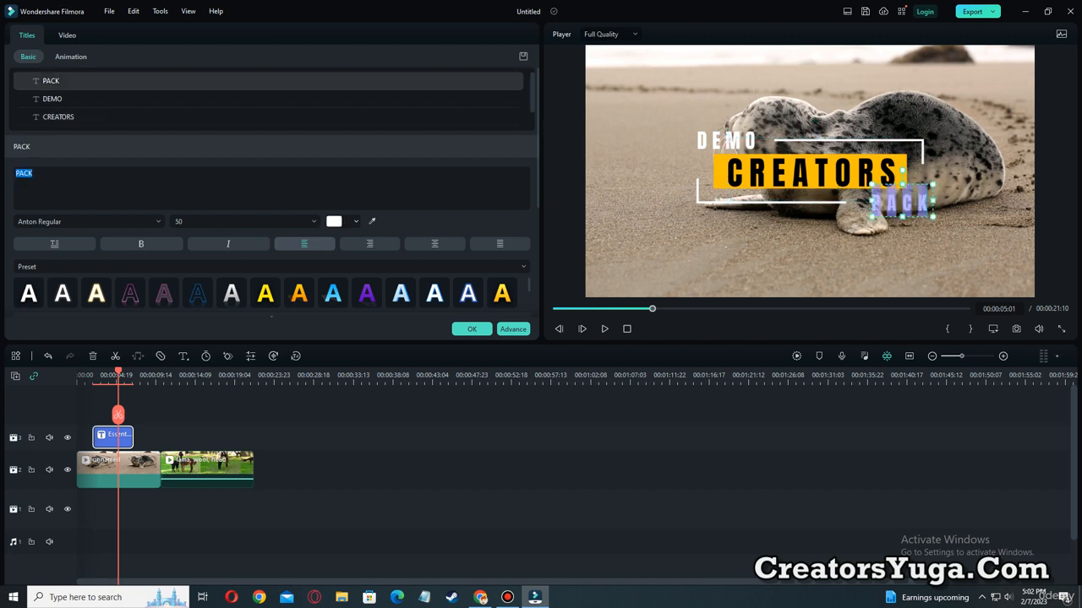
pyautogui.write('AS')
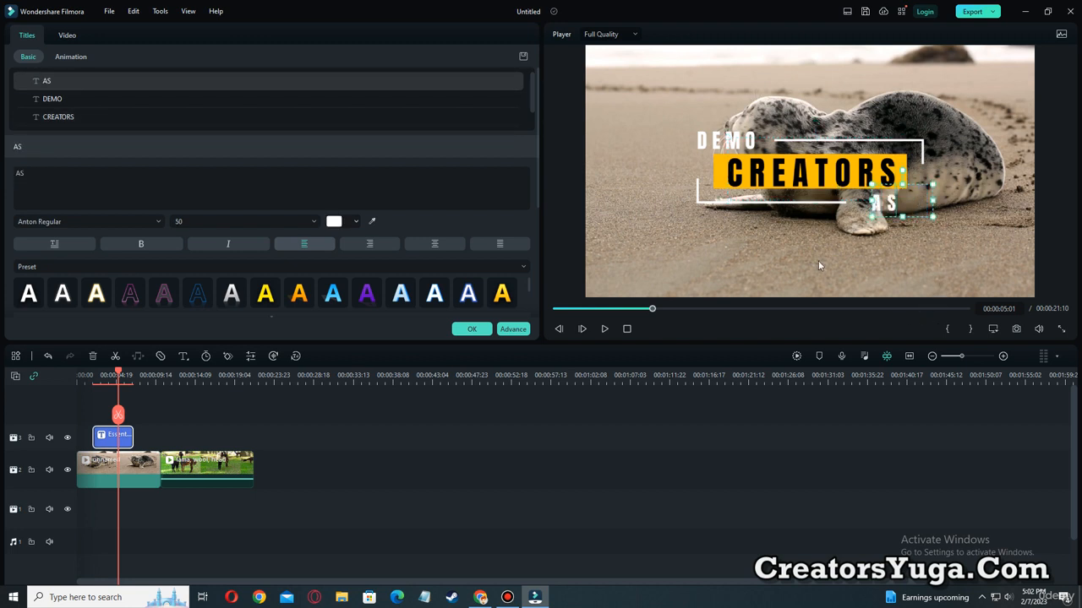
pyautogui.click(819, 267)
# Play the timeline from the start to about six seconds to preview the edited title over the seal clip.
pyautogui.click(559, 309)
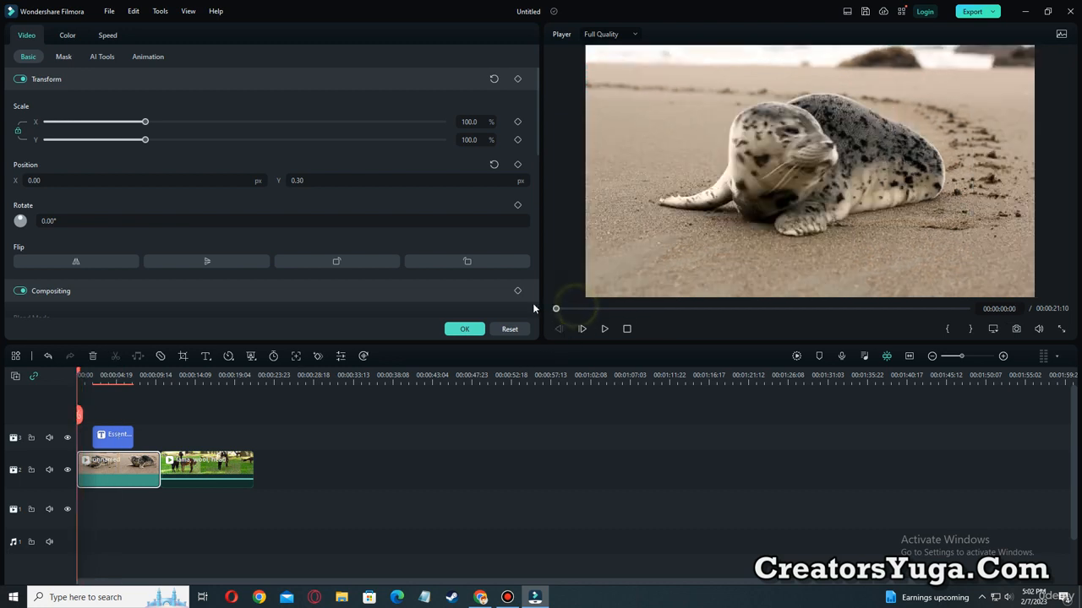
pyautogui.click(602, 329)
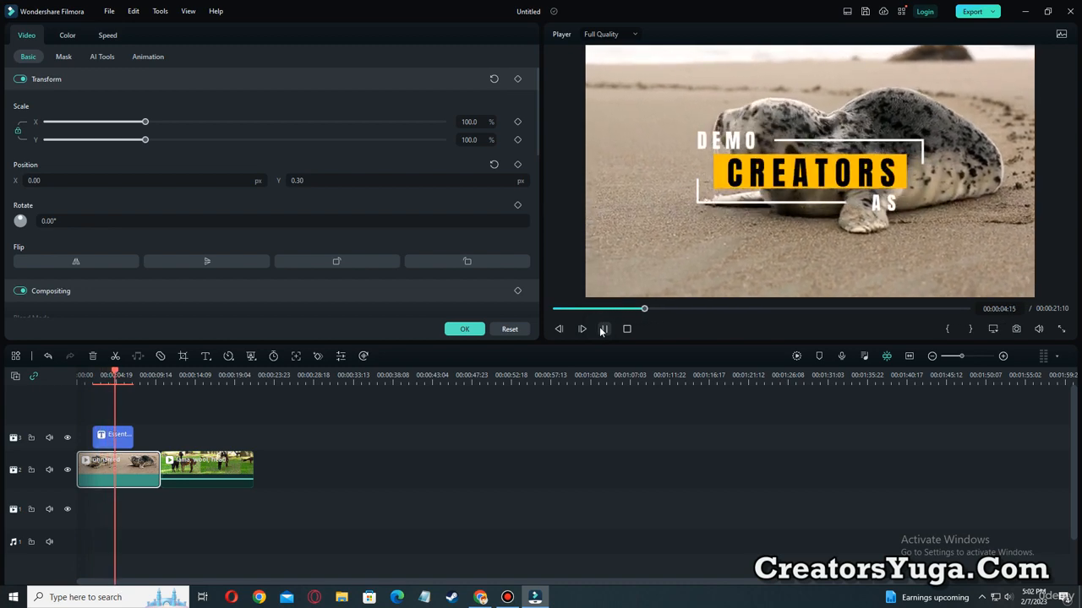
pyautogui.click(601, 328)
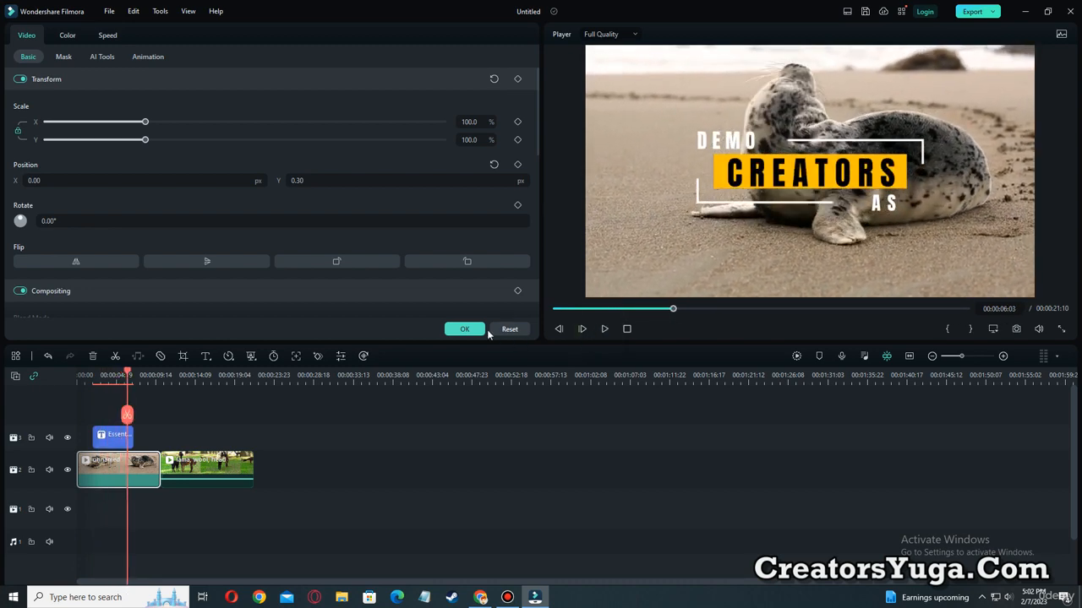
# Close the clip settings and delete the Essential title clip from the timeline.
pyautogui.click(469, 329)
pyautogui.click(113, 440)
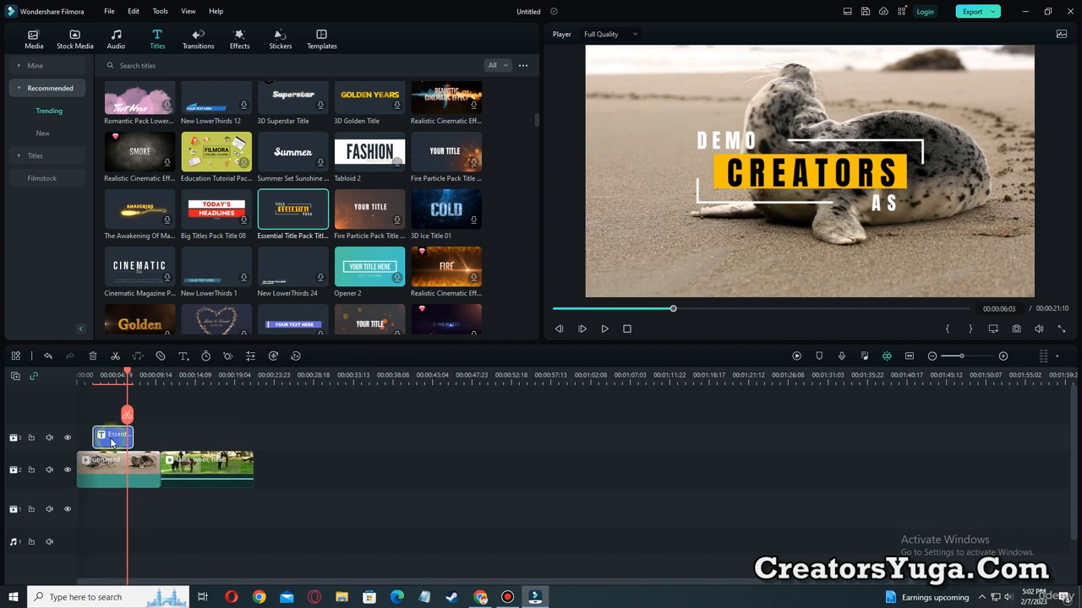
pyautogui.press('Delete')
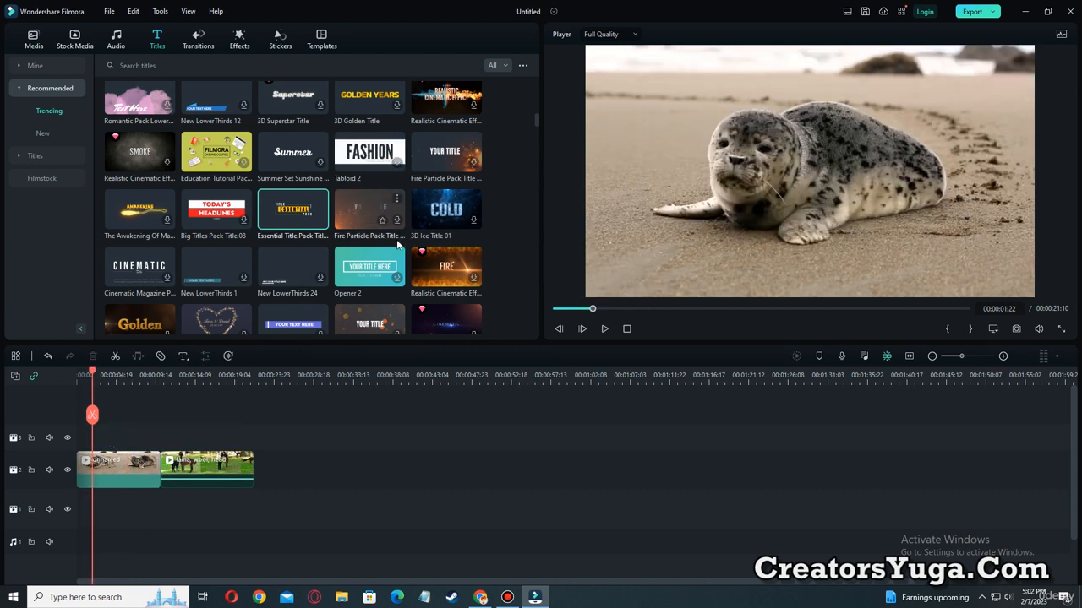
# Download the Realistic Cinematic FIRE title and place it on the track above the seal clip, starting at 00:00:01:22.
pyautogui.scroll(-2, 405, 299)
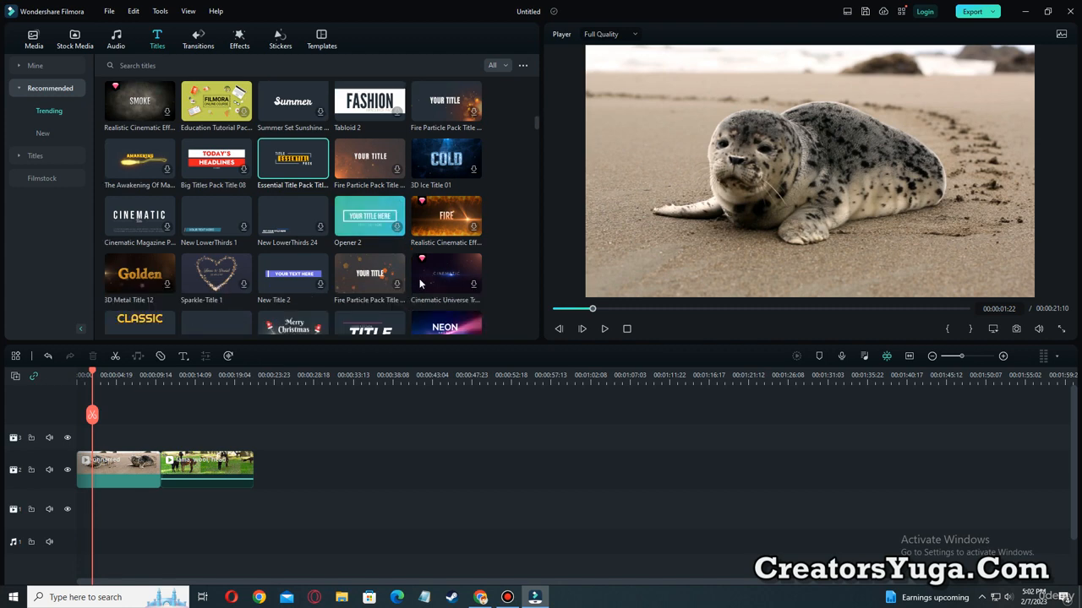
pyautogui.moveTo(446, 169); pyautogui.dragTo(92, 435)
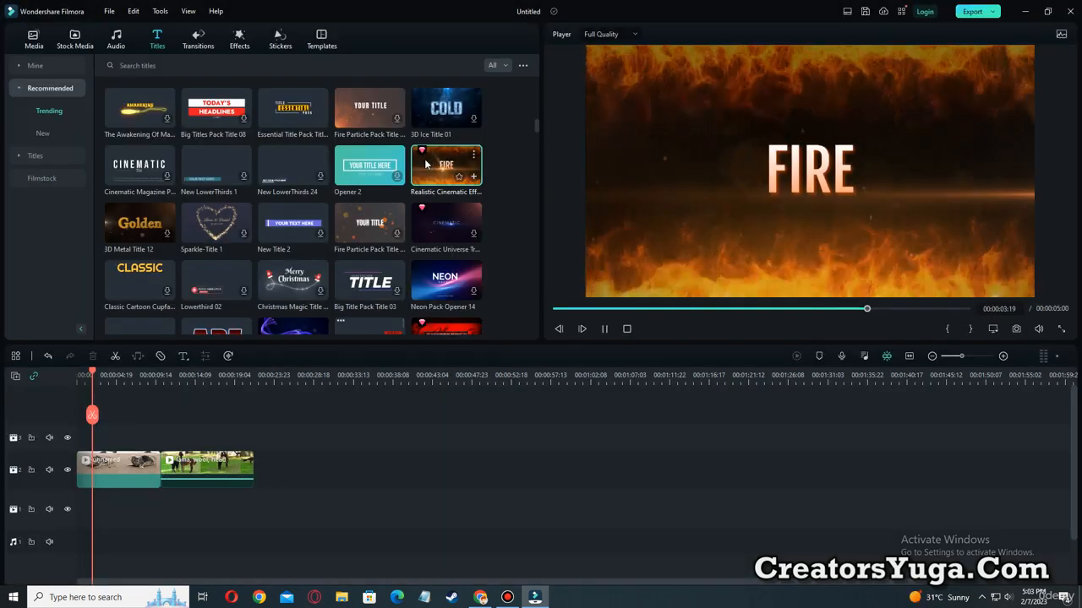
pyautogui.moveTo(436, 169); pyautogui.dragTo(128, 435)
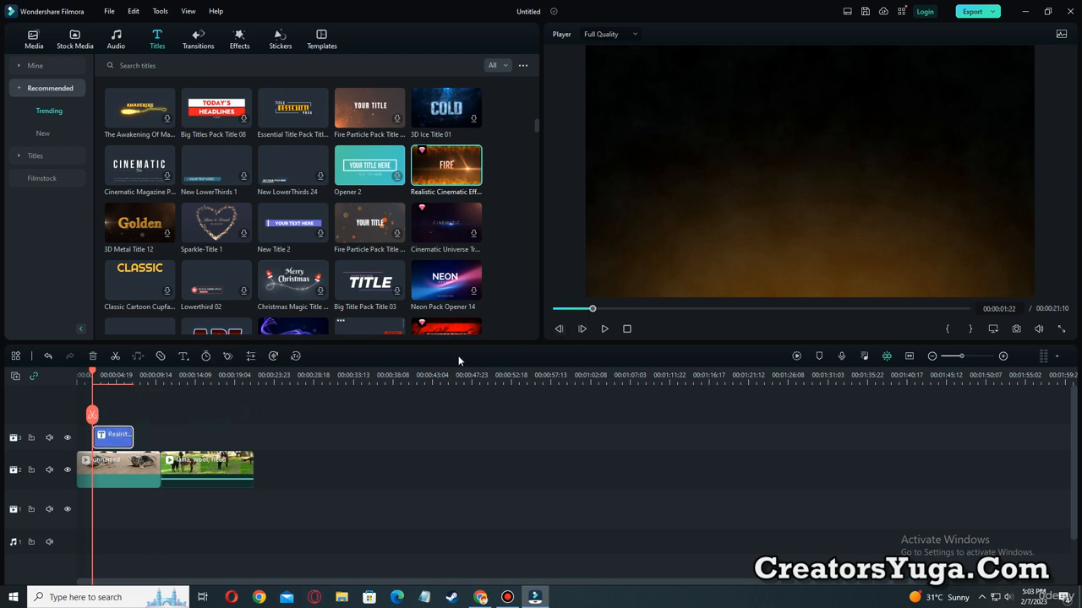
# Play the timeline from the start to about four seconds to preview the FIRE title.
pyautogui.moveTo(91, 378); pyautogui.dragTo(56, 375)
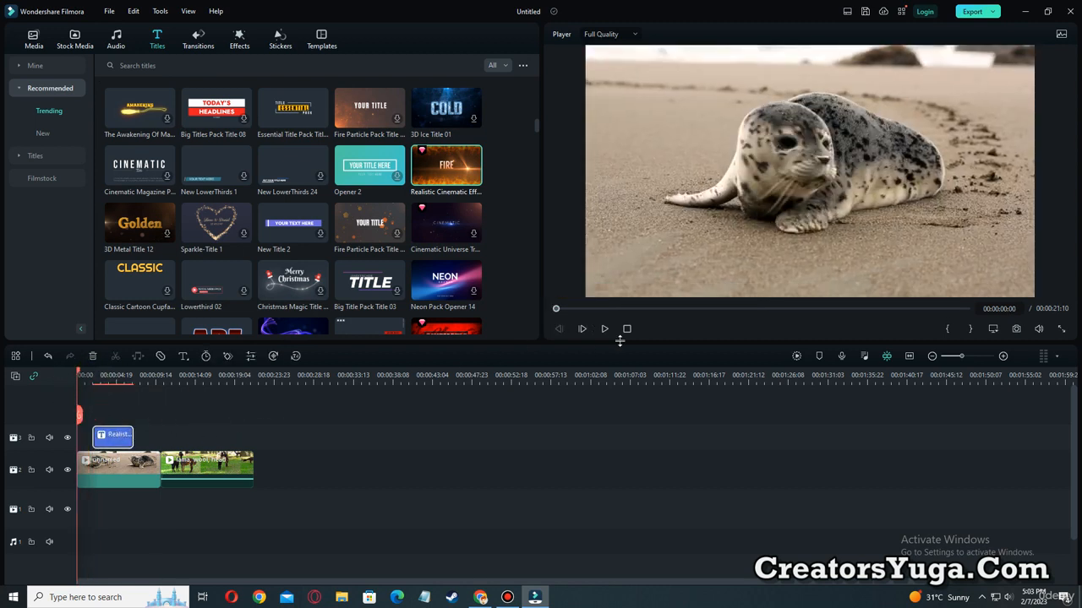
pyautogui.click(605, 330)
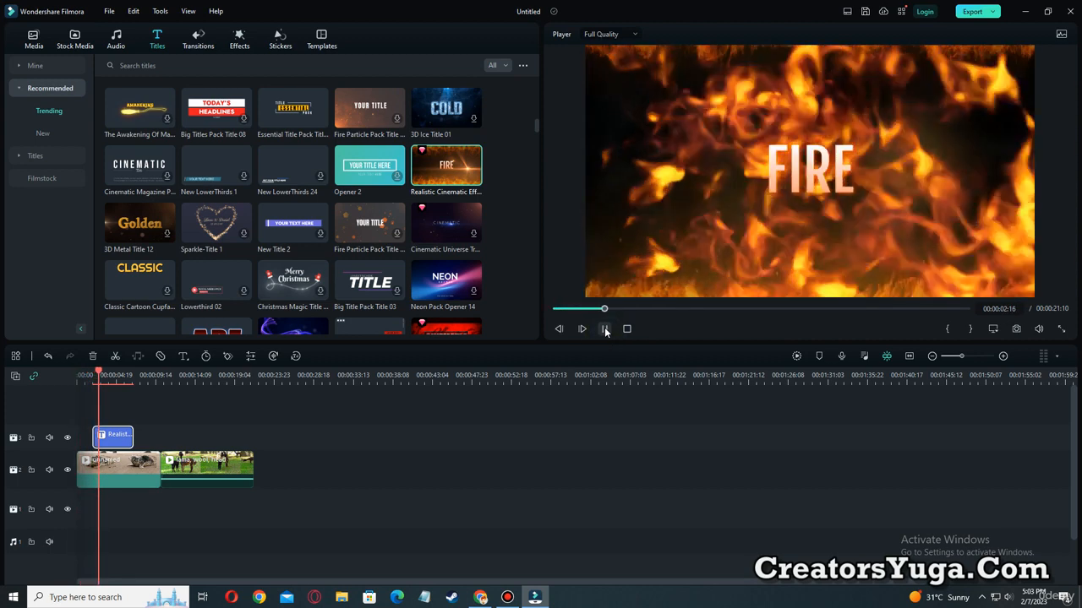
pyautogui.click(605, 330)
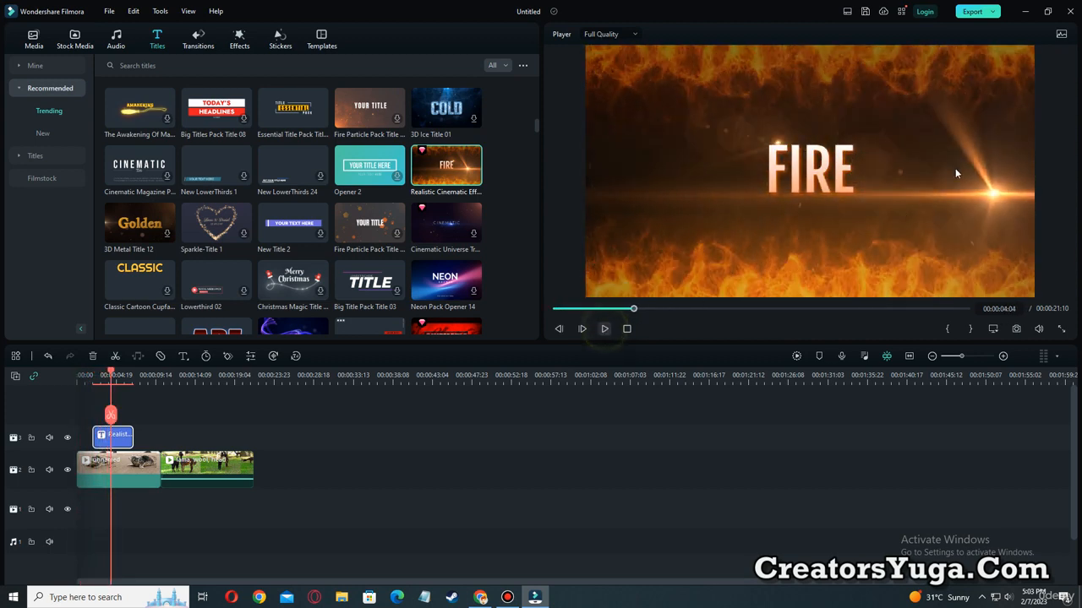
# Replace the "FIRE" text with "WELCOME TO MY CHANNEL" and scale it down to size 63 so it fits within the frame.
pyautogui.doubleClick(832, 171)
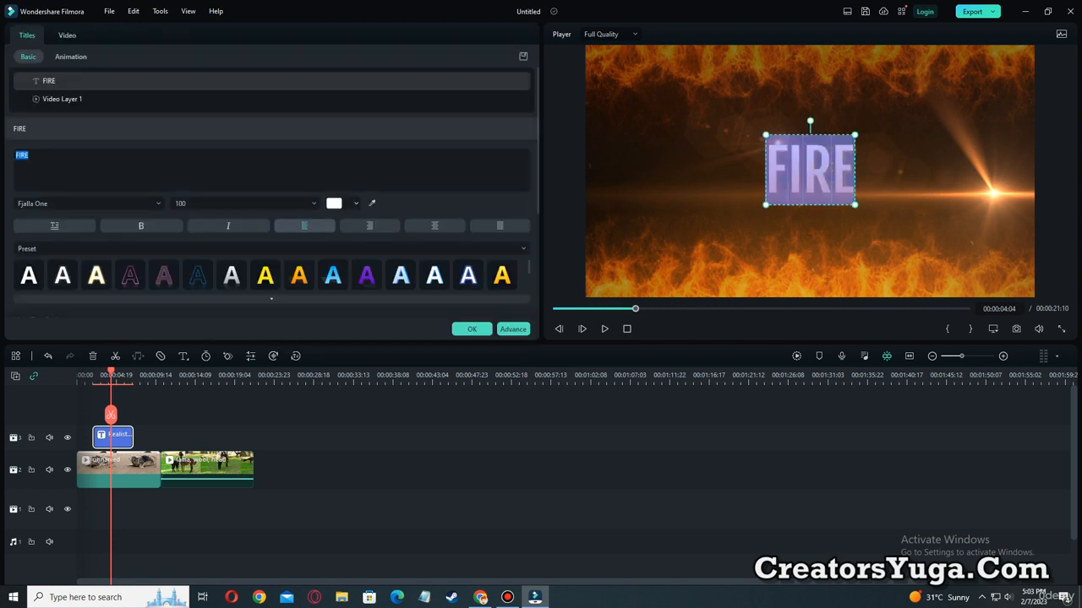
pyautogui.write('WEL')
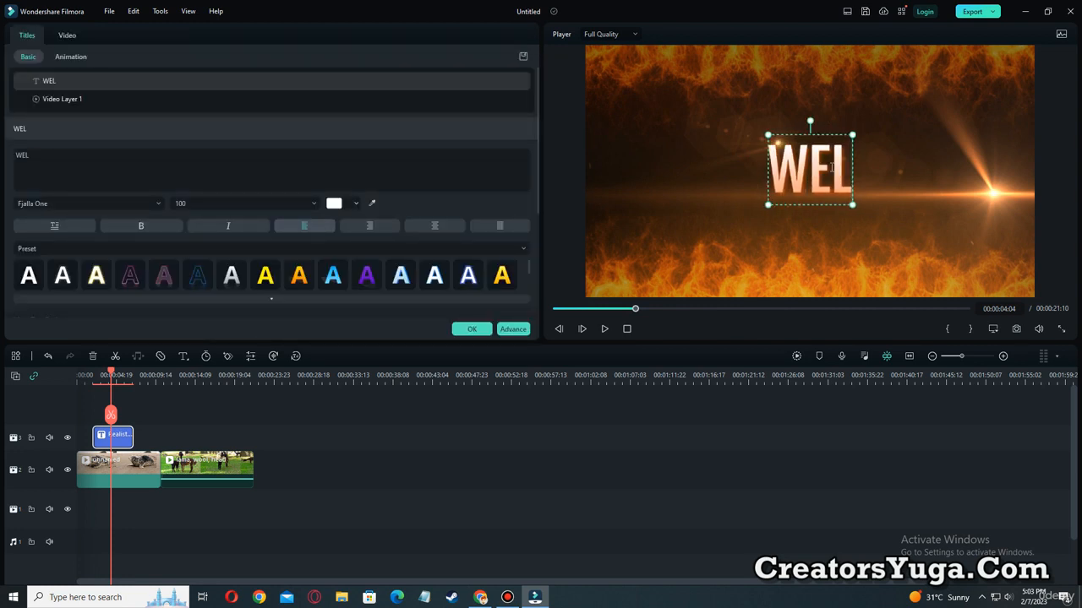
pyautogui.write('COME T')
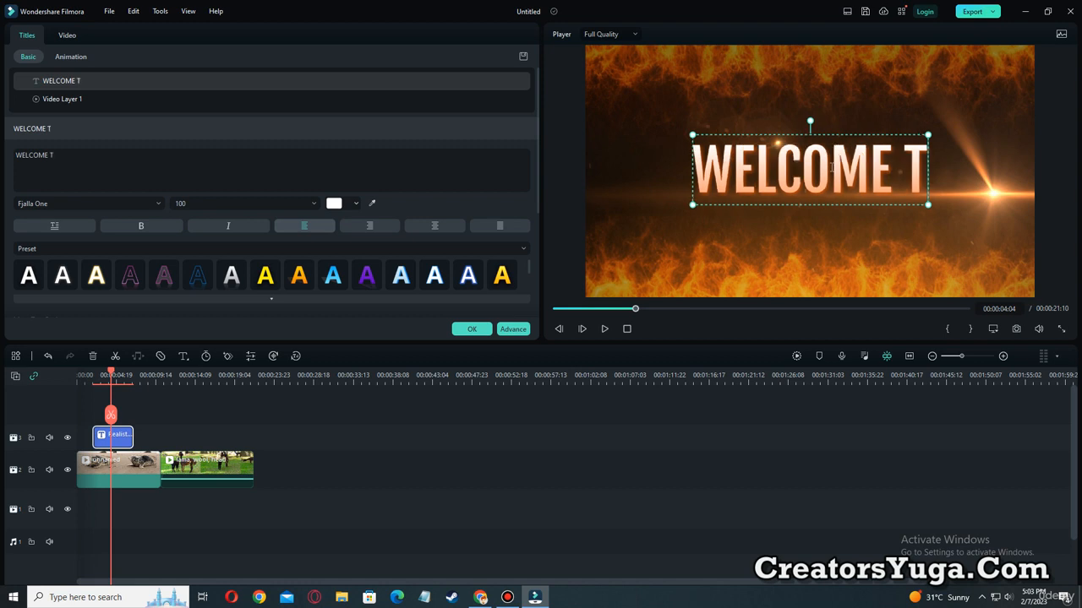
pyautogui.write('O MY CHA')
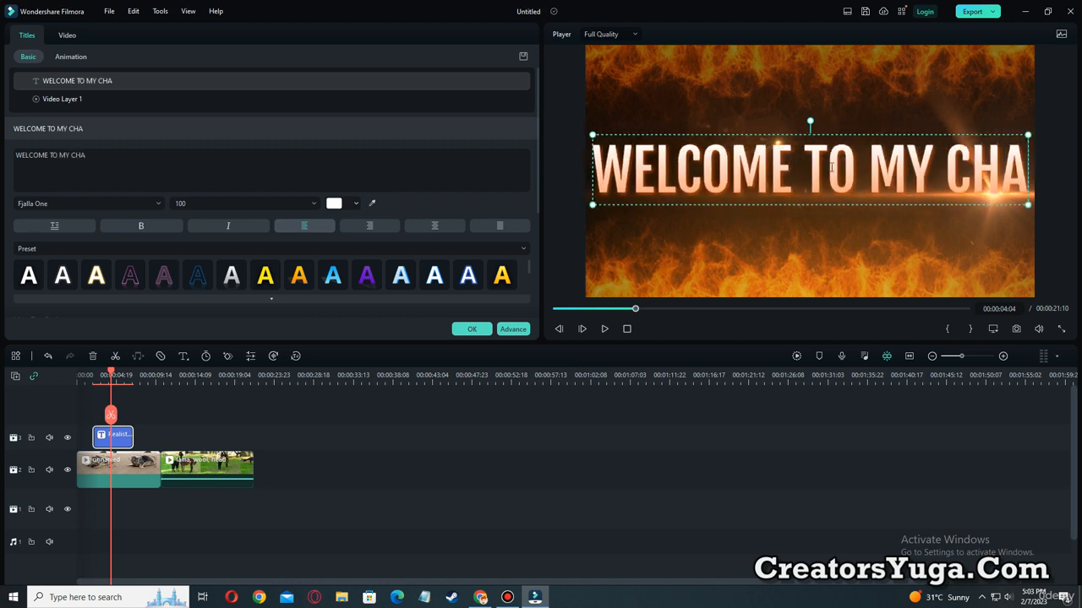
pyautogui.write('NNEL')
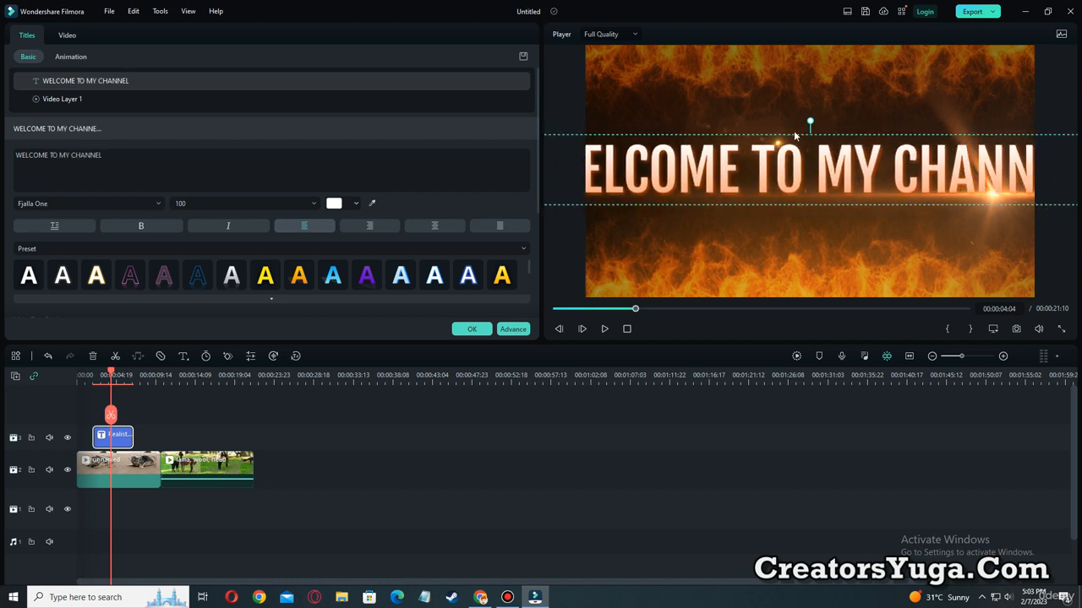
pyautogui.moveTo(920, 135); pyautogui.dragTo(1080, 160)
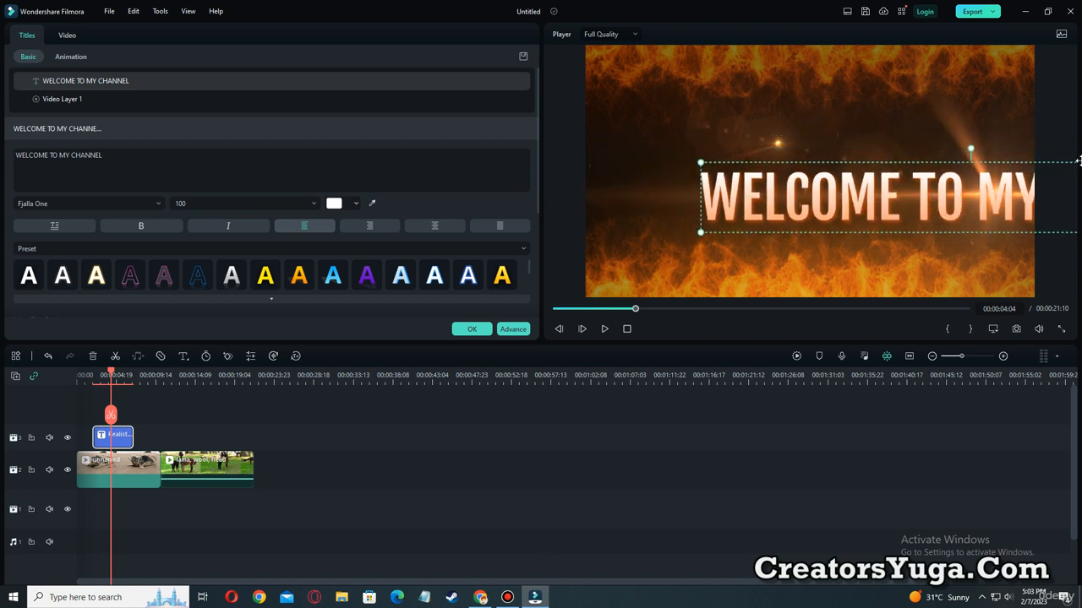
pyautogui.moveTo(701, 161)
pyautogui.mouseDown()
pyautogui.moveTo(997, 182)
pyautogui.moveTo(870, 200)
pyautogui.moveTo(692, 171)
pyautogui.moveTo(704, 179)
pyautogui.mouseUp()
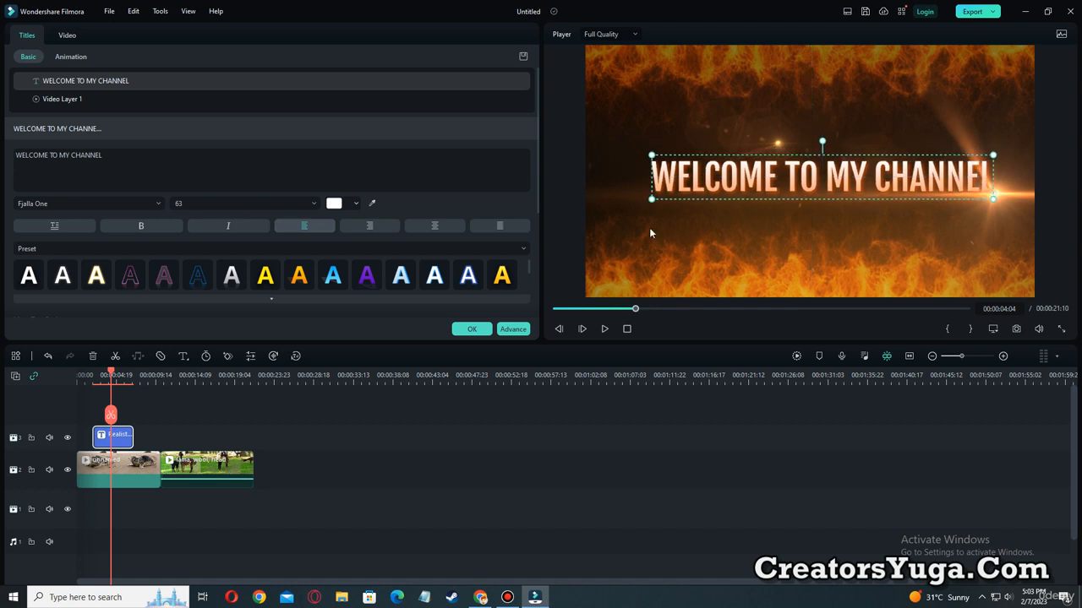
# Play the timeline from before the title to preview the "WELCOME TO MY CHANNEL" title and the clips that follow.
pyautogui.moveTo(578, 308); pyautogui.dragTo(534, 308)
pyautogui.click(604, 329)
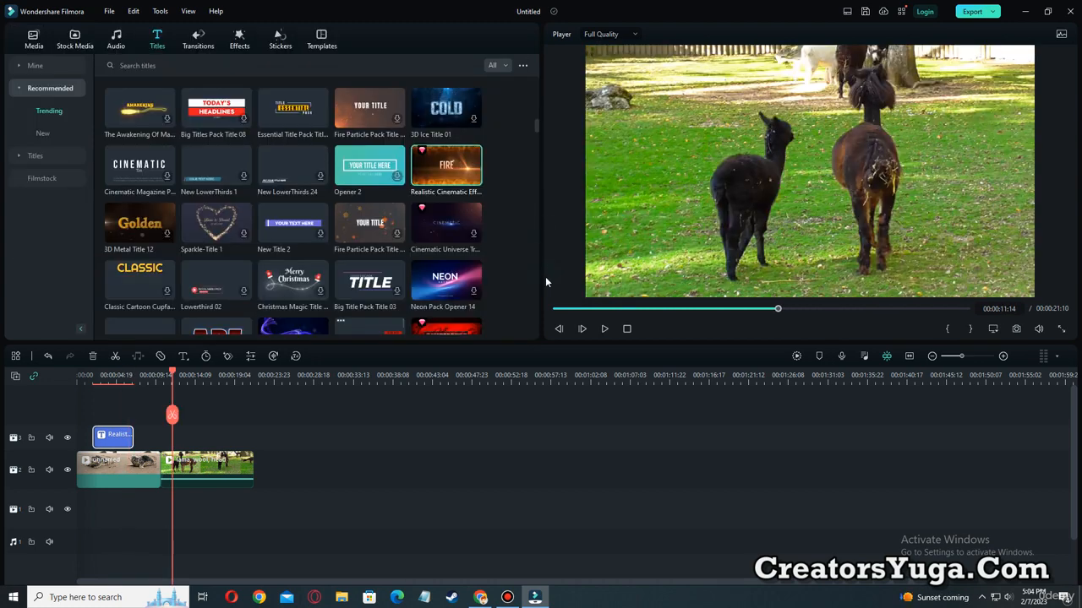
pyautogui.moveTo(179, 24); pyautogui.dragTo(219, 54)
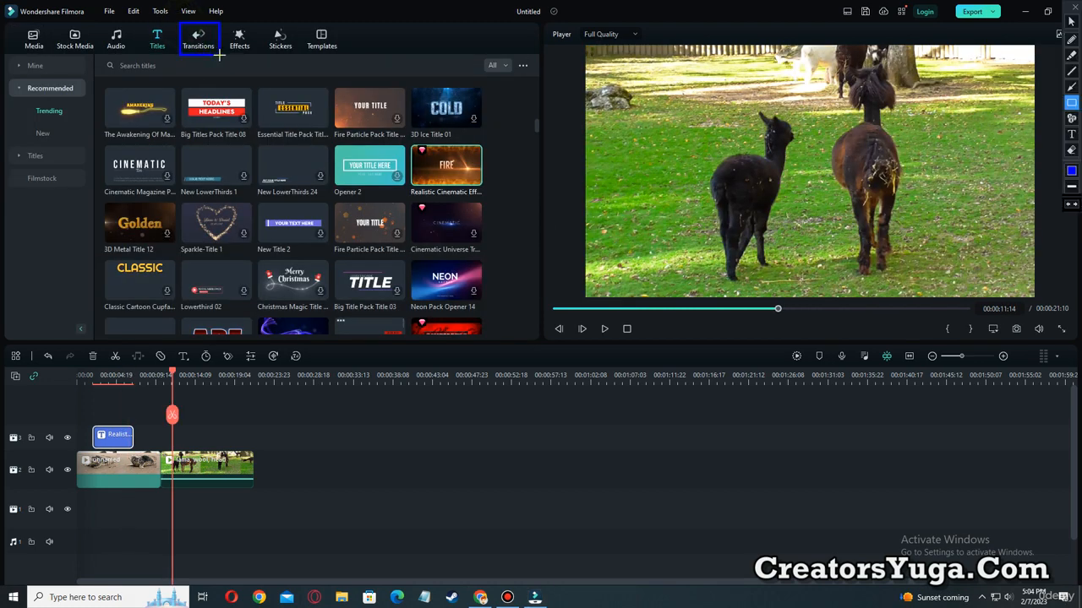
pyautogui.moveTo(175, 14); pyautogui.dragTo(220, 55)
pyautogui.press('Escape')
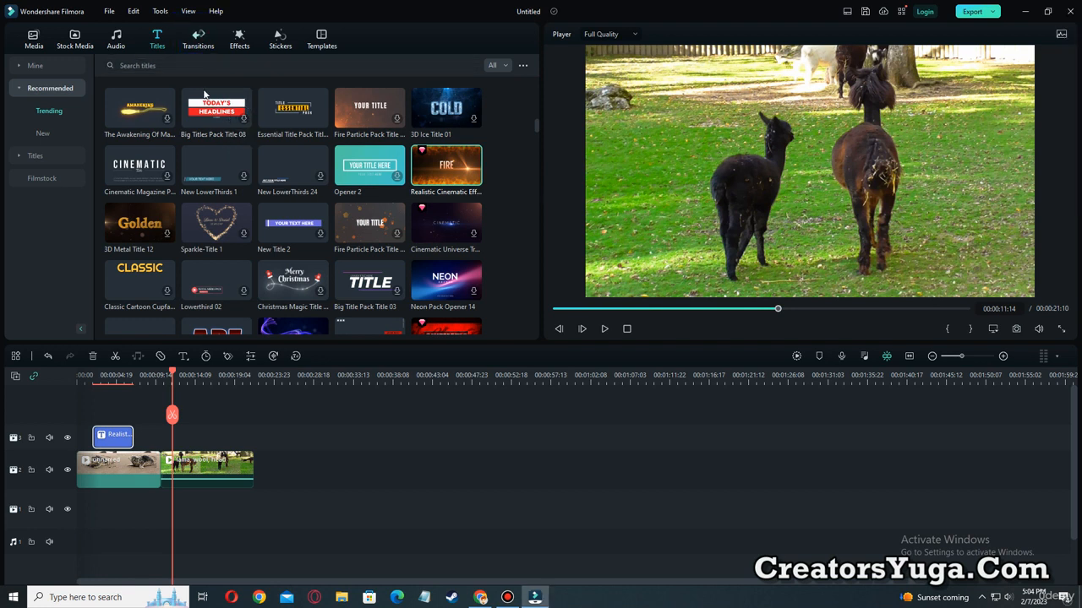
pyautogui.moveTo(171, 370); pyautogui.dragTo(127, 372)
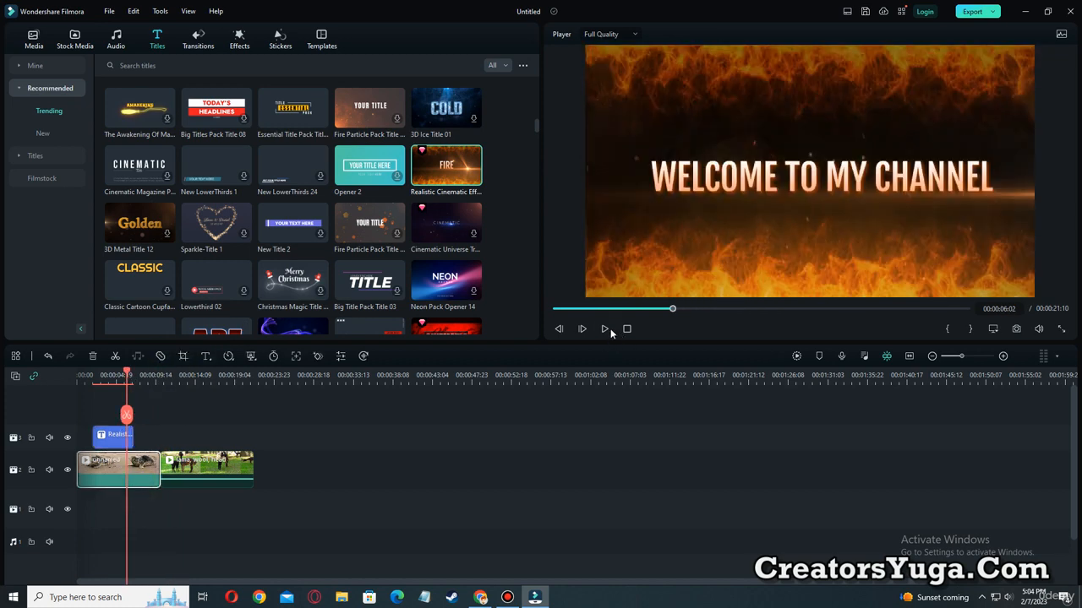
pyautogui.moveTo(127, 373); pyautogui.dragTo(151, 373)
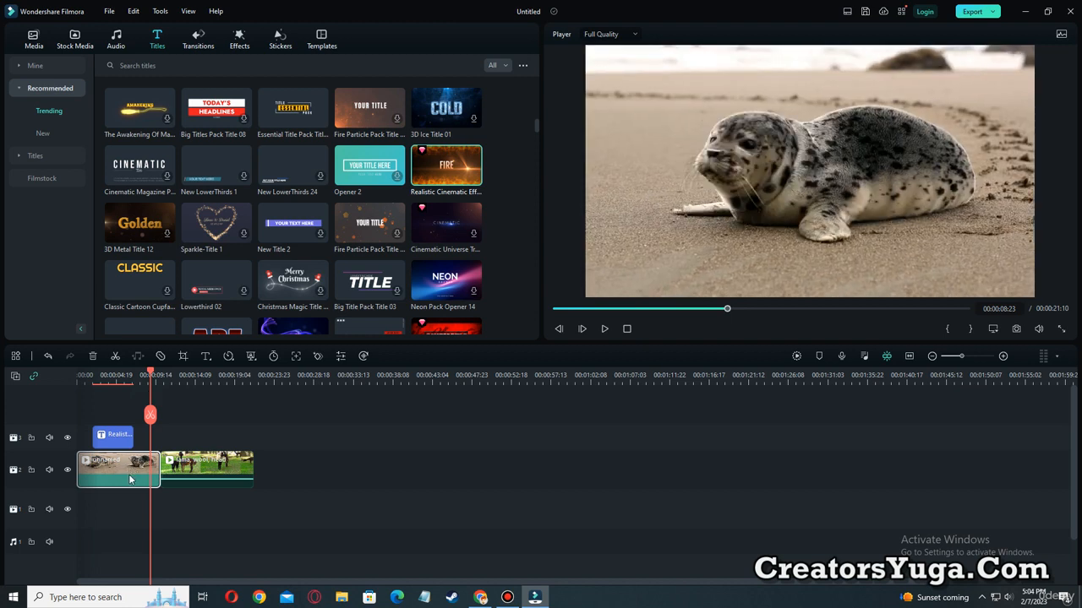
pyautogui.hotkey('ctrl', 'alt', 'd')
pyautogui.moveTo(77, 448)
pyautogui.mouseDown()
pyautogui.moveTo(108, 488)
pyautogui.moveTo(154, 495)
pyautogui.mouseUp()
pyautogui.moveTo(157, 443); pyautogui.dragTo(256, 510)
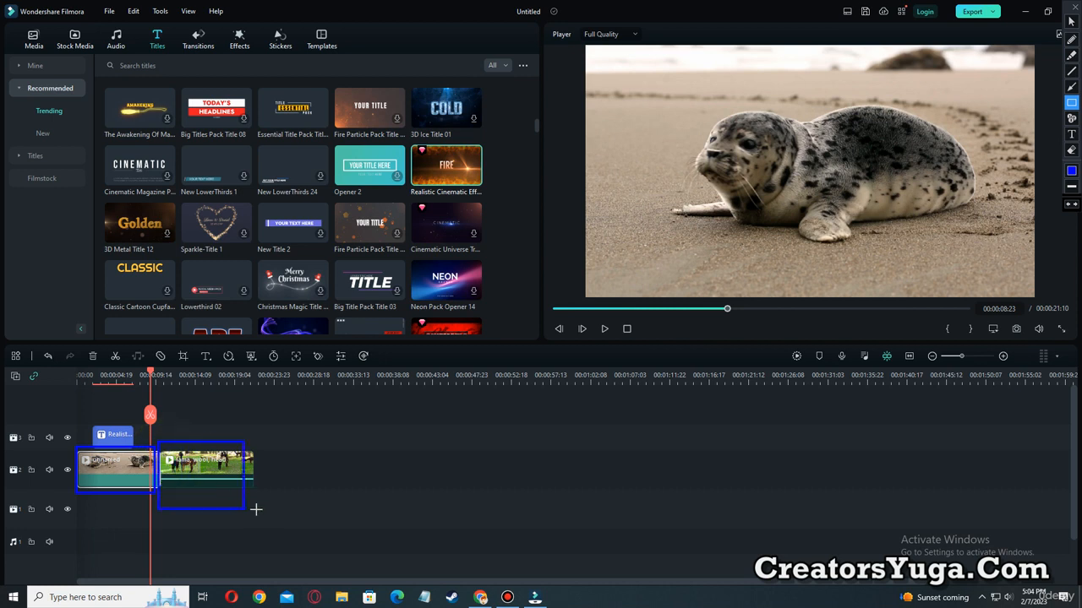
pyautogui.press('Escape')
# Play across the cut between the seal clip and the alpaca clip, and return the playhead to before the cut.
pyautogui.moveTo(150, 372); pyautogui.dragTo(140, 372)
pyautogui.click(605, 331)
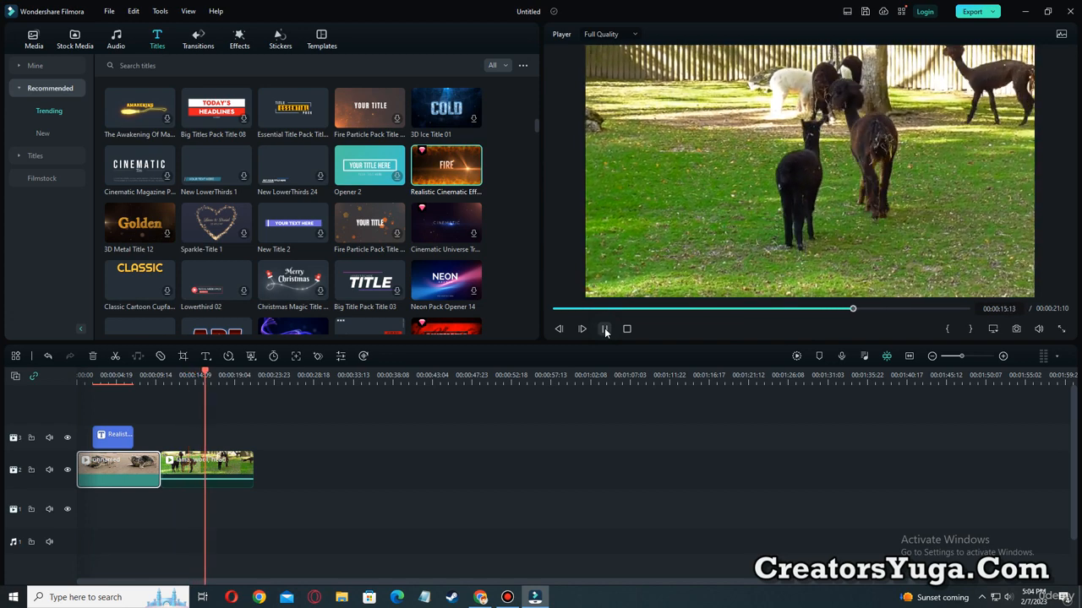
pyautogui.click(605, 329)
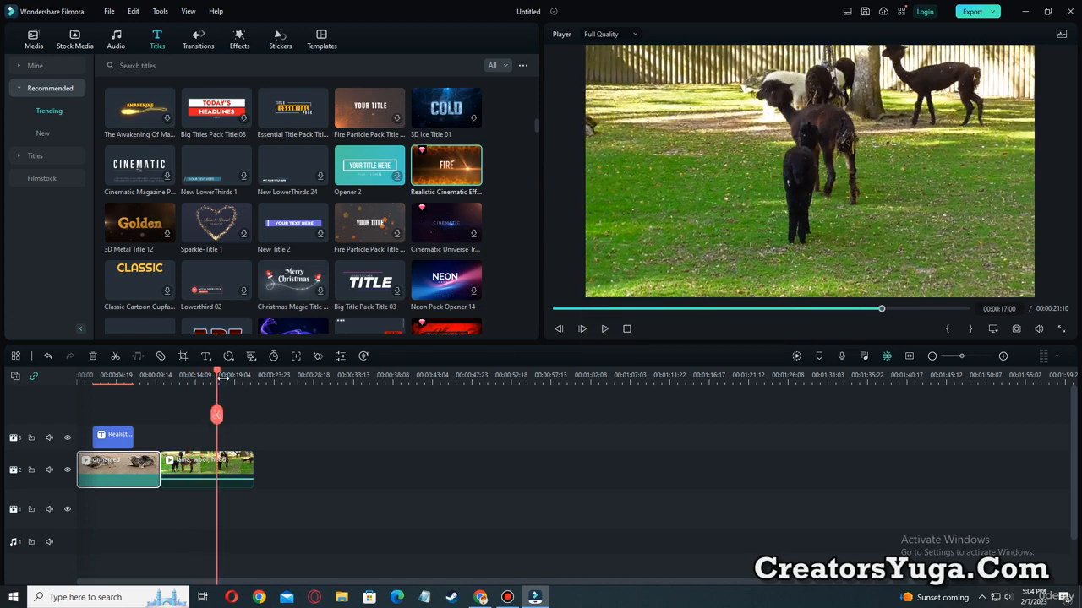
pyautogui.moveTo(219, 378); pyautogui.dragTo(140, 380)
pyautogui.click(166, 474)
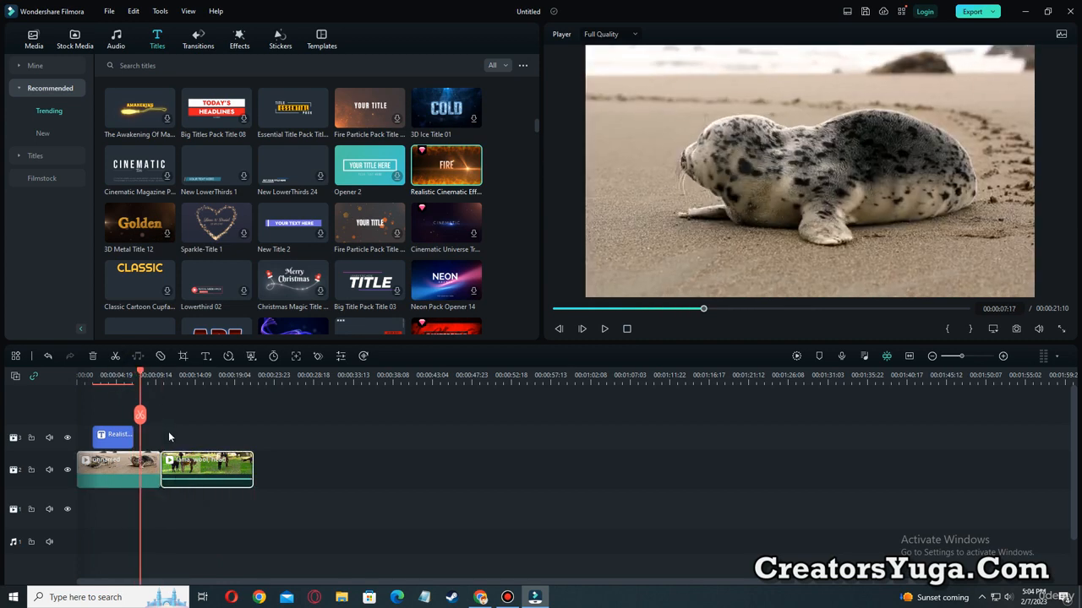
pyautogui.hotkey('ctrl', 'alt', 'd')
pyautogui.moveTo(152, 441); pyautogui.dragTo(174, 498)
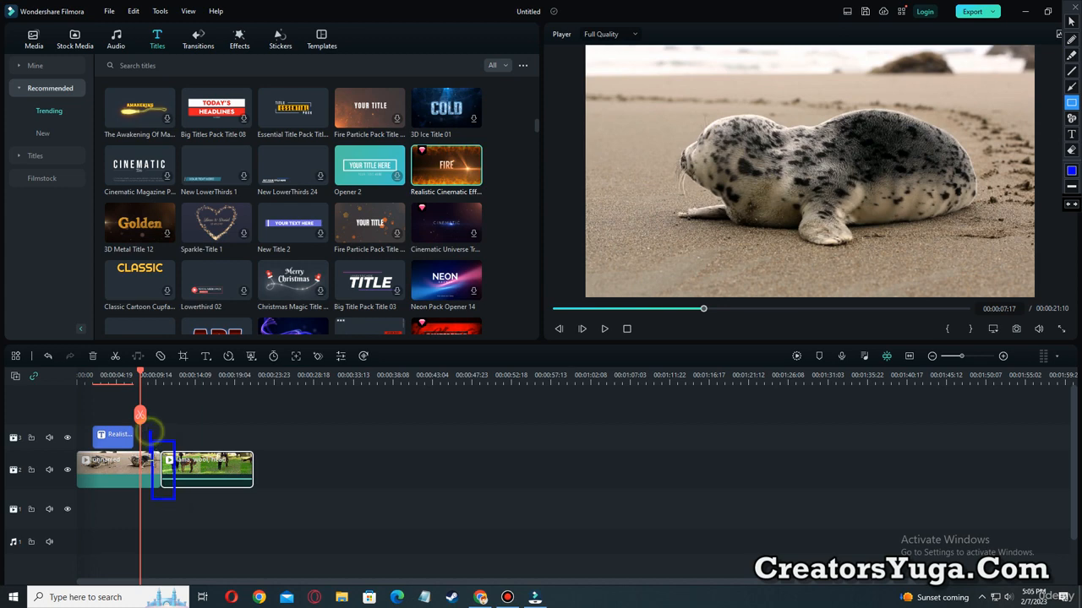
pyautogui.hotkey('ctrl', 'alt', 'd')
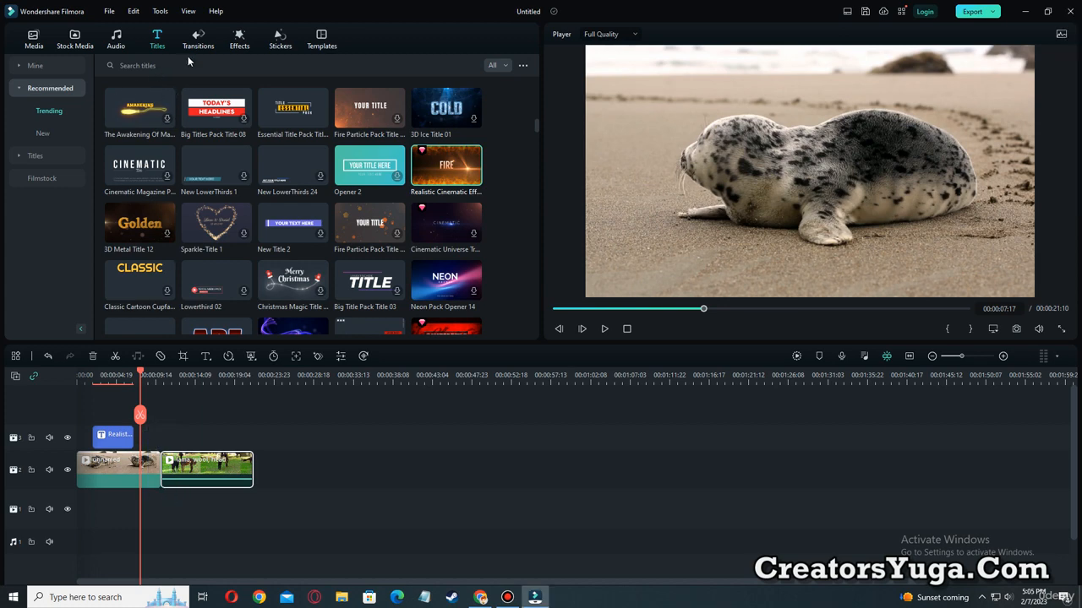
# Download the trending Dissolve transition and place it on the cut between the seal clip and the alpaca clip.
pyautogui.click(200, 40)
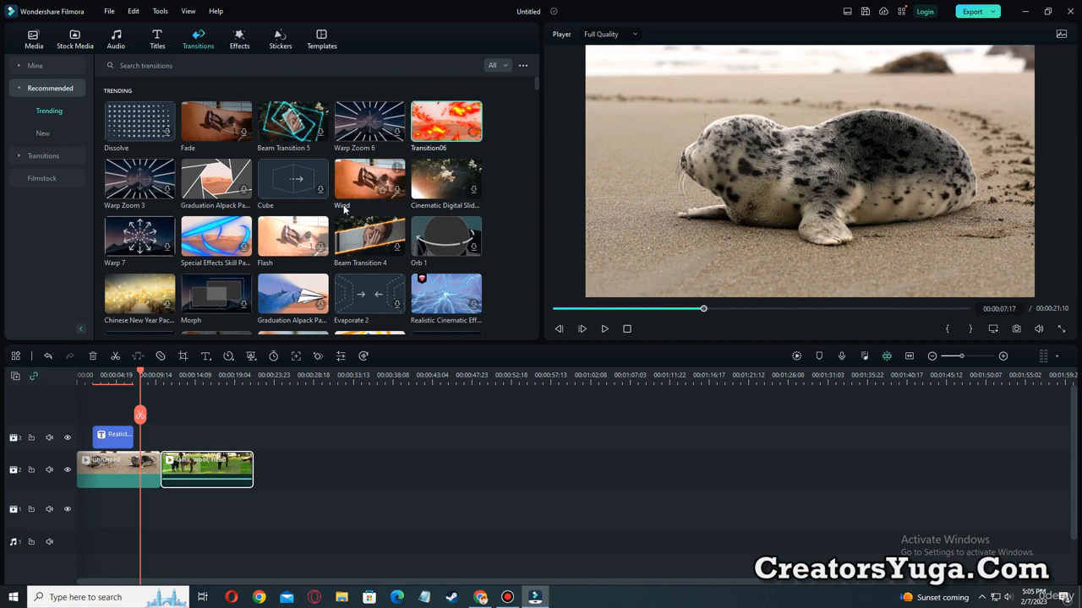
pyautogui.click(195, 137)
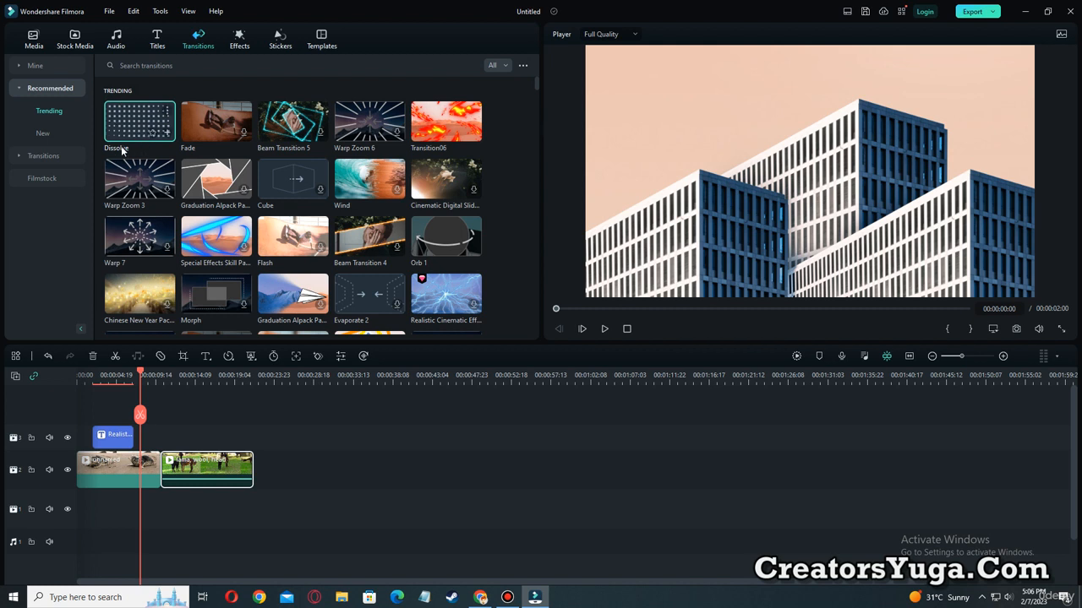
pyautogui.moveTo(121, 128); pyautogui.dragTo(161, 491)
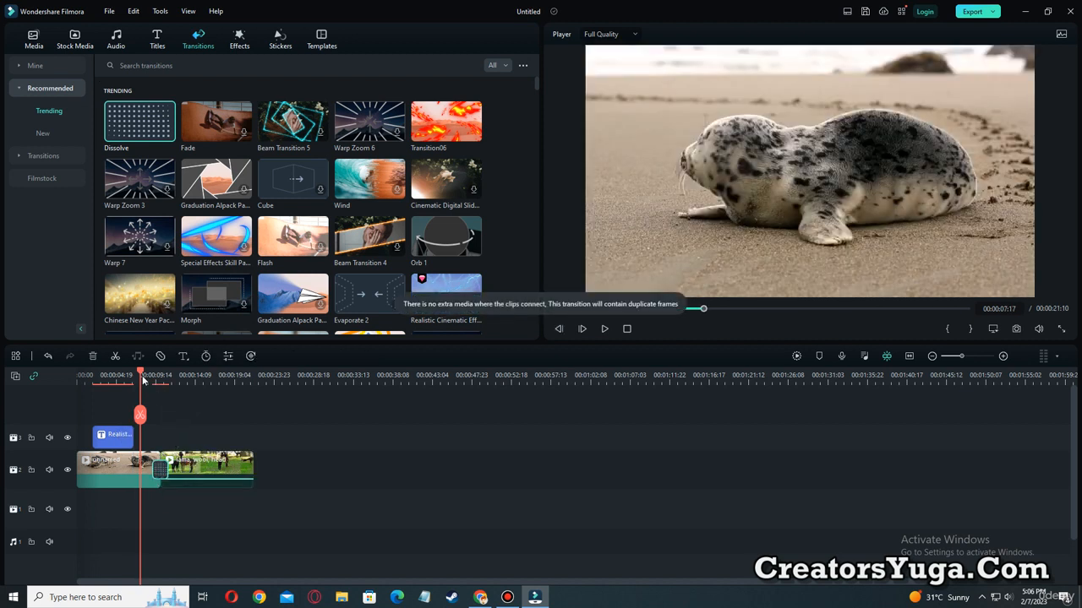
# Play the timeline from shortly before the cut to preview the Dissolve transition between the two clips.
pyautogui.moveTo(143, 378); pyautogui.dragTo(133, 378)
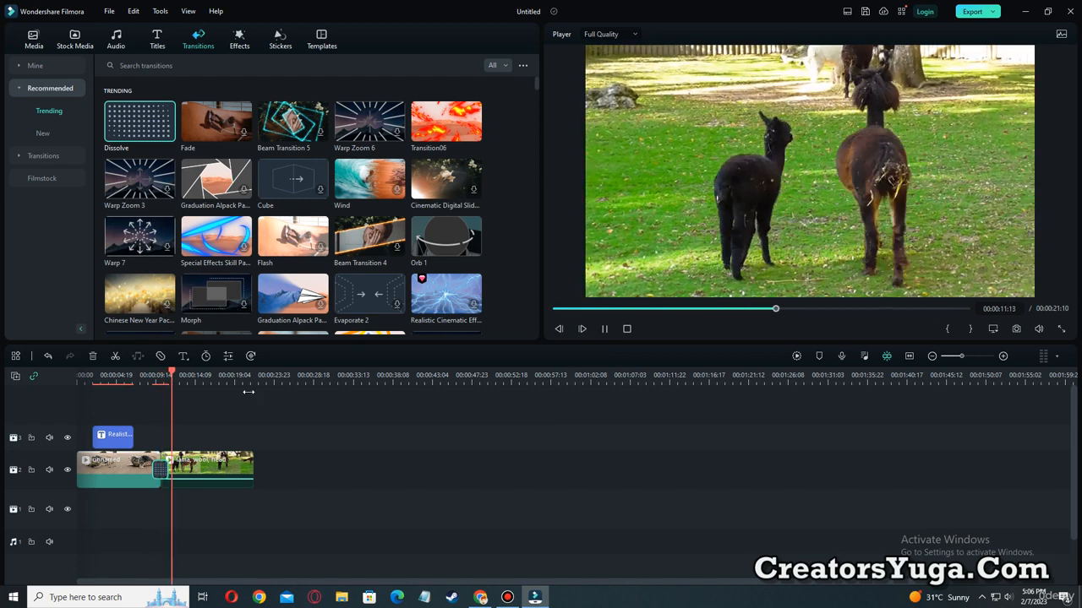
pyautogui.click(179, 372)
pyautogui.moveTo(157, 376); pyautogui.dragTo(134, 374)
pyautogui.click(604, 329)
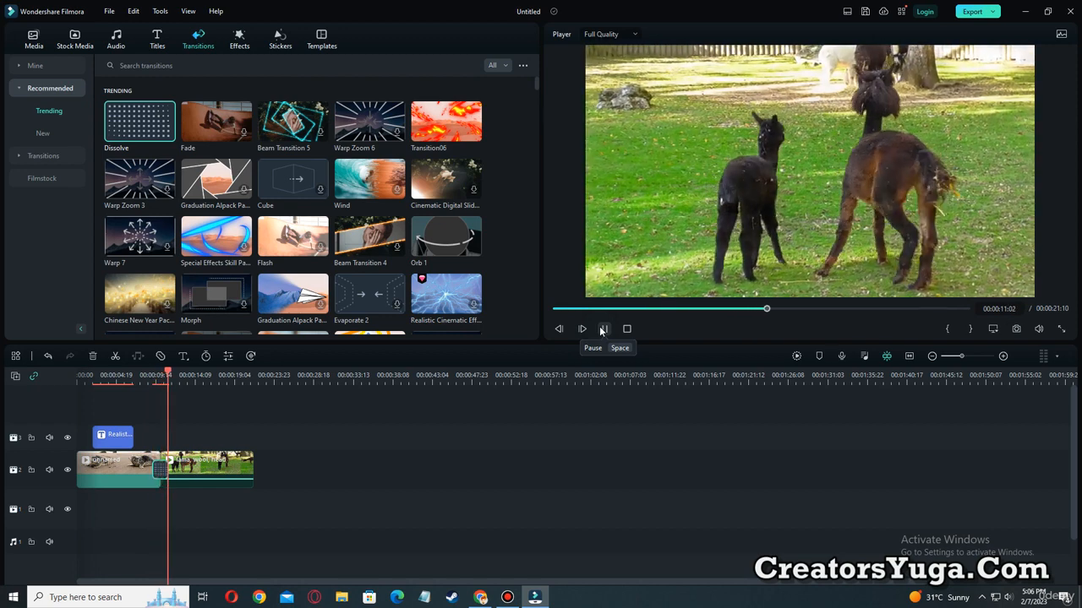
# Apply the trending Weak Signal 2 effect to the seal clip and preview it from the start of the timeline.
pyautogui.click(240, 44)
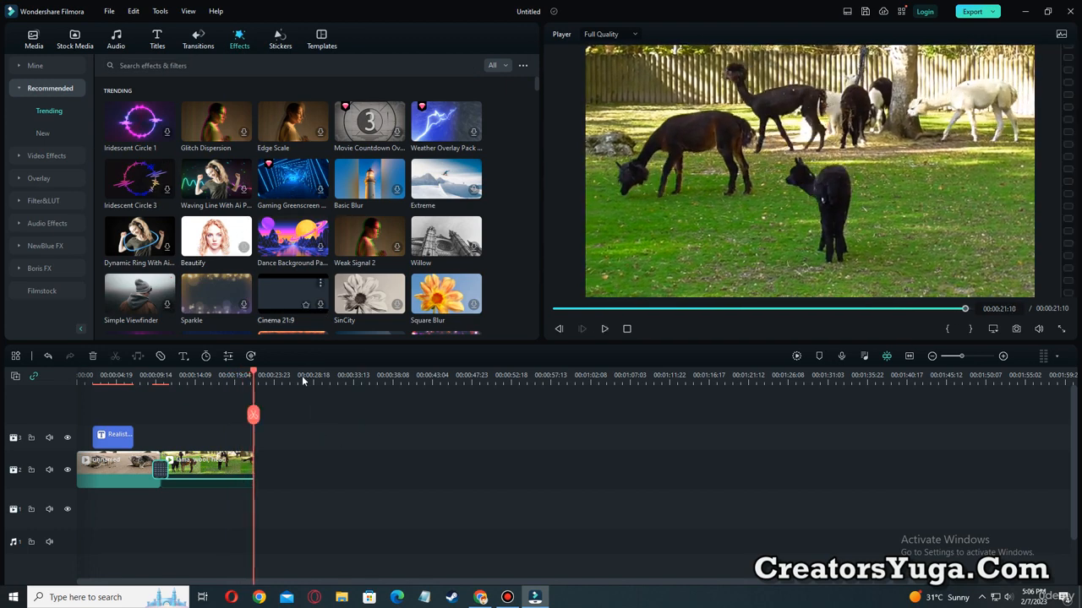
pyautogui.moveTo(255, 373); pyautogui.dragTo(78, 380)
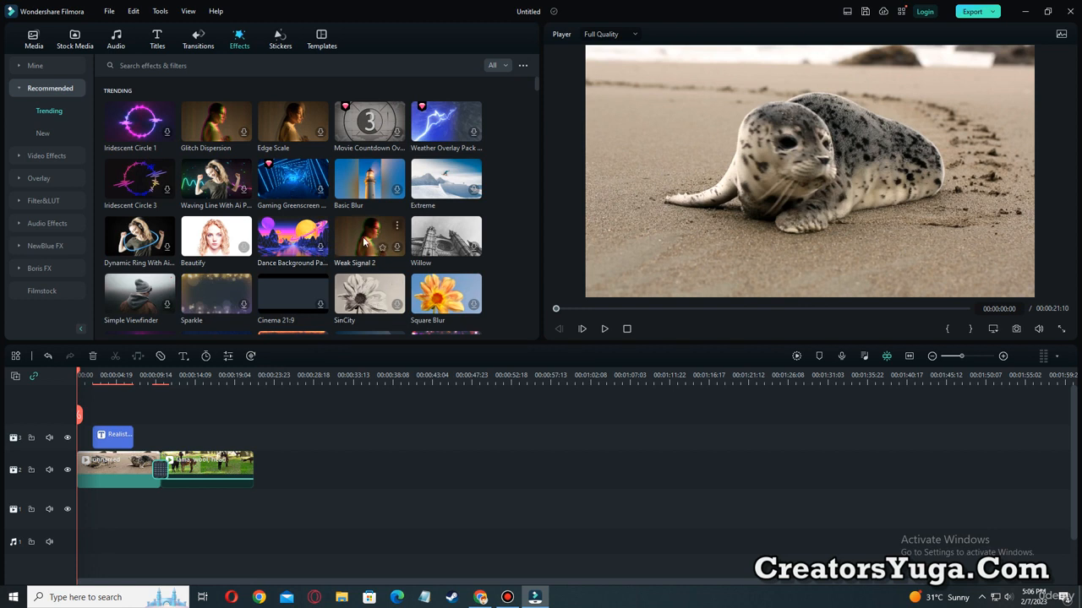
pyautogui.moveTo(362, 242); pyautogui.dragTo(128, 466)
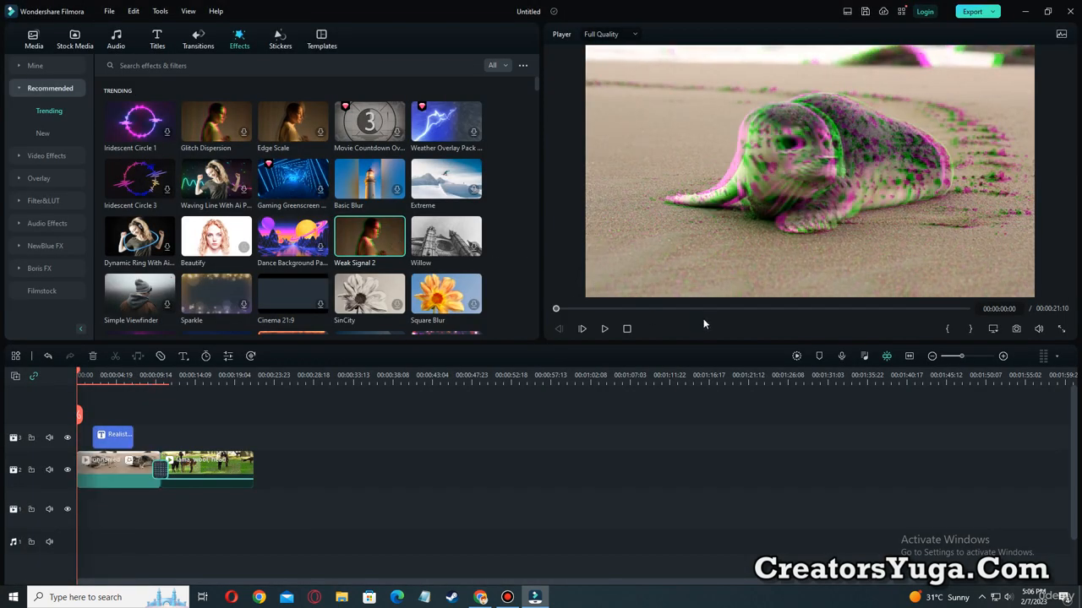
pyautogui.click(603, 329)
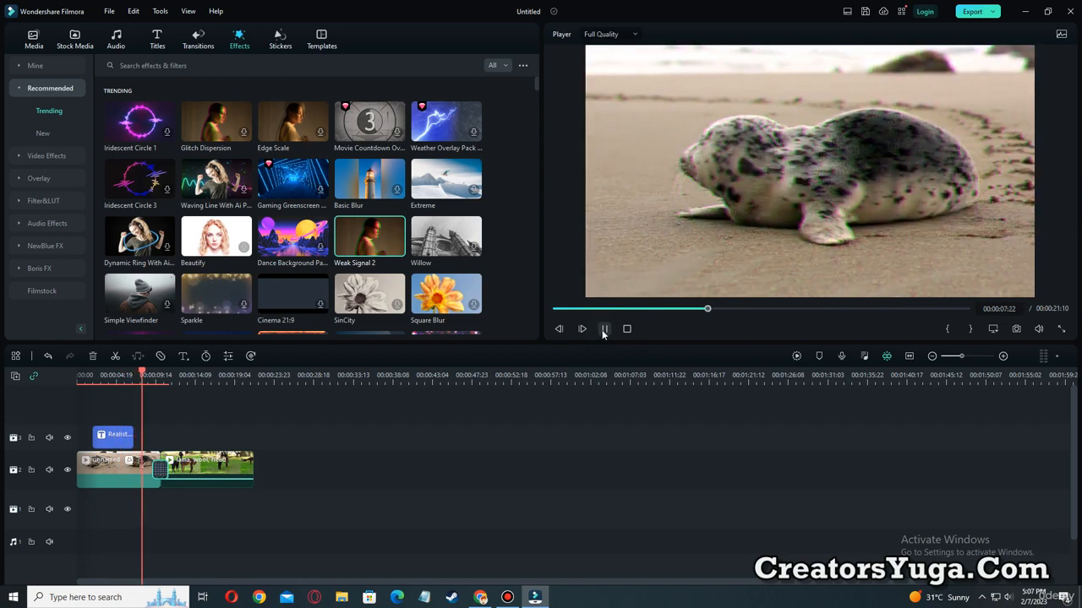
# Download the Willow black-and-white filter, apply it to the alpaca clip, and play the clip to preview it.
pyautogui.moveTo(446, 237); pyautogui.dragTo(215, 465)
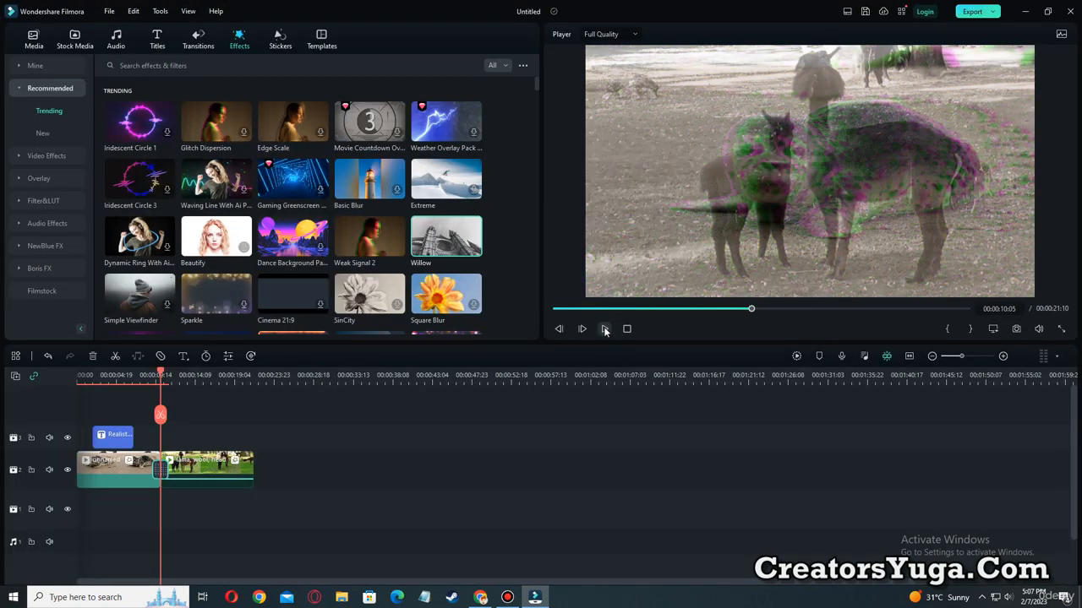
pyautogui.click(601, 329)
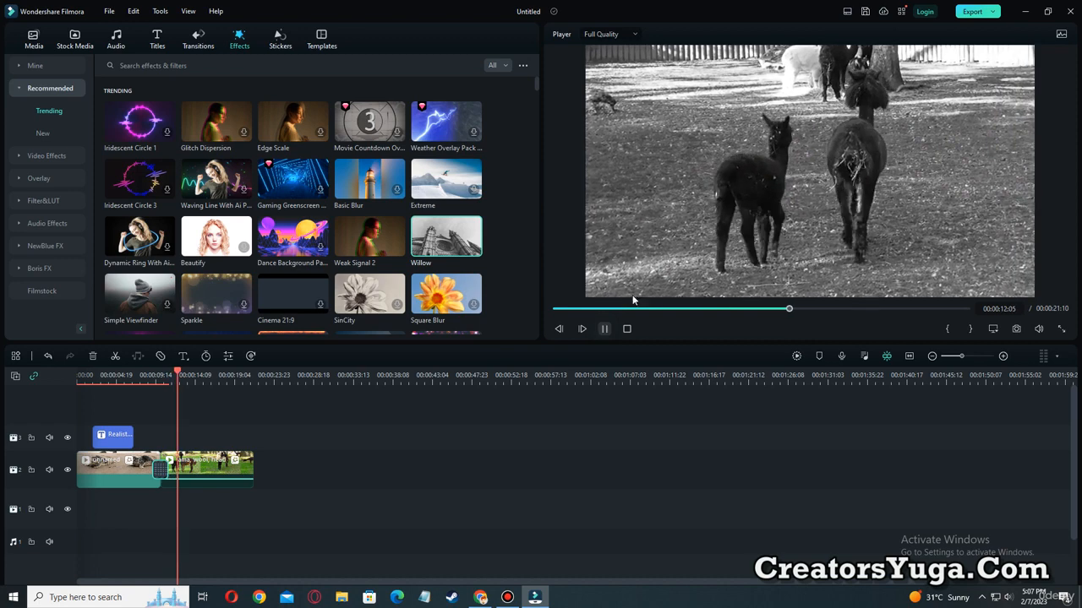
pyautogui.click(601, 329)
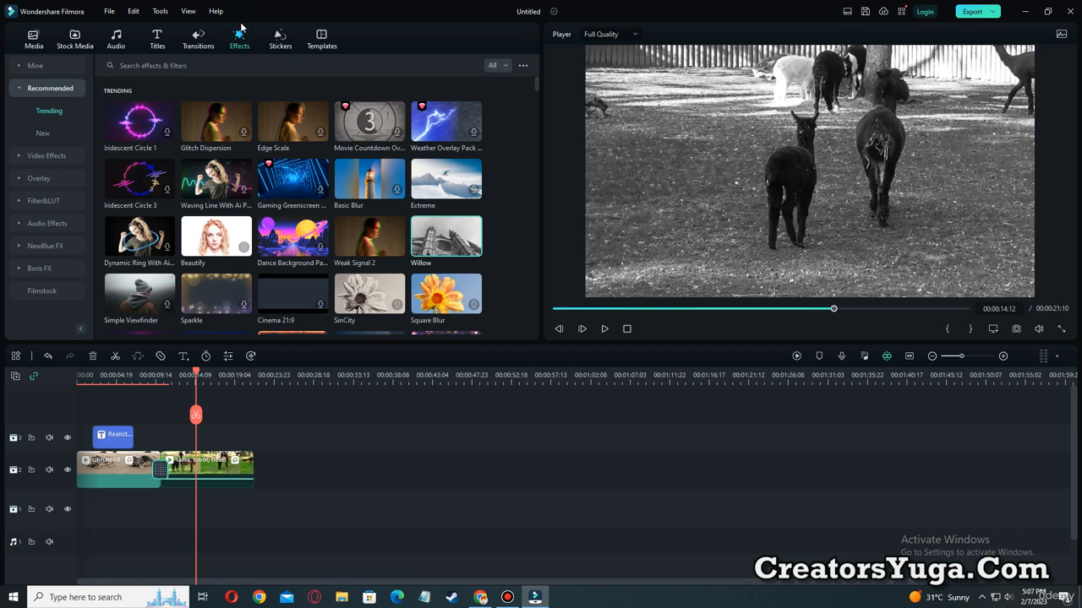
# Place the animated Channel Subscribe sticker with like and bell icons above the alpaca clip at 00:00:14:12 and preview it.
pyautogui.click(280, 39)
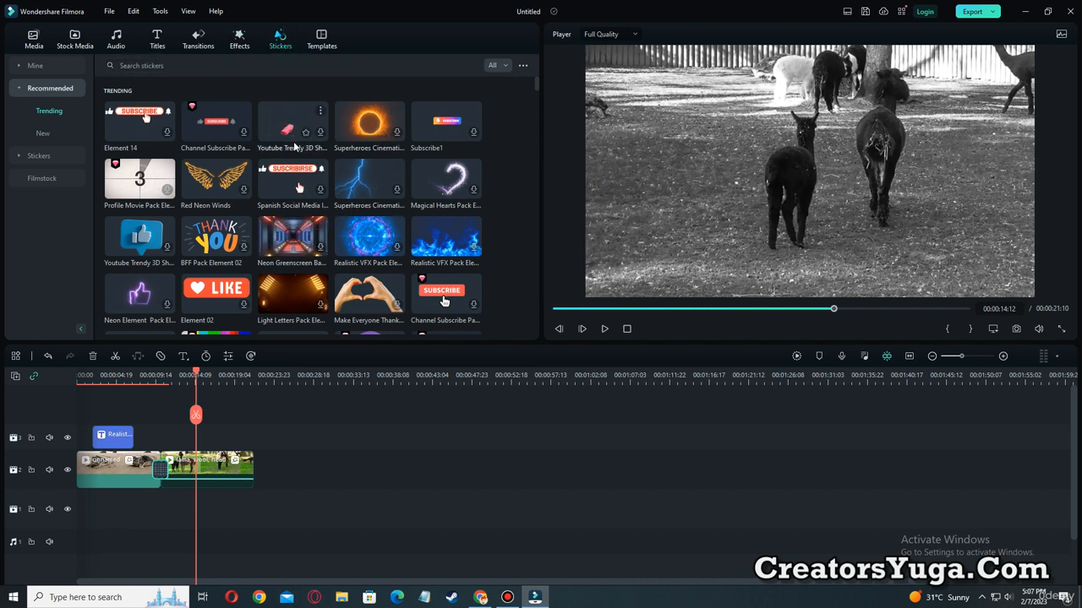
pyautogui.moveTo(216, 142); pyautogui.dragTo(211, 437)
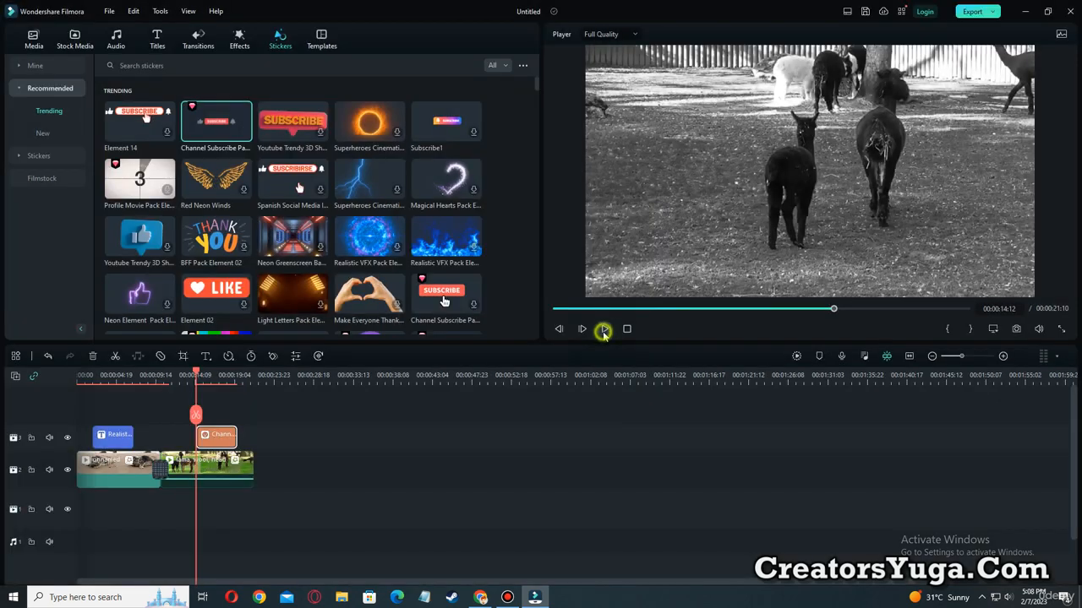
pyautogui.click(603, 329)
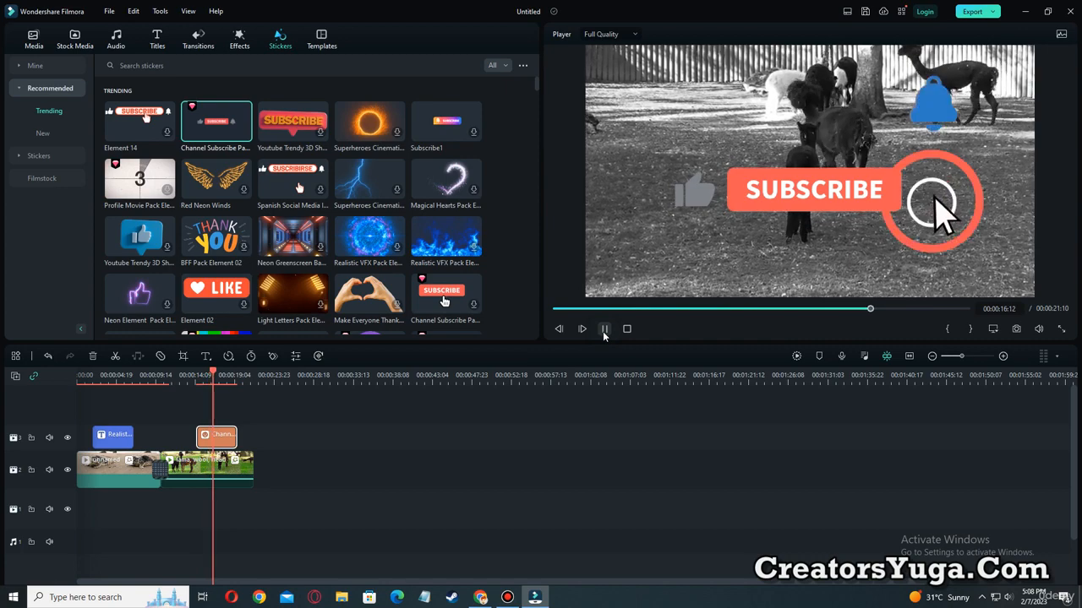
# Browse the trending stickers, return to the beginning of the list, and deselect the sticker clip on the timeline.
pyautogui.scroll(-5, 313, 268)
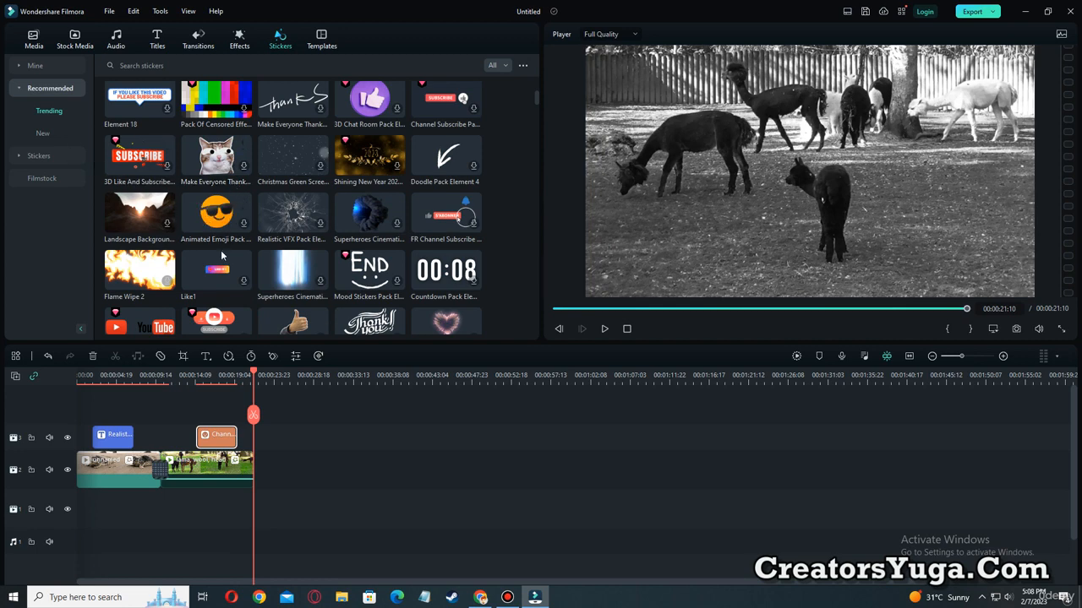
pyautogui.scroll(-5, 307, 327)
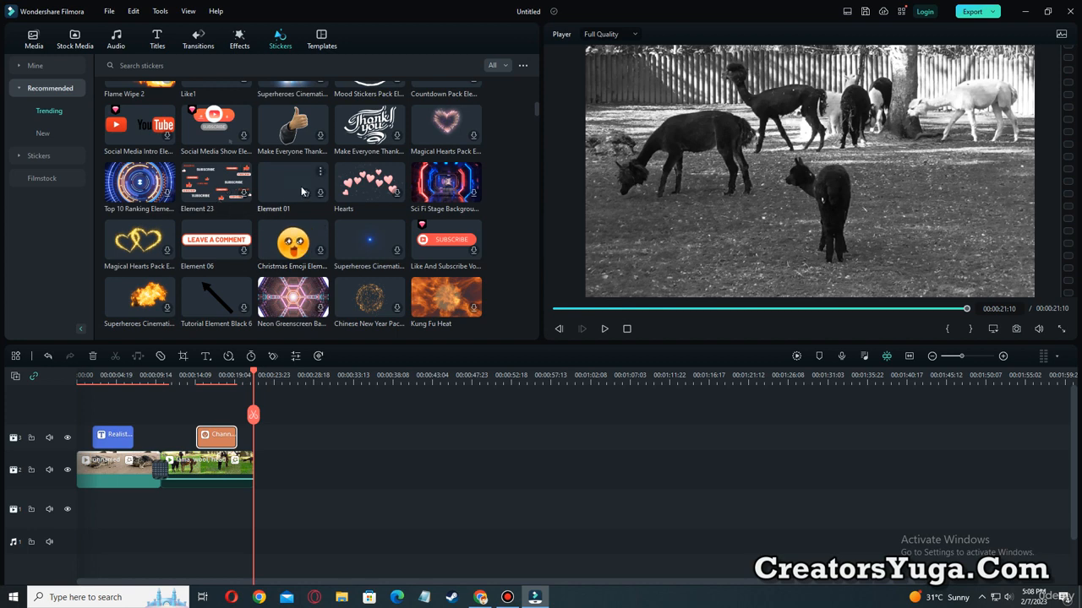
pyautogui.scroll(-5, 302, 193)
pyautogui.scroll(3, 302, 193)
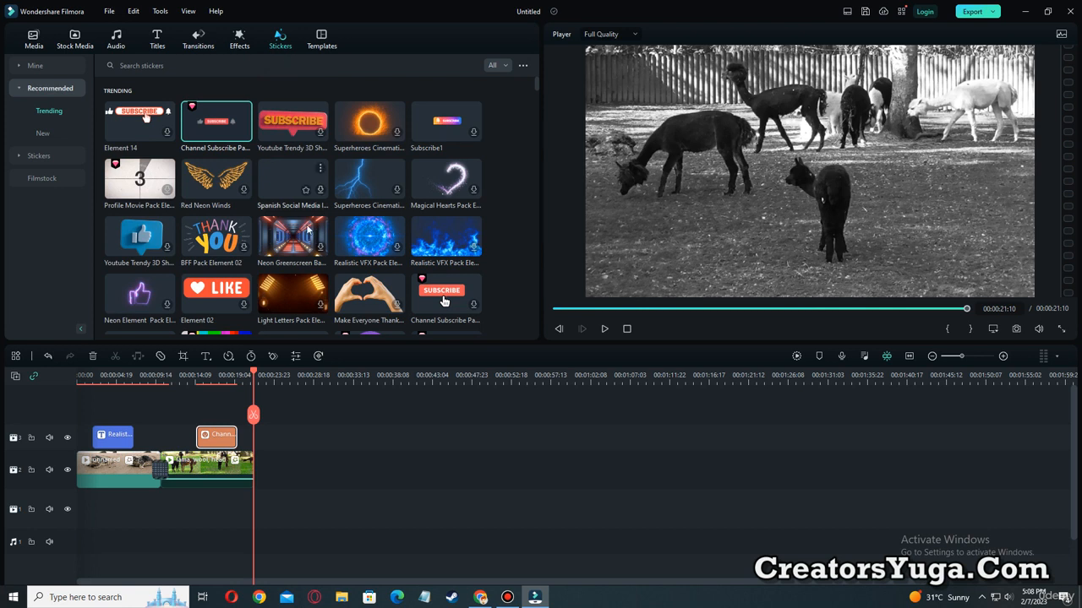
pyautogui.click(349, 495)
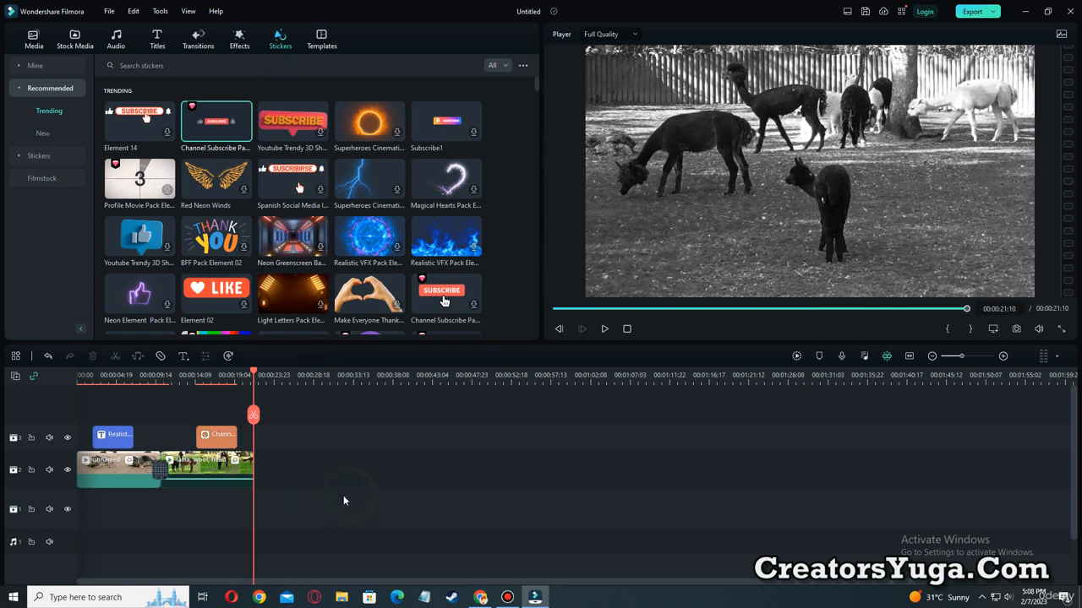
pyautogui.hotkey('ctrl', 'alt', 'd')
pyautogui.moveTo(461, 496)
pyautogui.mouseDown()
pyautogui.moveTo(340, 498)
pyautogui.moveTo(68, 453)
pyautogui.mouseUp()
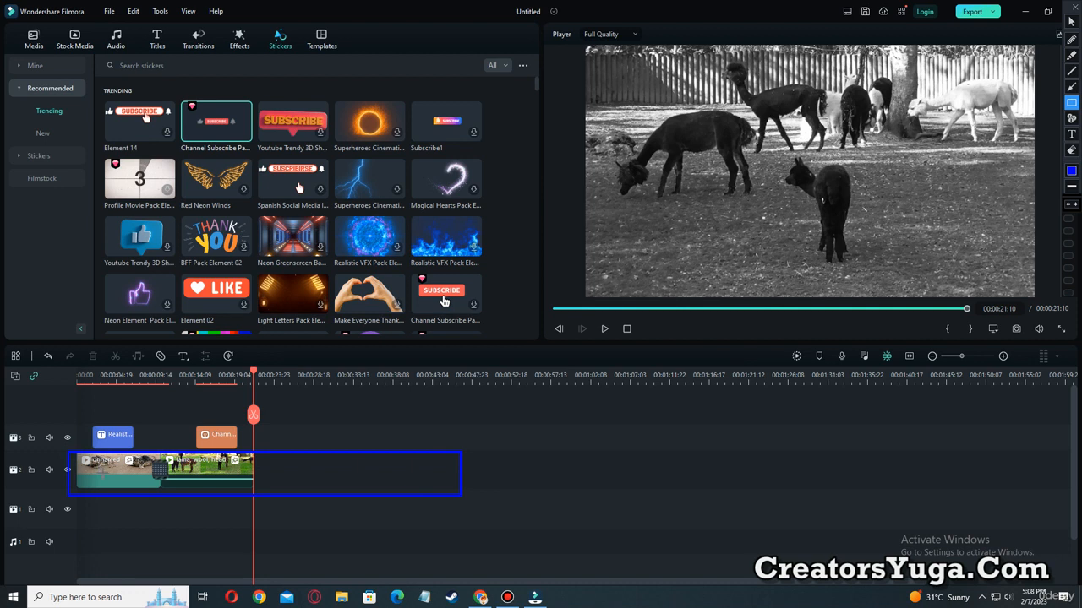
pyautogui.hotkey('ctrl', 'alt', 'd')
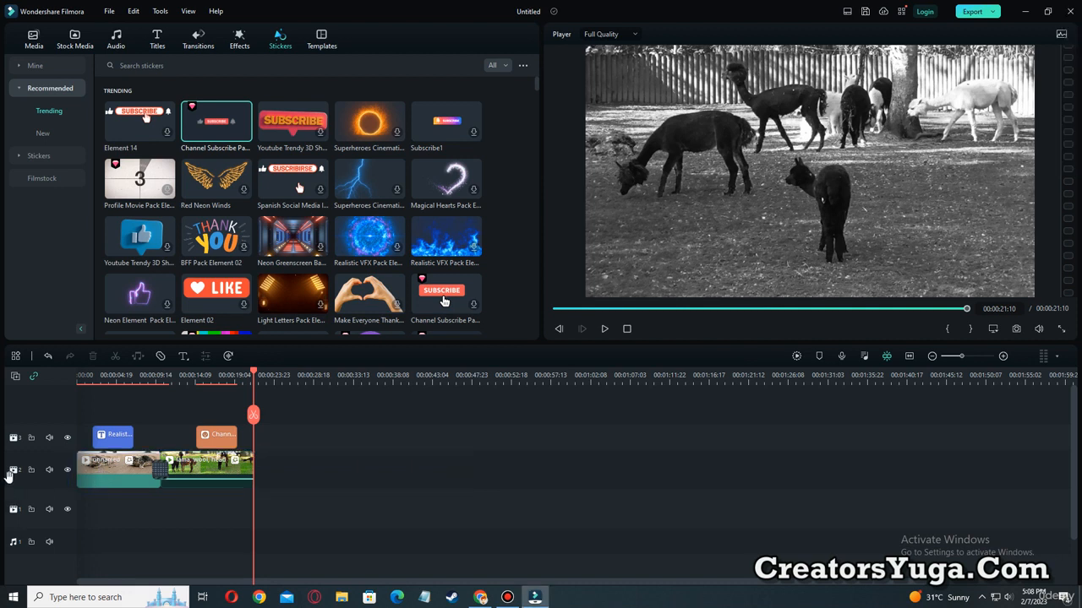
pyautogui.hotkey('ctrl', 'alt', 'd')
pyautogui.moveTo(13, 428); pyautogui.dragTo(25, 476)
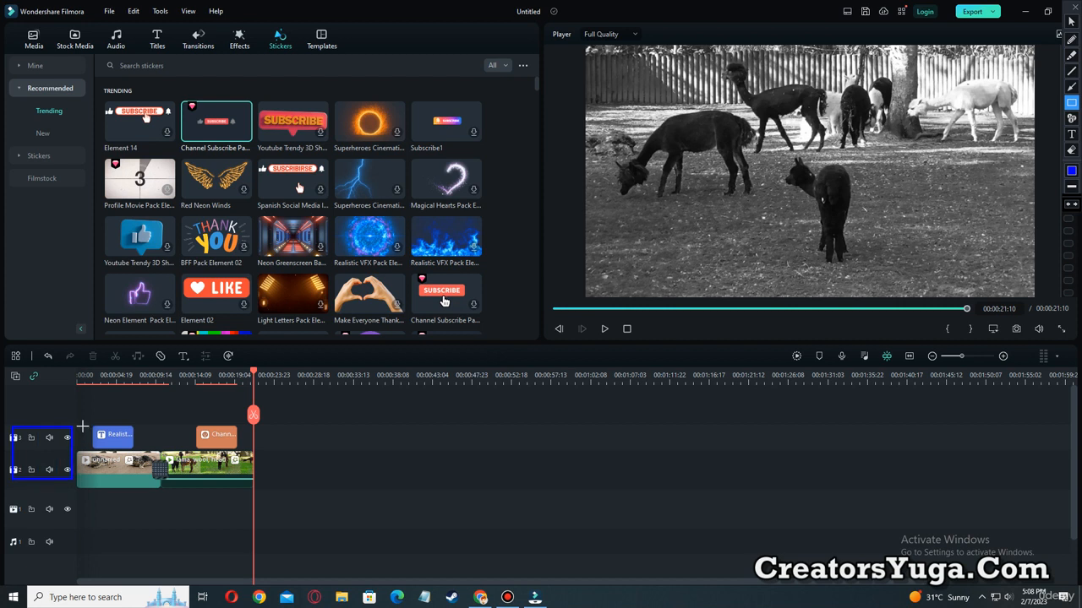
pyautogui.moveTo(82, 427)
pyautogui.mouseDown()
pyautogui.moveTo(106, 454)
pyautogui.moveTo(253, 490)
pyautogui.moveTo(796, 495)
pyautogui.mouseUp()
pyautogui.moveTo(977, 498); pyautogui.dragTo(1015, 497)
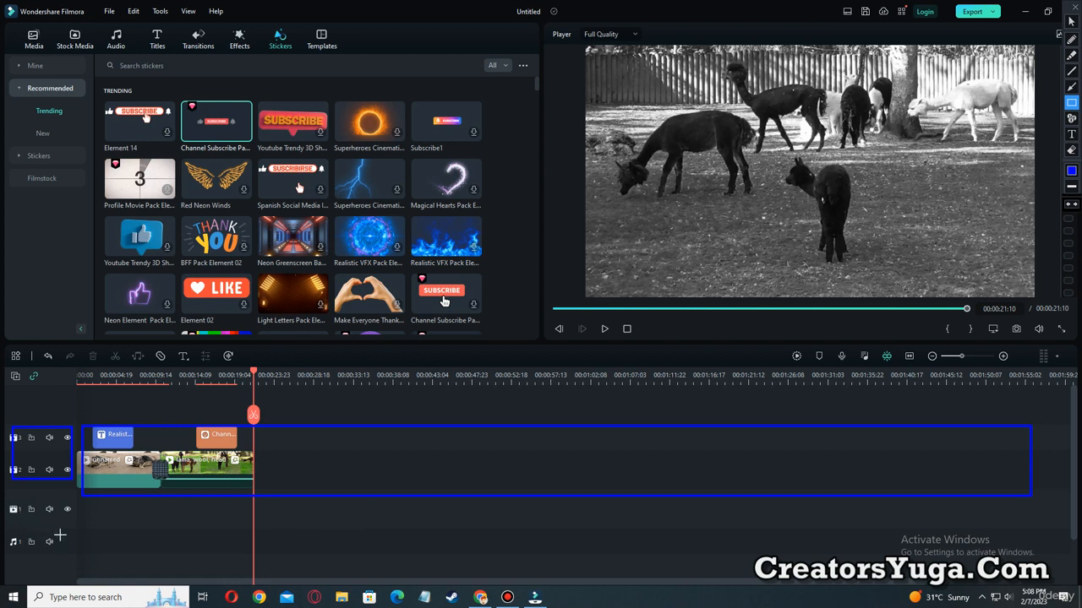
pyautogui.moveTo(72, 527)
pyautogui.mouseDown()
pyautogui.moveTo(126, 553)
pyautogui.moveTo(405, 568)
pyautogui.mouseUp()
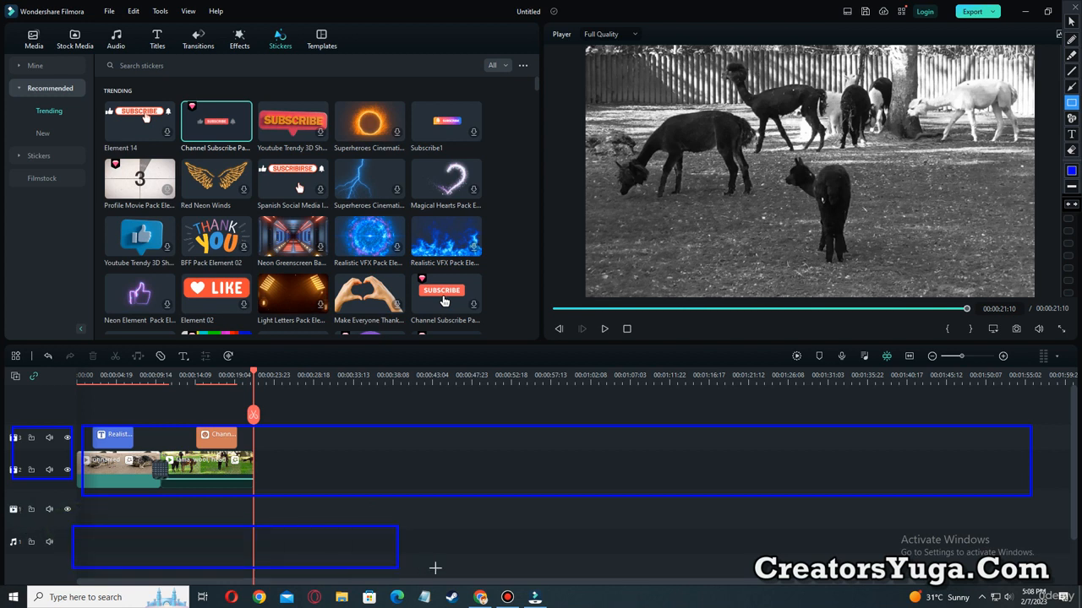
pyautogui.moveTo(744, 571); pyautogui.dragTo(961, 558)
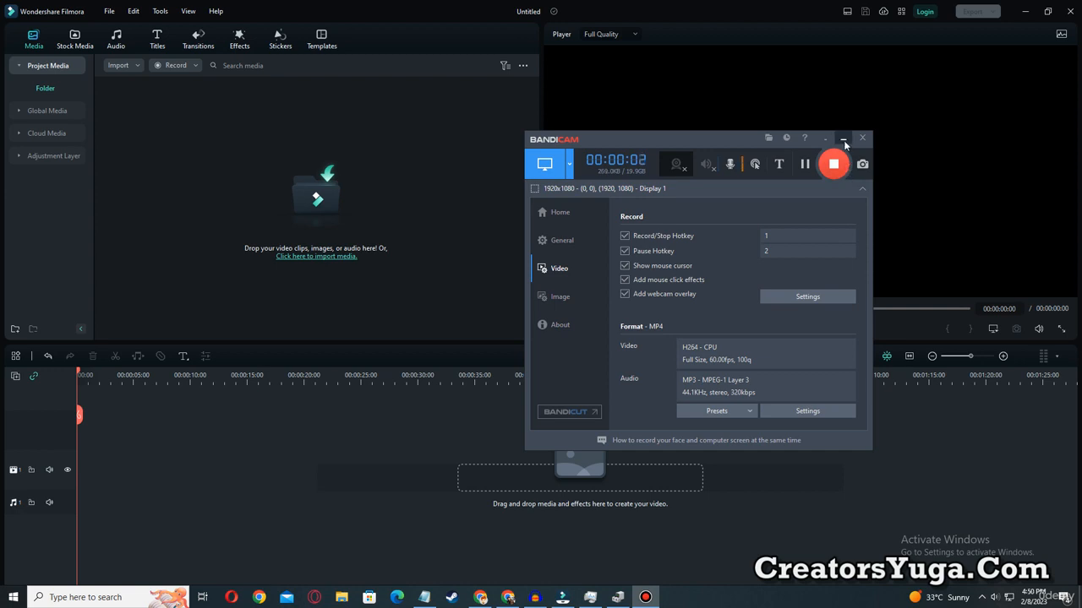
pyautogui.click(843, 139)
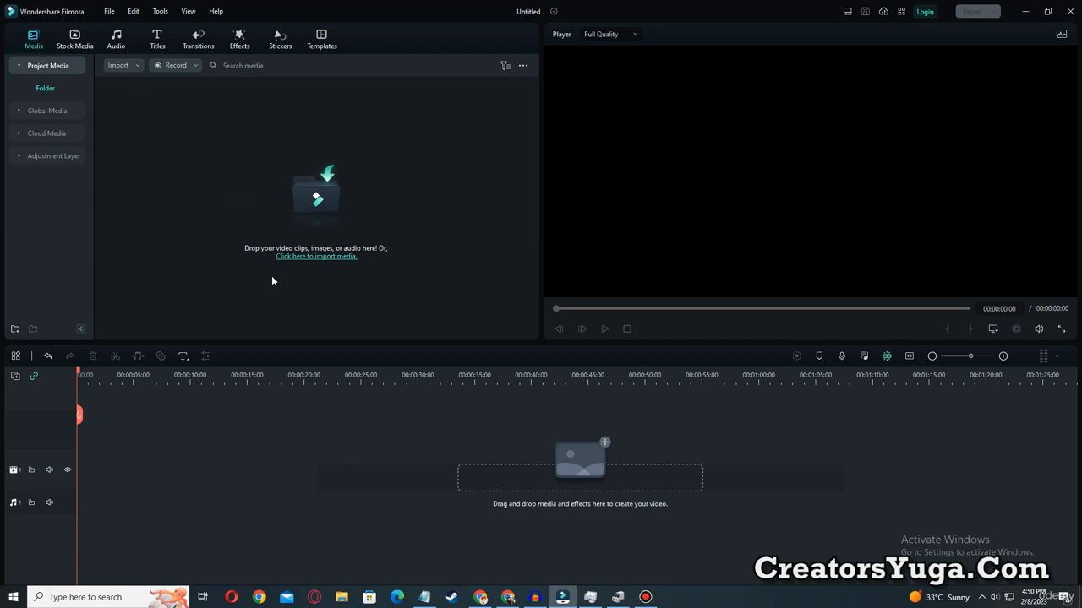
pyautogui.hotkey('ctrl', 'shift', 'r')
pyautogui.moveTo(236, 235)
pyautogui.mouseDown()
pyautogui.moveTo(309, 264)
pyautogui.moveTo(376, 268)
pyautogui.mouseUp()
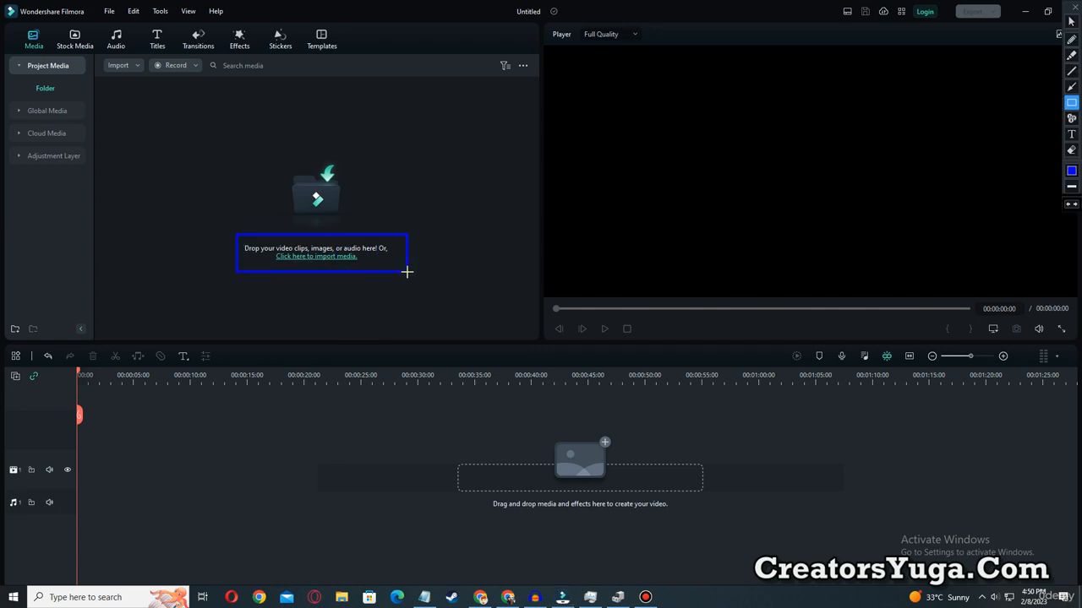
pyautogui.press('Escape')
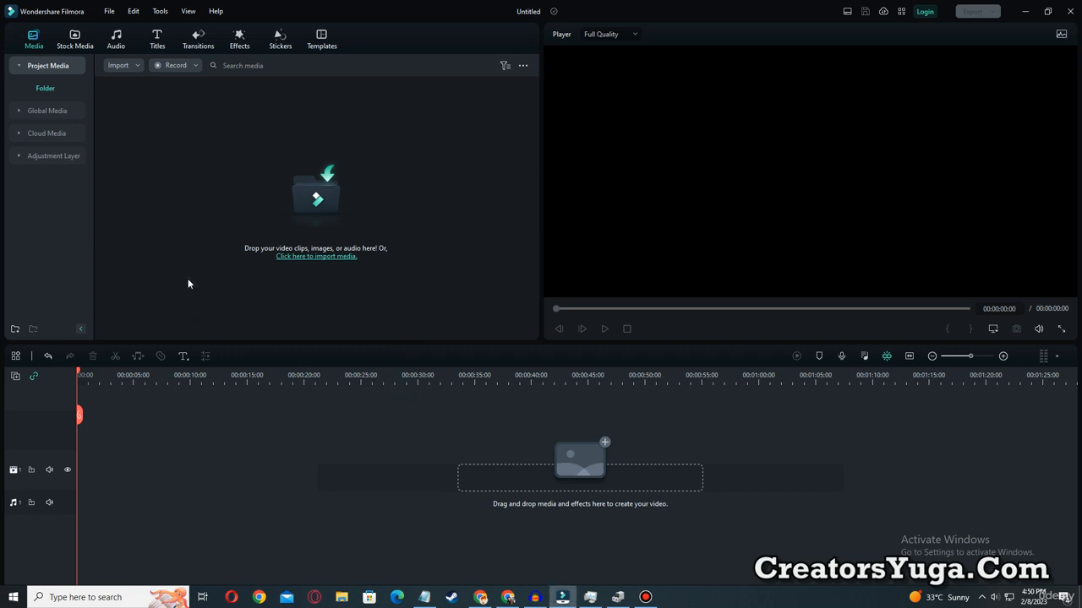
# Import the first five Roblox images and the roblox WAV audio file from the Downloads folder into the project media.
pyautogui.doubleClick(234, 184)
pyautogui.click(192, 169)
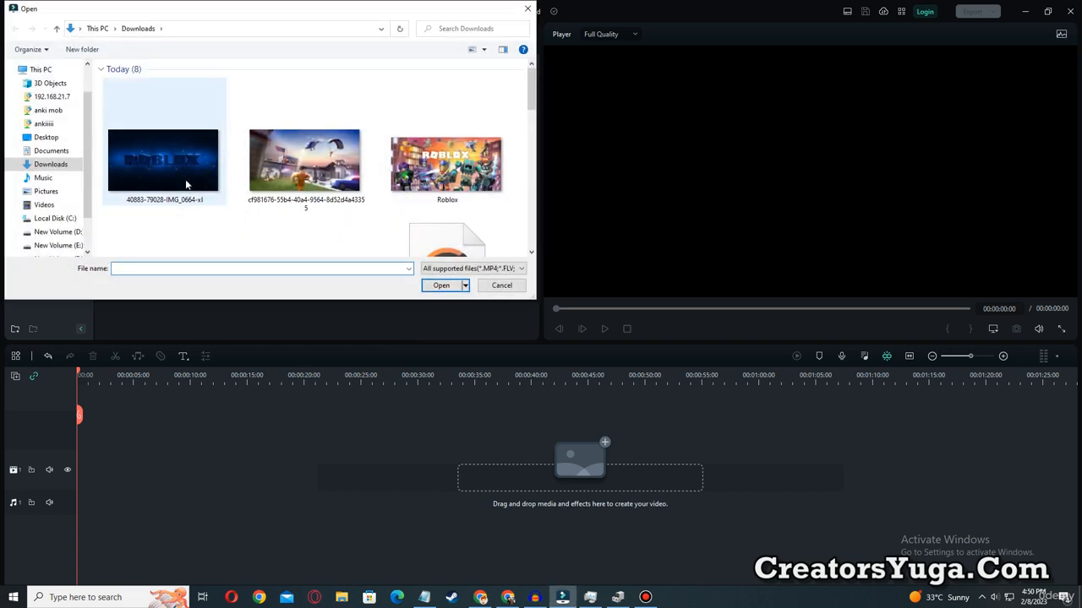
pyautogui.keyDown('ctrl'); pyautogui.click(319, 178); pyautogui.keyUp('ctrl')
pyautogui.keyDown('ctrl'); pyautogui.click(410, 173); pyautogui.keyUp('ctrl')
pyautogui.scroll(-3, 530, 100)
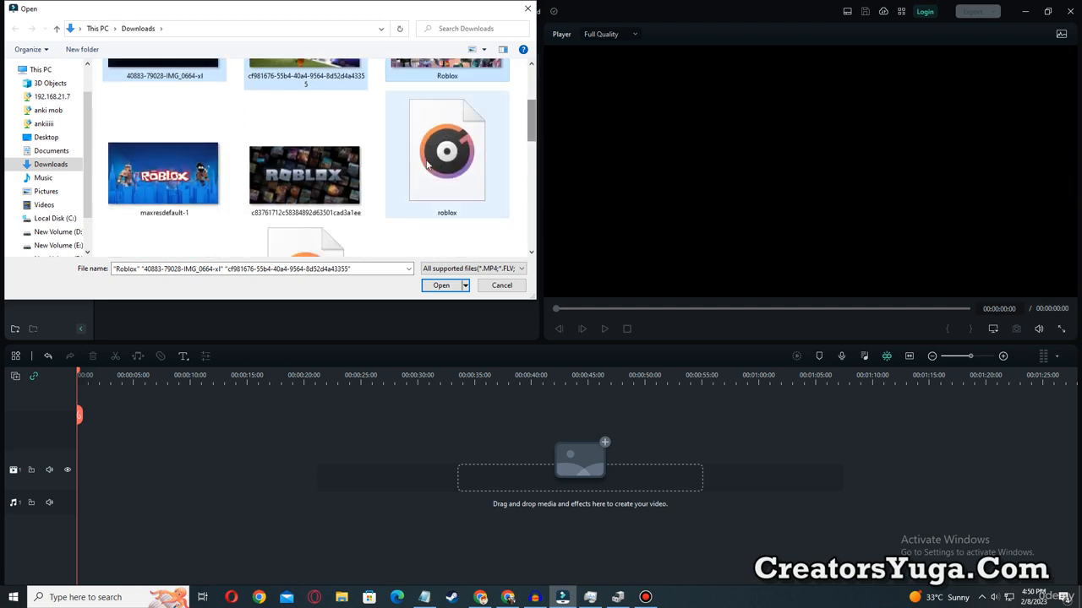
pyautogui.keyDown('ctrl'); pyautogui.click(163, 173); pyautogui.keyUp('ctrl')
pyautogui.keyDown('ctrl'); pyautogui.click(274, 181); pyautogui.keyUp('ctrl')
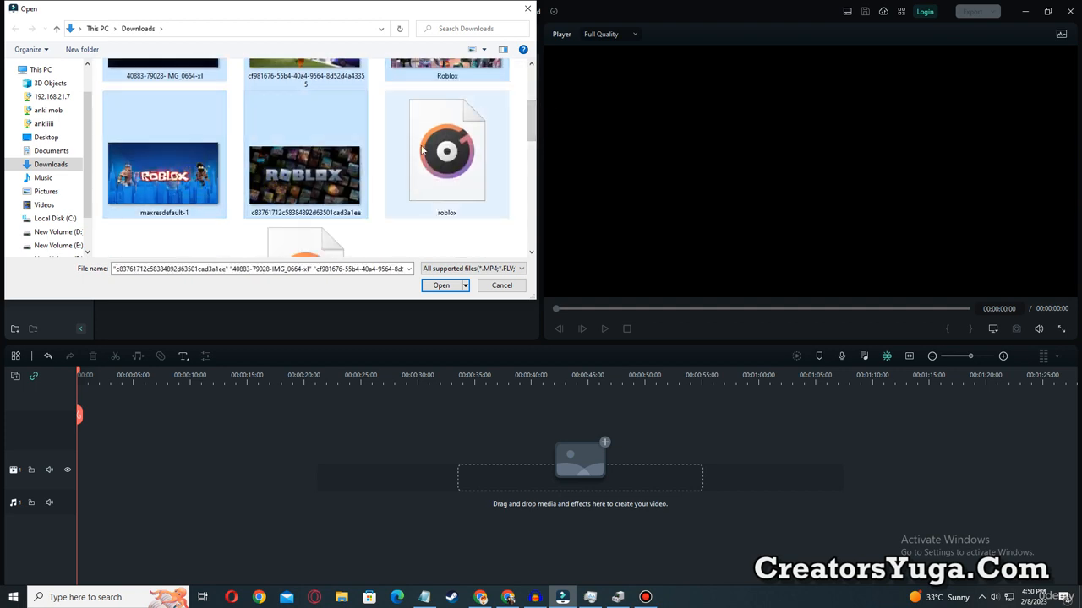
pyautogui.keyDown('ctrl'); pyautogui.click(469, 168); pyautogui.keyUp('ctrl')
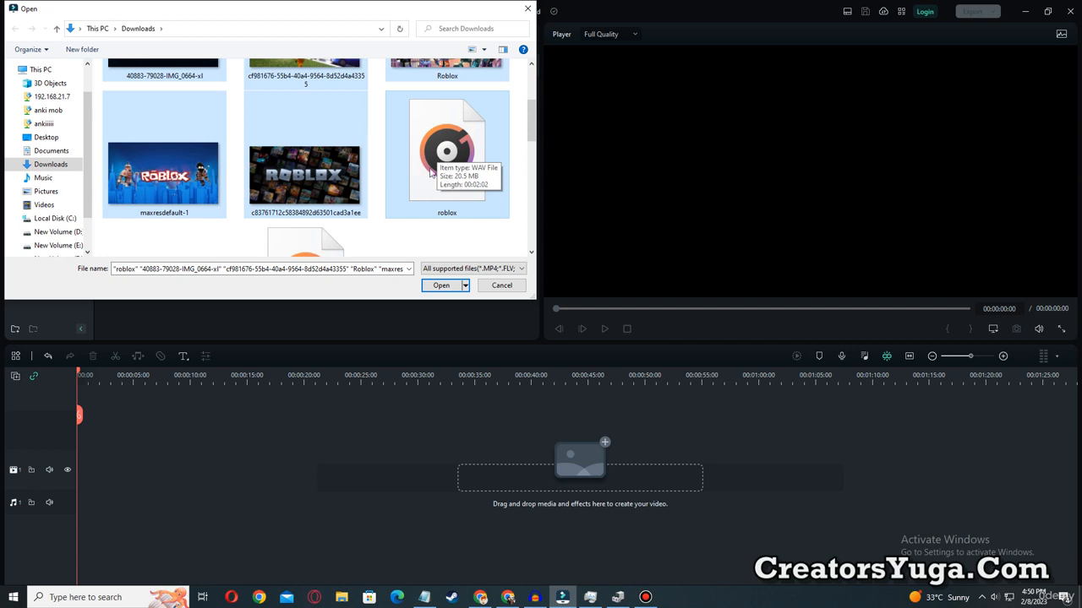
pyautogui.click(457, 287)
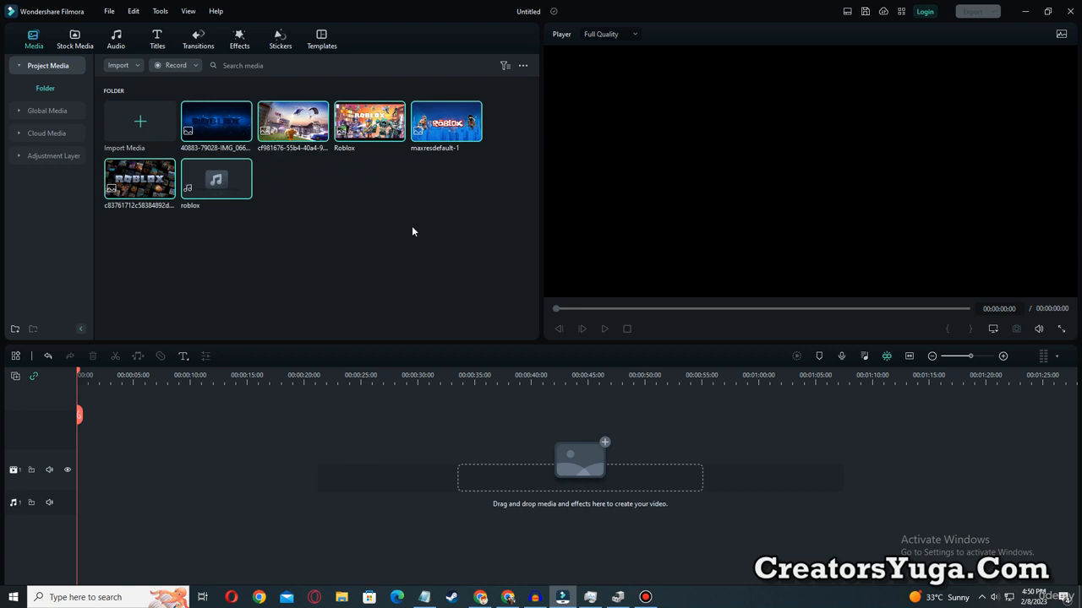
# Search the Pexels stock videos for "gaming".
pyautogui.moveTo(488, 244); pyautogui.dragTo(149, 101)
pyautogui.click(77, 41)
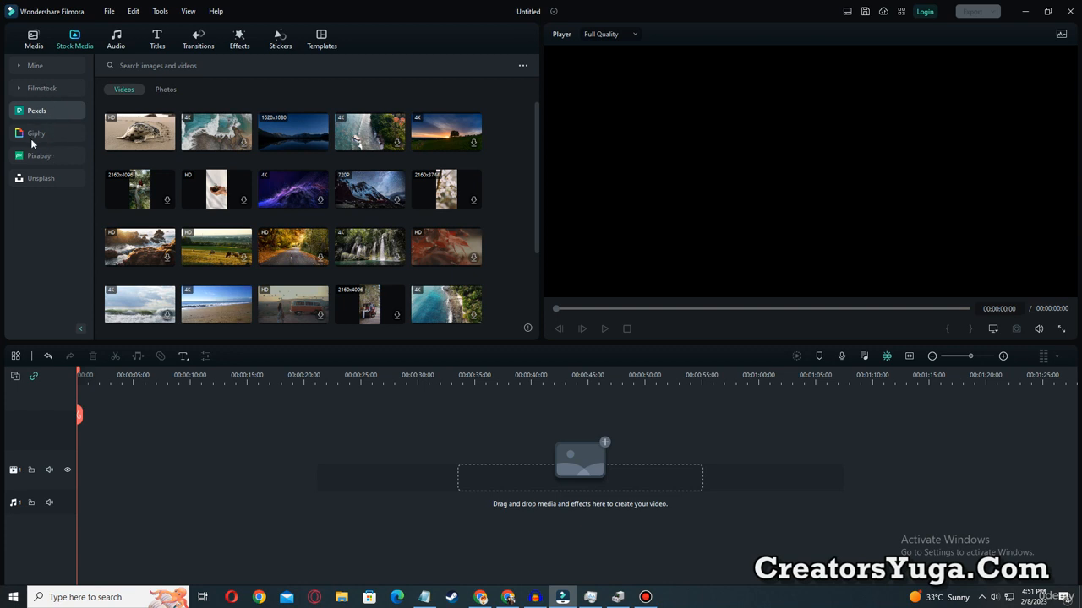
pyautogui.click(39, 109)
pyautogui.click(142, 65)
pyautogui.write('gaming')
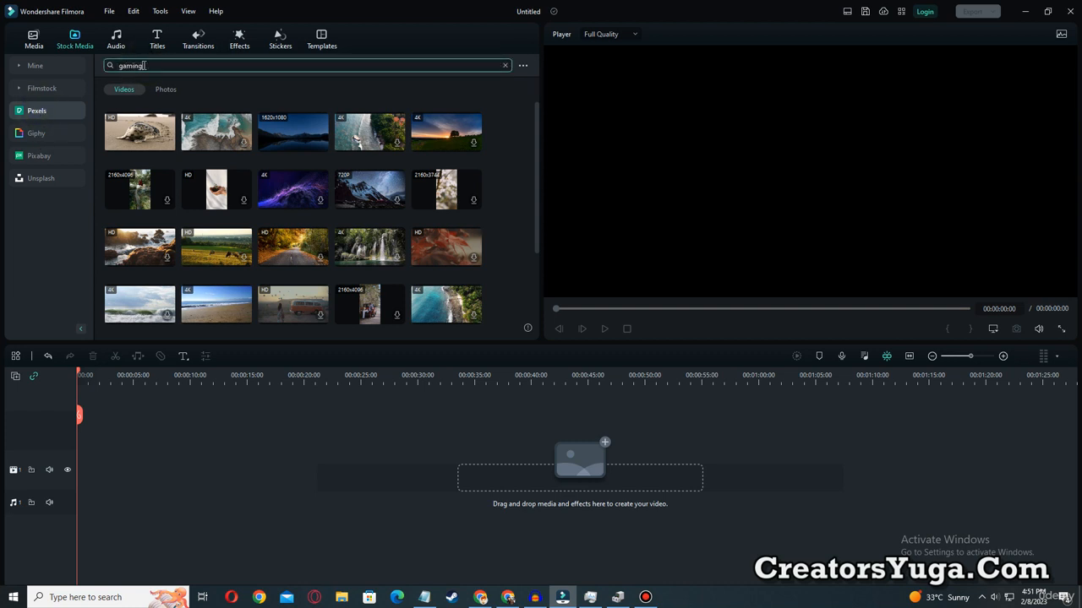
pyautogui.press('Return')
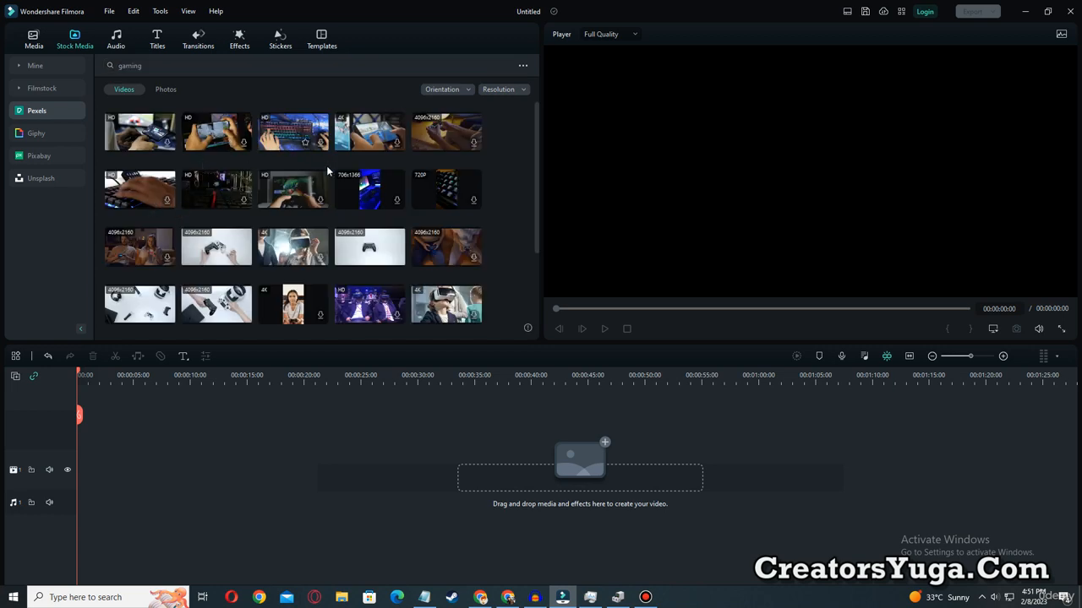
# Place the two-controller stock video at the timeline start and the single black controller video directly after it on the same track.
pyautogui.click(367, 260)
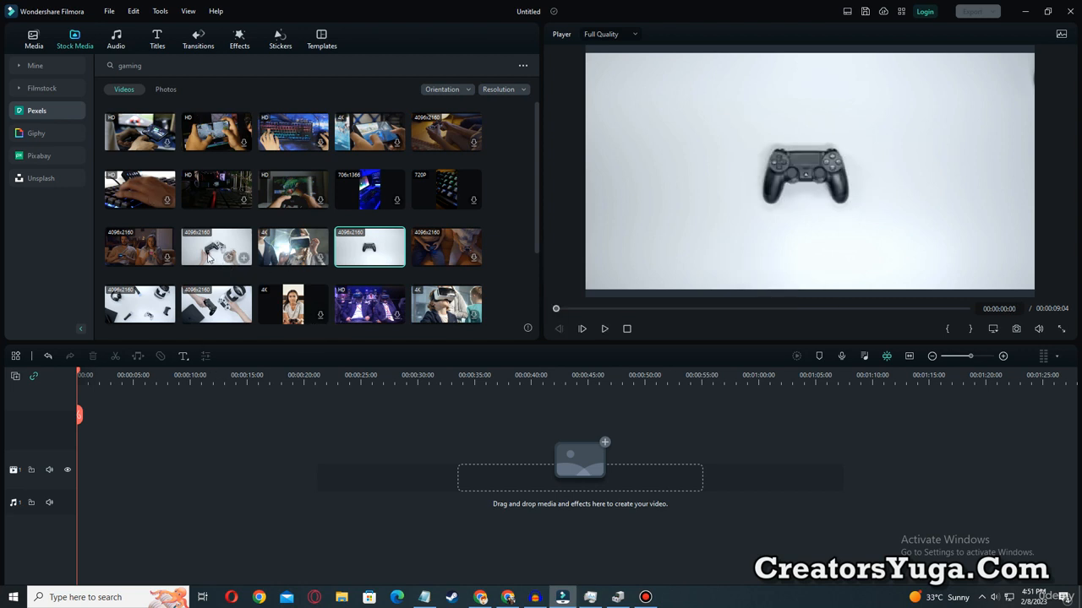
pyautogui.moveTo(207, 250); pyautogui.dragTo(89, 435)
pyautogui.click(462, 319)
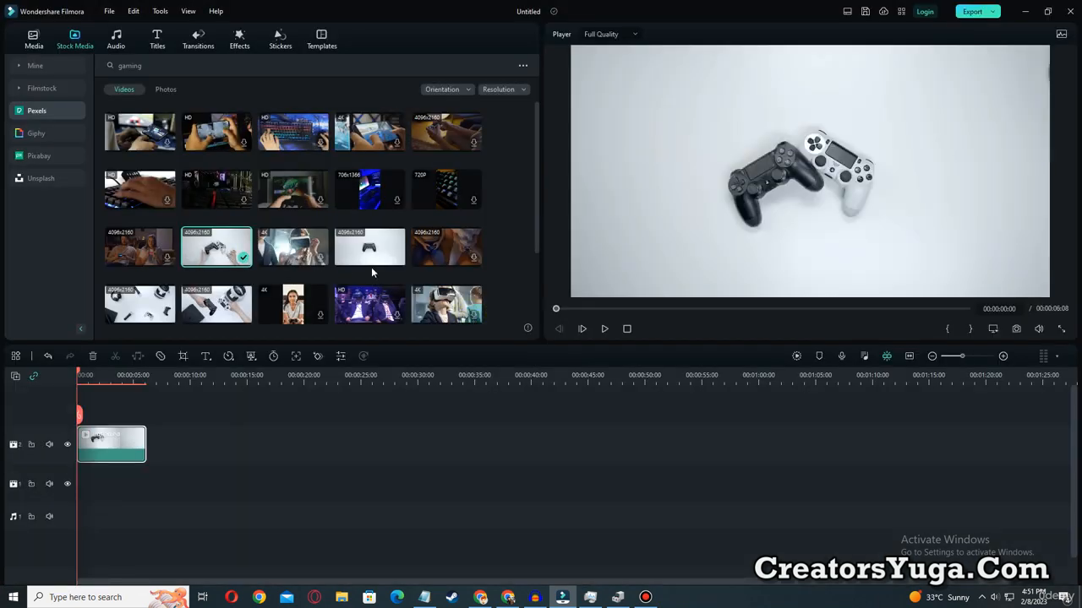
pyautogui.moveTo(344, 262); pyautogui.dragTo(155, 446)
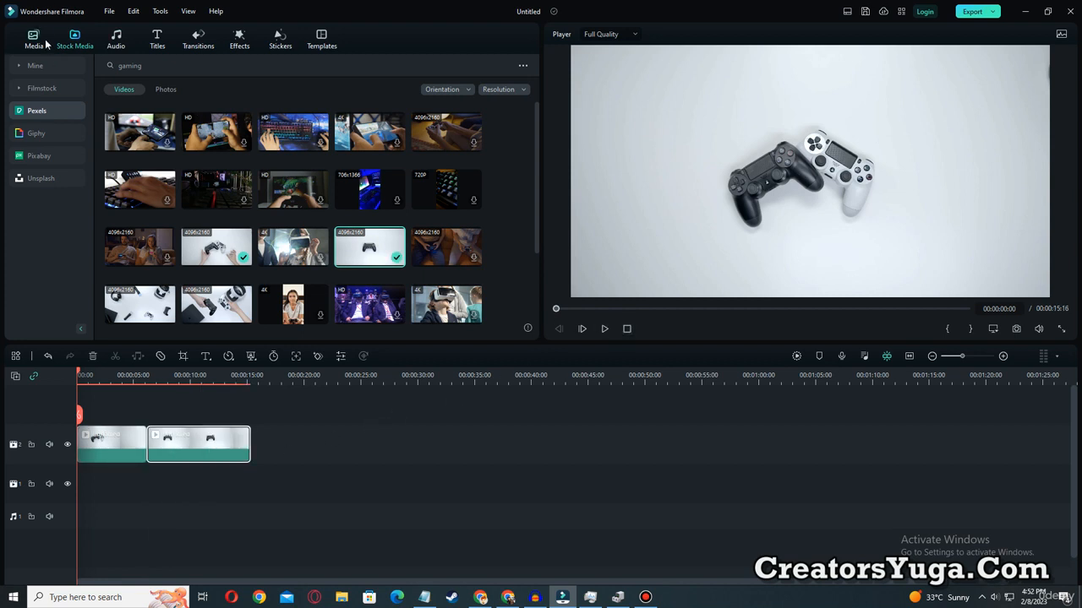
# Listen to the imported roblox audio file and place it on the audio track from the start of the timeline.
pyautogui.click(33, 39)
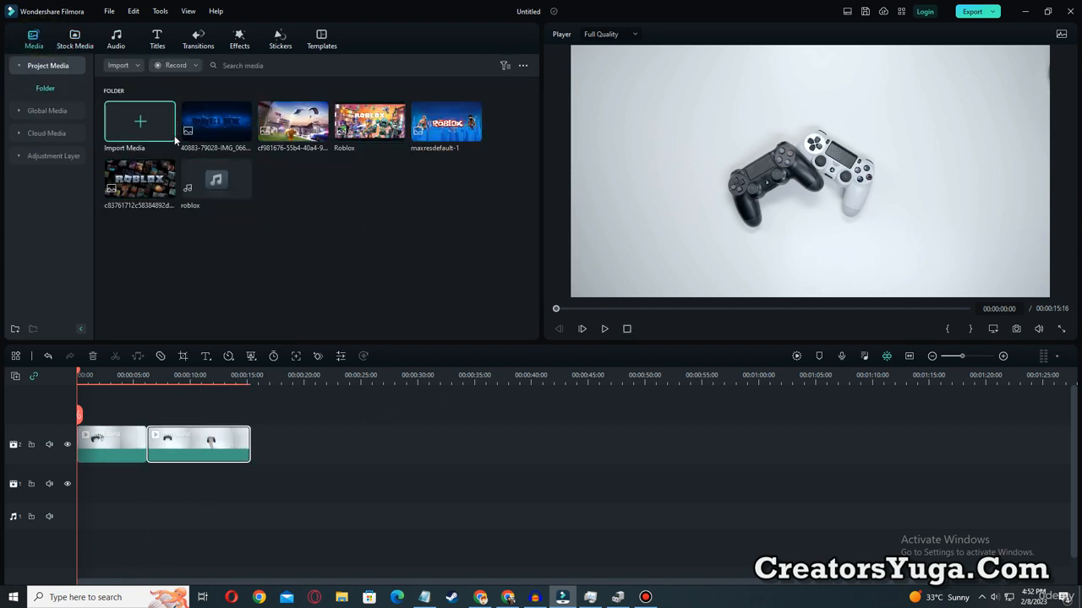
pyautogui.doubleClick(212, 188)
pyautogui.click(604, 329)
pyautogui.moveTo(193, 186); pyautogui.dragTo(84, 477)
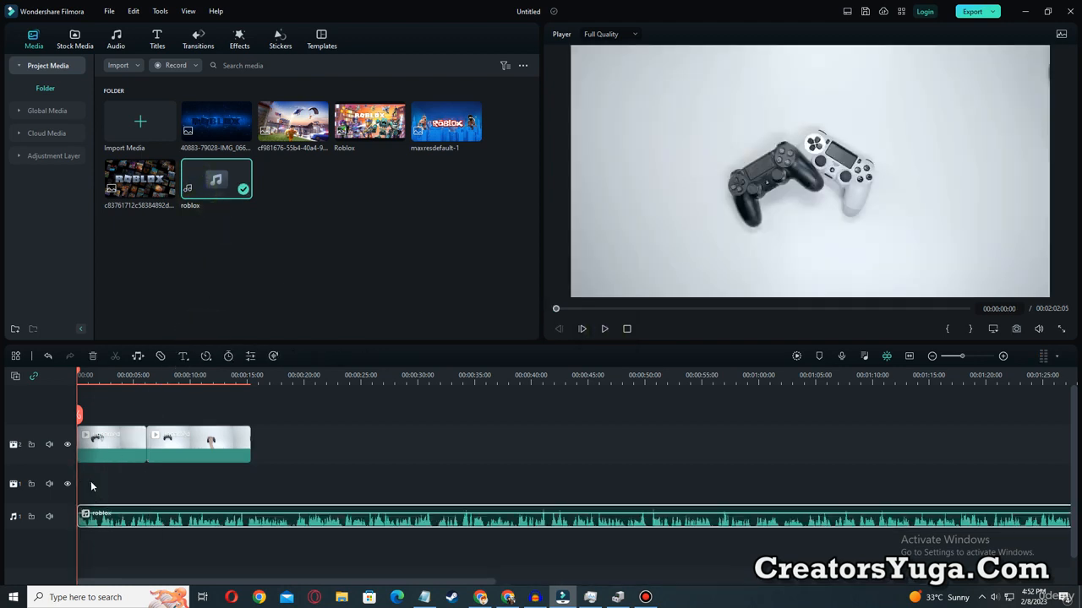
# Play the opening seconds of the timeline to check the clips with the audio, and return the playhead to the start.
pyautogui.moveTo(306, 471); pyautogui.dragTo(79, 419)
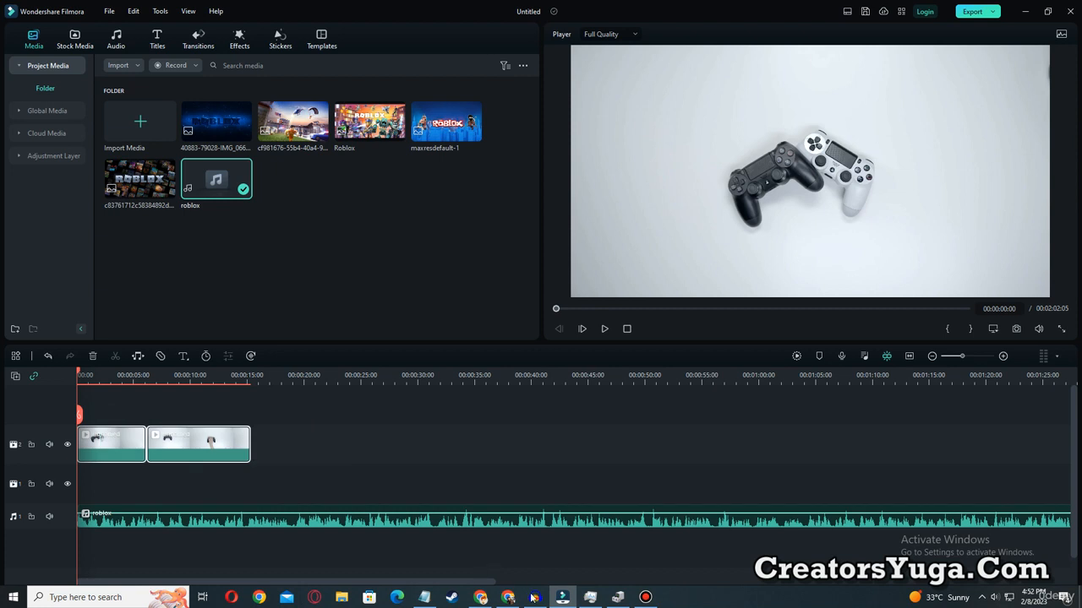
pyautogui.click(553, 309)
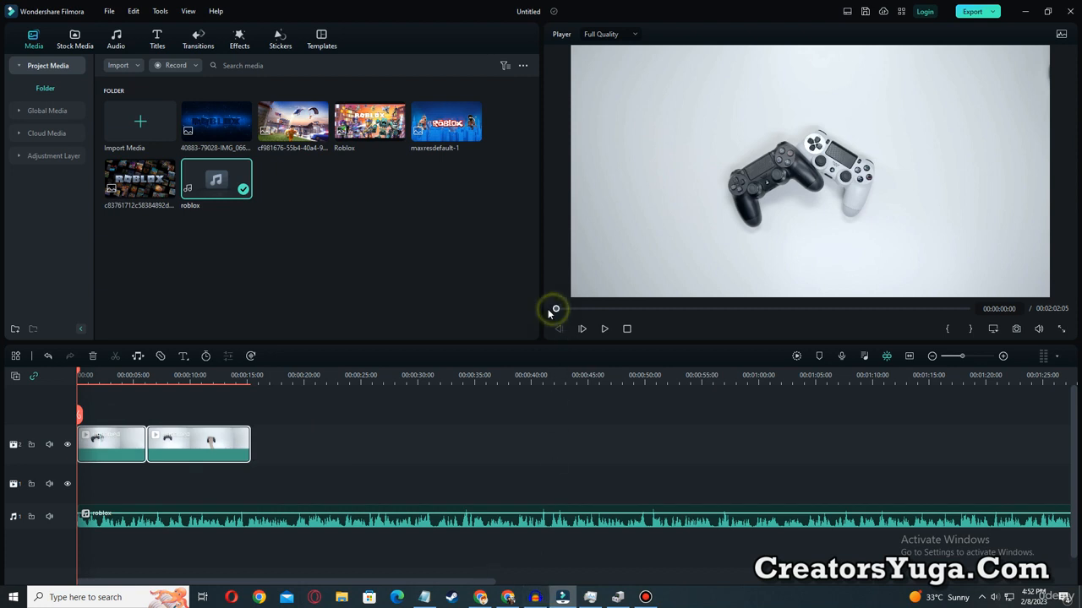
pyautogui.click(605, 329)
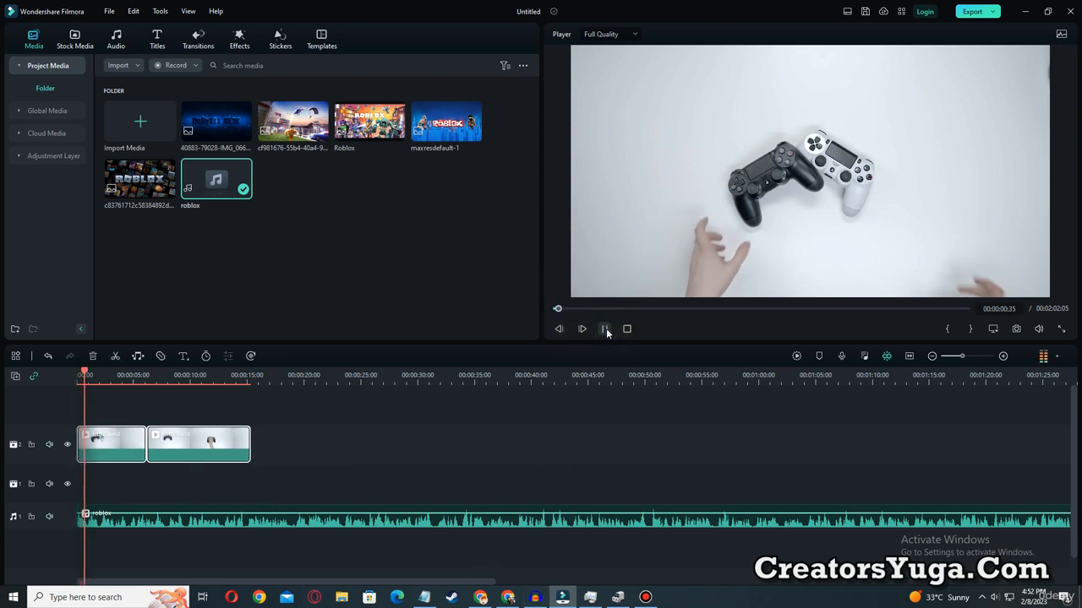
pyautogui.click(605, 329)
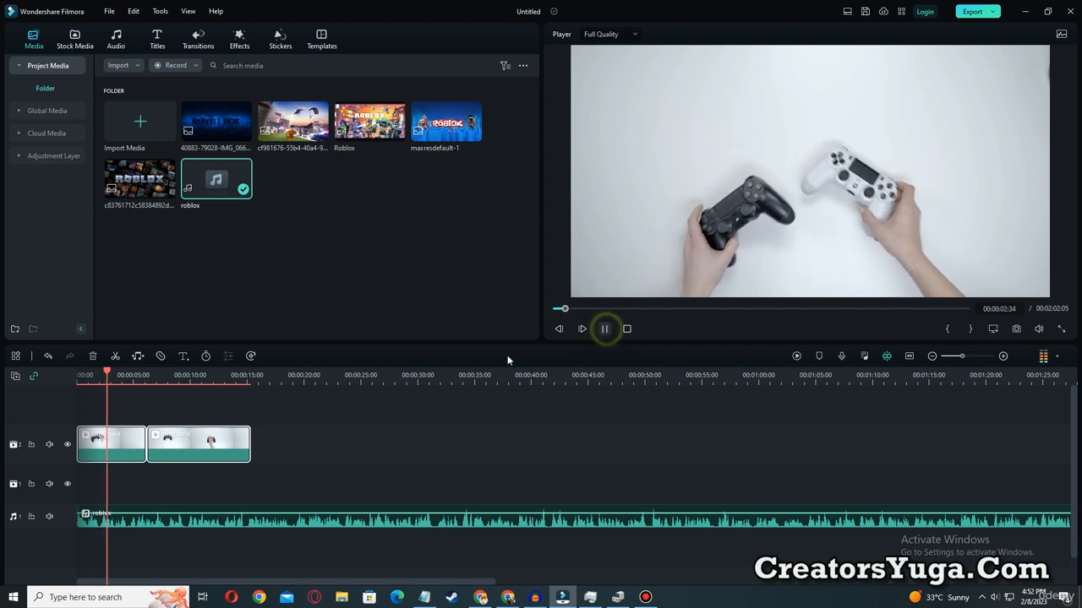
pyautogui.moveTo(108, 373); pyautogui.dragTo(78, 392)
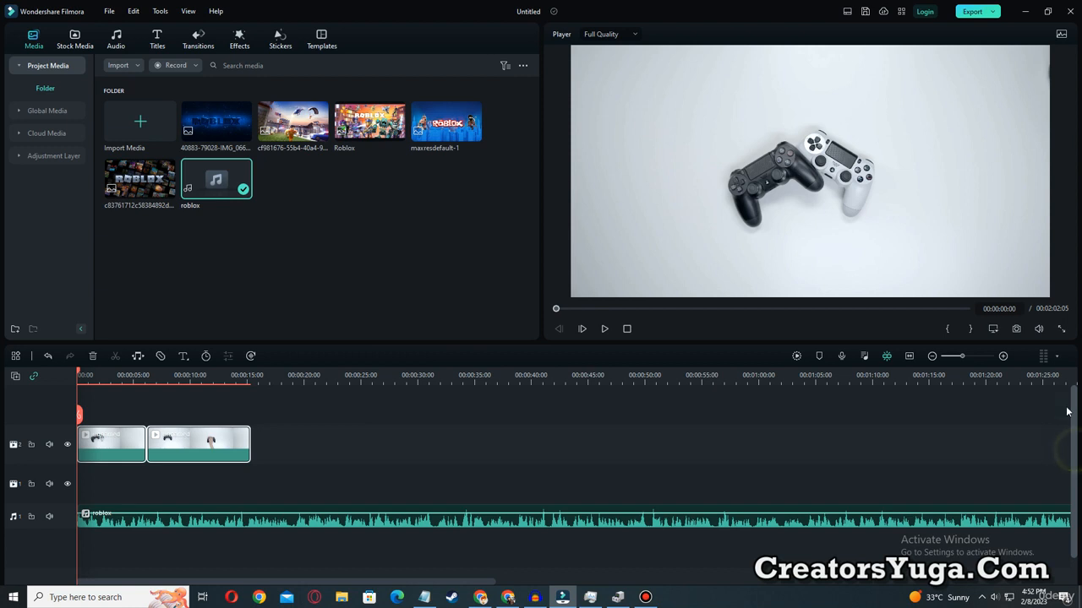
# Add the trending Big Titles Pack Title 08 above the first controller clip, ending at the clip's end, and preview it to 00:00:02:28.
pyautogui.click(159, 44)
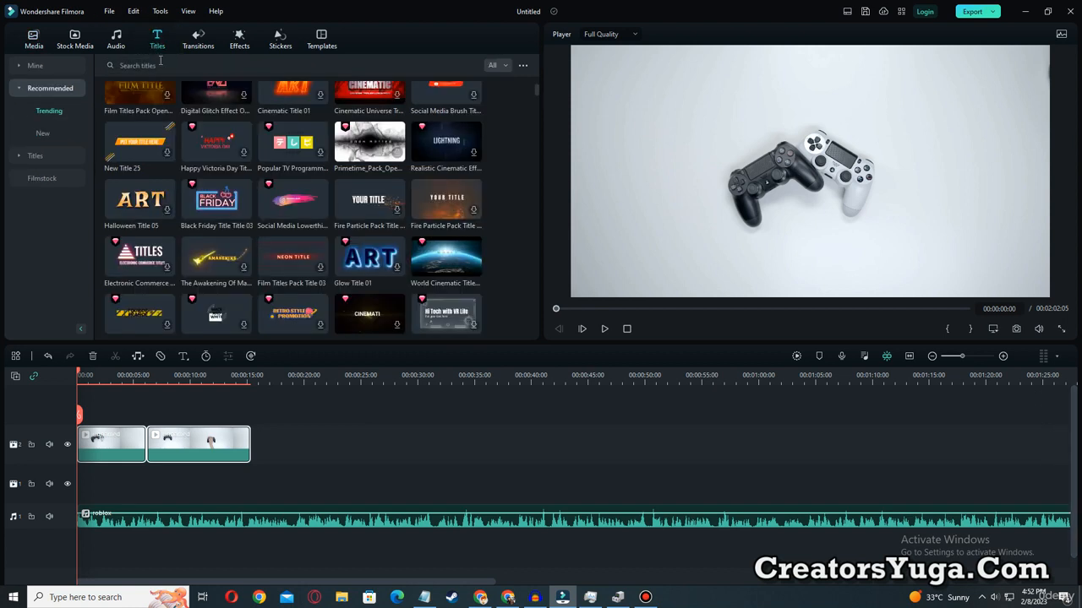
pyautogui.scroll(3, 291, 205)
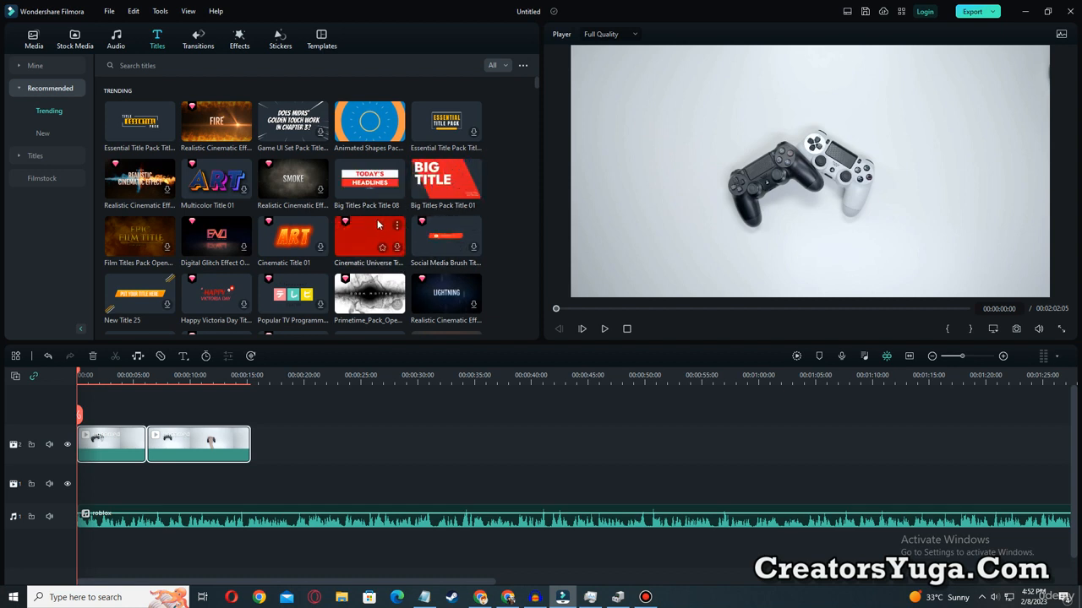
pyautogui.moveTo(362, 186); pyautogui.dragTo(96, 408)
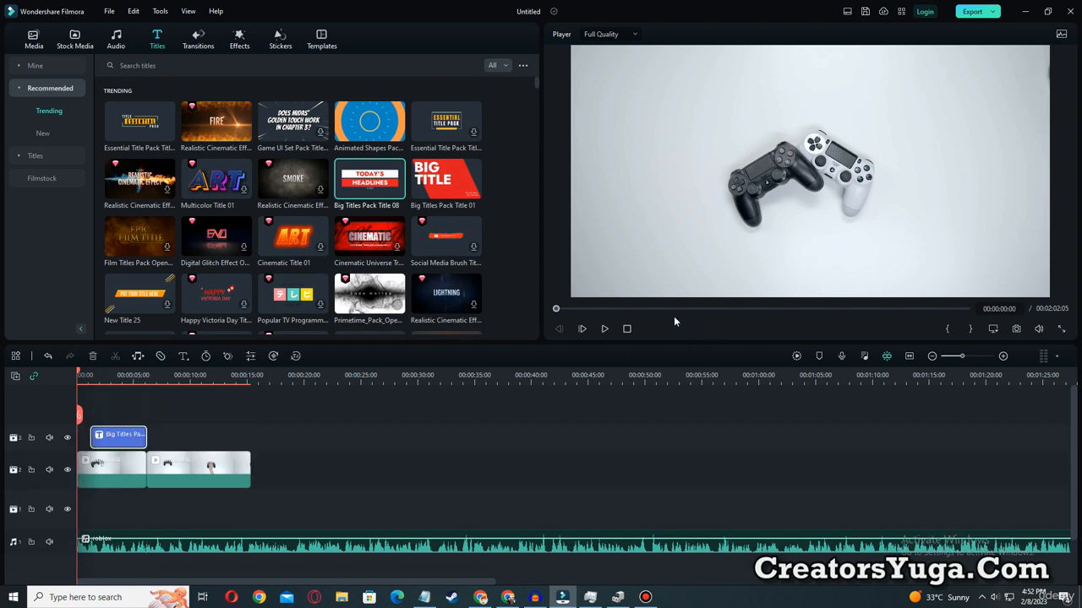
pyautogui.click(604, 330)
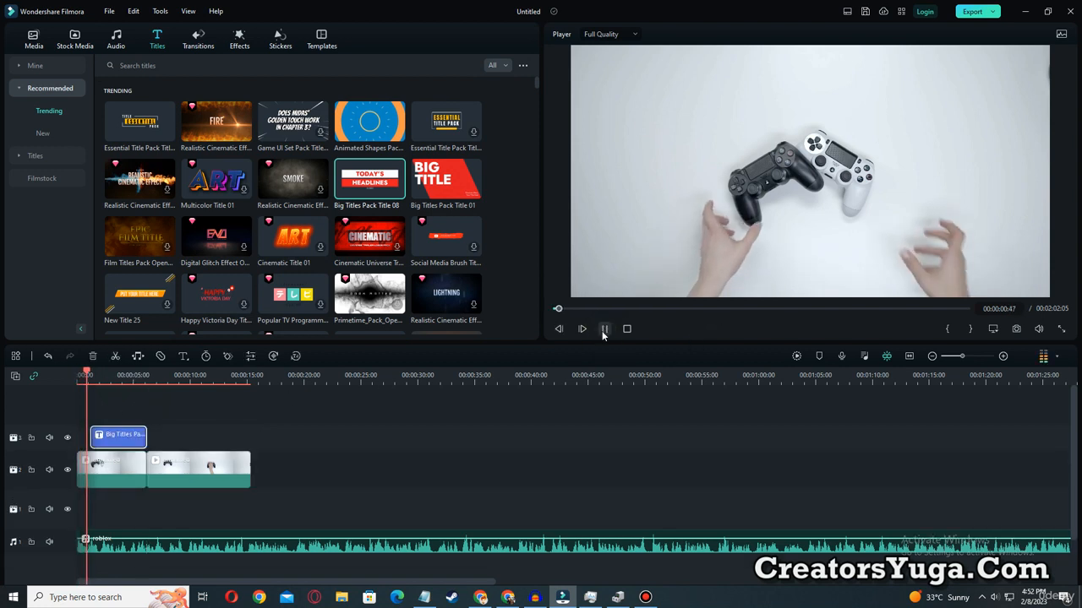
pyautogui.click(604, 329)
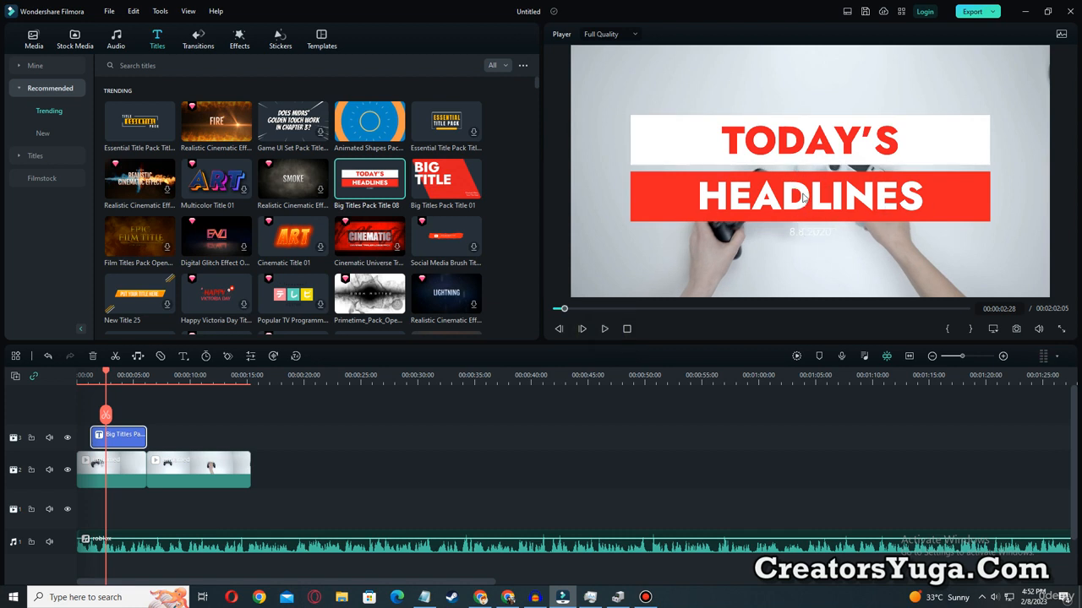
# Replace the title's upper line "TODAY'S" with "BORN TO PLAY".
pyautogui.click(813, 150)
pyautogui.doubleClick(799, 145)
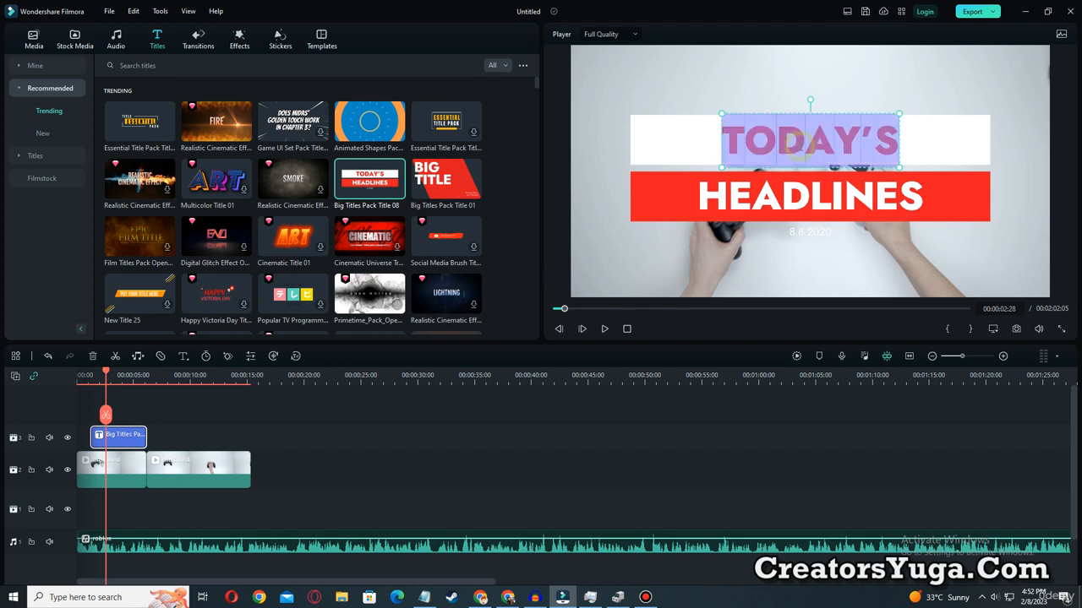
pyautogui.moveTo(893, 144); pyautogui.dragTo(712, 133)
pyautogui.write('B')
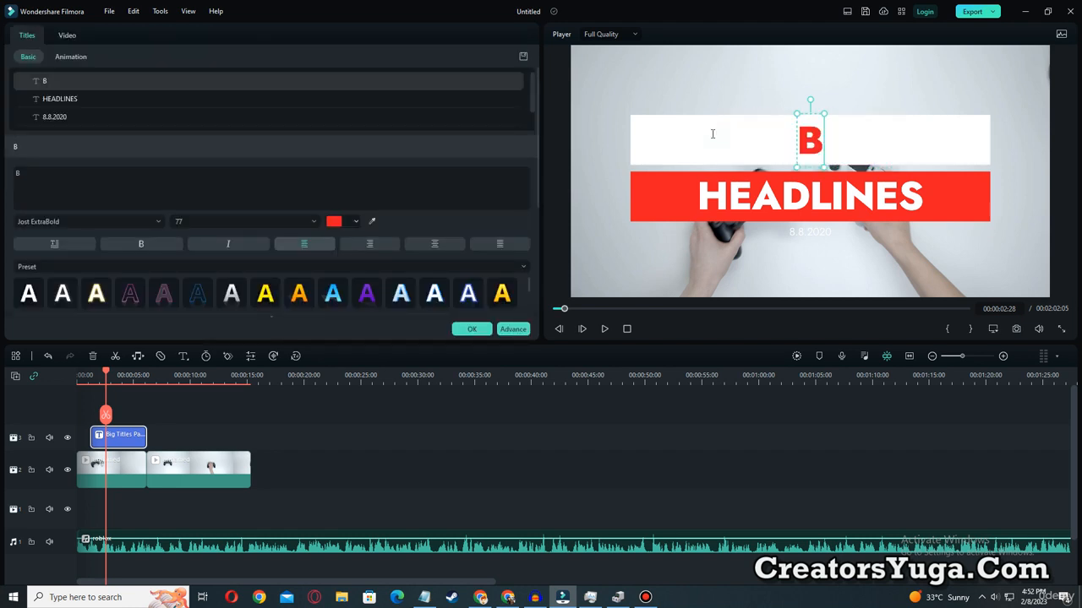
pyautogui.write('or')
pyautogui.press('BackSpace')
pyautogui.press('BackSpace')
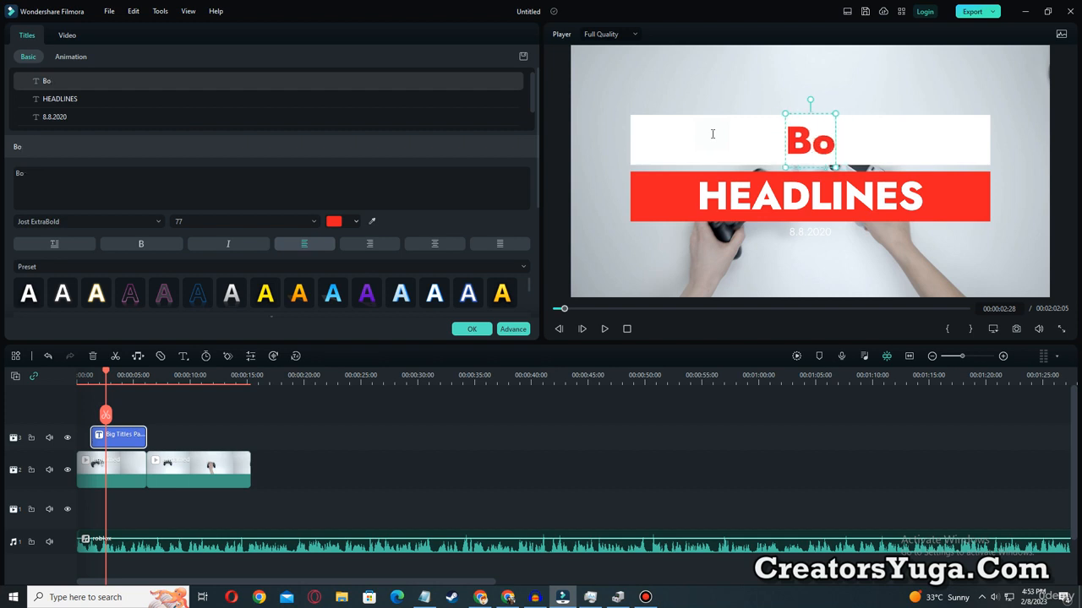
pyautogui.write('ORN')
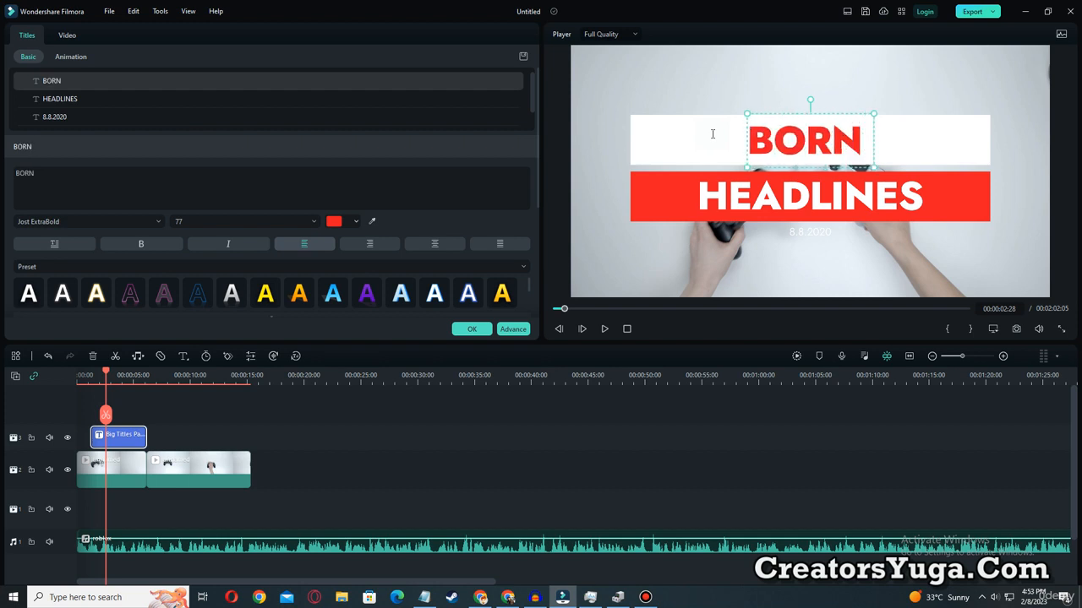
pyautogui.write(' TO PLAY')
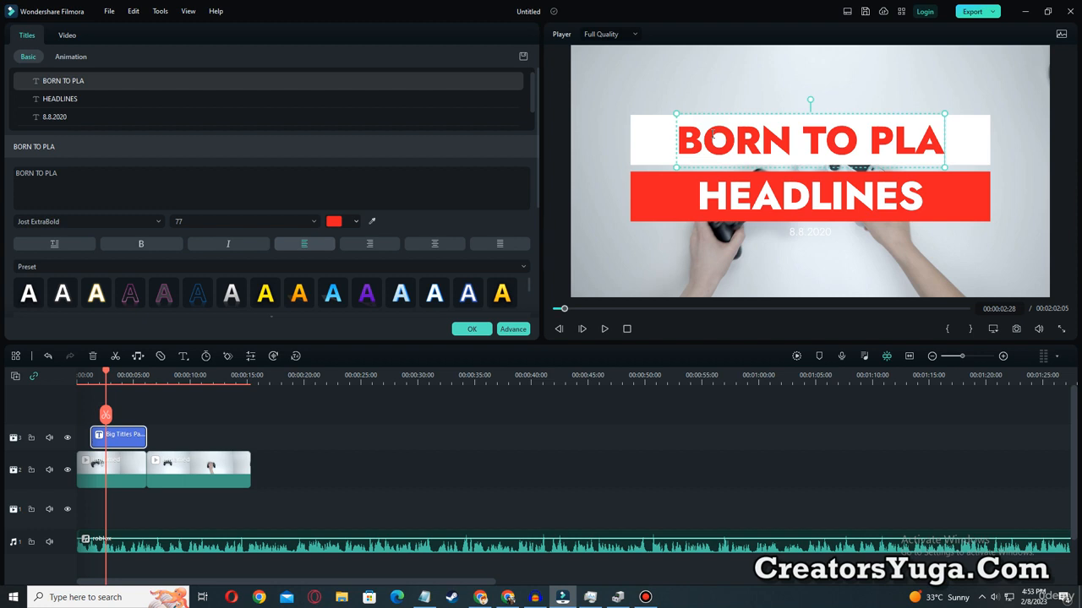
# Replace the title's second line "HEADLINES" with "GAMES".
pyautogui.click(769, 202)
pyautogui.doubleClick(769, 203)
pyautogui.write('GAMES')
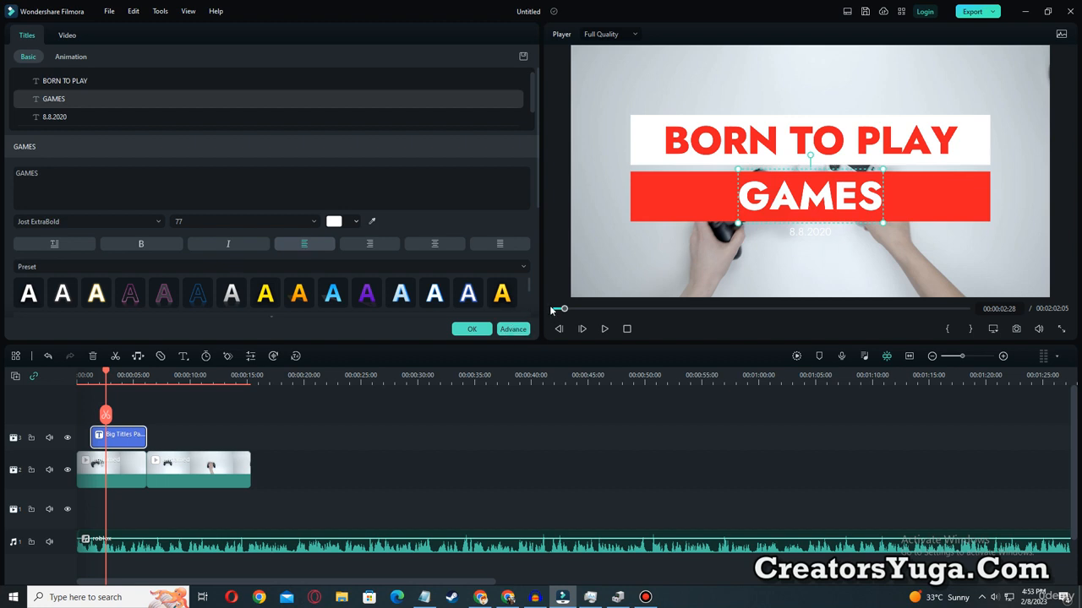
# Preview the edited title from the timeline start, pause at 00:00:06:13, and confirm the title edits.
pyautogui.moveTo(562, 311); pyautogui.dragTo(546, 305)
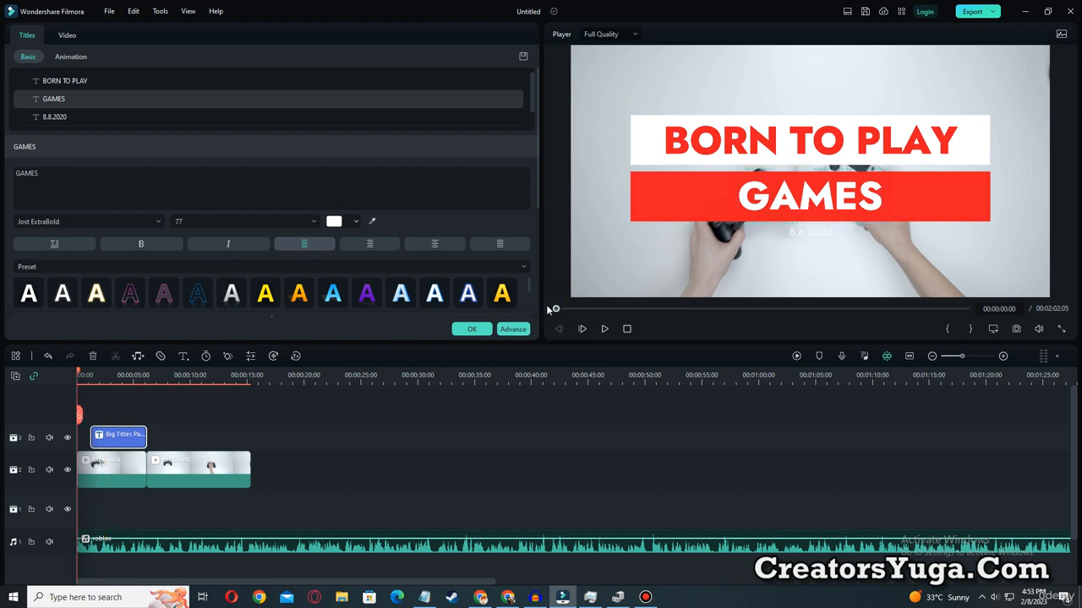
pyautogui.click(604, 329)
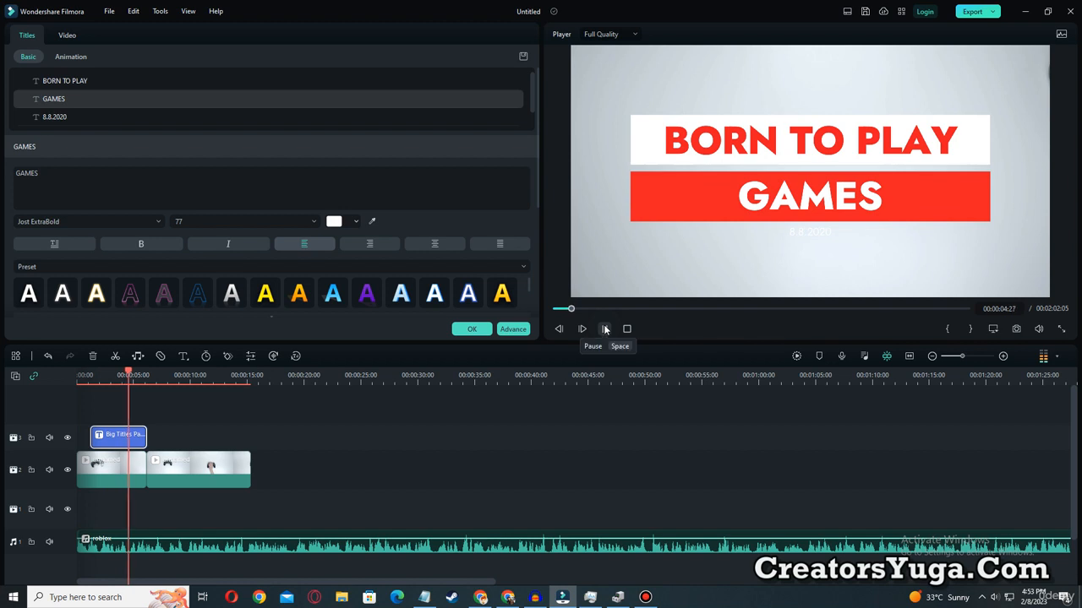
pyautogui.click(605, 329)
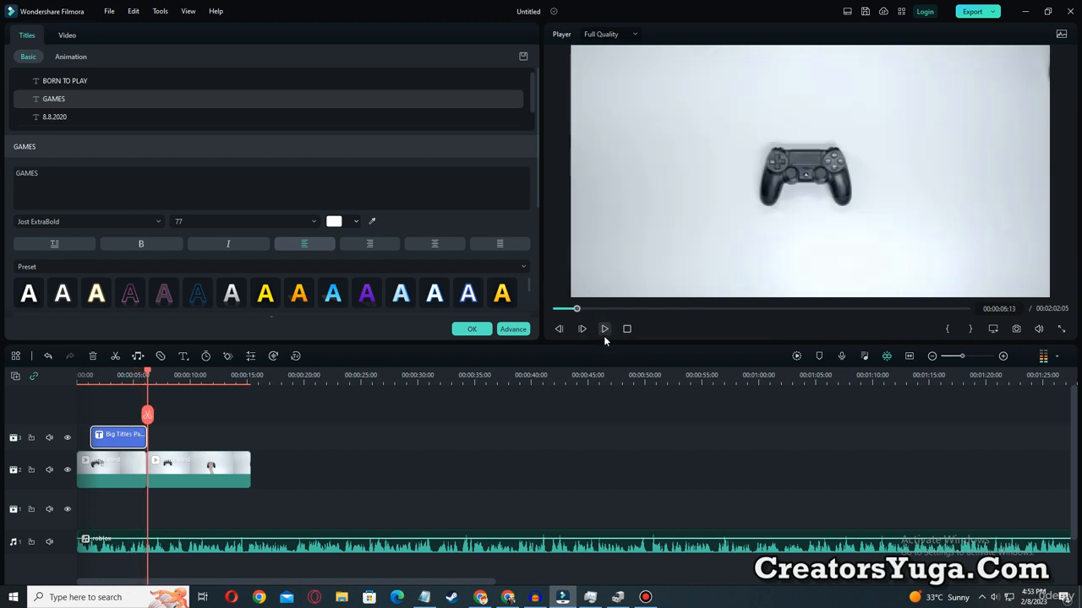
pyautogui.click(472, 330)
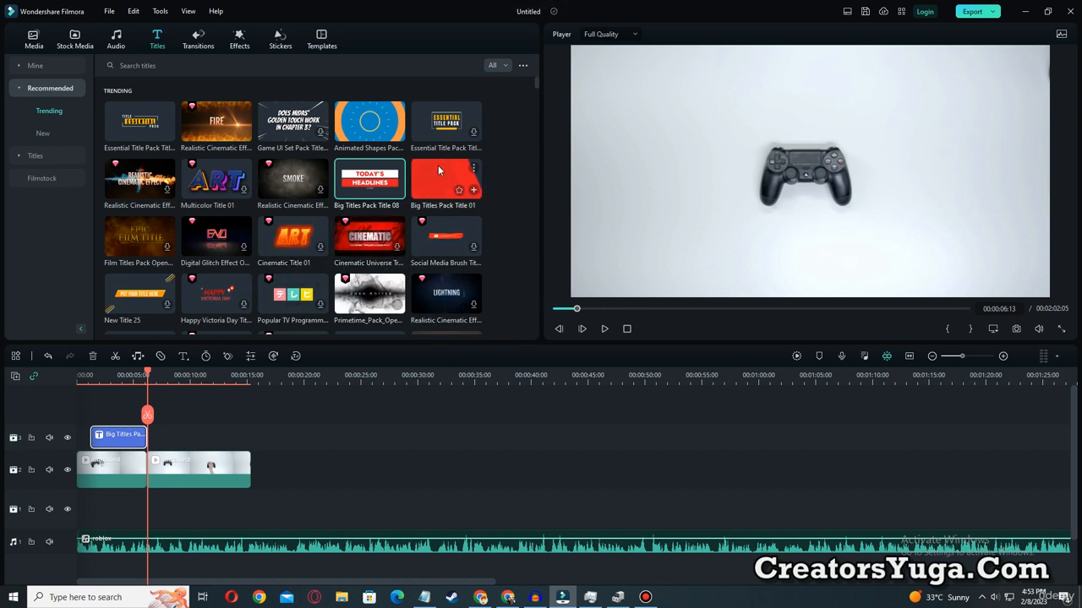
# Place Big Titles Pack Title 01 directly after the first title, above the second controller clip, and preview it.
pyautogui.moveTo(443, 178); pyautogui.dragTo(159, 448)
pyautogui.click(604, 329)
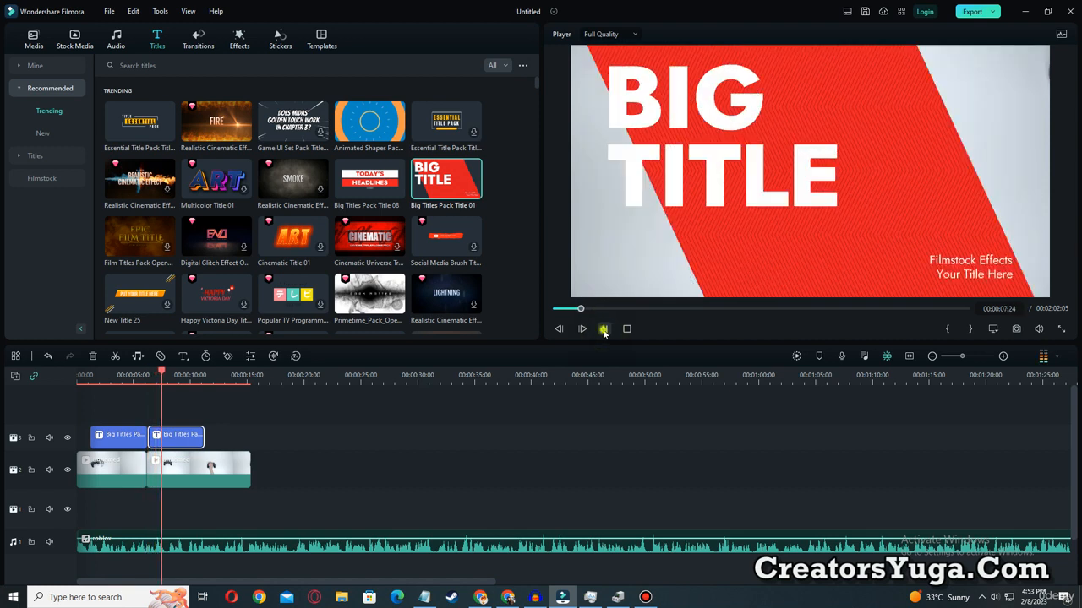
# Pause at 00:00:08:13, clear the second title's "Your Title Here" line, and replace "Filmstock Effects" with "22".
pyautogui.press('space')
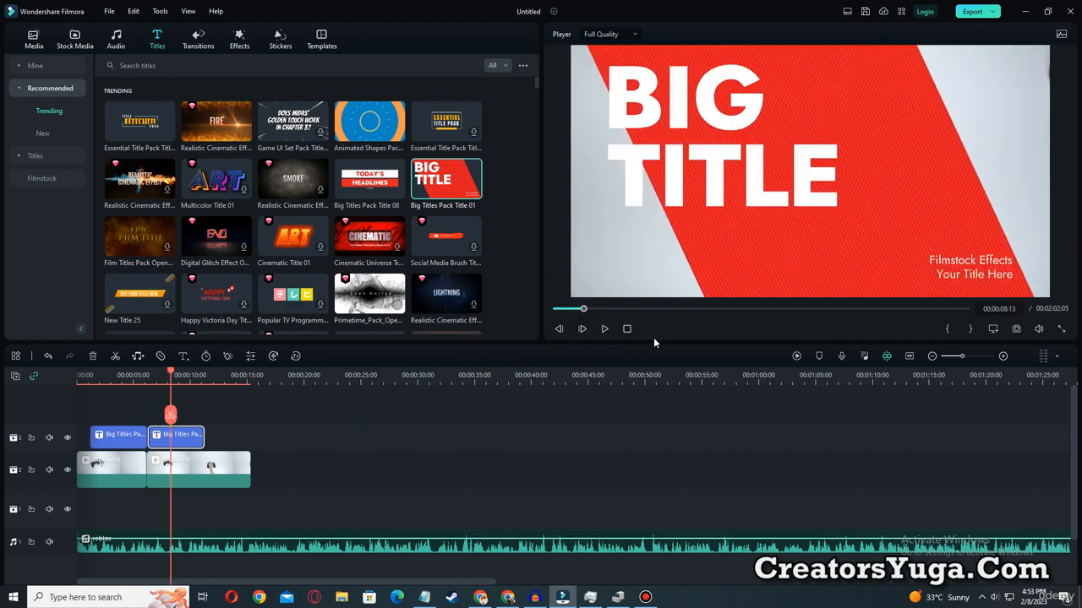
pyautogui.doubleClick(985, 279)
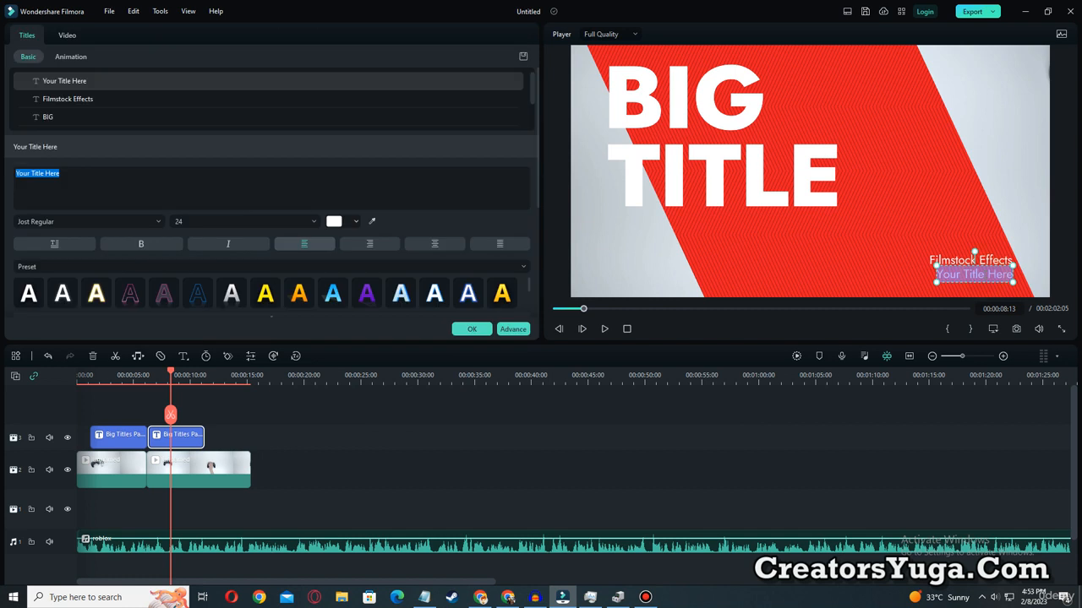
pyautogui.press('BackSpace')
pyautogui.doubleClick(991, 262)
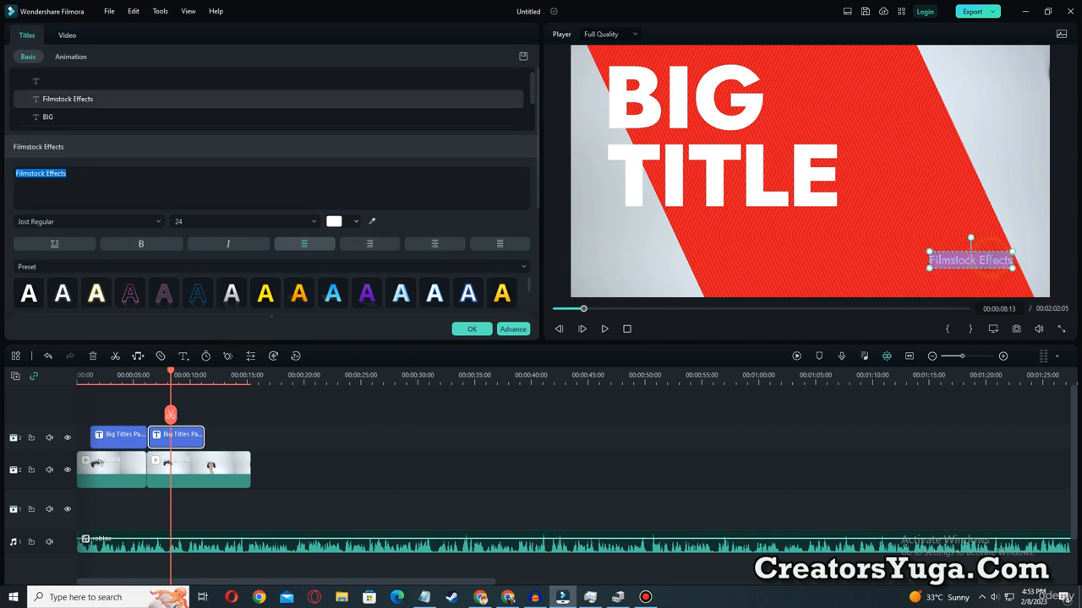
pyautogui.press('BackSpace')
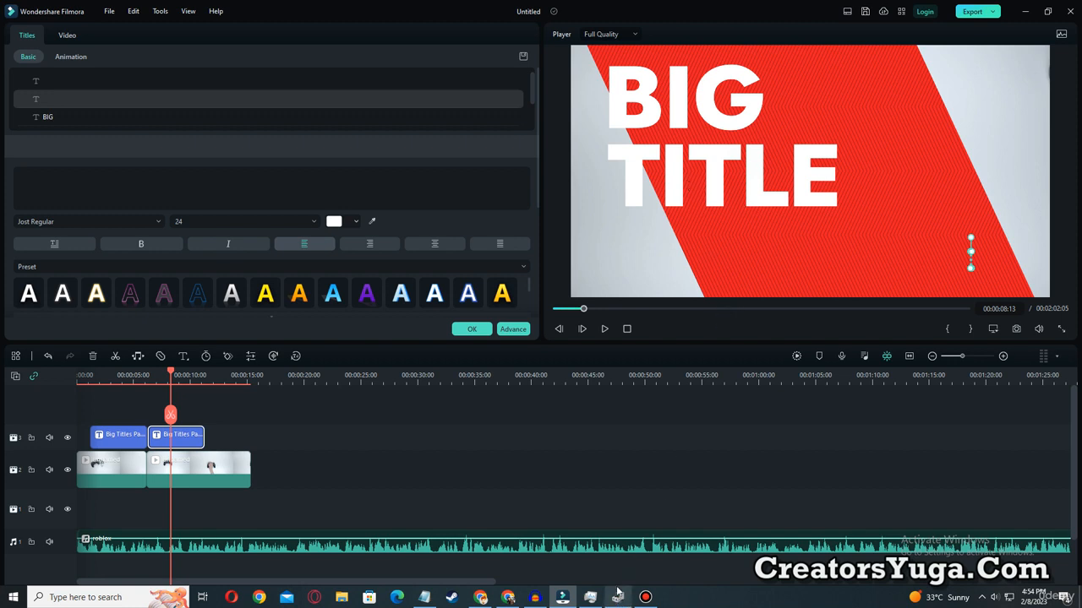
pyautogui.write('22')
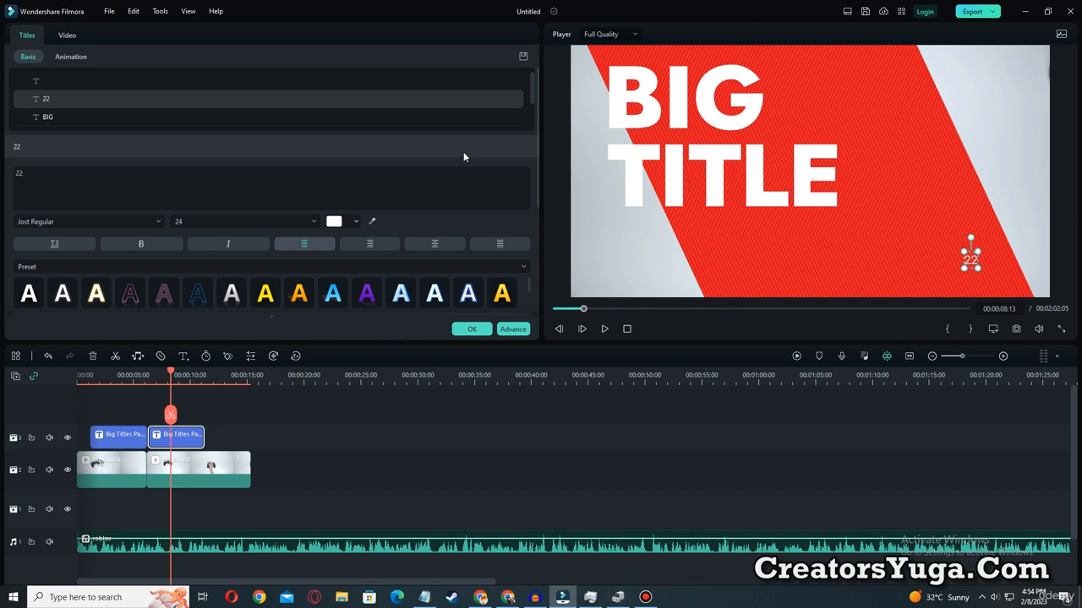
# Replace the title's "BIG" line with the copied text "roblox error code 403" and clear the "TITLE" line.
pyautogui.doubleClick(661, 116)
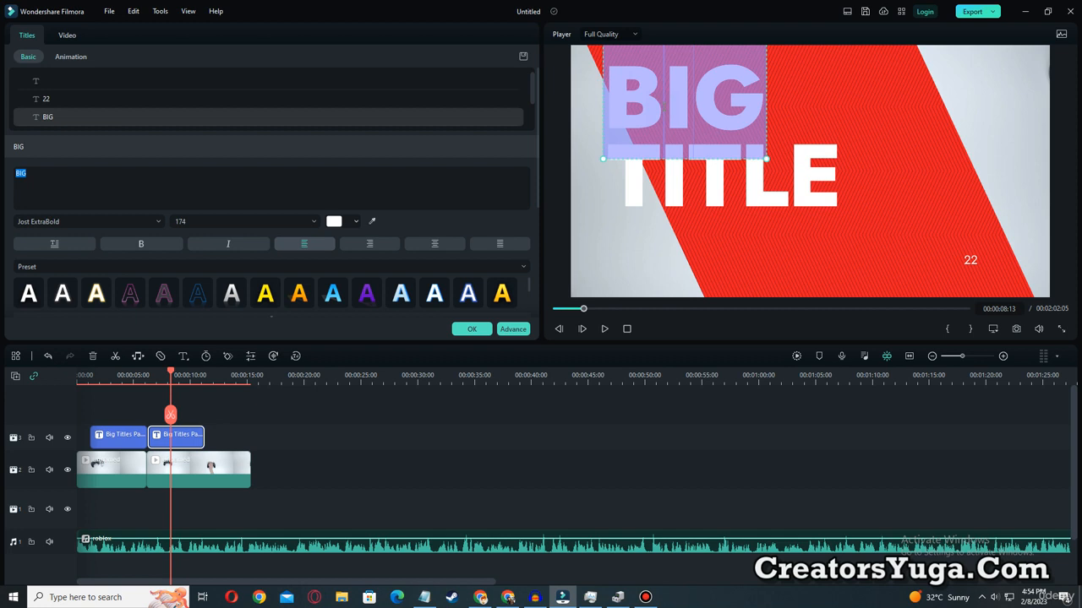
pyautogui.write('roblox error code 403')
pyautogui.doubleClick(768, 177)
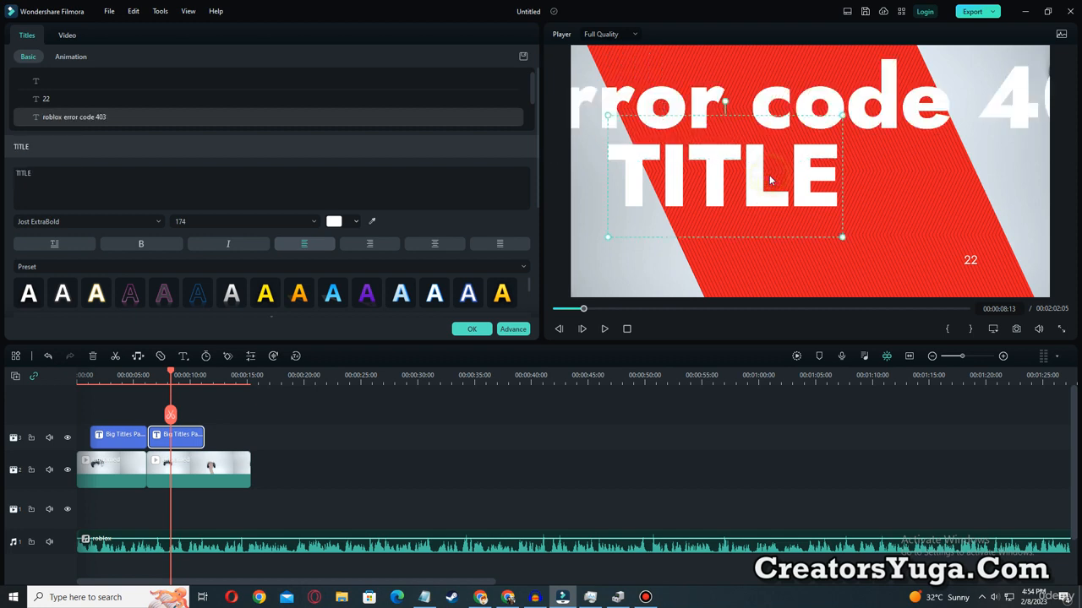
pyautogui.press('BackSpace')
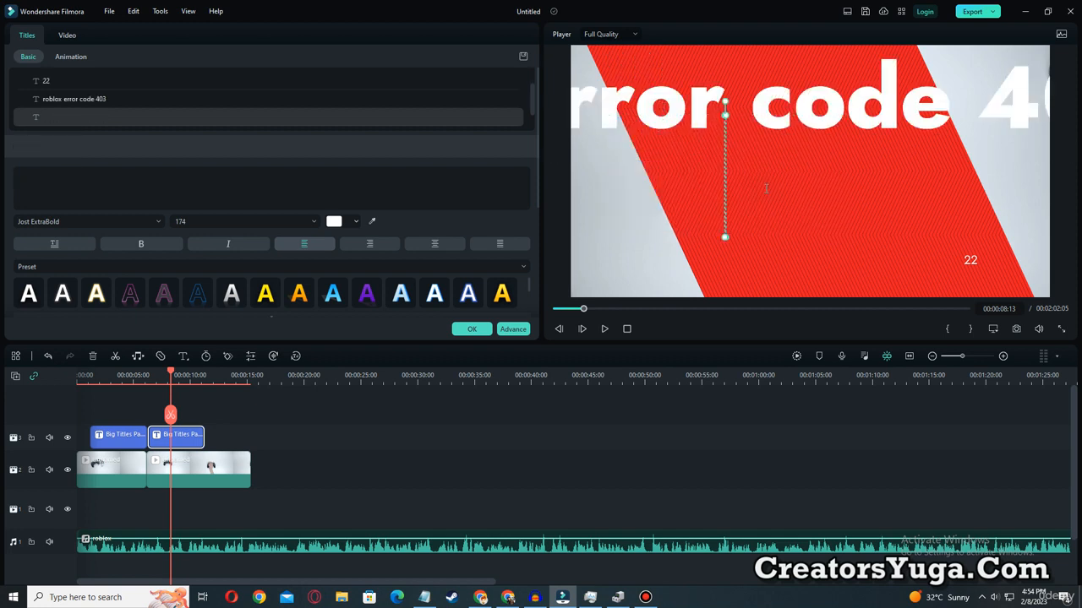
# Shrink the "roblox error code 403" text to about size 66 and centre it in the frame.
pyautogui.moveTo(767, 101); pyautogui.dragTo(1027, 179)
pyautogui.moveTo(655, 174); pyautogui.dragTo(768, 206)
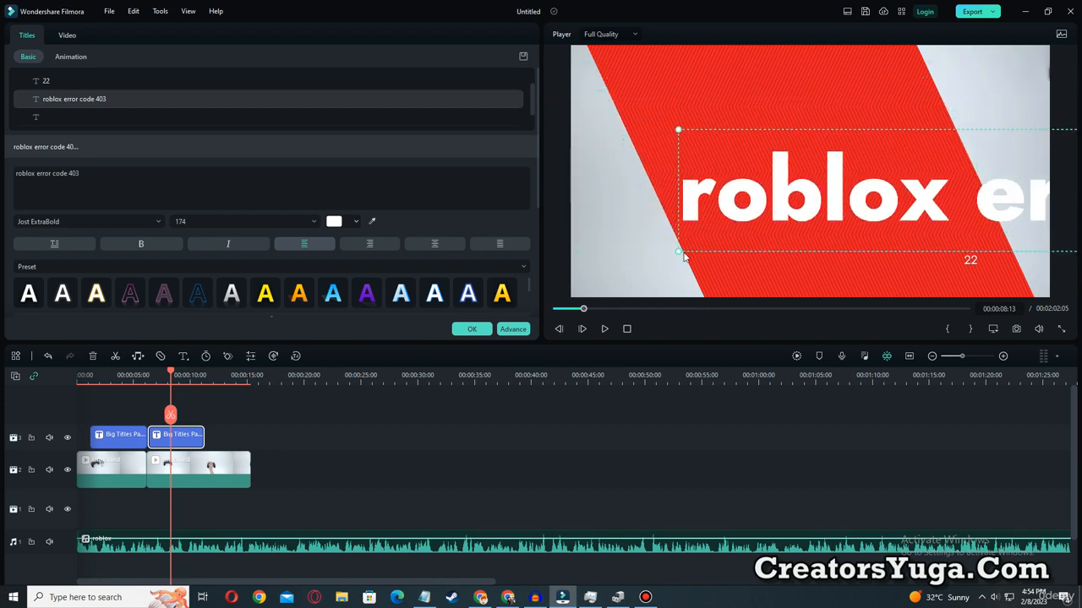
pyautogui.moveTo(680, 251); pyautogui.dragTo(819, 162)
pyautogui.moveTo(898, 126); pyautogui.dragTo(699, 160)
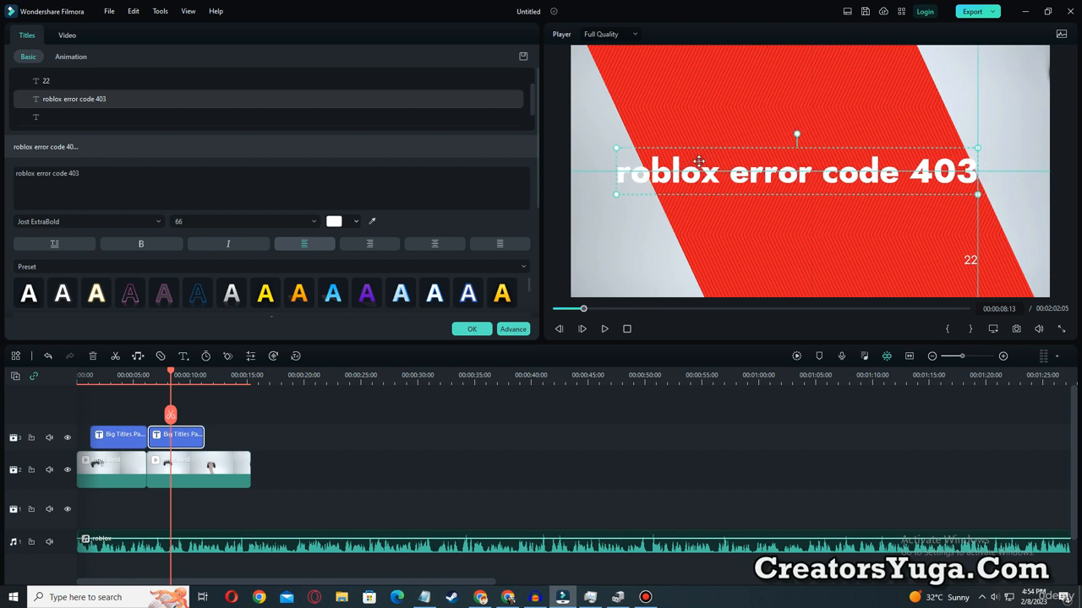
# Capitalise the first letter of the main title line so it reads "Roblox error code 403".
pyautogui.doubleClick(623, 175)
pyautogui.click(625, 175)
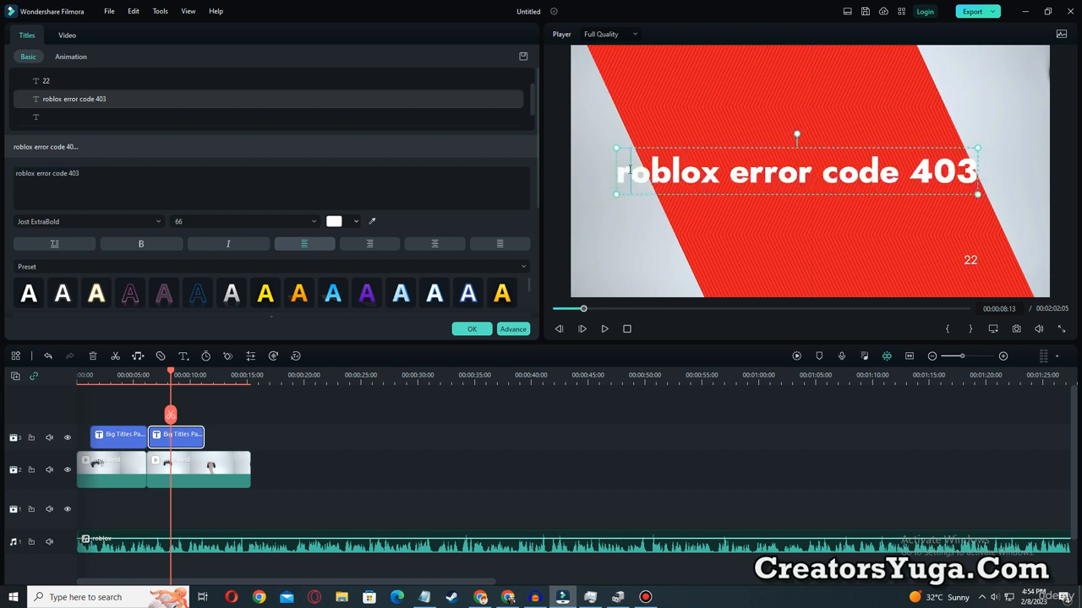
pyautogui.press('BackSpace')
pyautogui.write('r')
pyautogui.press('BackSpace')
pyautogui.write('R')
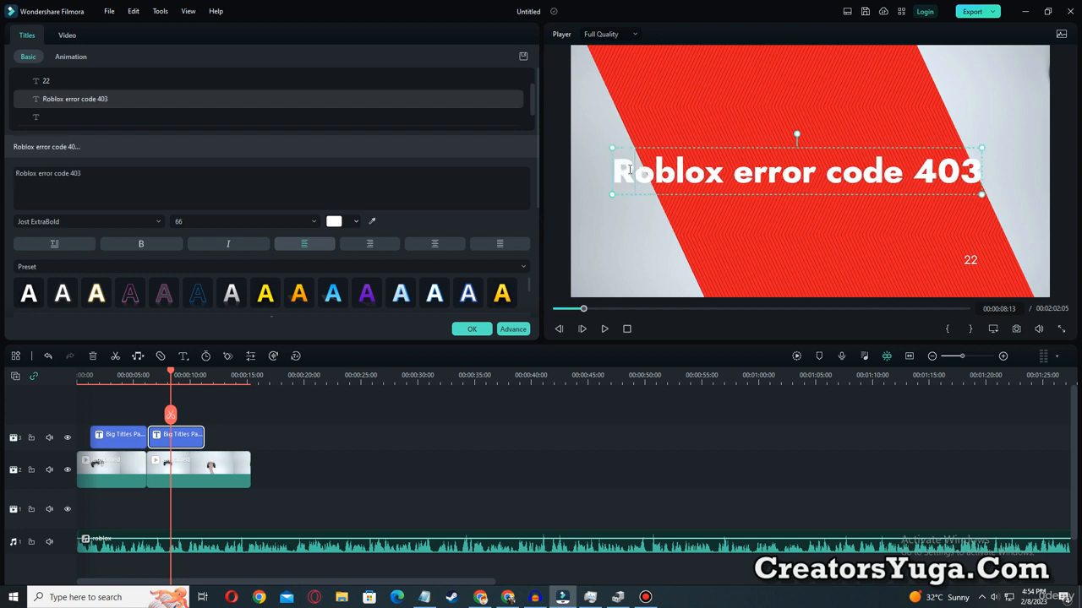
pyautogui.click(811, 291)
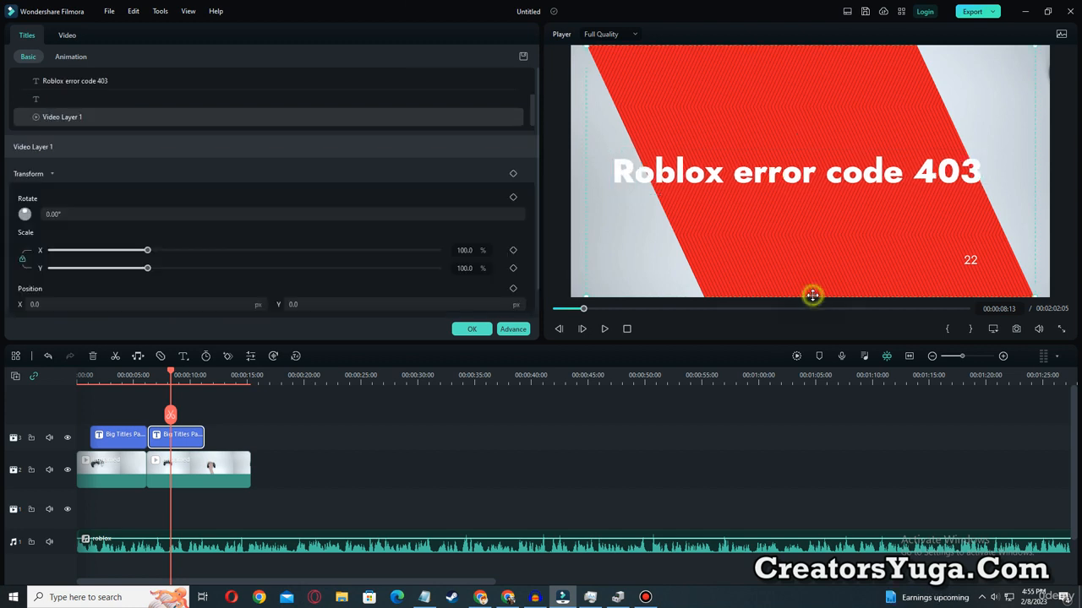
# Set the font of the "Roblox error code 403" text to Lucida Sans halvfed.
pyautogui.click(701, 176)
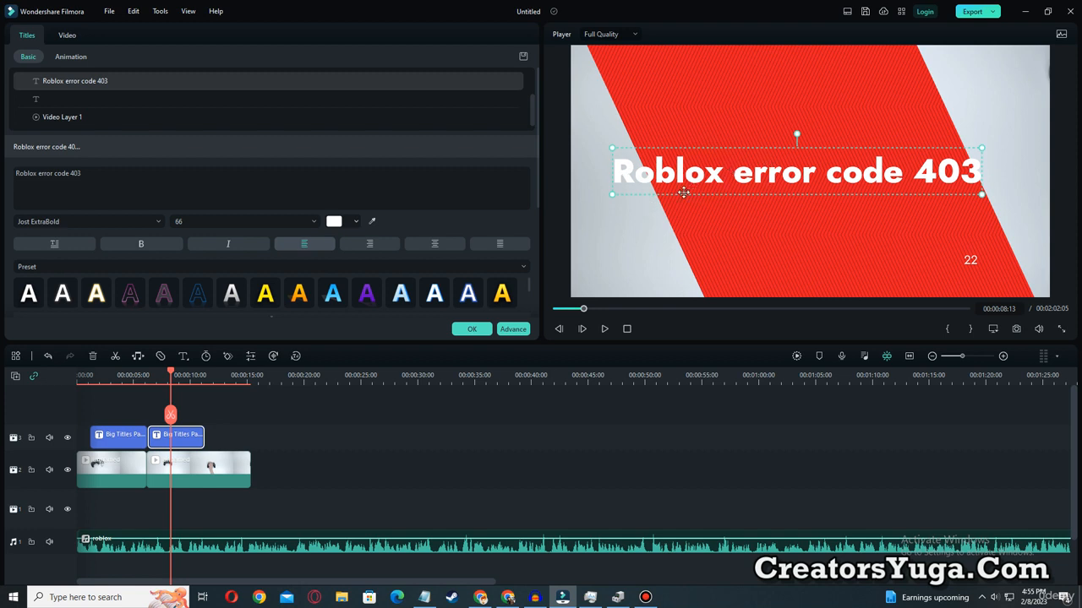
pyautogui.doubleClick(718, 169)
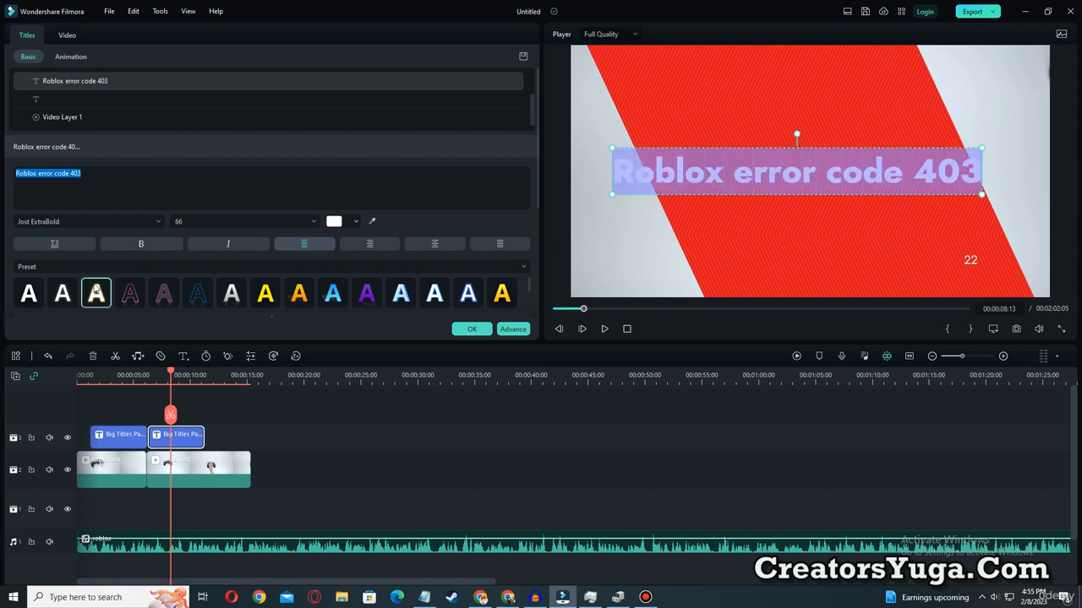
pyautogui.click(120, 220)
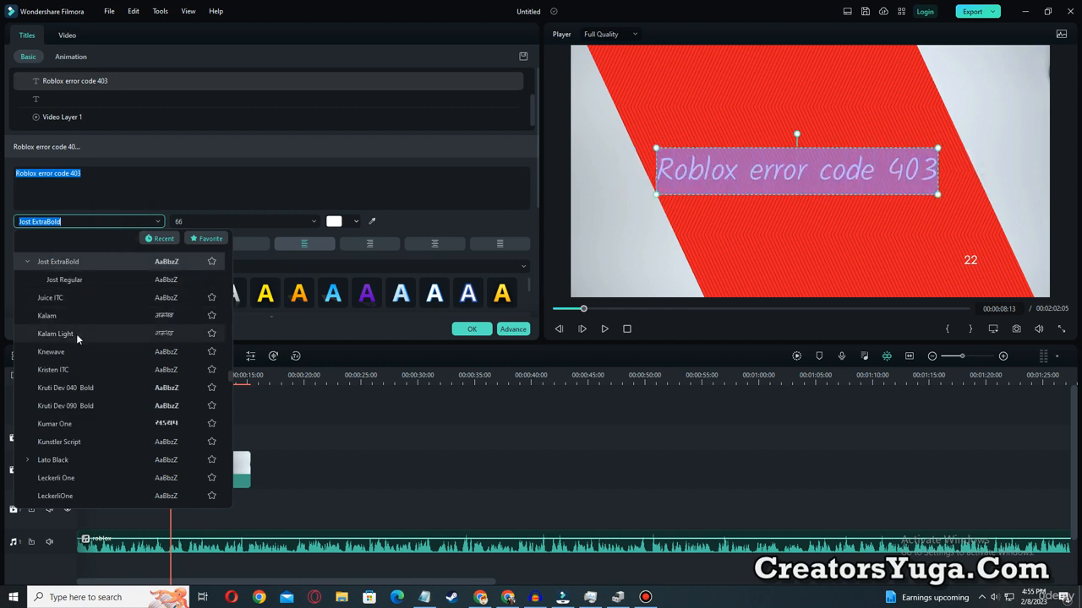
pyautogui.scroll(-3, 76, 336)
pyautogui.scroll(-4, 74, 336)
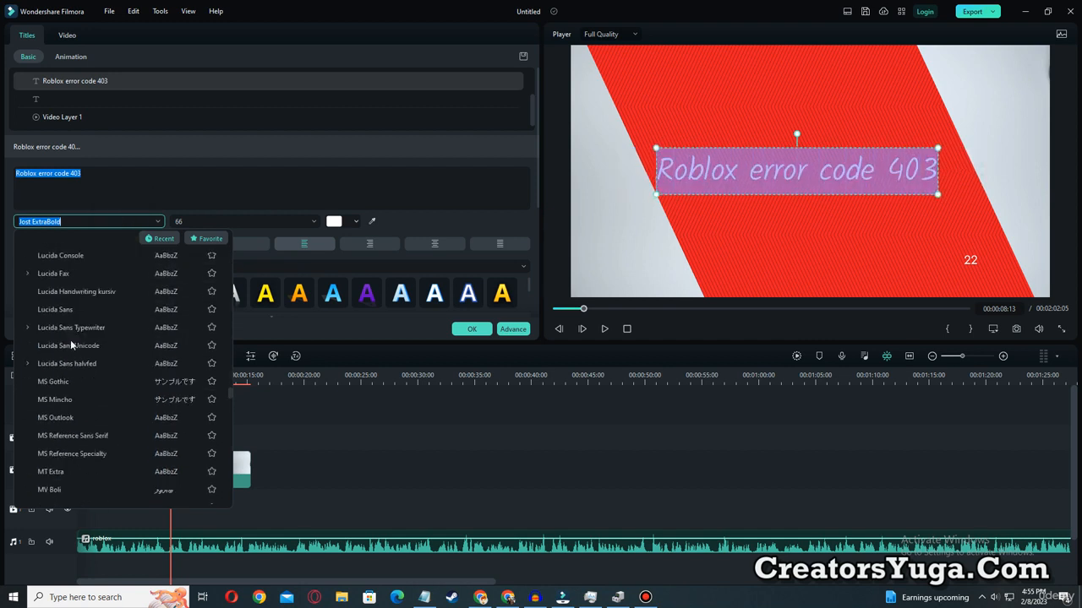
pyautogui.click(110, 366)
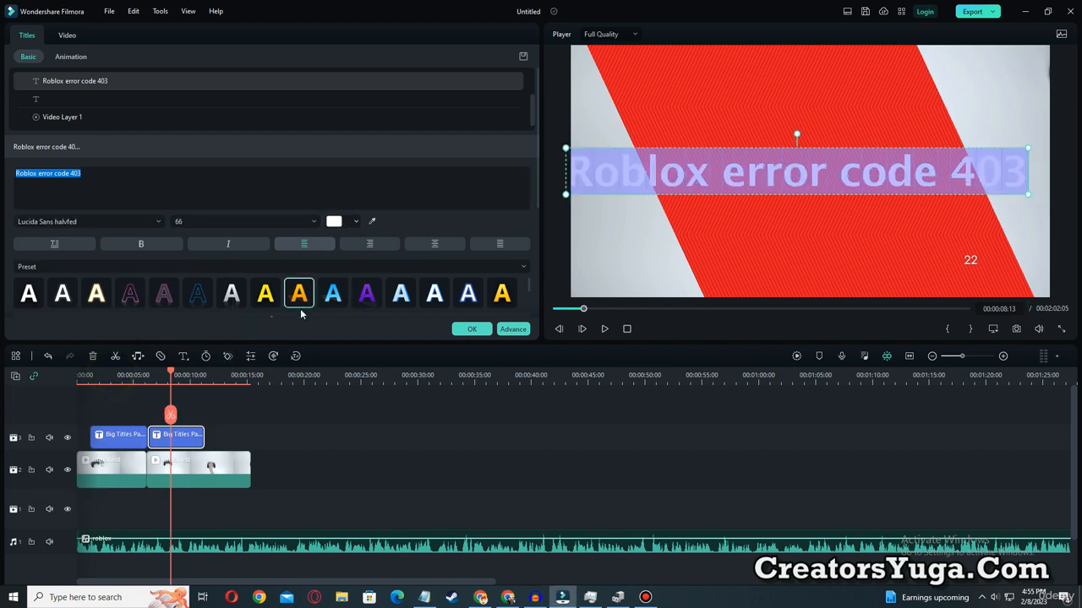
# Try the golden-yellow gradient text preset on the "Roblox error code 403" line.
pyautogui.click(501, 295)
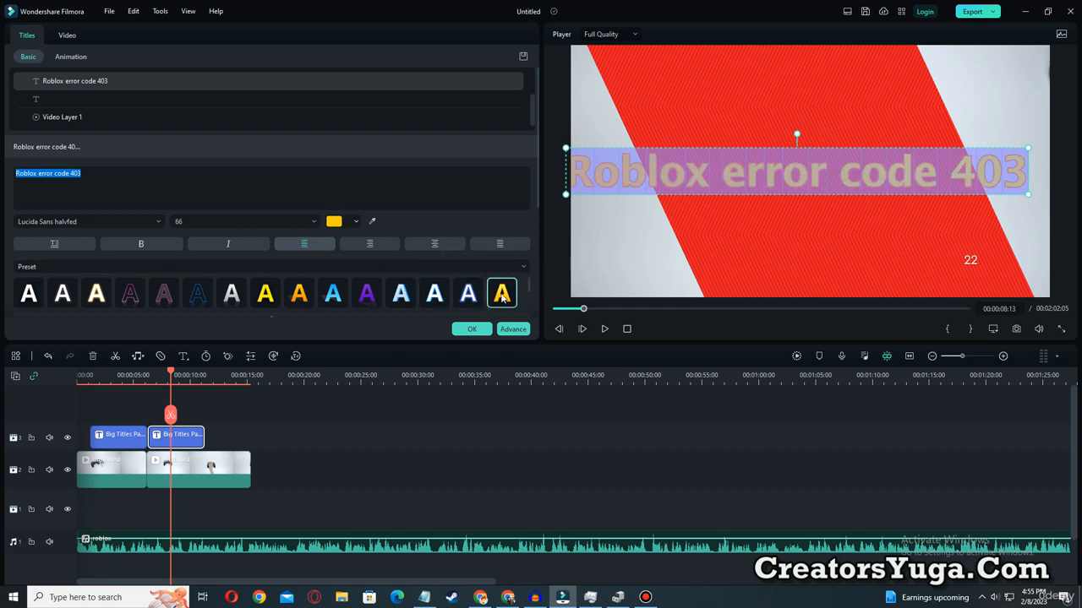
pyautogui.click(822, 241)
pyautogui.click(829, 185)
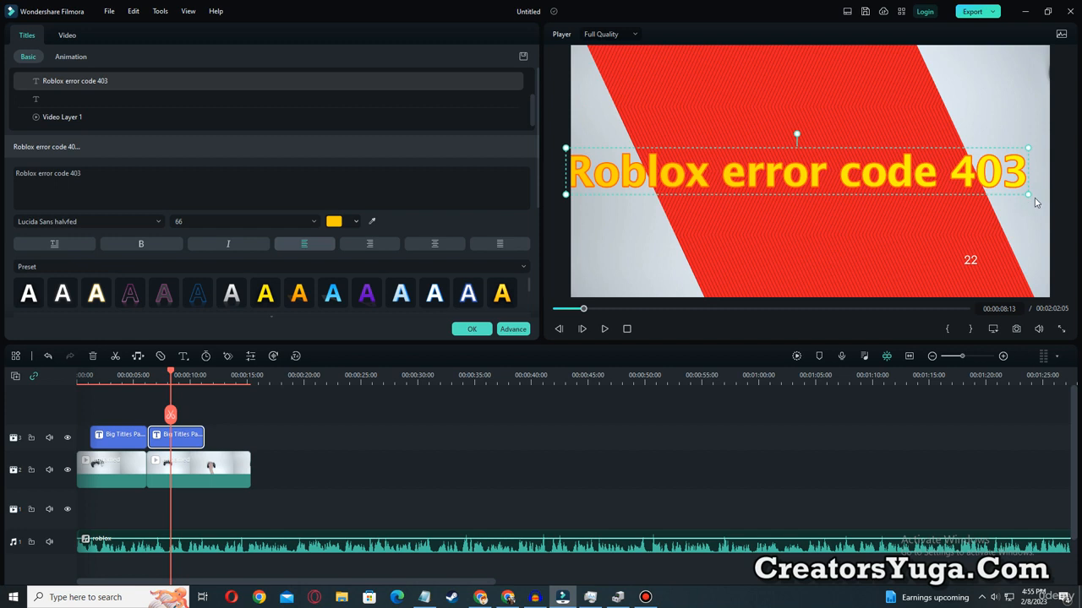
# Shrink the "Roblox error code 403" text to about size 51, recentre it, and apply the white preset with a black outline.
pyautogui.moveTo(1025, 195); pyautogui.dragTo(902, 188)
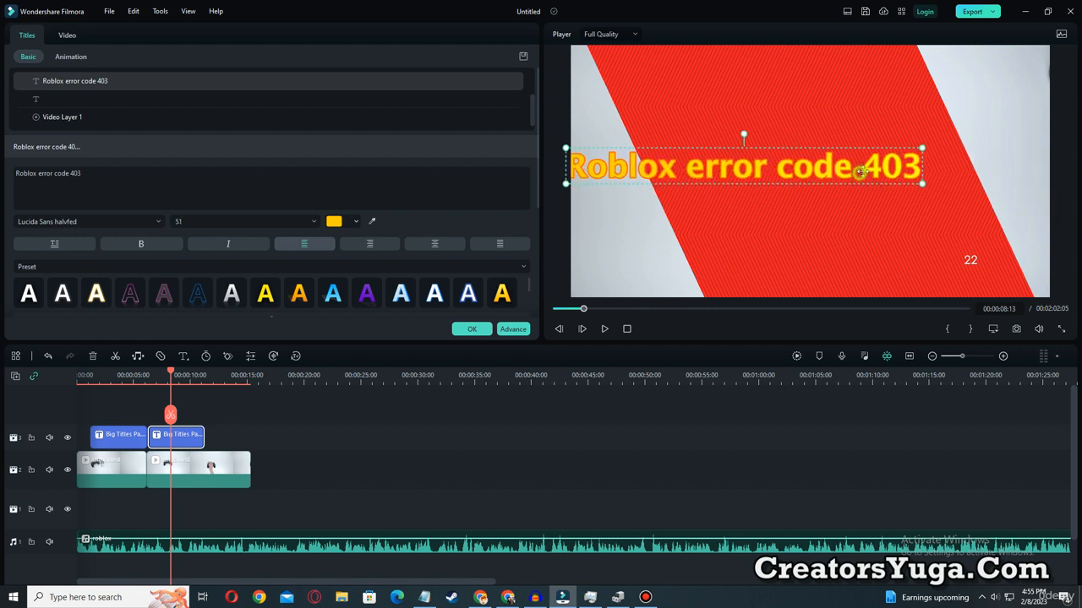
pyautogui.moveTo(860, 172); pyautogui.dragTo(925, 178)
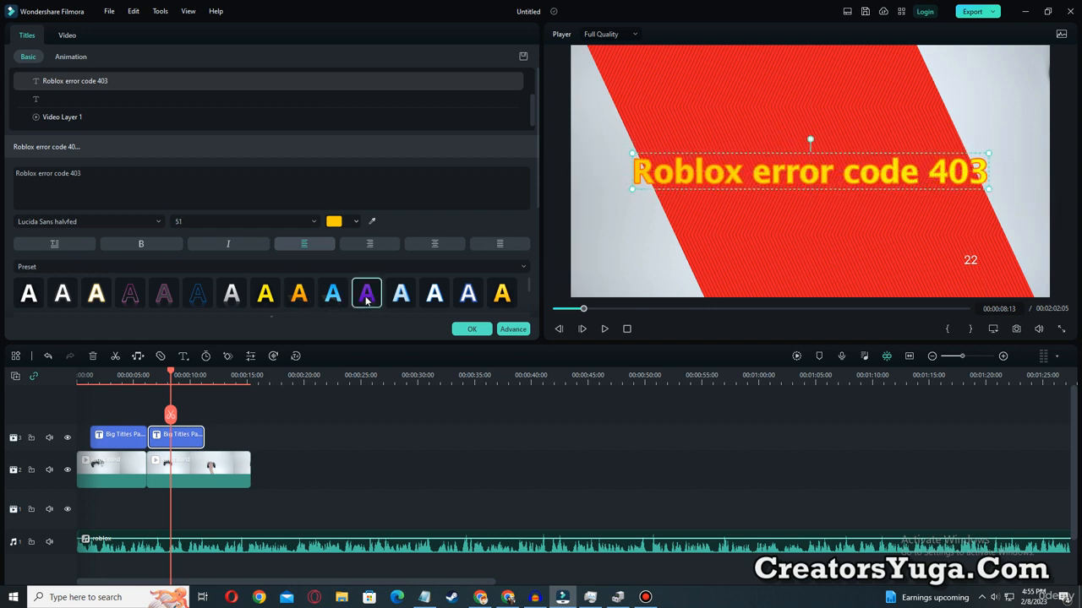
pyautogui.click(232, 294)
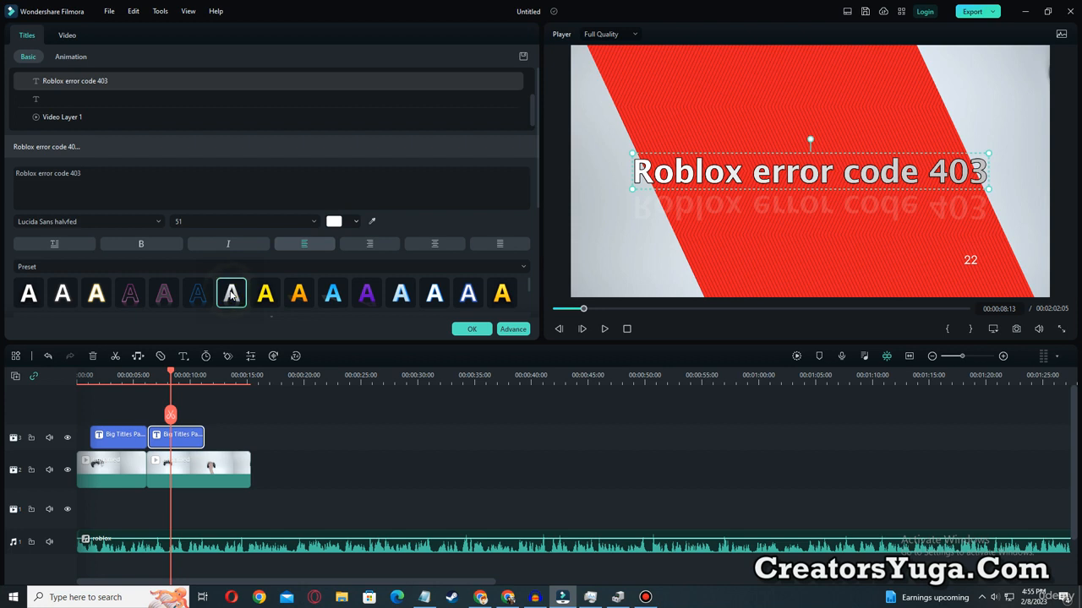
pyautogui.click(61, 303)
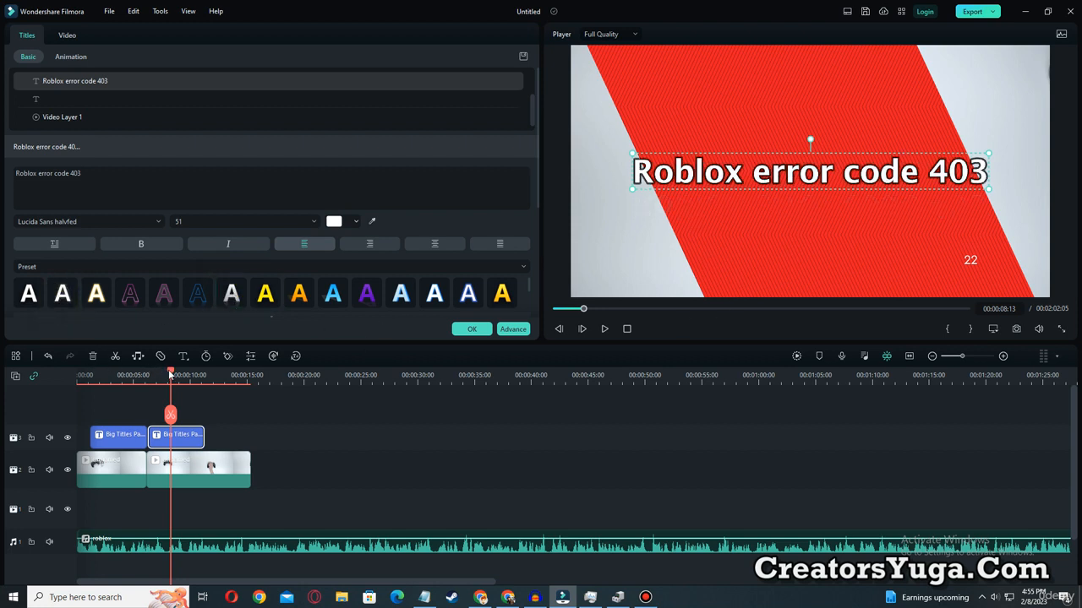
# Preview the video from the timeline start through both titles and pause at 00:00:11:17.
pyautogui.moveTo(170, 372); pyautogui.dragTo(78, 376)
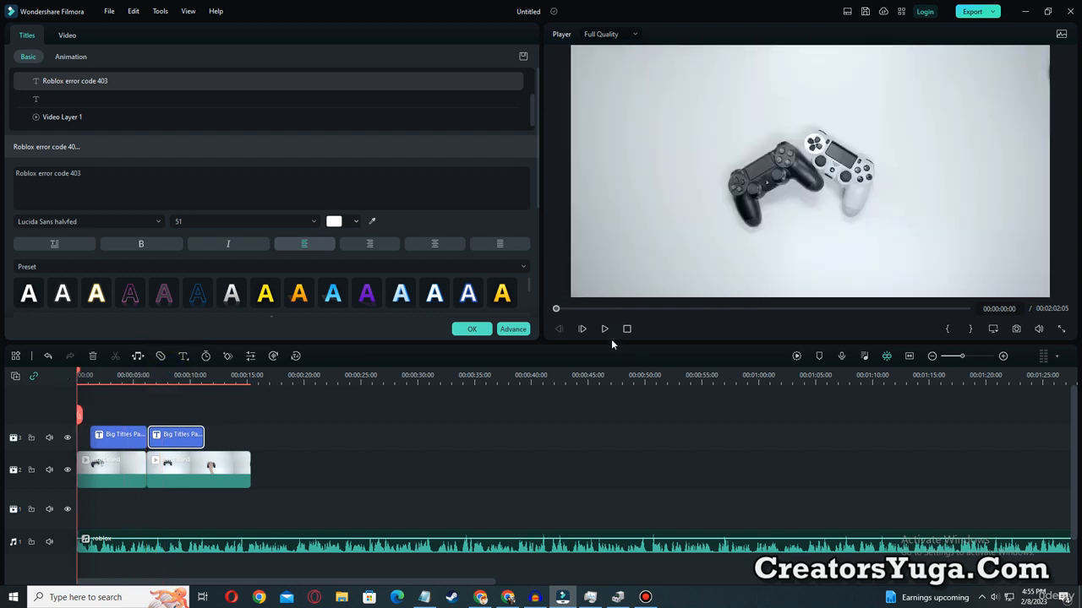
pyautogui.click(605, 329)
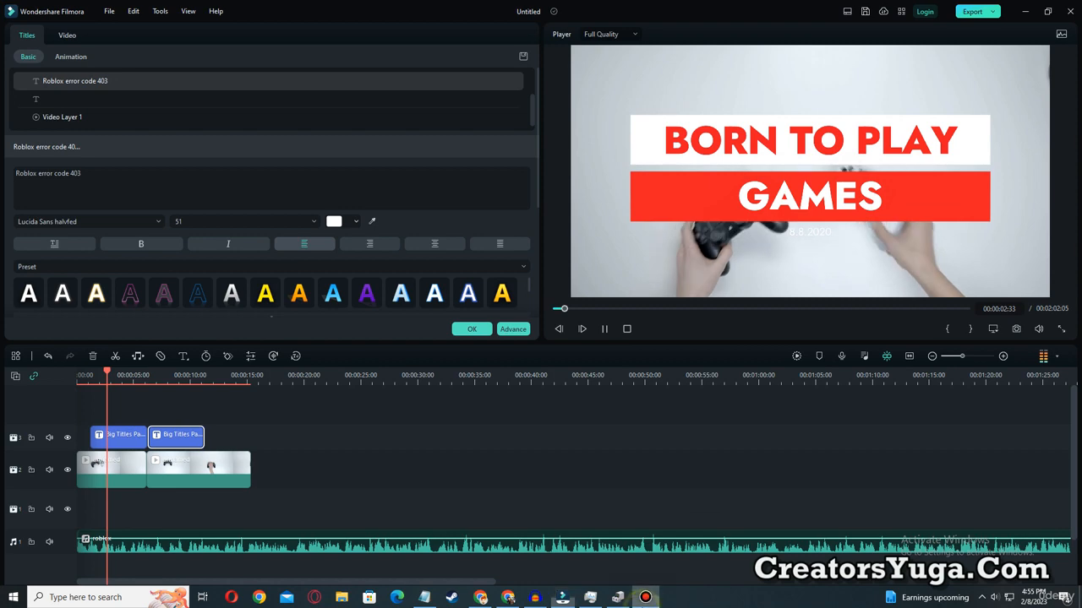
pyautogui.click(646, 598)
pyautogui.click(646, 598)
pyautogui.click(645, 598)
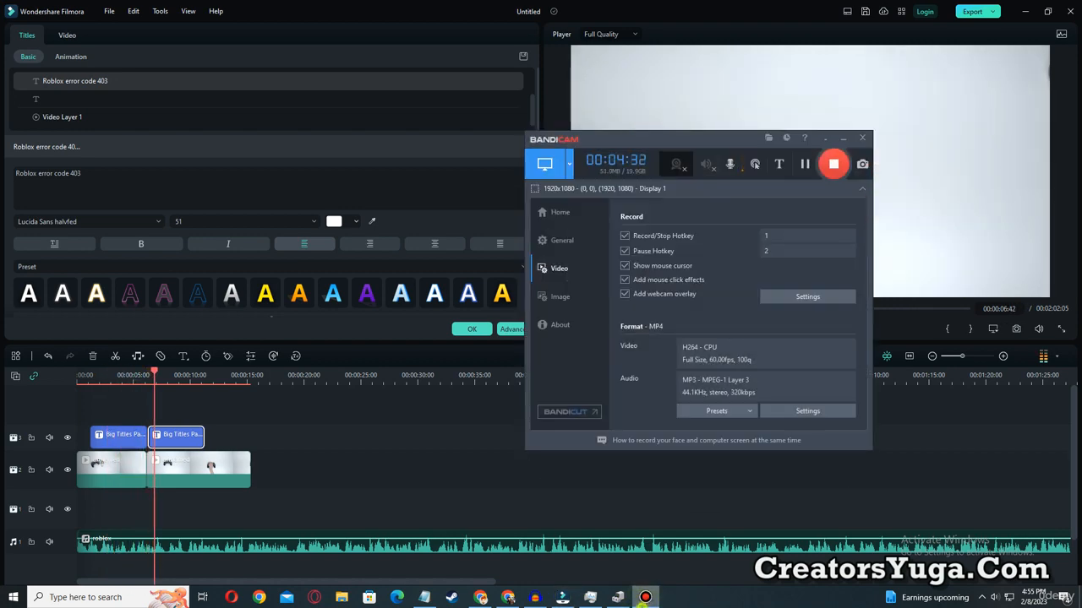
pyautogui.click(646, 598)
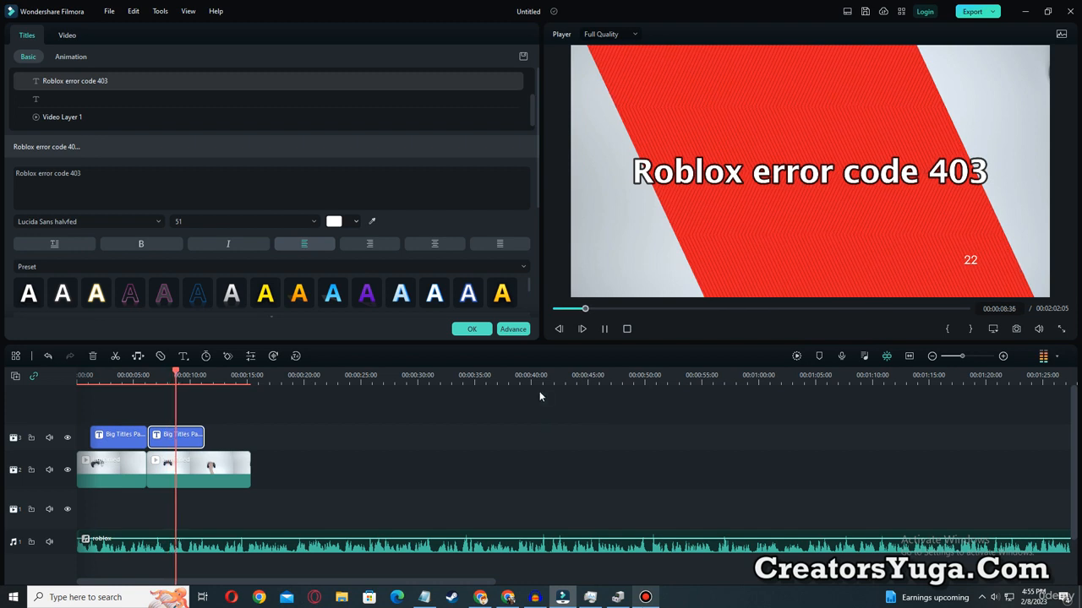
pyautogui.click(605, 330)
# Split the second controller clip at 00:00:11:17, where the second title ends, and delete the remaining part.
pyautogui.click(231, 468)
pyautogui.click(205, 414)
pyautogui.click(217, 475)
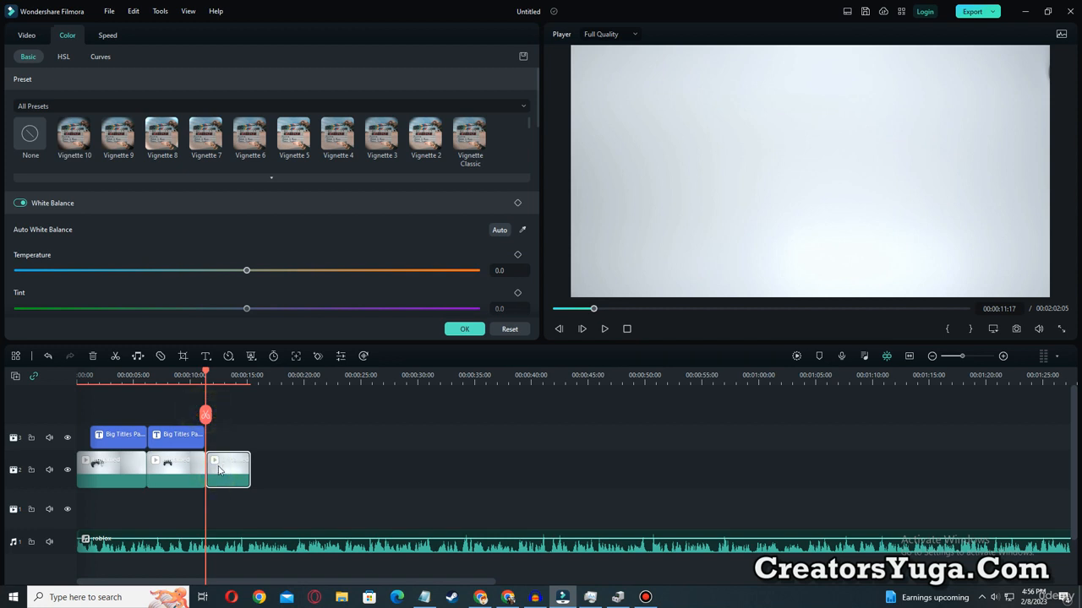
pyautogui.press('Delete')
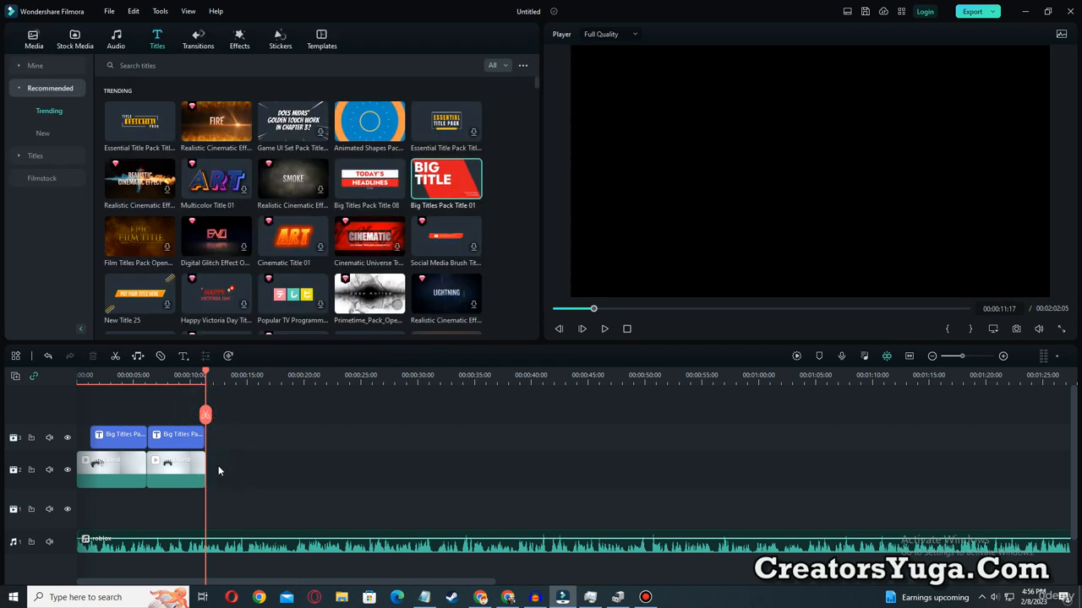
# Place the project image whose name starts with cf981676-55b4-40a4 directly after the second controller clip on the same track.
pyautogui.click(33, 40)
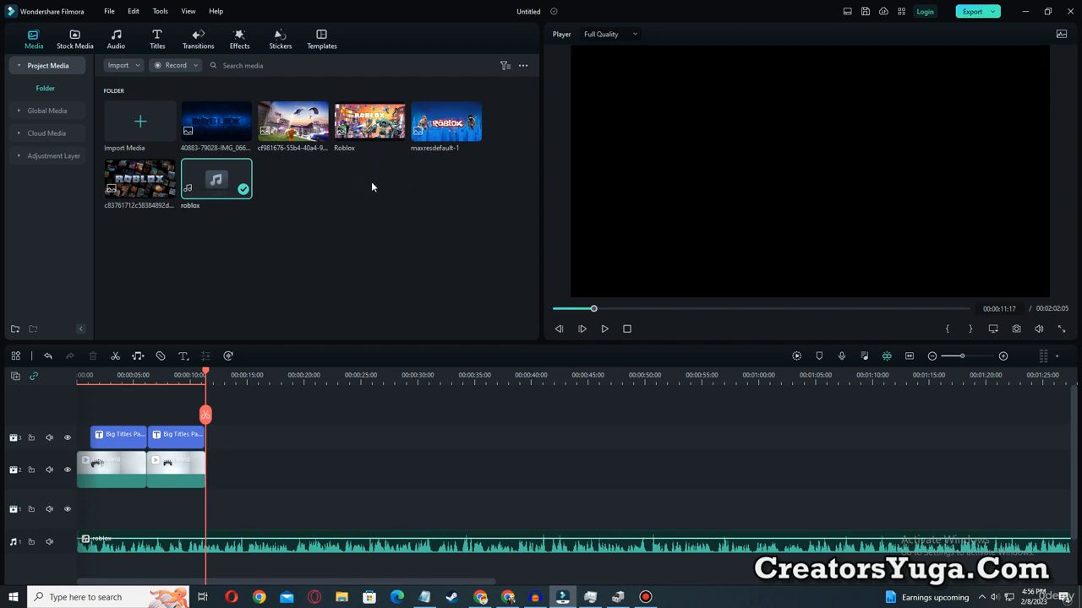
pyautogui.click(282, 139)
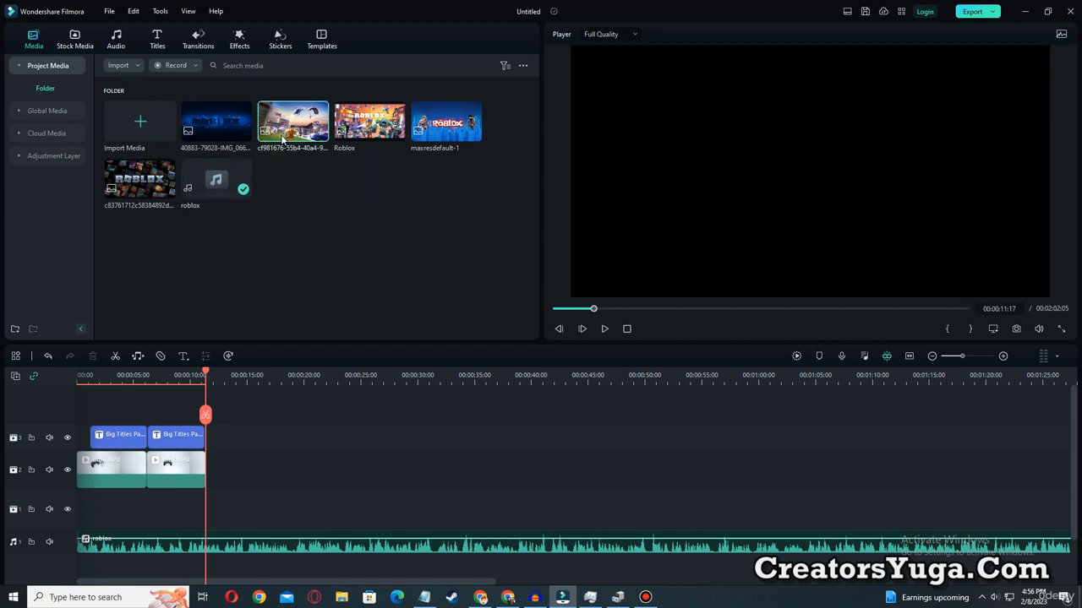
pyautogui.moveTo(282, 140); pyautogui.dragTo(235, 480)
# Preview the change from the second controller clip to the Roblox image, starting at 00:00:10:06.
pyautogui.moveTo(205, 378); pyautogui.dragTo(195, 378)
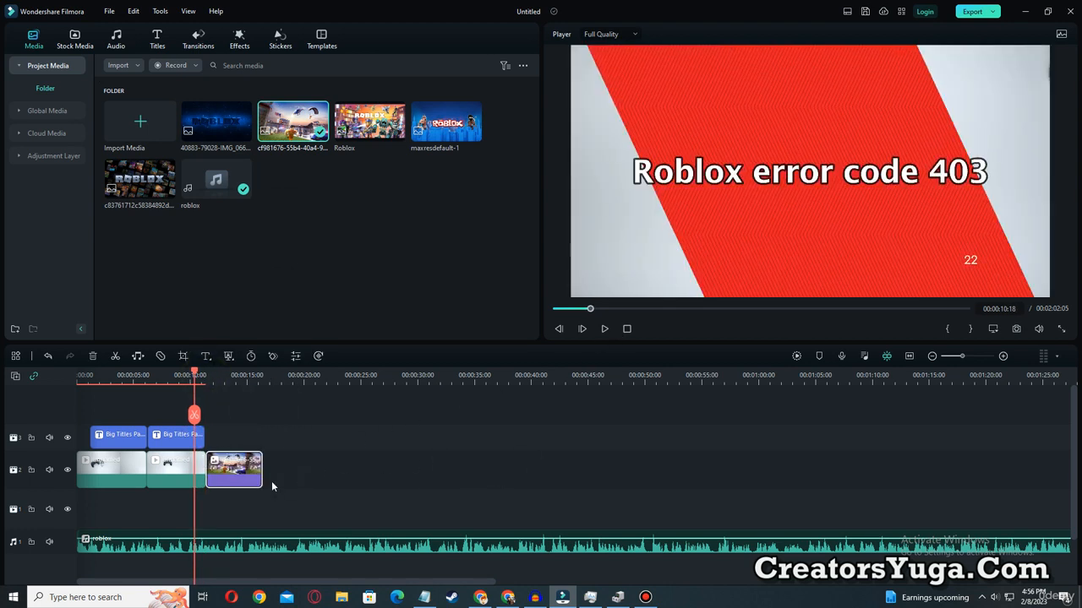
pyautogui.click(191, 474)
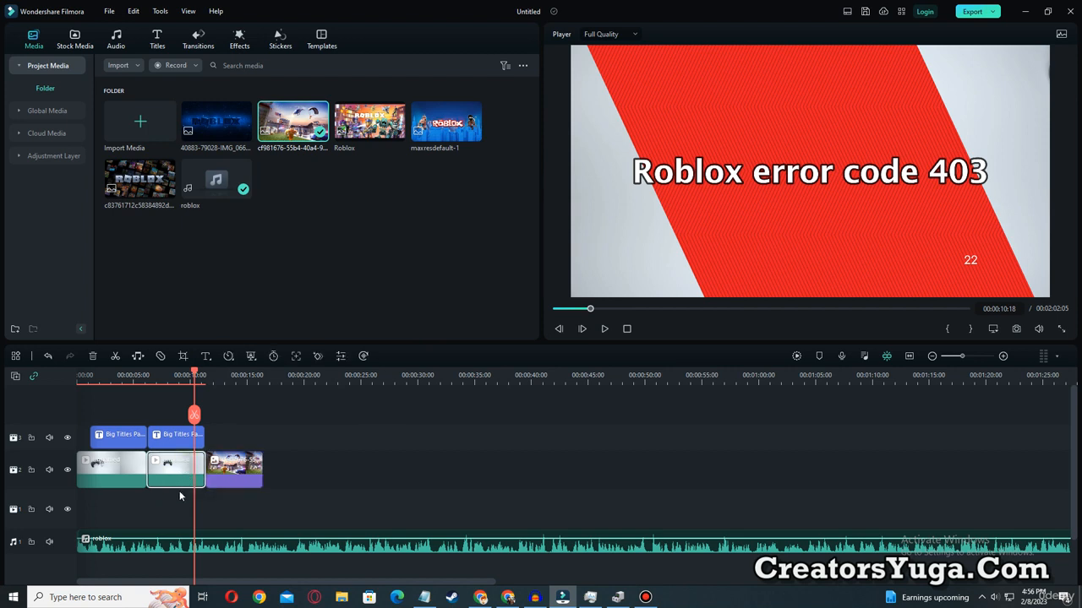
pyautogui.click(227, 469)
pyautogui.moveTo(194, 377); pyautogui.dragTo(191, 376)
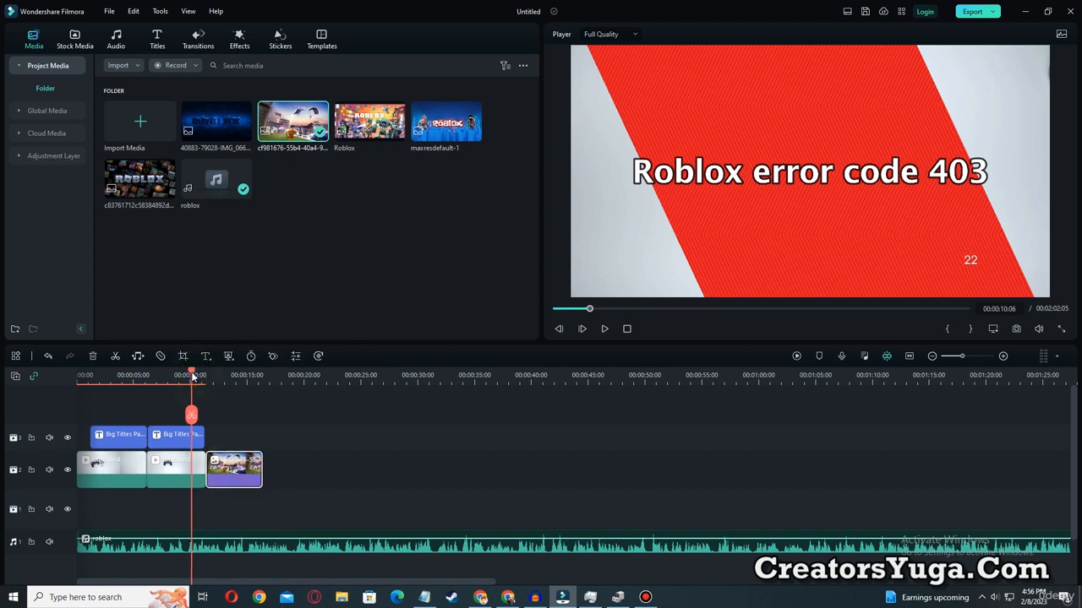
pyautogui.click(605, 330)
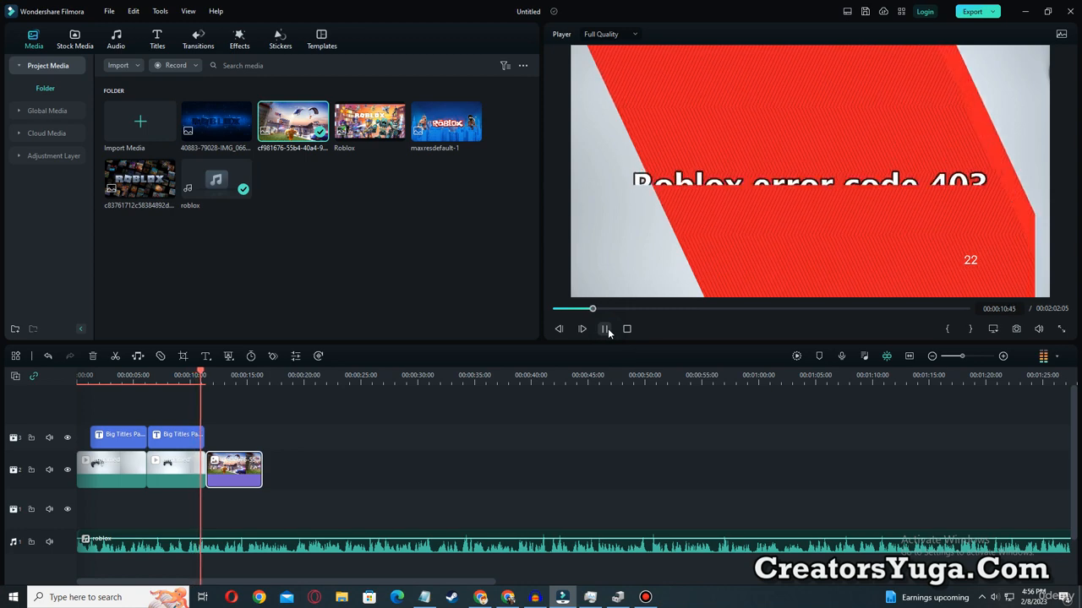
# Stop the preview and add the Linear 10 transition between the second controller clip and the Roblox image clip.
pyautogui.click(605, 330)
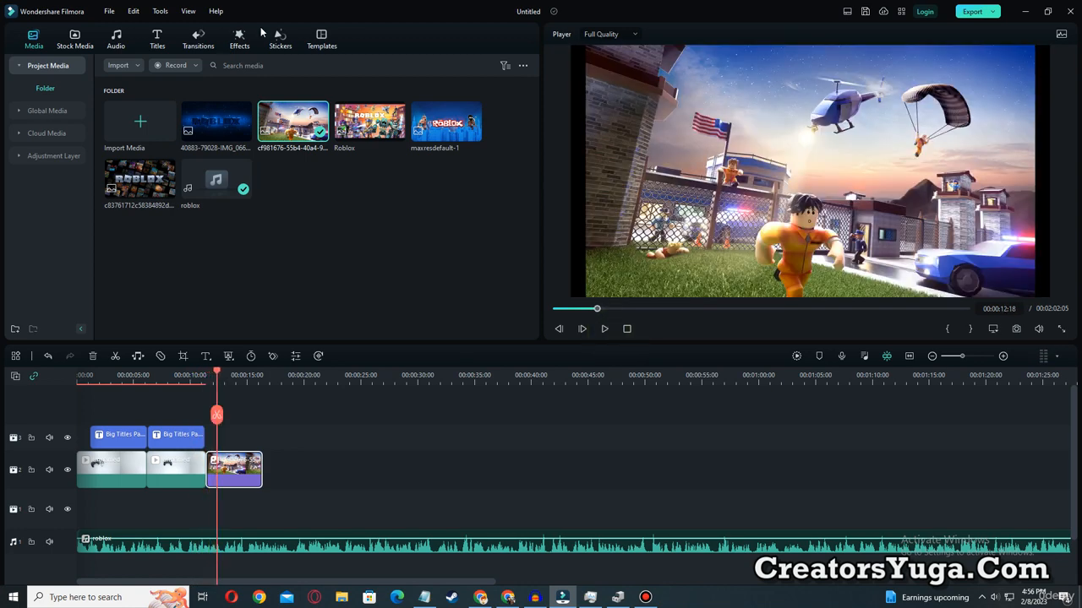
pyautogui.click(200, 39)
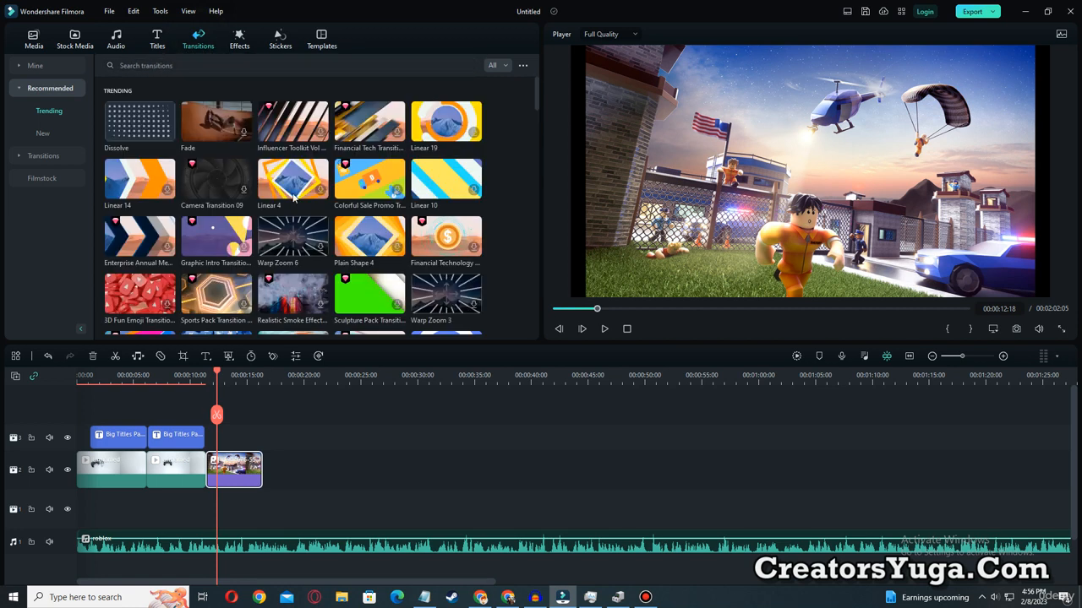
pyautogui.click(436, 196)
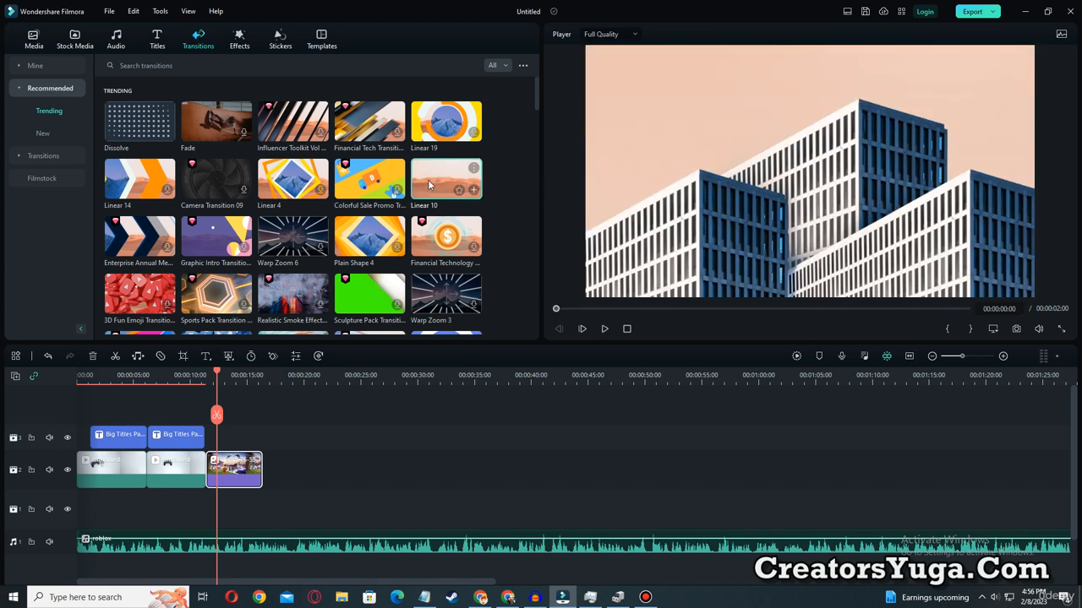
pyautogui.moveTo(431, 182); pyautogui.dragTo(204, 470)
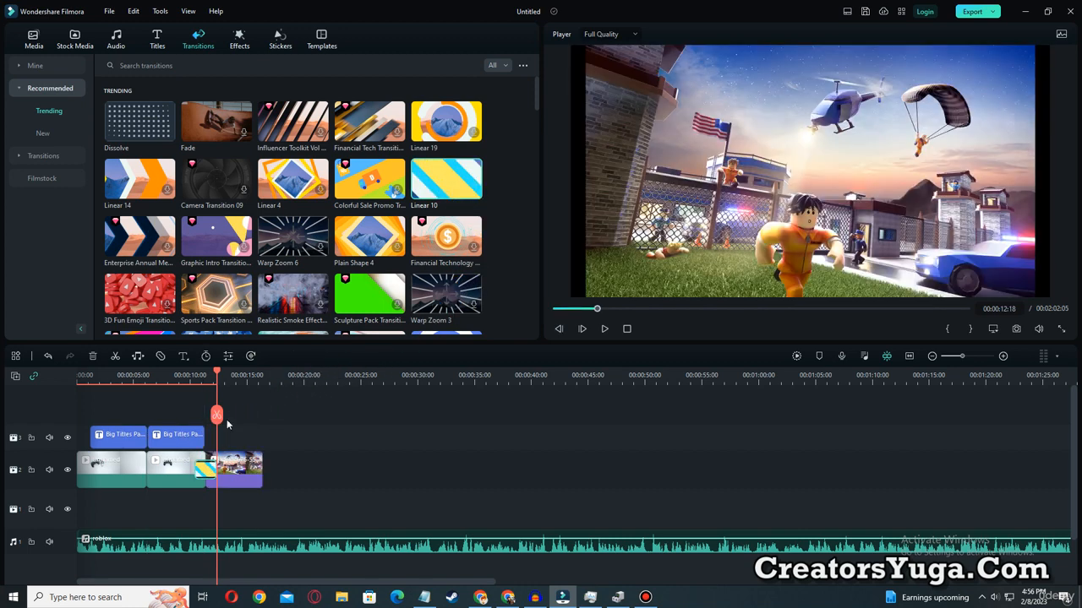
# Preview the Linear 10 transition twice, starting first from 00:00:09:21 and again from just before the transition.
pyautogui.moveTo(218, 378); pyautogui.dragTo(183, 378)
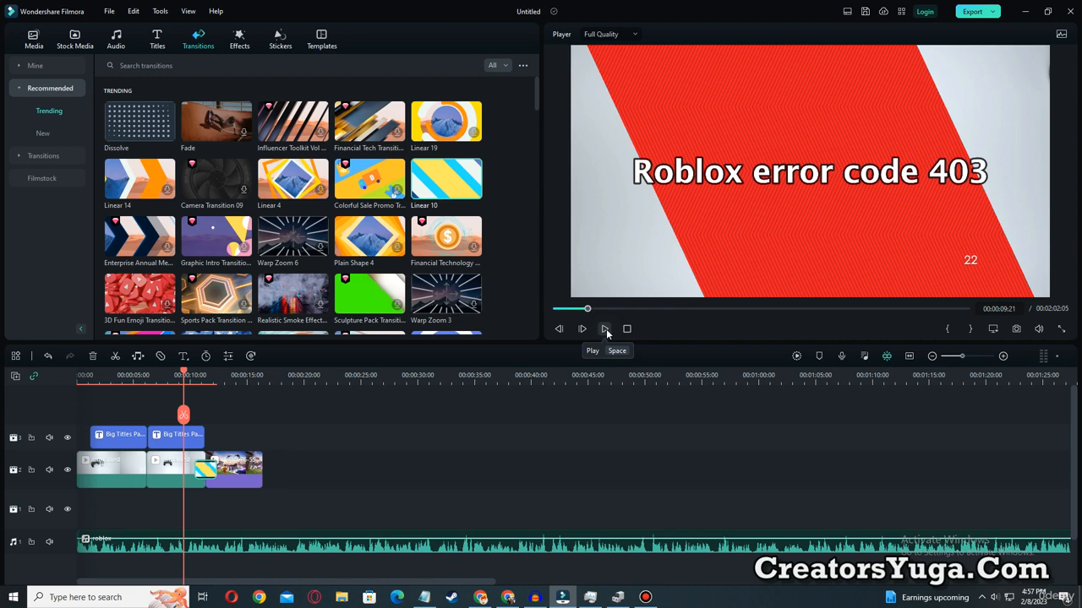
pyautogui.click(606, 329)
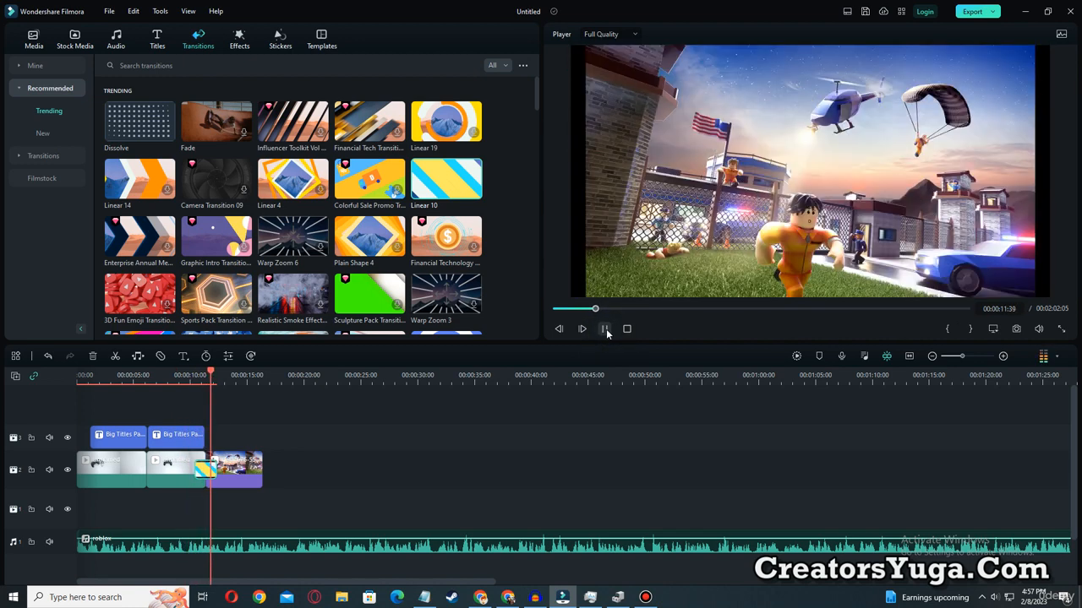
pyautogui.click(605, 329)
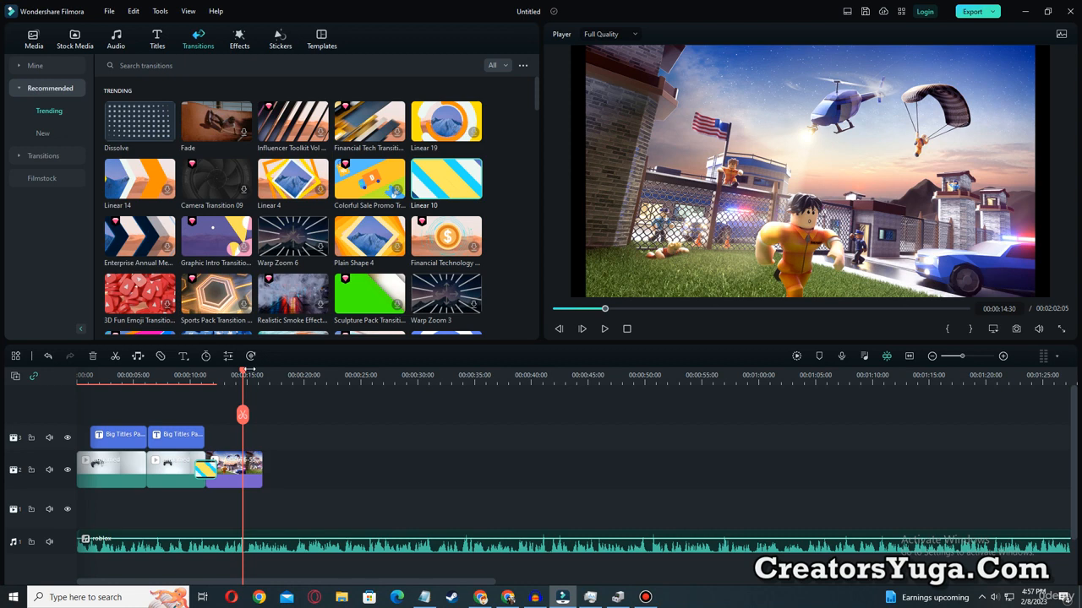
pyautogui.moveTo(243, 372); pyautogui.dragTo(196, 373)
pyautogui.click(605, 329)
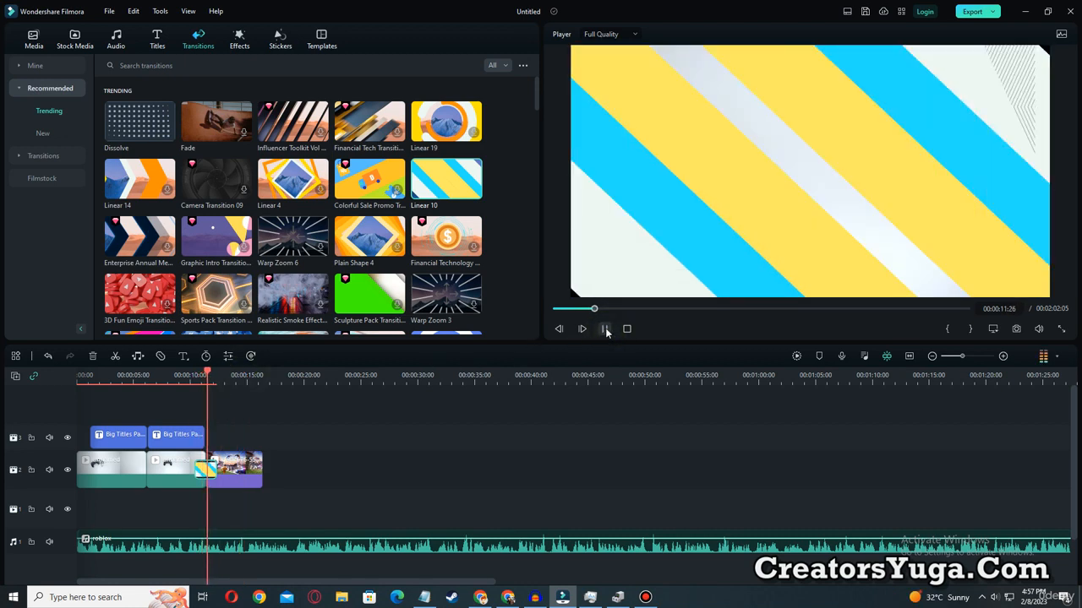
pyautogui.click(605, 329)
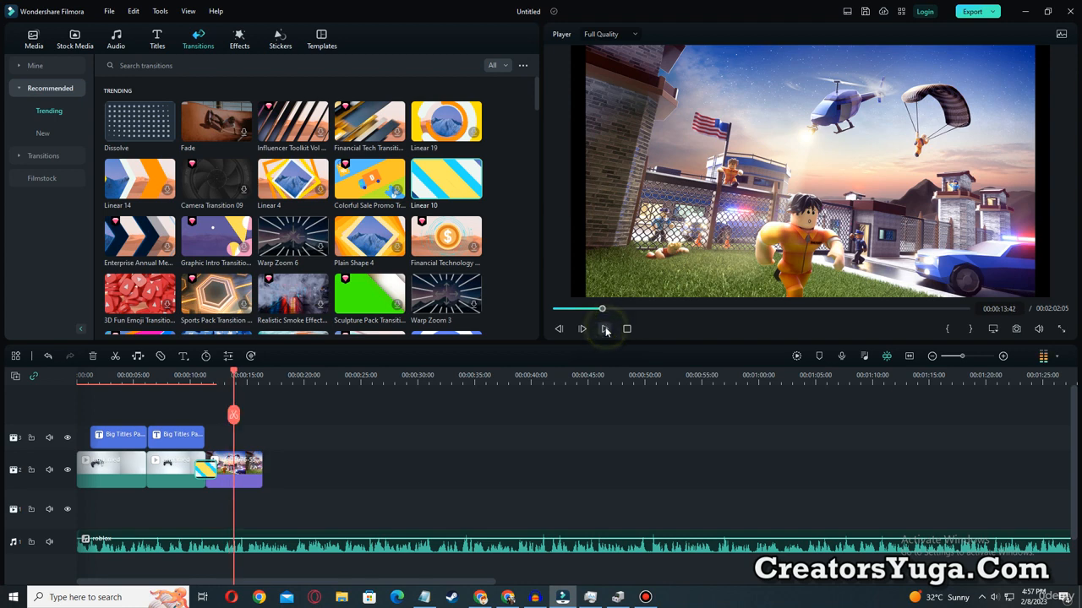
# Lengthen the Roblox image clip after the controller clips to 00:00:10:10 and open its Crop and Zoom settings.
pyautogui.moveTo(258, 466); pyautogui.dragTo(321, 470)
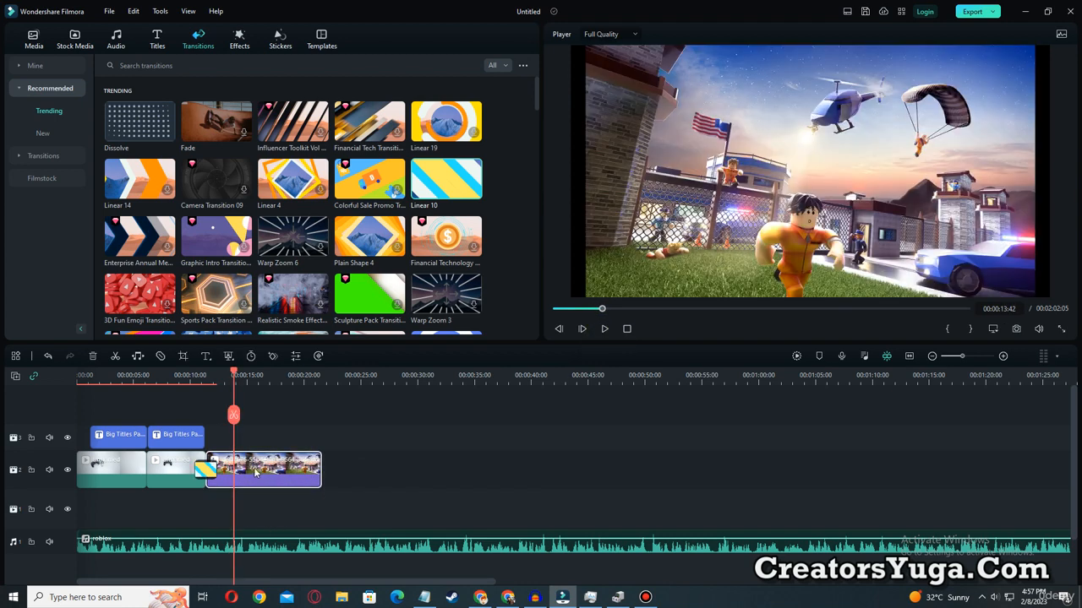
pyautogui.rightClick(255, 472)
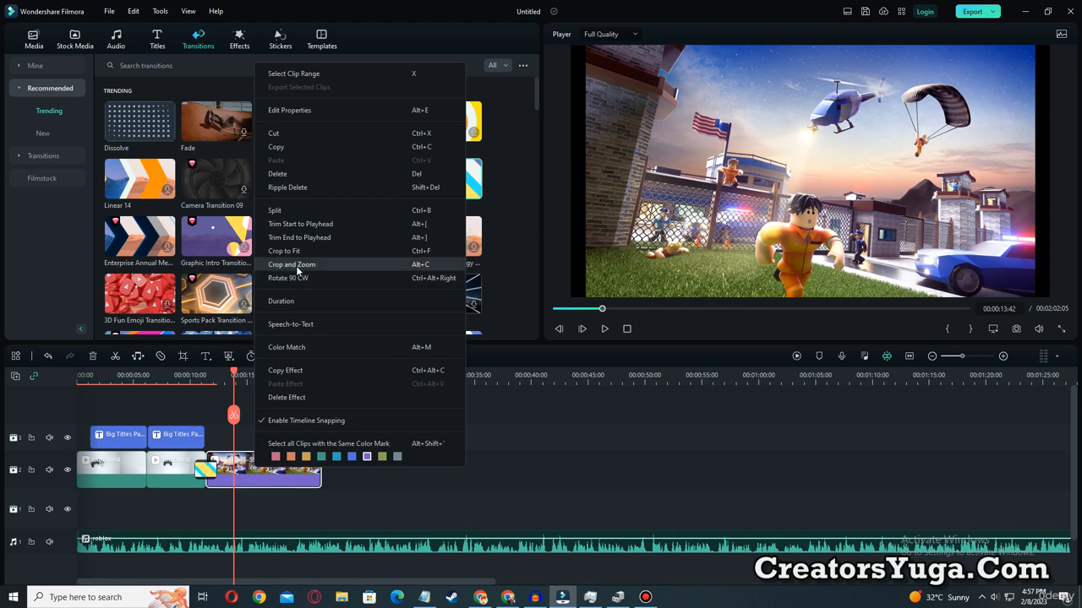
pyautogui.click(291, 264)
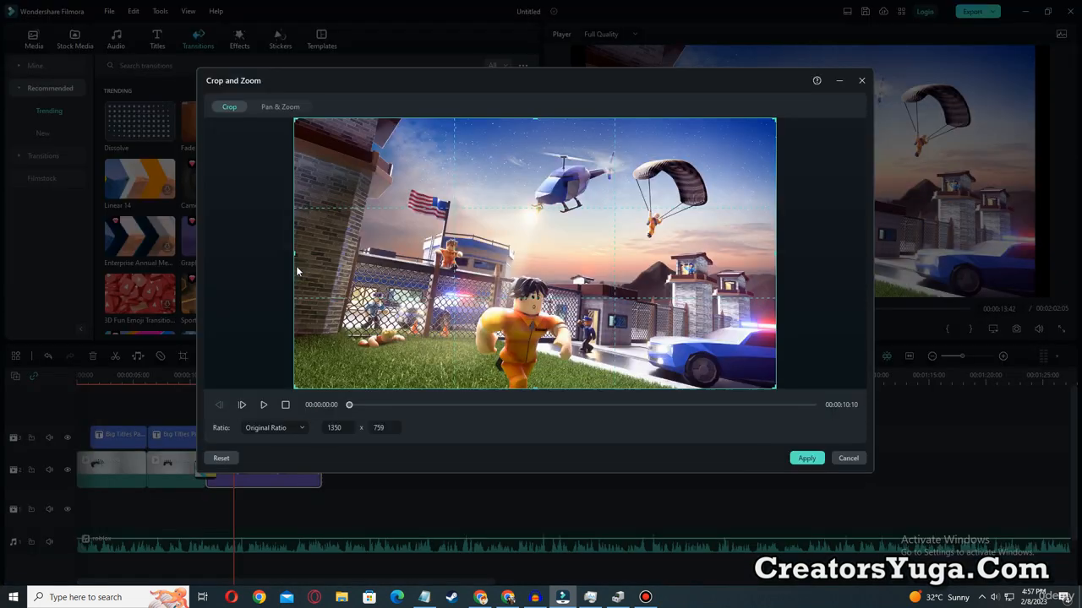
# Try the 16:9, 3:4 and original crop ratios on the image and settle on 16:9.
pyautogui.click(291, 428)
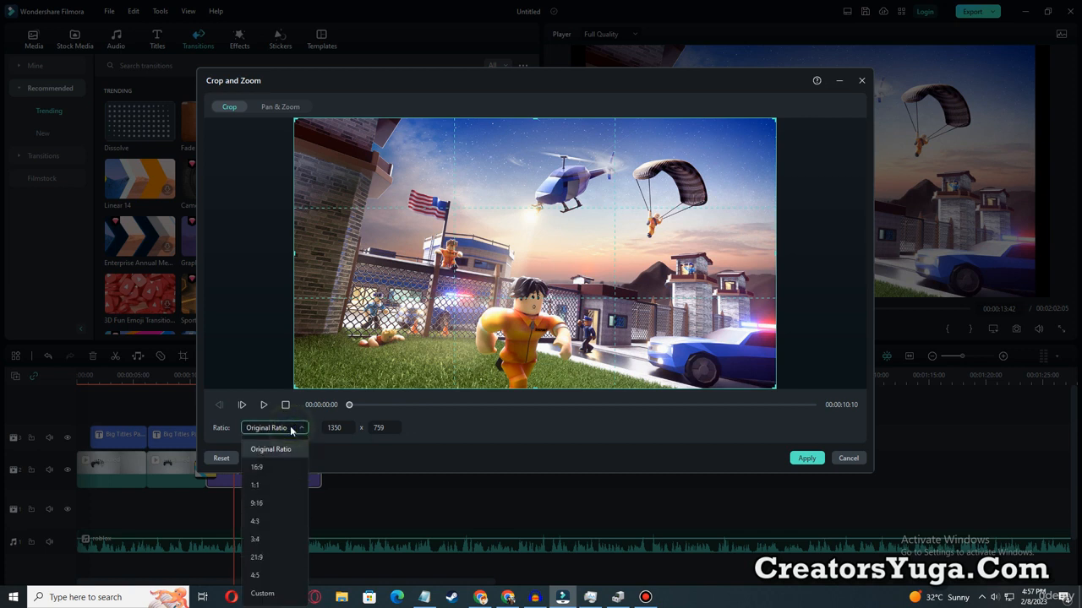
pyautogui.click(257, 468)
pyautogui.click(252, 150)
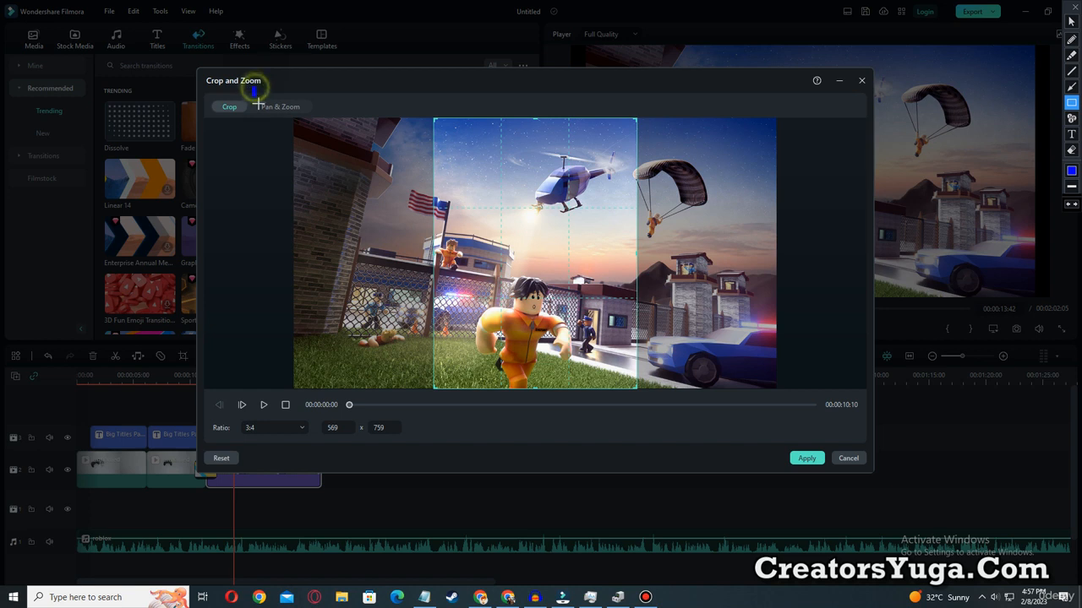
pyautogui.moveTo(255, 88); pyautogui.dragTo(312, 115)
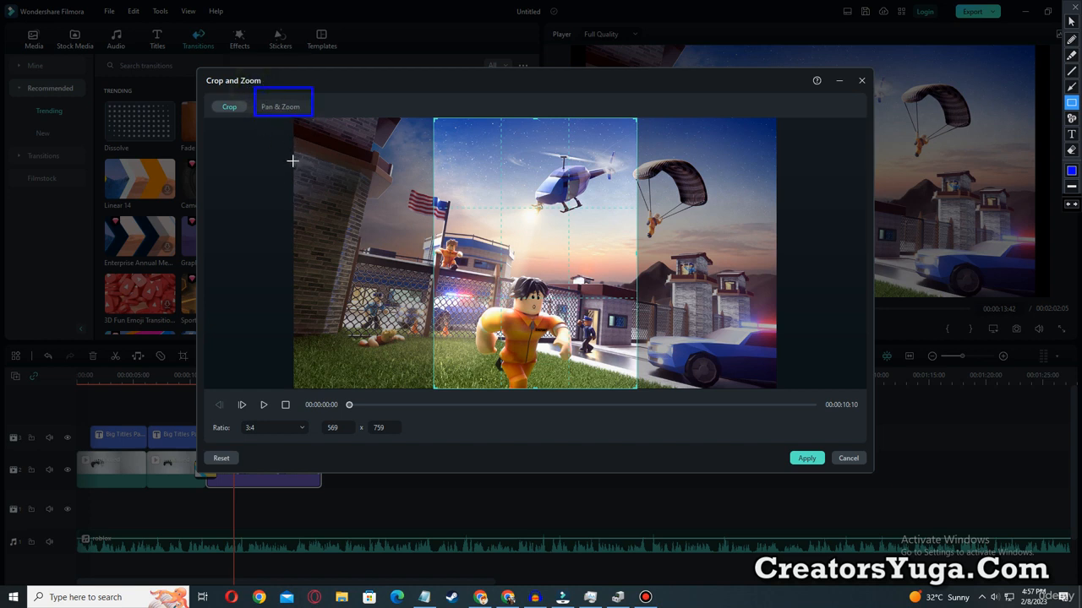
pyautogui.click(267, 427)
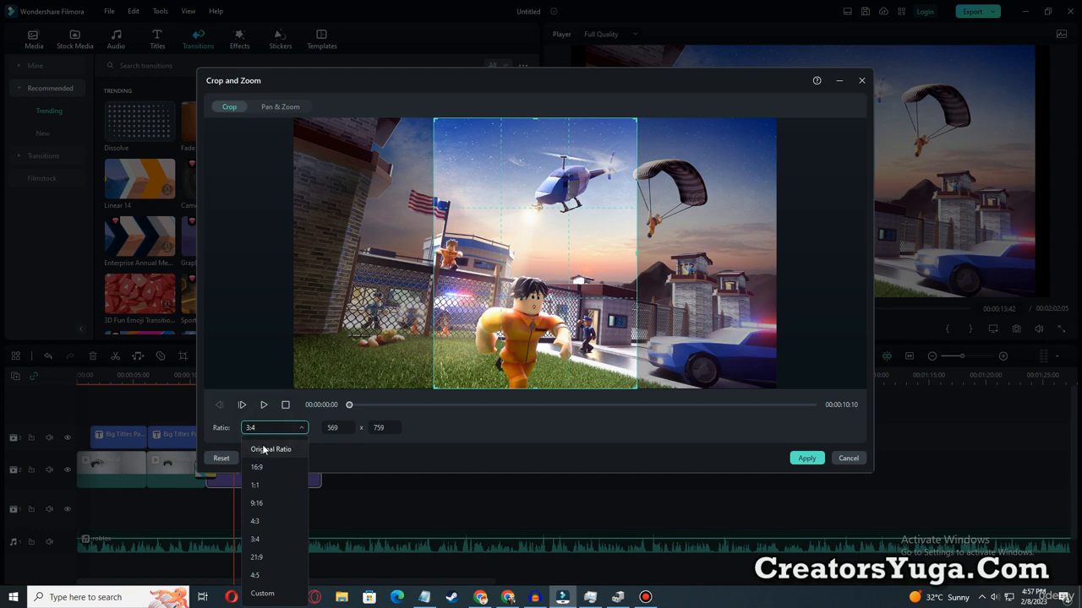
pyautogui.click(262, 449)
pyautogui.click(272, 427)
pyautogui.click(270, 462)
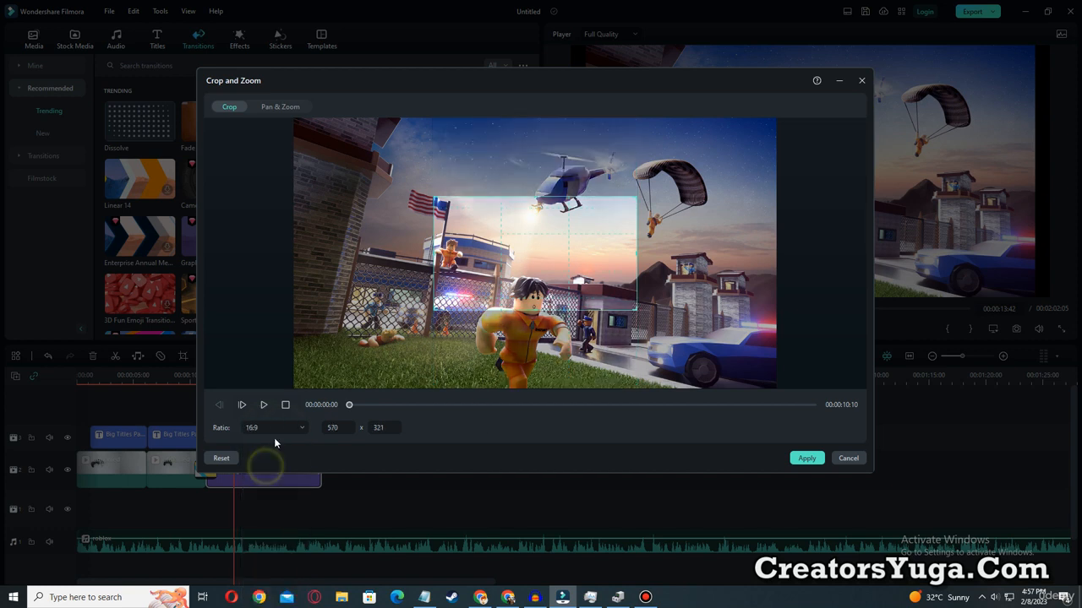
# Apply a Pan & Zoom with a start frame of about 1241 x 698 and an end frame of about 1021 x 574.
pyautogui.click(293, 107)
pyautogui.click(563, 287)
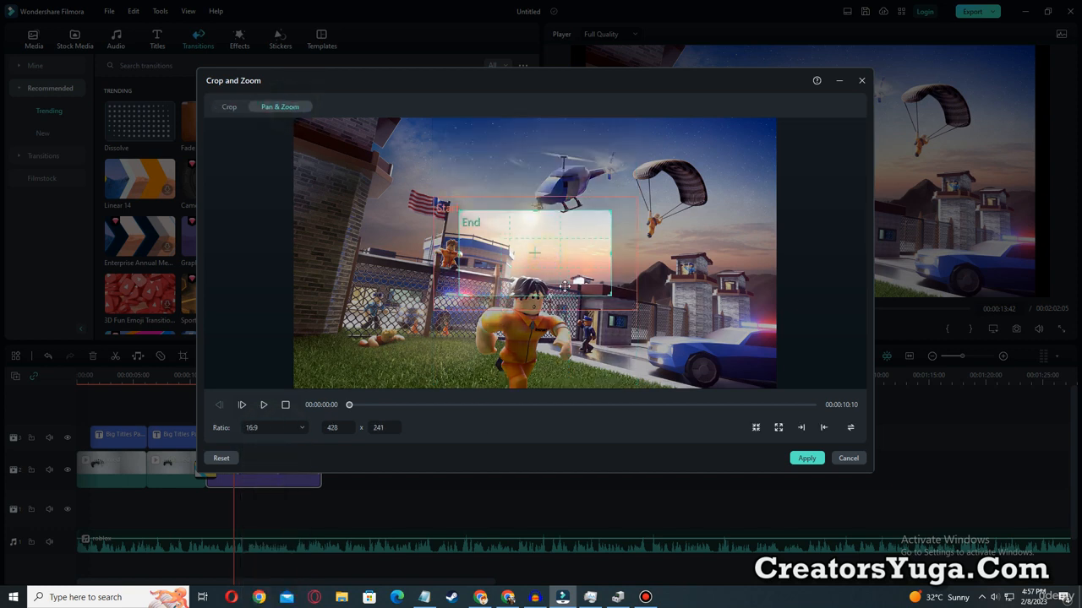
pyautogui.moveTo(624, 295); pyautogui.dragTo(744, 363)
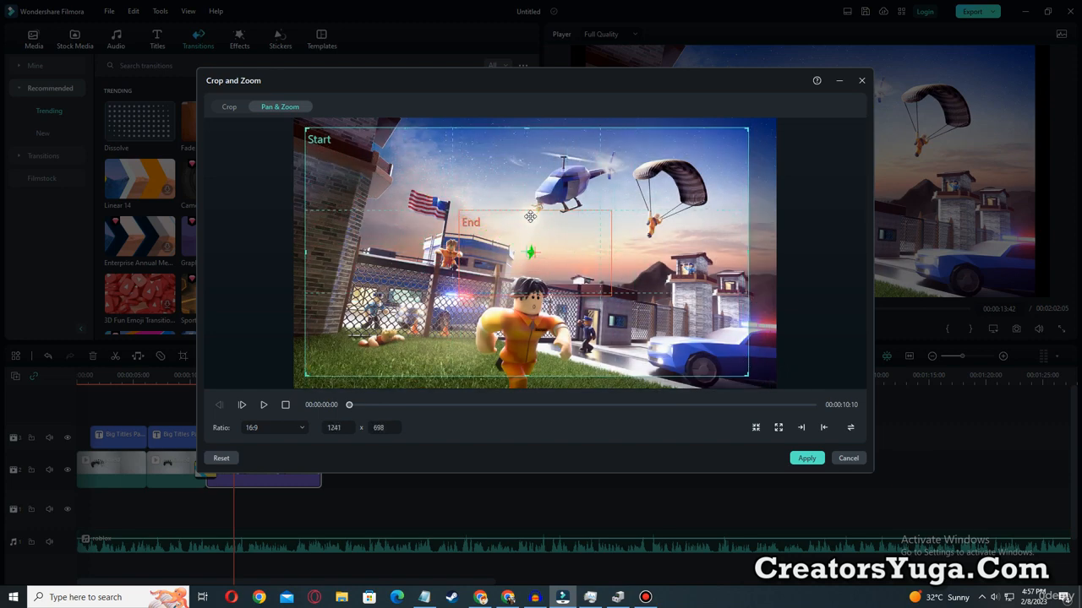
pyautogui.moveTo(564, 249); pyautogui.dragTo(436, 189)
pyautogui.moveTo(476, 230); pyautogui.dragTo(696, 359)
pyautogui.moveTo(575, 271)
pyautogui.mouseDown()
pyautogui.moveTo(602, 275)
pyautogui.moveTo(590, 274)
pyautogui.mouseUp()
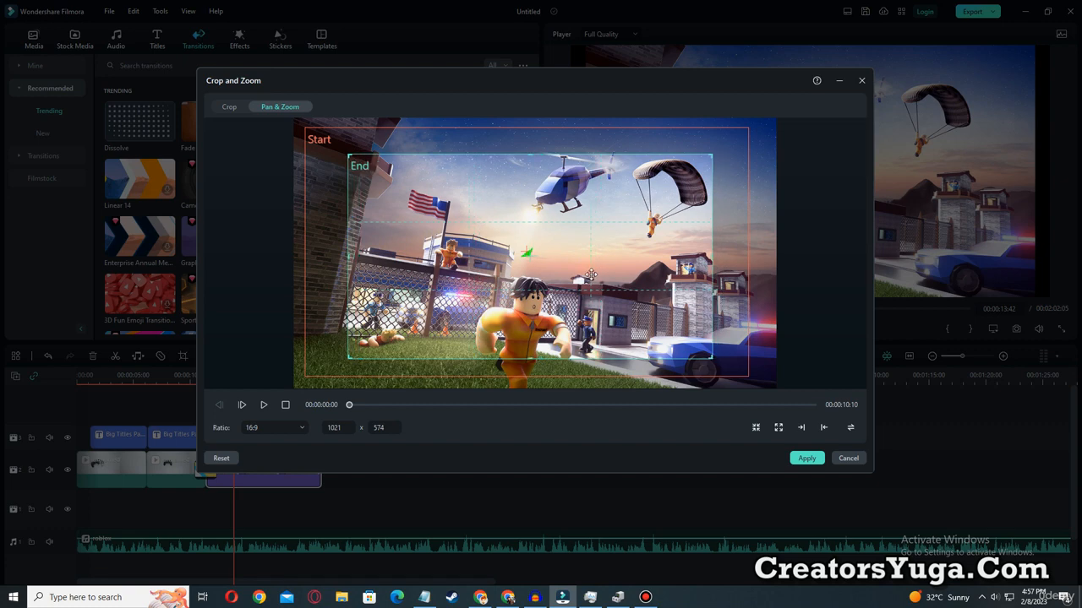
pyautogui.click(805, 458)
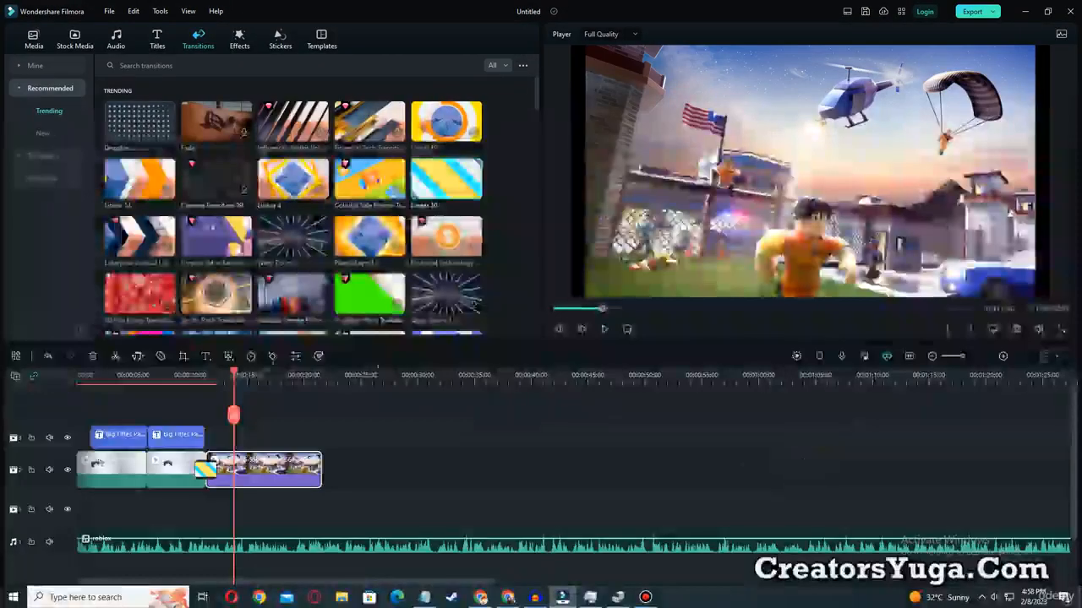
# Preview the transition and the image's zoom animation from 00:00:10:35 and pause at 00:00:20:49.
pyautogui.click(199, 377)
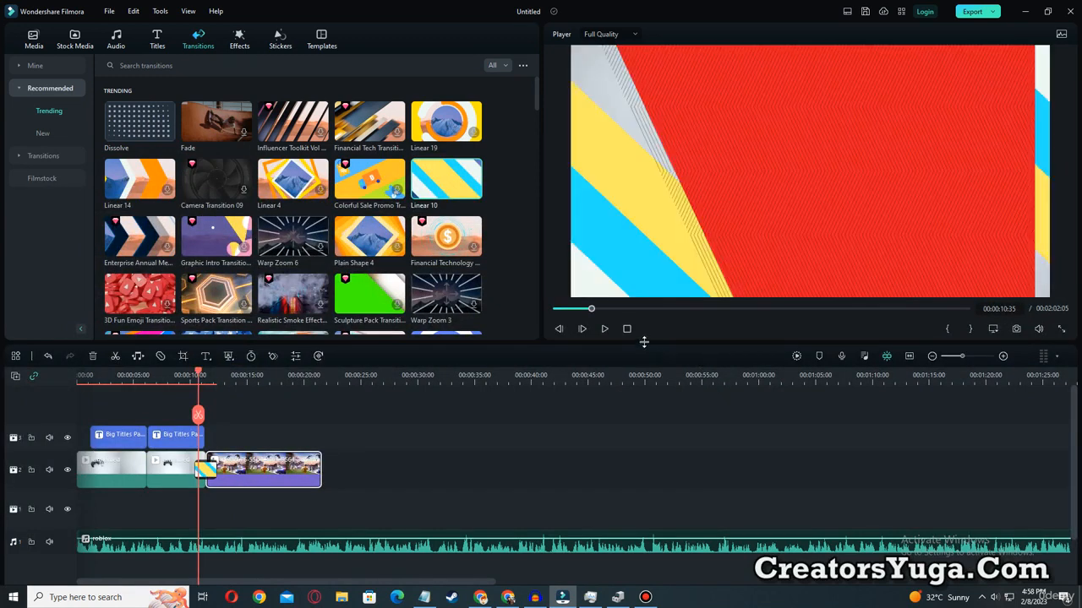
pyautogui.click(604, 329)
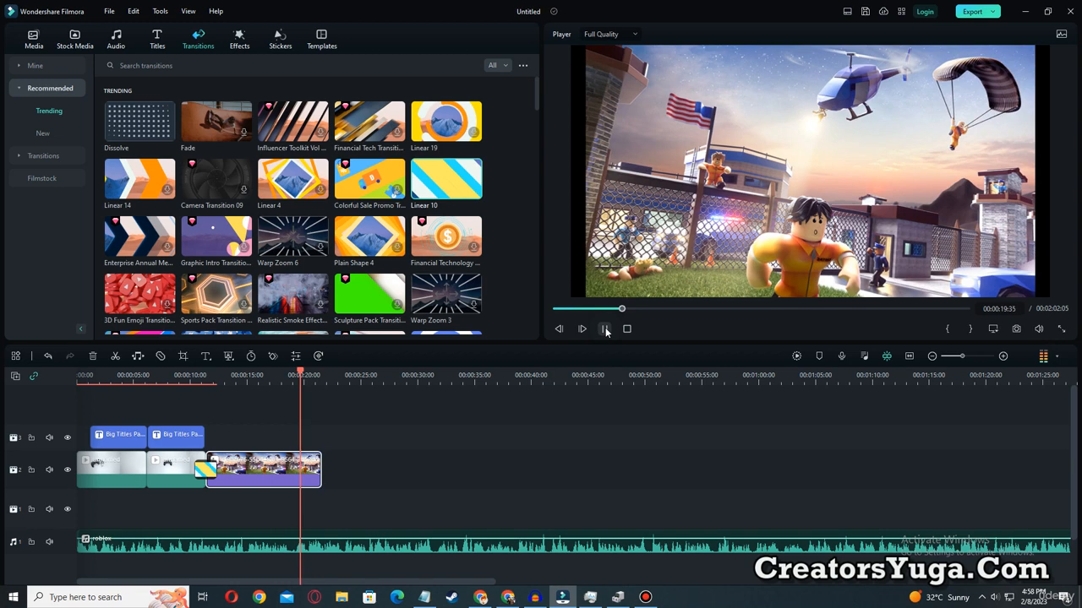
pyautogui.click(605, 329)
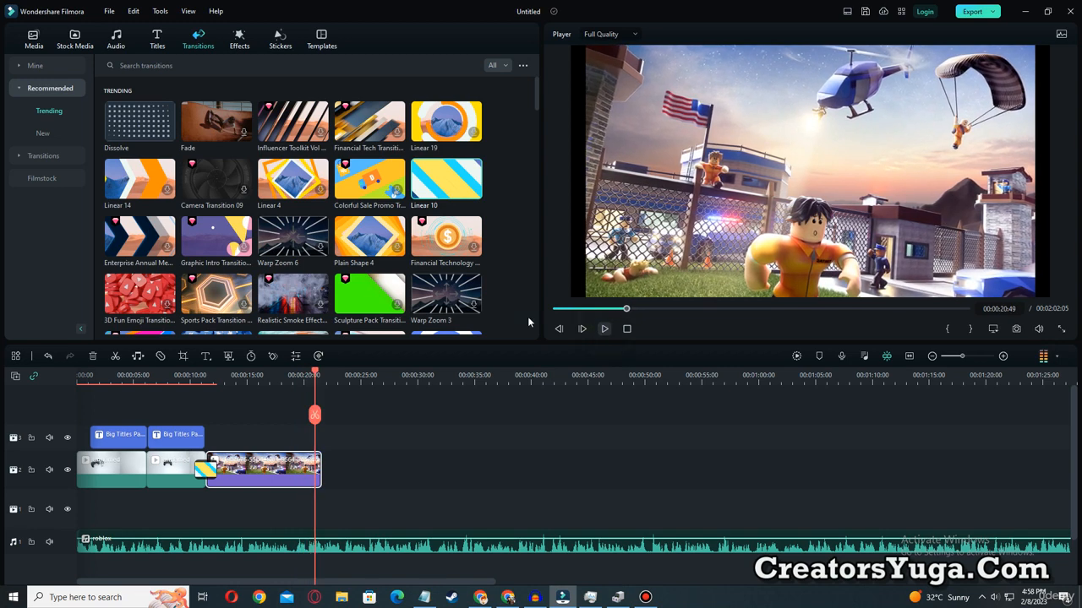
# Place the project image named Roblox directly after the zoomed image clip and add the Linear 9 transition between them.
pyautogui.click(34, 39)
pyautogui.moveTo(364, 133); pyautogui.dragTo(456, 471)
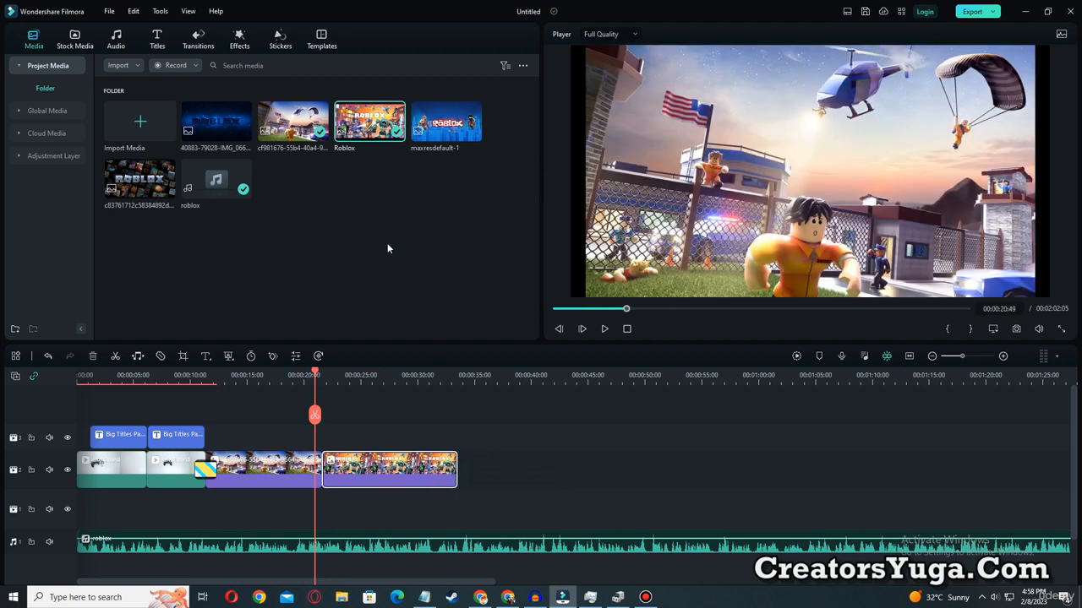
pyautogui.click(199, 36)
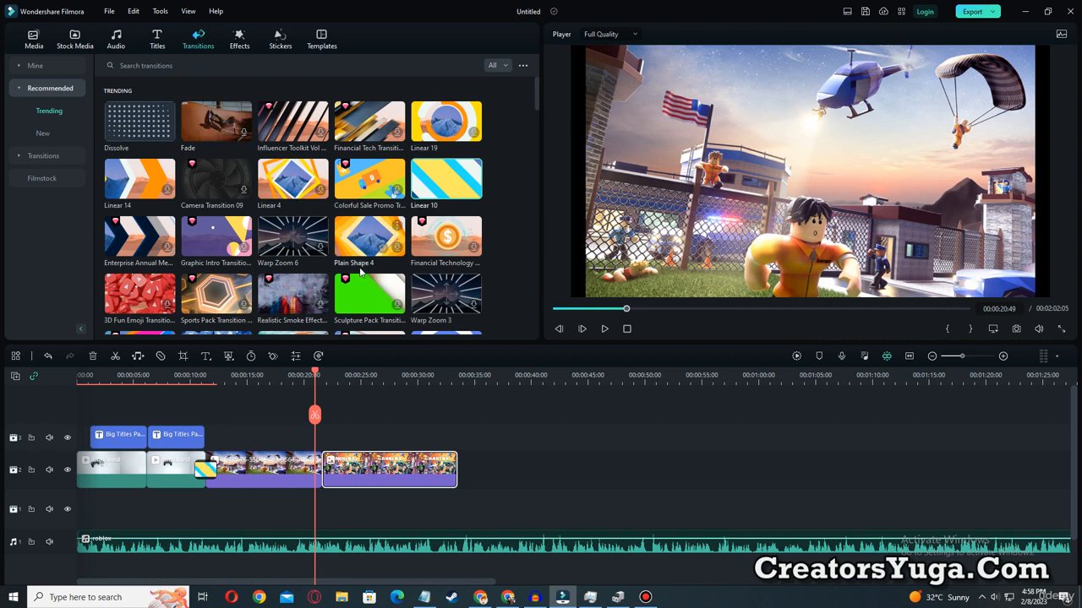
pyautogui.scroll(-3, 255, 251)
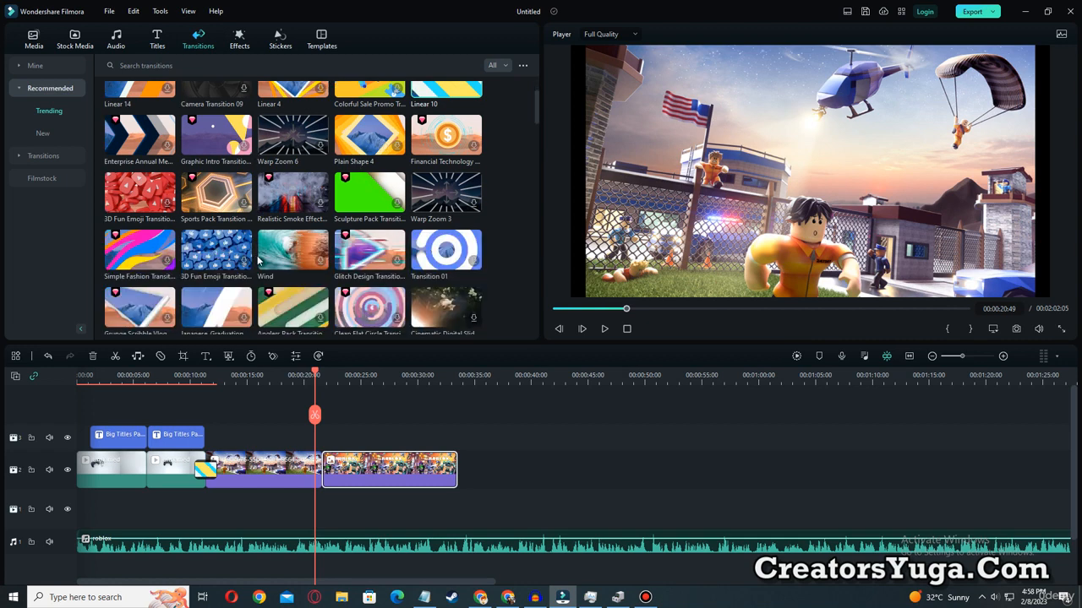
pyautogui.scroll(-2, 263, 263)
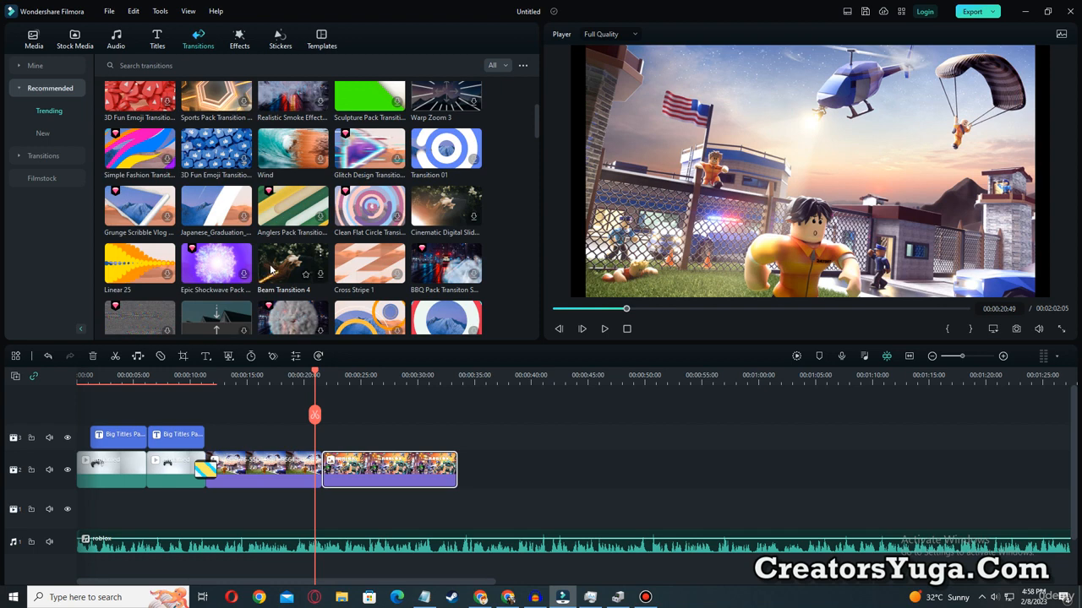
pyautogui.scroll(-2, 271, 269)
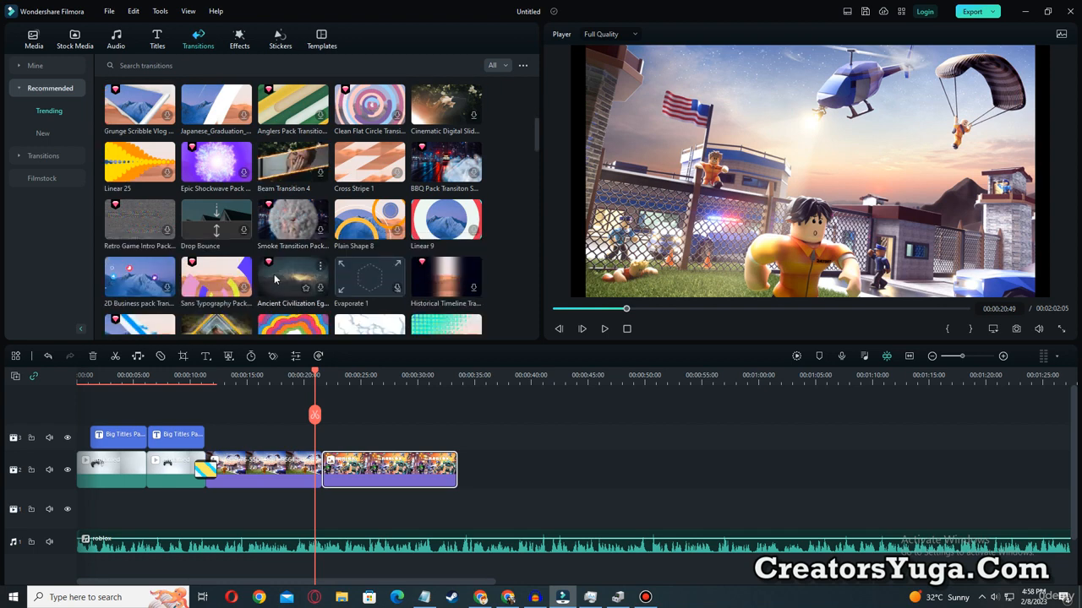
pyautogui.click(443, 230)
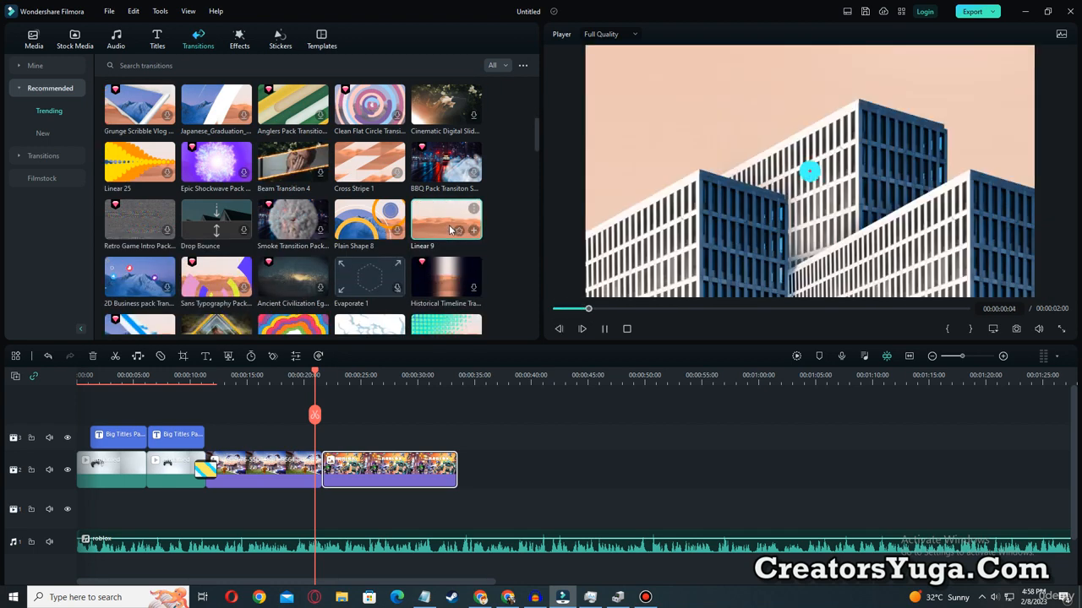
pyautogui.moveTo(439, 230); pyautogui.dragTo(321, 470)
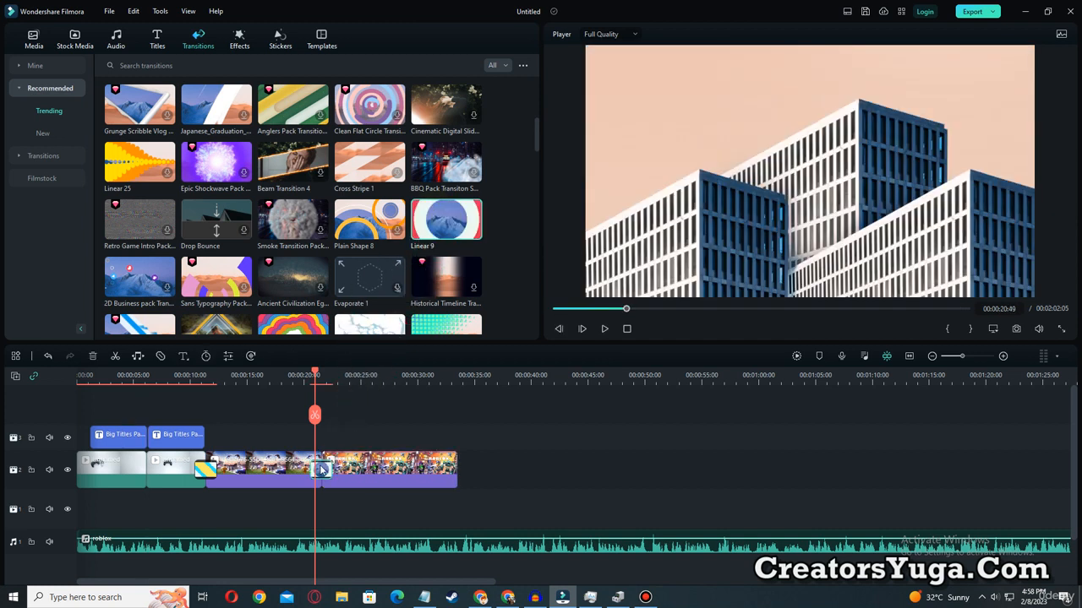
# Preview the Linear 9 transition from 00:00:19:14 and pause at 00:00:25:10.
pyautogui.moveTo(315, 375); pyautogui.dragTo(296, 375)
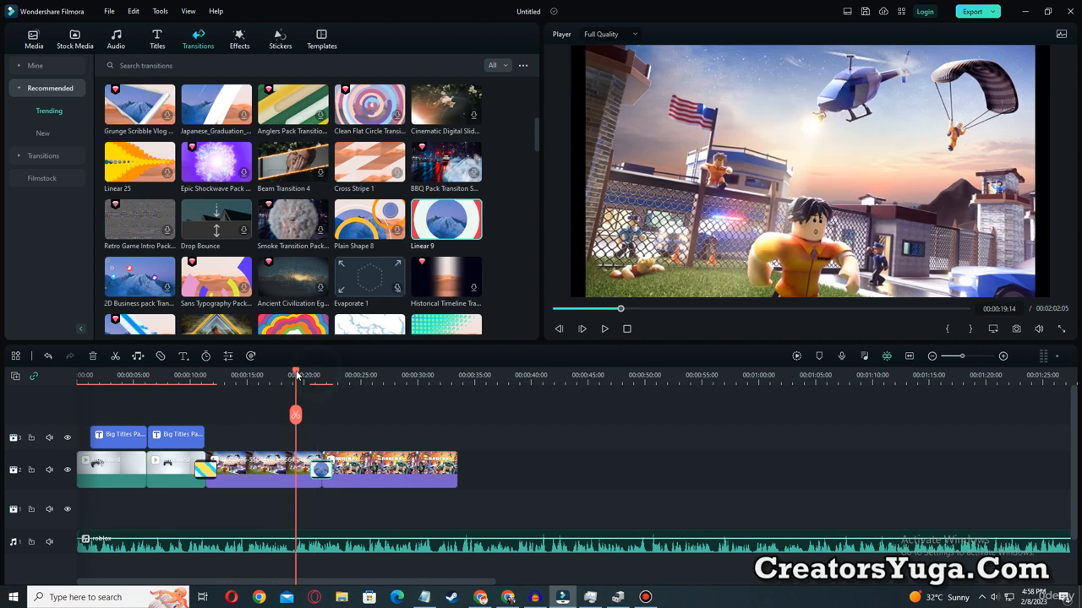
pyautogui.click(603, 329)
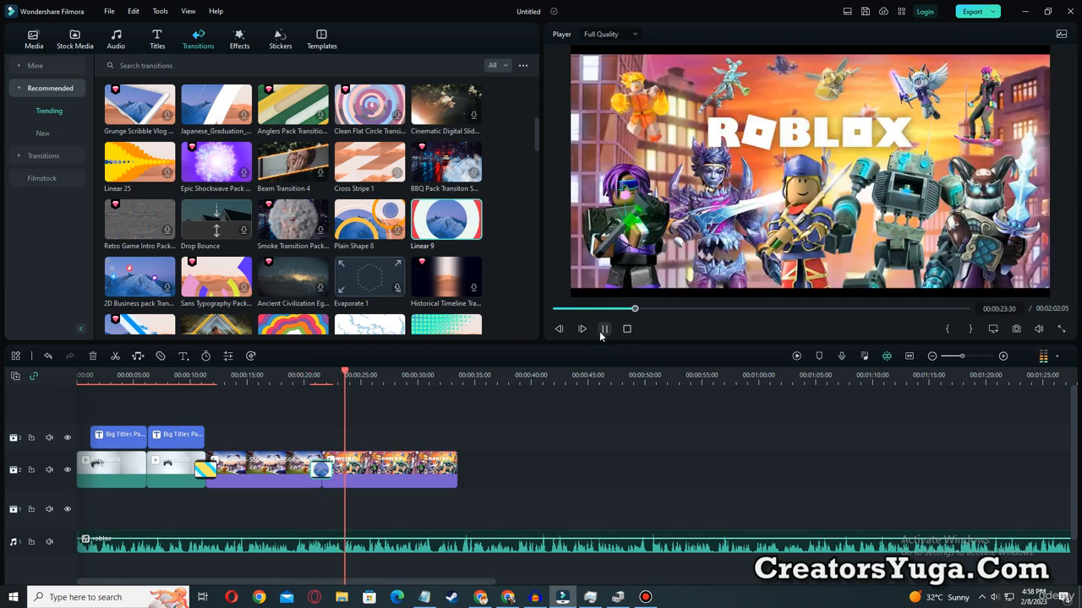
pyautogui.click(603, 329)
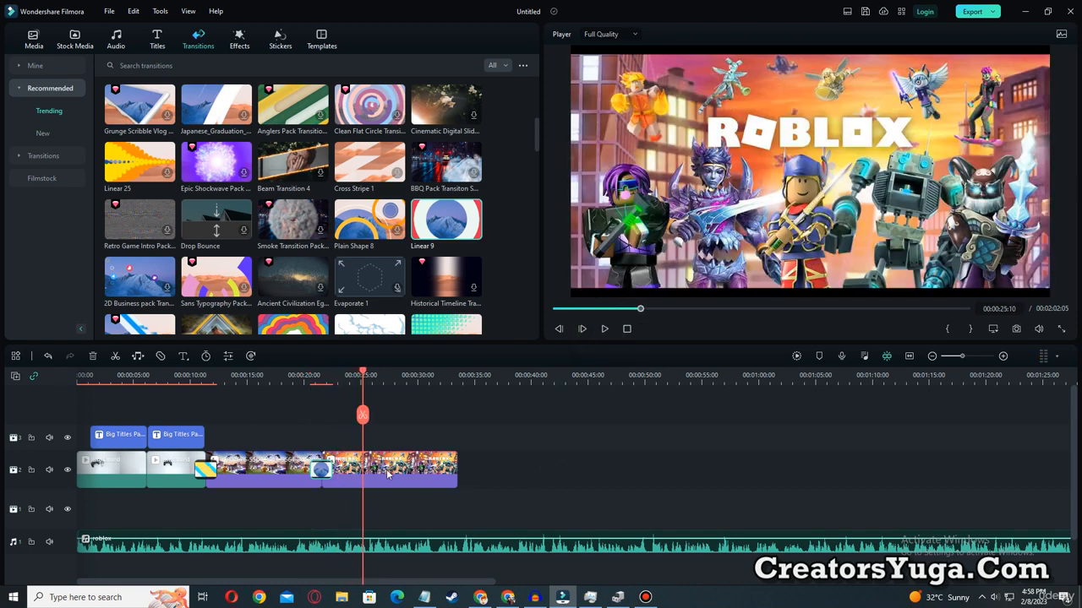
# Start a Pan & Zoom on the last Roblox image clip and shrink its start frame into the picture's lower-left corner.
pyautogui.click(393, 471)
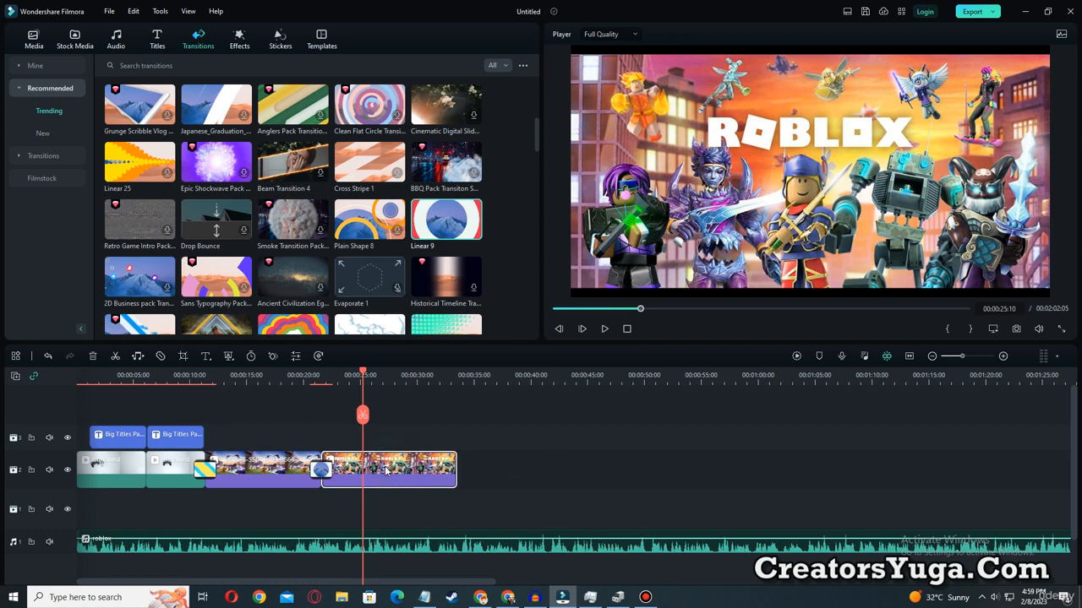
pyautogui.rightClick(387, 472)
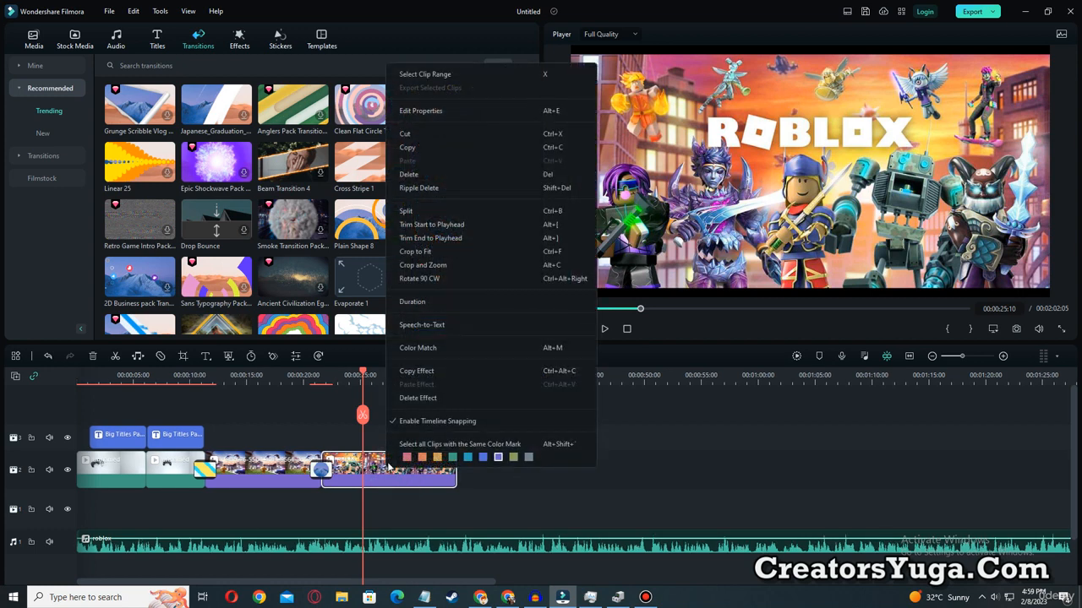
pyautogui.click(422, 264)
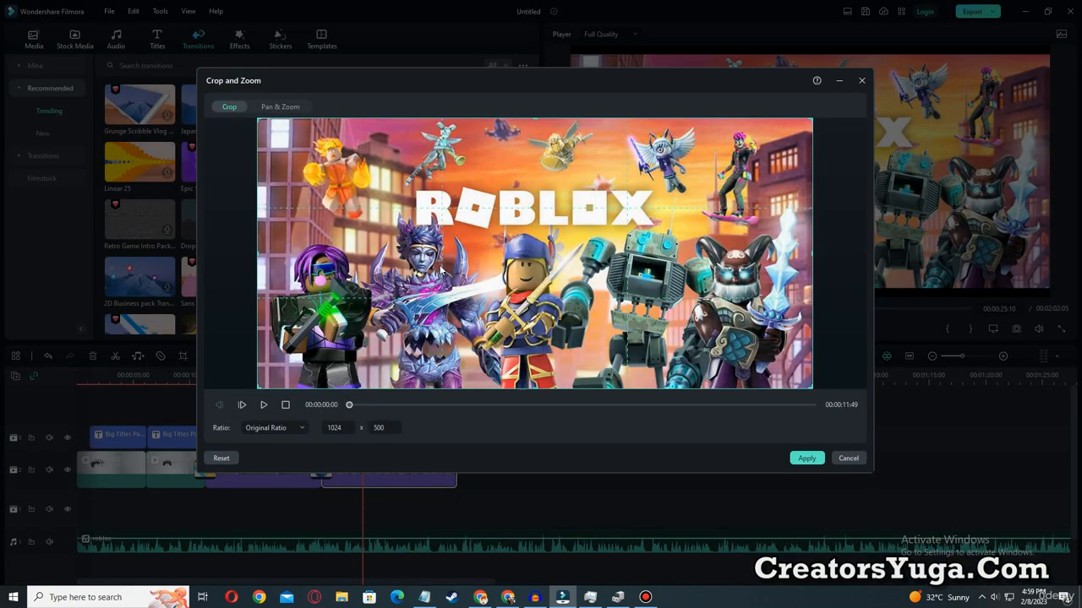
pyautogui.click(283, 104)
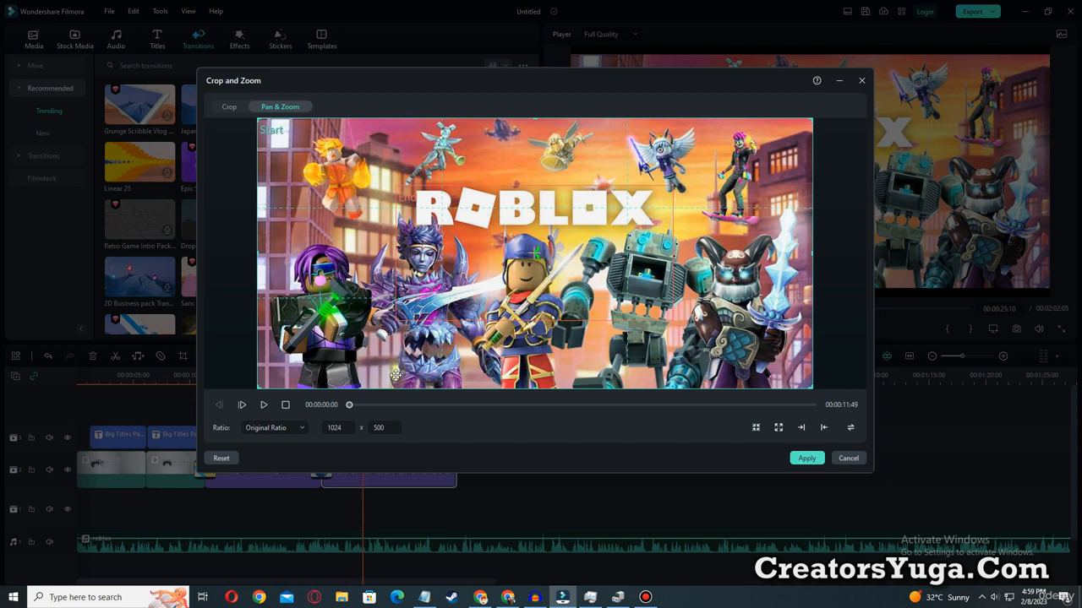
pyautogui.click(463, 285)
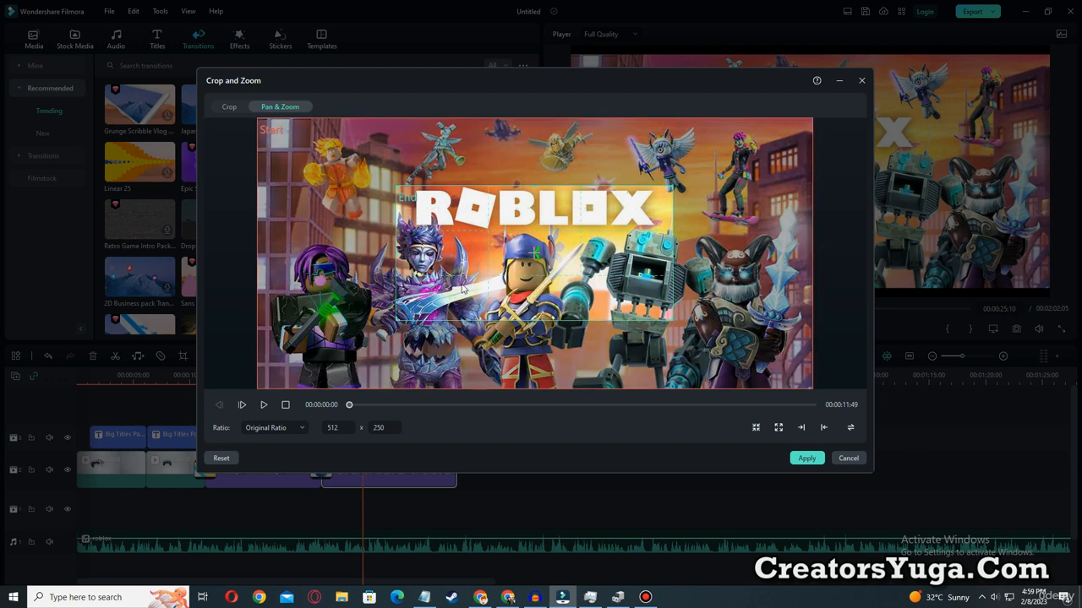
pyautogui.click(301, 169)
pyautogui.moveTo(810, 122); pyautogui.dragTo(494, 273)
# Enlarge the end frame to about 605 x 295, and raise the start frame along the picture's left edge, enlarging it to about 625 x 305.
pyautogui.click(587, 221)
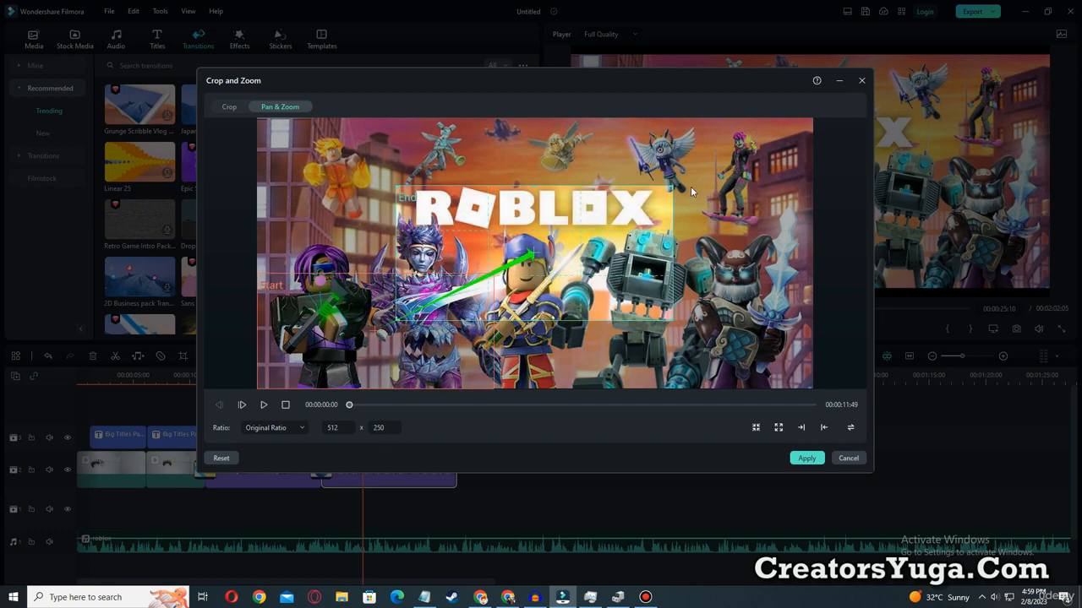
pyautogui.moveTo(672, 187); pyautogui.dragTo(725, 159)
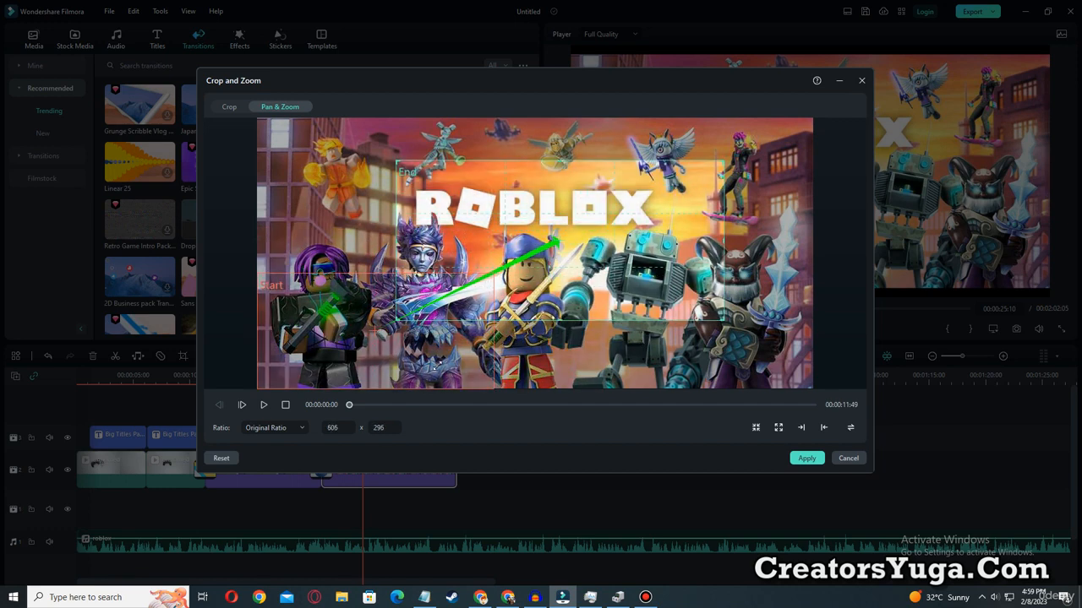
pyautogui.click(335, 322)
pyautogui.moveTo(335, 322); pyautogui.dragTo(325, 232)
pyautogui.moveTo(490, 274); pyautogui.dragTo(594, 358)
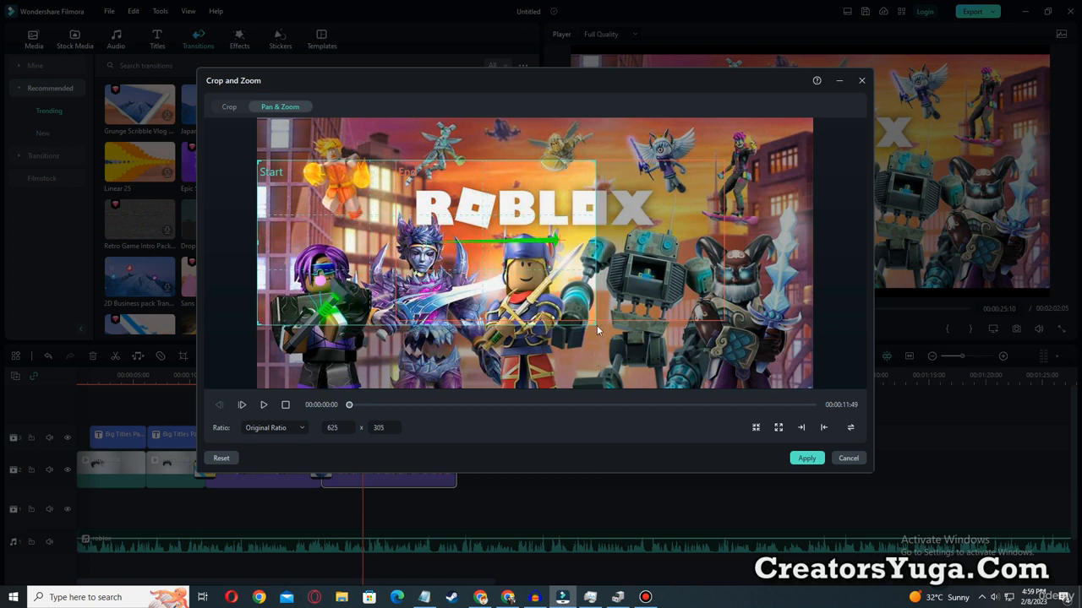
# Enlarge the end frame to about 765 x 374, reaching the picture's right edge, and apply the Pan & Zoom.
pyautogui.click(680, 250)
pyautogui.moveTo(722, 321); pyautogui.dragTo(810, 348)
pyautogui.moveTo(732, 288); pyautogui.dragTo(734, 285)
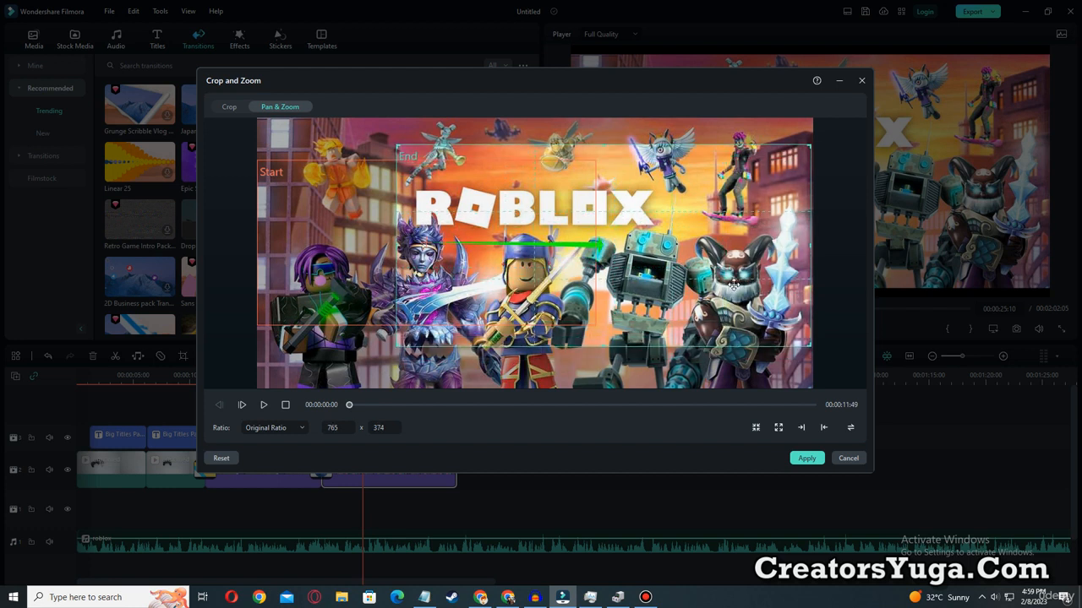
pyautogui.click(806, 458)
# Preview the Linear 9 transition and the last image's zoom animation from 00:00:21:10.
pyautogui.moveTo(363, 378); pyautogui.dragTo(317, 378)
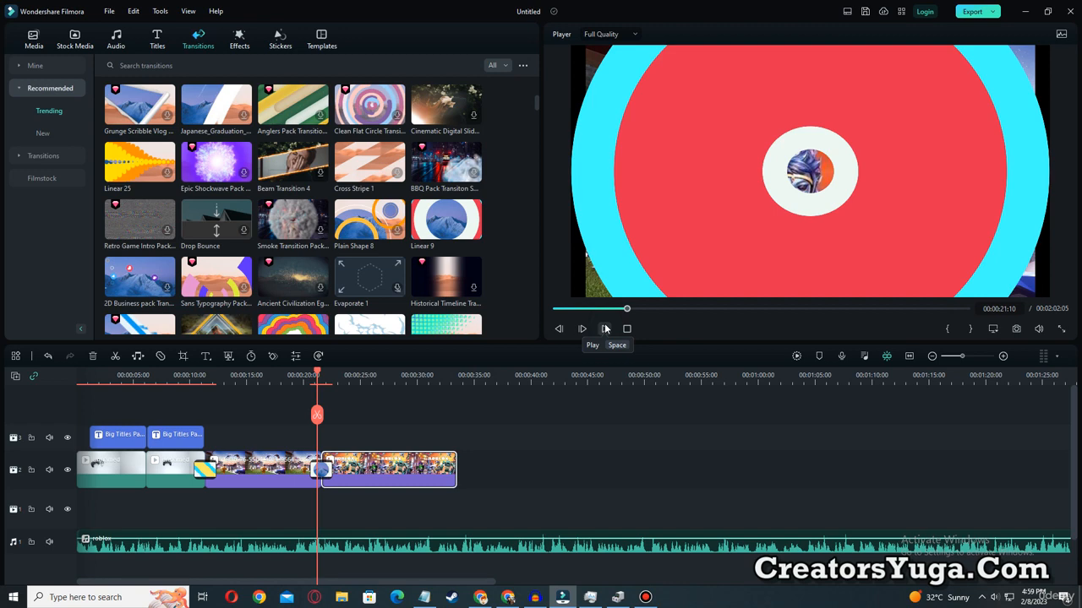
pyautogui.click(605, 329)
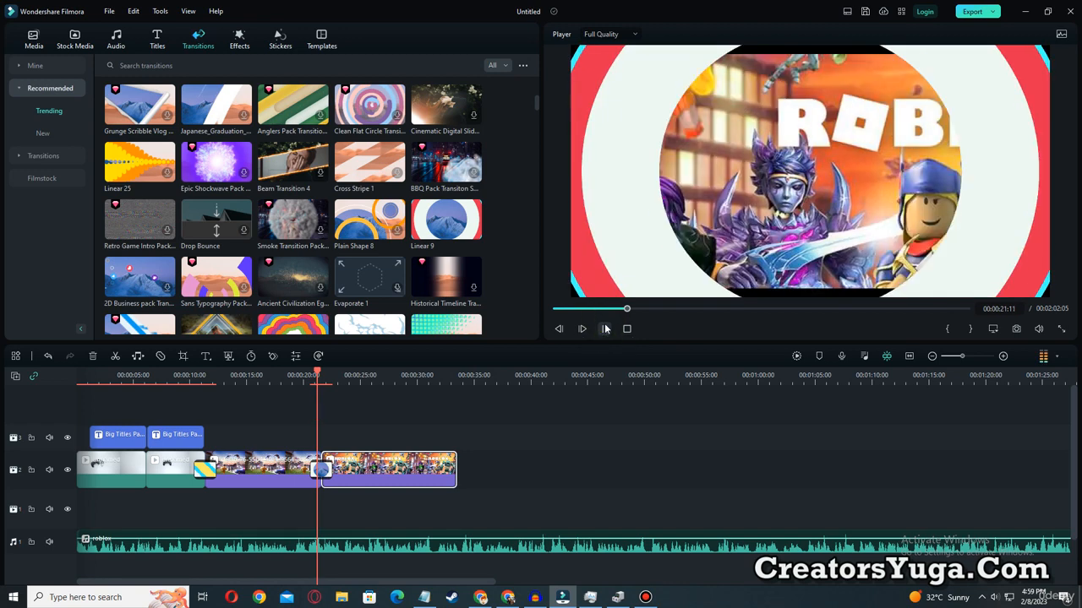
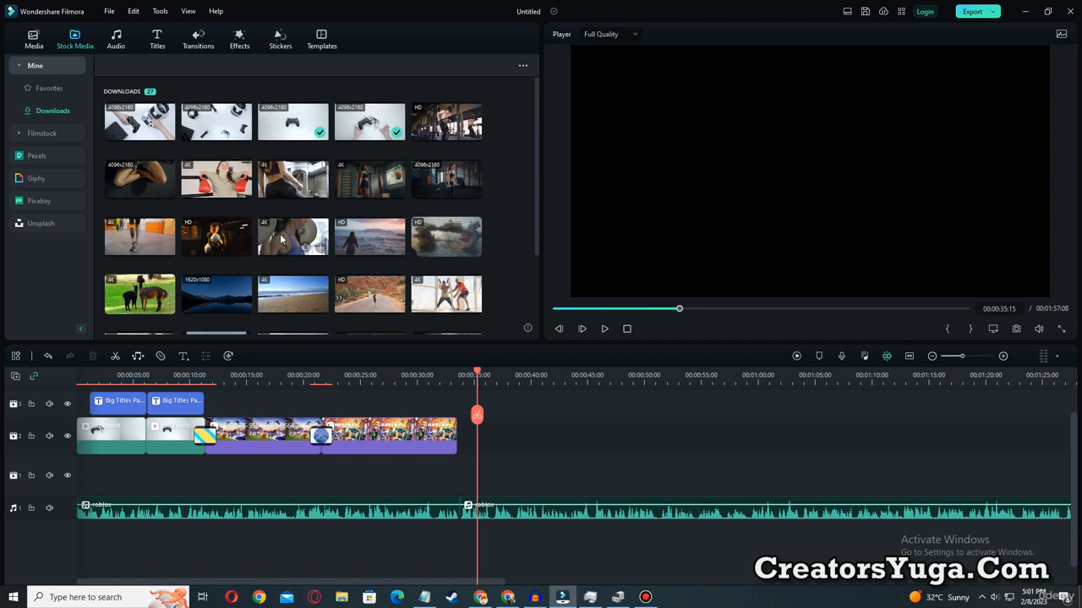
# Add the downloaded stock clip of a woman with a barbell after the last Roblox image and place a Dissolve transition between the two clips.
pyautogui.moveTo(281, 239); pyautogui.dragTo(478, 419)
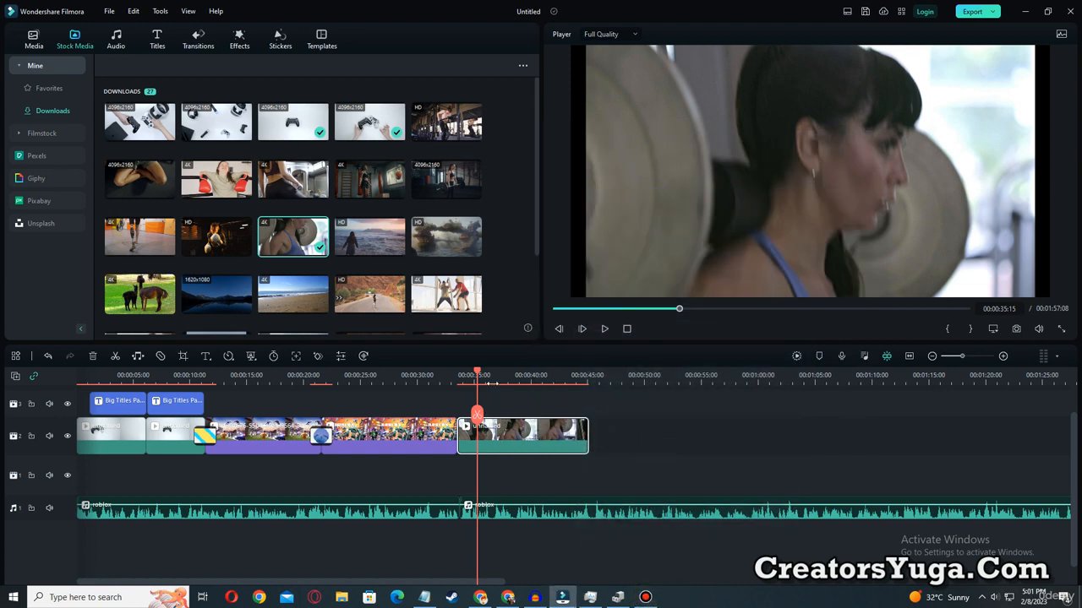
pyautogui.moveTo(478, 376); pyautogui.dragTo(435, 375)
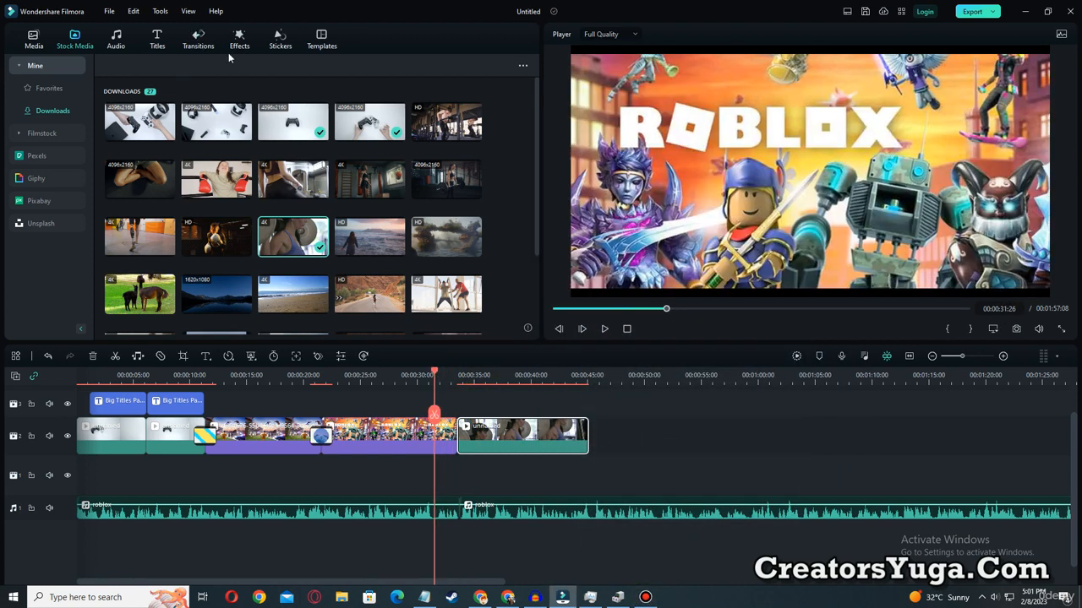
pyautogui.click(201, 39)
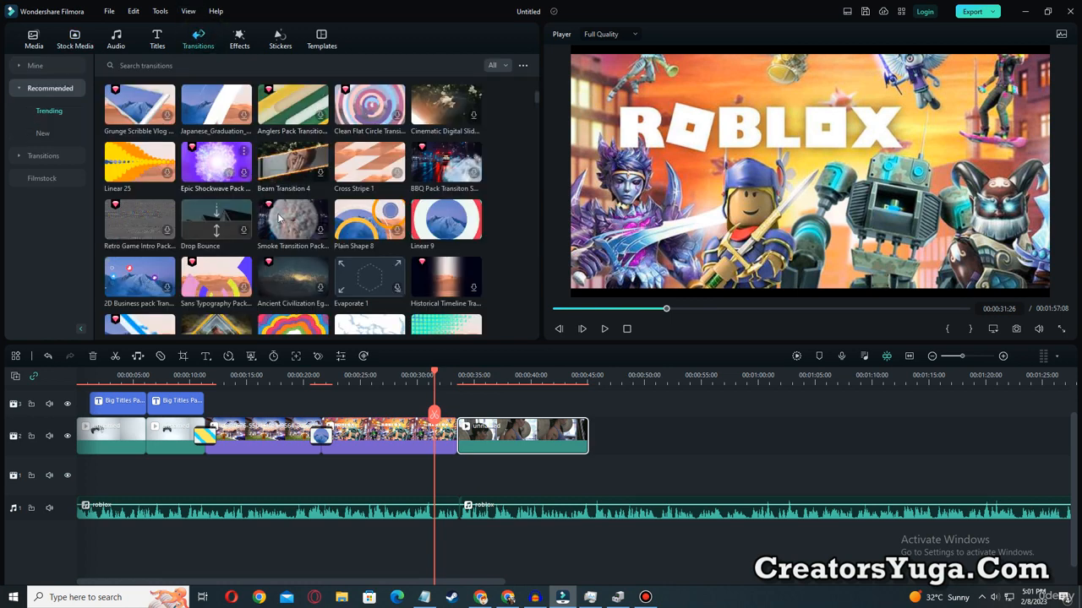
pyautogui.scroll(3, 345, 250)
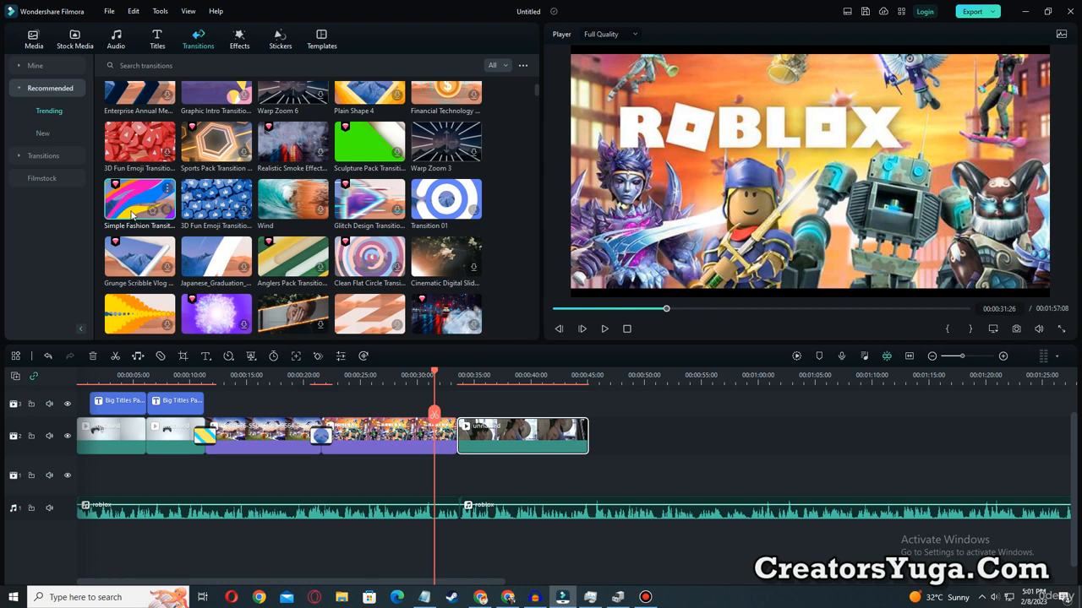
pyautogui.scroll(3, 132, 215)
pyautogui.click(135, 131)
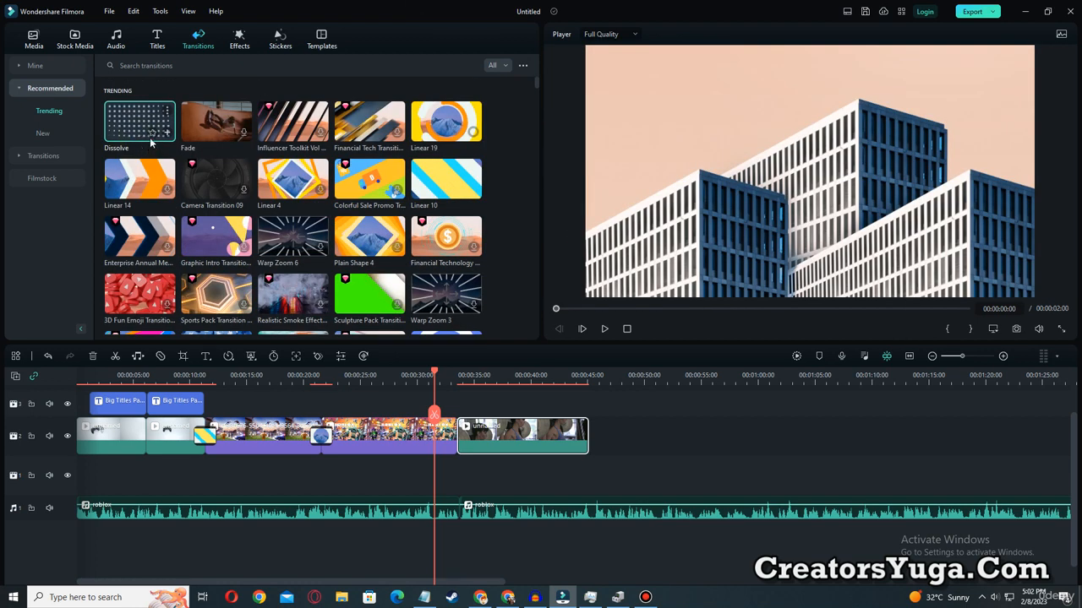
pyautogui.moveTo(123, 127); pyautogui.dragTo(456, 463)
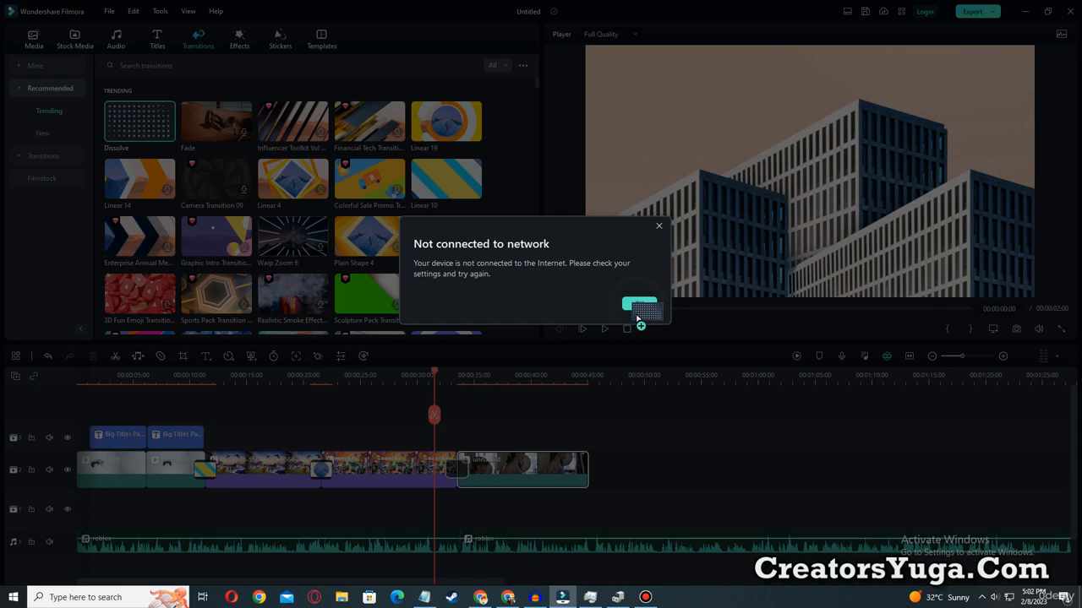
pyautogui.click(639, 305)
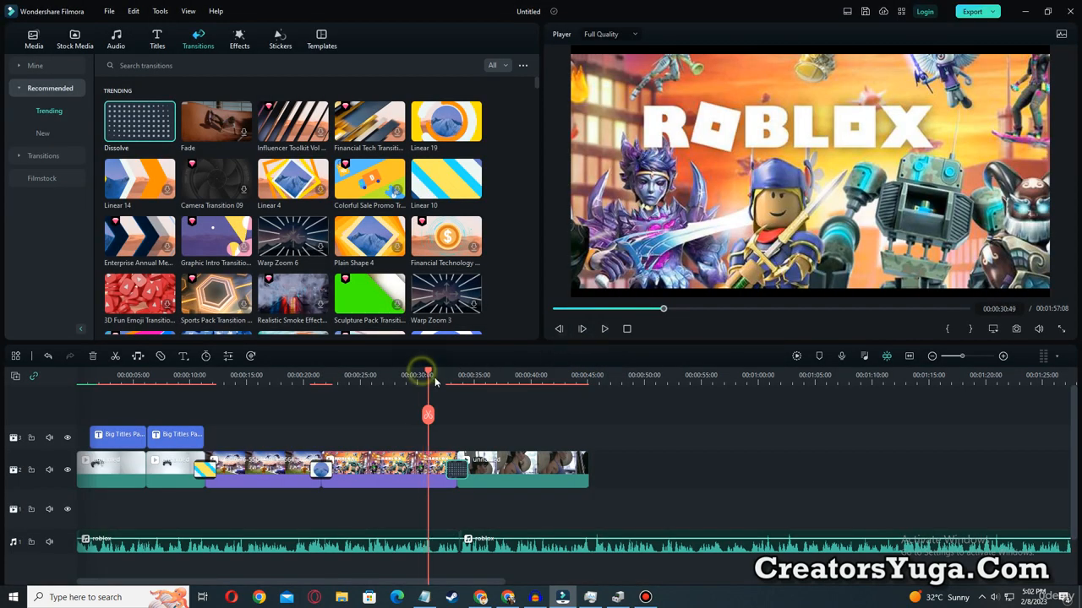
# Preview the Dissolve transition from the last Roblox image into the gym clip.
pyautogui.click(434, 374)
pyautogui.click(408, 470)
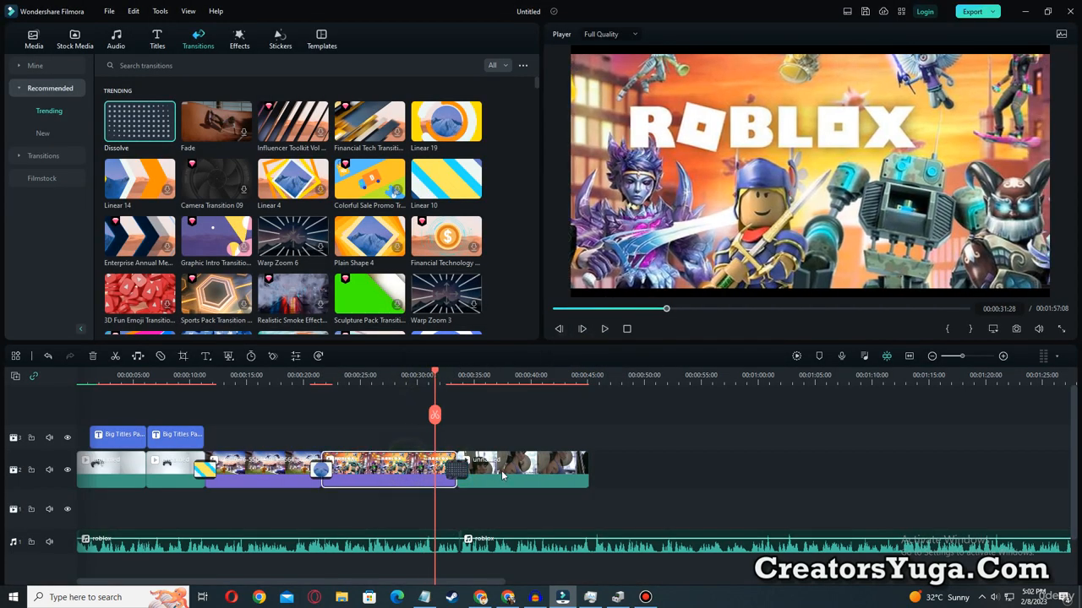
pyautogui.click(423, 375)
pyautogui.click(605, 328)
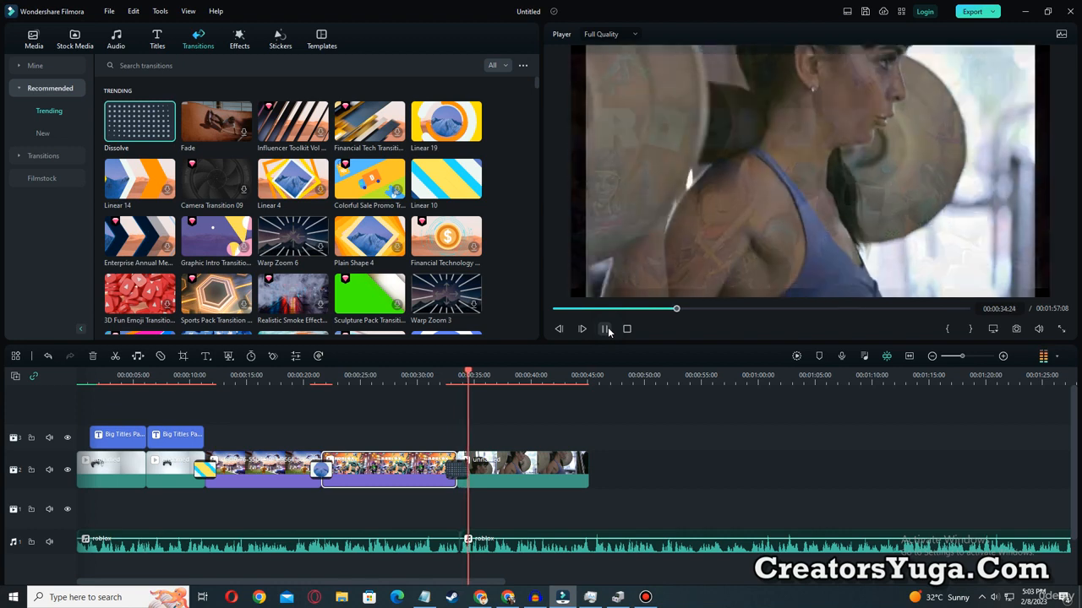
pyautogui.click(605, 329)
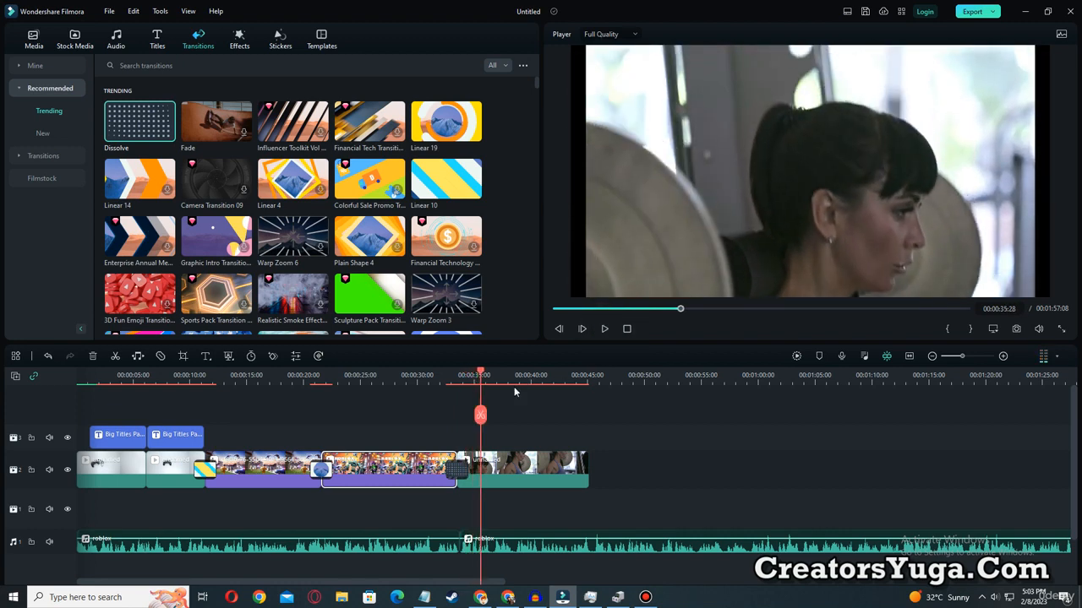
# Place Big Titles Pack Title 08 above the gym clip at 00:00:35:07 and preview its animation.
pyautogui.moveTo(484, 378); pyautogui.dragTo(472, 378)
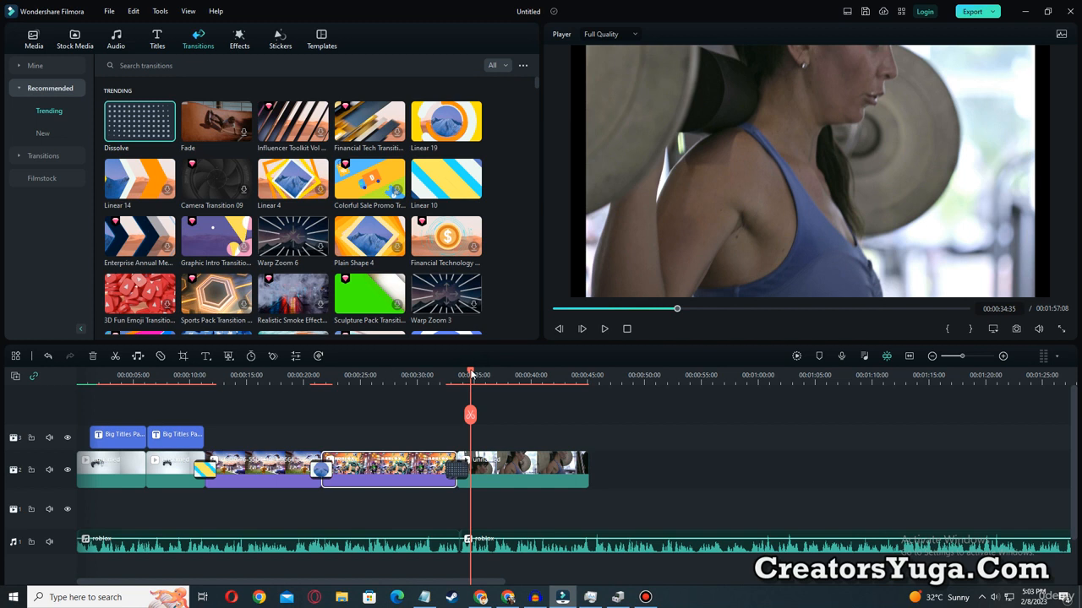
pyautogui.moveTo(471, 376); pyautogui.dragTo(477, 377)
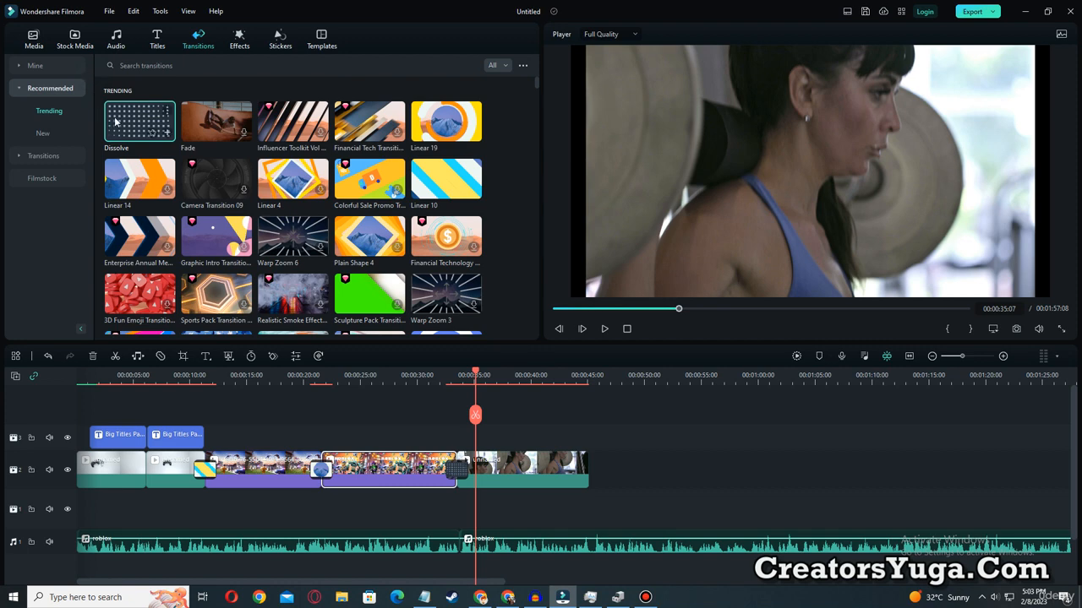
pyautogui.click(157, 39)
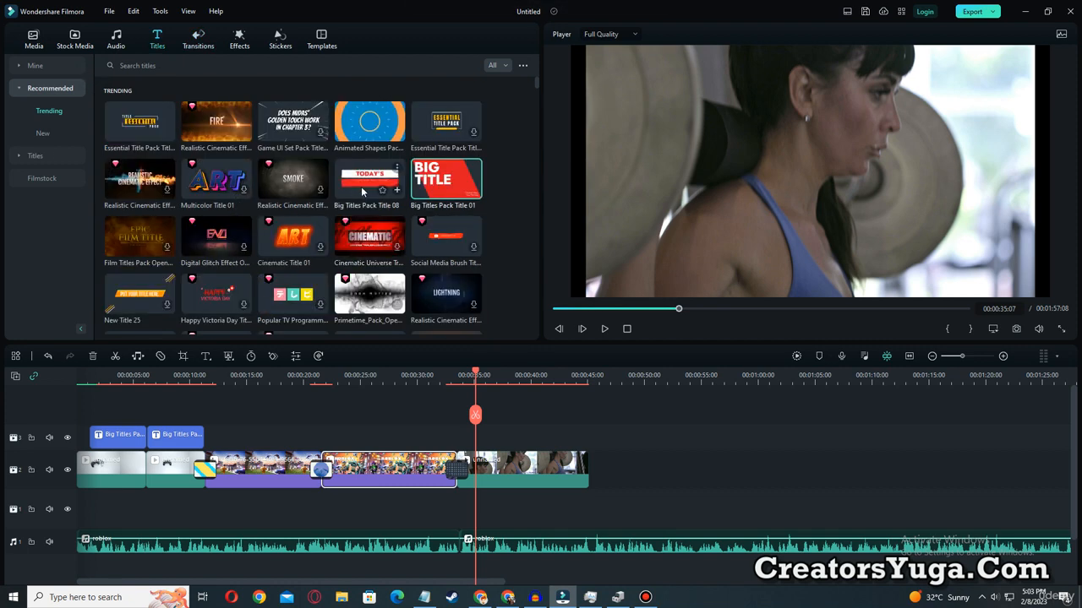
pyautogui.moveTo(360, 188); pyautogui.dragTo(475, 440)
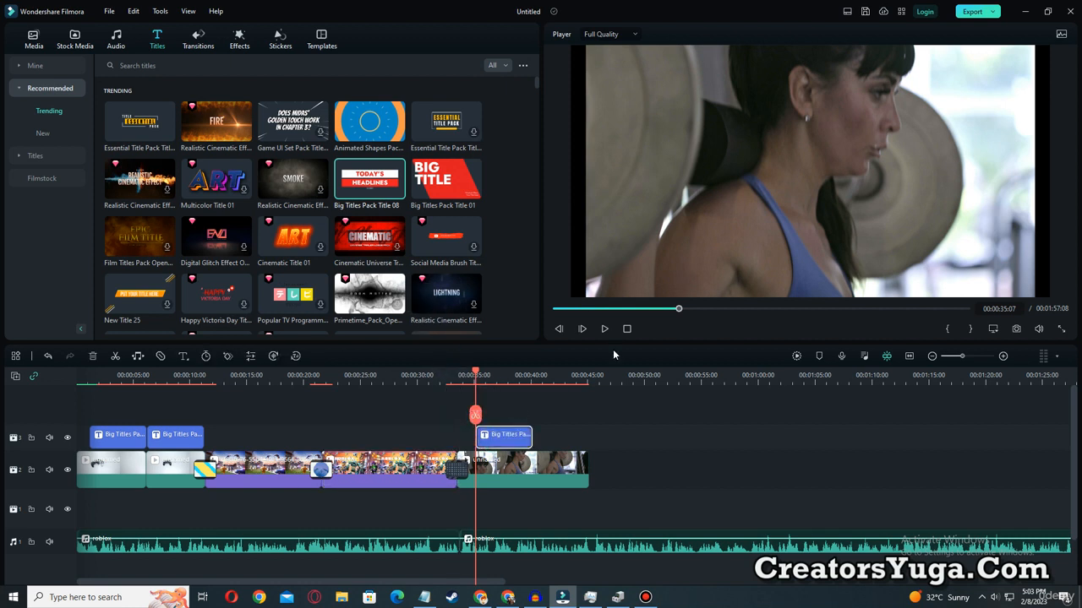
pyautogui.click(605, 329)
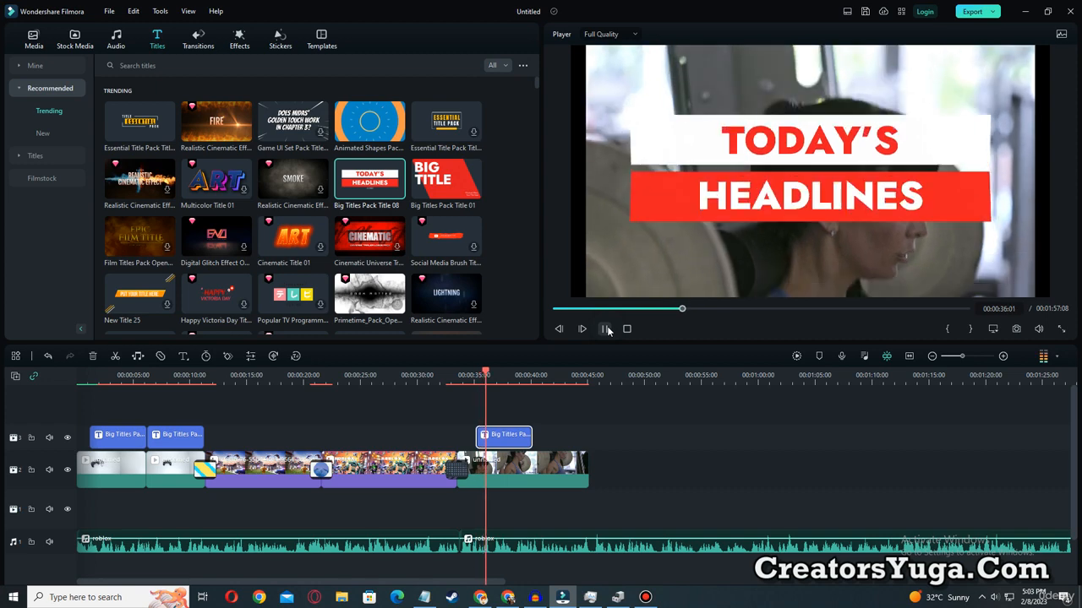
pyautogui.click(606, 328)
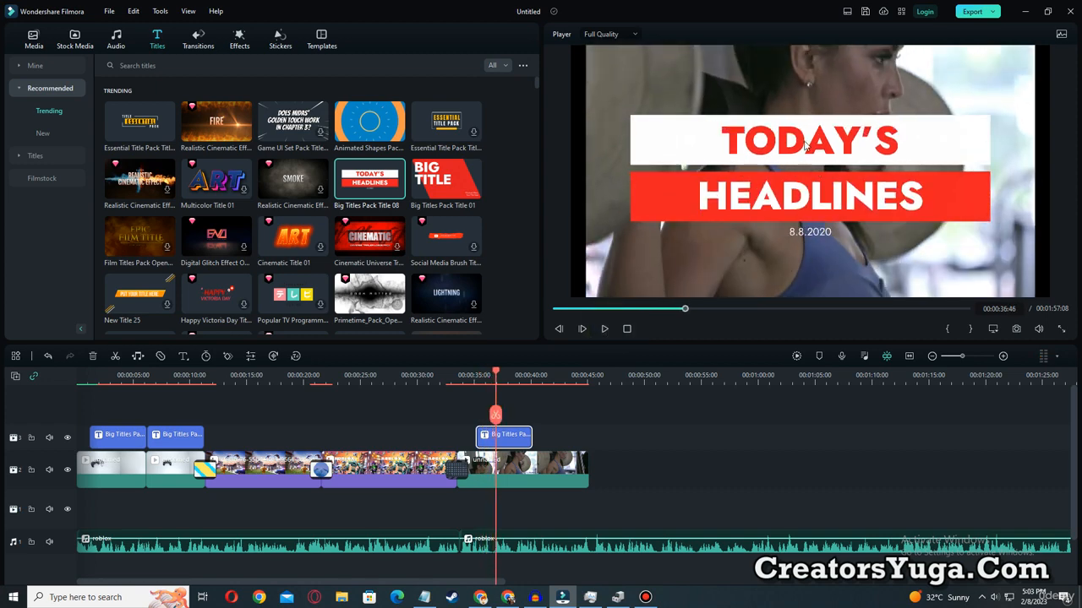
# Change the title's two main lines to CLEAR and CACHE FILES & COOKIES, and shrink the second line to size 54 within its red bar.
pyautogui.doubleClick(771, 152)
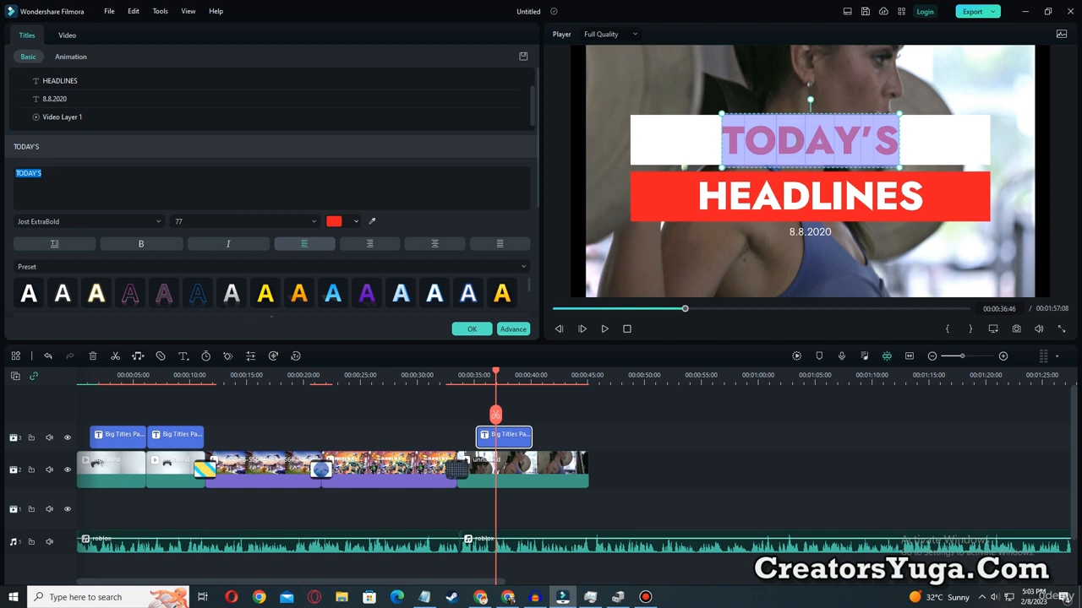
pyautogui.write('CLEAR')
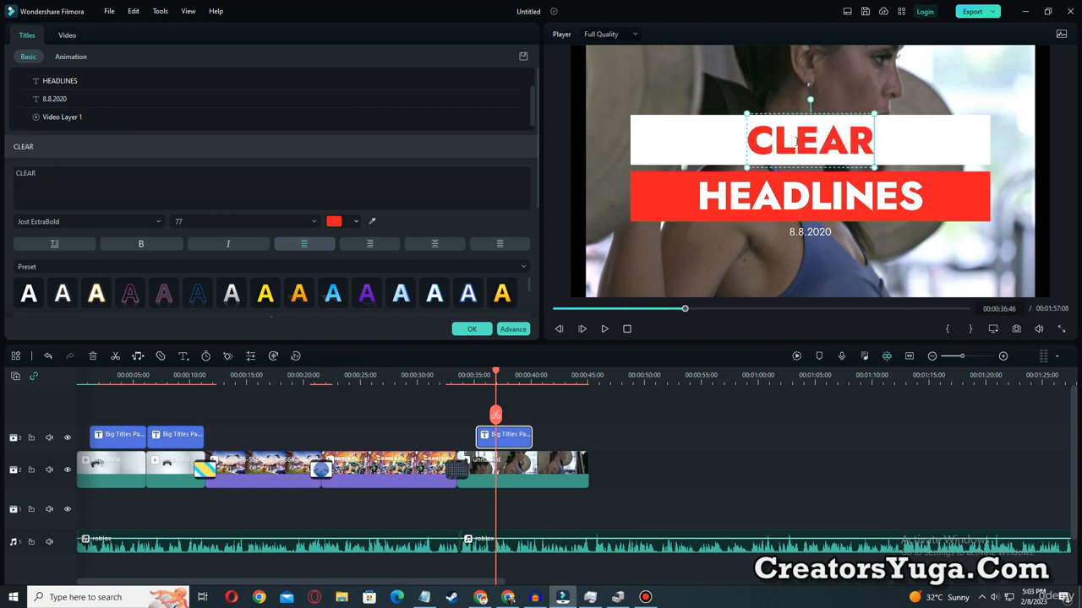
pyautogui.doubleClick(821, 206)
pyautogui.write('C')
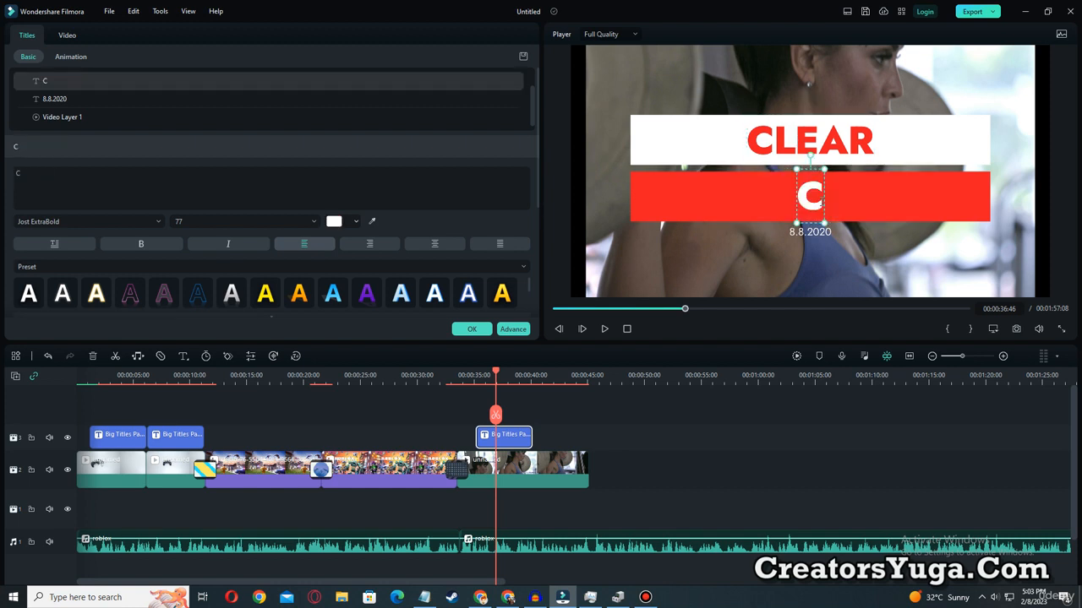
pyautogui.write('ACHE F')
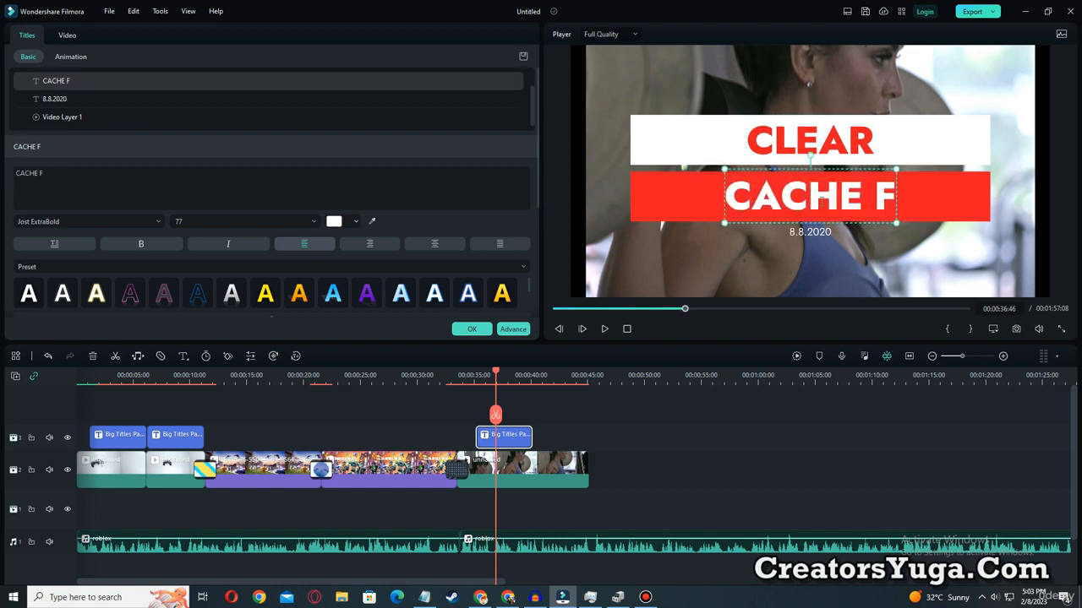
pyautogui.write('ILES')
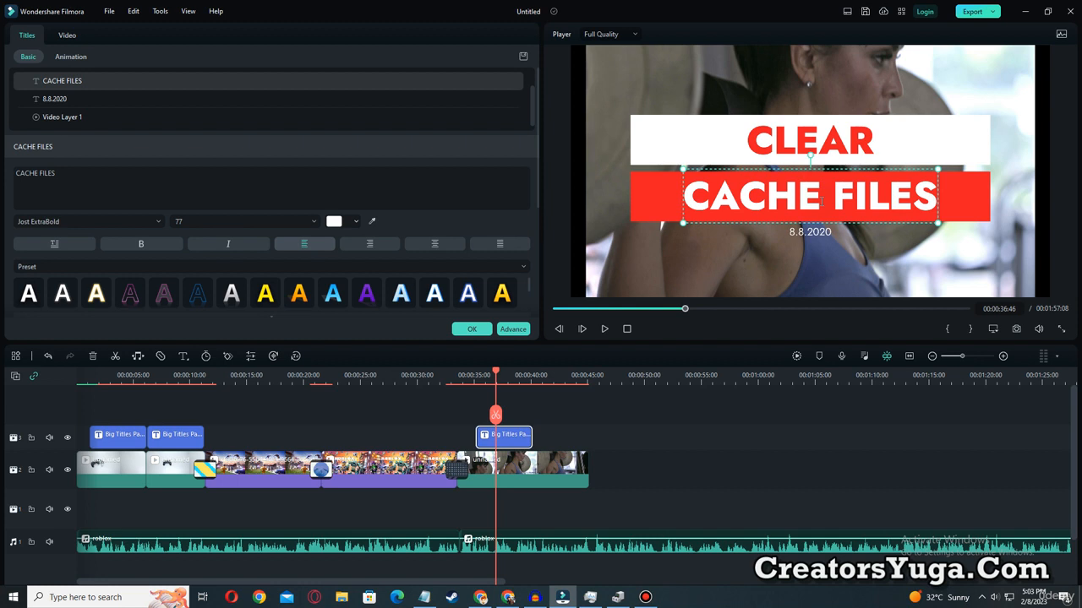
pyautogui.write(' & C')
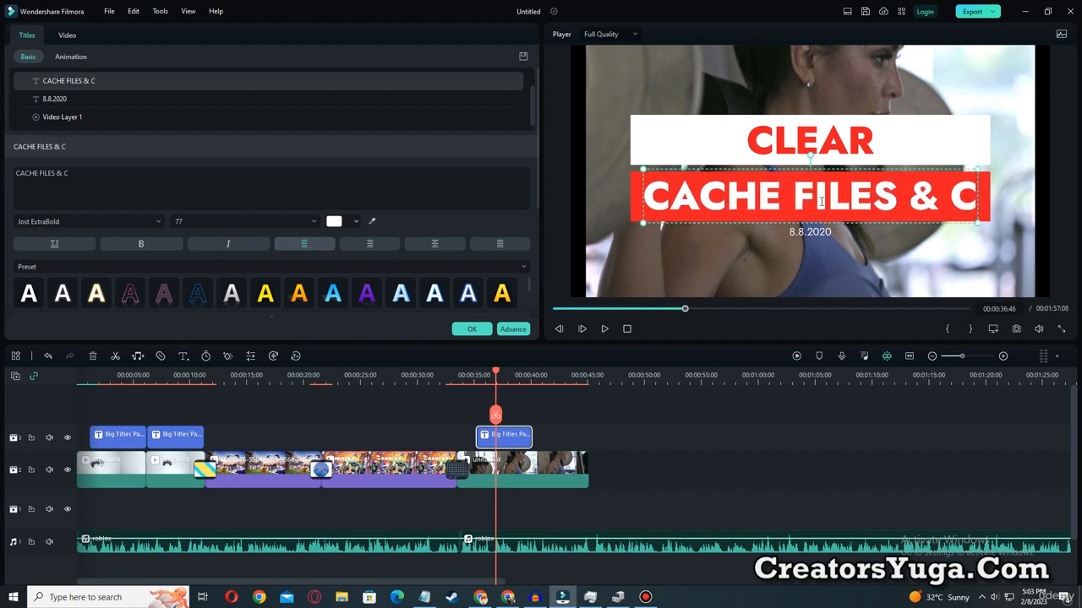
pyautogui.write('OOKIES')
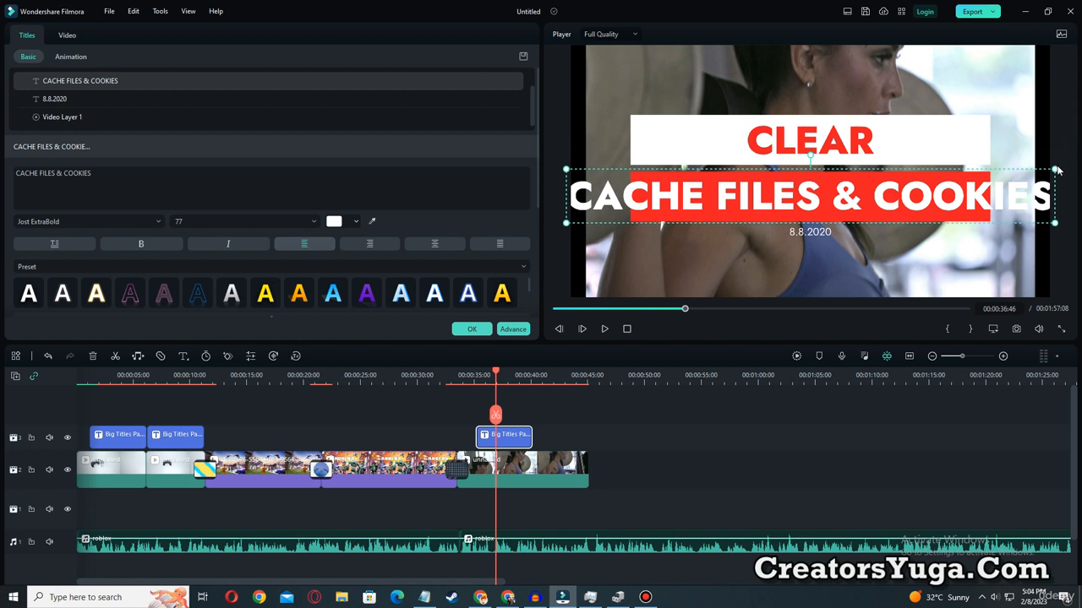
pyautogui.moveTo(1056, 167); pyautogui.dragTo(955, 197)
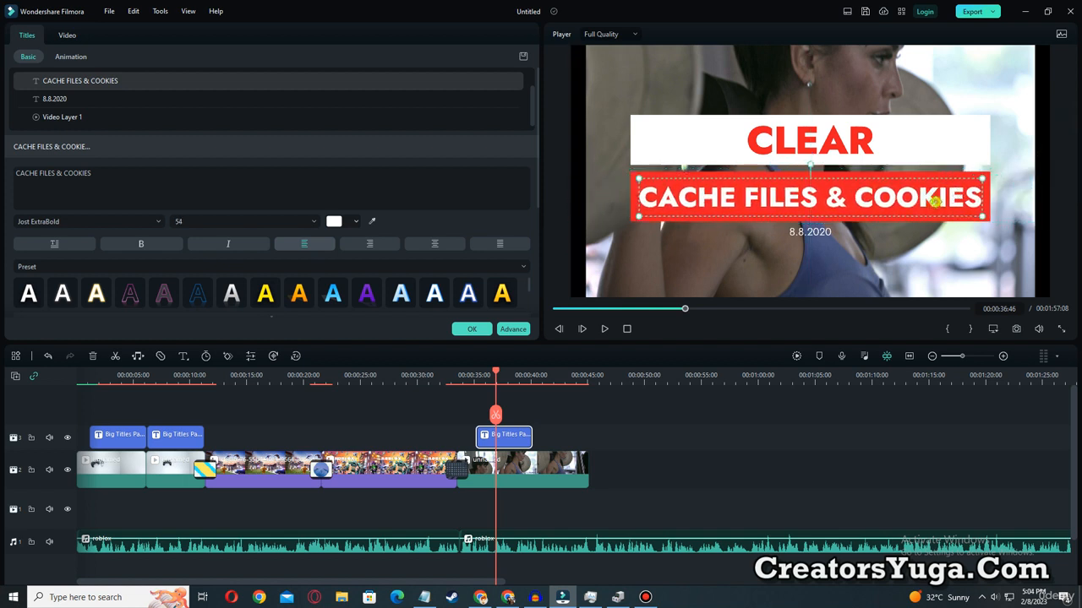
# Set the CACHE FILES & COOKIES line to the Noto Sans JP font and enlarge it to size 95.
pyautogui.doubleClick(931, 198)
pyautogui.click(157, 222)
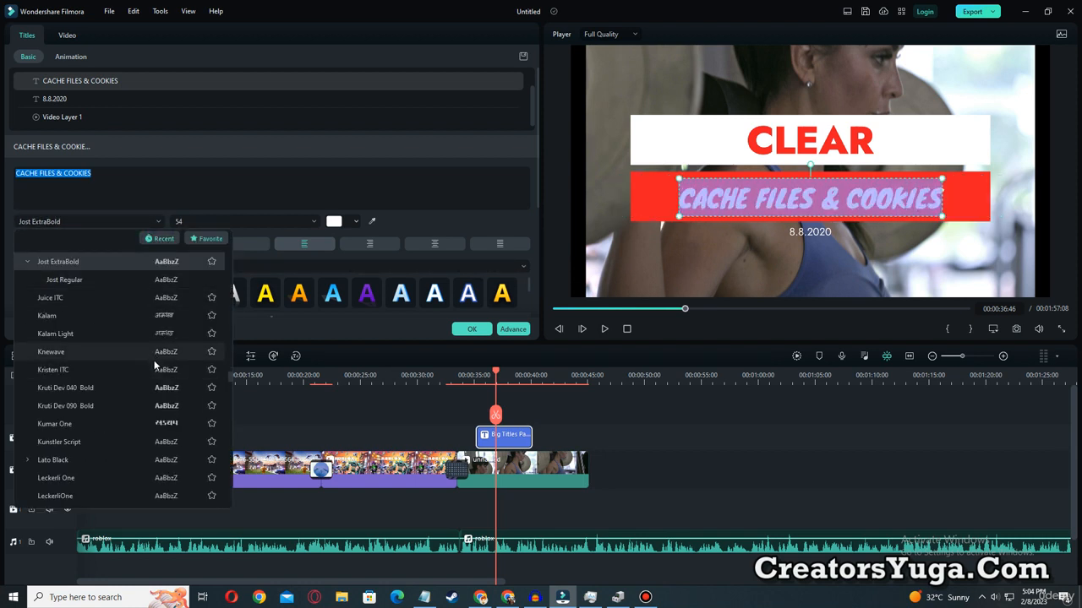
pyautogui.scroll(-5, 154, 364)
pyautogui.scroll(-4, 158, 446)
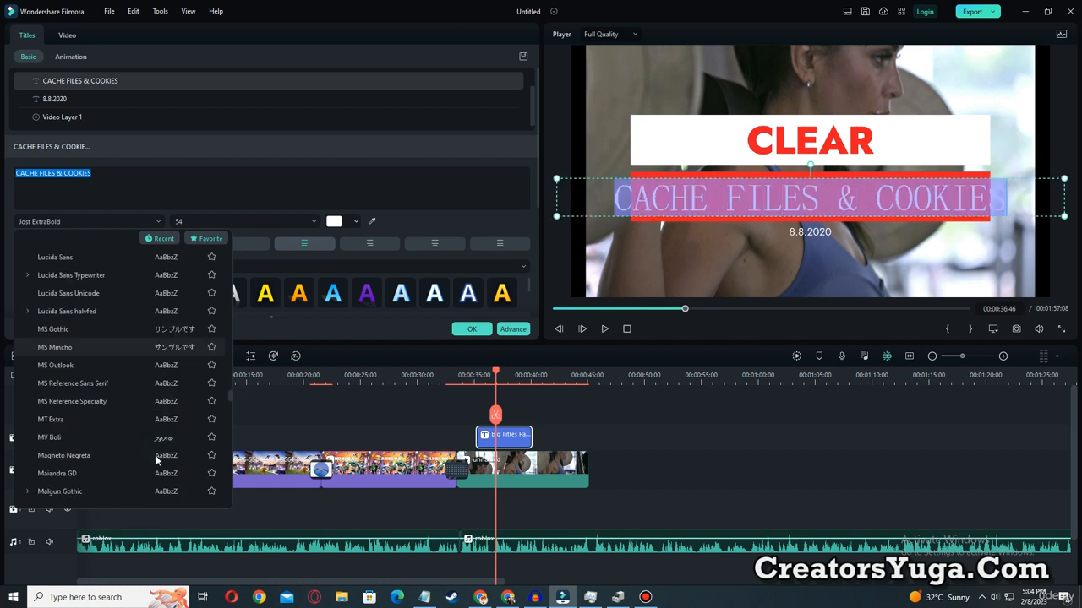
pyautogui.scroll(-8, 157, 461)
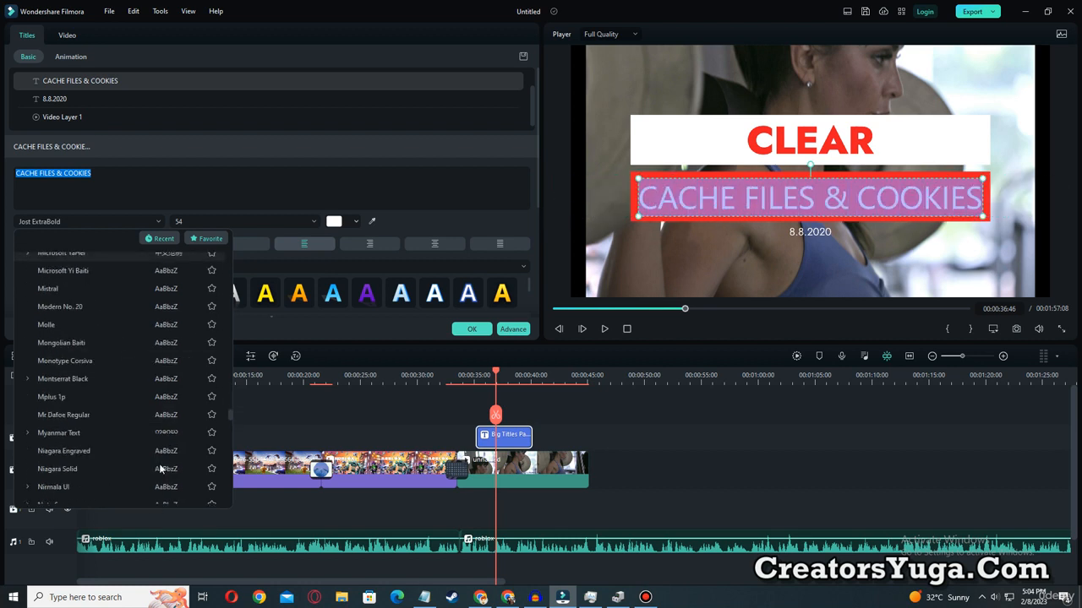
pyautogui.click(159, 464)
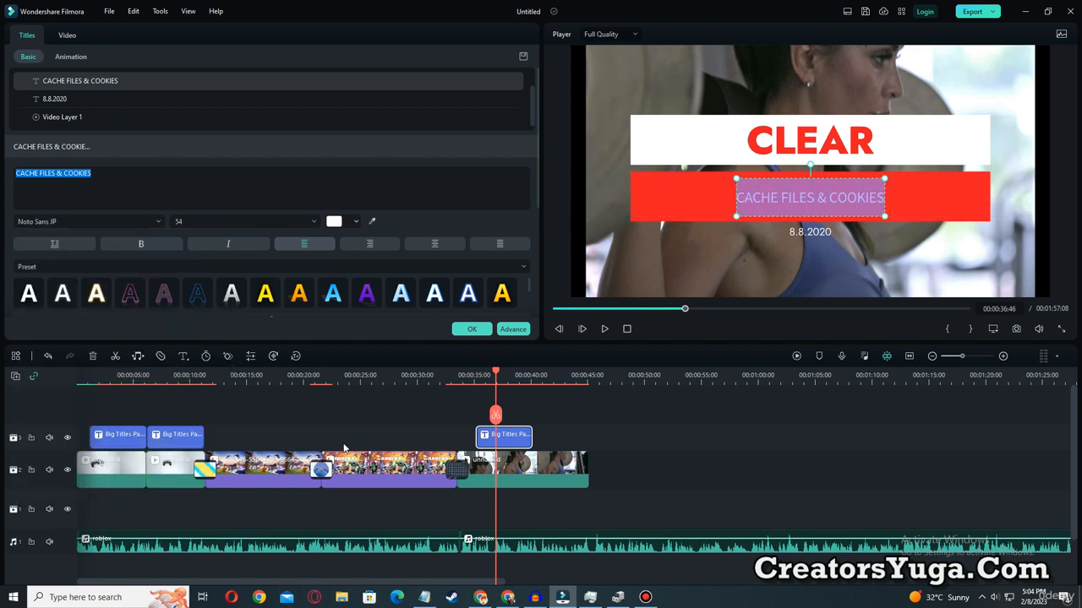
pyautogui.moveTo(887, 217)
pyautogui.mouseDown()
pyautogui.moveTo(925, 216)
pyautogui.moveTo(894, 207)
pyautogui.mouseUp()
# Apply the yellow text preset to the CACHE FILES & COOKIES line and raise it slightly, centred across the red bar.
pyautogui.click(237, 295)
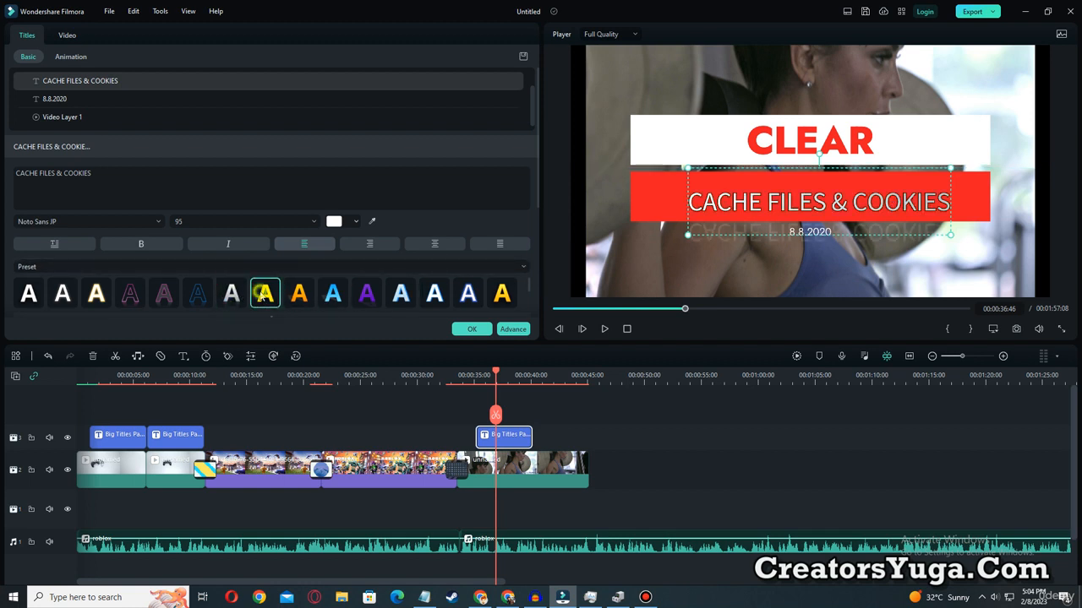
pyautogui.click(262, 295)
pyautogui.moveTo(937, 172); pyautogui.dragTo(929, 163)
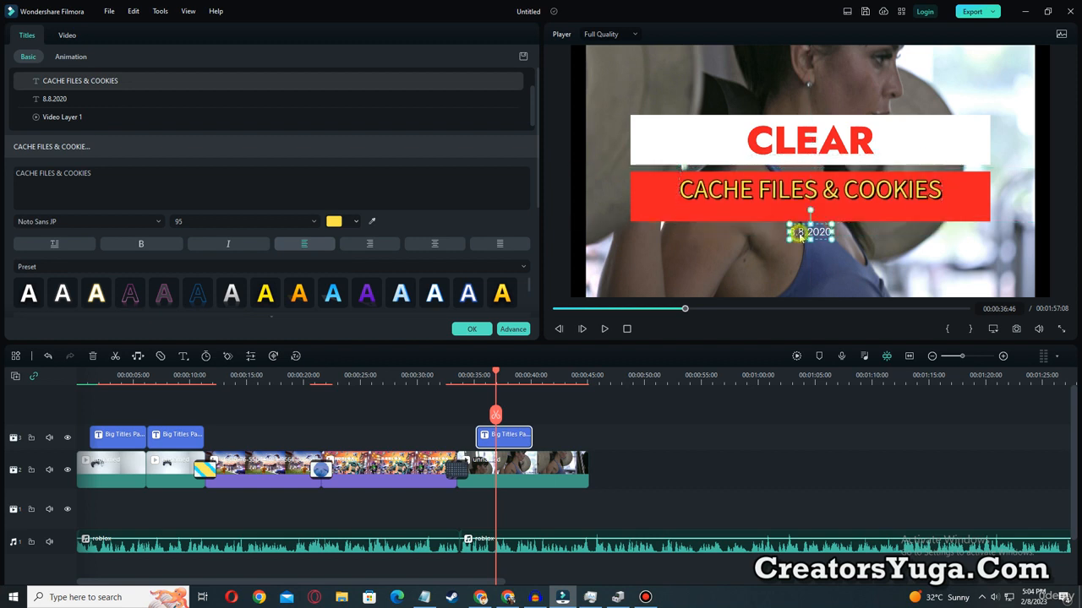
# Delete the 8.8.2020 date line from the title and preview the edited title over the gym clip from 00:00:34:40.
pyautogui.click(809, 231)
pyautogui.moveTo(808, 232); pyautogui.dragTo(793, 253)
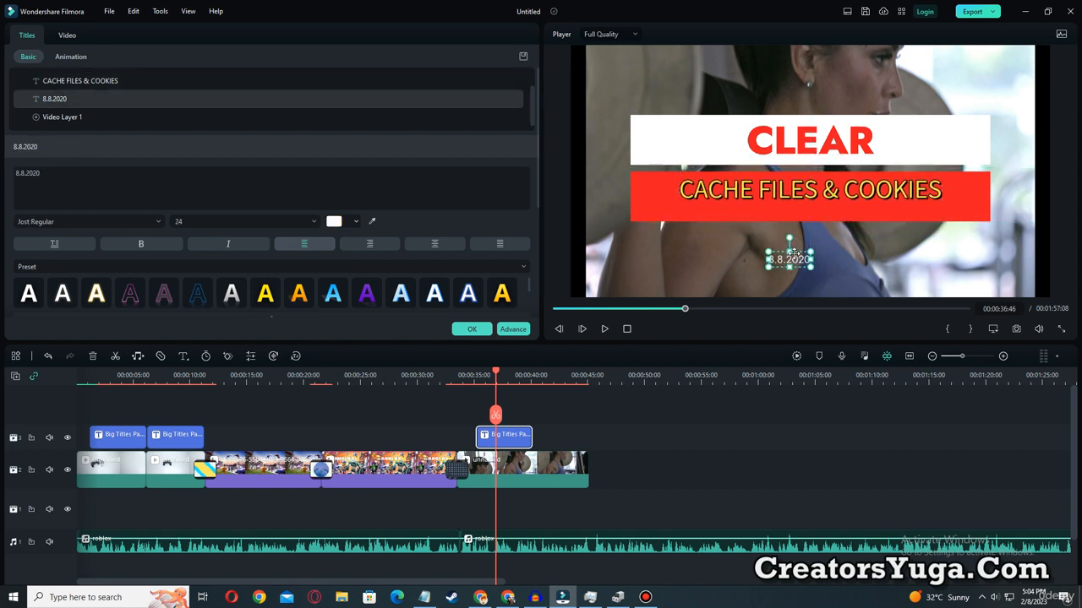
pyautogui.press('Delete')
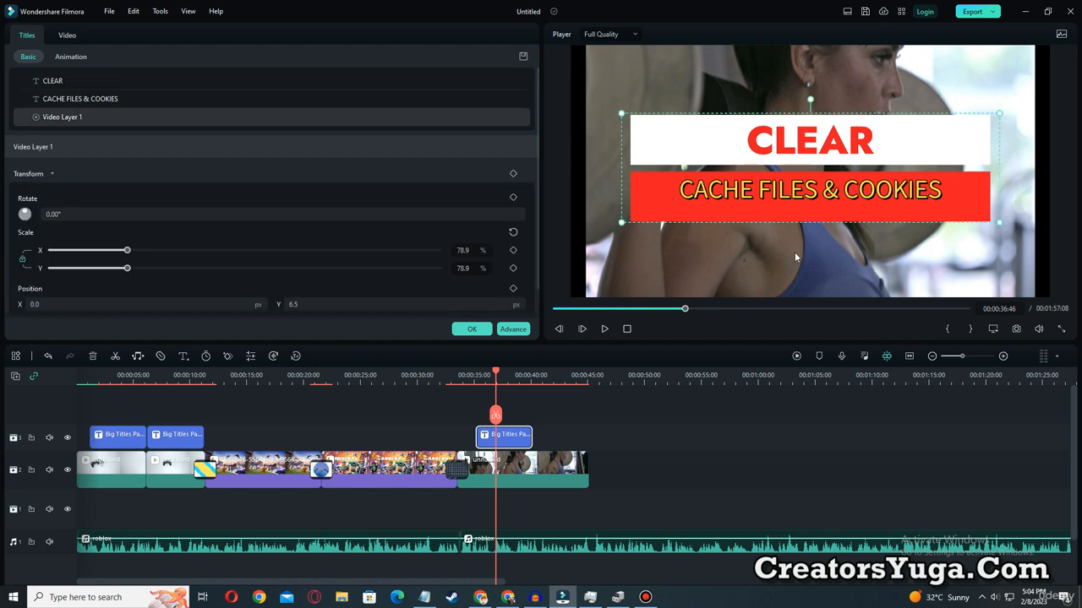
pyautogui.moveTo(499, 374); pyautogui.dragTo(473, 375)
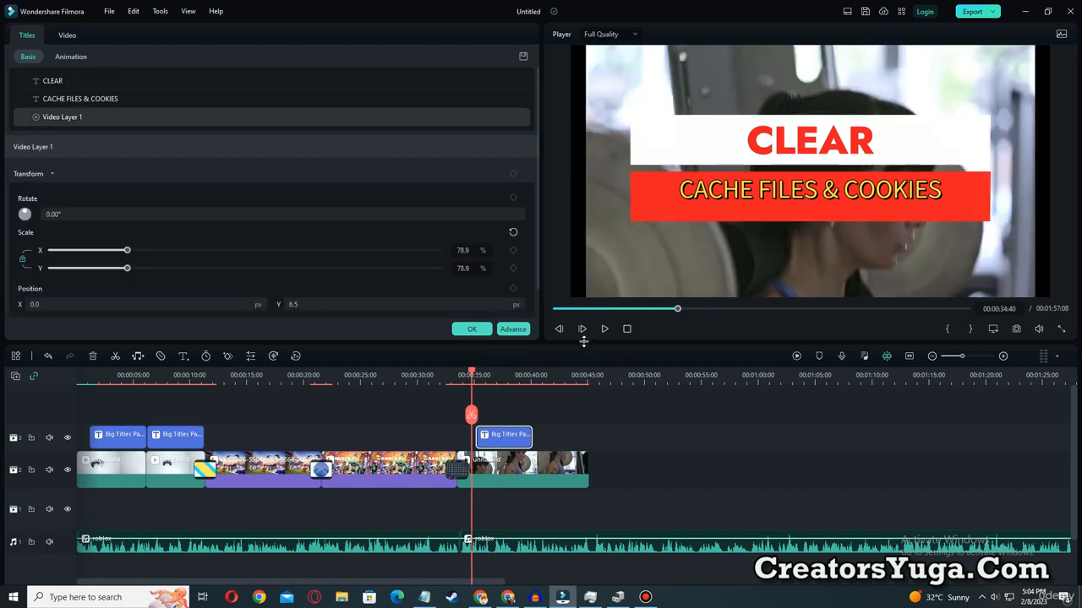
pyautogui.click(603, 332)
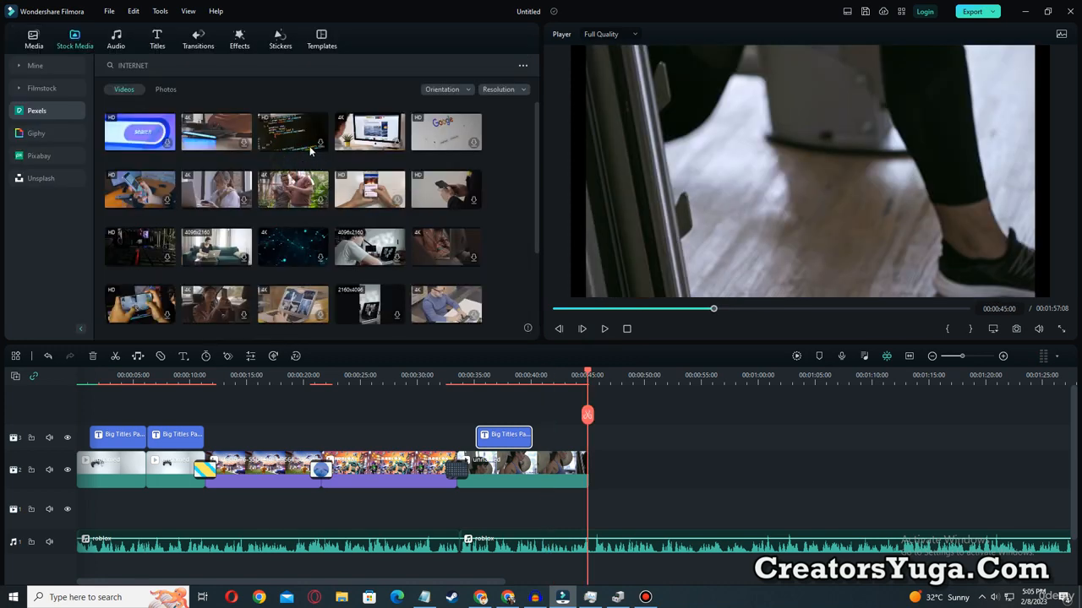
# Download the HD programming-code stock clip and place it directly after the gym clip at 00:00:45:00.
pyautogui.click(304, 145)
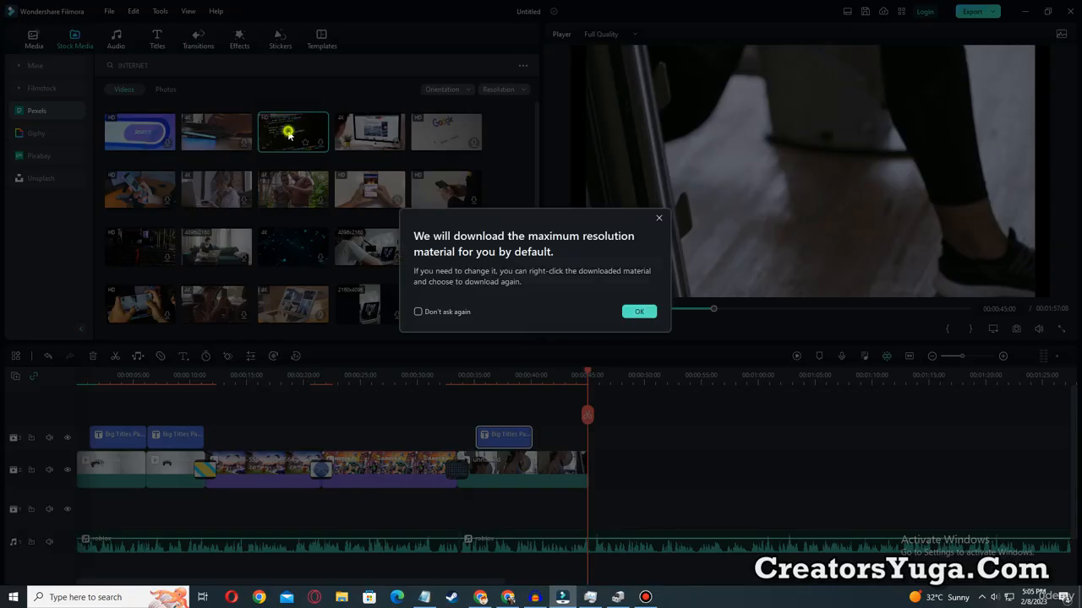
pyautogui.click(639, 312)
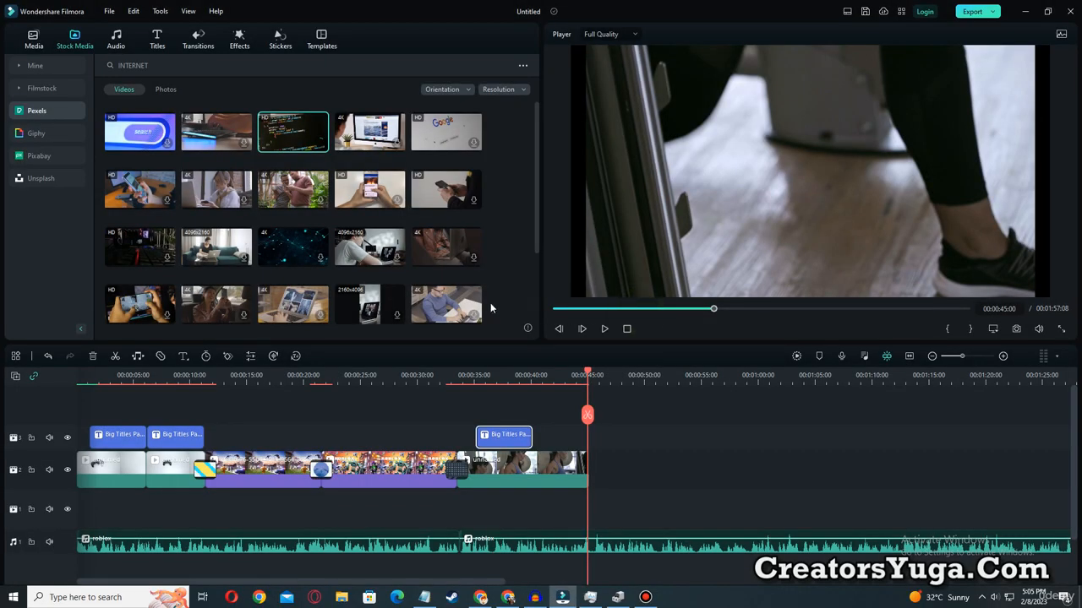
pyautogui.click(284, 142)
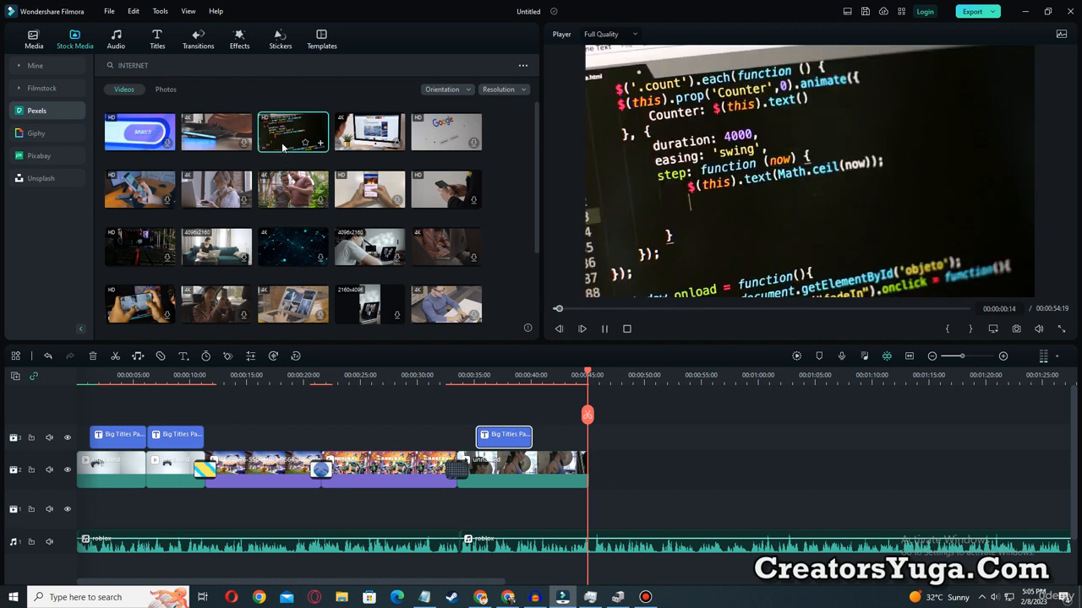
pyautogui.moveTo(284, 137); pyautogui.dragTo(597, 464)
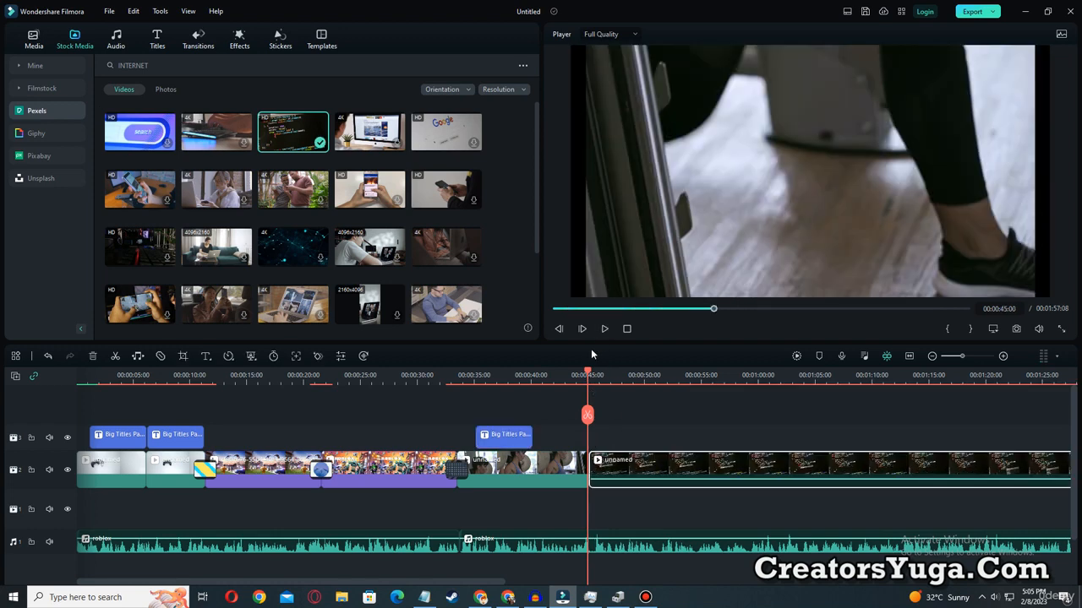
# Add the Linear 19 transition between the gym clip and the code clip, and preview it from 00:00:43:18.
pyautogui.moveTo(587, 375); pyautogui.dragTo(568, 374)
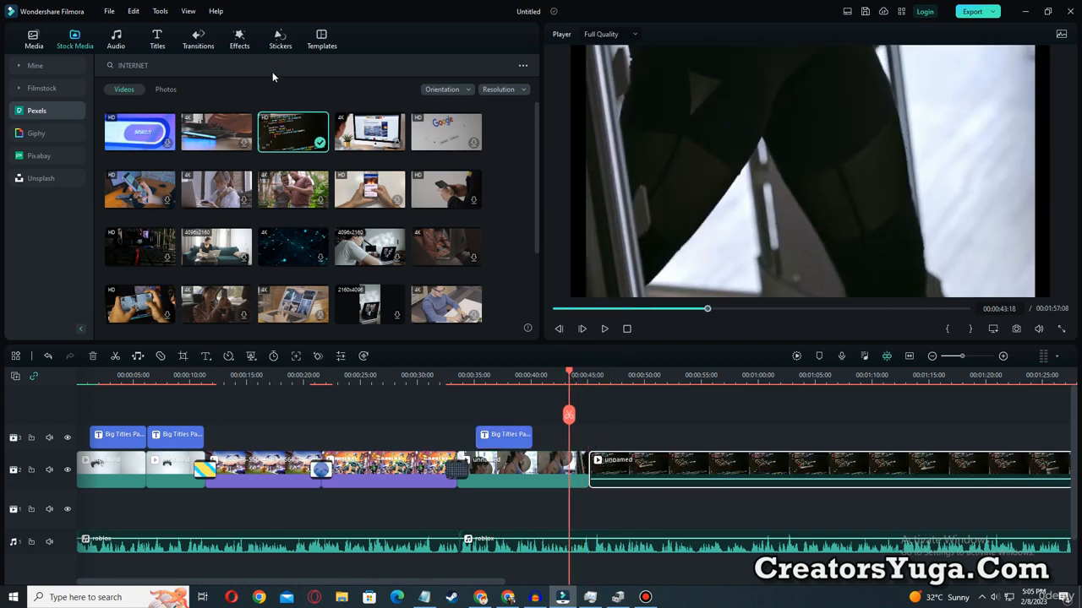
pyautogui.click(198, 39)
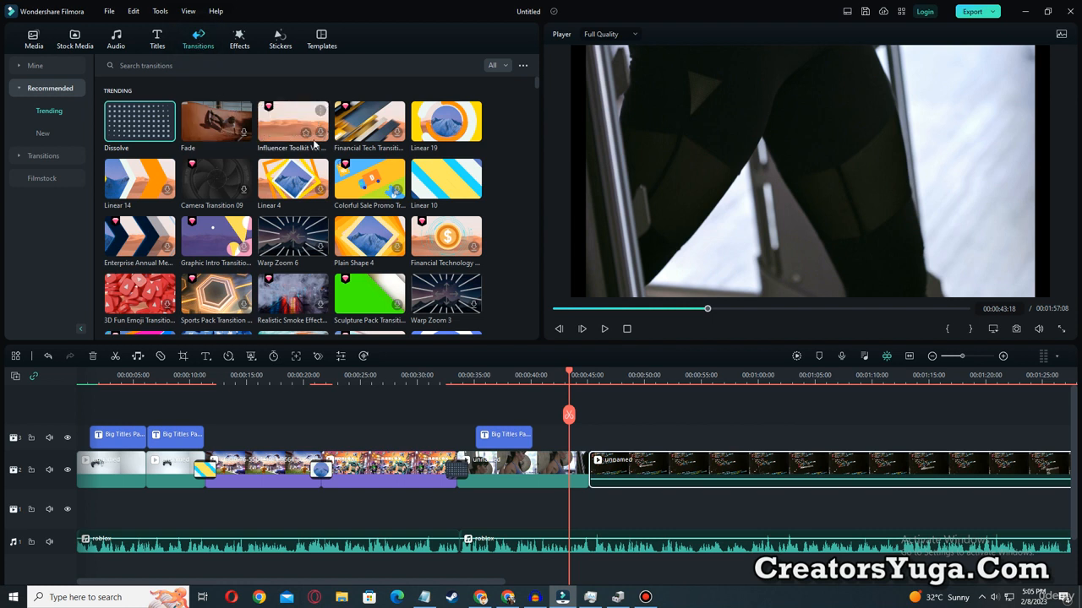
pyautogui.moveTo(446, 121); pyautogui.dragTo(588, 466)
pyautogui.click(605, 329)
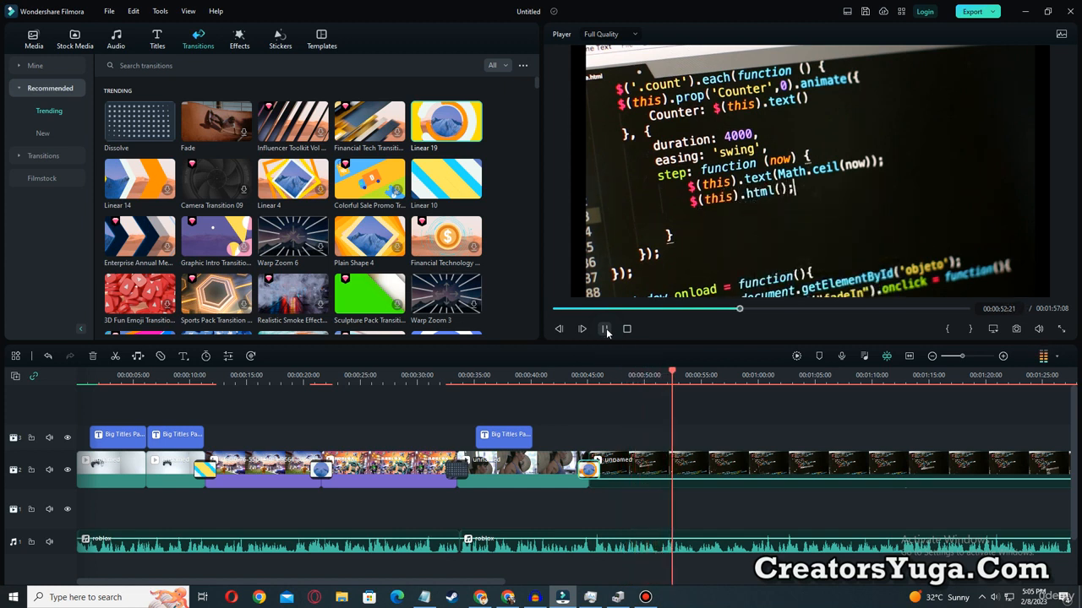
pyautogui.click(605, 329)
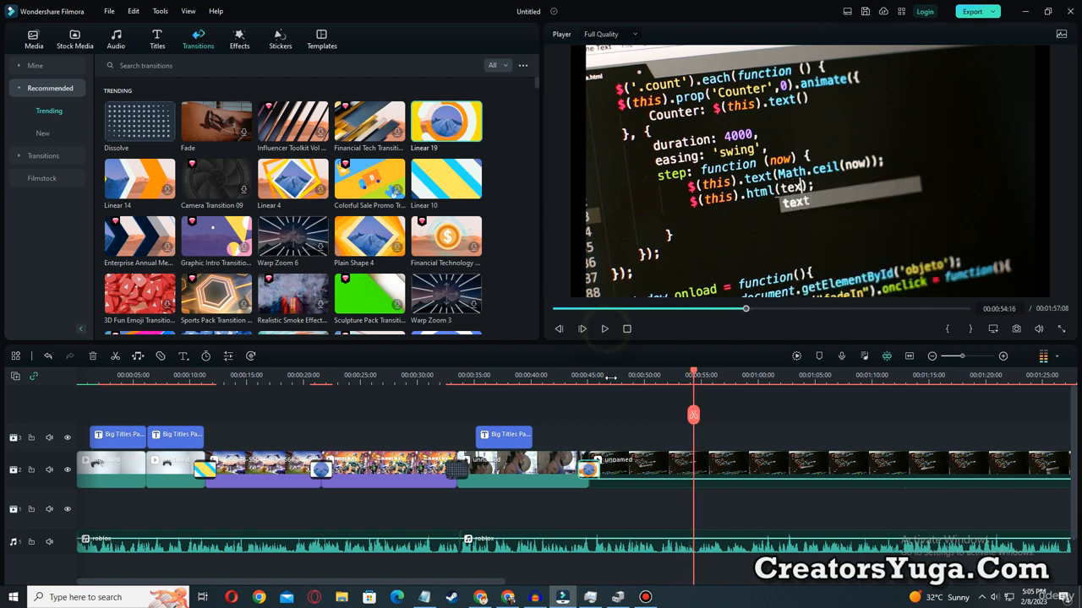
# Split the code clip at 00:00:54:16.
pyautogui.click(724, 459)
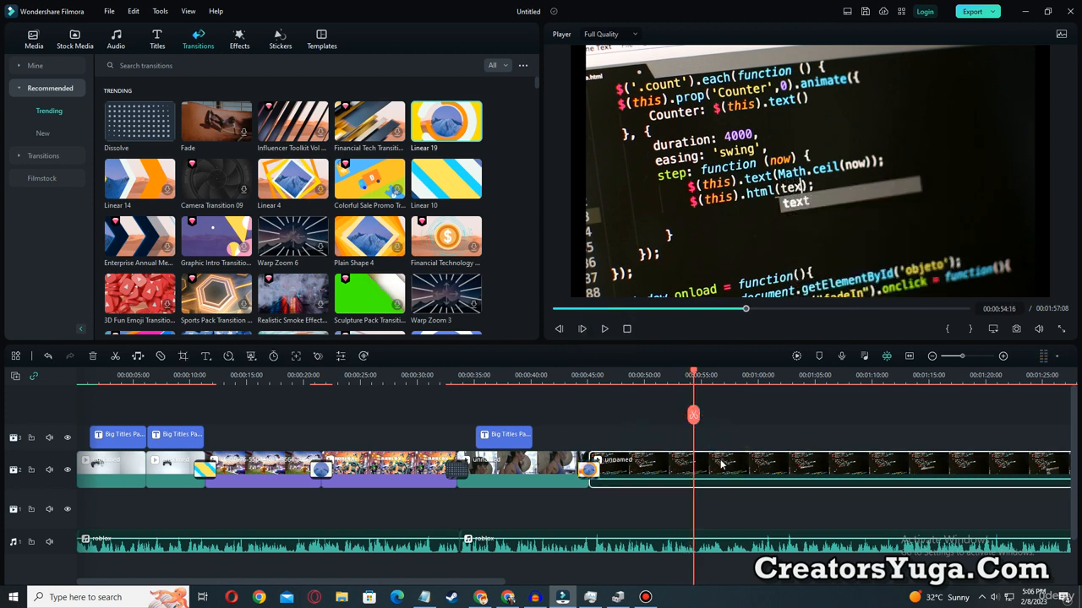
pyautogui.click(694, 415)
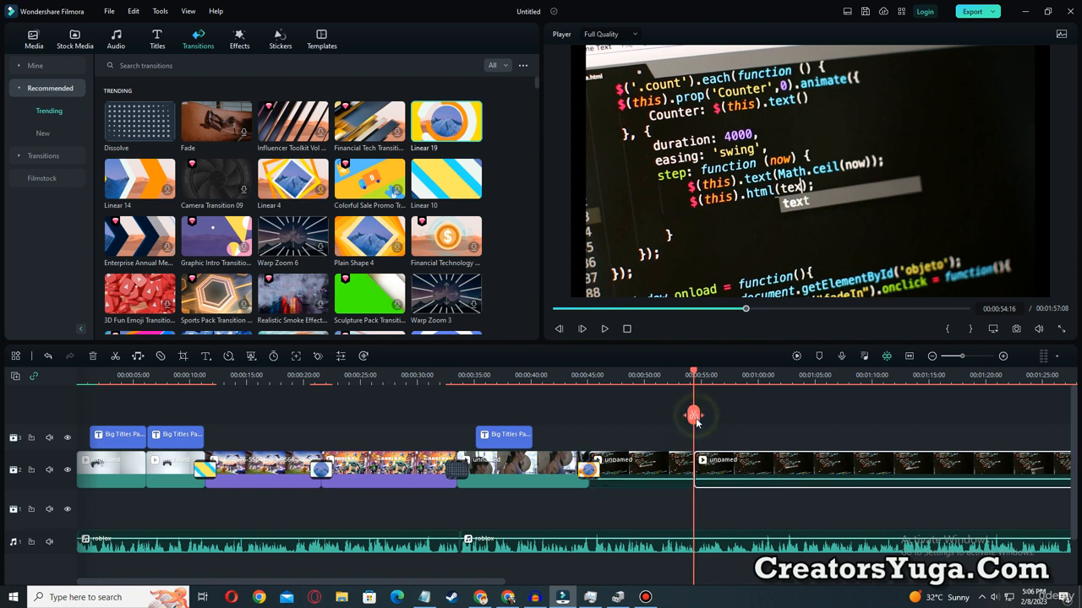
# Mark the two parts of the split code clip as 1 and 2 with on-screen annotations, and clear the marks.
pyautogui.moveTo(698, 391); pyautogui.dragTo(675, 391)
pyautogui.hotkey('ctrl', 'alt', 'd')
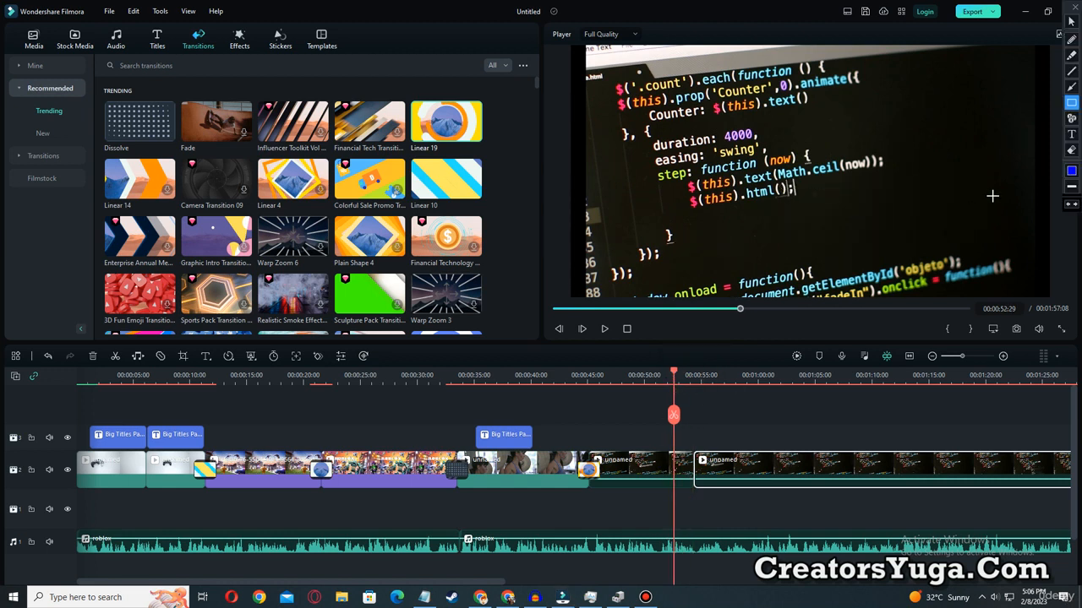
pyautogui.click(1071, 119)
pyautogui.click(644, 436)
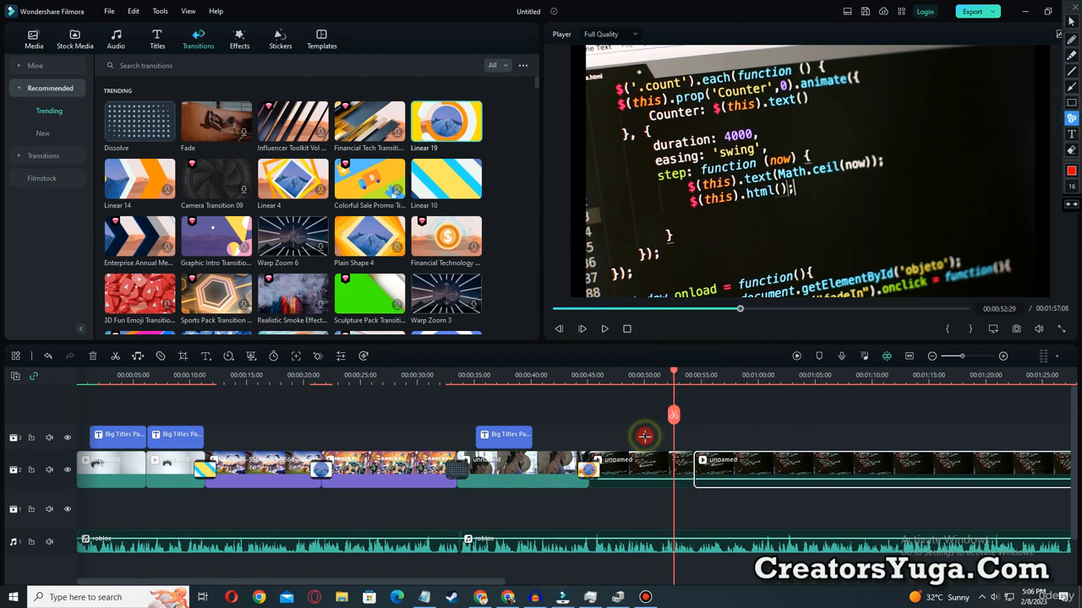
pyautogui.click(755, 436)
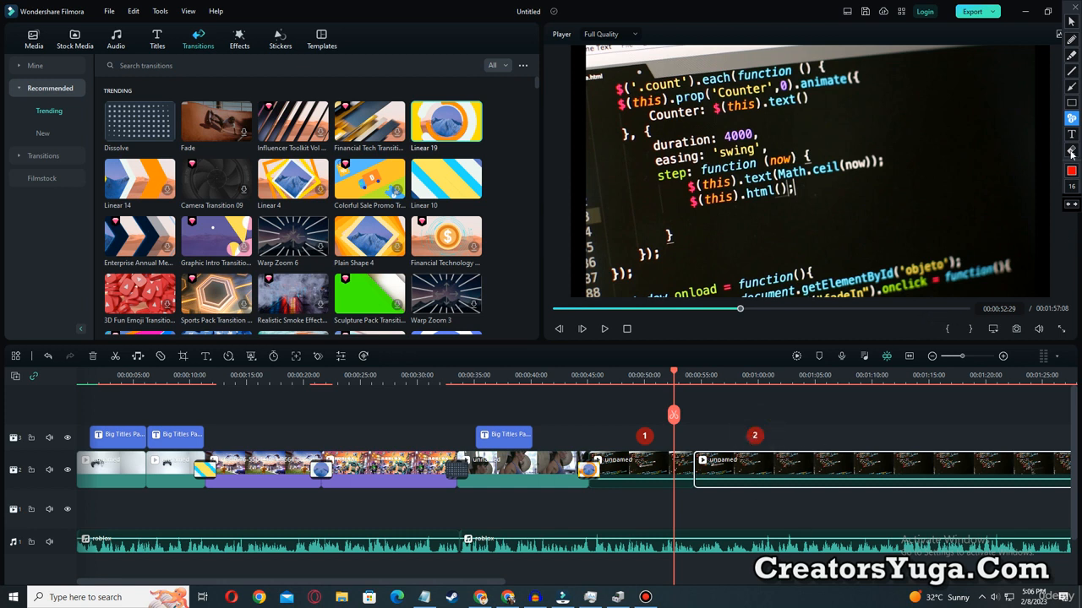
pyautogui.hotkey('ctrl', 'alt', 'd')
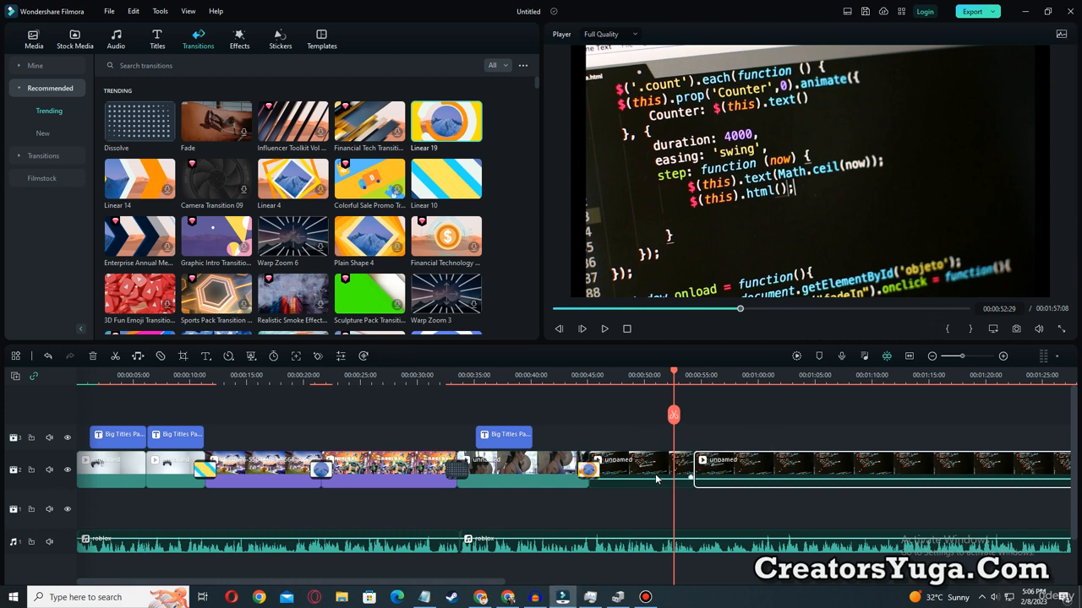
# Delete the part of the code clip after the split, and scrub through the remaining part.
pyautogui.click(780, 465)
pyautogui.click(764, 410)
pyautogui.moveTo(766, 480); pyautogui.dragTo(854, 502)
pyautogui.click(763, 466)
pyautogui.press('Delete')
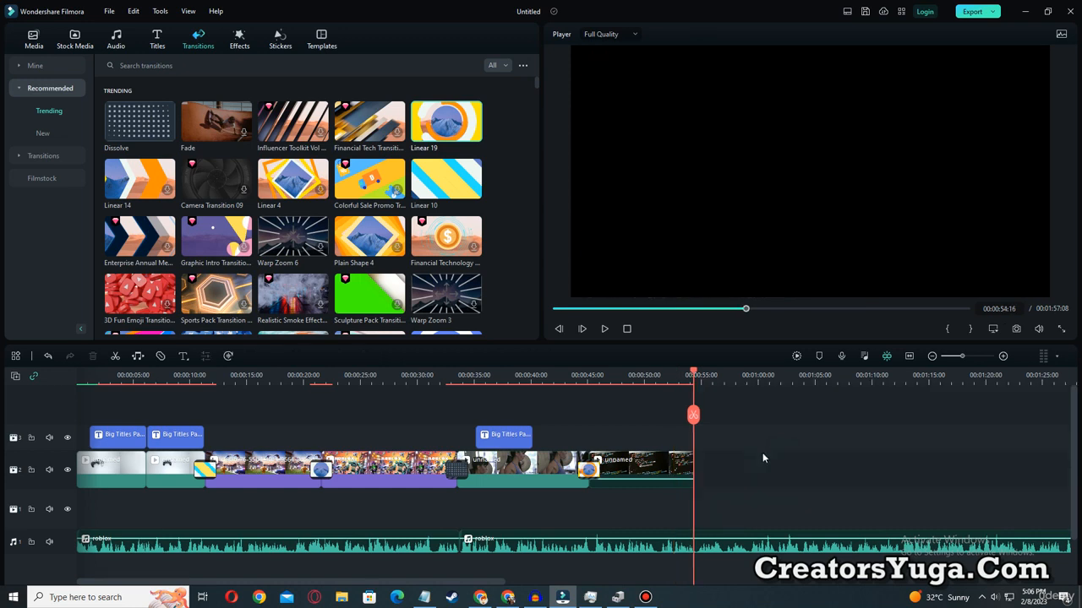
pyautogui.click(690, 377)
pyautogui.moveTo(618, 384); pyautogui.dragTo(665, 405)
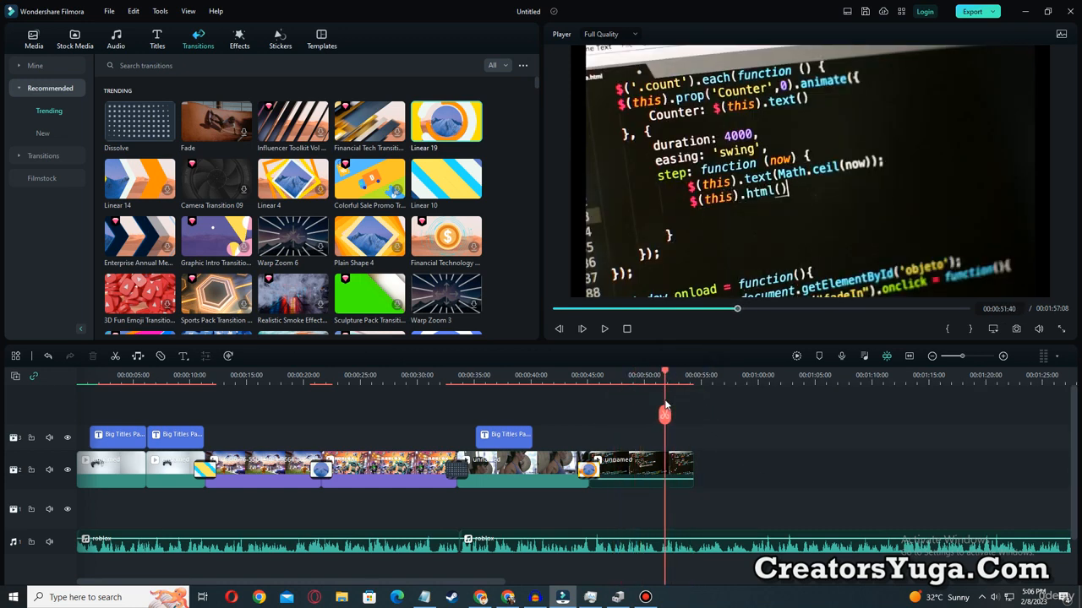
# Place the downloaded stock clip of gaming accessories on a white table directly after the code clip, and preview it.
pyautogui.click(71, 47)
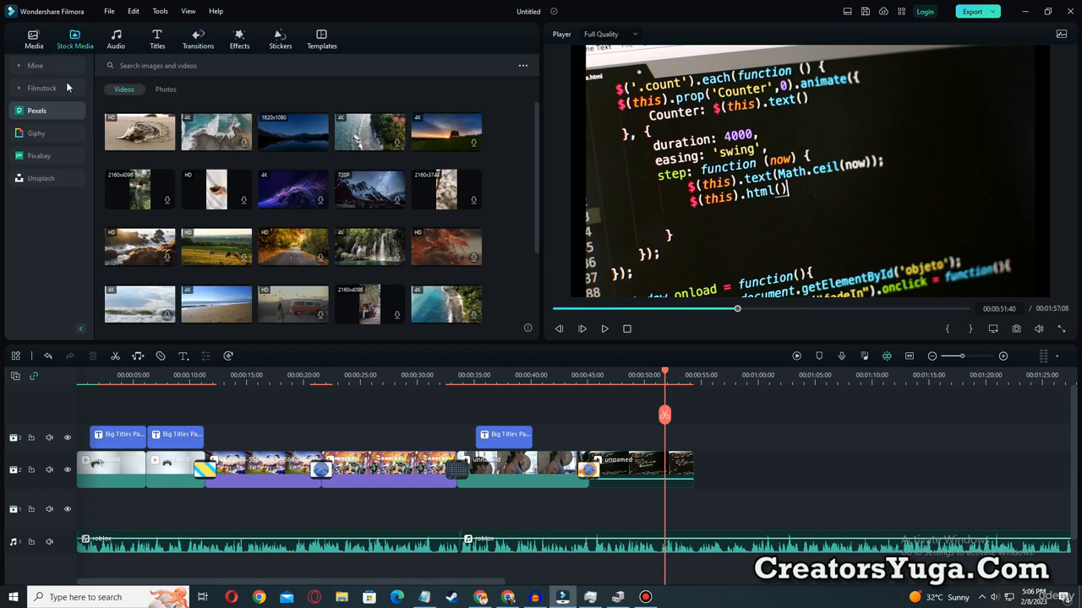
pyautogui.click(26, 67)
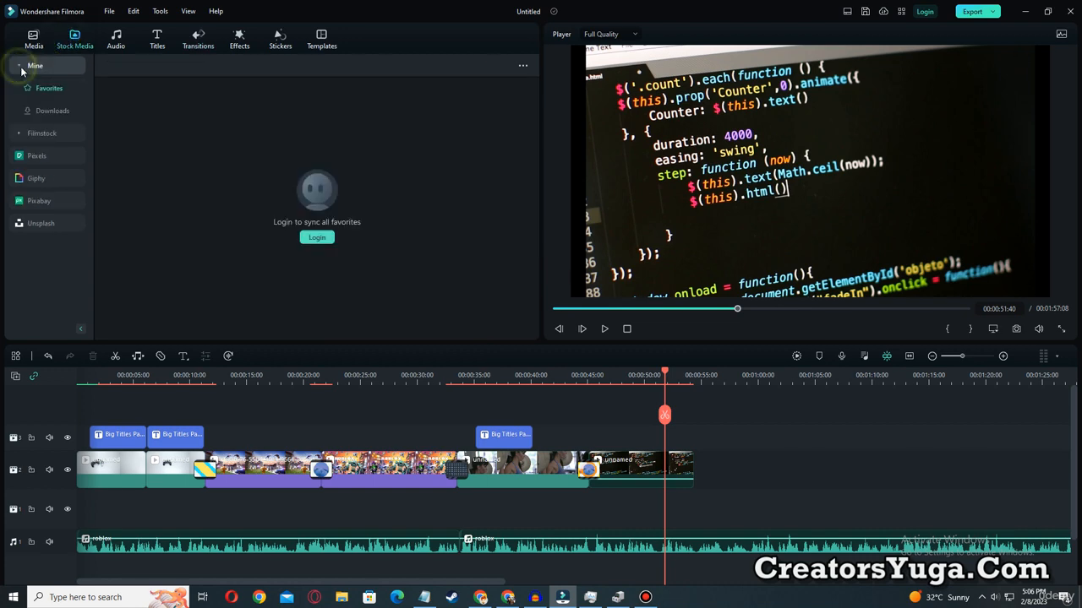
pyautogui.click(52, 113)
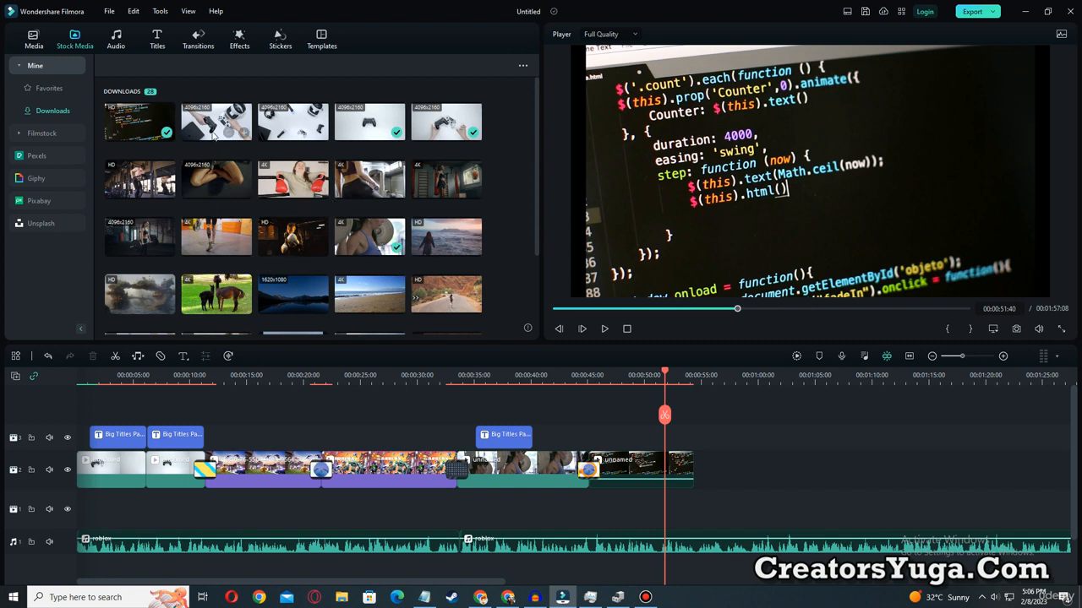
pyautogui.moveTo(295, 137); pyautogui.dragTo(693, 454)
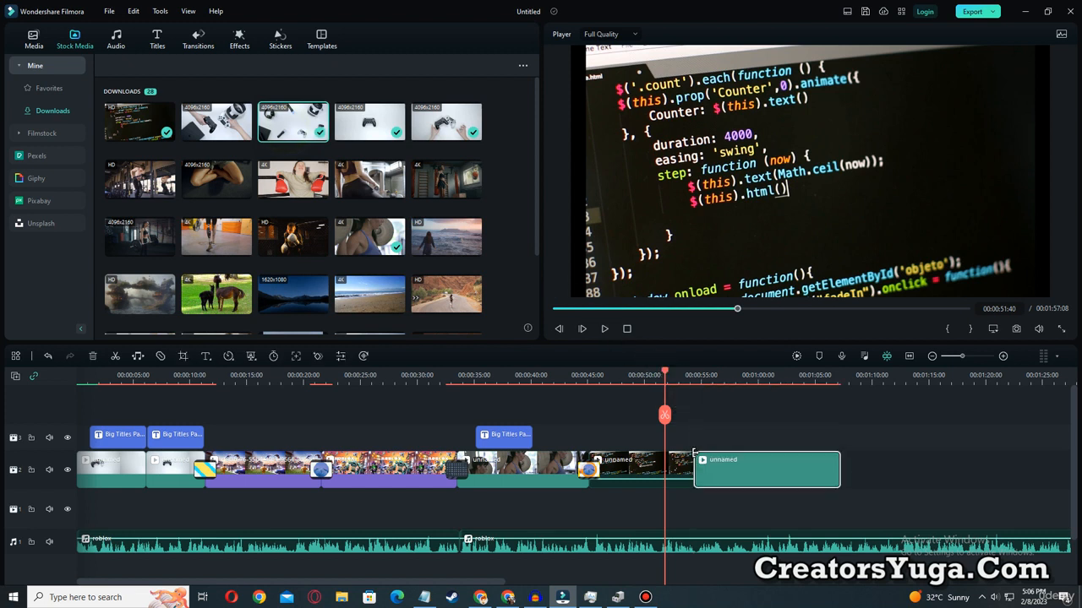
pyautogui.click(604, 329)
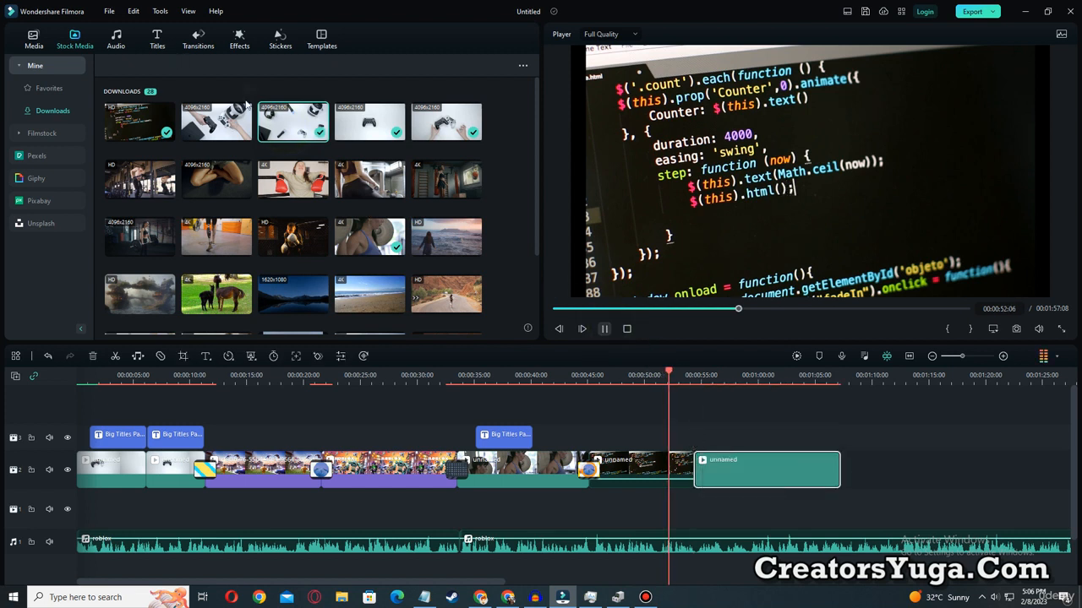
pyautogui.click(604, 328)
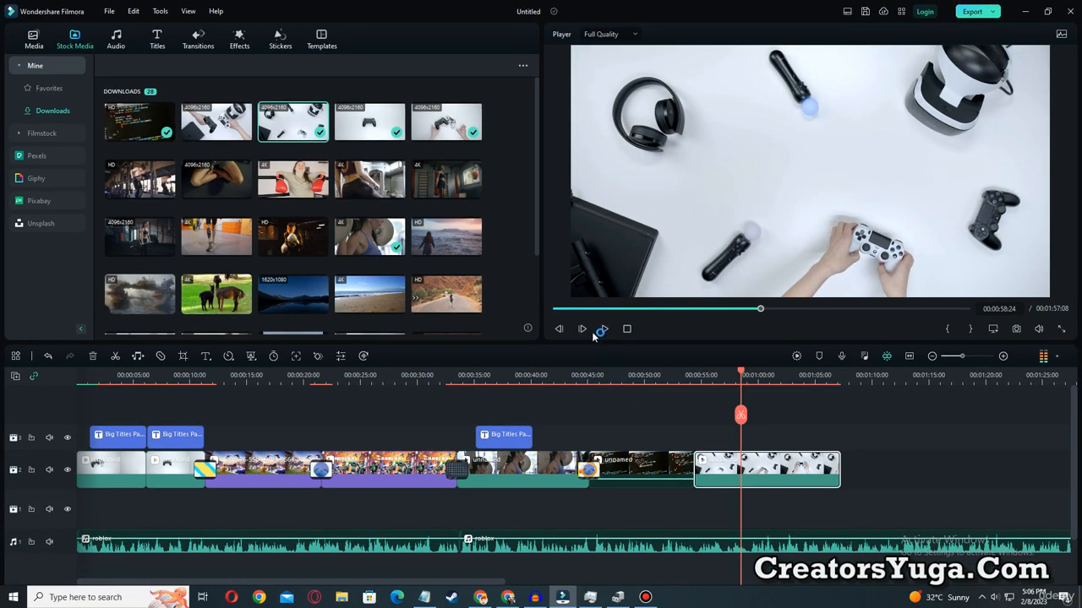
# Add the Dissolve transition between the code clip and the gaming-accessories clip, and preview the change.
pyautogui.click(202, 43)
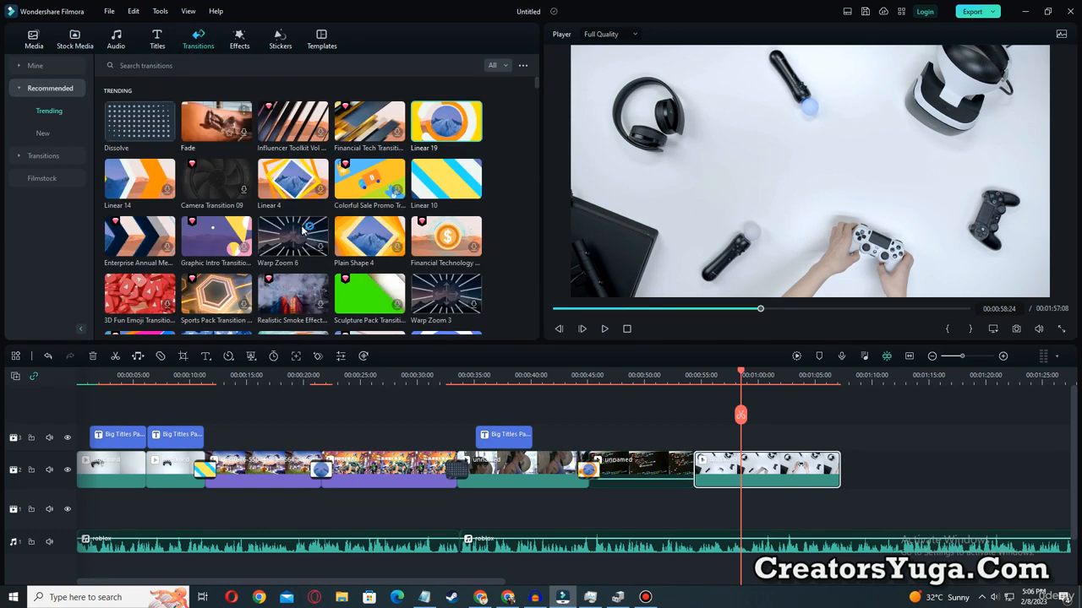
pyautogui.moveTo(126, 118)
pyautogui.mouseDown()
pyautogui.moveTo(410, 349)
pyautogui.moveTo(681, 470)
pyautogui.mouseUp()
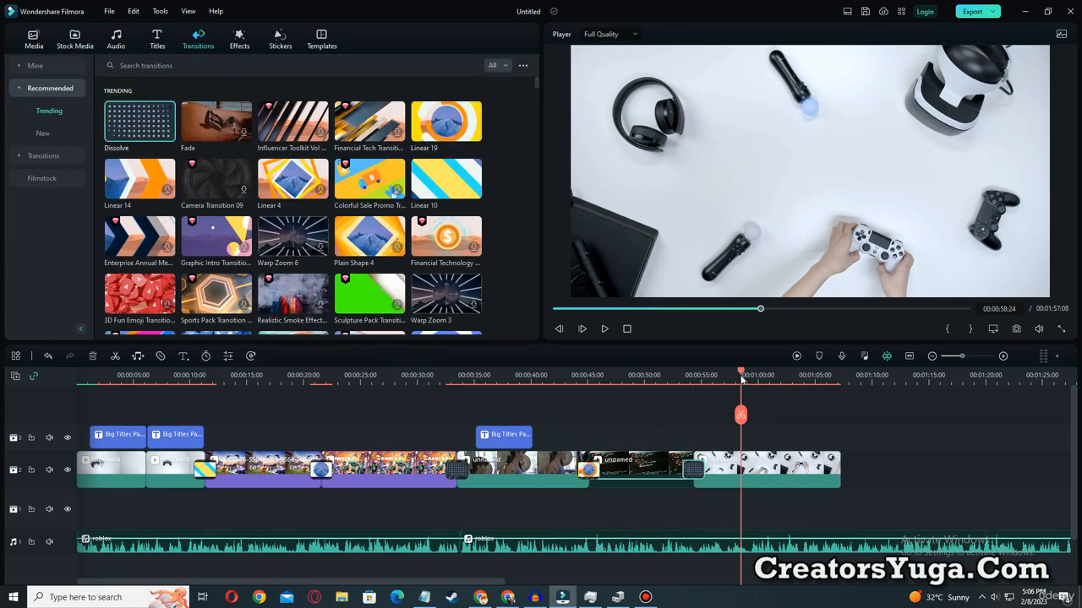
pyautogui.moveTo(741, 379); pyautogui.dragTo(673, 377)
pyautogui.click(605, 328)
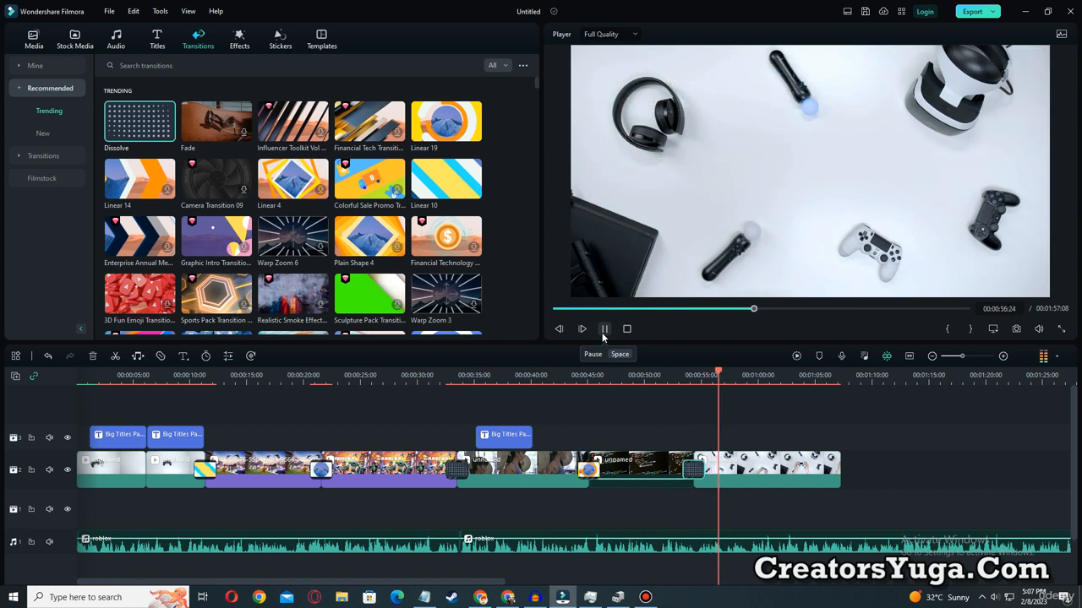
pyautogui.click(602, 332)
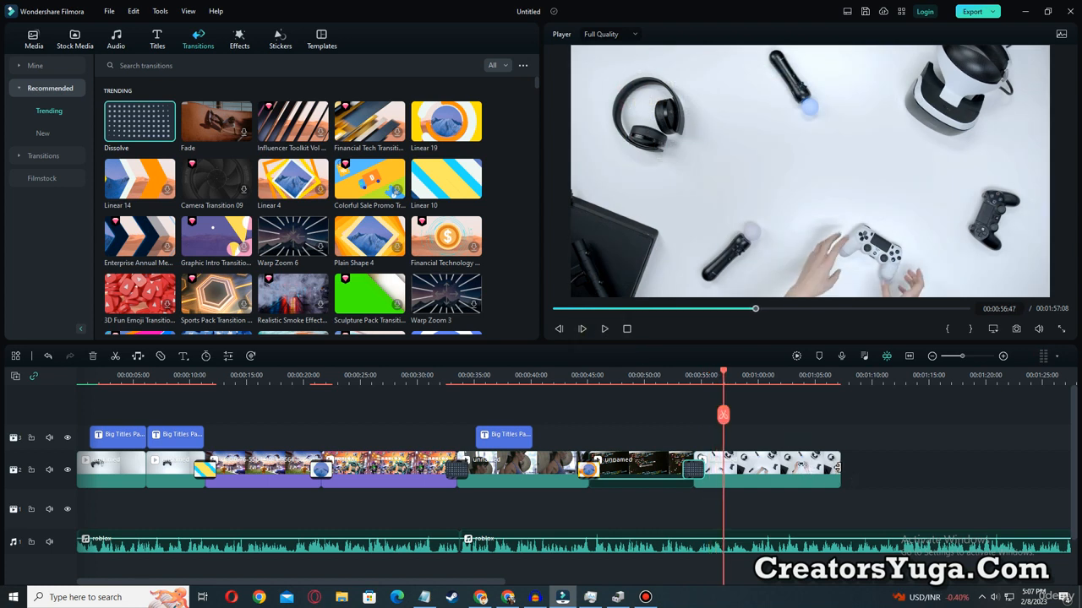
# Try to extend the end of the gaming-accessories clip, and play the rest of it.
pyautogui.moveTo(837, 468); pyautogui.dragTo(903, 466)
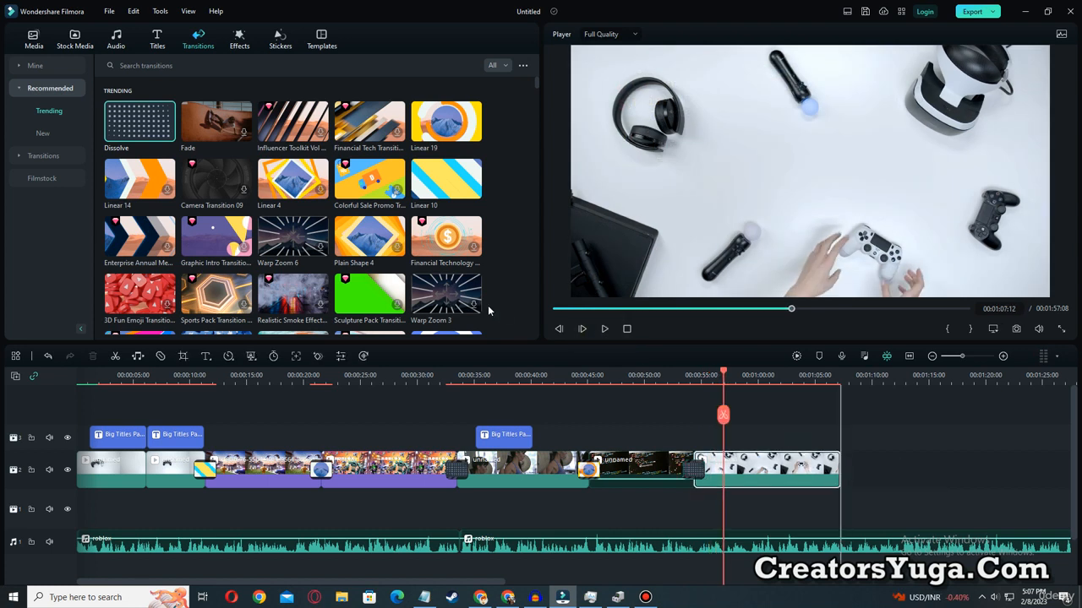
pyautogui.click(605, 331)
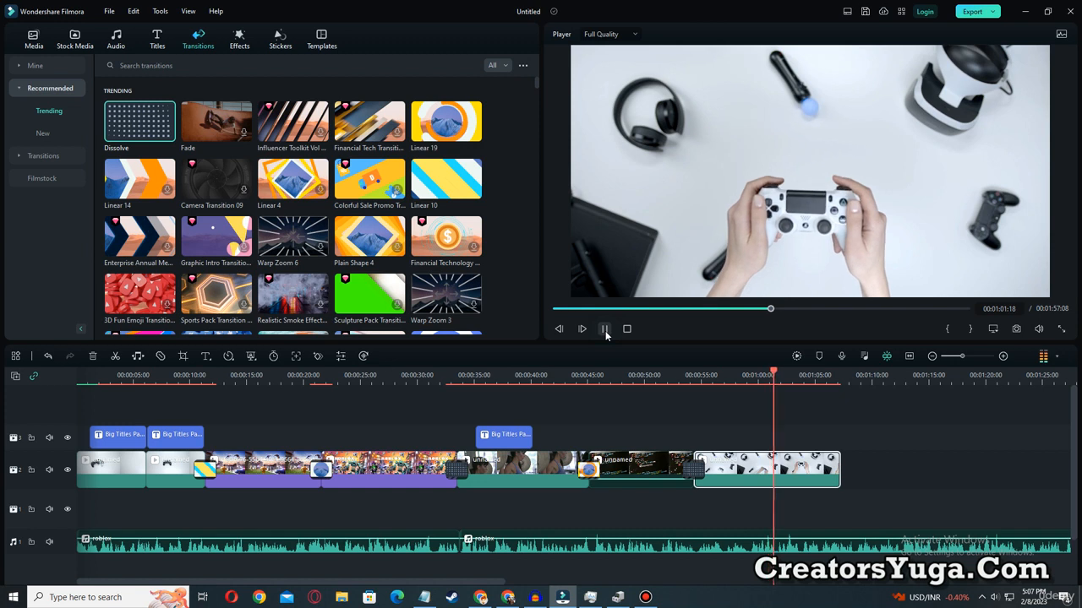
pyautogui.click(605, 330)
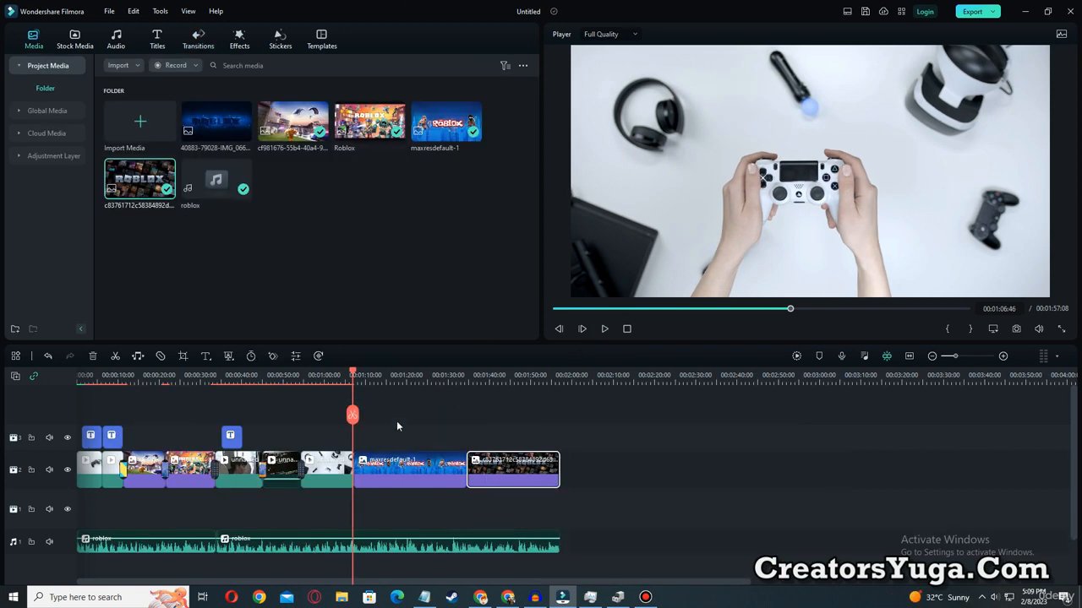
# Preview the start of the maxresdefault-1 image after the gaming-accessories clip, and return the playhead to the beginning of the timeline.
pyautogui.moveTo(382, 424); pyautogui.dragTo(421, 502)
pyautogui.click(509, 419)
pyautogui.moveTo(509, 418); pyautogui.dragTo(538, 505)
pyautogui.click(607, 330)
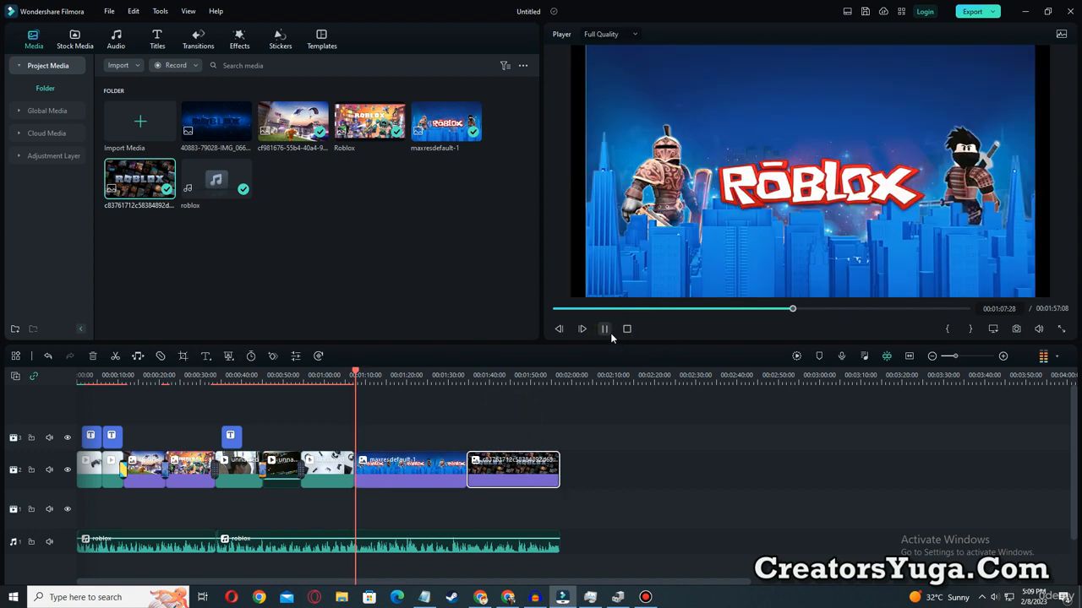
pyautogui.click(604, 329)
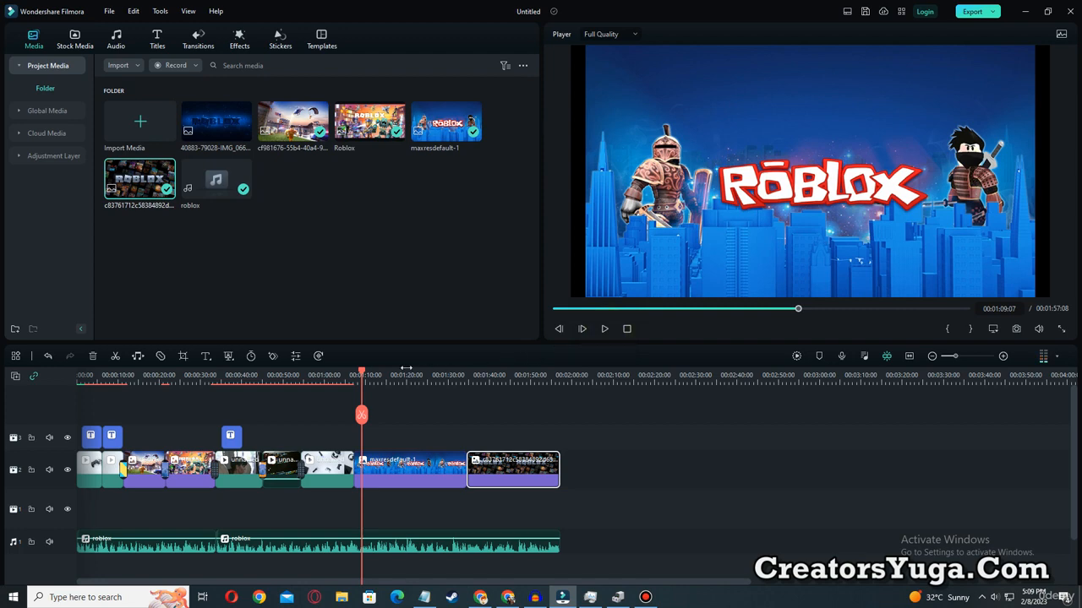
pyautogui.moveTo(363, 378); pyautogui.dragTo(79, 387)
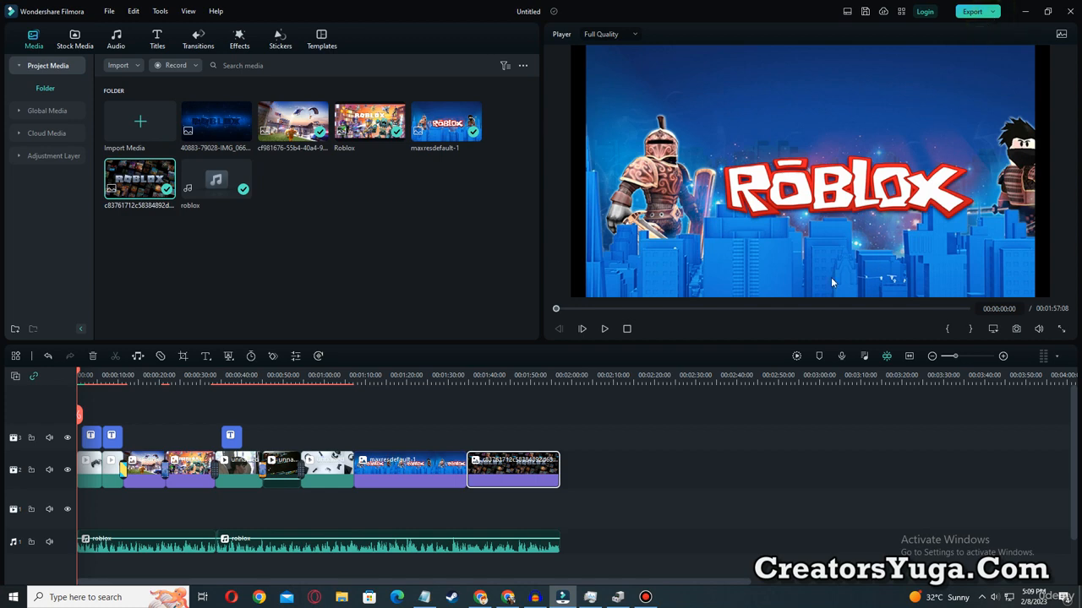
# Open the export settings for the MP4 video, set the quality to Higher and the resolution to 1920x1080, and apply them.
pyautogui.click(972, 12)
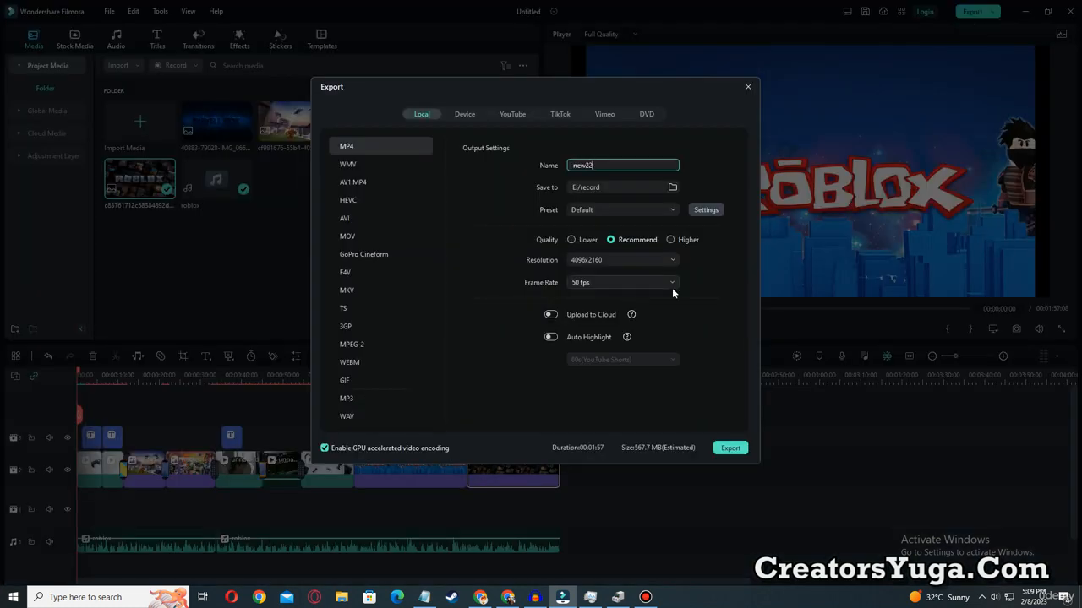
pyautogui.click(713, 215)
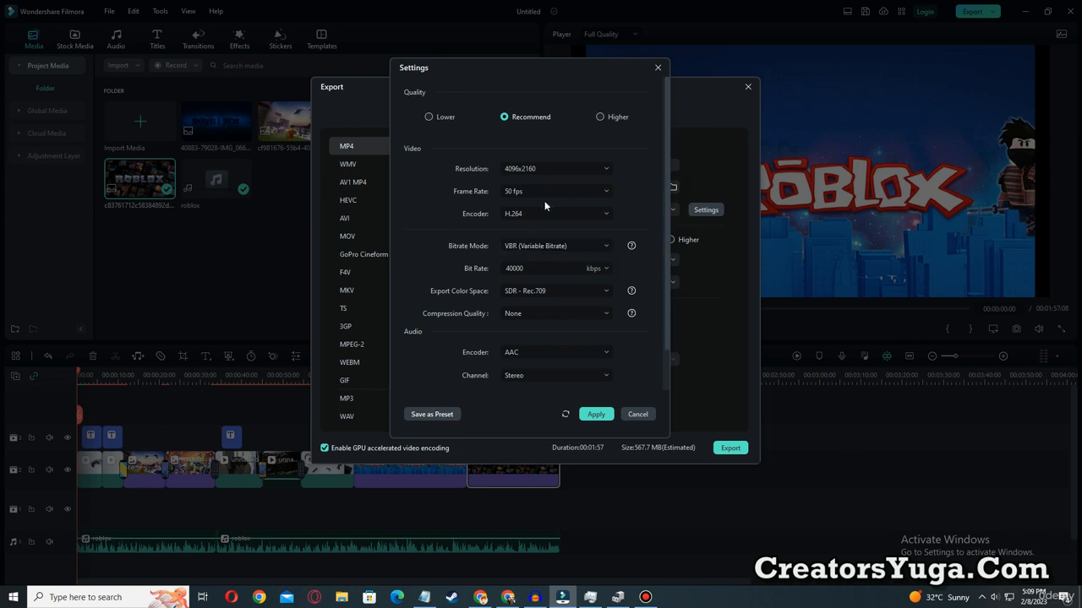
pyautogui.click(605, 116)
pyautogui.click(578, 170)
pyautogui.scroll(-1, 567, 317)
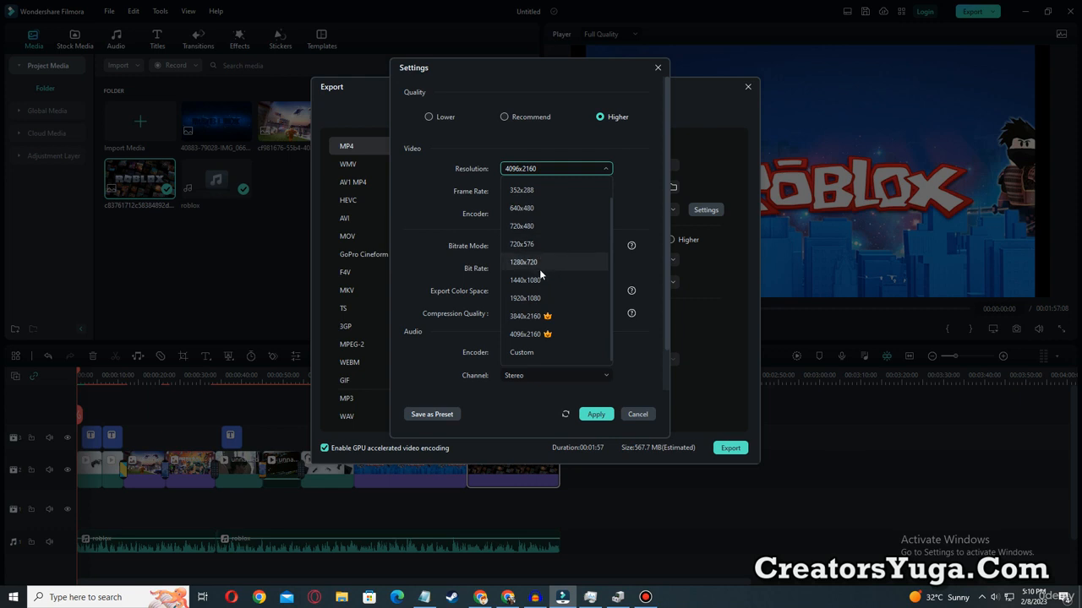
pyautogui.click(547, 298)
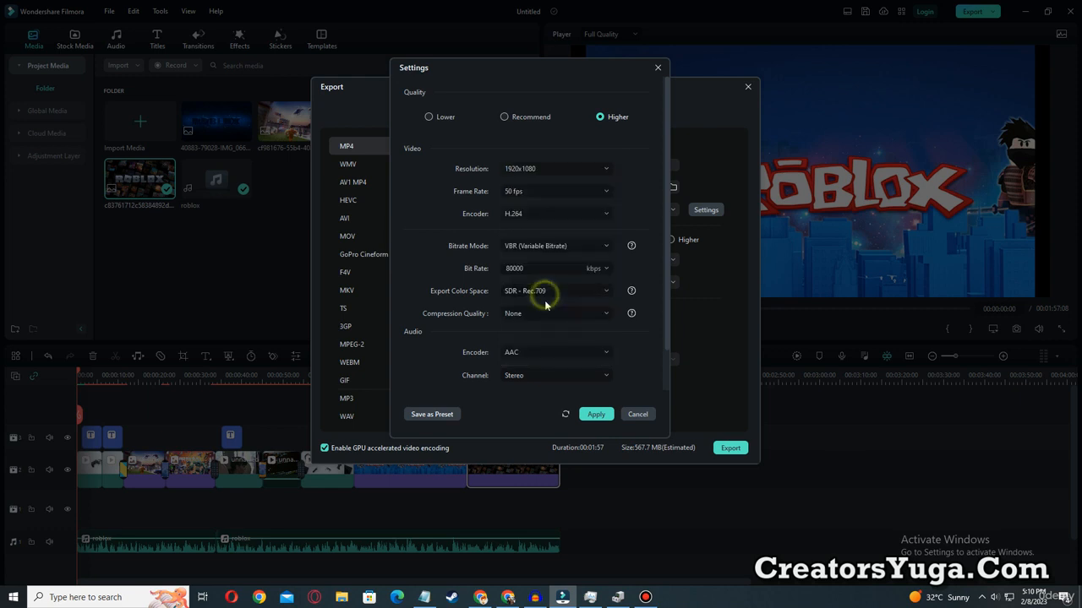
pyautogui.click(595, 415)
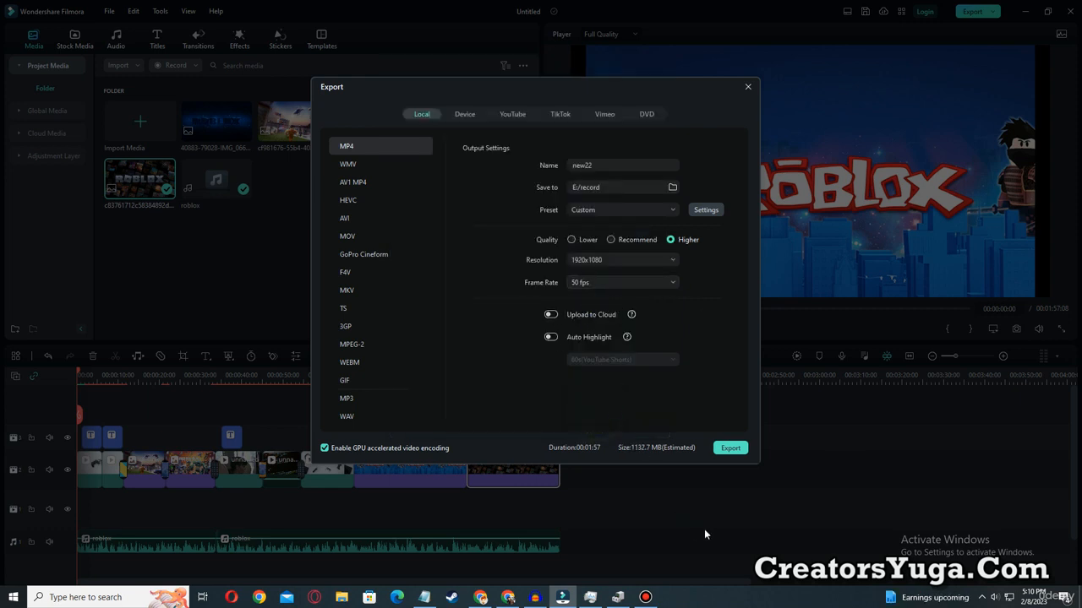
# Name the output file ROBLOX and export the video.
pyautogui.doubleClick(614, 169)
pyautogui.write('ROBLOZ')
pyautogui.press('BackSpace')
pyautogui.write('X')
pyautogui.click(730, 448)
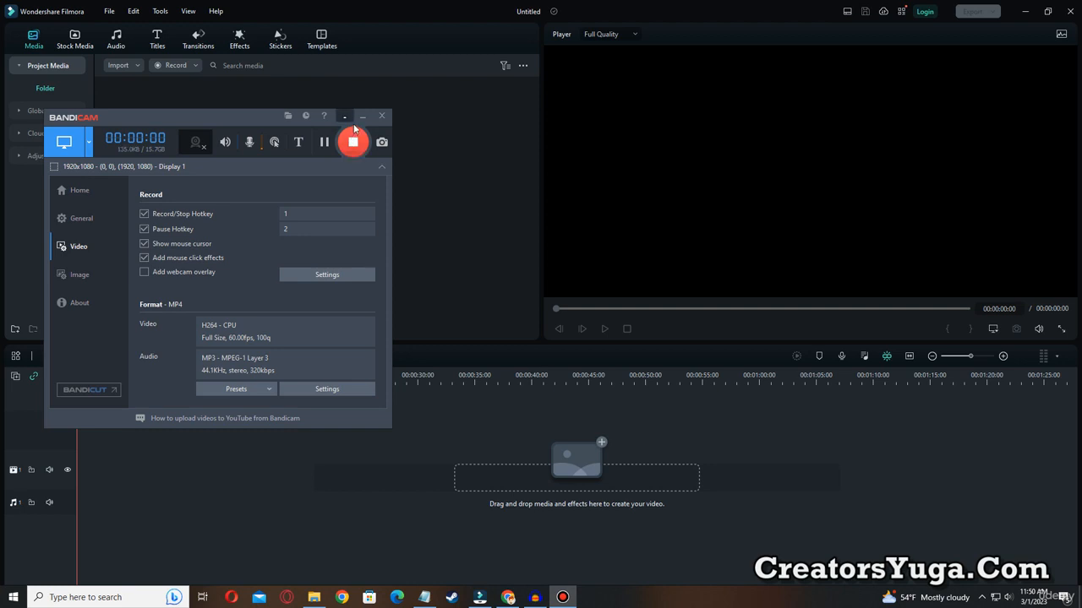
pyautogui.click(362, 118)
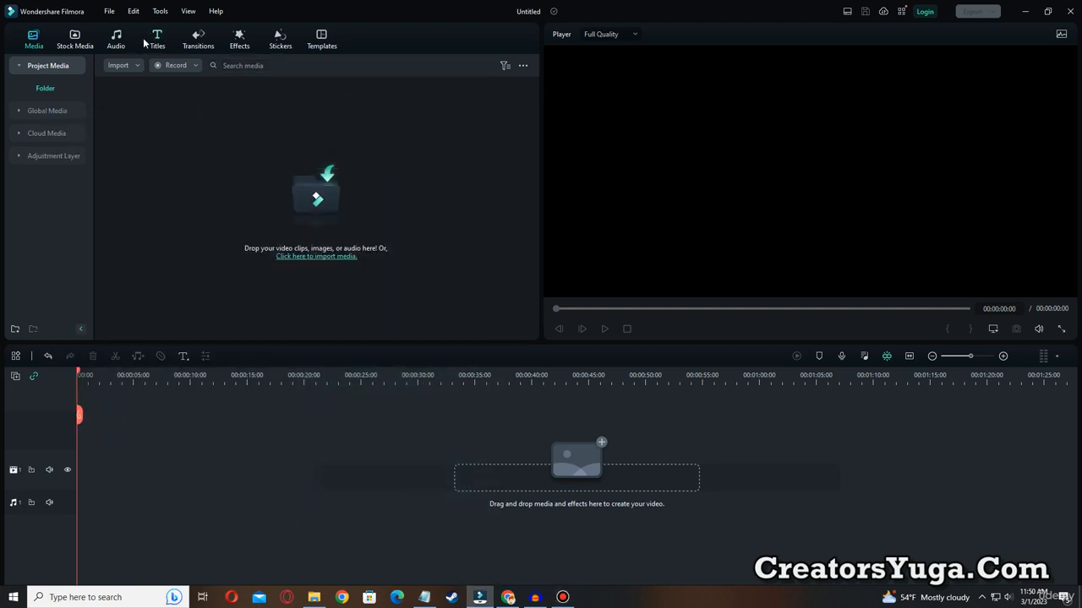
pyautogui.hotkey('ctrl', 'alt', 'd')
pyautogui.moveTo(140, 20); pyautogui.dragTo(175, 64)
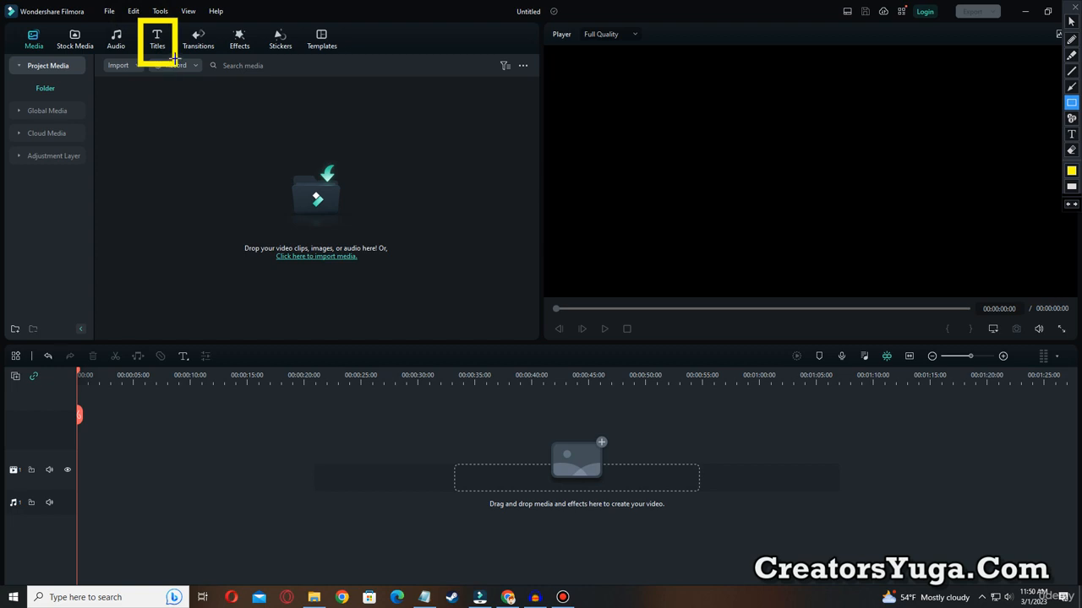
pyautogui.hotkey('ctrl', 'alt', 'd')
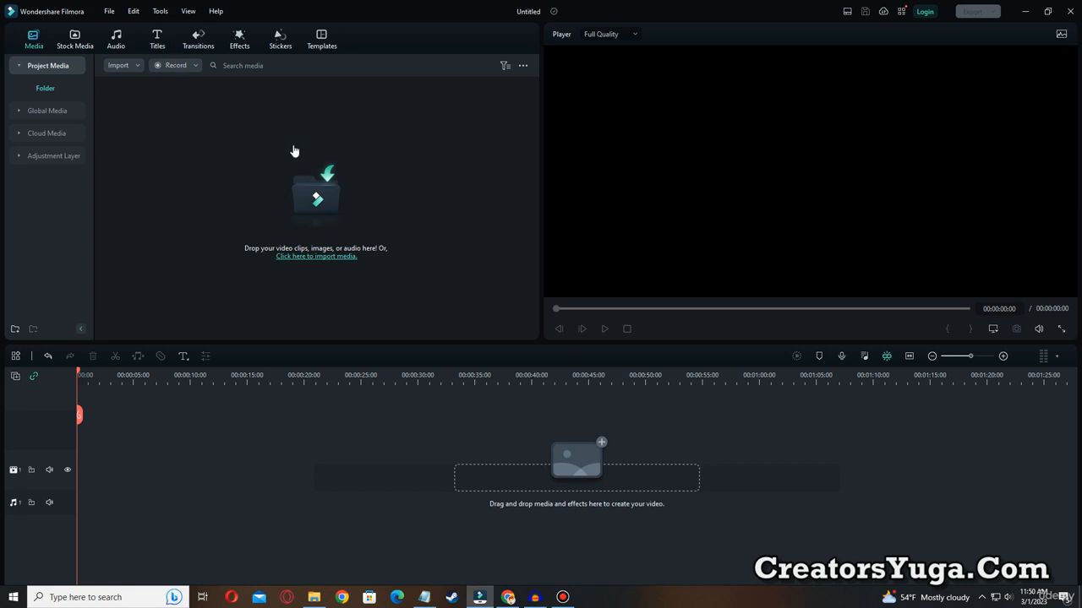
# Import today's four Destiny 2 images and the nnnf audio file from the Downloads folder into the new project.
pyautogui.click(255, 179)
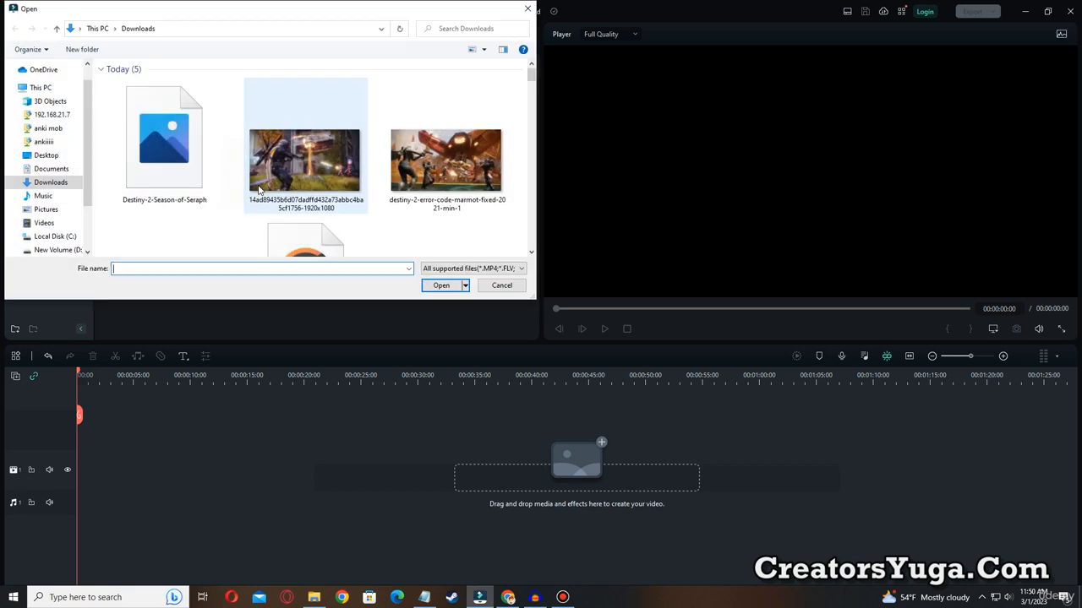
pyautogui.click(177, 169)
pyautogui.keyDown('ctrl'); pyautogui.click(304, 164); pyautogui.keyUp('ctrl')
pyautogui.keyDown('ctrl'); pyautogui.click(397, 173); pyautogui.keyUp('ctrl')
pyautogui.scroll(-1, 533, 81)
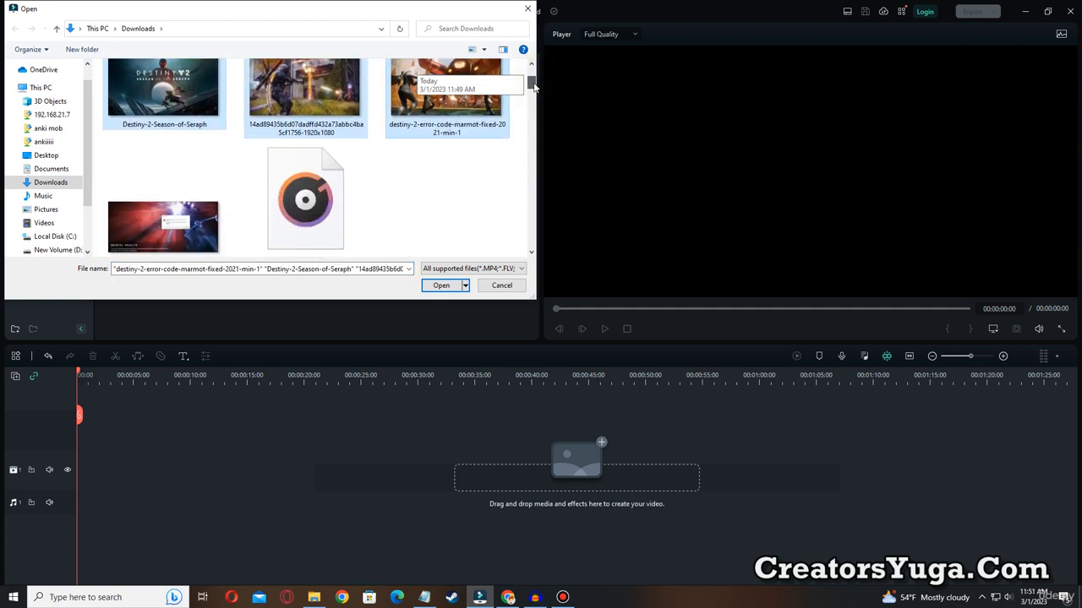
pyautogui.scroll(-1, 533, 83)
pyautogui.keyDown('ctrl'); pyautogui.click(163, 148); pyautogui.keyUp('ctrl')
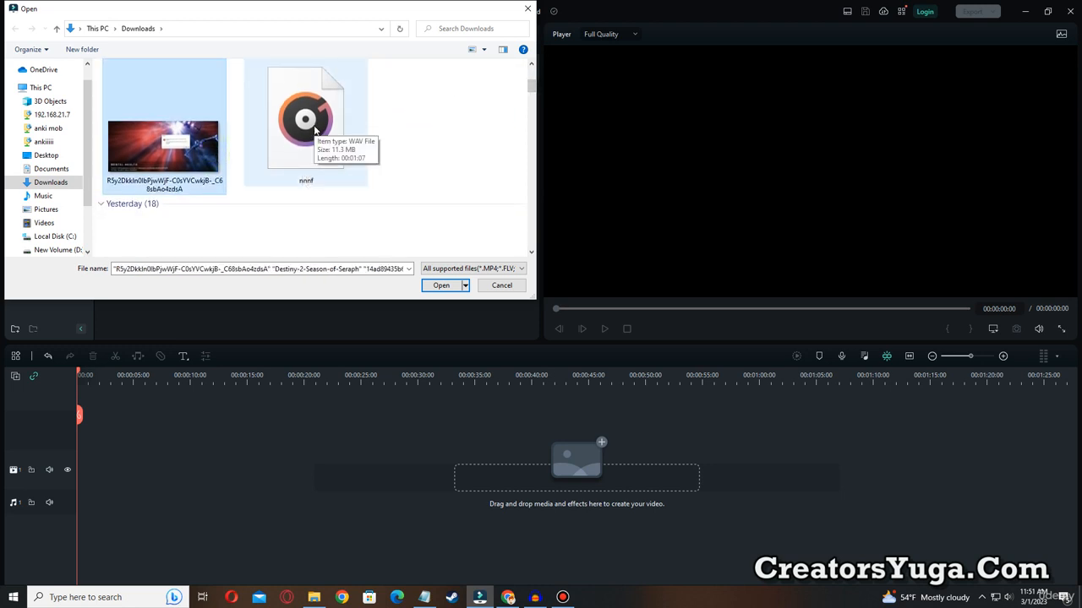
pyautogui.keyDown('ctrl'); pyautogui.click(314, 128); pyautogui.keyUp('ctrl')
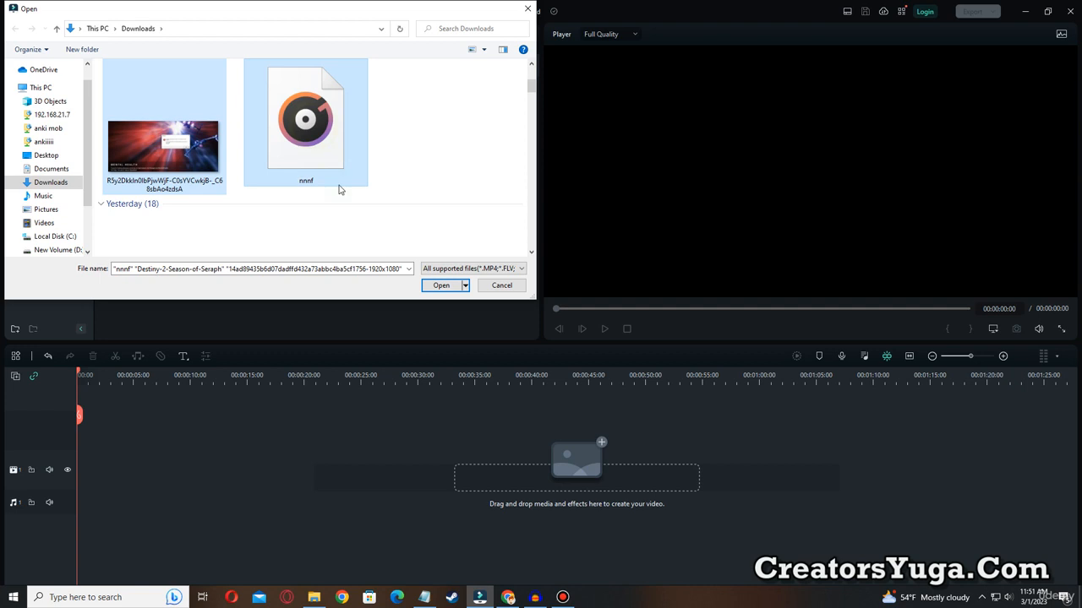
pyautogui.click(437, 285)
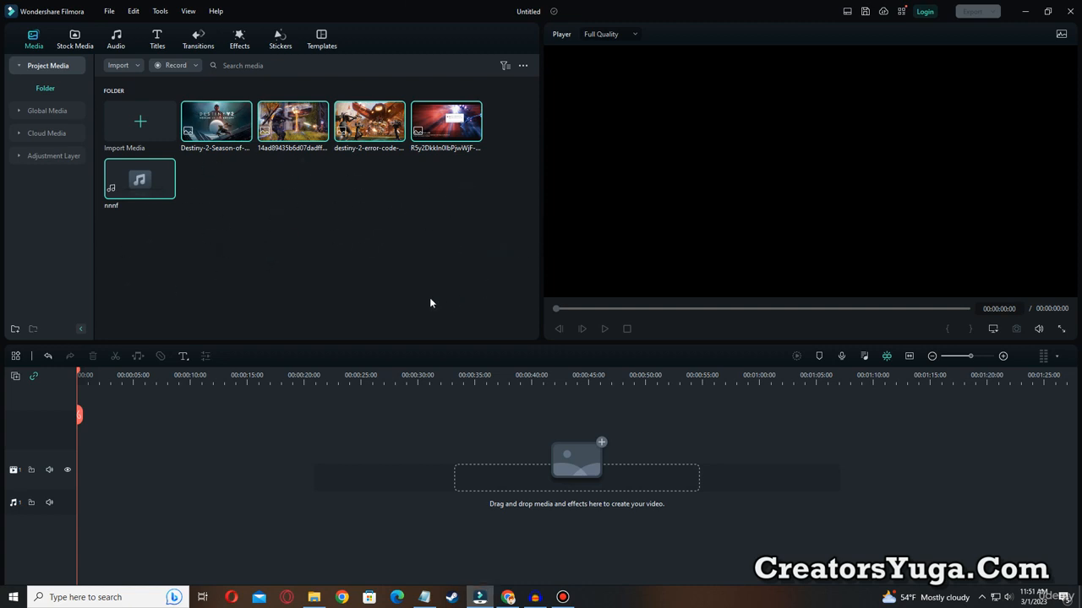
# Place the nnnf audio at the start of the audio track, and lower the system speaker volume.
pyautogui.click(250, 190)
pyautogui.click(264, 240)
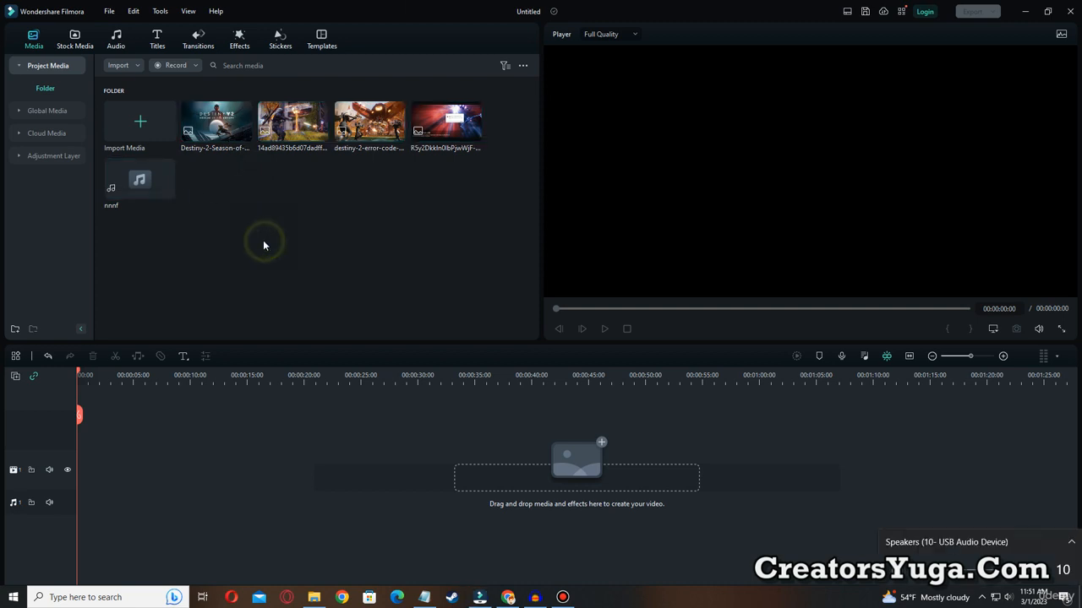
pyautogui.moveTo(140, 183); pyautogui.dragTo(468, 520)
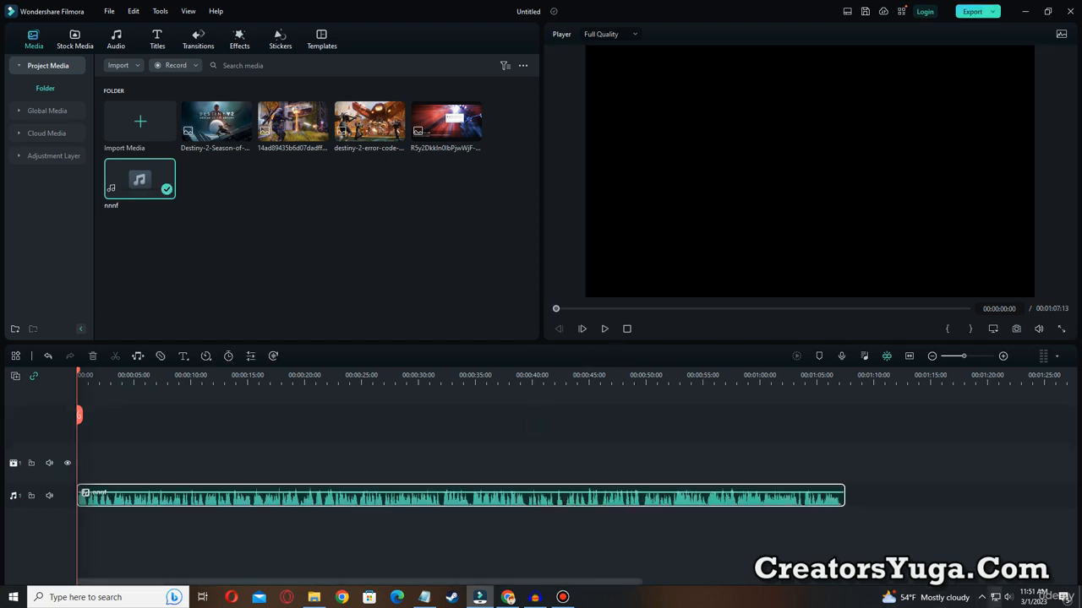
pyautogui.click(1008, 598)
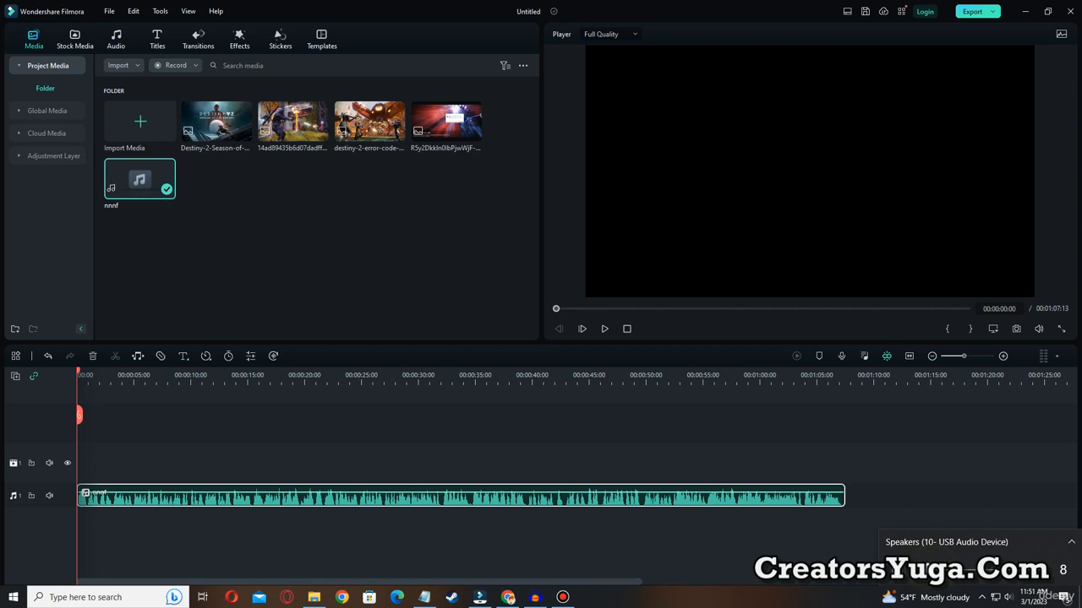
pyautogui.click(258, 214)
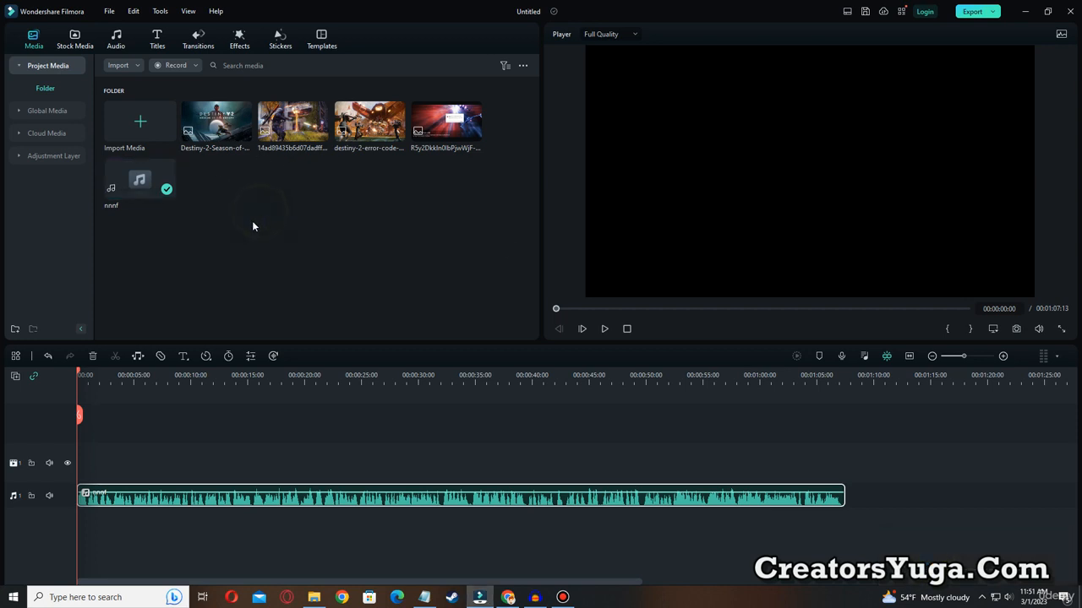
# Place the Destiny 2 error-message image at the start of the video track, and shift it slightly to the right in the frame.
pyautogui.moveTo(448, 131); pyautogui.dragTo(87, 470)
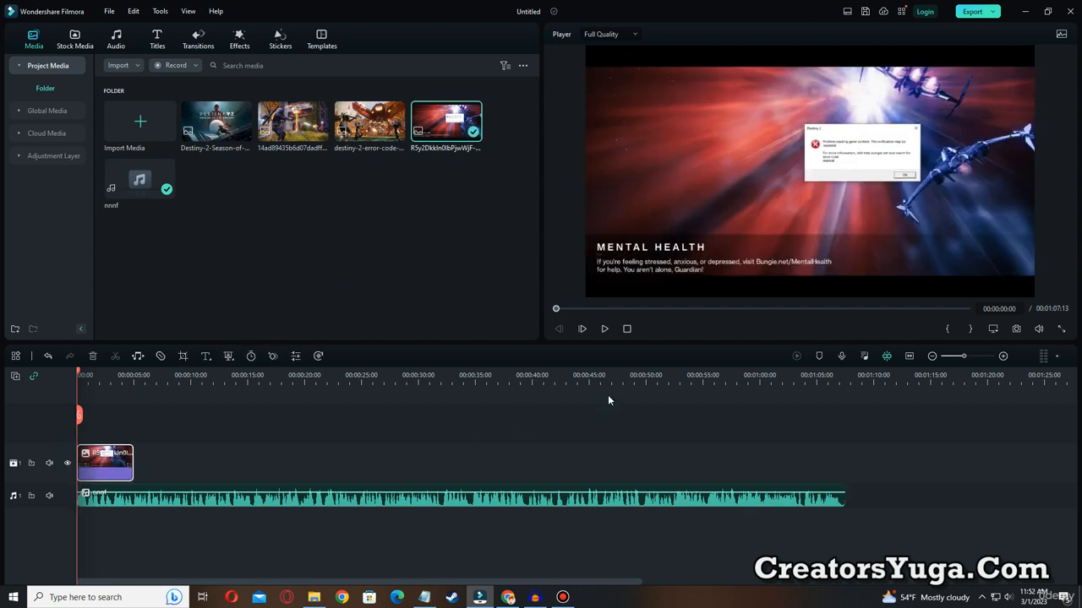
pyautogui.click(722, 187)
pyautogui.moveTo(778, 208)
pyautogui.mouseDown()
pyautogui.moveTo(763, 191)
pyautogui.moveTo(803, 205)
pyautogui.moveTo(792, 207)
pyautogui.mouseUp()
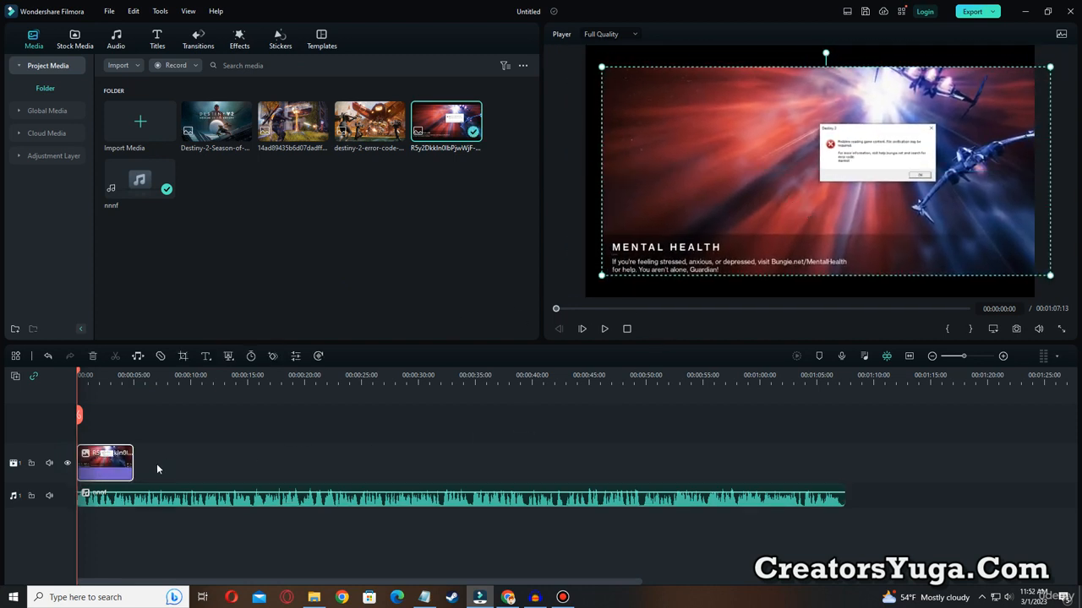
# Crop the error-message image to a 16:9 ratio, with the crop area shifted left to include the MENTAL HEALTH text.
pyautogui.rightClick(112, 456)
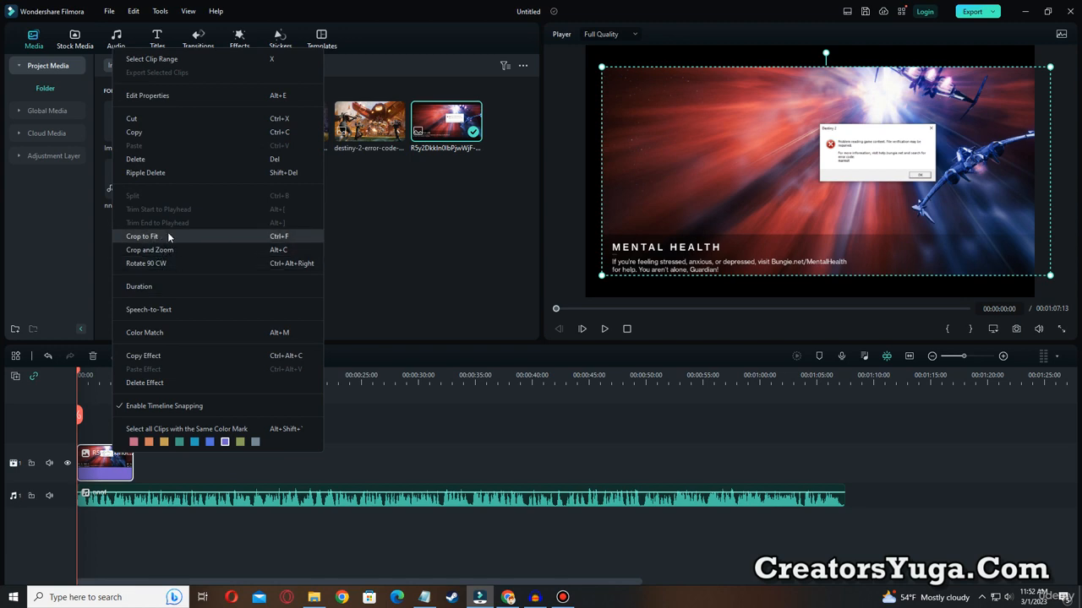
pyautogui.click(150, 249)
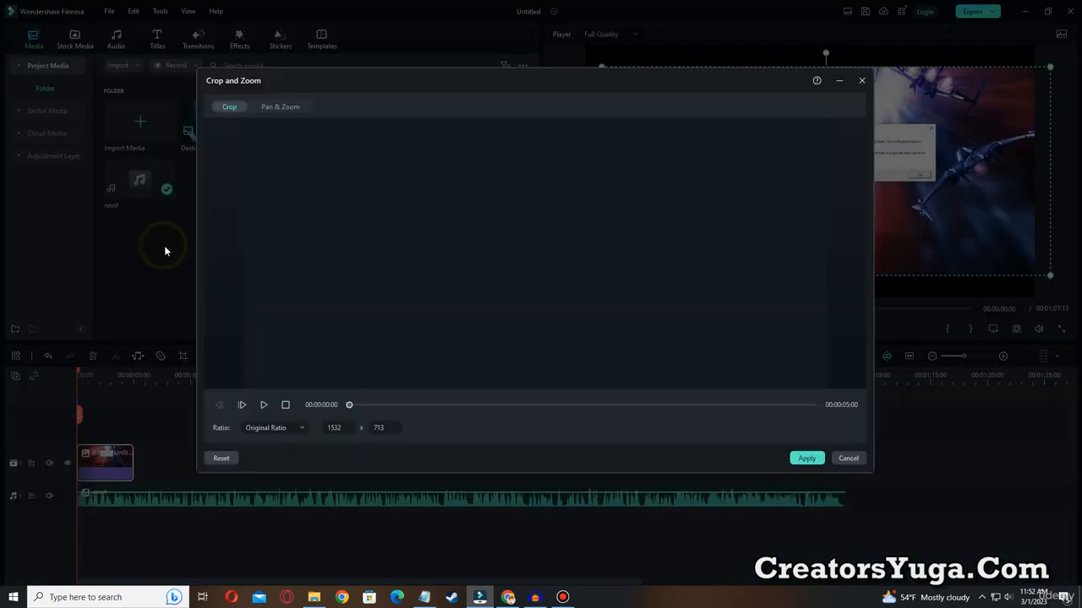
pyautogui.click(293, 429)
pyautogui.click(282, 470)
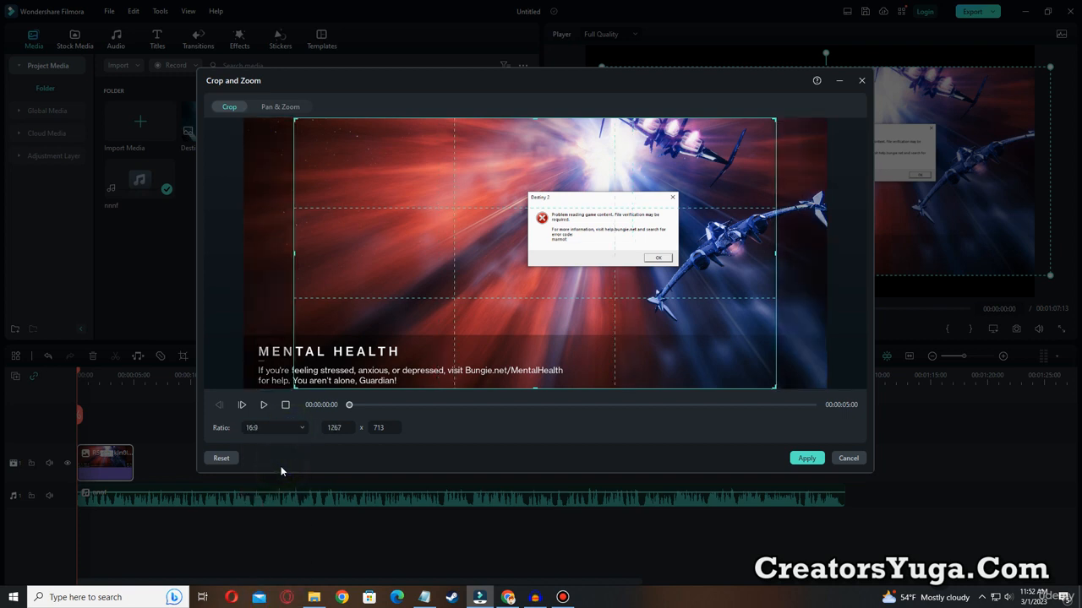
pyautogui.moveTo(504, 328); pyautogui.dragTo(459, 326)
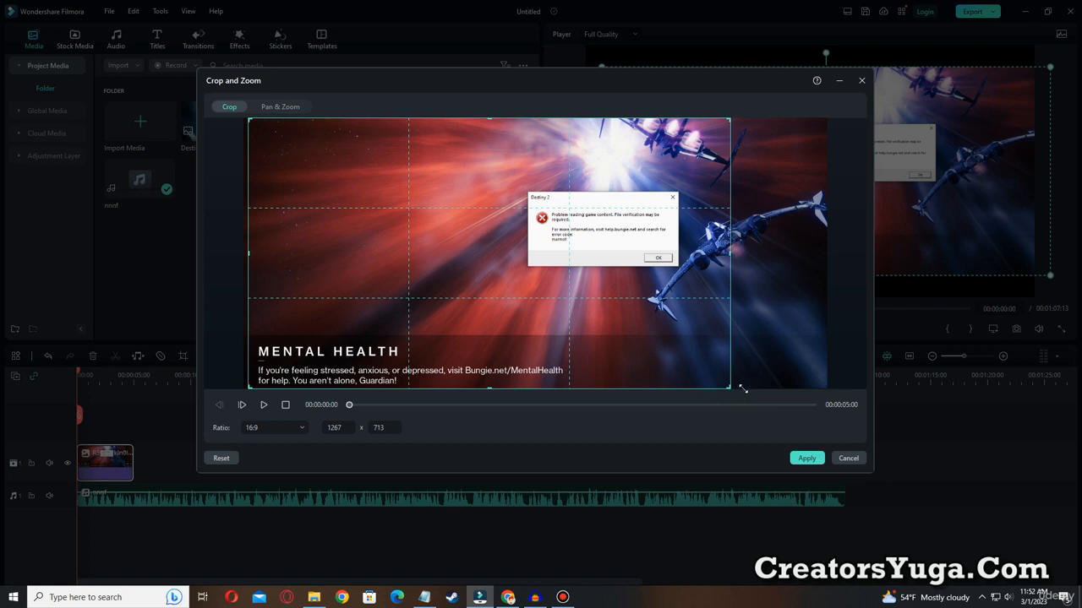
# Add a Pan & Zoom to the error-message image that ends on a 1040 x 585 area around the error dialog, and apply it.
pyautogui.click(281, 108)
pyautogui.click(640, 271)
pyautogui.moveTo(621, 290); pyautogui.dragTo(531, 255)
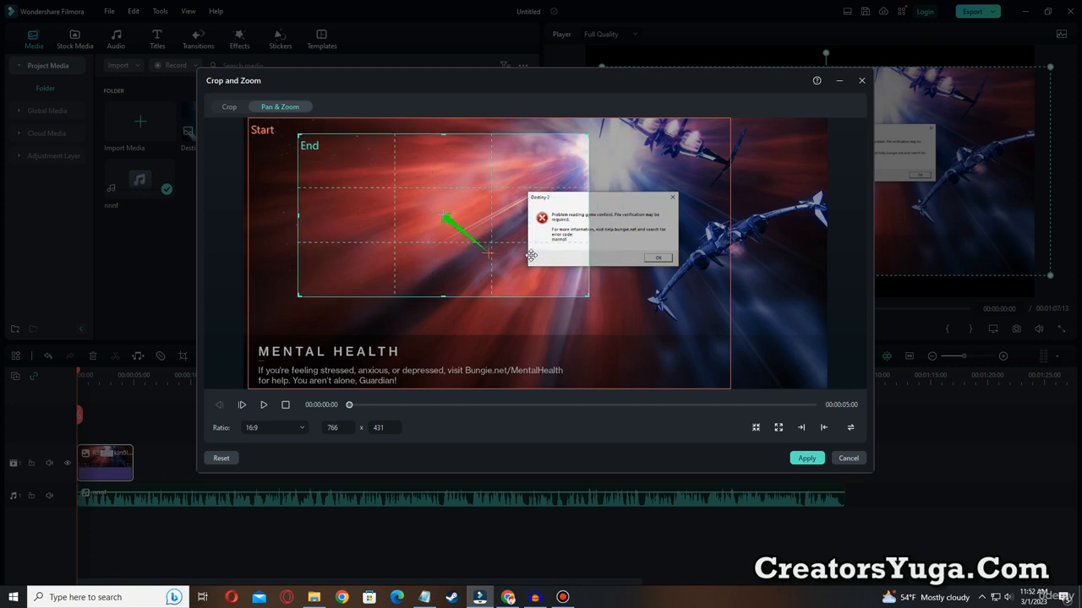
pyautogui.click(588, 298)
pyautogui.click(568, 279)
pyautogui.moveTo(585, 294); pyautogui.dragTo(698, 356)
pyautogui.moveTo(623, 295); pyautogui.dragTo(650, 302)
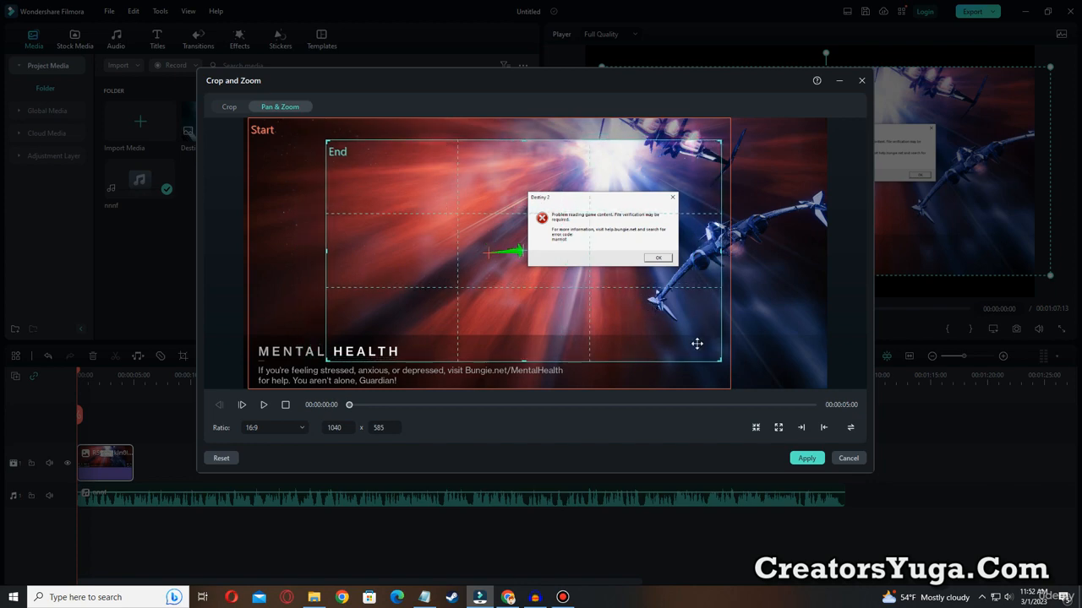
pyautogui.click(806, 458)
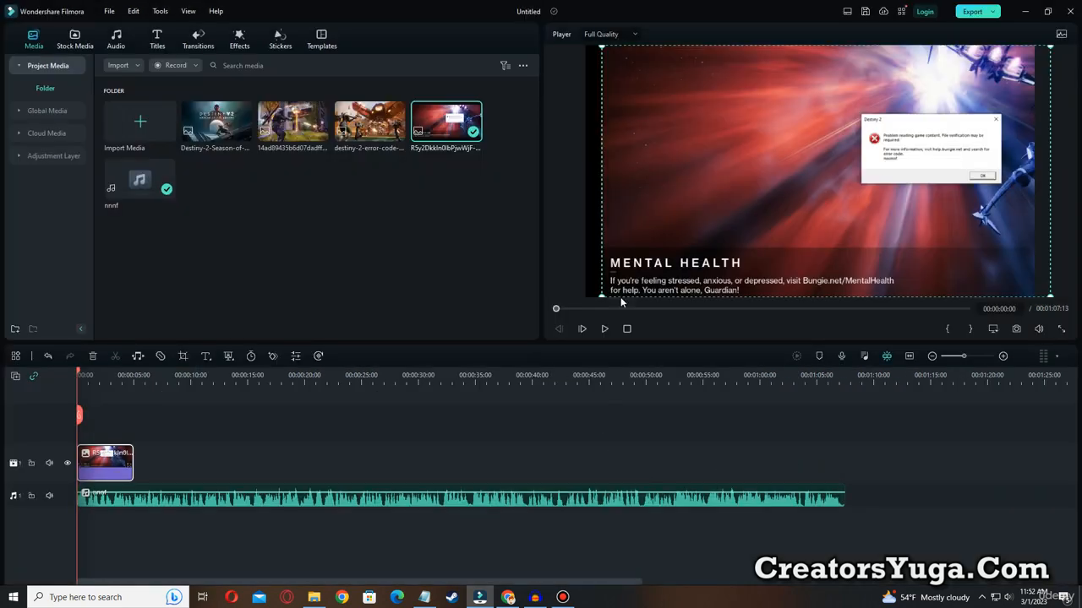
# Adjust the error-message image so it covers the whole video frame, and preview its zoom.
pyautogui.moveTo(603, 48); pyautogui.dragTo(586, 43)
pyautogui.click(604, 328)
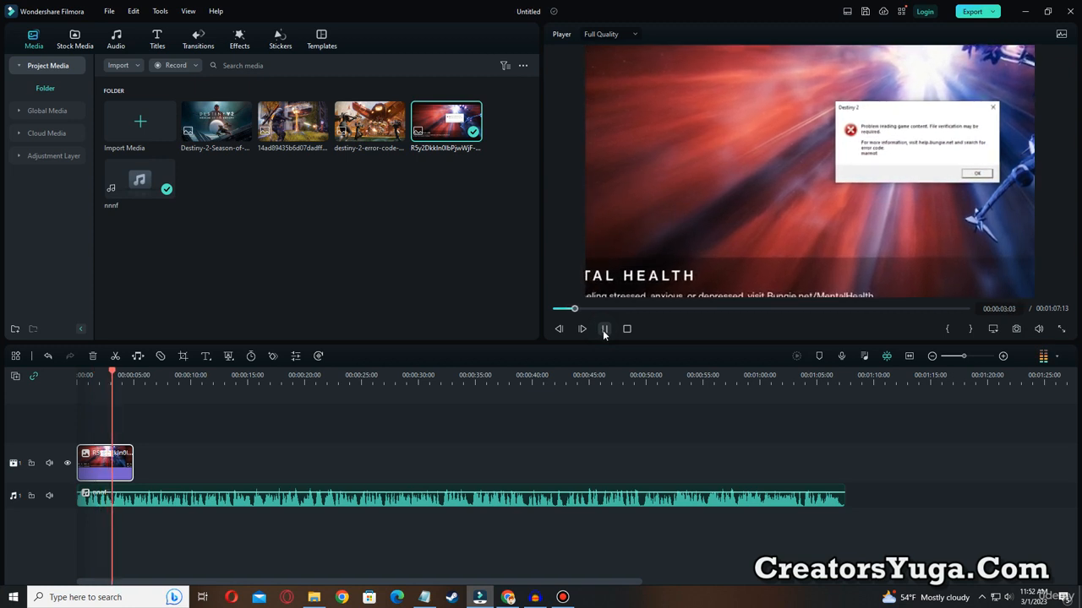
pyautogui.click(603, 330)
pyautogui.click(309, 224)
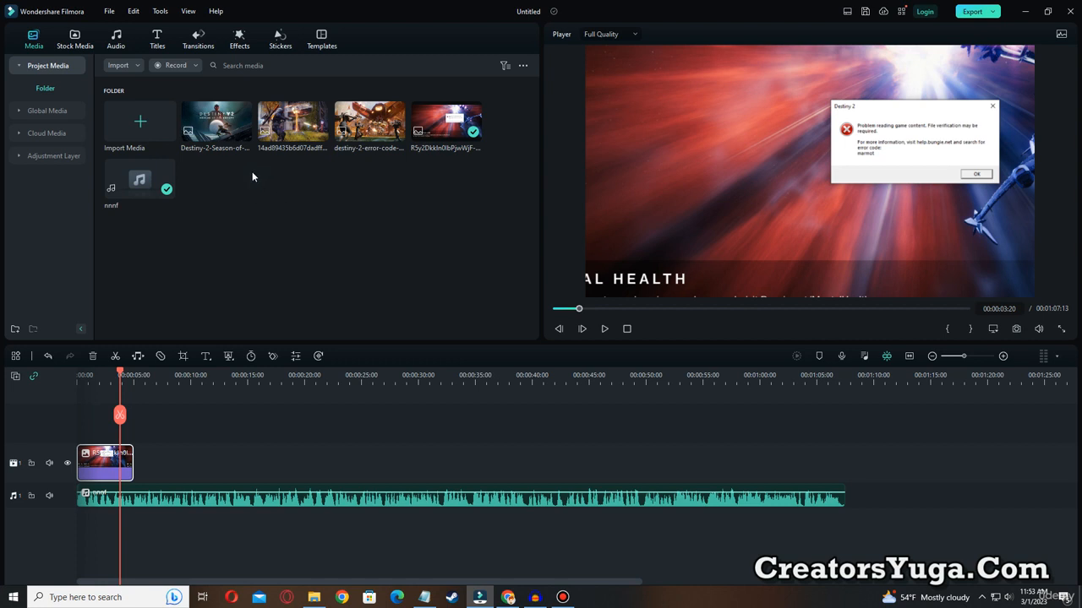
# Place the Destiny-2-Season-of-Seraph image directly after the error-message image, lasting about 9 seconds, and move the playhead onto it.
pyautogui.moveTo(209, 127); pyautogui.dragTo(240, 469)
pyautogui.moveTo(121, 372); pyautogui.dragTo(141, 374)
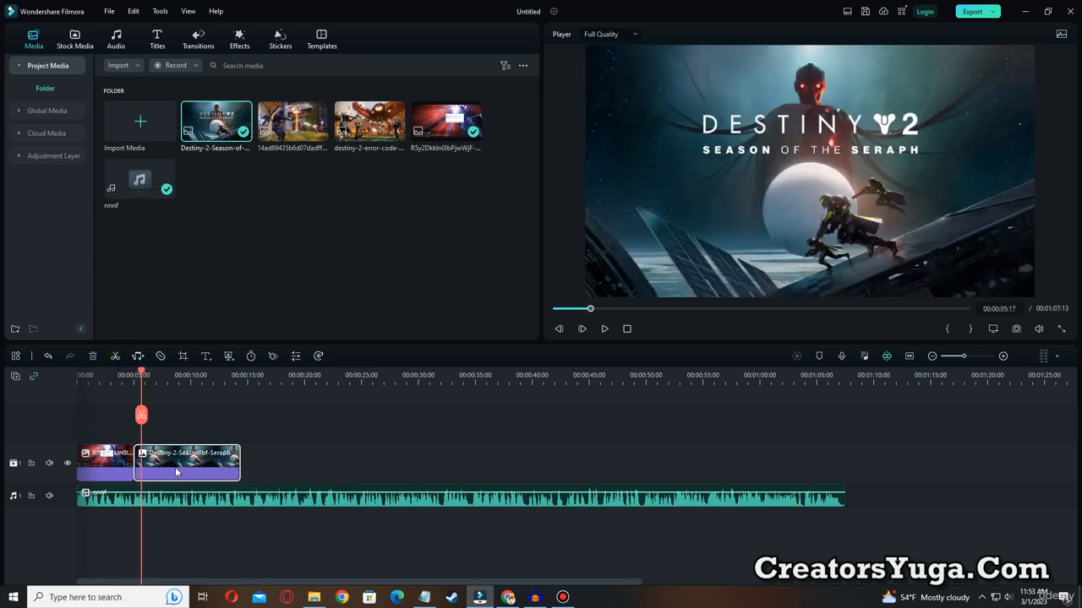
# Add a Pan & Zoom to the Season-of-Seraph image that ends on a 1007 x 566 area around the title, and preview it.
pyautogui.rightClick(175, 471)
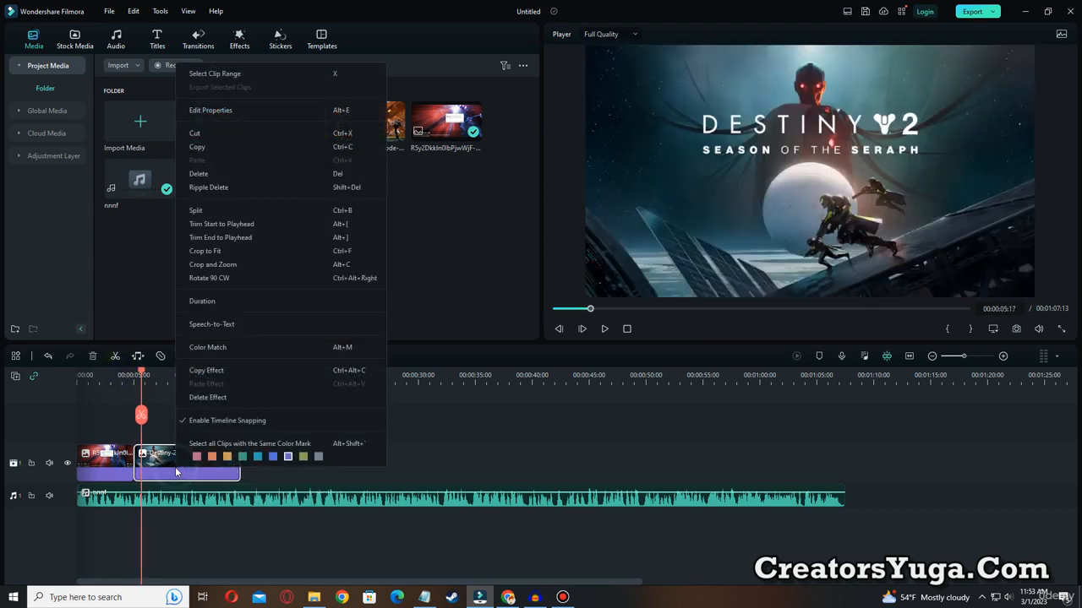
pyautogui.click(210, 270)
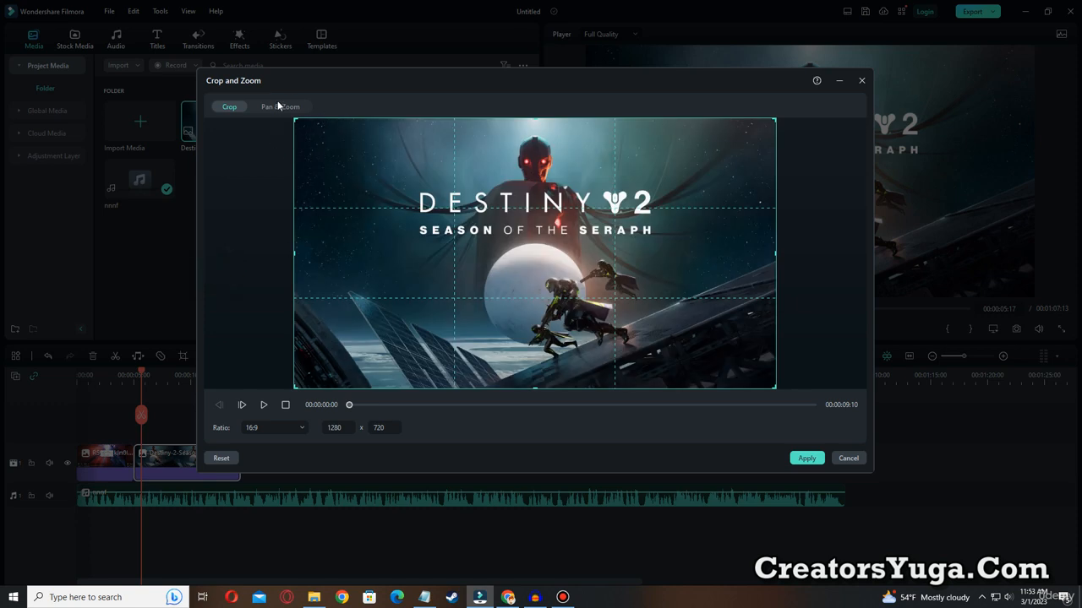
pyautogui.click(282, 107)
pyautogui.moveTo(573, 271); pyautogui.dragTo(501, 221)
pyautogui.moveTo(583, 270); pyautogui.dragTo(723, 349)
pyautogui.moveTo(552, 241); pyautogui.dragTo(565, 237)
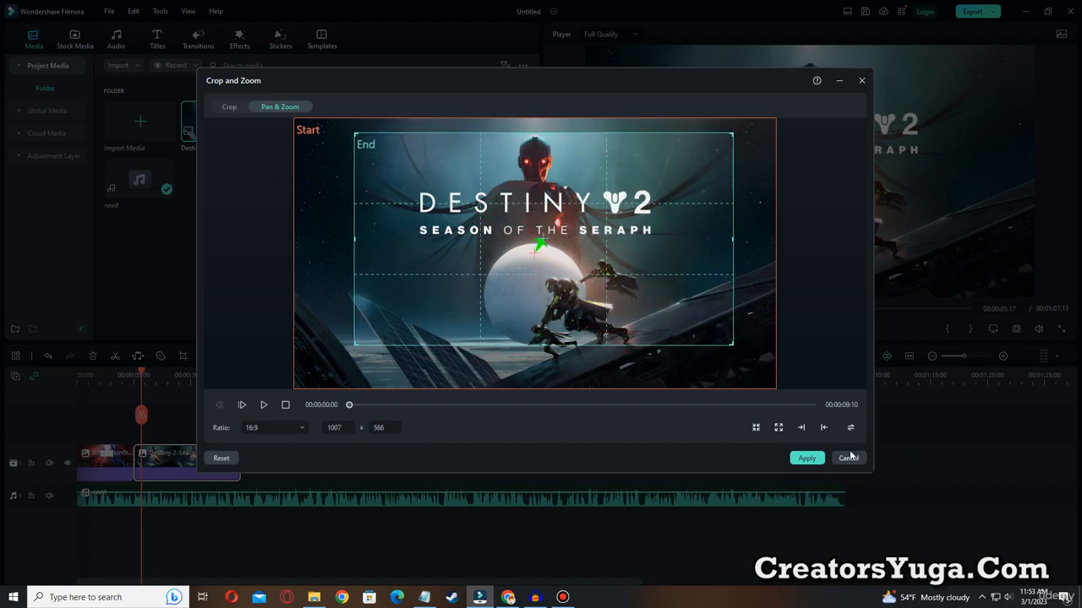
pyautogui.click(795, 460)
pyautogui.moveTo(144, 372); pyautogui.dragTo(128, 372)
pyautogui.click(605, 329)
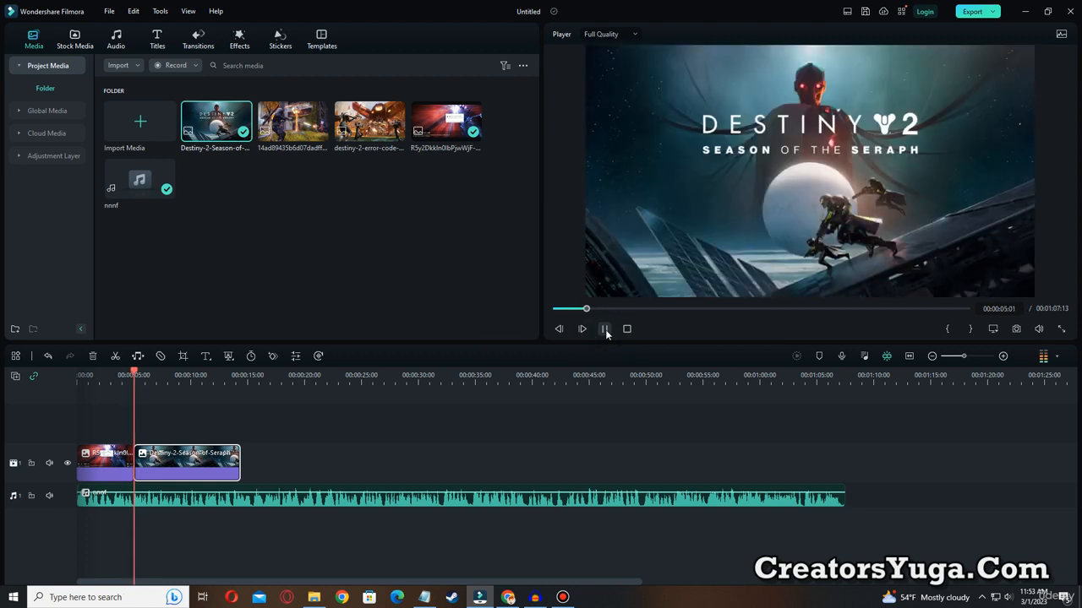
# Stop the preview and move the playhead back into the error-message image, to 00:00:03:22, ahead of the first cut.
pyautogui.click(605, 330)
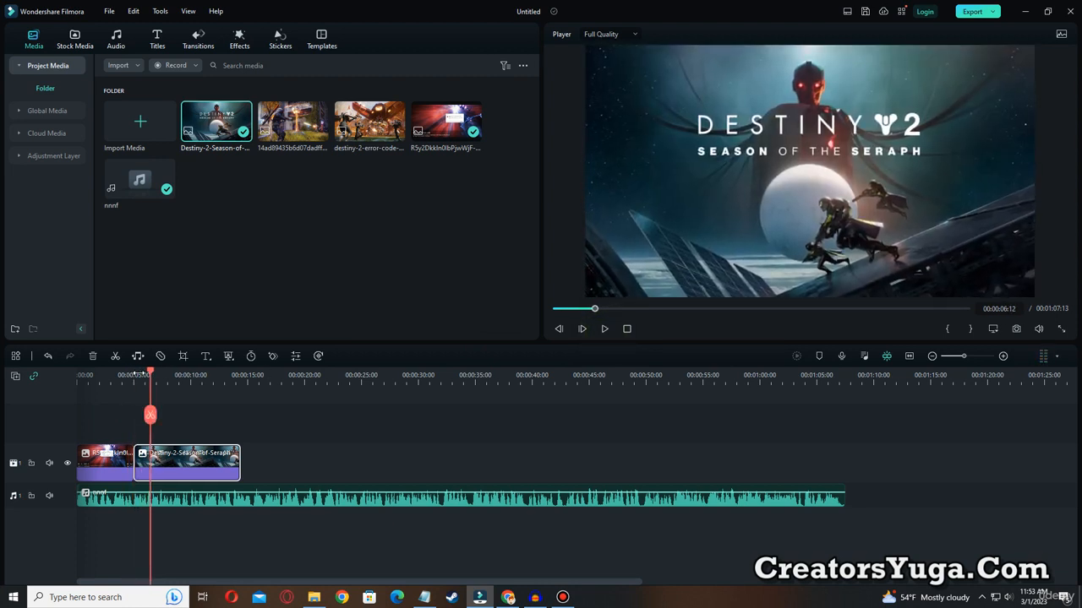
pyautogui.moveTo(140, 377)
pyautogui.mouseDown()
pyautogui.moveTo(117, 374)
pyautogui.moveTo(128, 373)
pyautogui.moveTo(121, 384)
pyautogui.mouseUp()
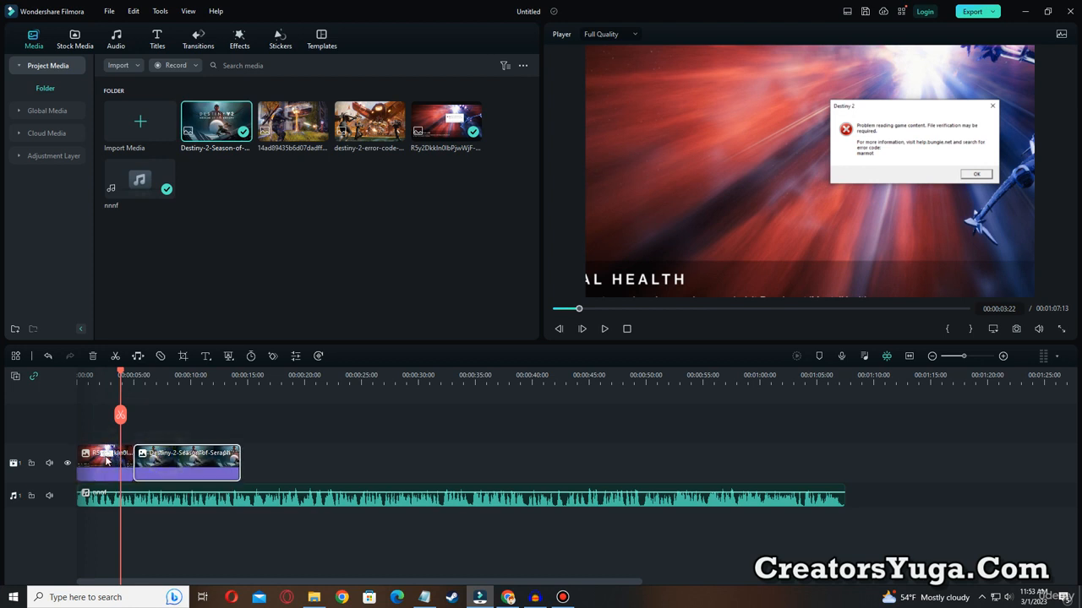
pyautogui.hotkey('ctrl', 'alt', 'd')
pyautogui.moveTo(126, 428); pyautogui.dragTo(145, 488)
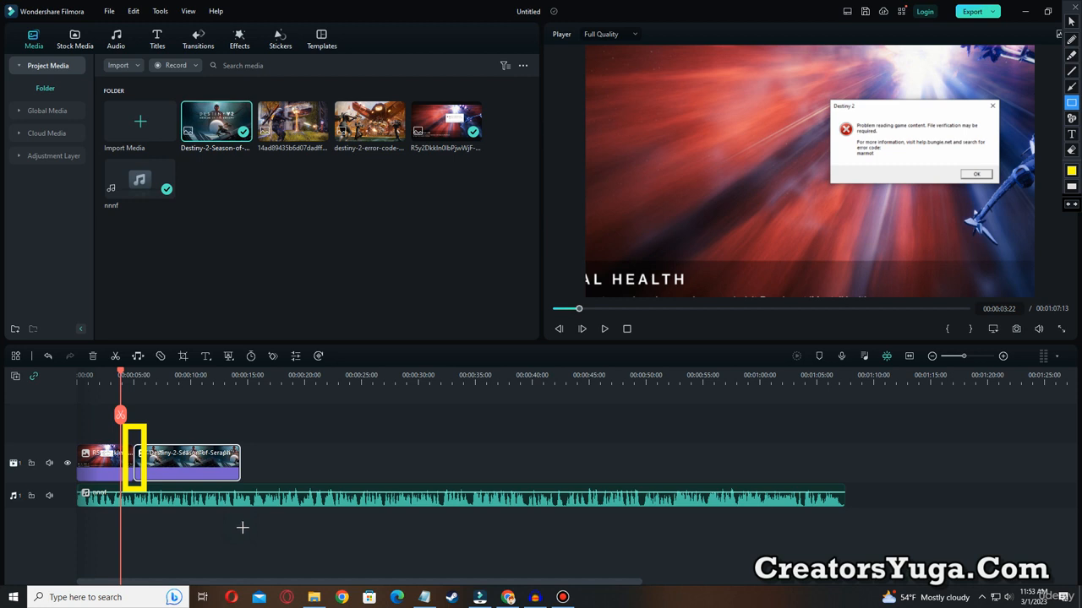
pyautogui.press('Escape')
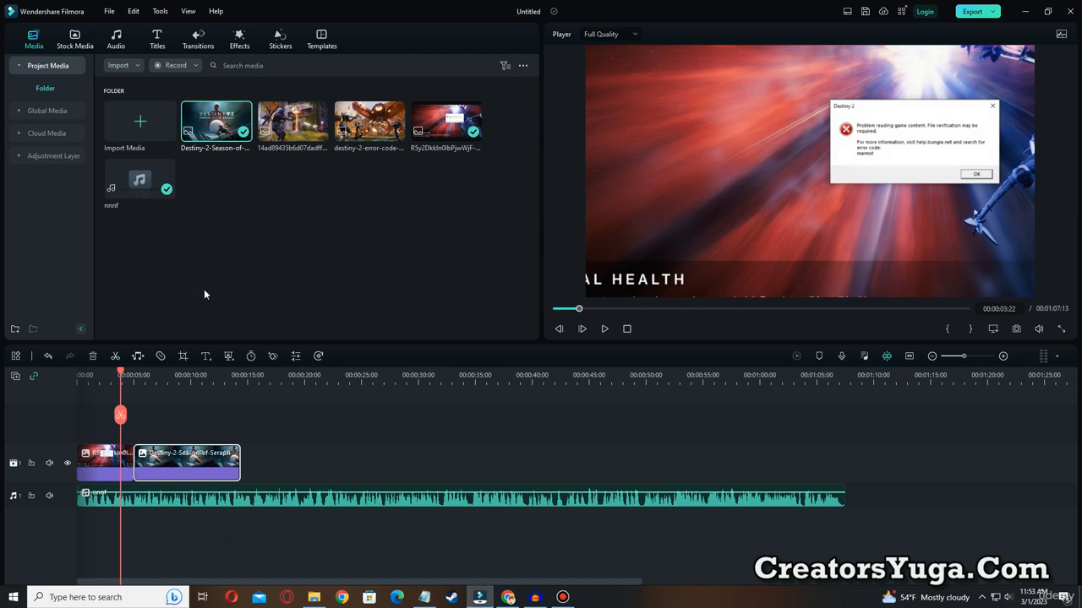
# Add the Barber Shop Pack transition at the cut between the error-message and Season-of-Seraph images, and preview it.
pyautogui.click(190, 42)
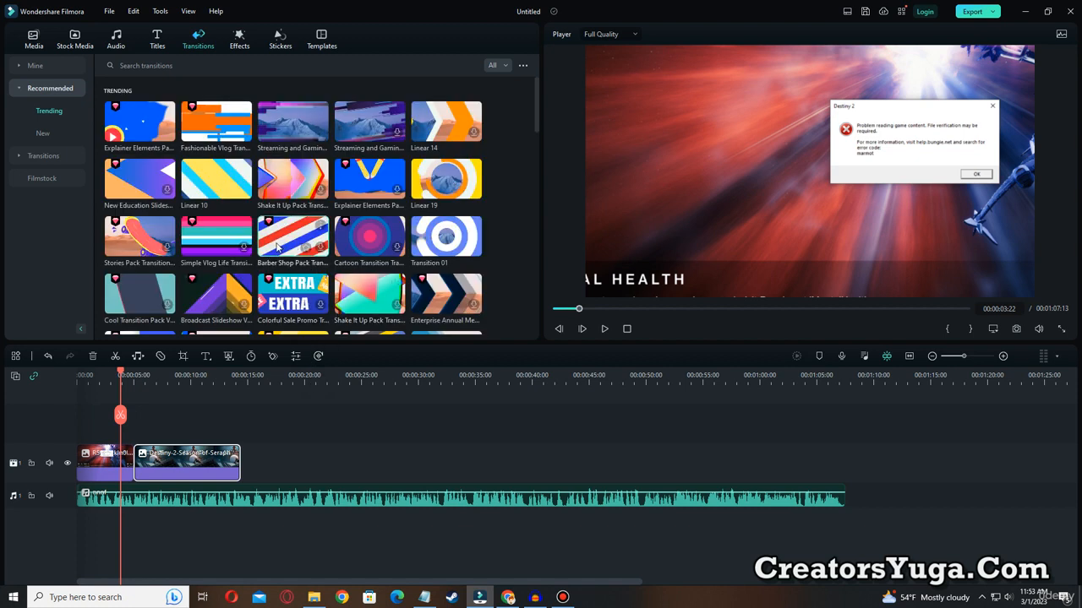
pyautogui.moveTo(277, 247); pyautogui.dragTo(134, 470)
pyautogui.click(112, 374)
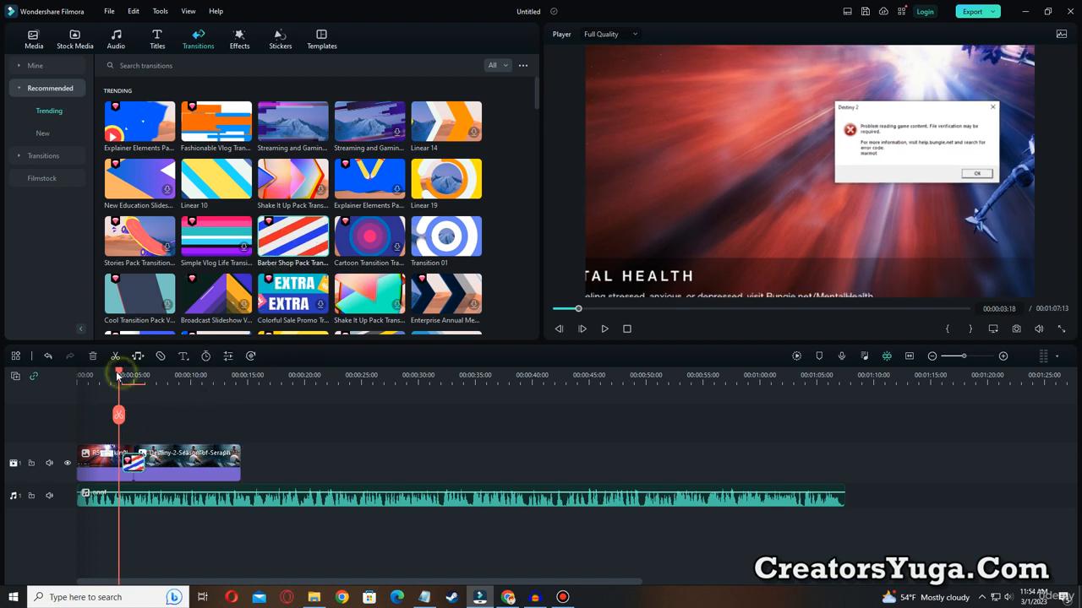
pyautogui.click(604, 330)
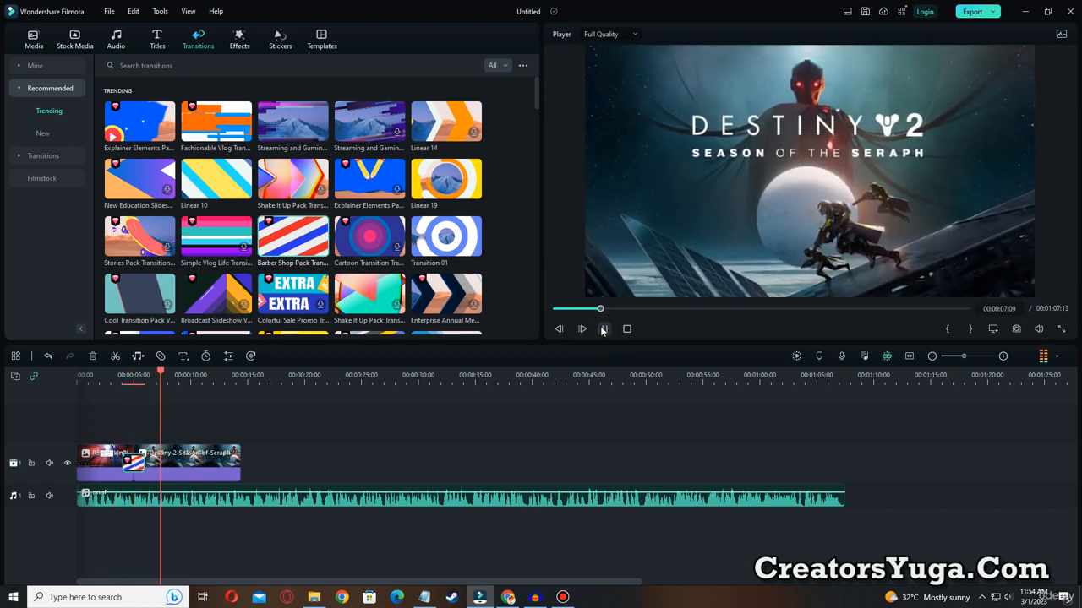
pyautogui.click(602, 330)
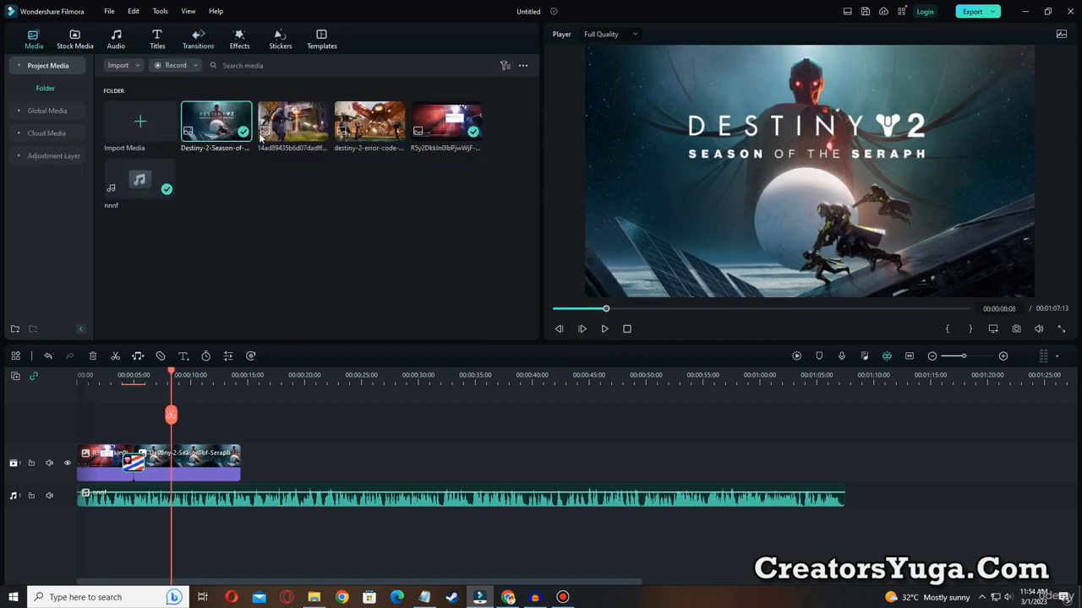
# Append the 14ad89435b6d07dadff, destiny-2-error-code, error-message and Season-of-Seraph images in that order, filling the video track to the end of the audio.
pyautogui.moveTo(288, 136); pyautogui.dragTo(393, 461)
pyautogui.moveTo(370, 123); pyautogui.dragTo(546, 460)
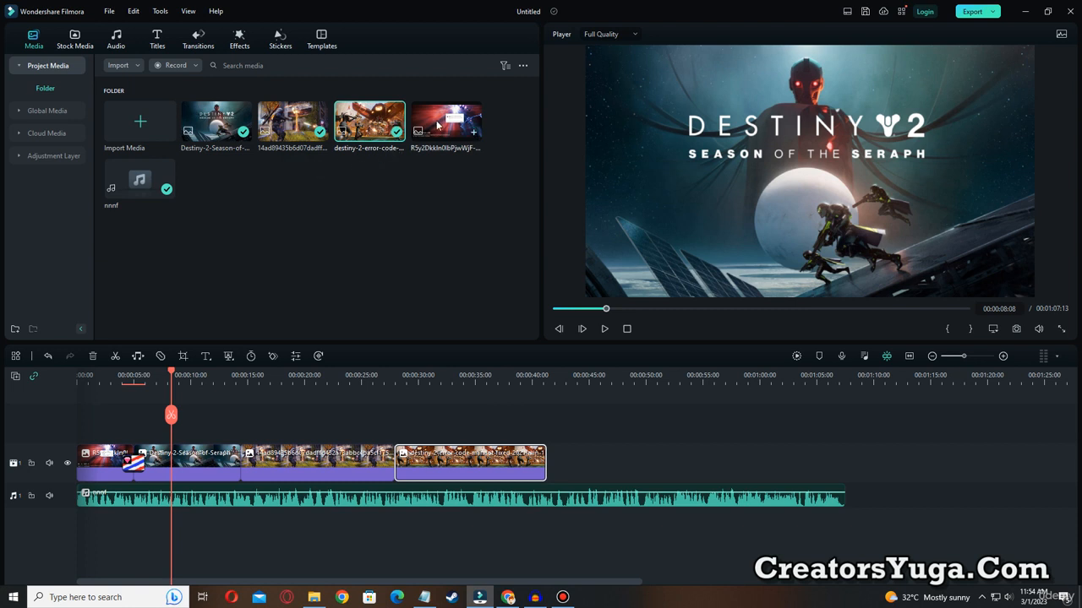
pyautogui.moveTo(436, 129); pyautogui.dragTo(705, 467)
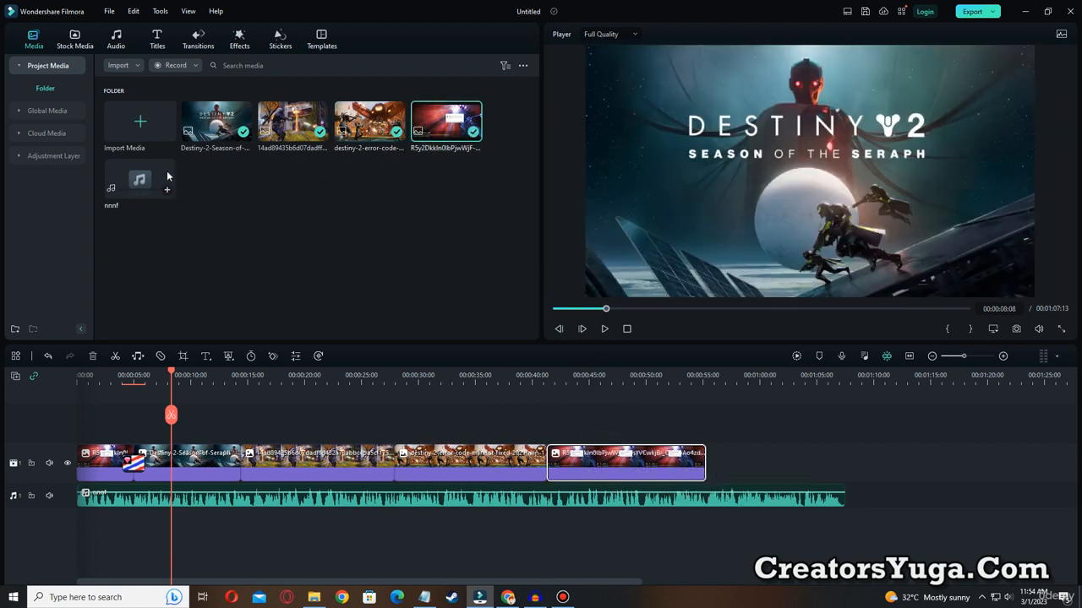
pyautogui.moveTo(208, 143); pyautogui.dragTo(843, 460)
# Apply a Pan & Zoom to the third image clip that zooms out from a slightly smaller area to the full 1400 x 788 frame.
pyautogui.moveTo(175, 371); pyautogui.dragTo(282, 372)
pyautogui.click(328, 467)
pyautogui.rightClick(327, 467)
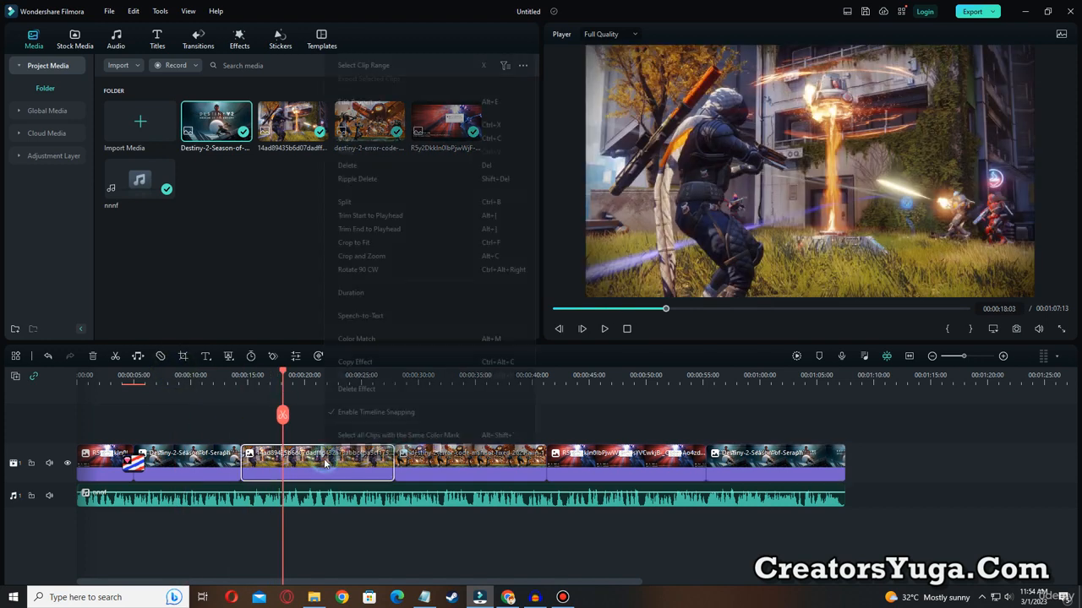
pyautogui.click(344, 258)
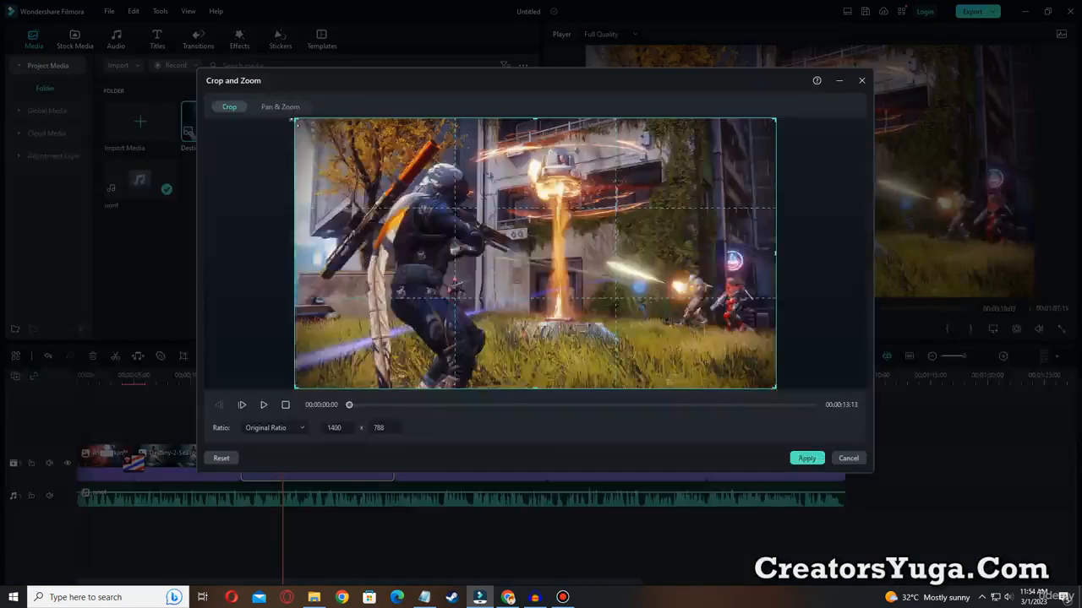
pyautogui.click(282, 107)
pyautogui.click(456, 250)
pyautogui.moveTo(524, 276); pyautogui.dragTo(443, 231)
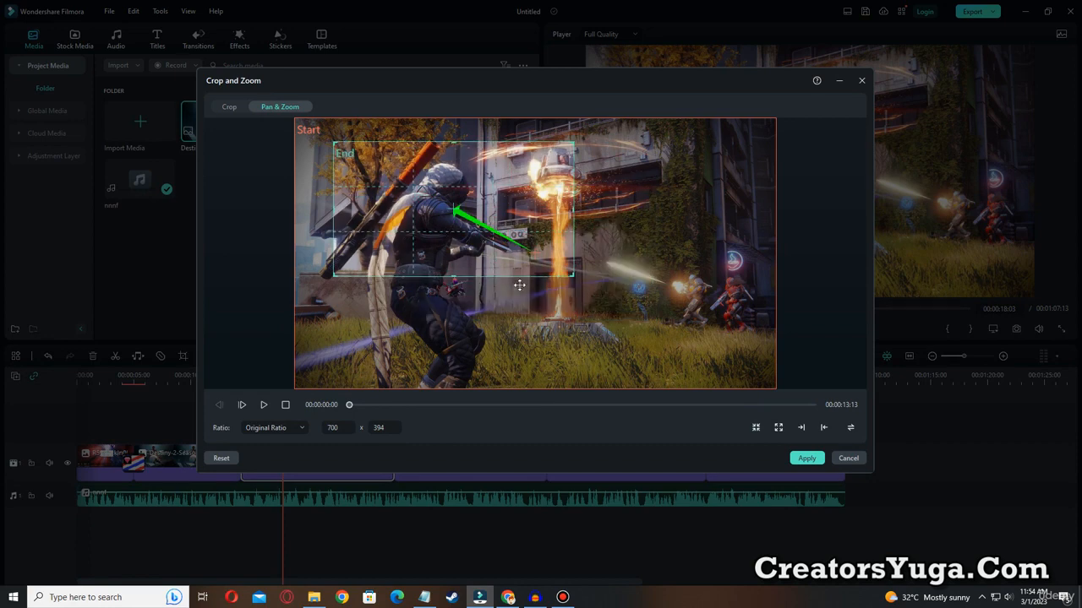
pyautogui.moveTo(571, 279); pyautogui.dragTo(740, 368)
pyautogui.moveTo(517, 245); pyautogui.dragTo(524, 242)
pyautogui.click(850, 428)
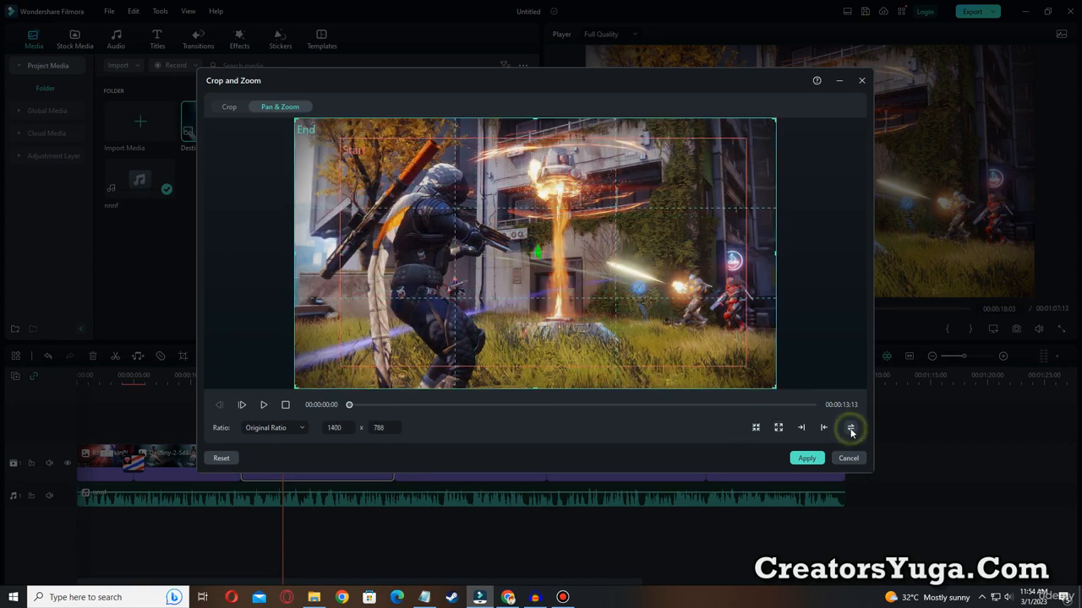
pyautogui.click(807, 458)
# Preview the third image clip's zoom from just before the clip starts.
pyautogui.moveTo(282, 373); pyautogui.dragTo(235, 372)
pyautogui.click(603, 330)
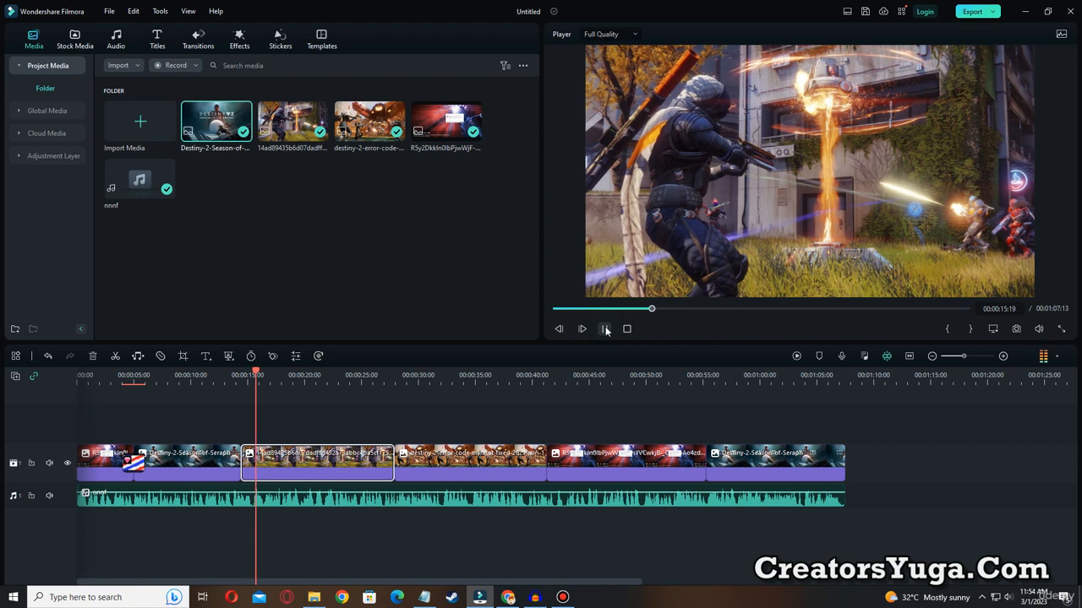
pyautogui.click(605, 329)
# Add the Stories Pack transition at the cut between the second and third images, and place the playhead before it at 00:00:12:08.
pyautogui.click(199, 38)
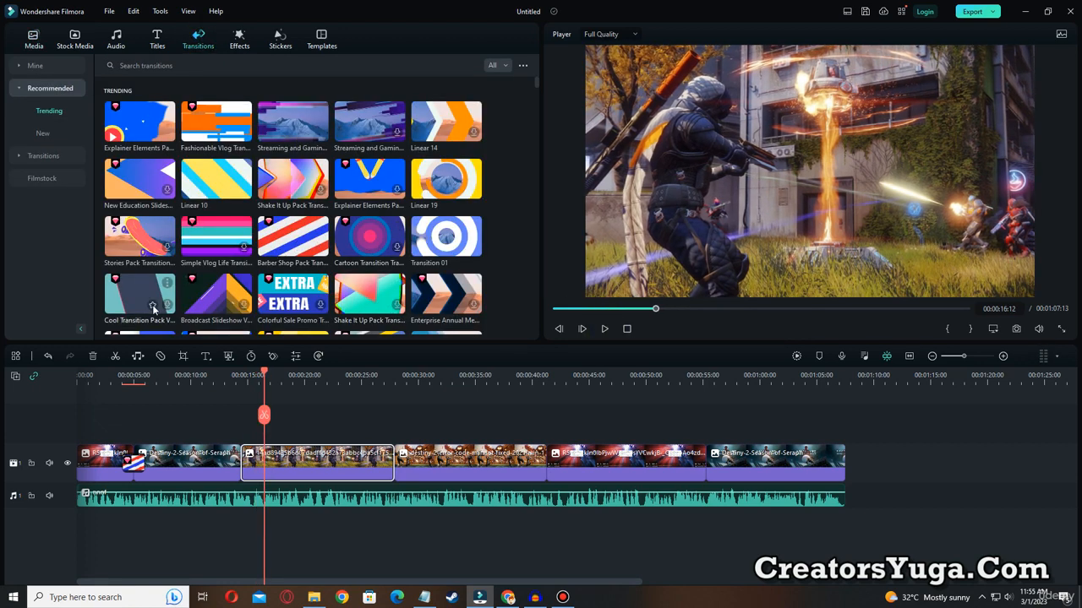
pyautogui.click(121, 246)
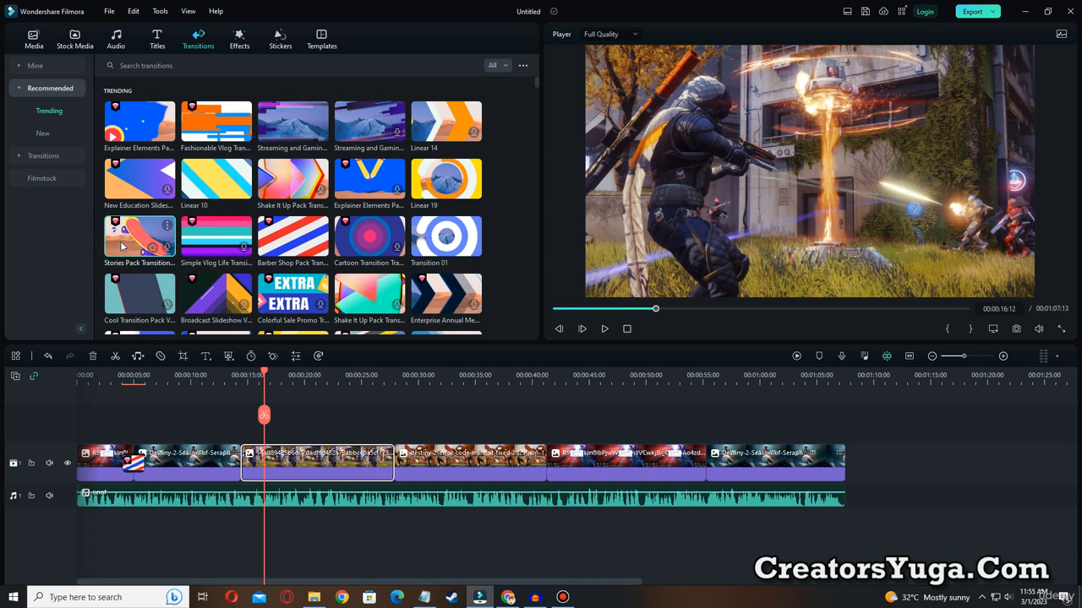
pyautogui.moveTo(127, 240); pyautogui.dragTo(236, 466)
pyautogui.click(233, 376)
pyautogui.click(217, 376)
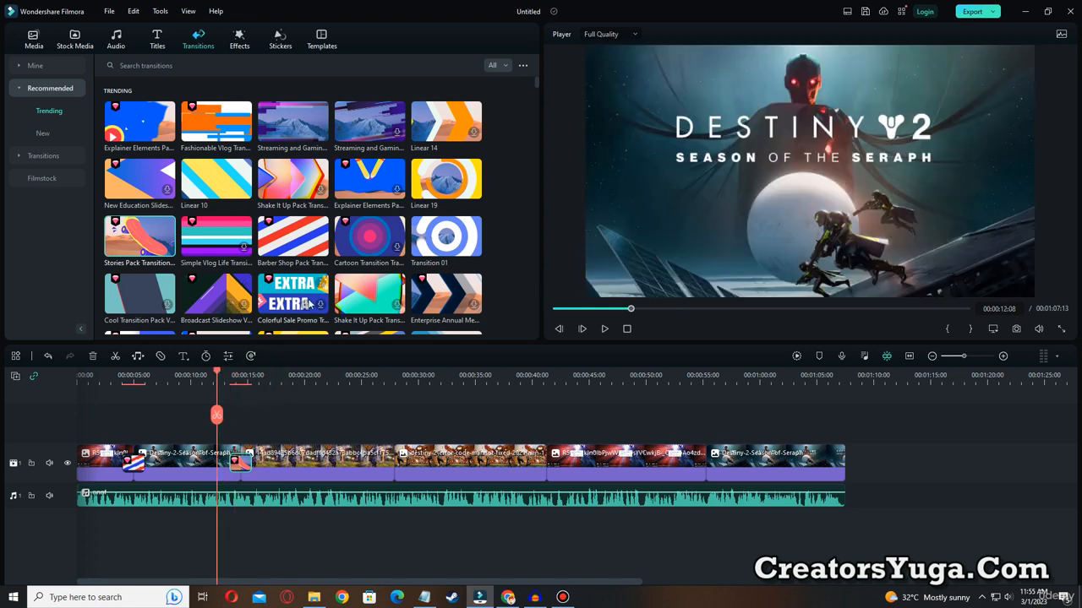
# Add the Cartoon, Linear 10 and Transition 01 transitions to the remaining three cuts in order, and play the video from the start.
pyautogui.moveTo(368, 247); pyautogui.dragTo(393, 468)
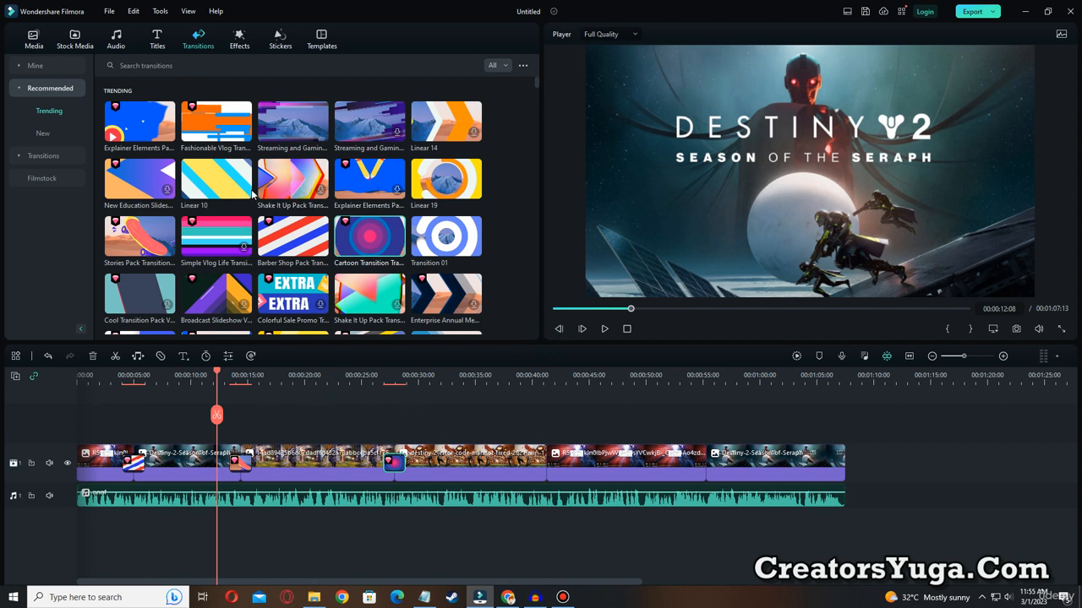
pyautogui.moveTo(216, 179); pyautogui.dragTo(546, 462)
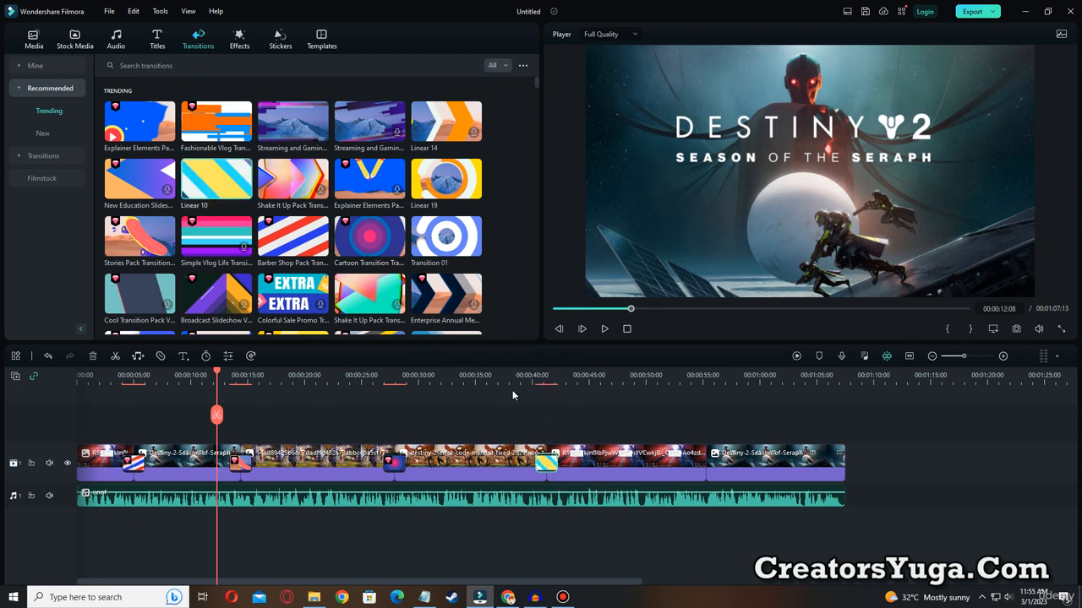
pyautogui.moveTo(446, 241); pyautogui.dragTo(707, 467)
pyautogui.moveTo(221, 377); pyautogui.dragTo(78, 377)
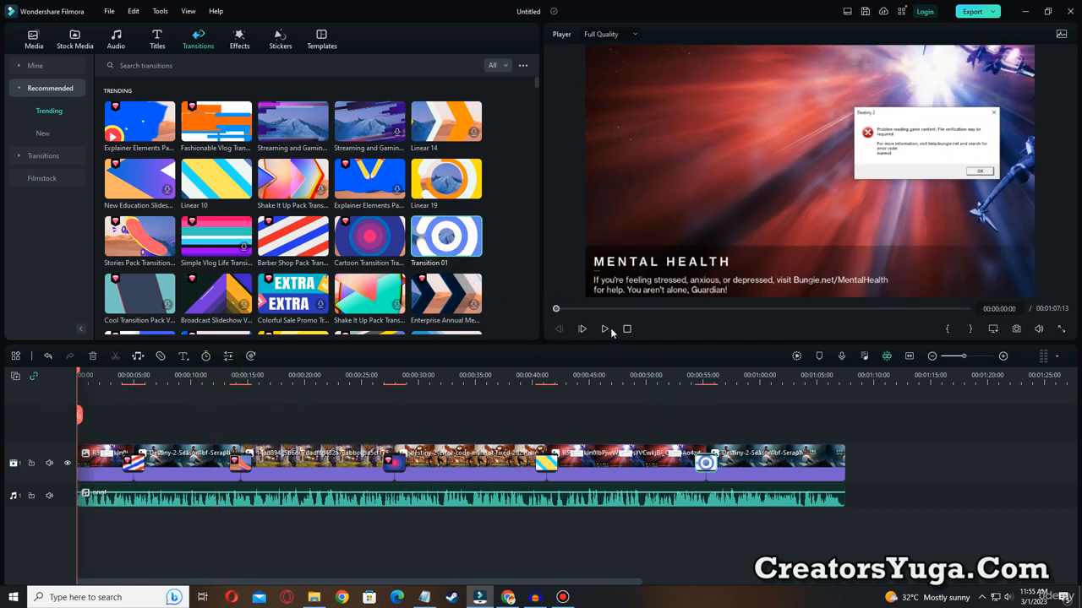
pyautogui.click(603, 330)
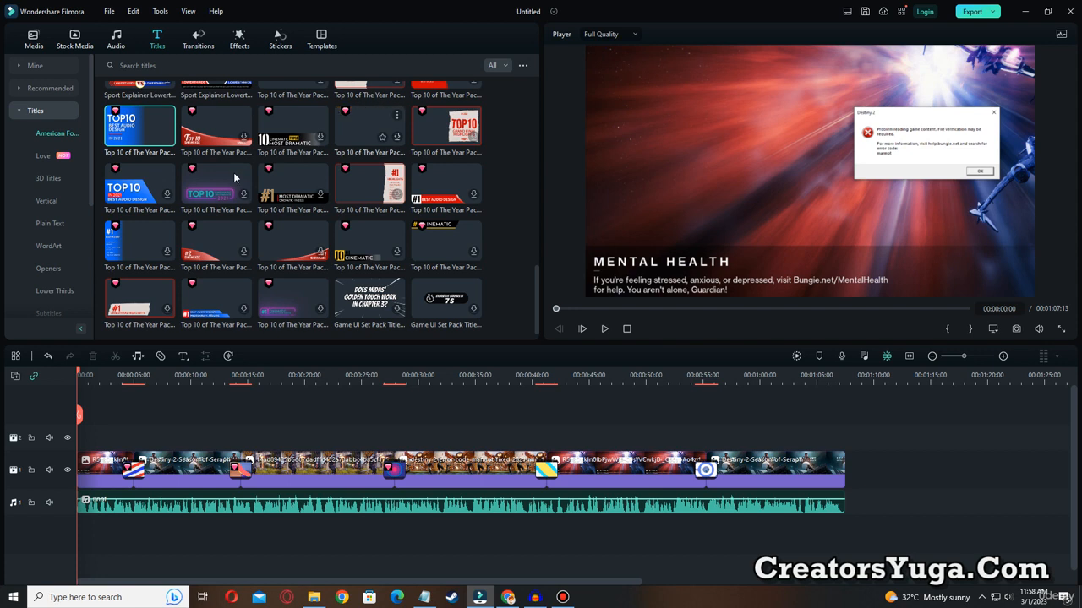
# Place the blue Top 10 of The Year Pack title on the second track at the start, lasting about 5 seconds, and preview it.
pyautogui.click(131, 130)
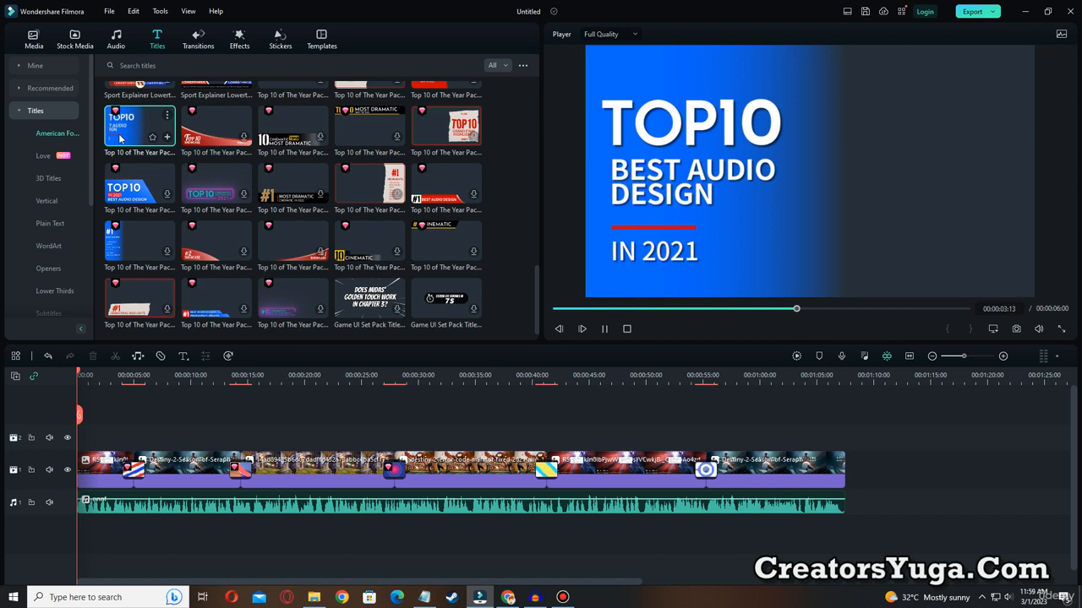
pyautogui.moveTo(127, 133); pyautogui.dragTo(130, 436)
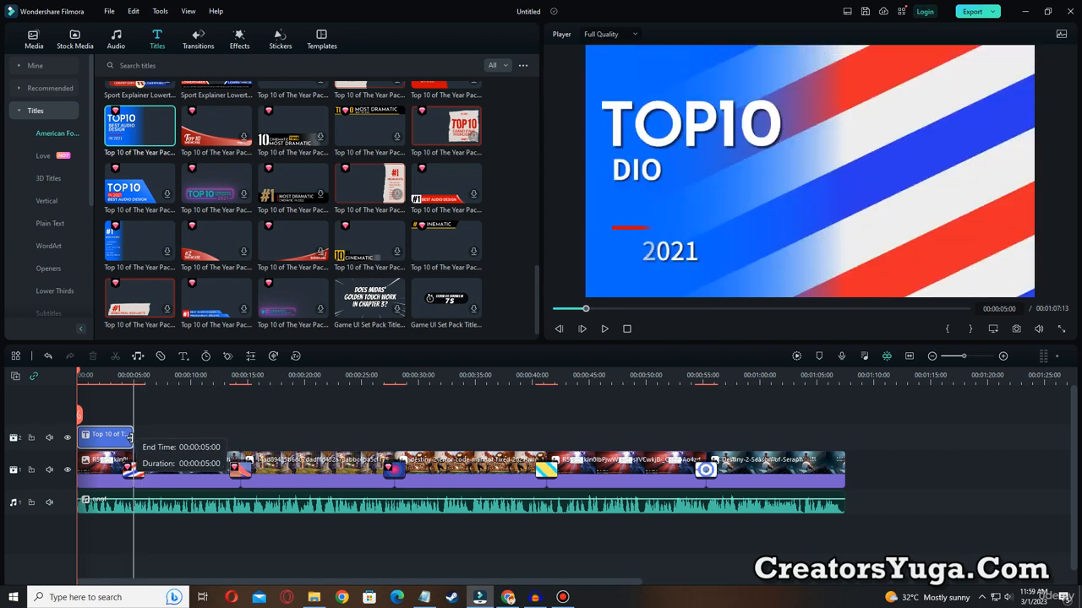
pyautogui.moveTo(130, 436); pyautogui.dragTo(132, 437)
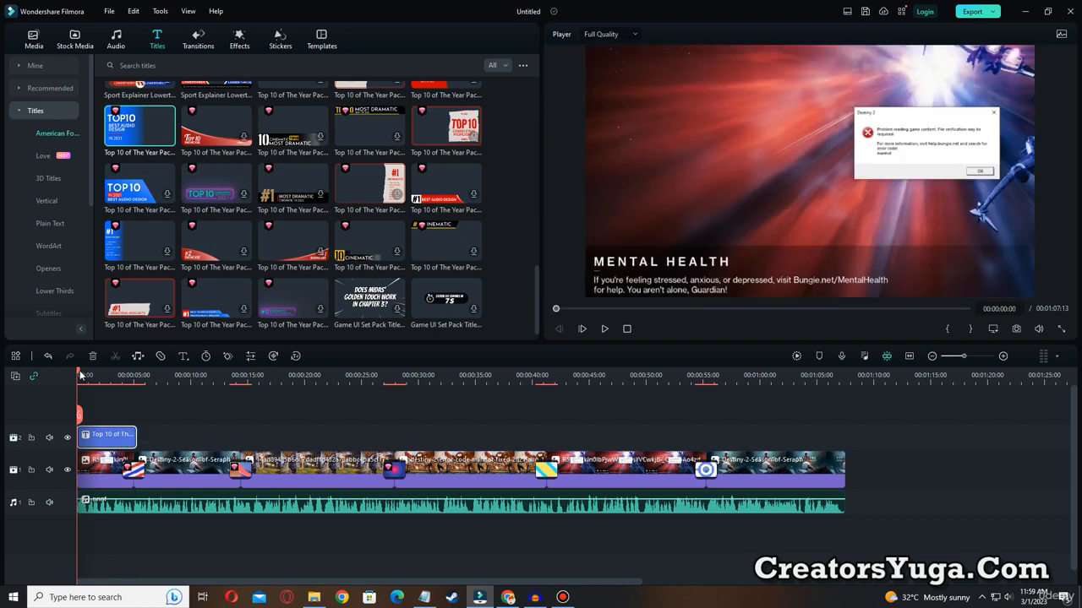
pyautogui.click(607, 330)
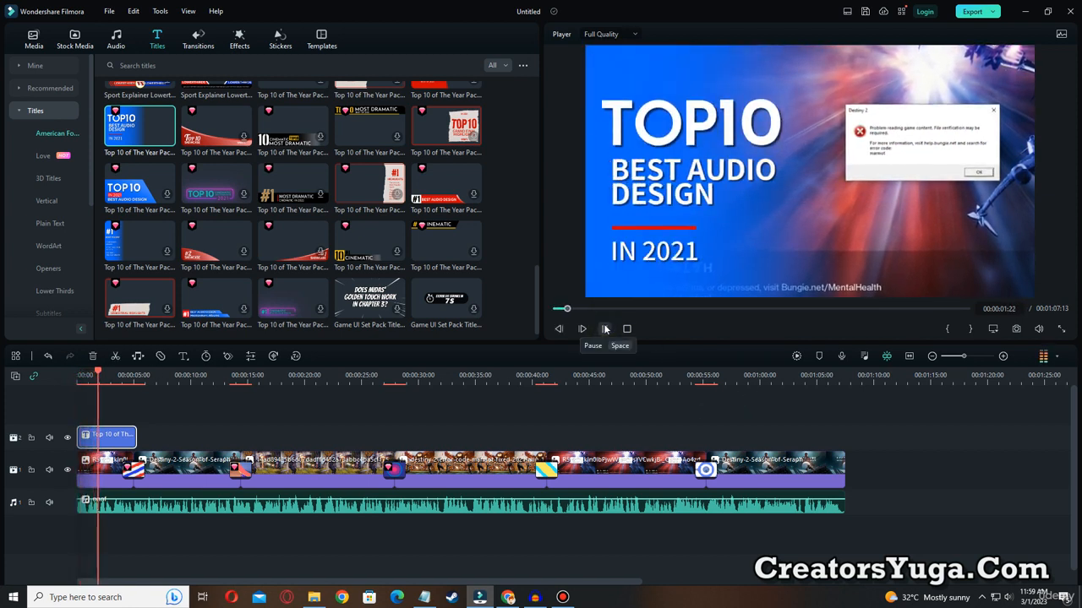
pyautogui.click(605, 330)
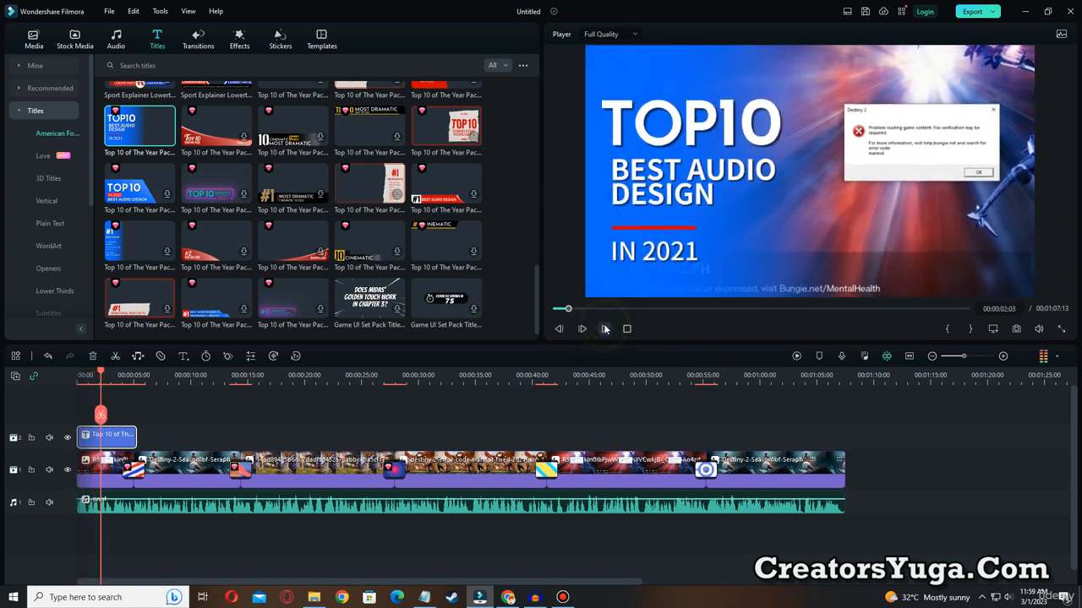
# Replace the title's TOP10 heading text with "HOW TO FIX".
pyautogui.click(681, 126)
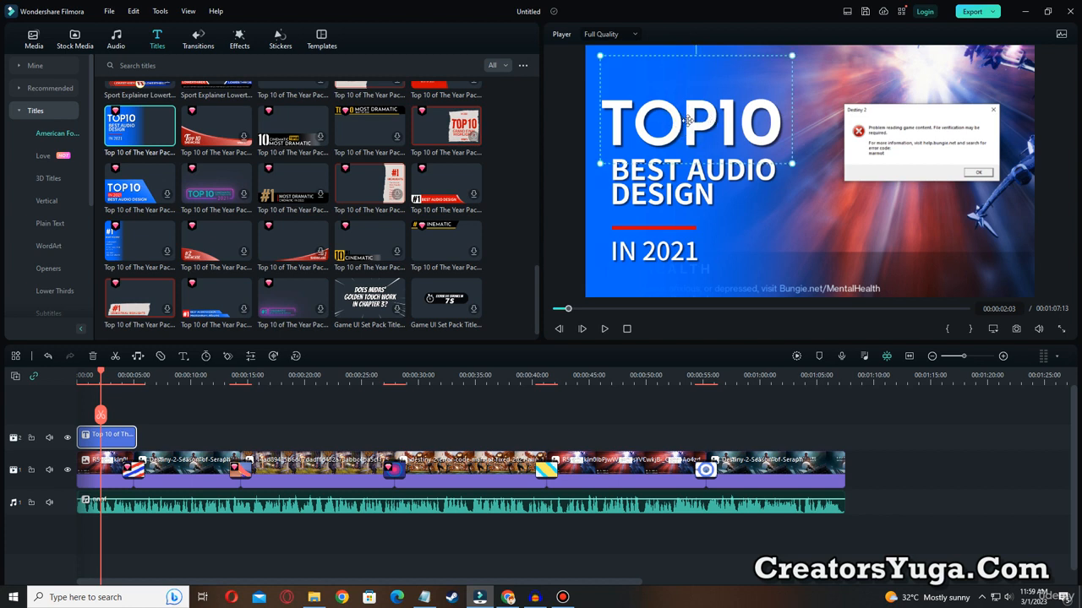
pyautogui.click(642, 180)
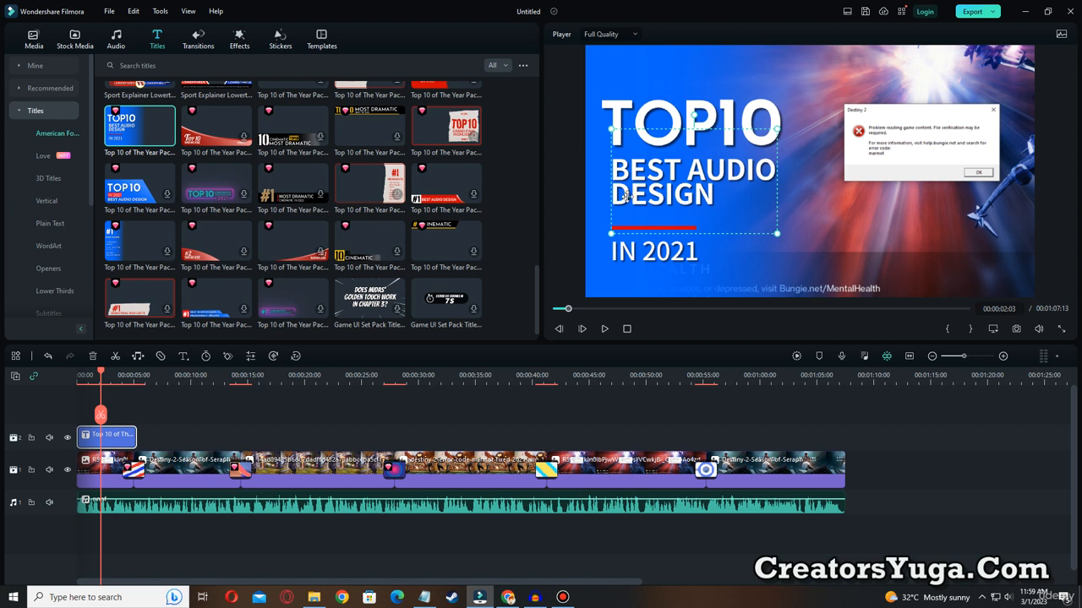
pyautogui.doubleClick(638, 118)
pyautogui.write('h')
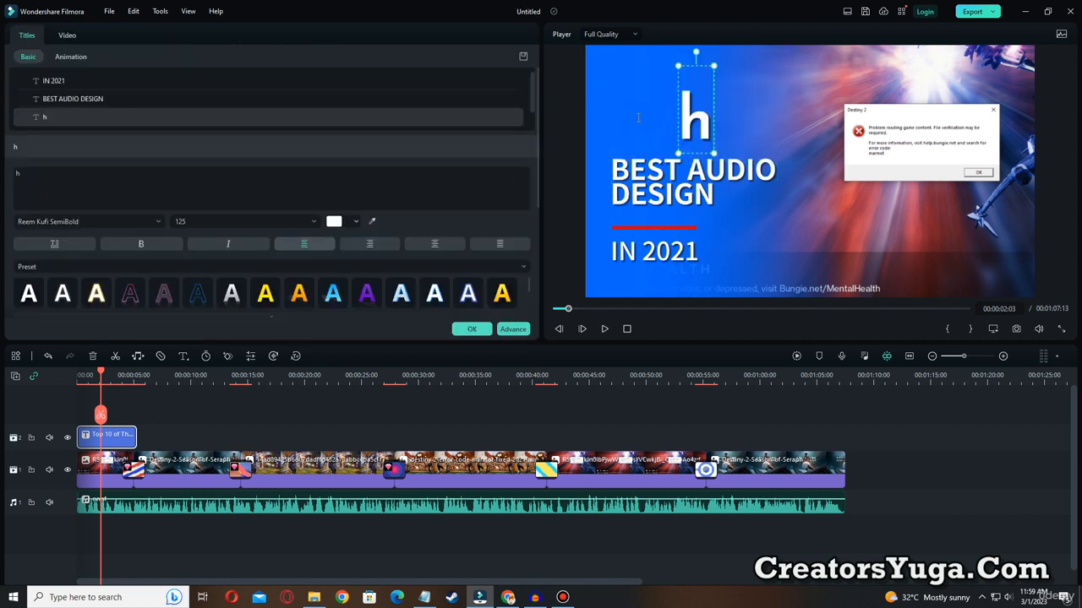
pyautogui.press('BackSpace')
pyautogui.write('H')
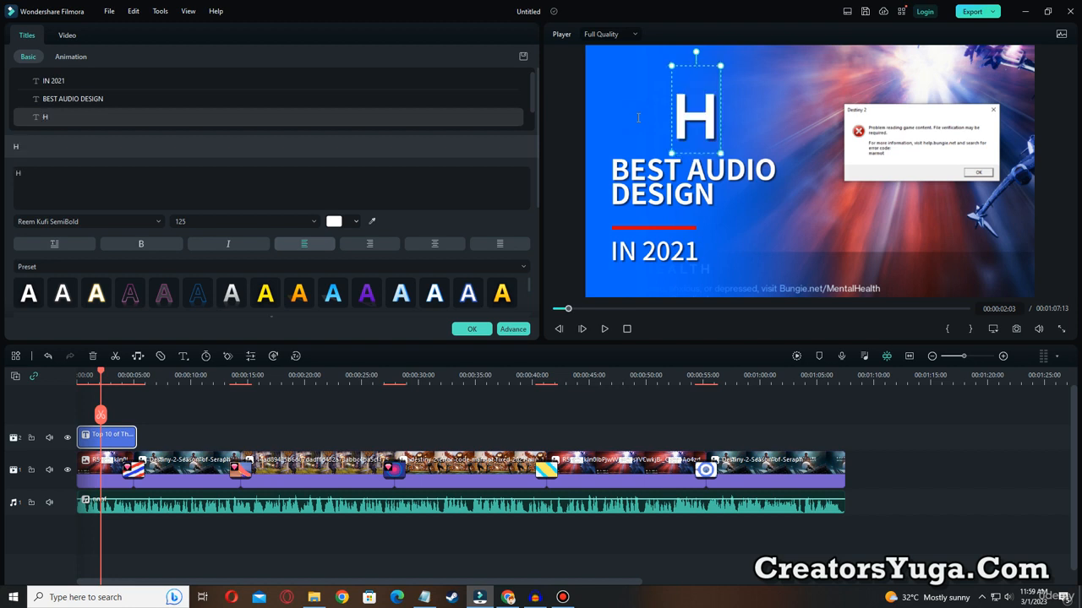
pyautogui.write('OW TO')
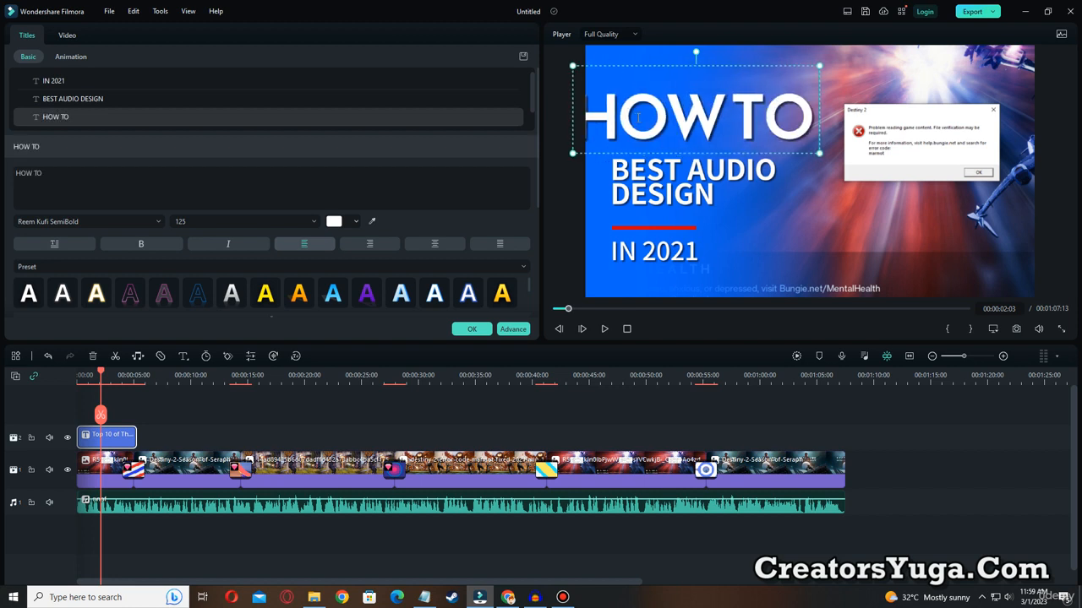
pyautogui.write(' FIX')
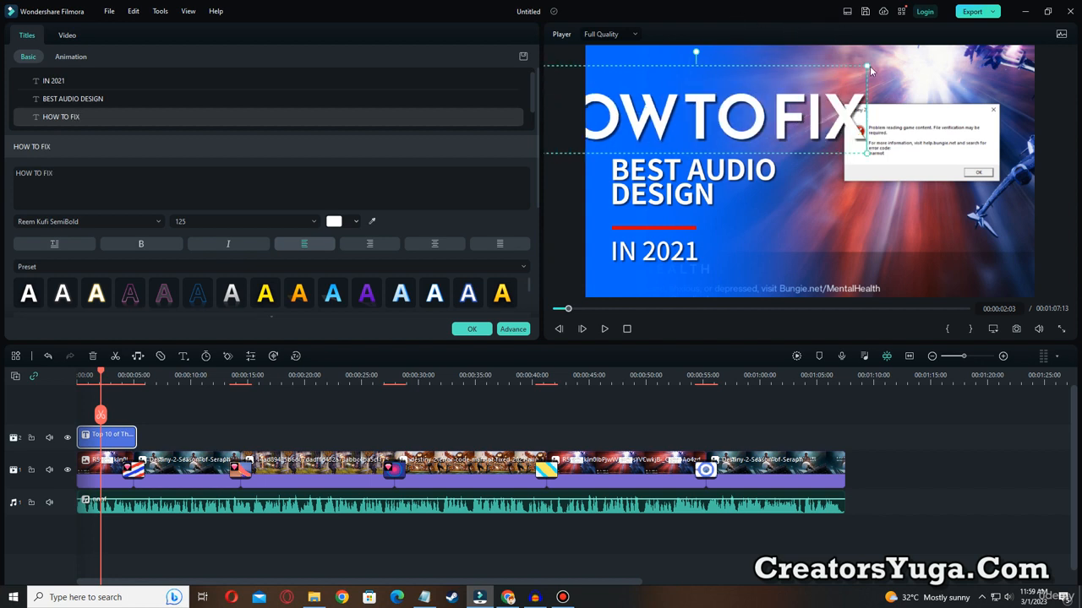
# Shrink the HOW TO FIX heading to font size 76, add an extra space between HOW and TO, and preview the title.
pyautogui.moveTo(867, 66); pyautogui.dragTo(772, 116)
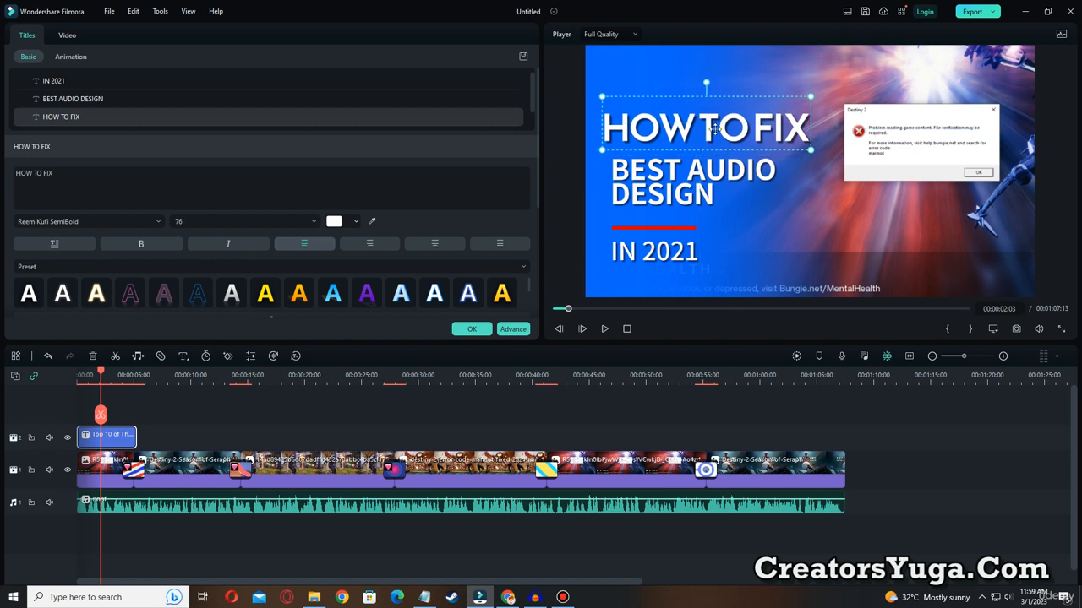
pyautogui.click(701, 129)
pyautogui.click(698, 125)
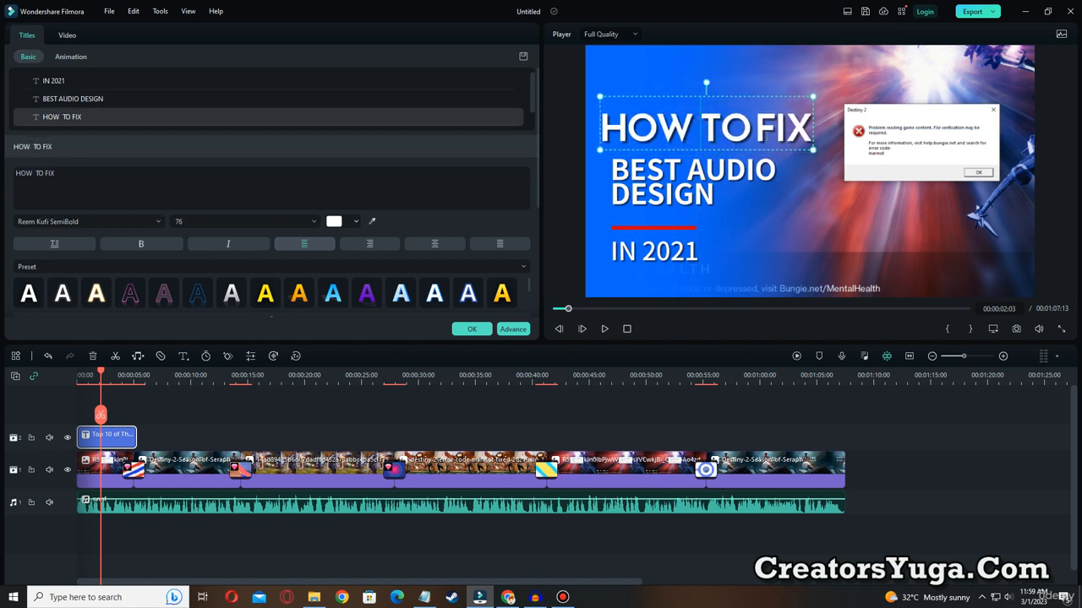
pyautogui.click(753, 133)
pyautogui.press('space')
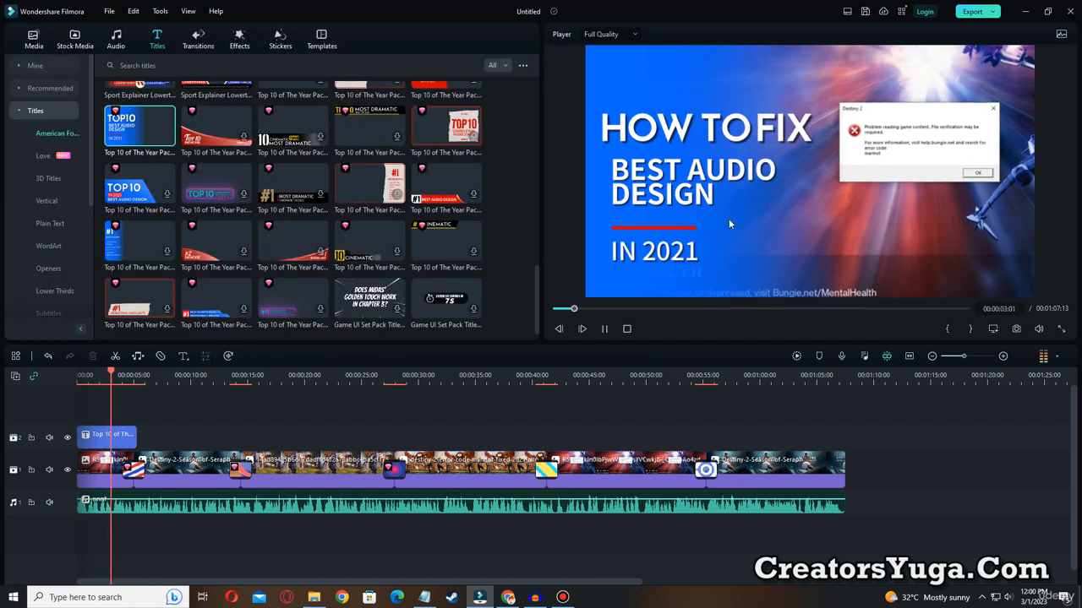
pyautogui.click(604, 329)
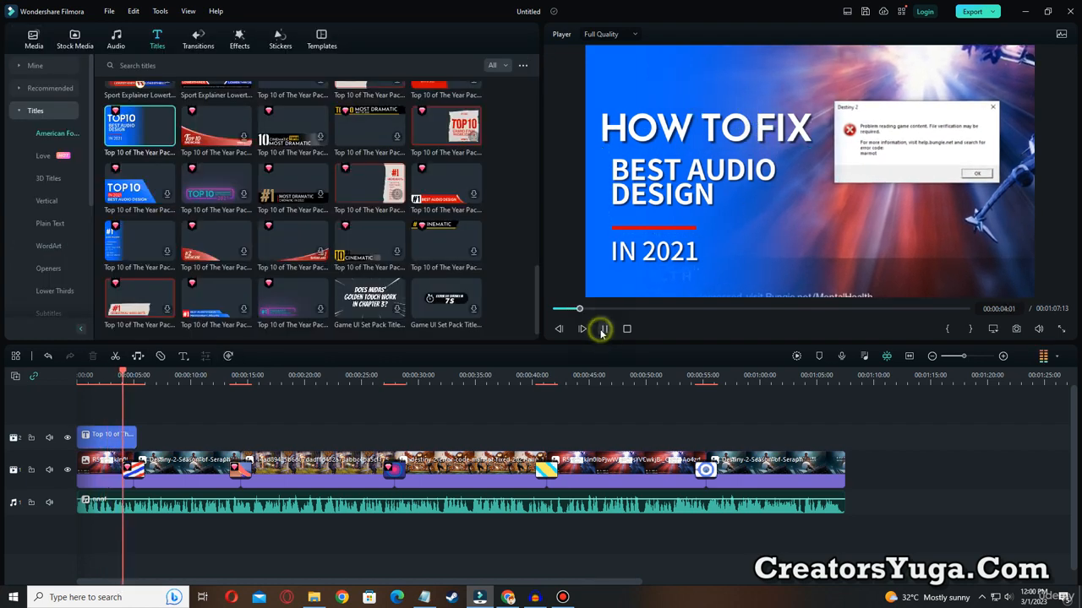
# Replace the title's BEST AUDIO DESIGN text with "MARMOT ERROR CODE" and shrink it to fit directly beneath the HOW TO FIX heading.
pyautogui.doubleClick(650, 176)
pyautogui.write('M')
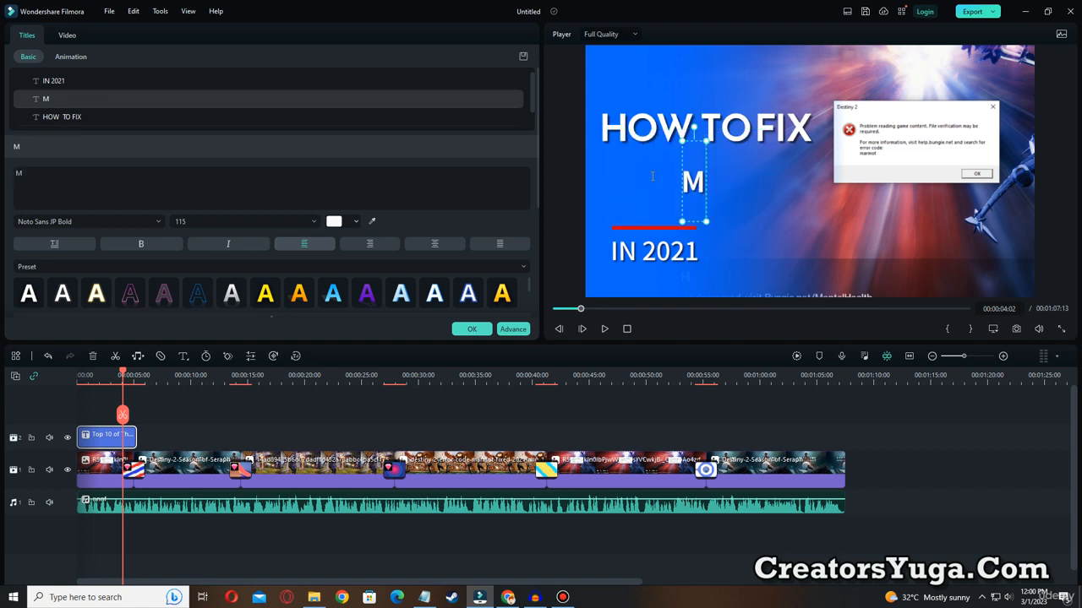
pyautogui.write('ARMORT')
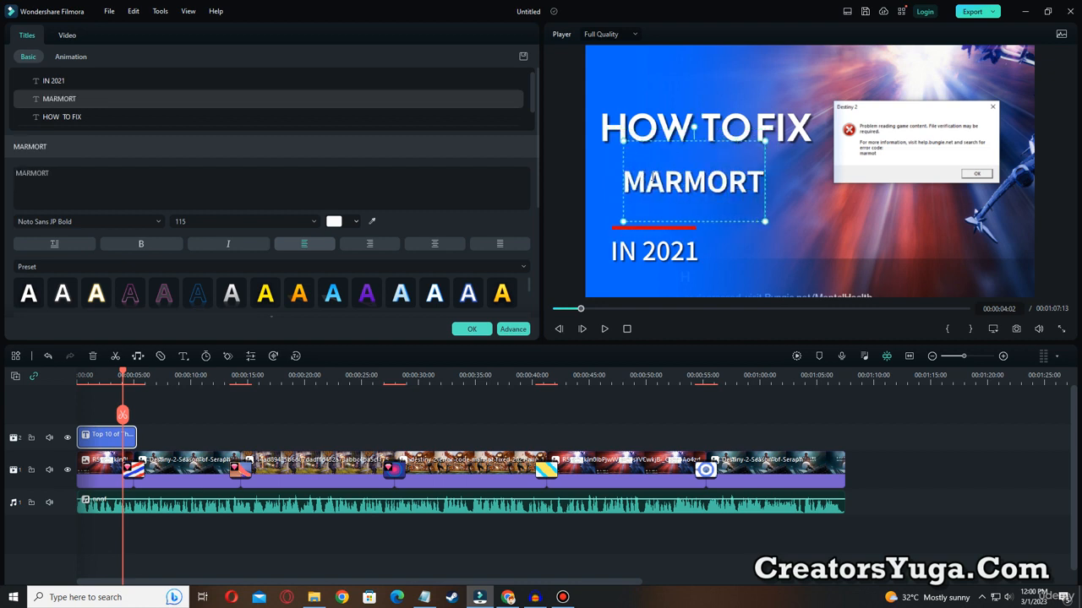
pyautogui.press('BackSpace')
pyautogui.press('BackSpace')
pyautogui.write('T')
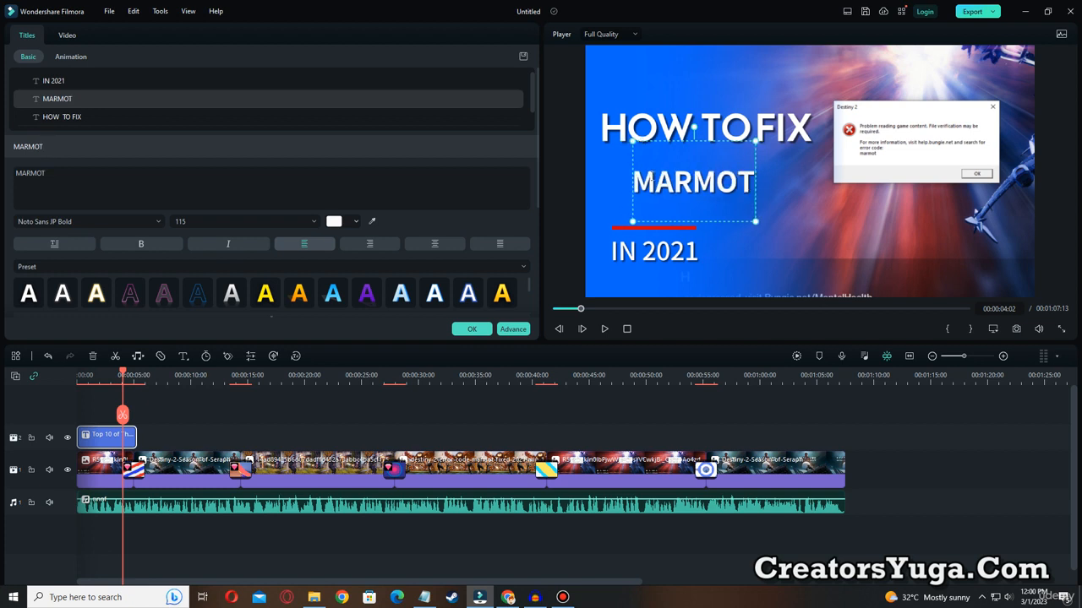
pyautogui.write(' E')
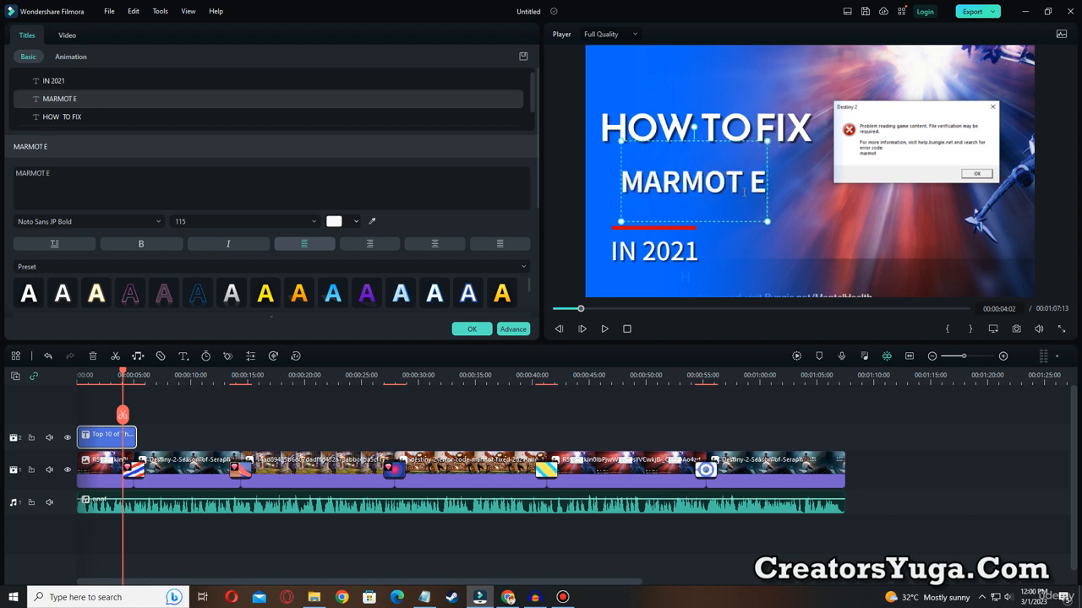
pyautogui.write('RROR CODE')
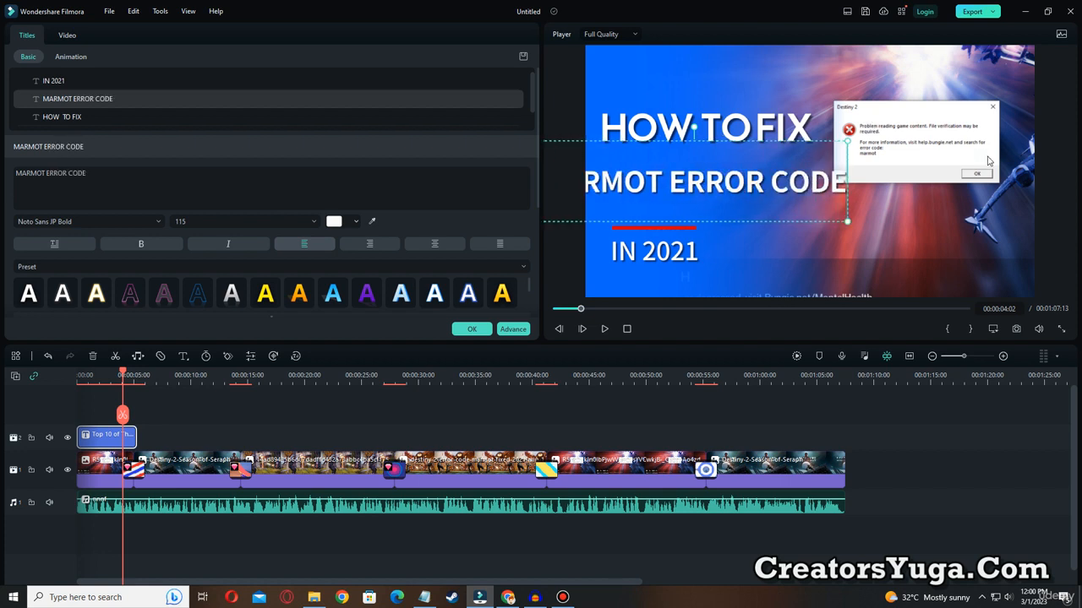
pyautogui.moveTo(843, 143); pyautogui.dragTo(782, 157)
pyautogui.click(683, 228)
pyautogui.doubleClick(681, 221)
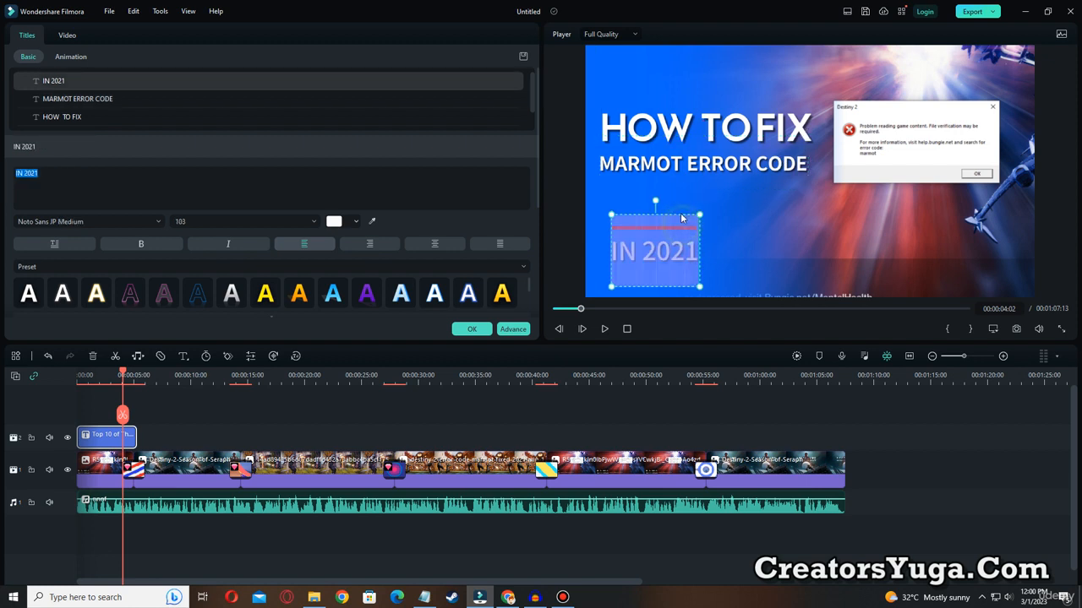
pyautogui.moveTo(688, 216); pyautogui.dragTo(674, 243)
pyautogui.click(695, 218)
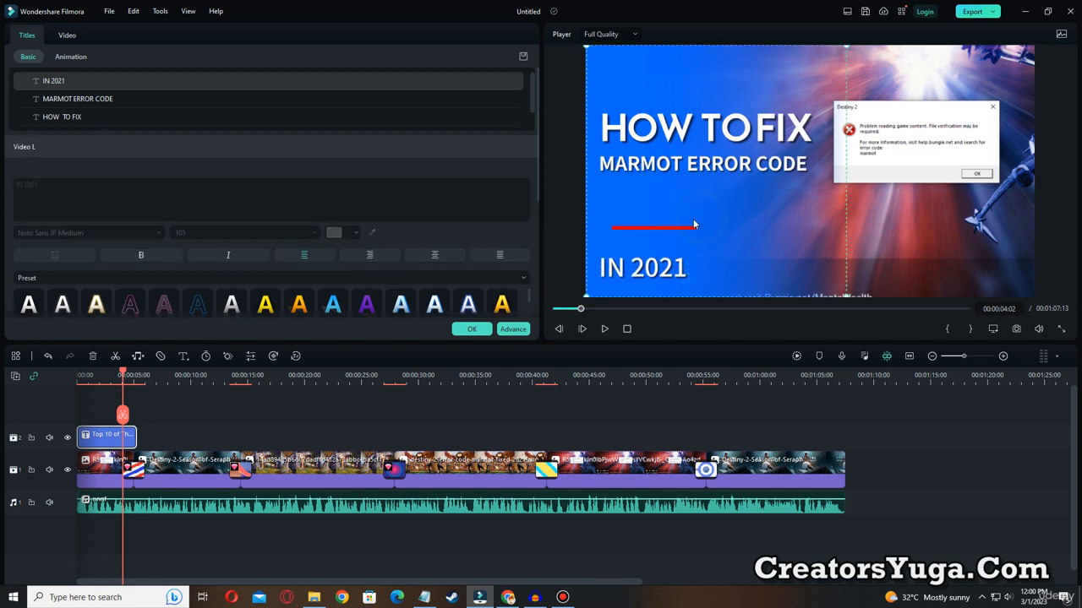
pyautogui.moveTo(623, 268); pyautogui.dragTo(632, 247)
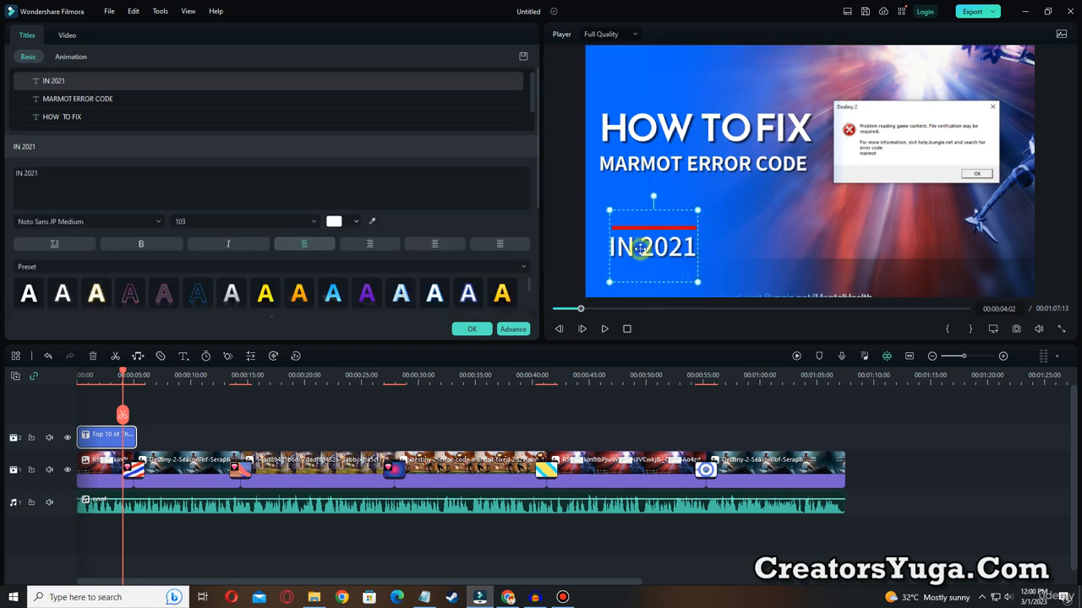
# Replace the title's IN 2021 text with "DESTINY 2" and move it between MARMOT ERROR CODE and the red line.
pyautogui.doubleClick(634, 247)
pyautogui.write('D')
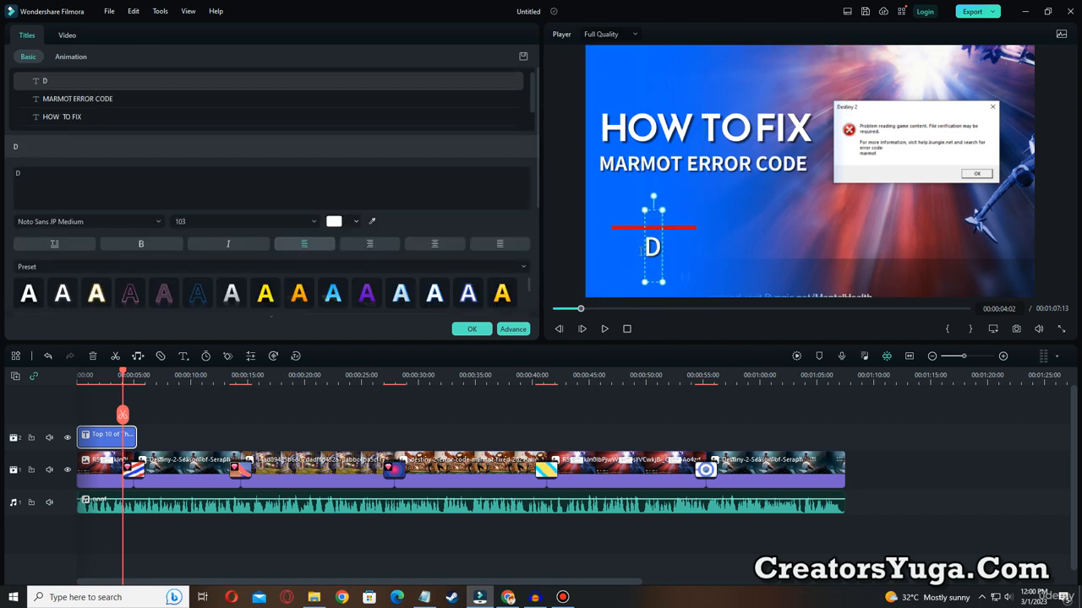
pyautogui.write('ES')
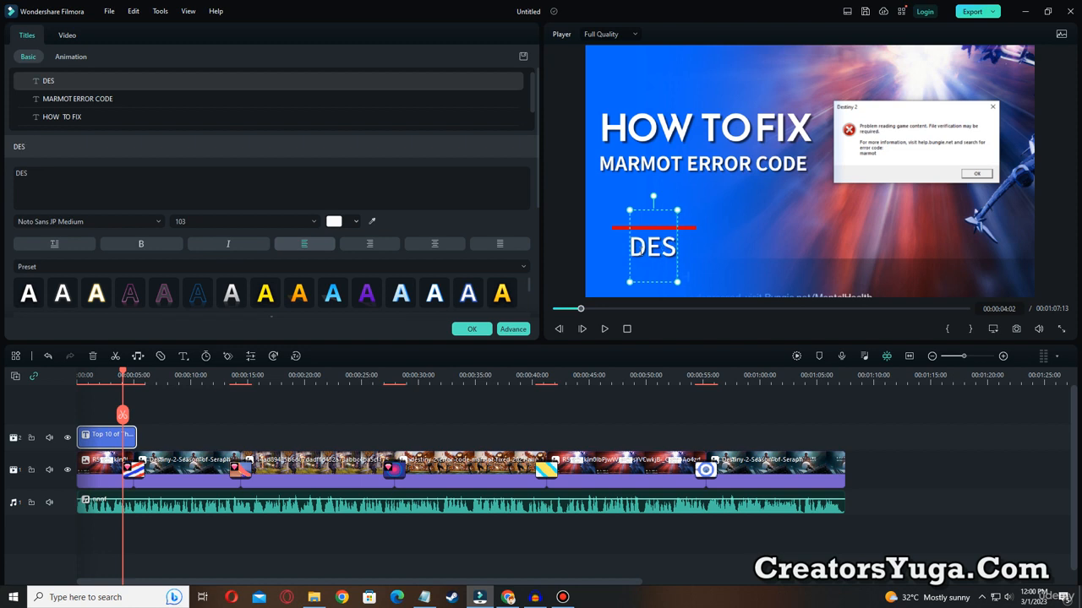
pyautogui.write('TINY')
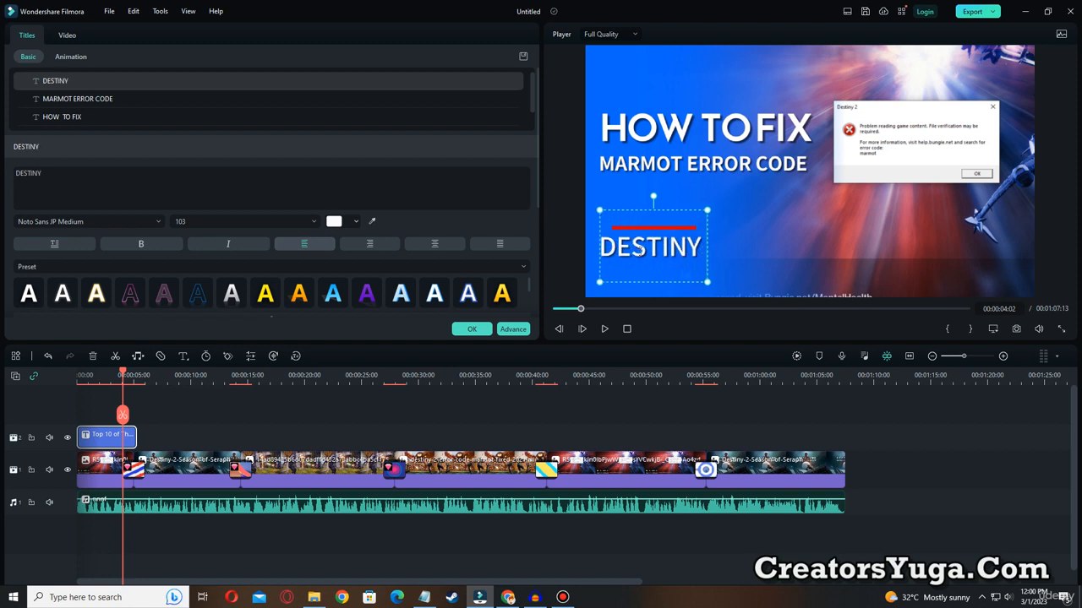
pyautogui.write(' 2')
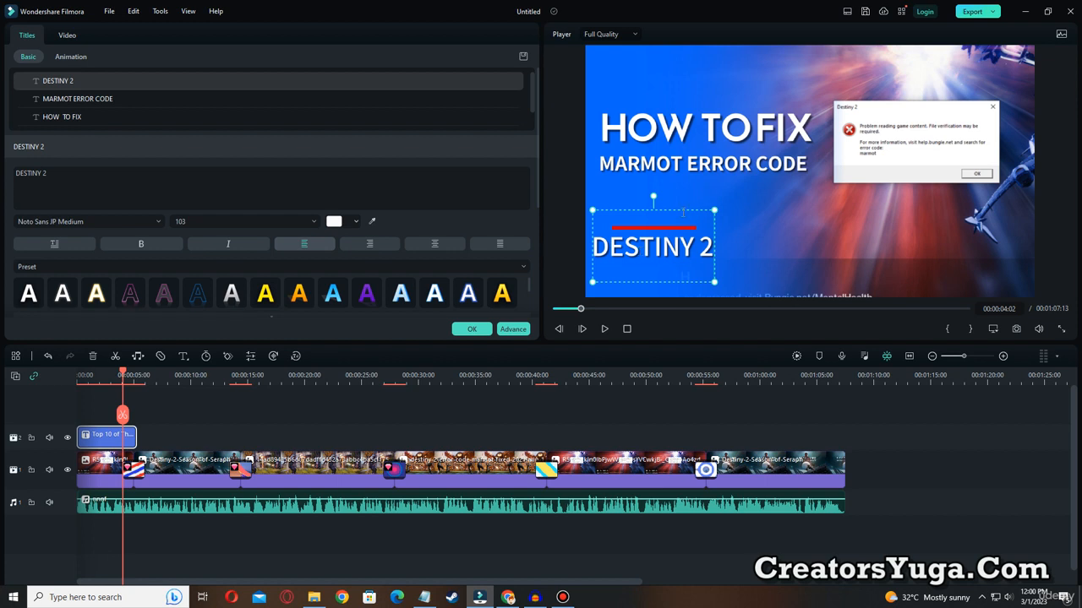
pyautogui.moveTo(693, 210); pyautogui.dragTo(697, 173)
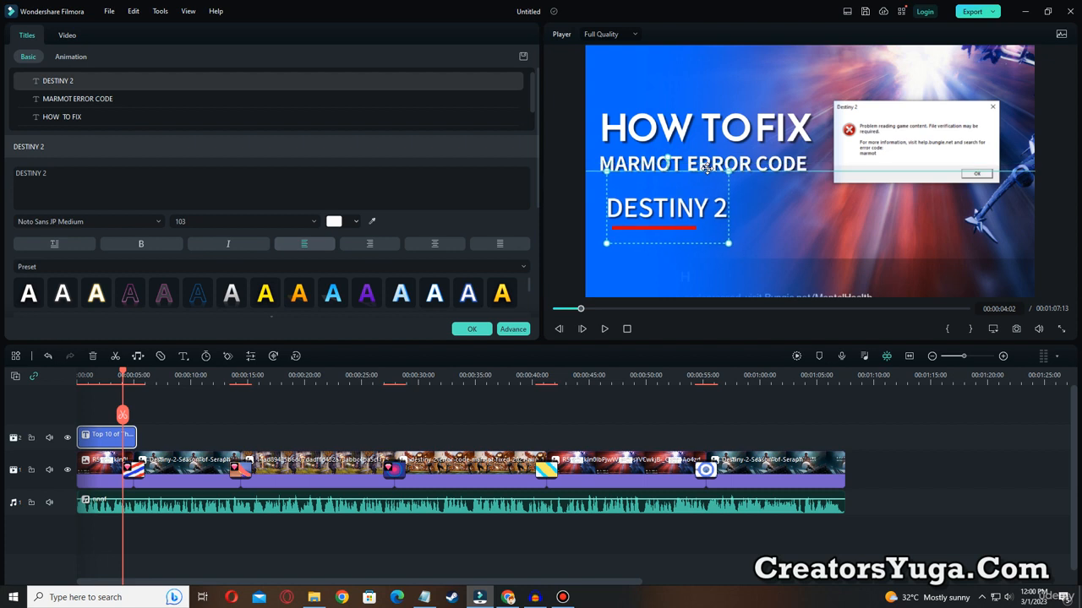
# Play the video from the start to preview the edited opening title.
pyautogui.click(771, 249)
pyautogui.moveTo(574, 311); pyautogui.dragTo(556, 310)
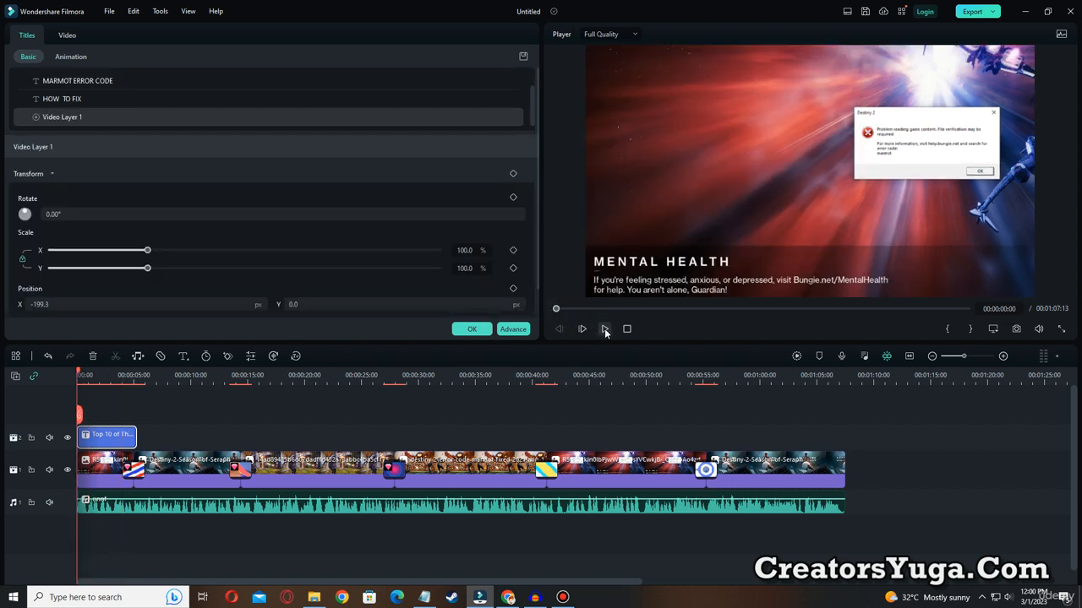
pyautogui.click(604, 328)
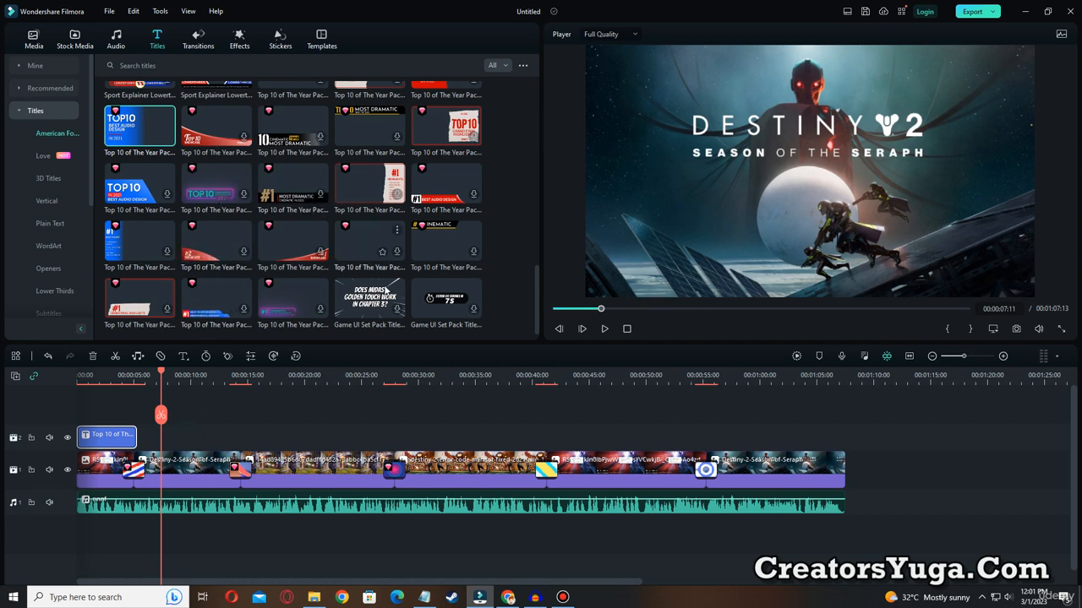
# Add the DOES MIDAS' Game UI Set Pack title on the second track at 00:00:07:11 and replace its text with "HERE YOU HAVE".
pyautogui.moveTo(358, 290); pyautogui.dragTo(175, 440)
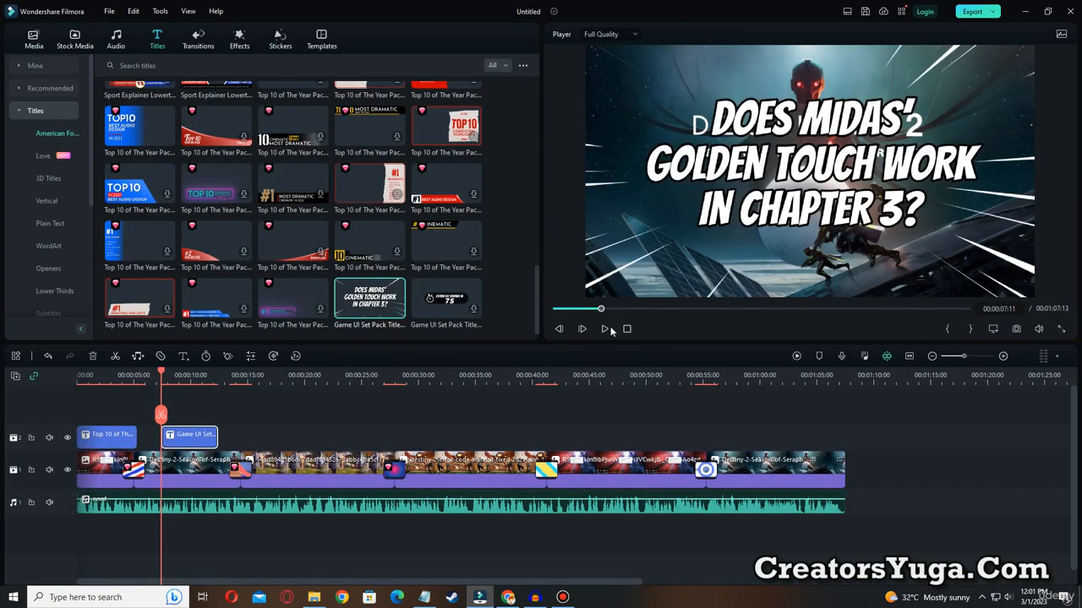
pyautogui.click(605, 329)
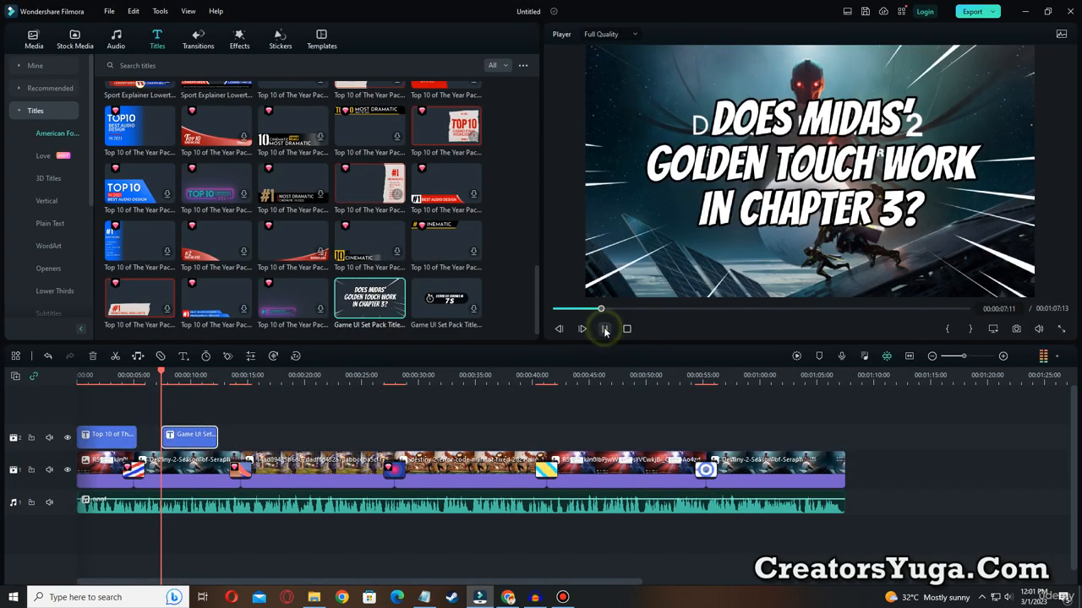
pyautogui.doubleClick(833, 170)
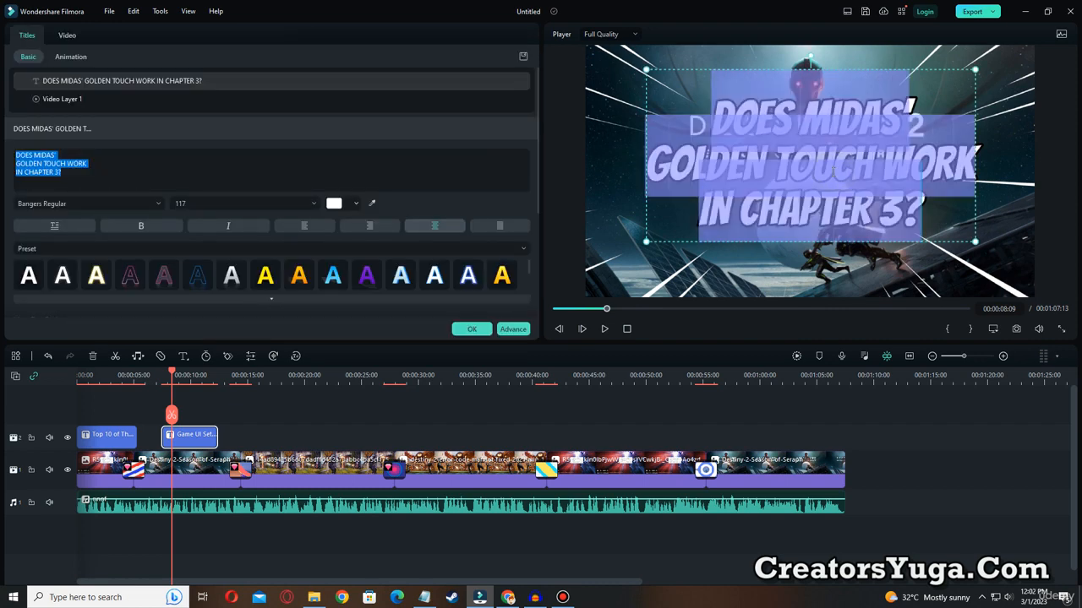
pyautogui.write('HERE YOU HAVE')
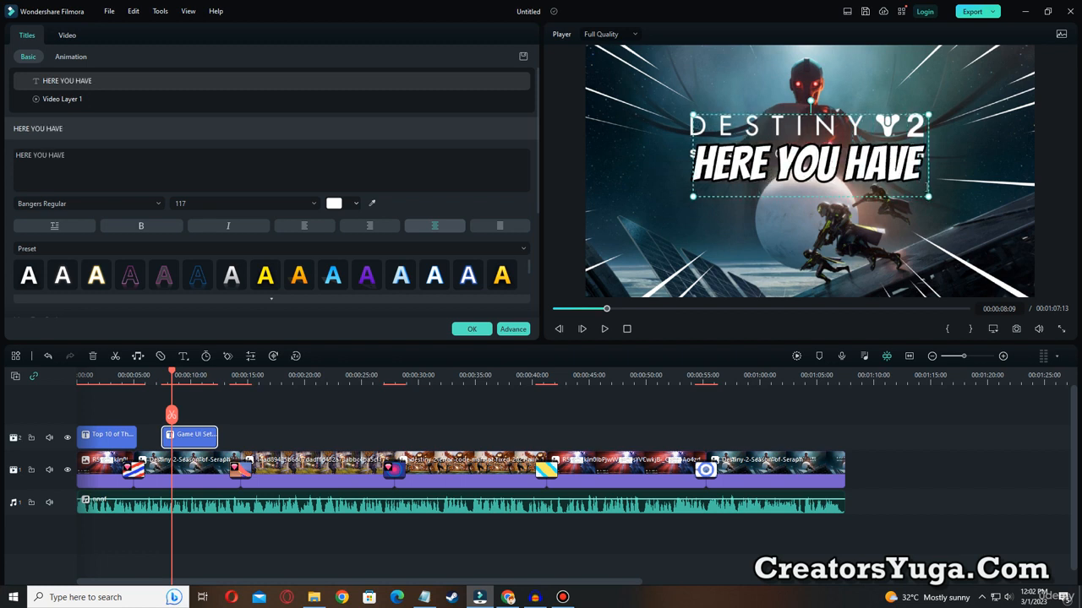
# Enlarge the HERE YOU HAVE text to font size 177 and centre it in the frame.
pyautogui.moveTo(928, 197); pyautogui.dragTo(1062, 246)
pyautogui.moveTo(961, 181); pyautogui.dragTo(900, 155)
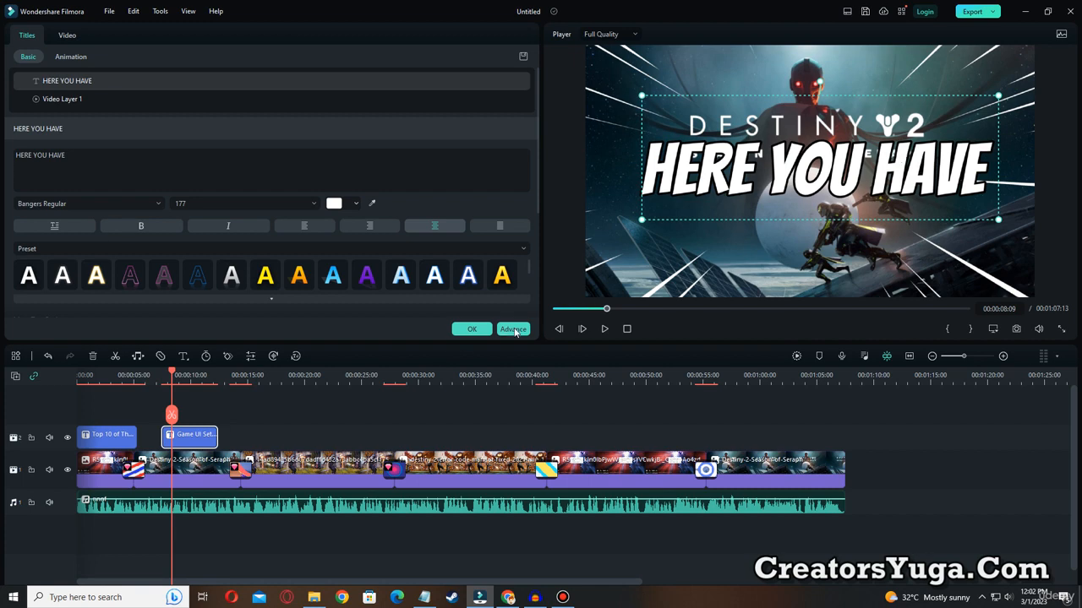
pyautogui.click(471, 328)
pyautogui.click(175, 435)
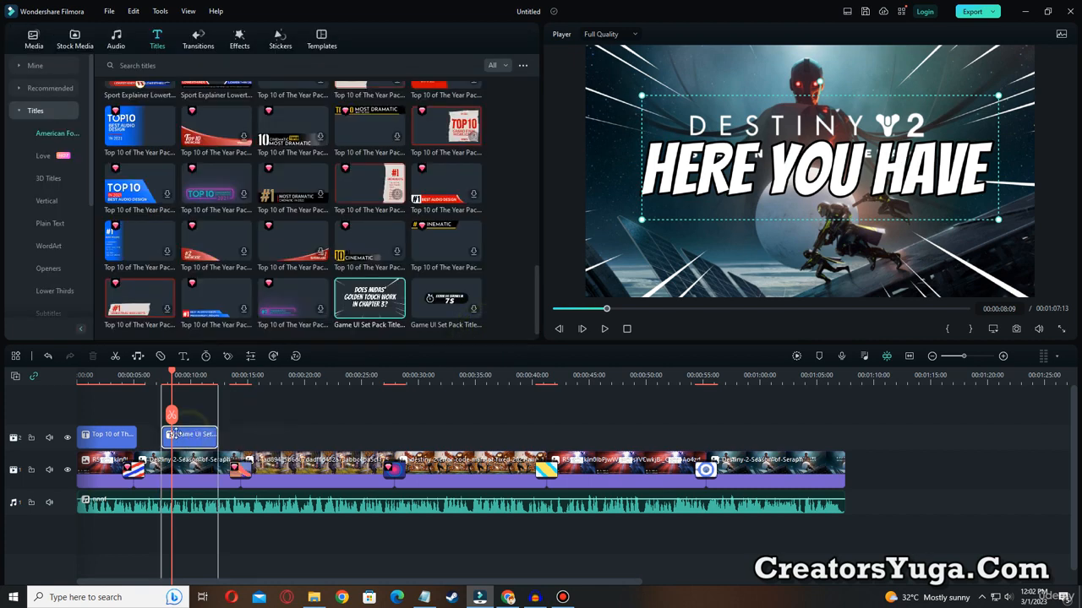
# Preview the HERE YOU HAVE title and shift it slightly earlier so it starts at about 7 seconds.
pyautogui.click(605, 329)
pyautogui.click(602, 329)
pyautogui.moveTo(181, 372); pyautogui.dragTo(145, 372)
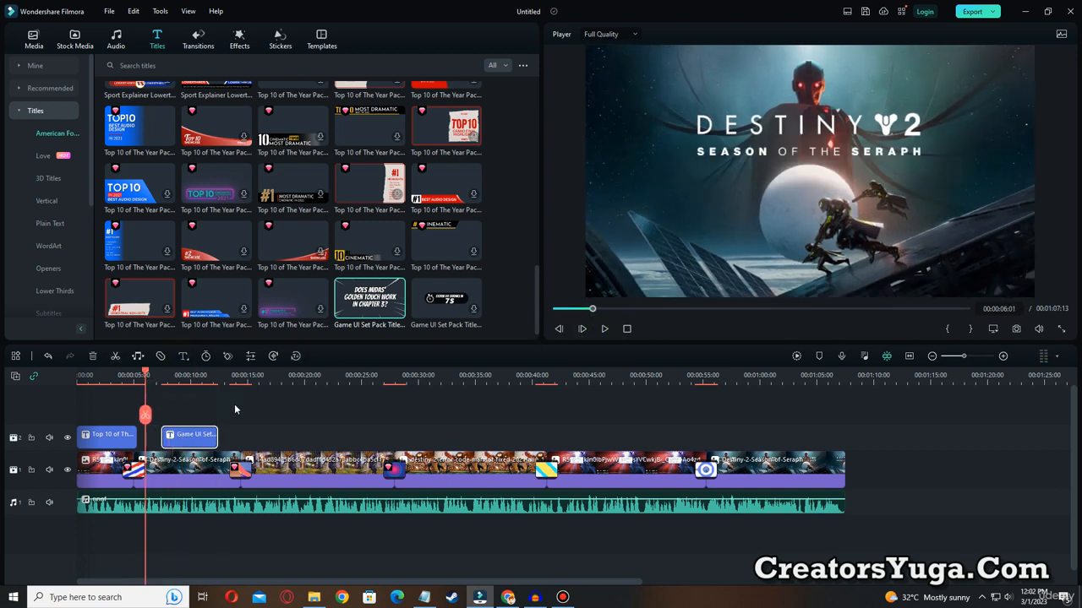
pyautogui.click(604, 329)
pyautogui.press('space')
pyautogui.moveTo(189, 435)
pyautogui.mouseDown()
pyautogui.moveTo(176, 435)
pyautogui.moveTo(184, 432)
pyautogui.mouseUp()
pyautogui.click(604, 329)
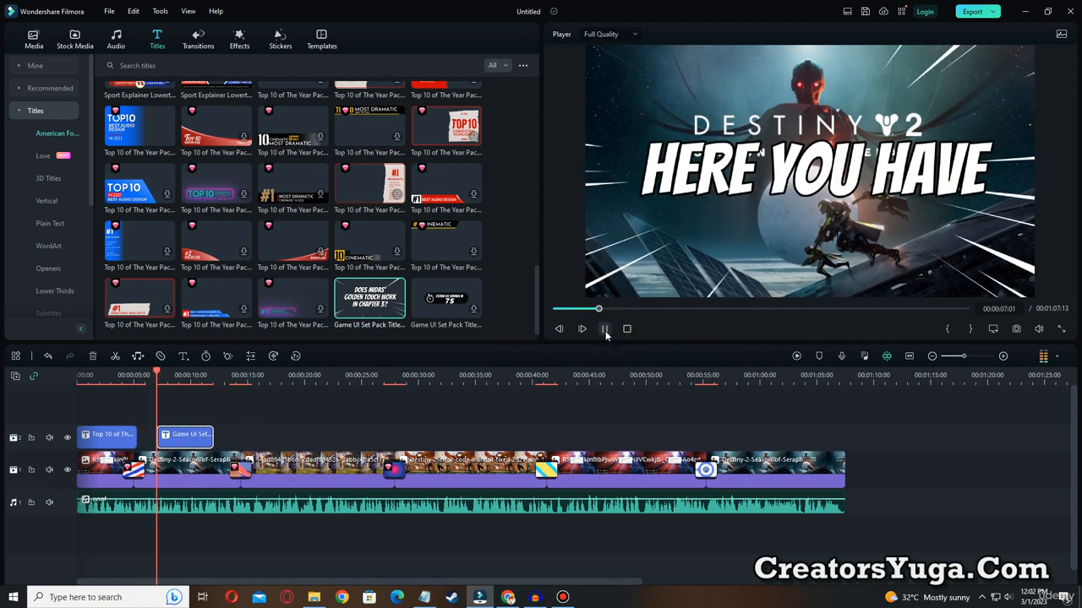
pyautogui.press('space')
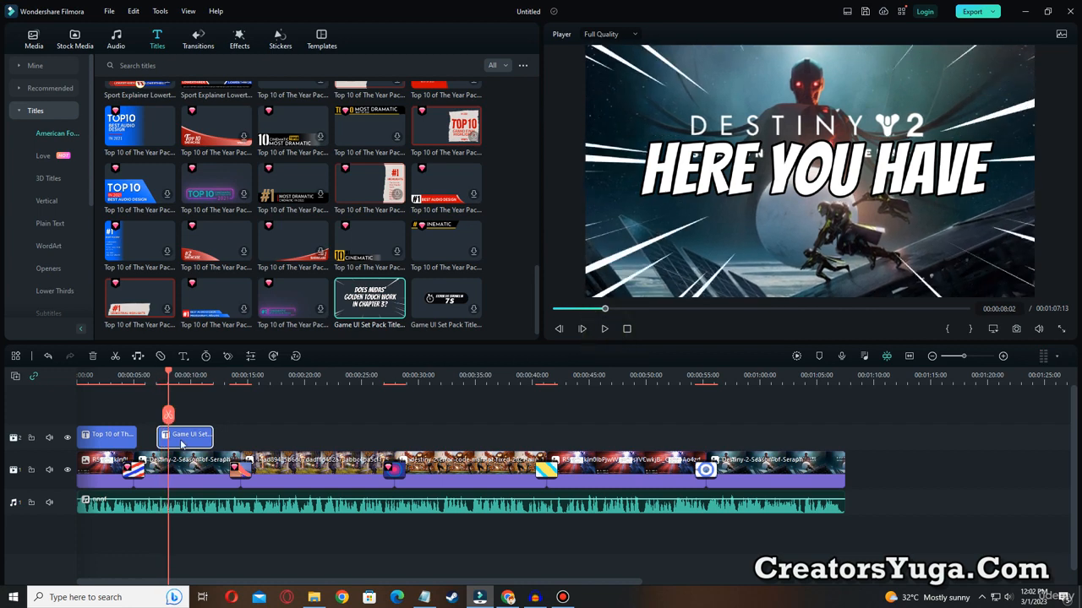
# Split the HERE YOU HAVE title at 00:00:08:02 and change the second part's text to "DELETE 3 FILES".
pyautogui.doubleClick(184, 436)
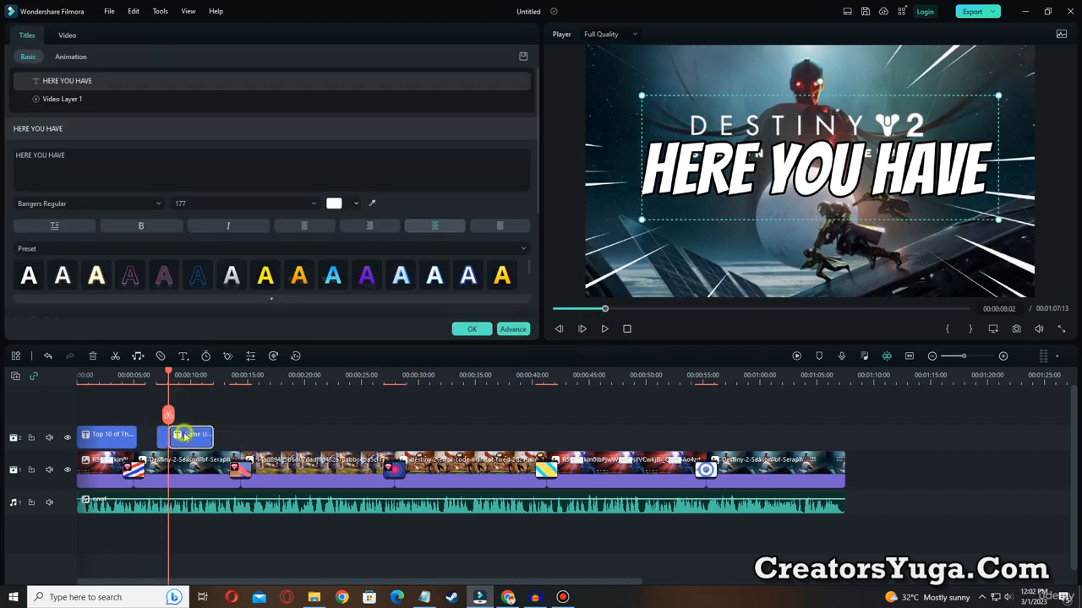
pyautogui.doubleClick(734, 178)
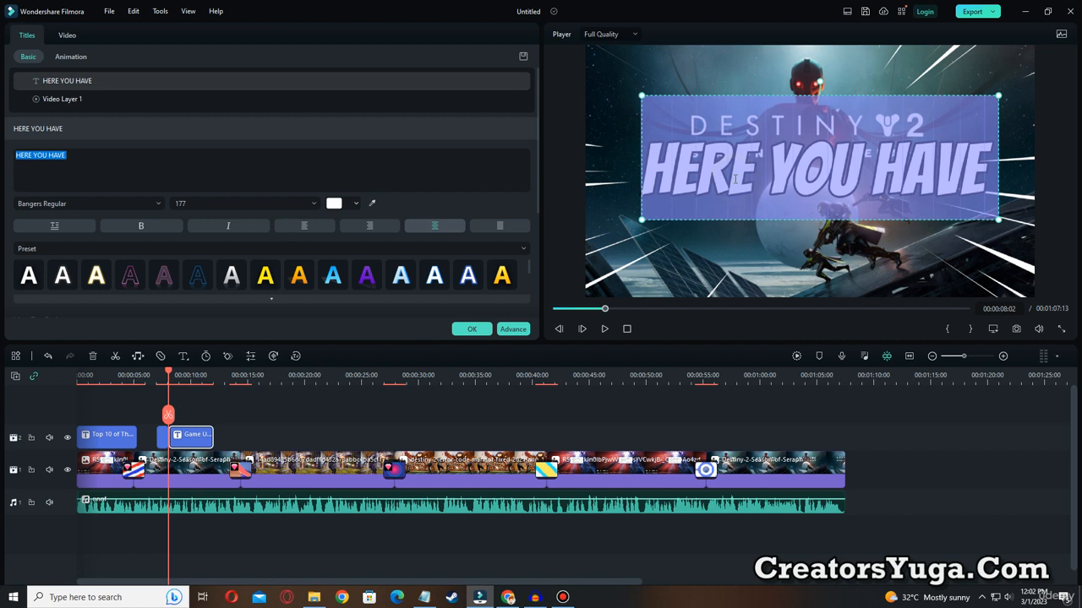
pyautogui.write('3')
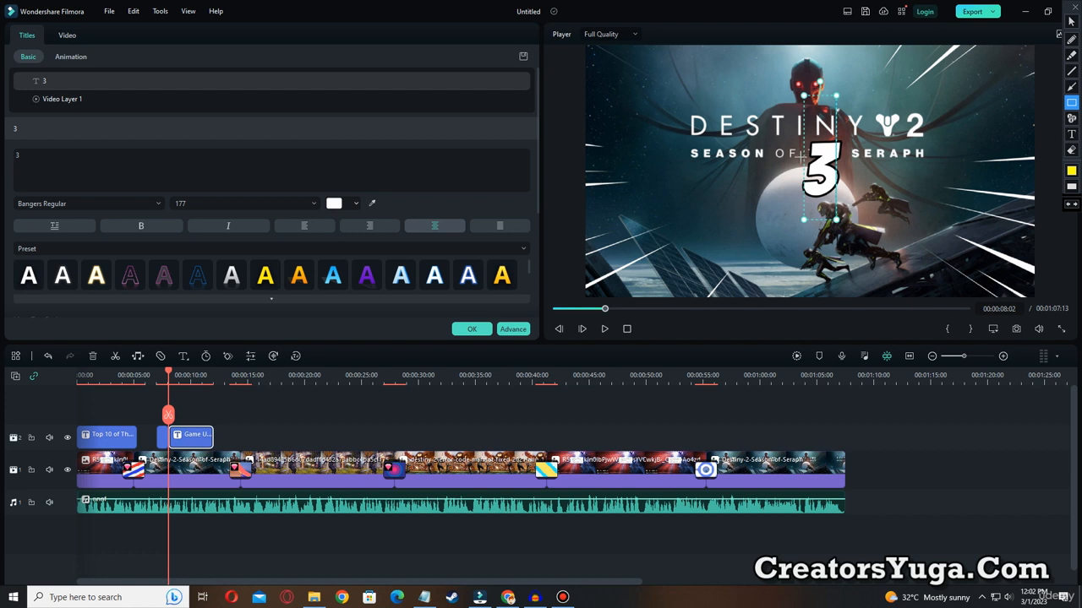
pyautogui.press('Escape')
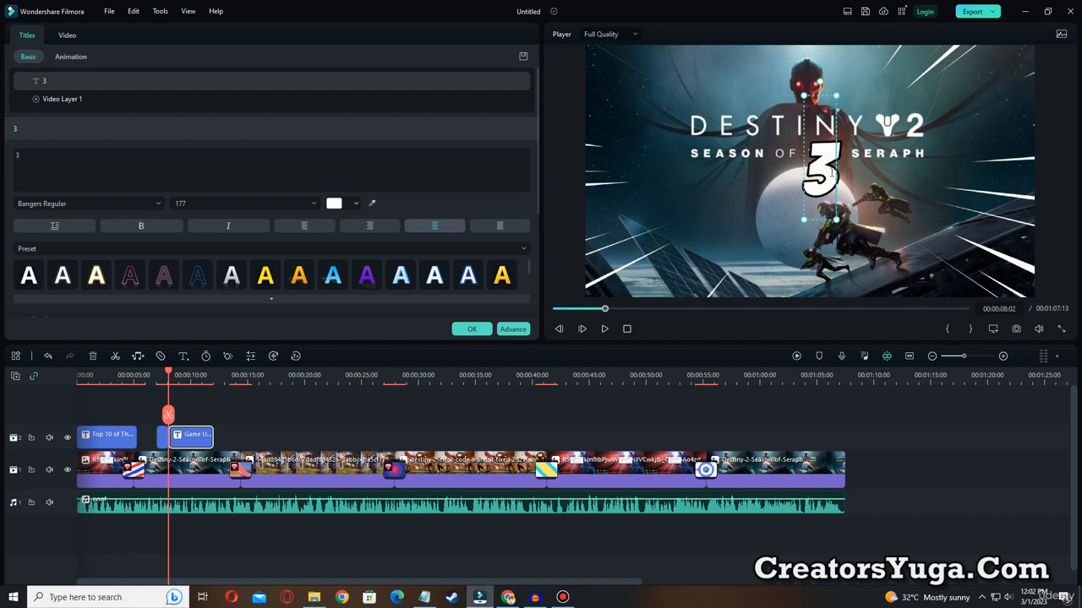
pyautogui.write('FILES')
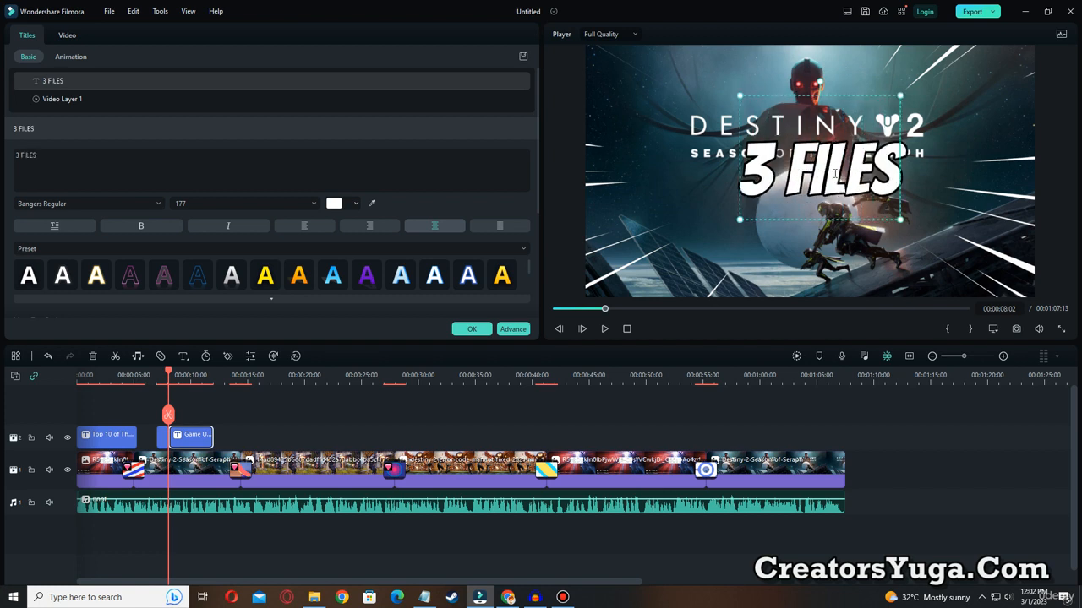
pyautogui.write('DELETE')
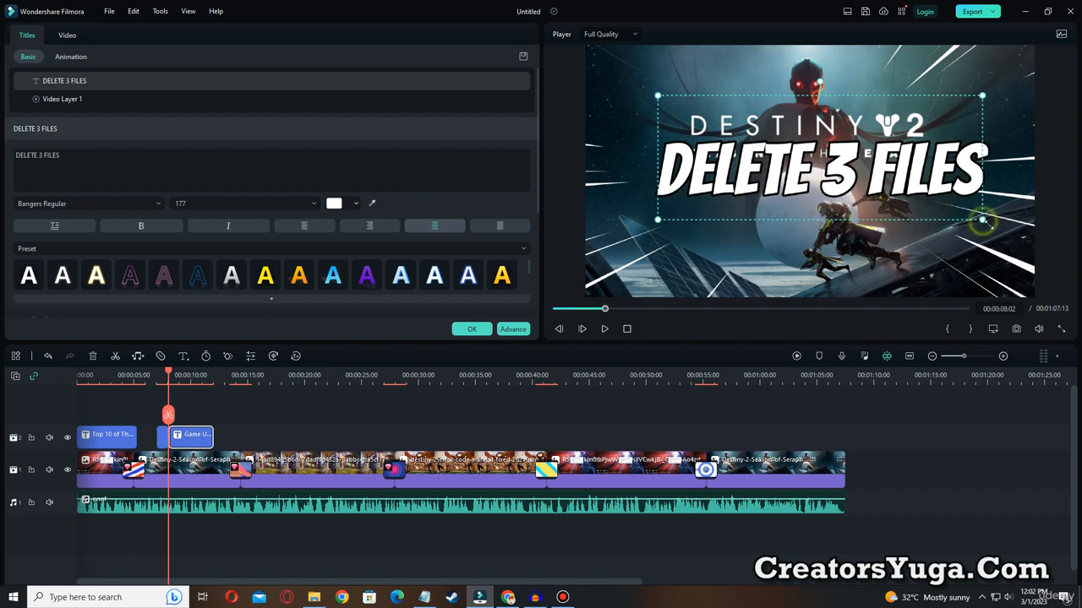
# Enlarge the DELETE 3 FILES text to font size 197, centre it, and tilt it counter-clockwise so it slopes upward.
pyautogui.moveTo(982, 220); pyautogui.dragTo(1003, 236)
pyautogui.moveTo(942, 105); pyautogui.dragTo(924, 102)
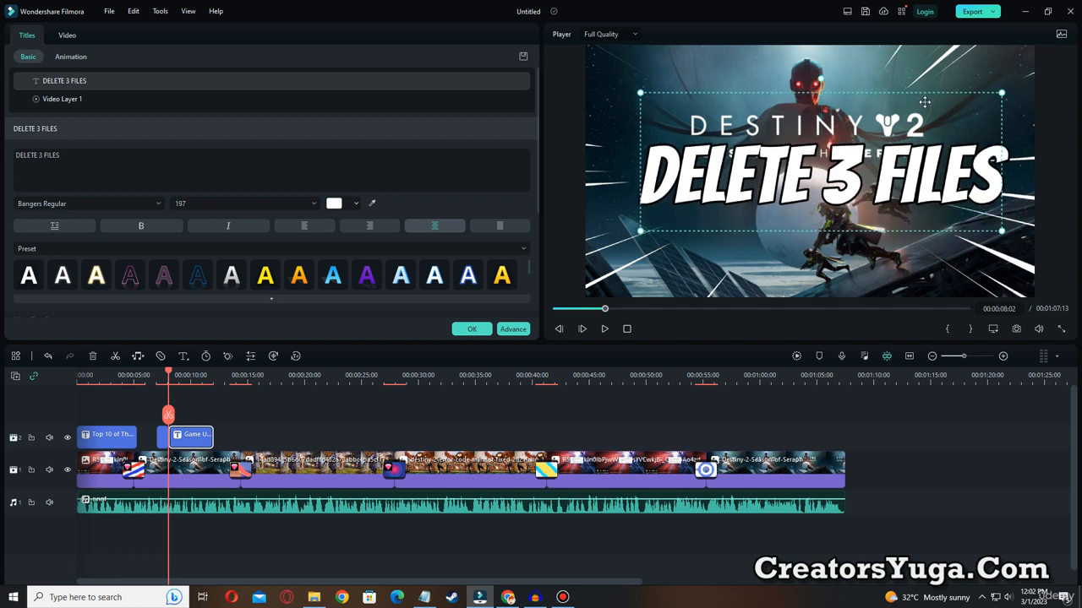
pyautogui.moveTo(819, 77); pyautogui.dragTo(803, 80)
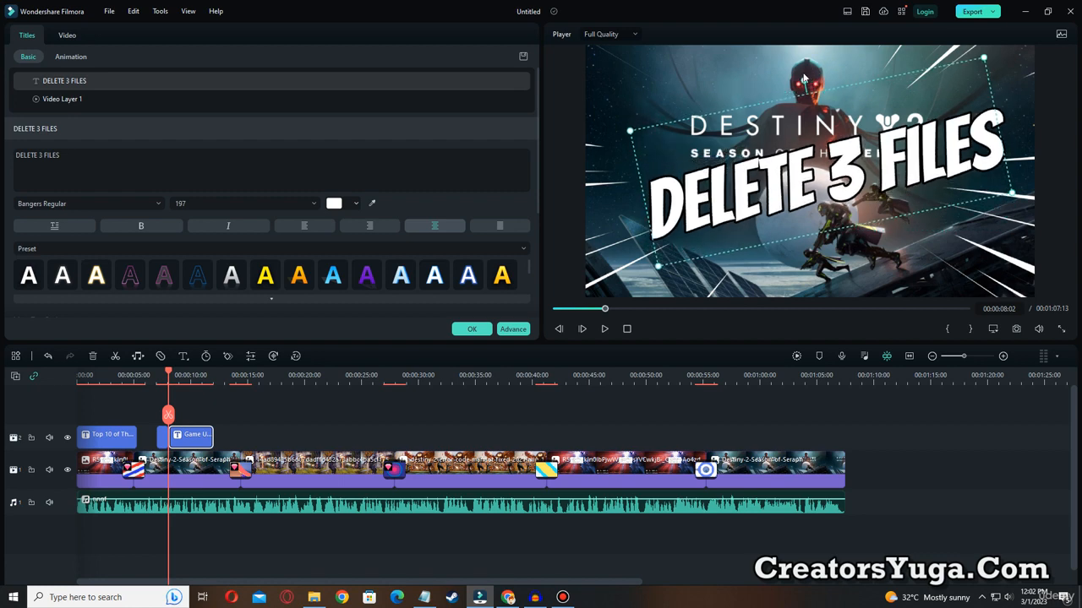
# Preview both title parts, then cut the DELETE 3 FILES title at 00:00:09:20 and delete the remainder.
pyautogui.moveTo(605, 311); pyautogui.dragTo(587, 315)
pyautogui.click(604, 329)
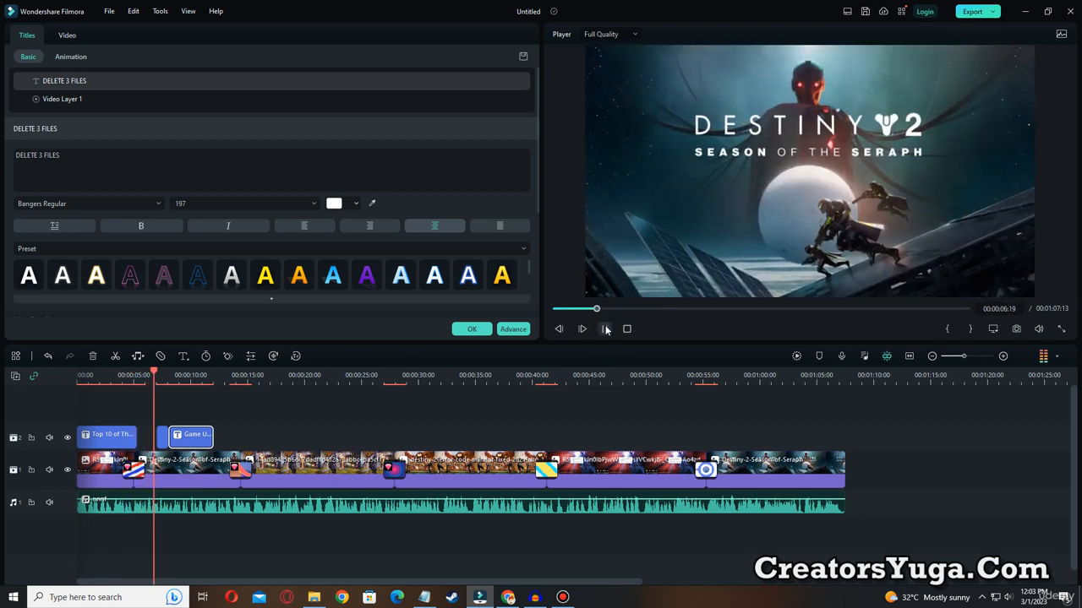
pyautogui.click(605, 329)
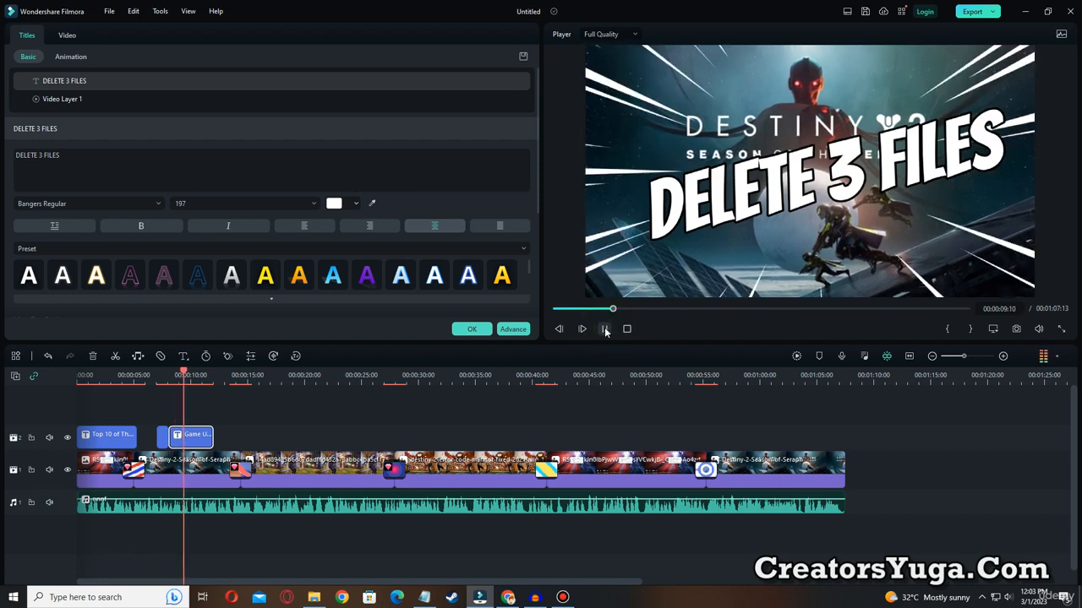
pyautogui.click(188, 414)
pyautogui.press('Delete')
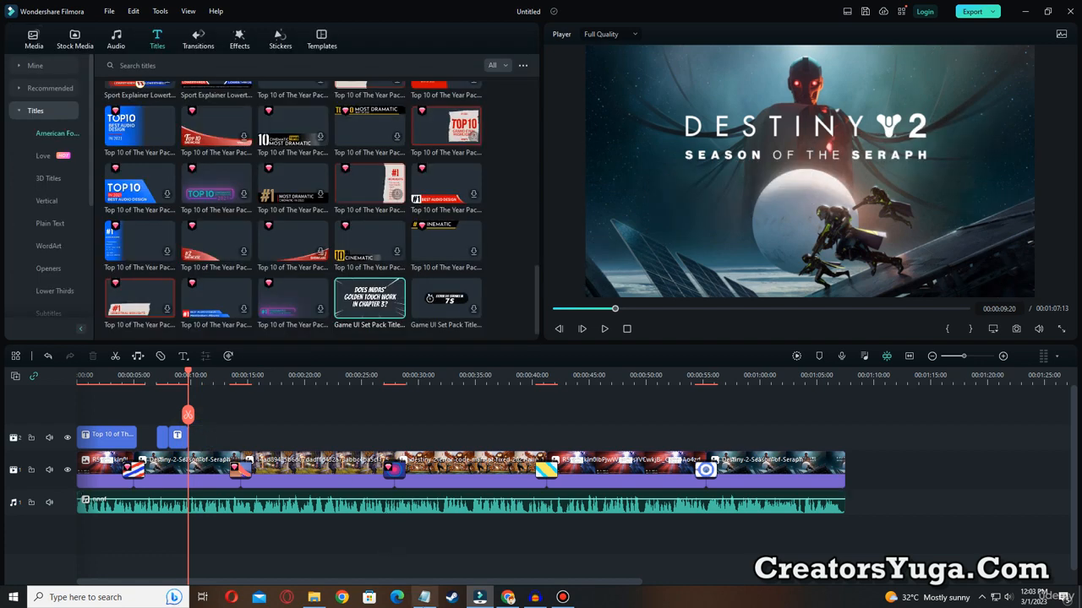
# Add the 3D Ice Title 01 after the DELETE 3 FILES title at 00:00:09:20 and preview it.
pyautogui.click(48, 178)
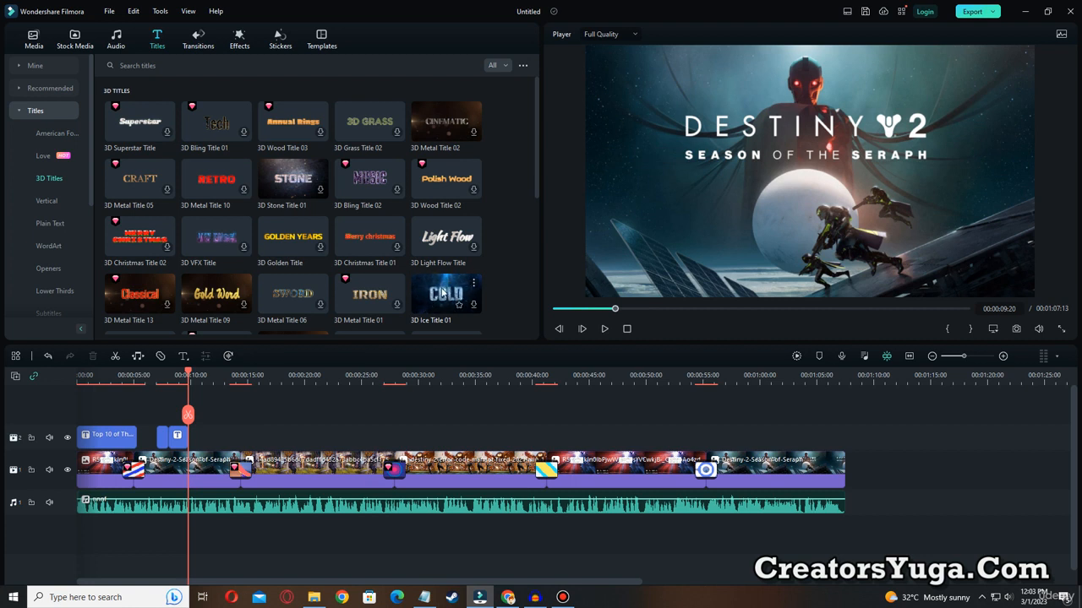
pyautogui.moveTo(440, 298); pyautogui.dragTo(200, 433)
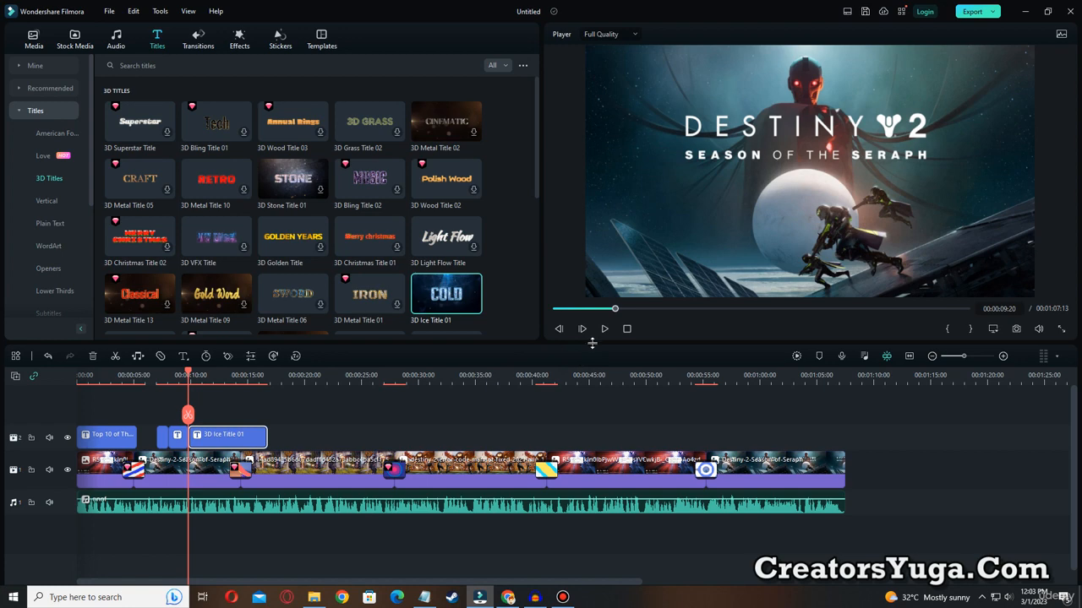
pyautogui.click(604, 328)
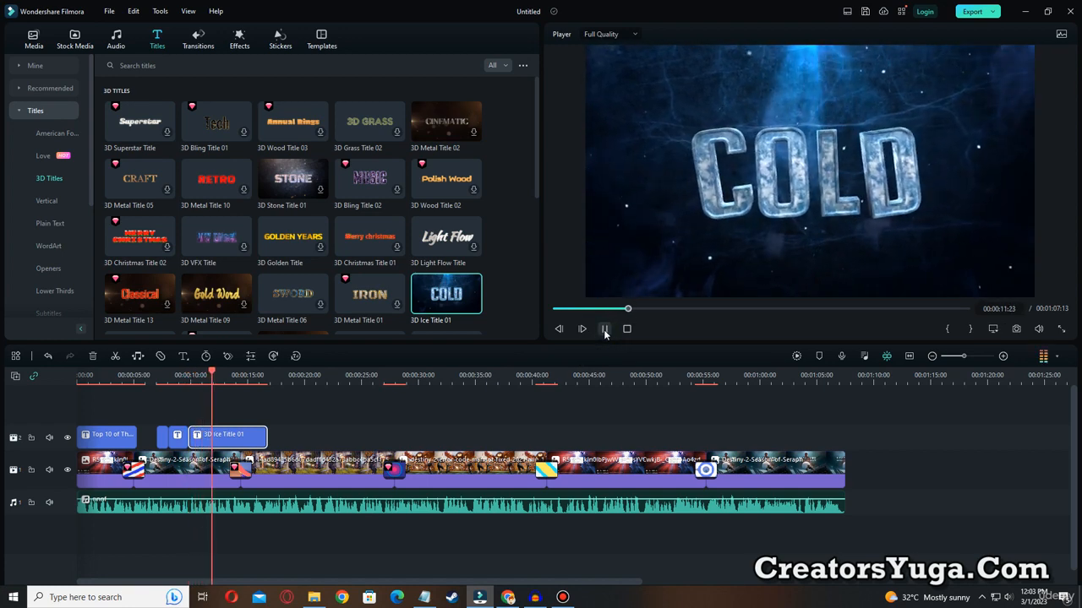
pyautogui.click(604, 329)
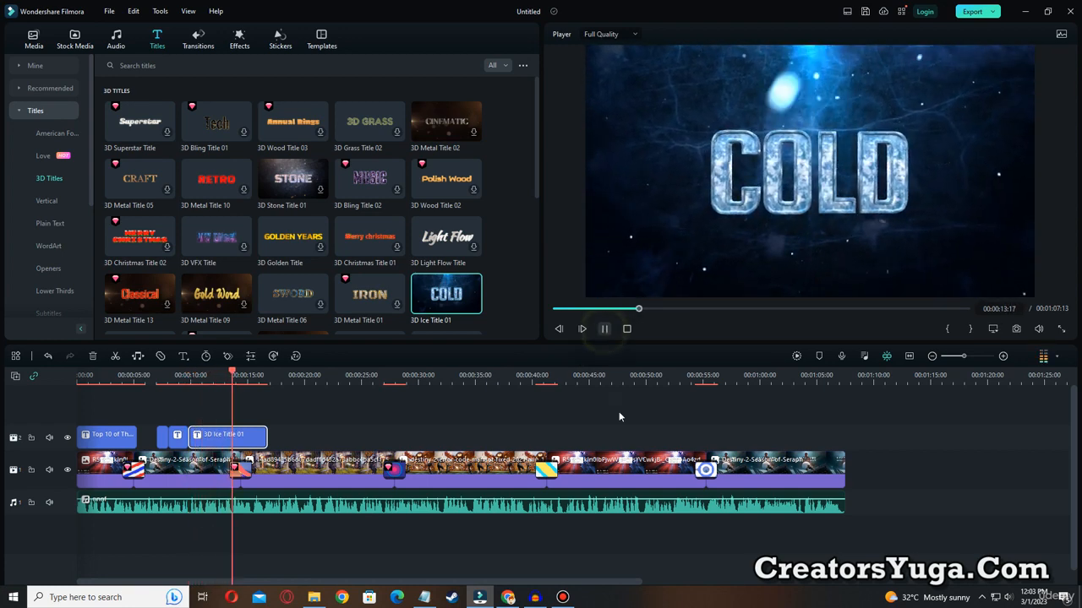
# Copy cache_phr_0000ef29 from the Notepad notes and replace the COLD text of the ice title in Filmora with it.
pyautogui.click(425, 597)
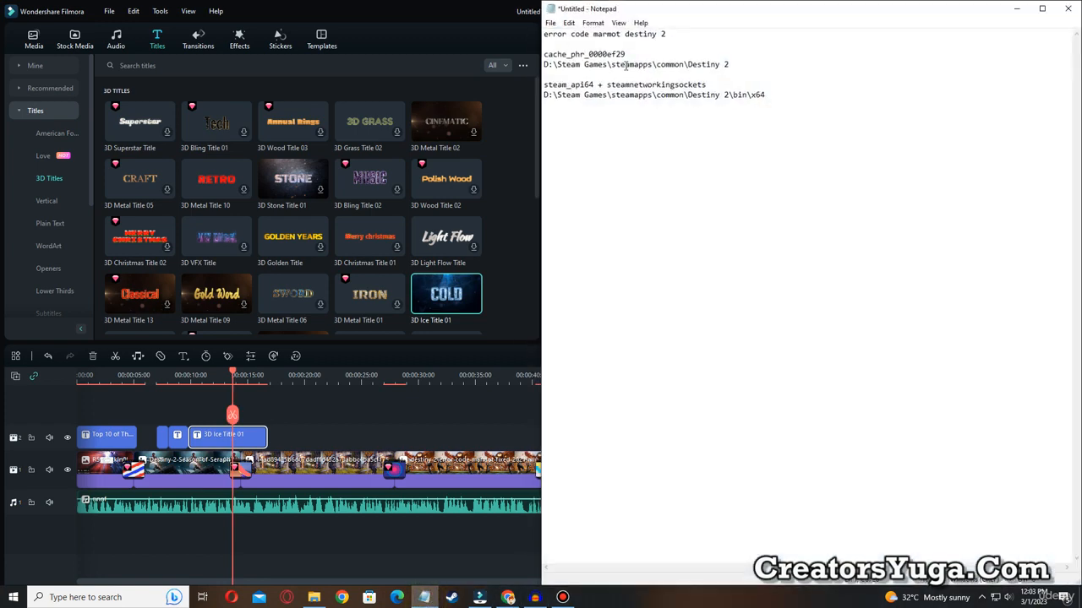
pyautogui.moveTo(585, 55); pyautogui.dragTo(534, 61)
pyautogui.hotkey('ctrl', 'c')
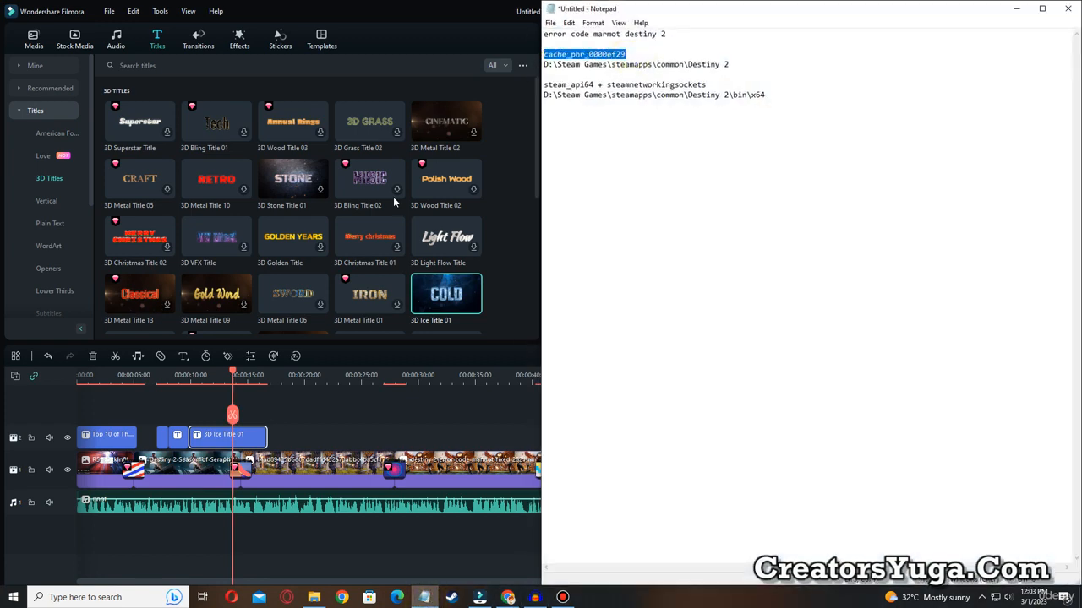
pyautogui.moveTo(233, 376); pyautogui.dragTo(195, 389)
pyautogui.doubleClick(208, 437)
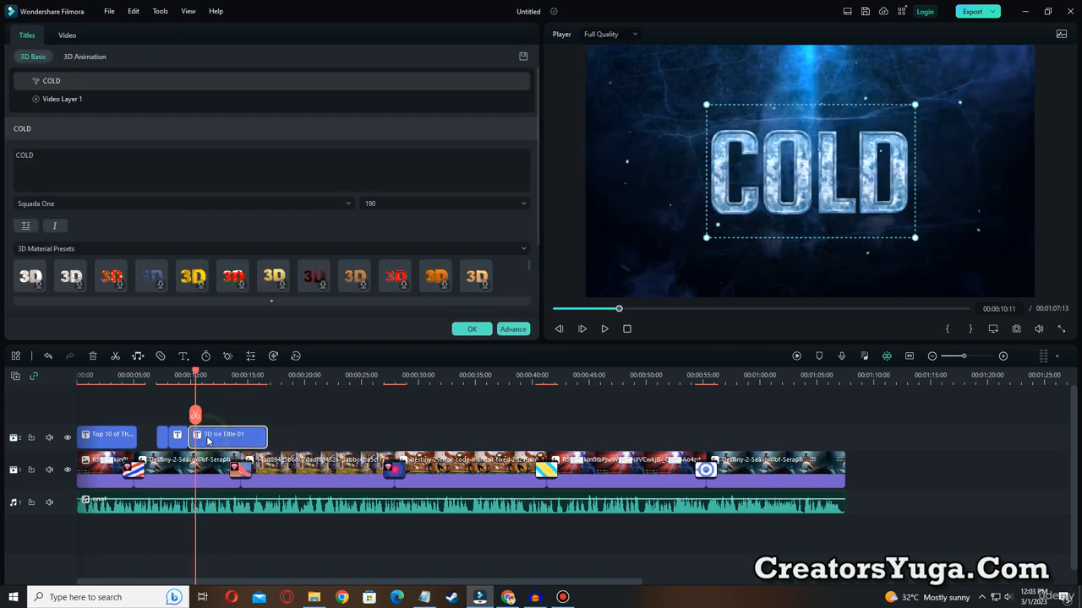
pyautogui.doubleClick(836, 173)
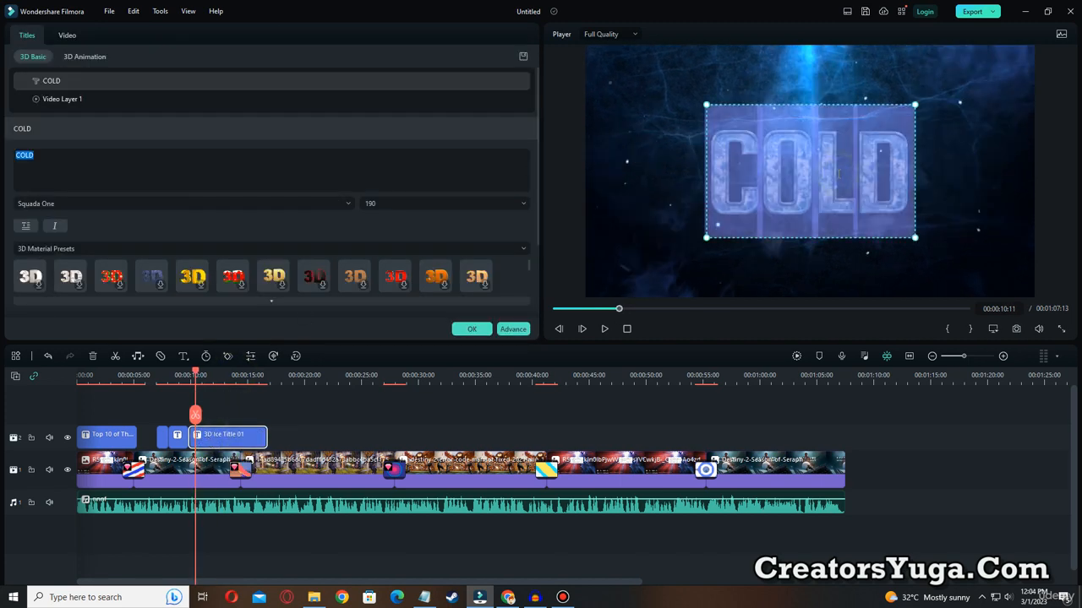
pyautogui.hotkey('ctrl', 'v')
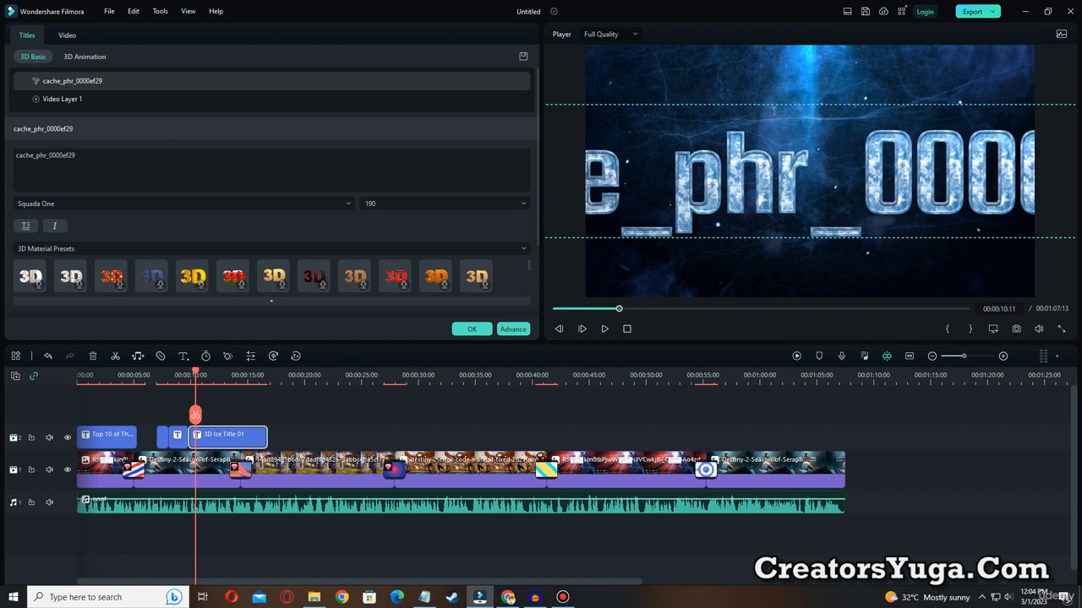
# Shrink the ice title's text to font size 75 and centre it in the frame.
pyautogui.moveTo(787, 105); pyautogui.dragTo(1078, 120)
pyautogui.moveTo(660, 121); pyautogui.dragTo(722, 142)
pyautogui.moveTo(971, 189); pyautogui.dragTo(1019, 195)
pyautogui.moveTo(951, 172)
pyautogui.mouseDown()
pyautogui.moveTo(919, 169)
pyautogui.moveTo(931, 168)
pyautogui.mouseUp()
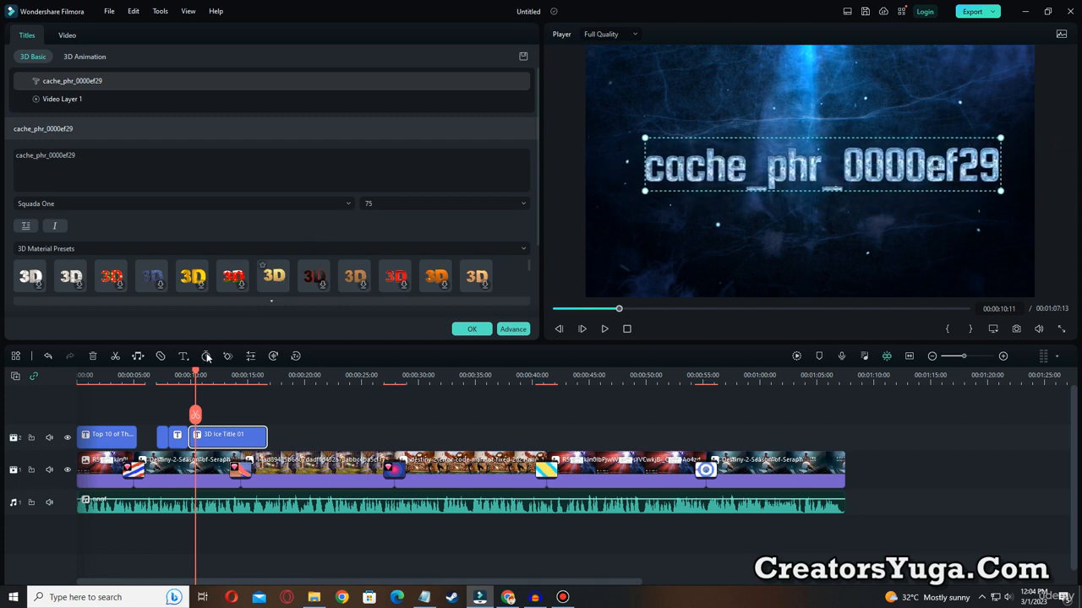
# Preview the resized ice title from just before it starts to about 00:00:15:01.
pyautogui.moveTo(195, 378); pyautogui.dragTo(185, 376)
pyautogui.click(605, 328)
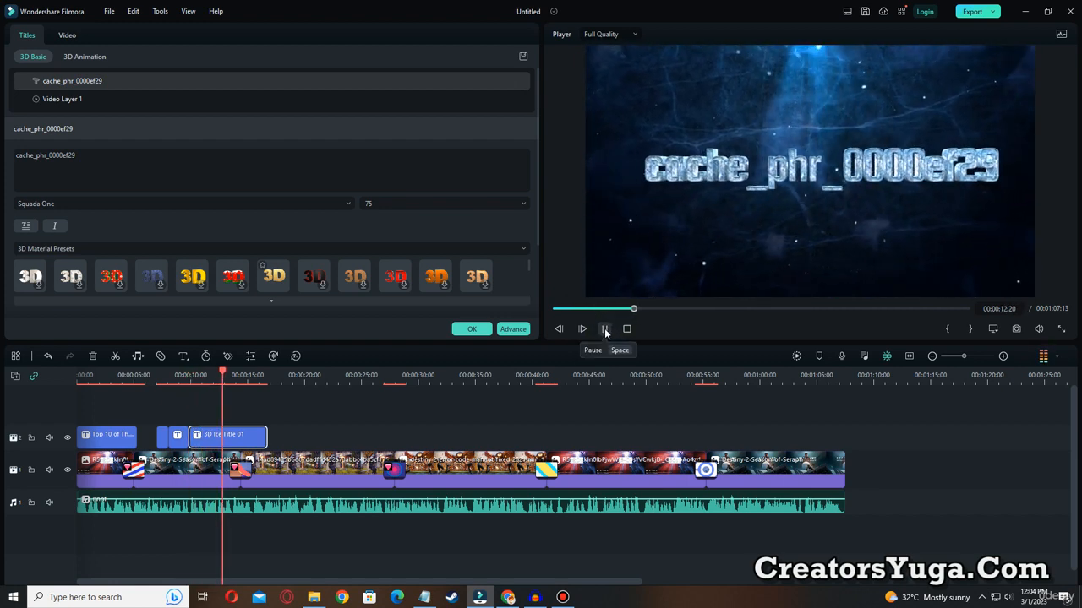
pyautogui.click(605, 329)
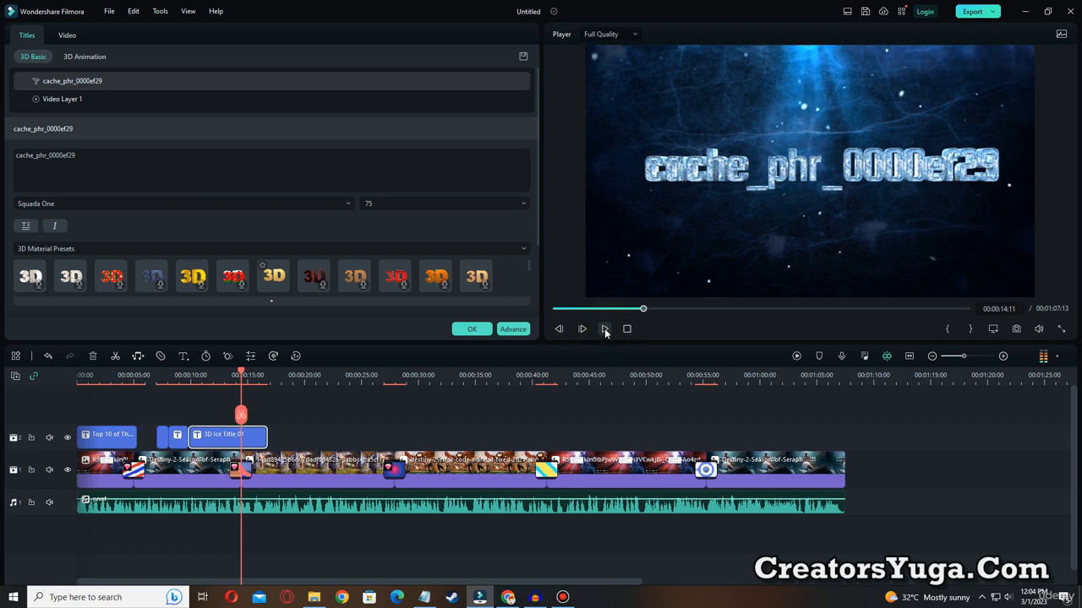
pyautogui.click(604, 333)
pyautogui.click(604, 333)
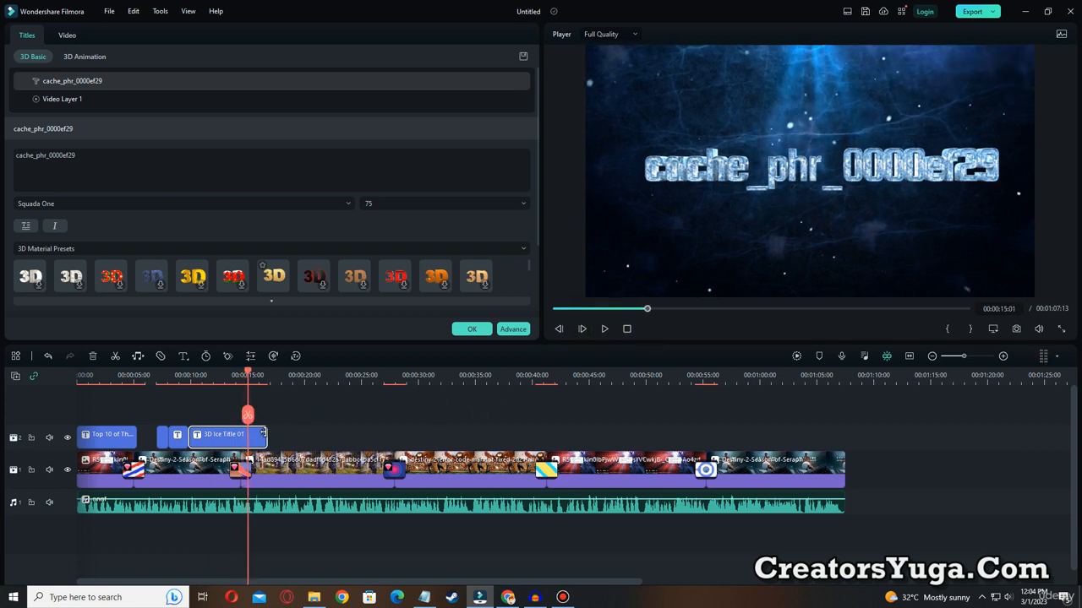
# Try the gold 3D material preset on the ice title's text, apply the off-white textured preset instead, and preview the title.
pyautogui.click(192, 276)
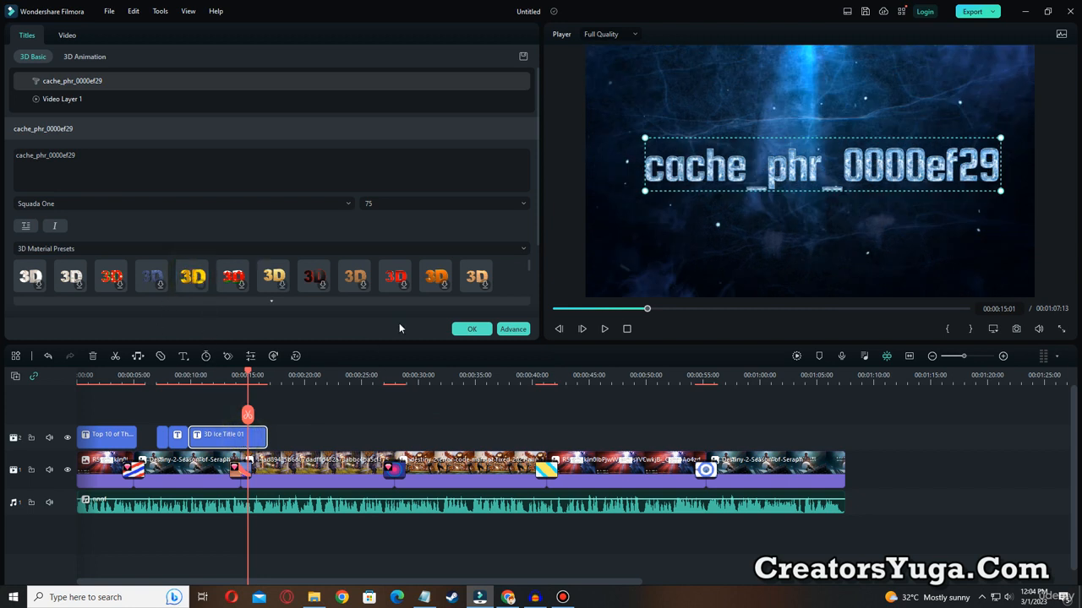
pyautogui.moveTo(247, 374); pyautogui.dragTo(209, 374)
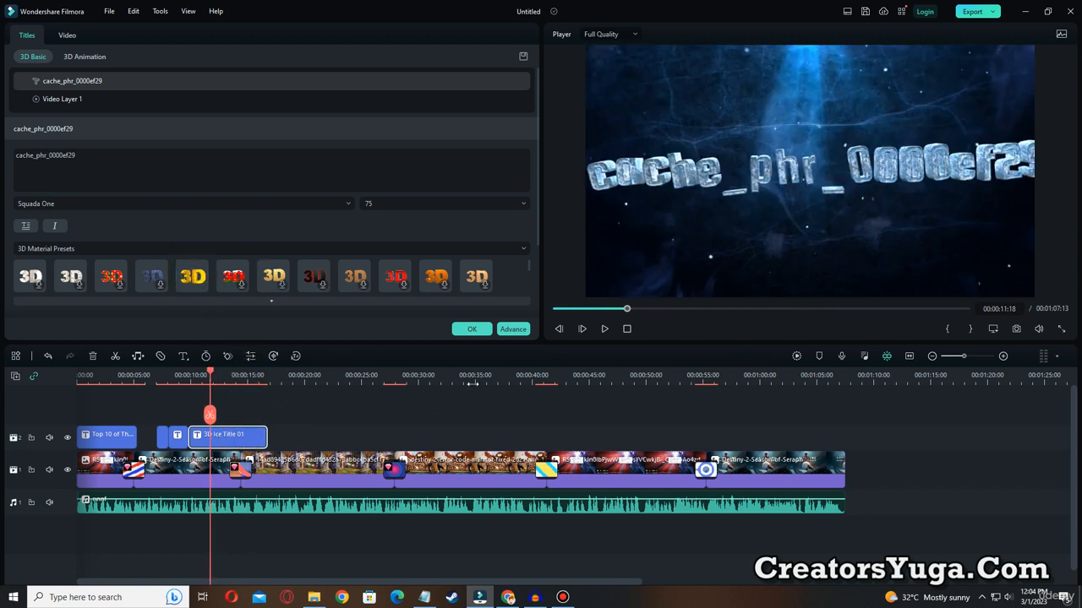
pyautogui.doubleClick(712, 166)
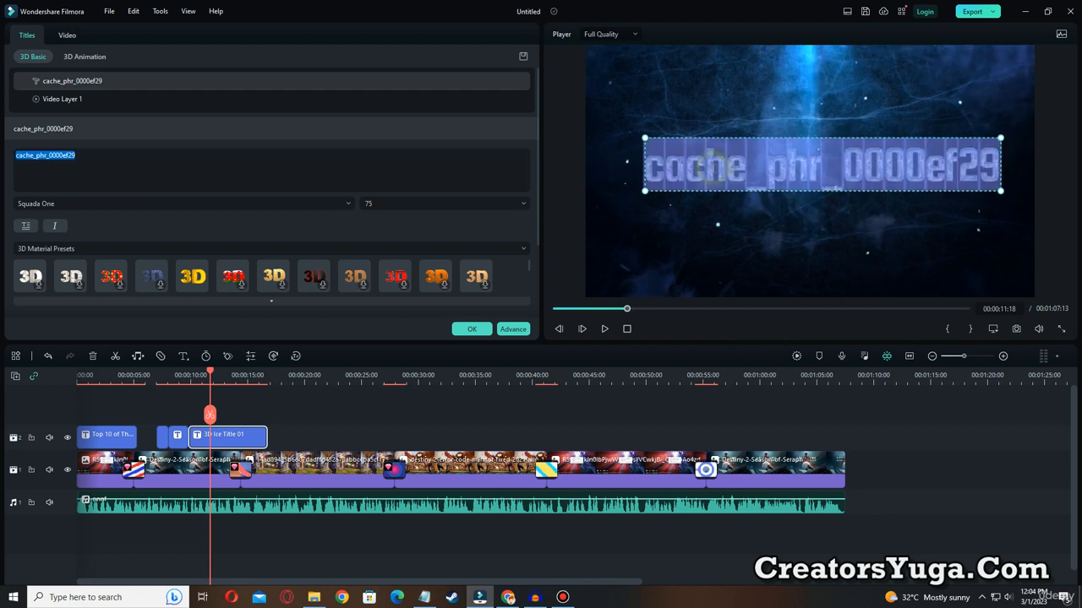
pyautogui.click(73, 278)
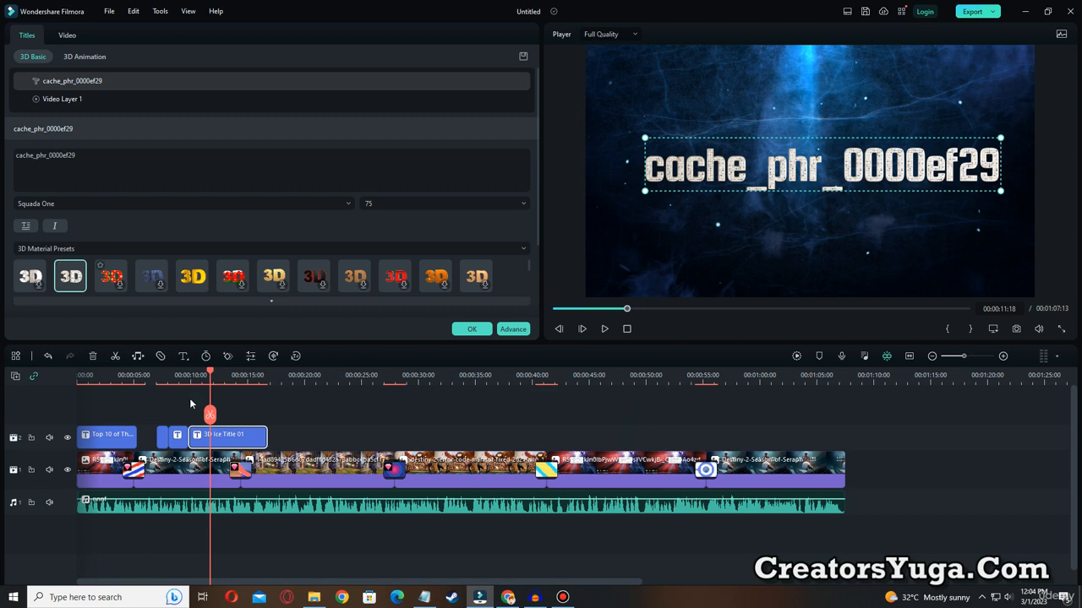
pyautogui.moveTo(213, 376); pyautogui.dragTo(184, 376)
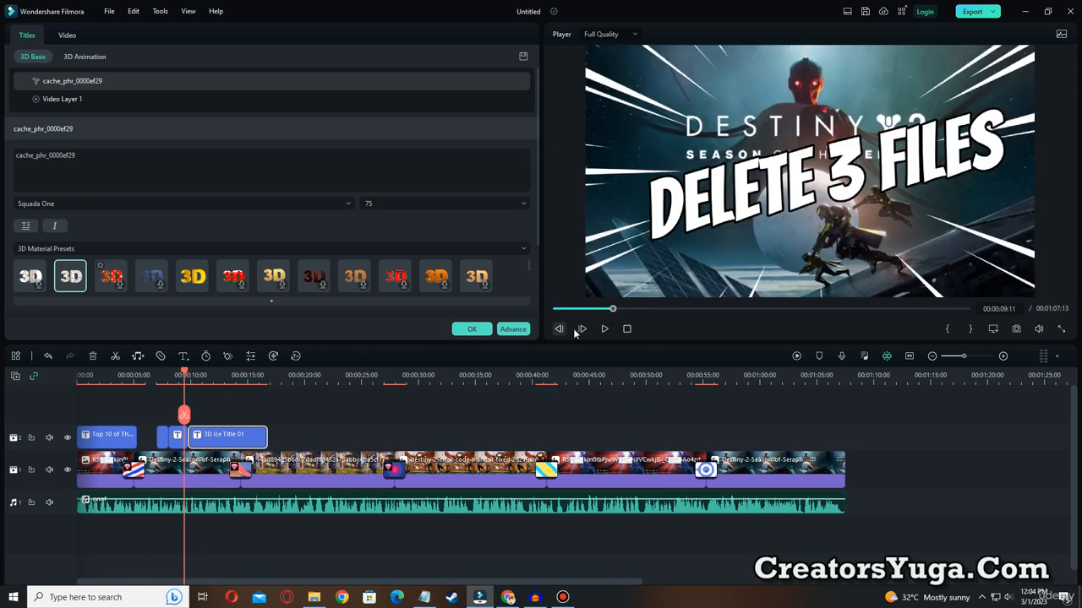
pyautogui.click(605, 330)
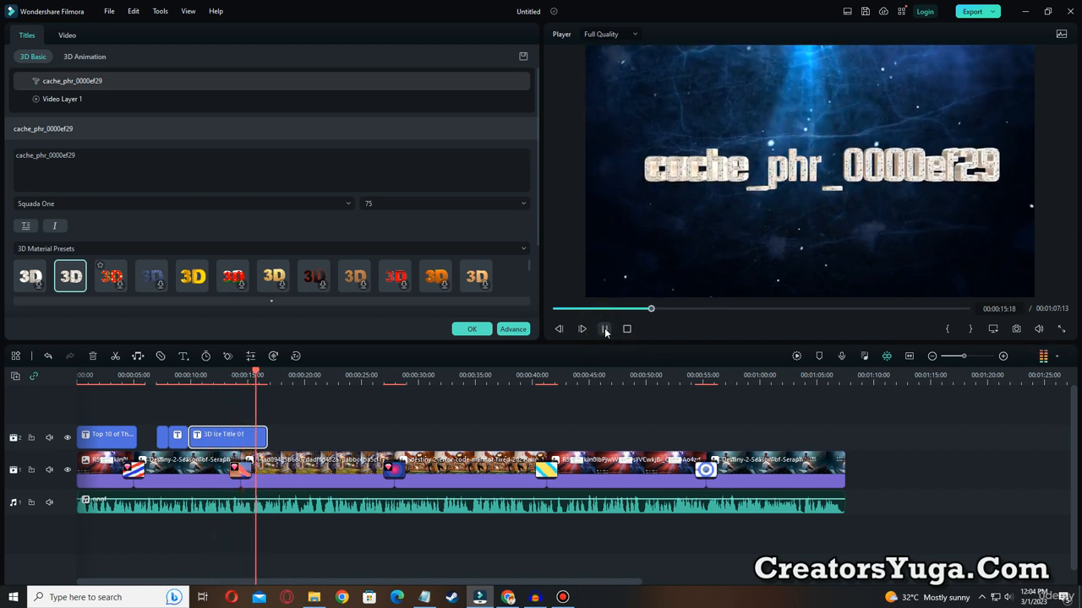
pyautogui.click(605, 329)
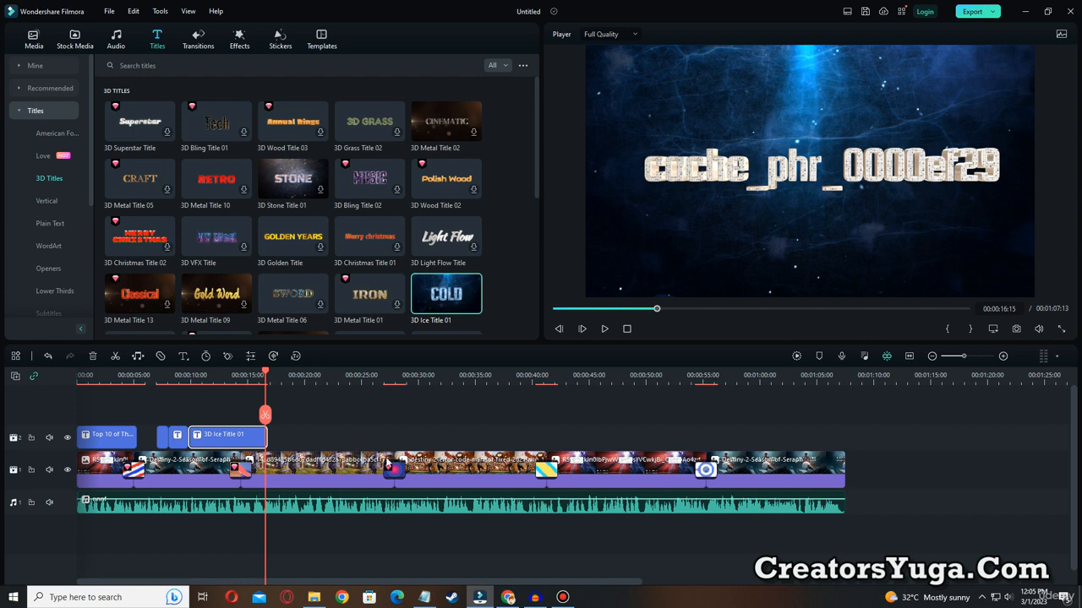
# Delete the 3D Ice Title 01 clip and place the 3D Golden Title at 00:00:09:20 in its place.
pyautogui.click(294, 436)
pyautogui.press('Delete')
pyautogui.moveTo(289, 247); pyautogui.dragTo(197, 435)
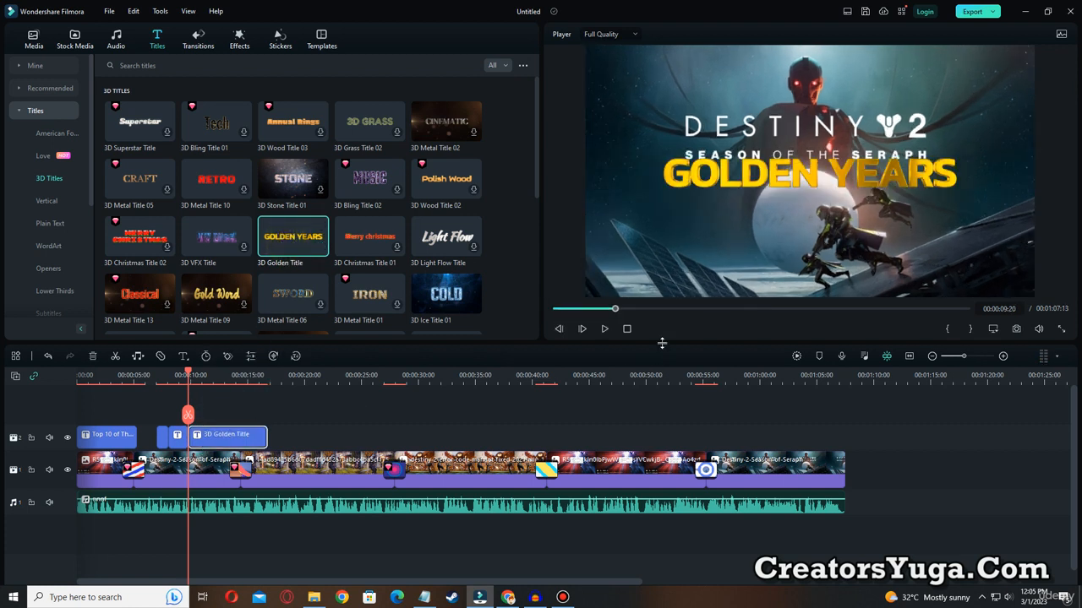
# Change the golden title's text to cache_phr_0000ef29 and move it below the SEASON OF THE SERAPH lettering.
pyautogui.click(604, 328)
pyautogui.click(791, 187)
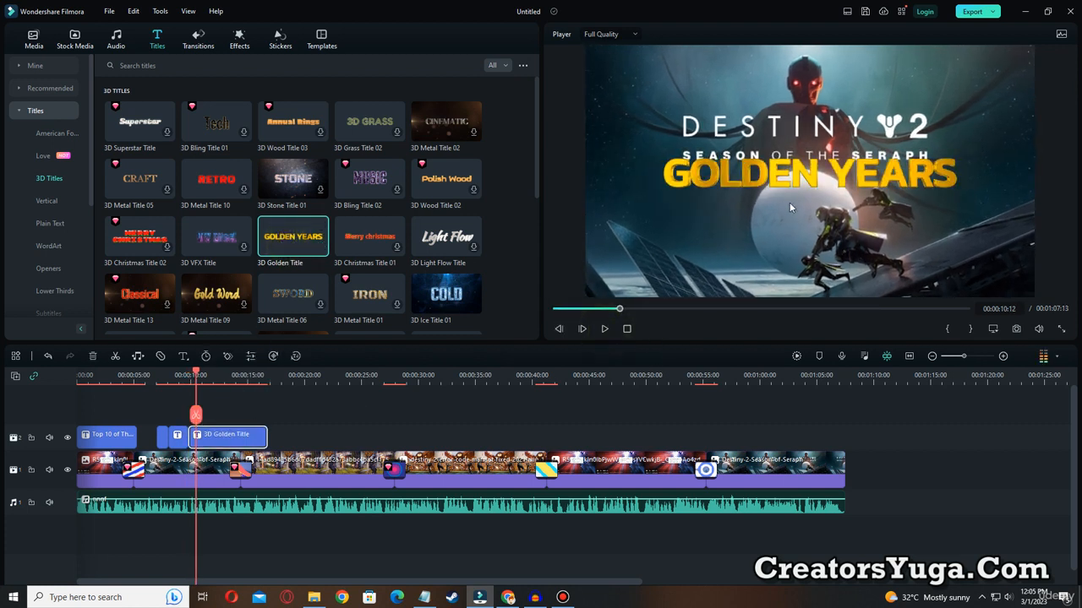
pyautogui.doubleClick(793, 177)
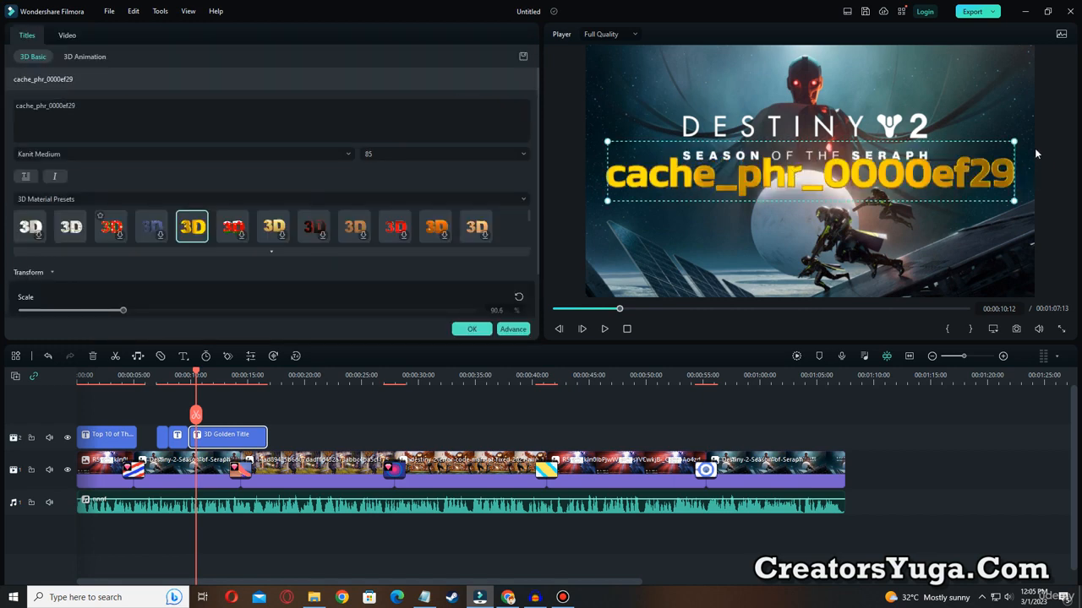
pyautogui.moveTo(984, 142); pyautogui.dragTo(977, 184)
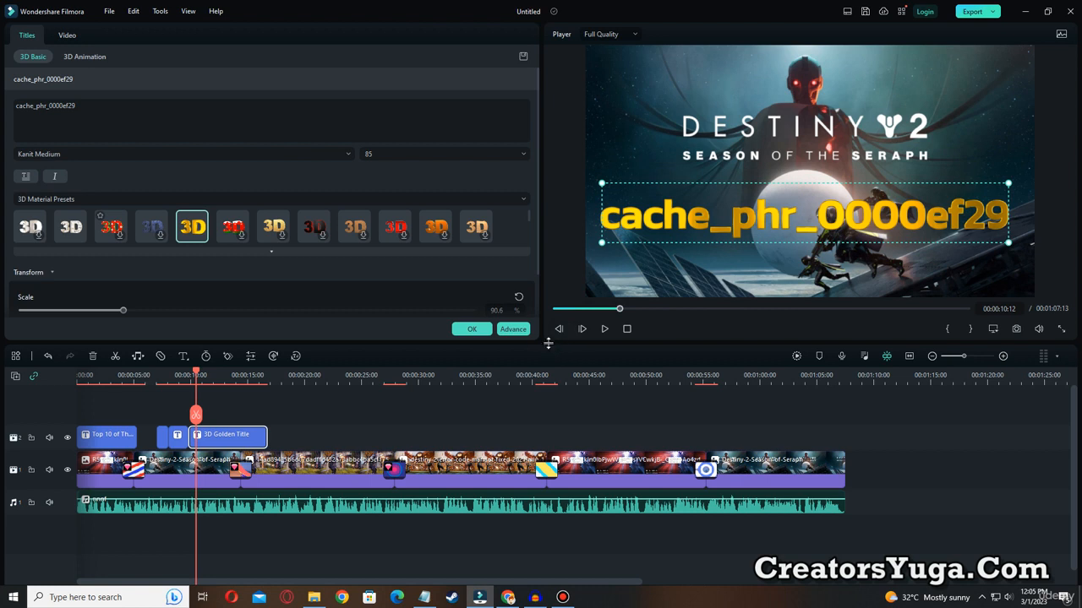
pyautogui.click(471, 329)
# Preview the golden title and shorten it so it ends at 00:00:15:10.
pyautogui.click(604, 328)
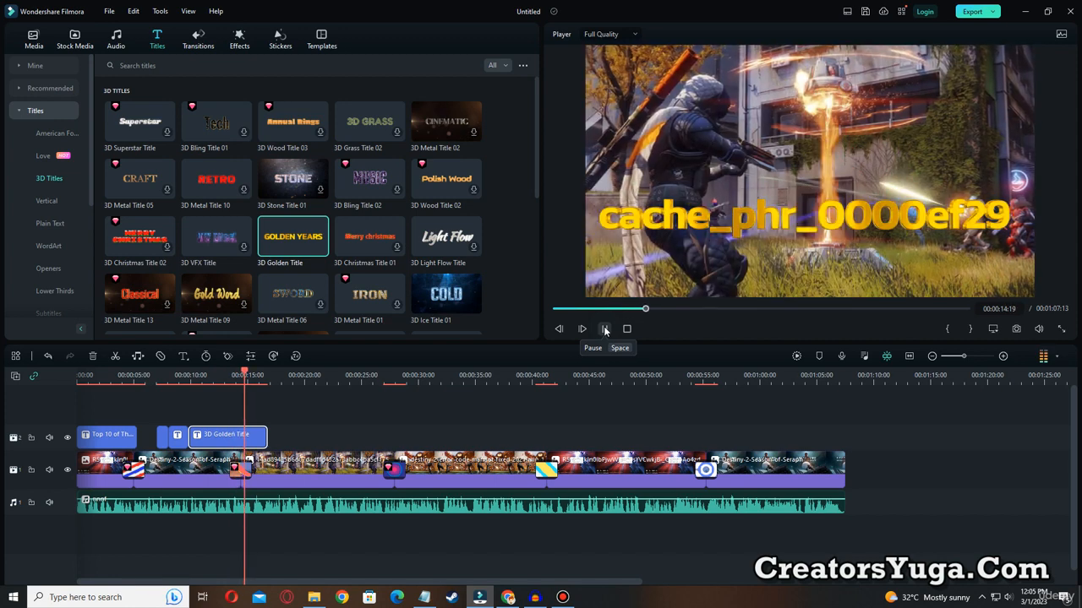
pyautogui.click(605, 329)
pyautogui.moveTo(256, 438); pyautogui.dragTo(251, 438)
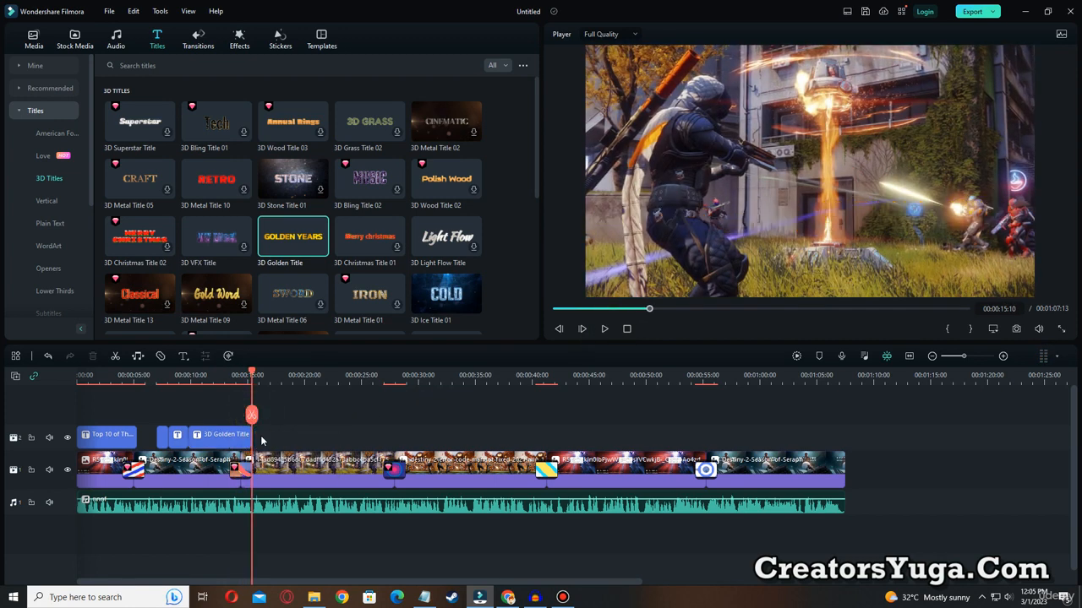
# Copy the path D:\Steam Games\steamapps\common\Destiny 2 from the Notepad notes and return to Filmora.
pyautogui.click(424, 598)
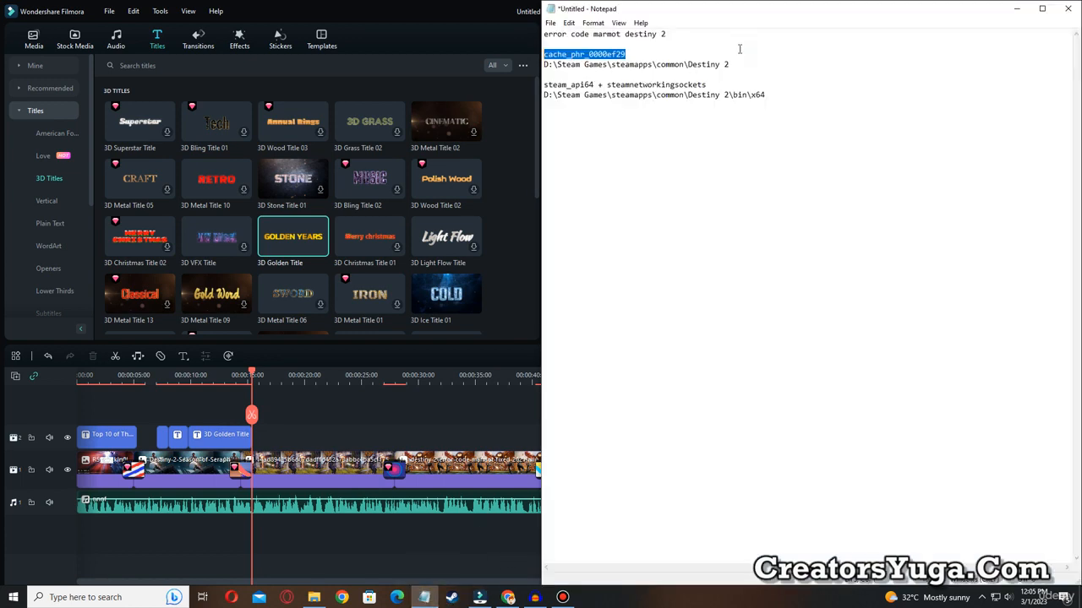
pyautogui.moveTo(545, 65); pyautogui.dragTo(725, 70)
pyautogui.hotkey('ctrl', 'c')
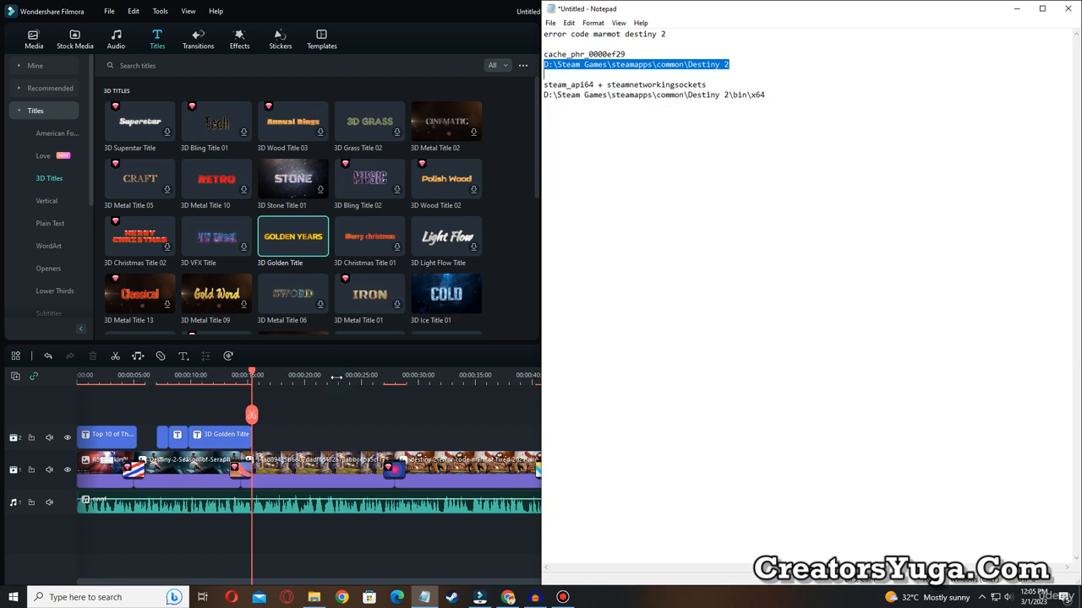
pyautogui.click(398, 427)
# Browse the title categories and add the WordArt title Sport Title 02 right after the golden title at 00:00:15:10.
pyautogui.scroll(-10, 269, 186)
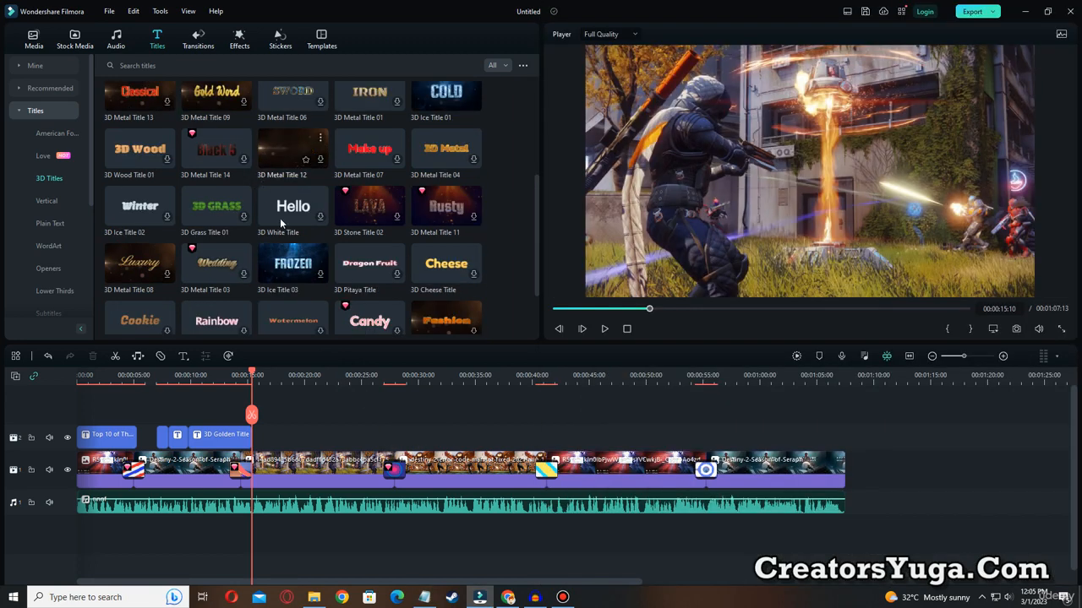
pyautogui.scroll(-3, 173, 209)
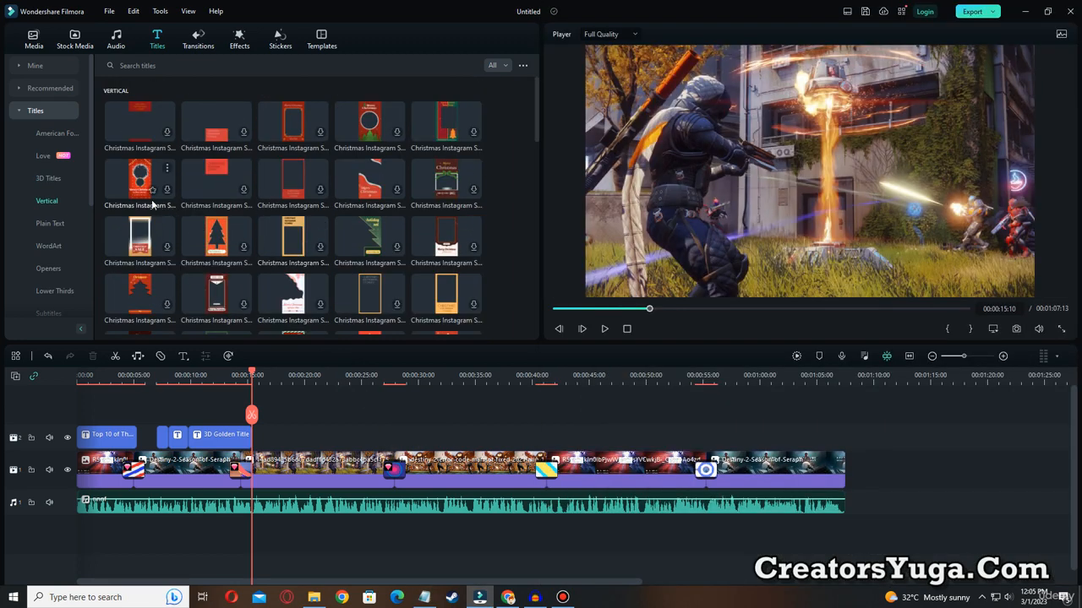
pyautogui.click(43, 179)
pyautogui.click(49, 246)
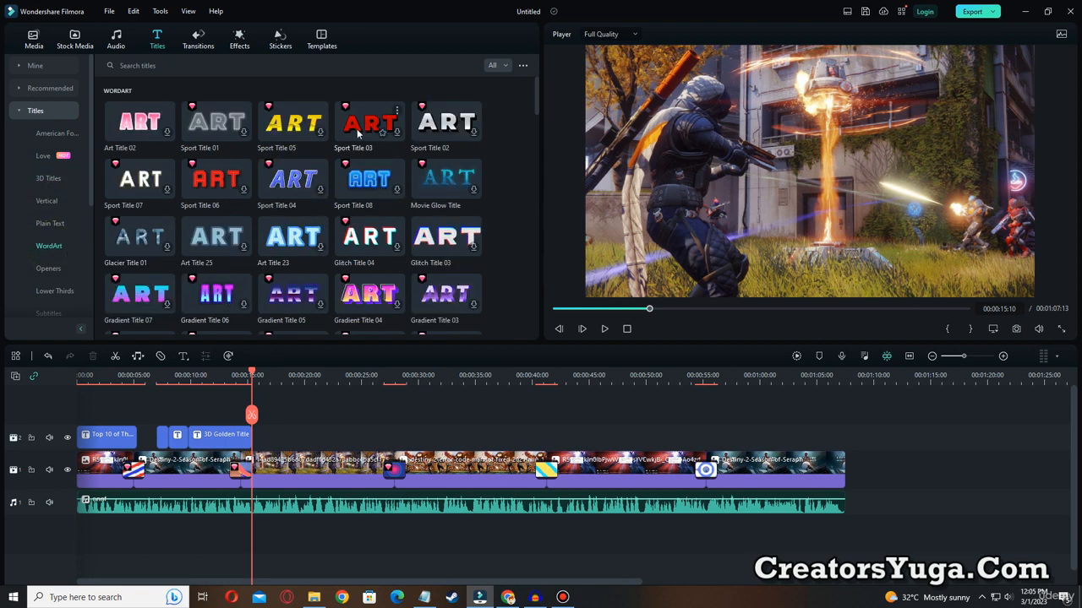
pyautogui.moveTo(435, 127); pyautogui.dragTo(259, 439)
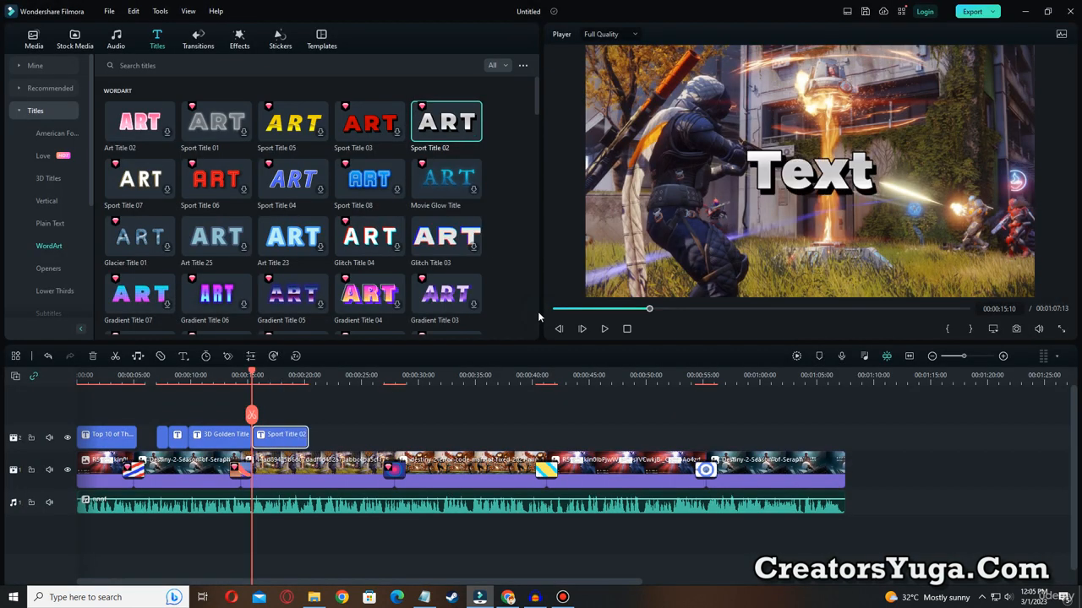
# Replace the Sport Title 02 text with D:\Steam Games\steamapps\common\Destiny 2, breaking it into two lines before "common".
pyautogui.doubleClick(852, 173)
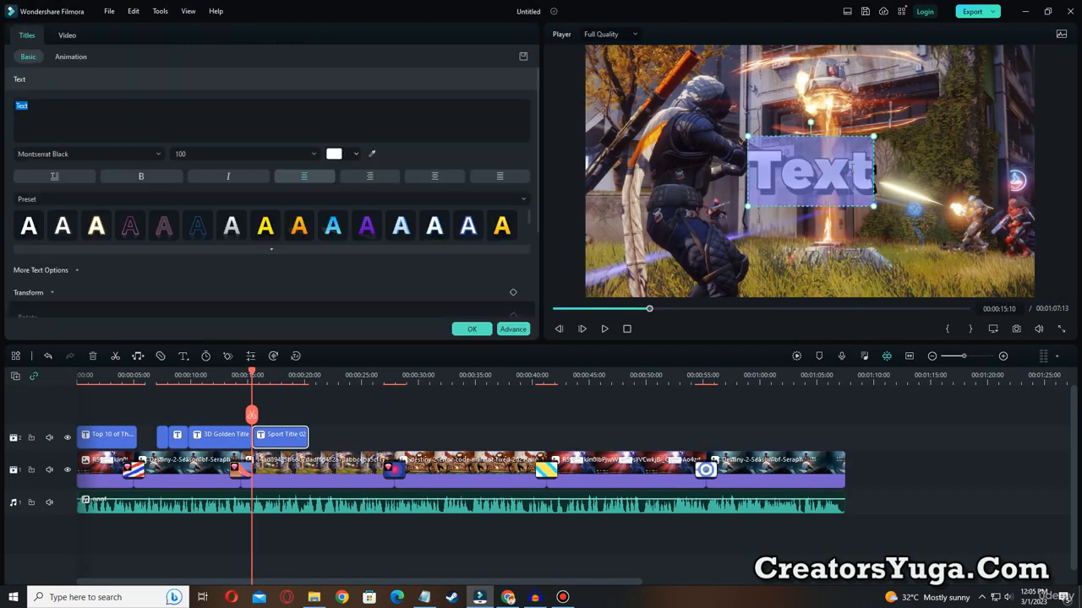
pyautogui.hotkey('ctrl', 'v')
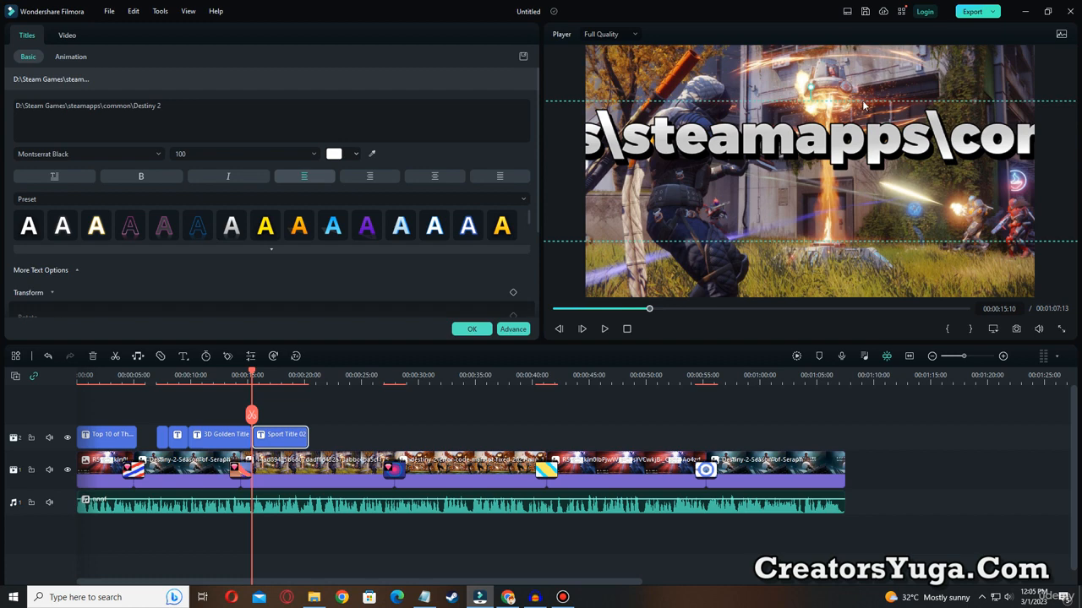
pyautogui.click(104, 107)
pyautogui.press('Return')
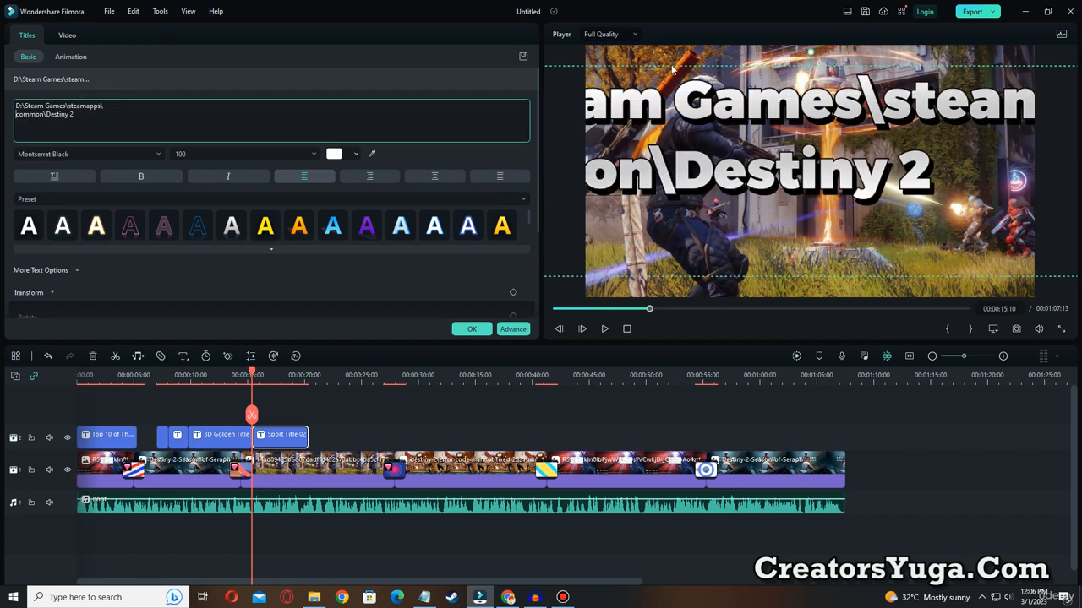
# Shrink the D:\Steam Games path title to font size 50 and place it across the lower half of the frame.
pyautogui.moveTo(691, 66); pyautogui.dragTo(915, 108)
pyautogui.moveTo(633, 107); pyautogui.dragTo(617, 176)
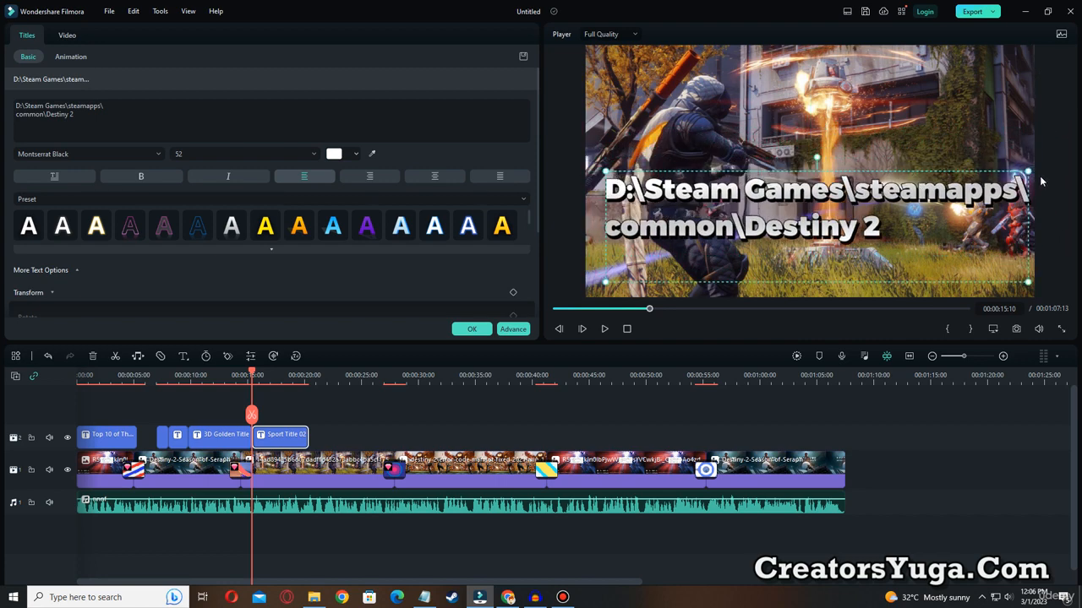
pyautogui.moveTo(1027, 171); pyautogui.dragTo(1014, 179)
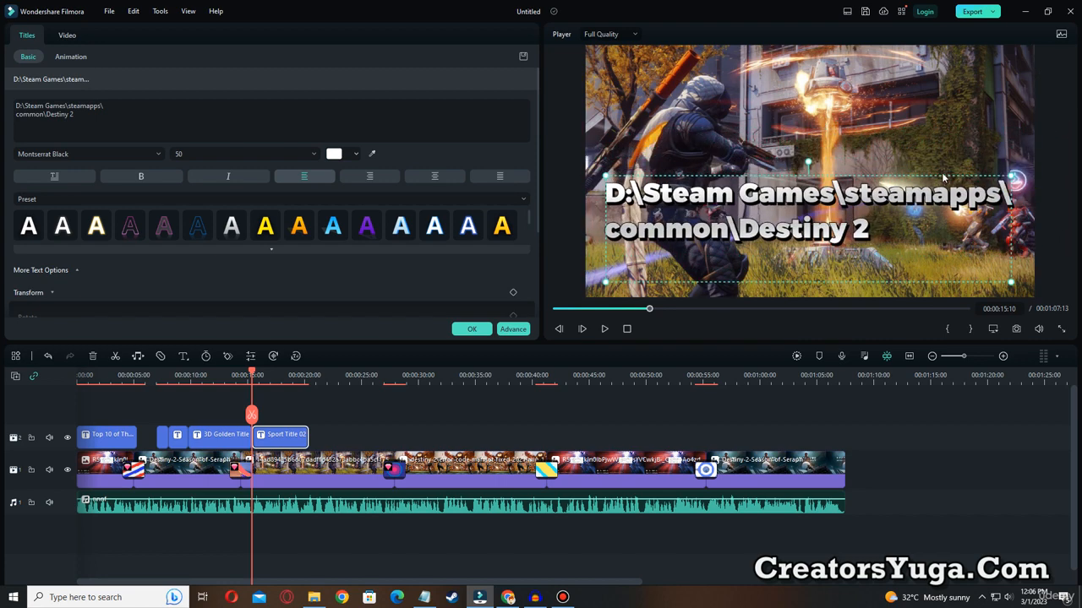
pyautogui.moveTo(943, 176); pyautogui.dragTo(943, 184)
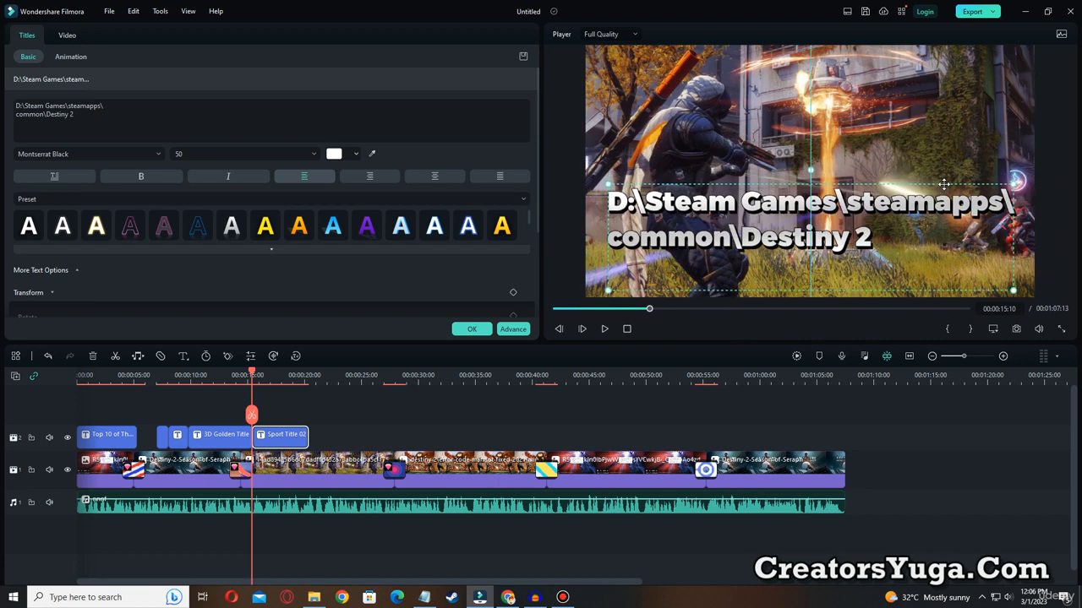
# Try a light pink text color on the words "Steam Games" in the path title.
pyautogui.doubleClick(656, 205)
pyautogui.click(651, 204)
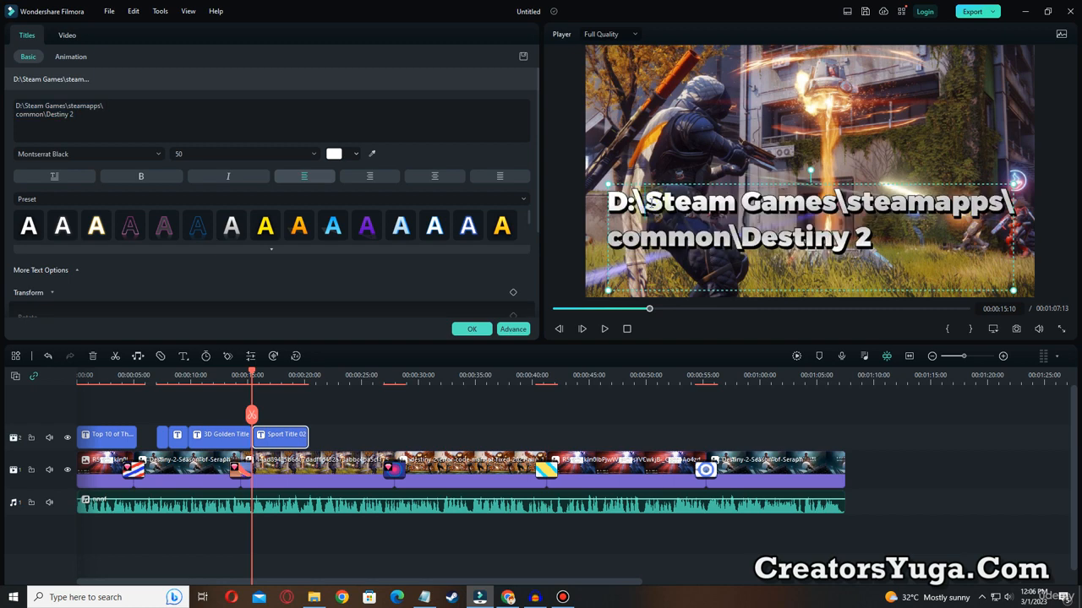
pyautogui.moveTo(644, 203); pyautogui.dragTo(837, 203)
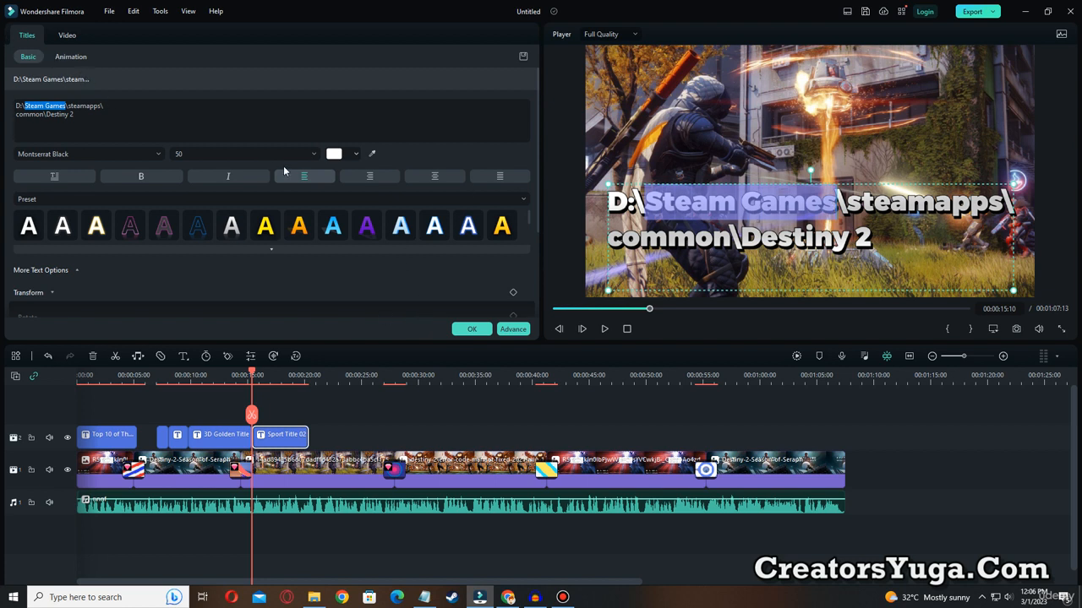
pyautogui.click(334, 157)
pyautogui.click(358, 177)
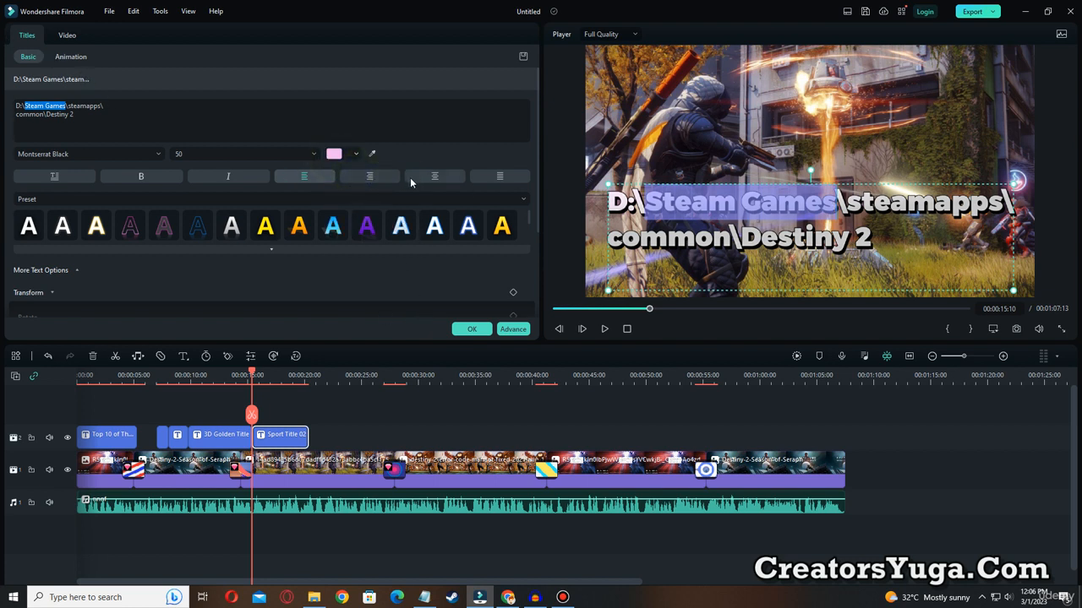
pyautogui.click(478, 197)
pyautogui.click(488, 133)
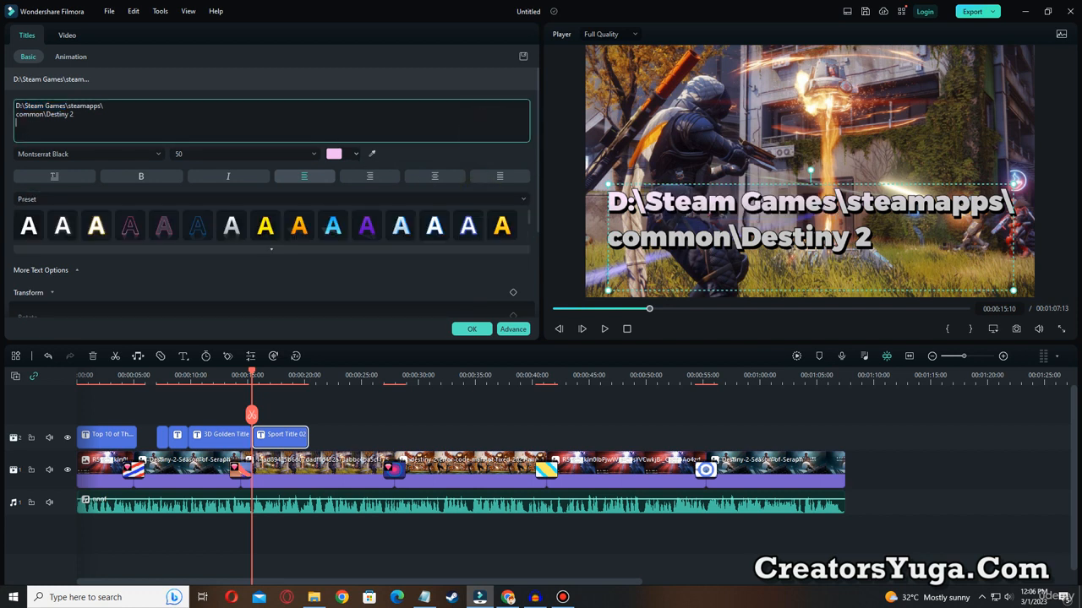
# Try several text style presets on the path title and settle on the yellow one with a dark shadow.
pyautogui.click(502, 227)
pyautogui.click(434, 225)
pyautogui.click(231, 226)
pyautogui.click(265, 226)
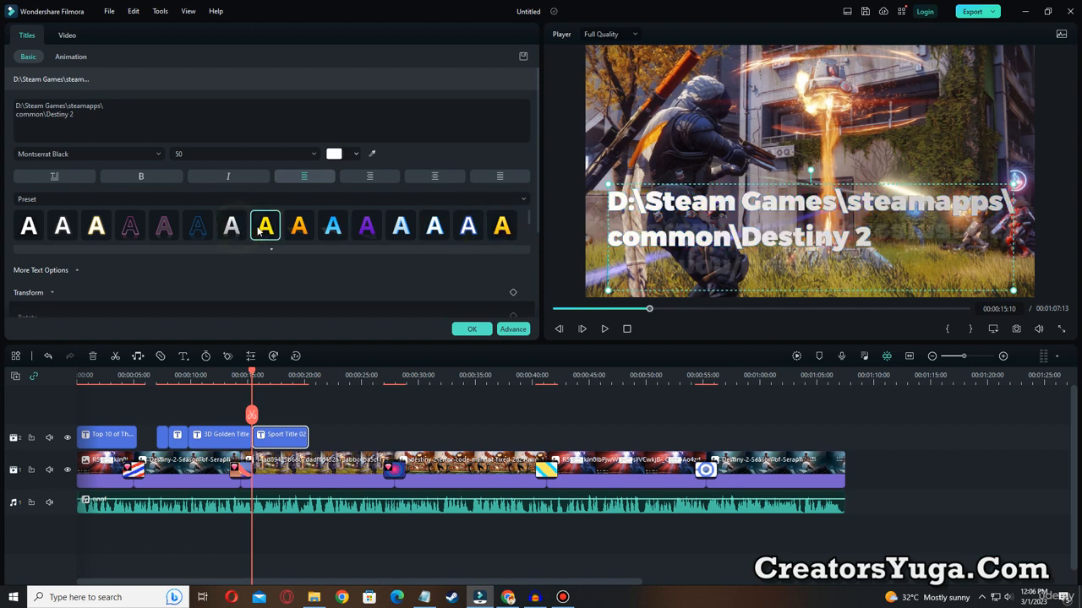
pyautogui.click(232, 229)
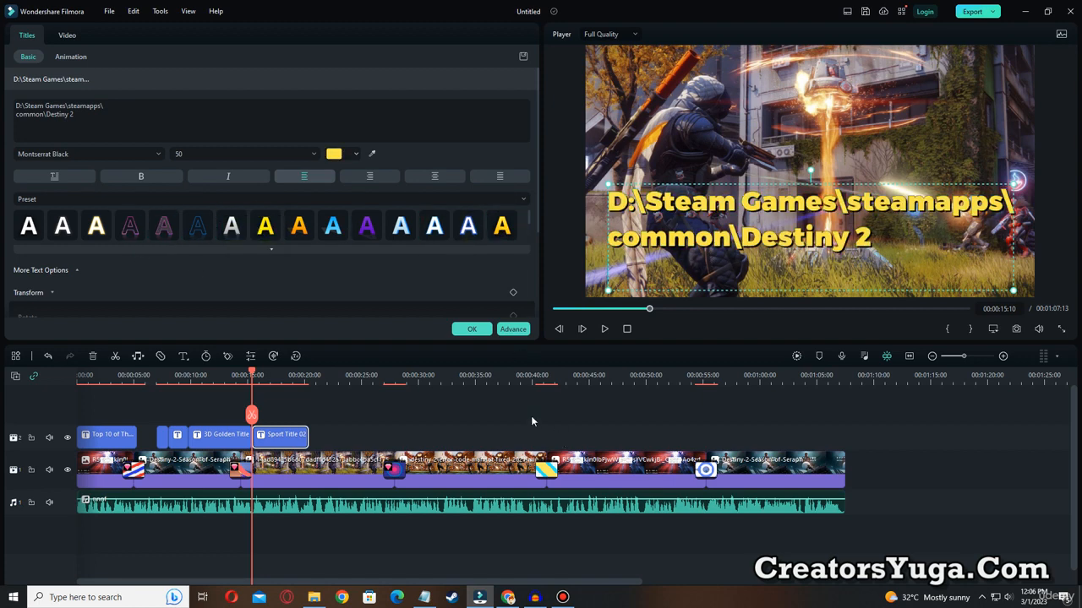
# Preview the yellow path title, extend it on the timeline to end at 00:00:35:01, and accept the title edits.
pyautogui.click(606, 330)
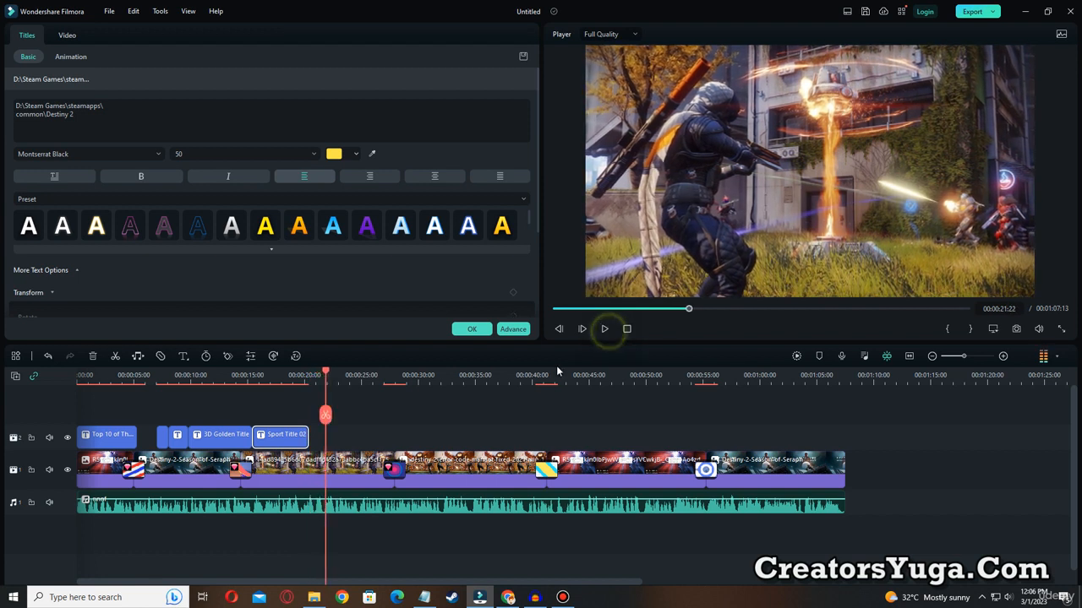
pyautogui.moveTo(307, 434); pyautogui.dragTo(359, 436)
pyautogui.click(604, 329)
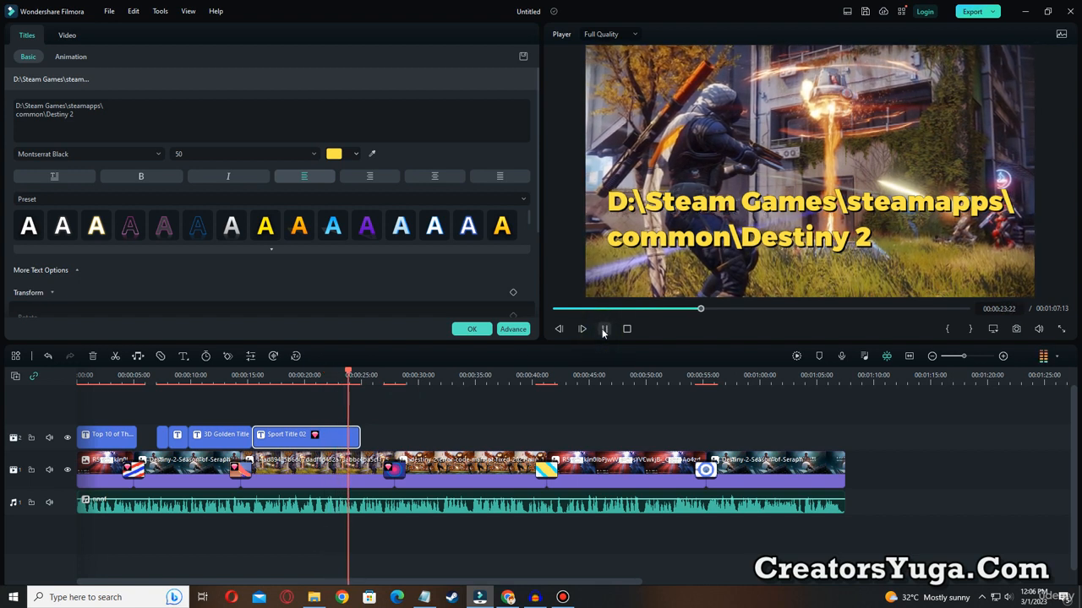
pyautogui.click(603, 329)
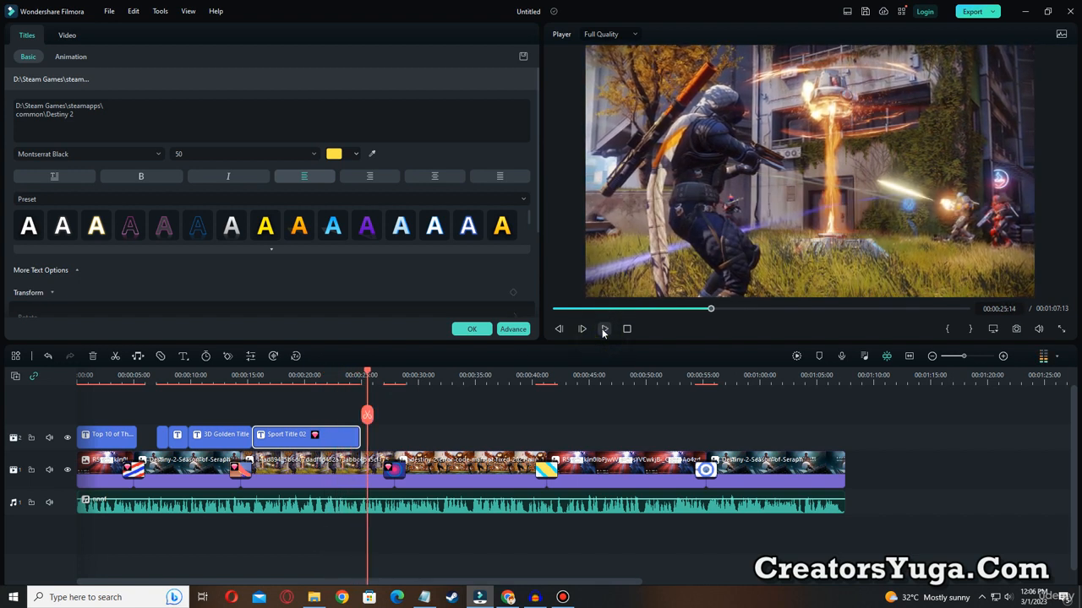
pyautogui.click(476, 377)
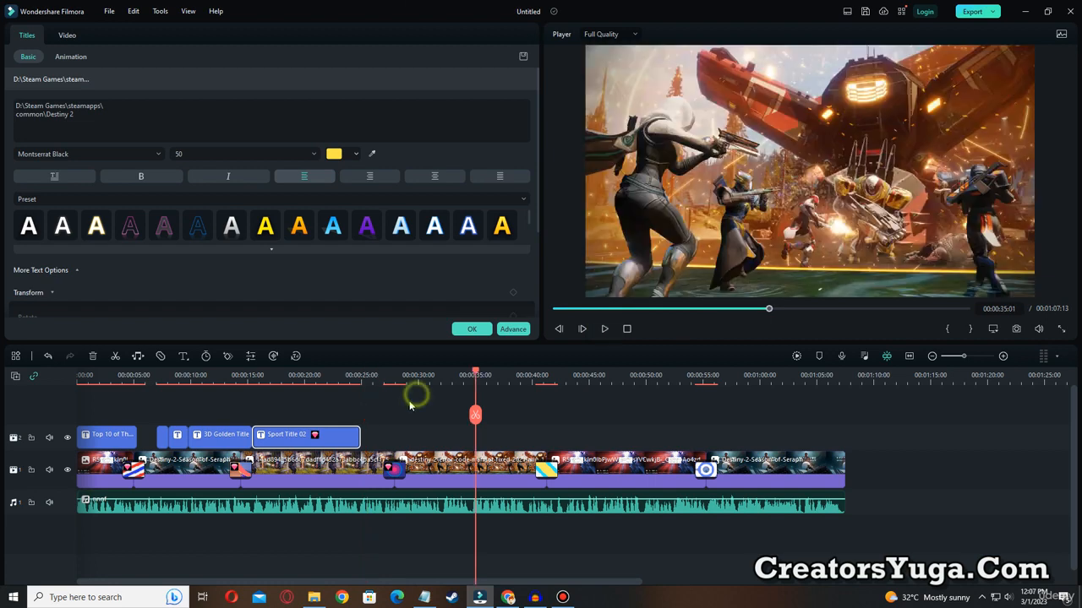
pyautogui.moveTo(357, 438); pyautogui.dragTo(474, 439)
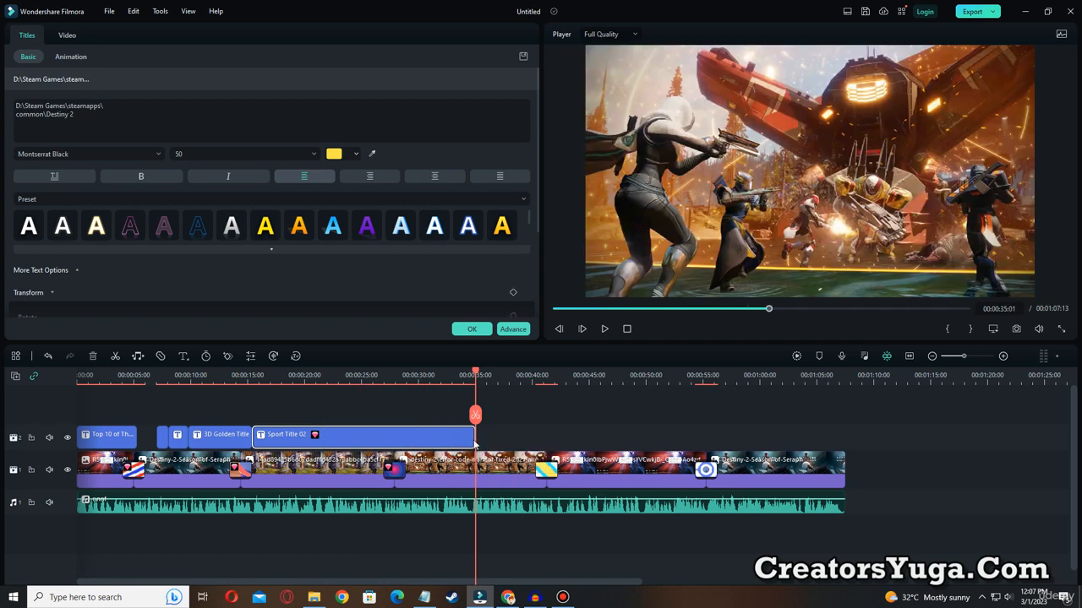
pyautogui.click(471, 328)
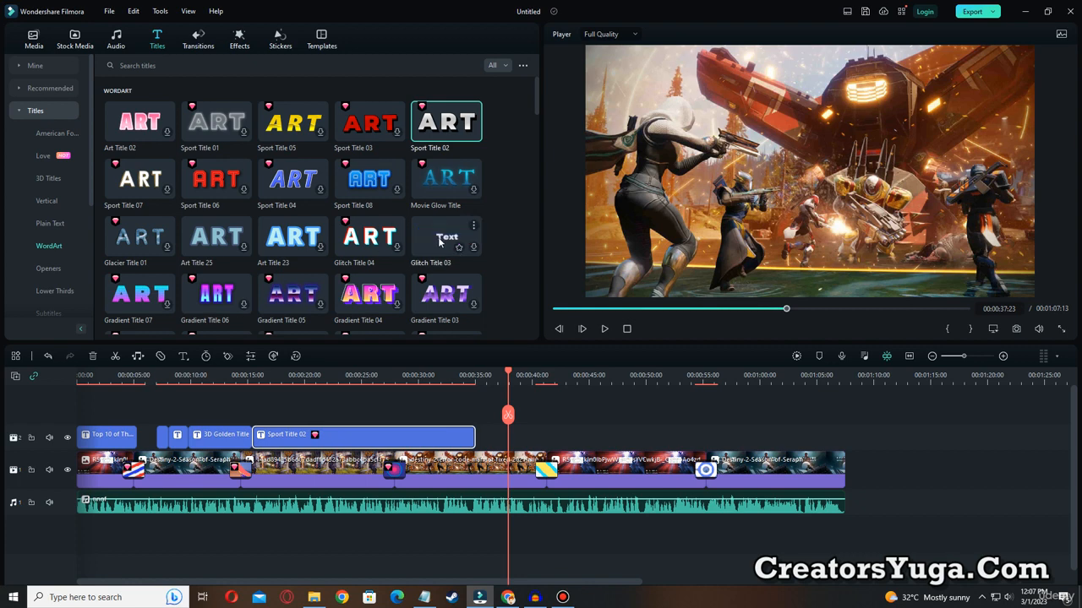
# Add the WordArt title Glitch Title 03 at 00:00:37:23 with the text D:\Steam Games\steamapps\common\Destiny 2\bin\x64, breaking the line before "common".
pyautogui.moveTo(438, 242); pyautogui.dragTo(534, 440)
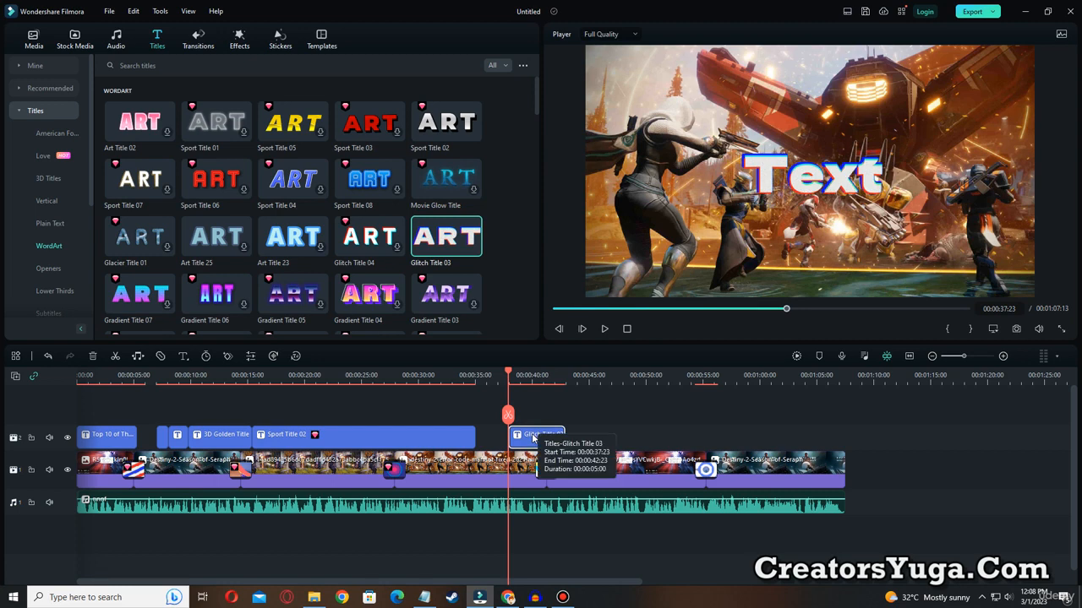
pyautogui.doubleClick(533, 438)
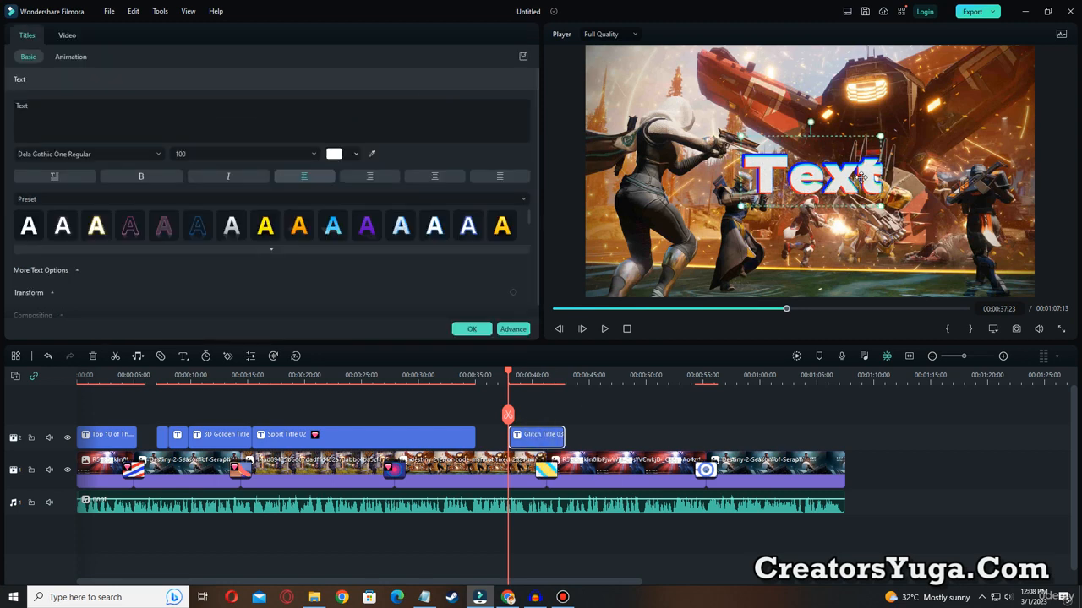
pyautogui.write('D:\\Steam Games\\steamapps\\common\\Destiny 2\\bin\\x64')
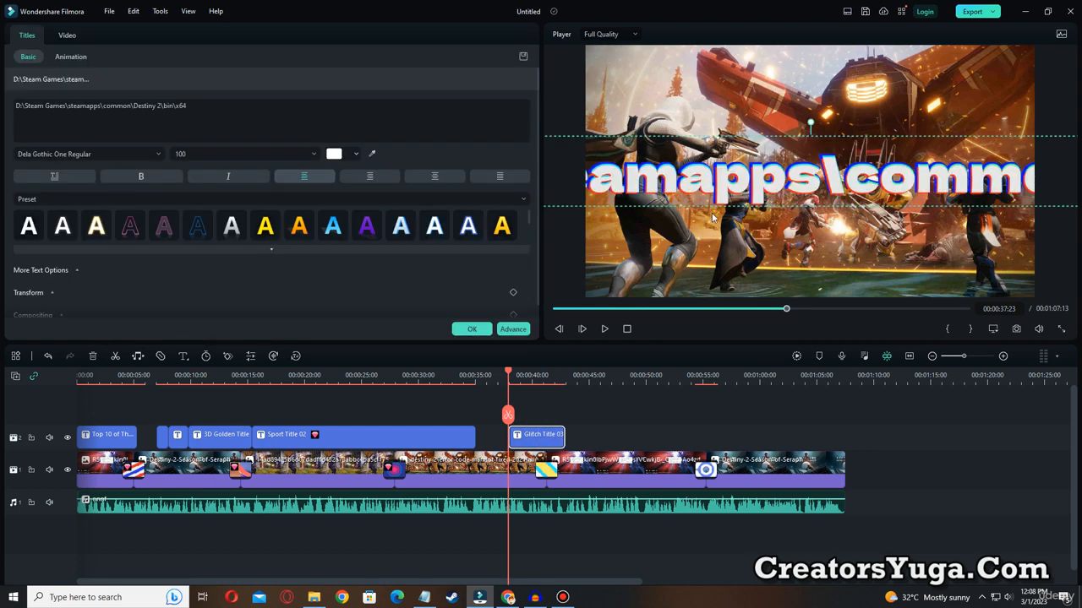
pyautogui.click(107, 107)
pyautogui.press('Return')
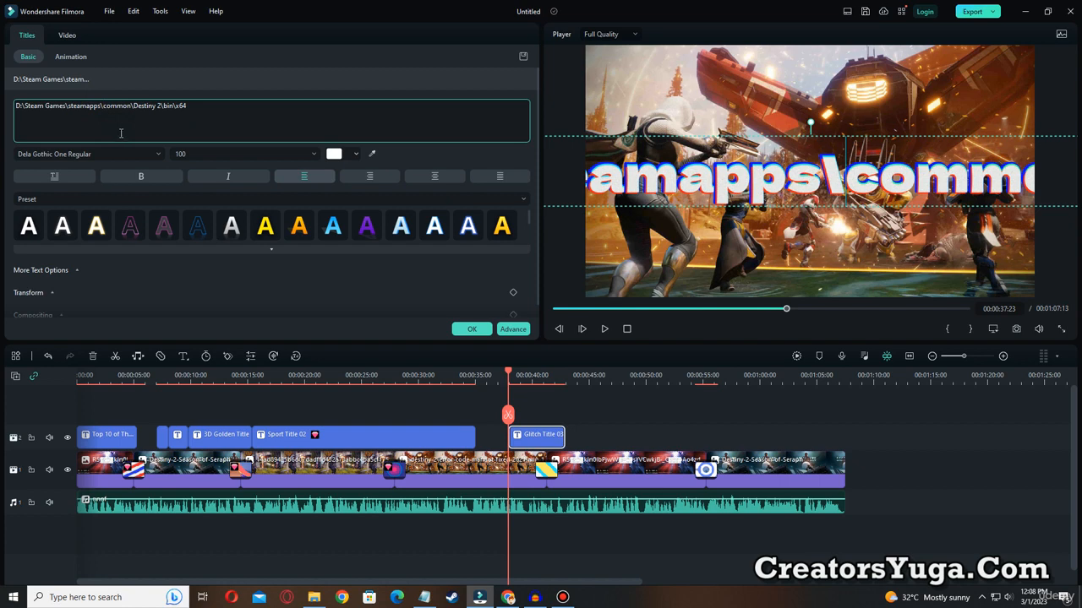
# Scale the Glitch Title 03 text down to font size 42 and place it near the bottom of the frame.
pyautogui.moveTo(701, 102); pyautogui.dragTo(862, 128)
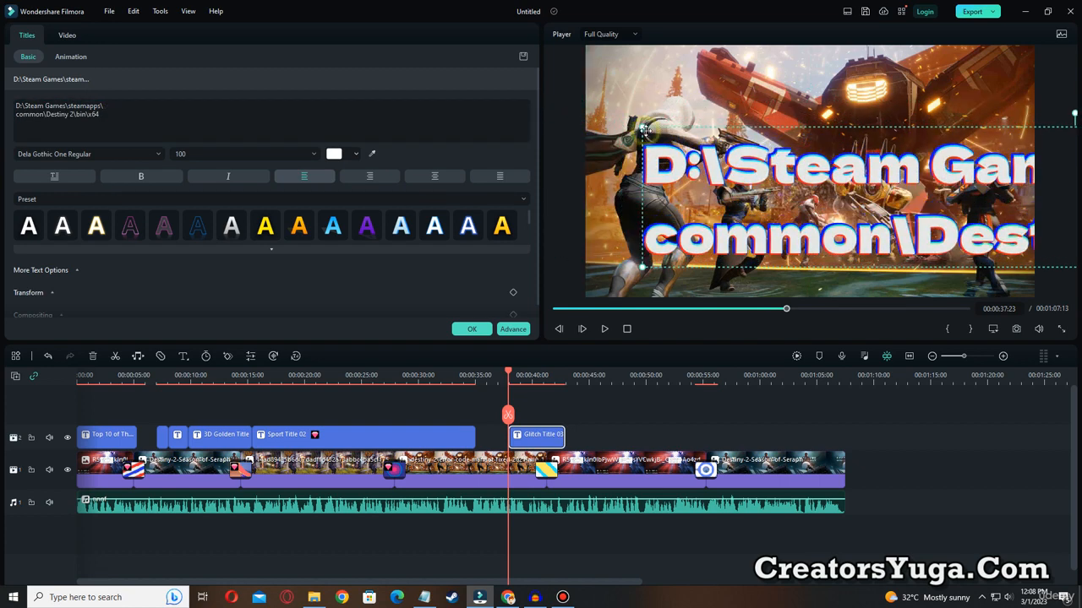
pyautogui.moveTo(642, 128); pyautogui.dragTo(662, 235)
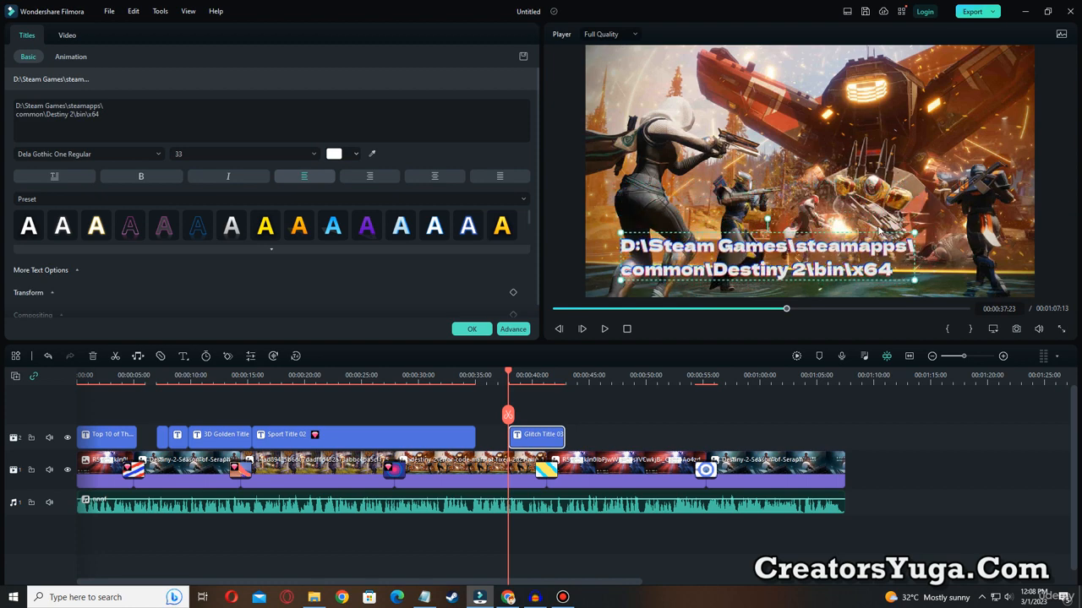
pyautogui.moveTo(916, 233)
pyautogui.mouseDown()
pyautogui.moveTo(934, 207)
pyautogui.moveTo(914, 219)
pyautogui.mouseUp()
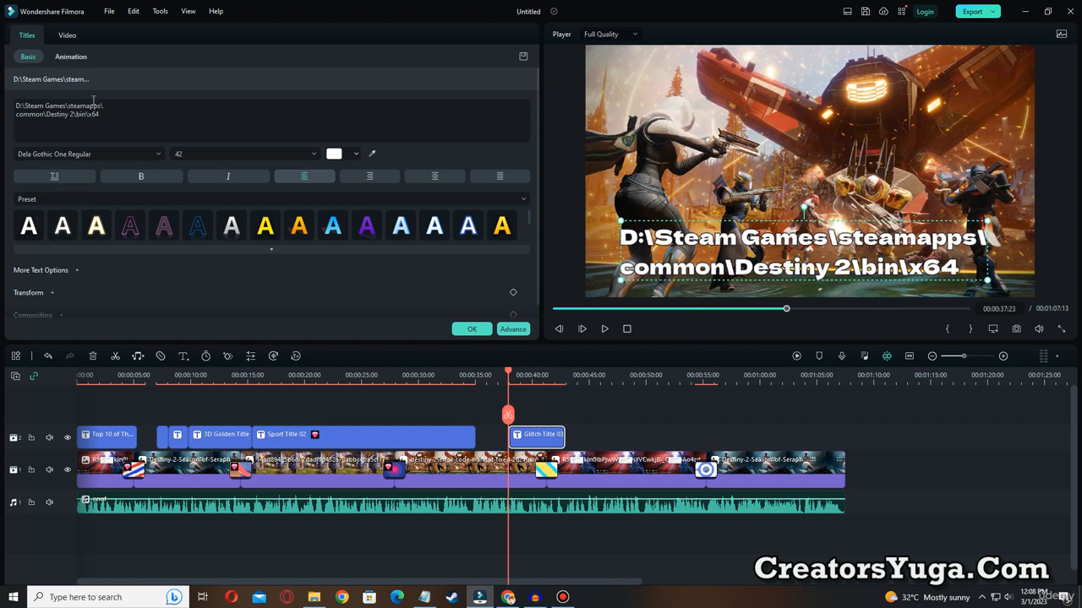
# Apply the golden yellow text preset to the bin\x64 path title and make it bold and italic.
pyautogui.click(30, 227)
pyautogui.click(276, 233)
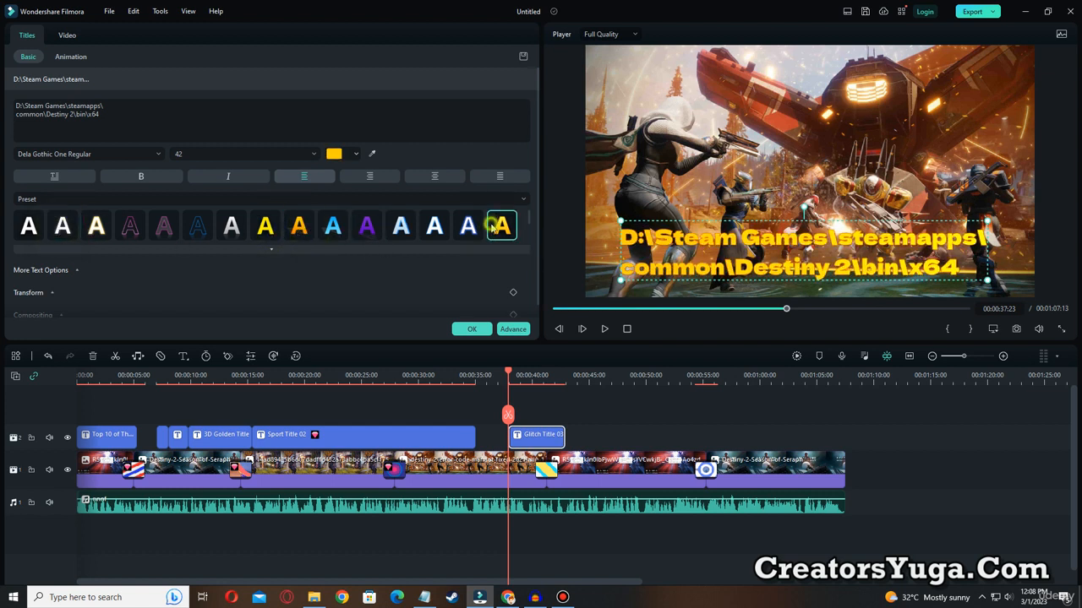
pyautogui.scroll(-1, 178, 261)
pyautogui.scroll(1, 76, 188)
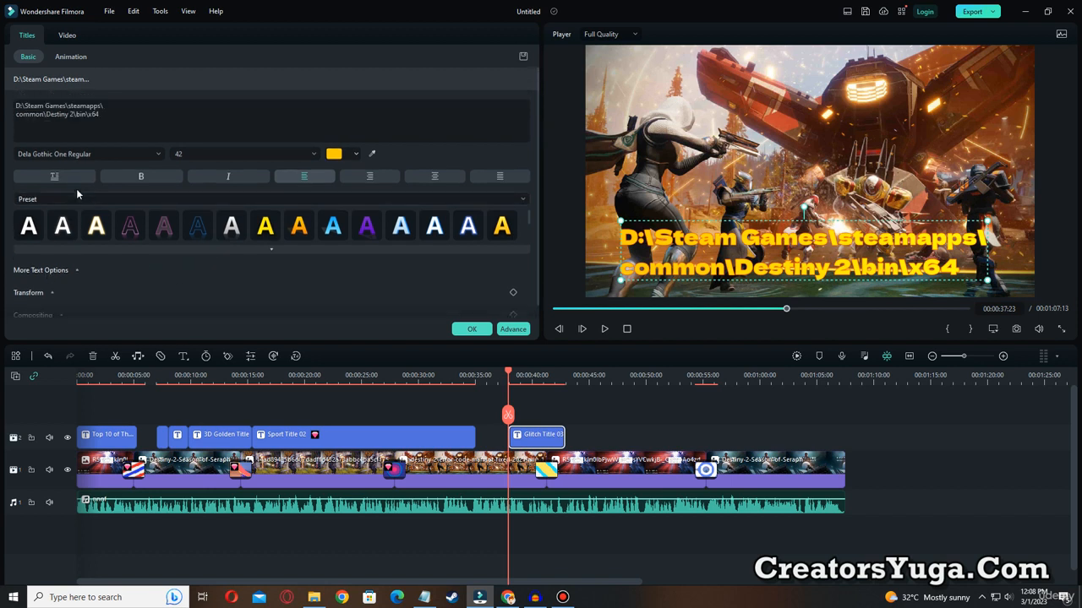
pyautogui.click(140, 179)
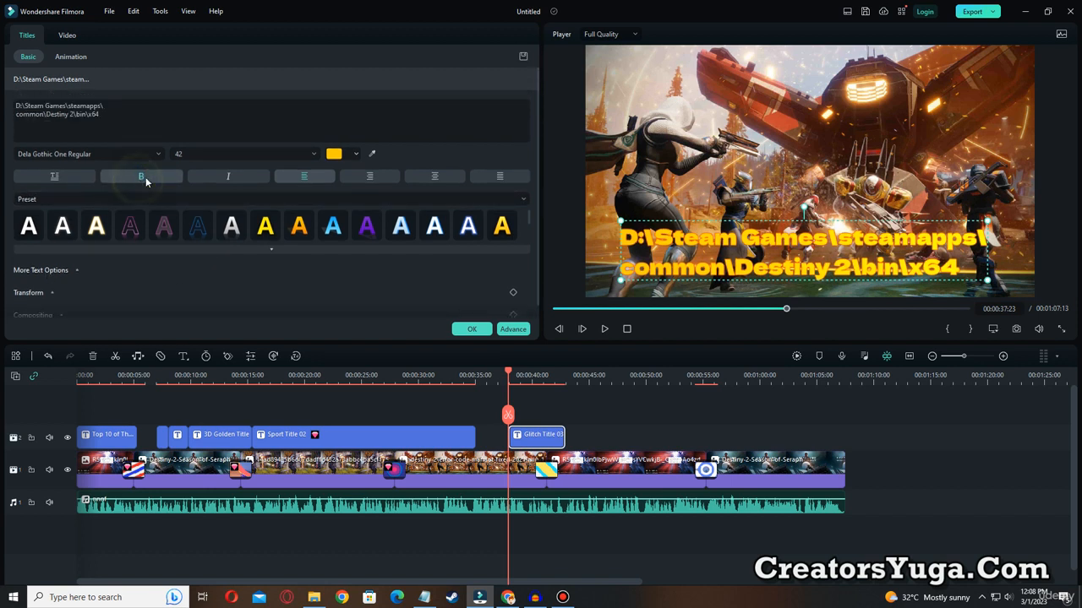
pyautogui.click(239, 179)
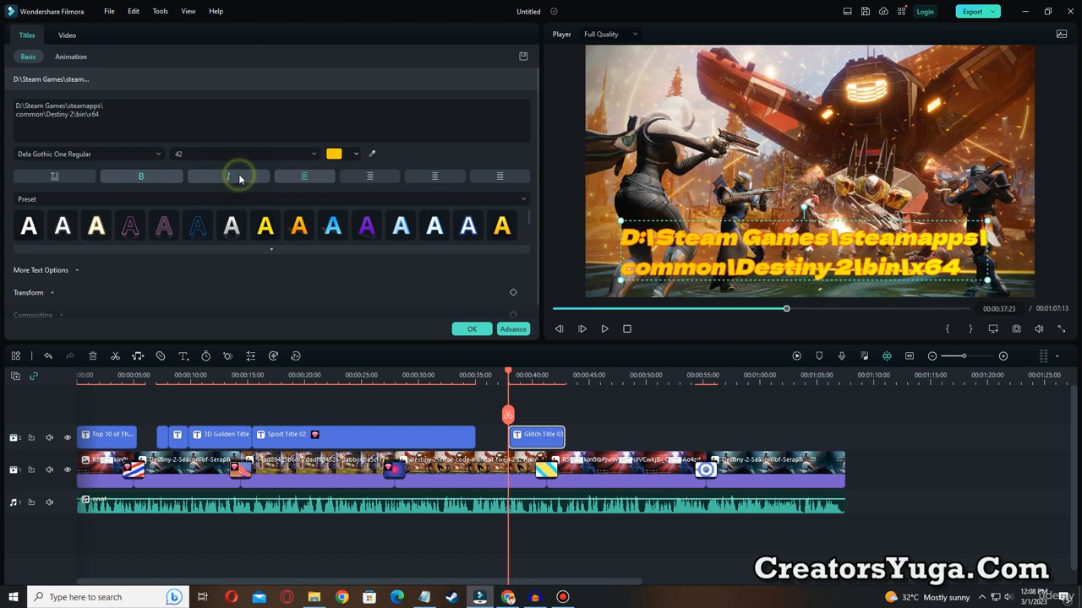
# Change the bin\x64 path title's font to Bangers Regular and enlarge it to size 94 across the lower half of the frame.
pyautogui.click(131, 156)
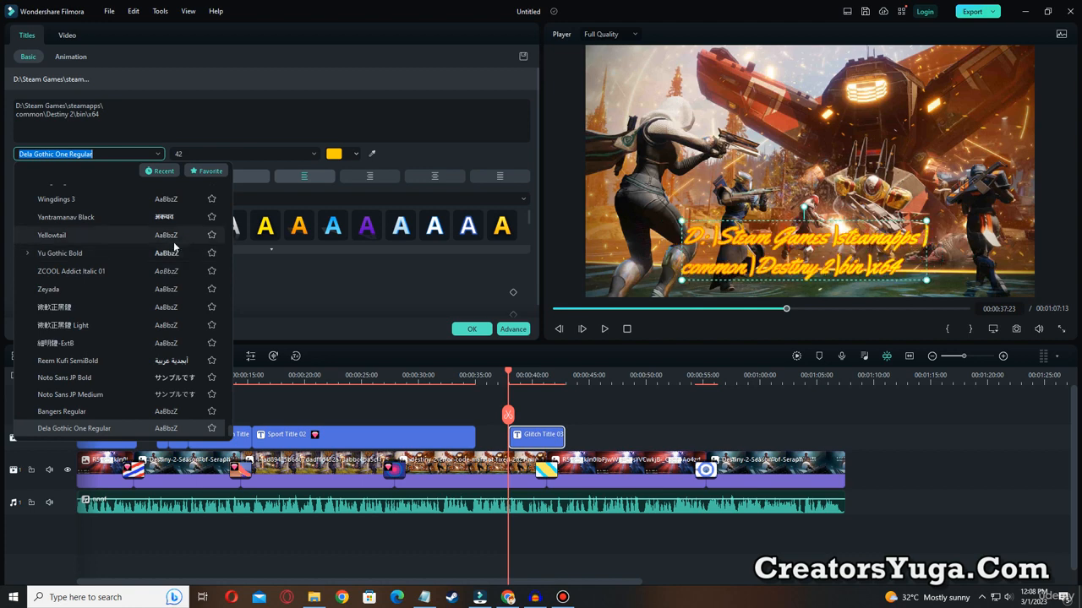
pyautogui.click(168, 411)
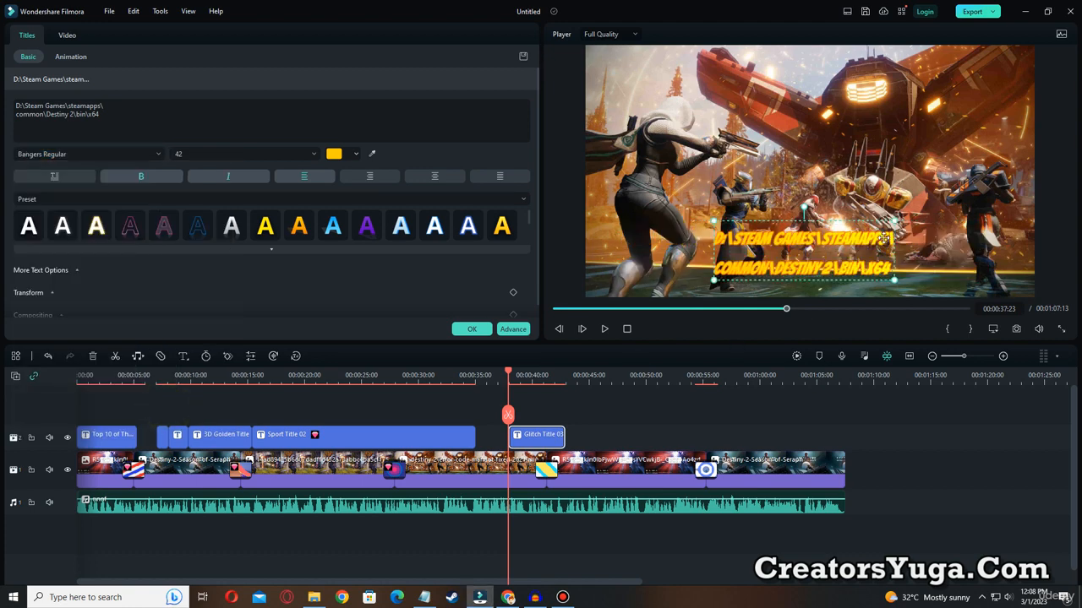
pyautogui.moveTo(894, 221); pyautogui.dragTo(1048, 170)
pyautogui.moveTo(931, 208); pyautogui.dragTo(843, 205)
pyautogui.moveTo(925, 172); pyautogui.dragTo(990, 150)
pyautogui.moveTo(843, 215); pyautogui.dragTo(889, 219)
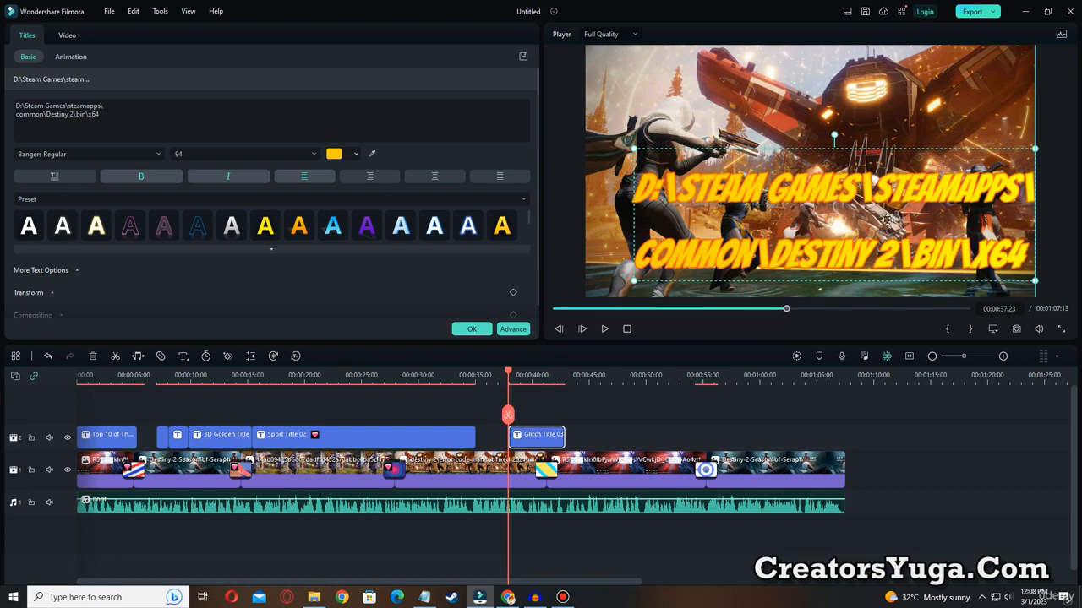
# Apply the white preset with a reflection to the bin\x64 path title, shift it toward the frame's horizontal center, and preview it.
pyautogui.click(433, 225)
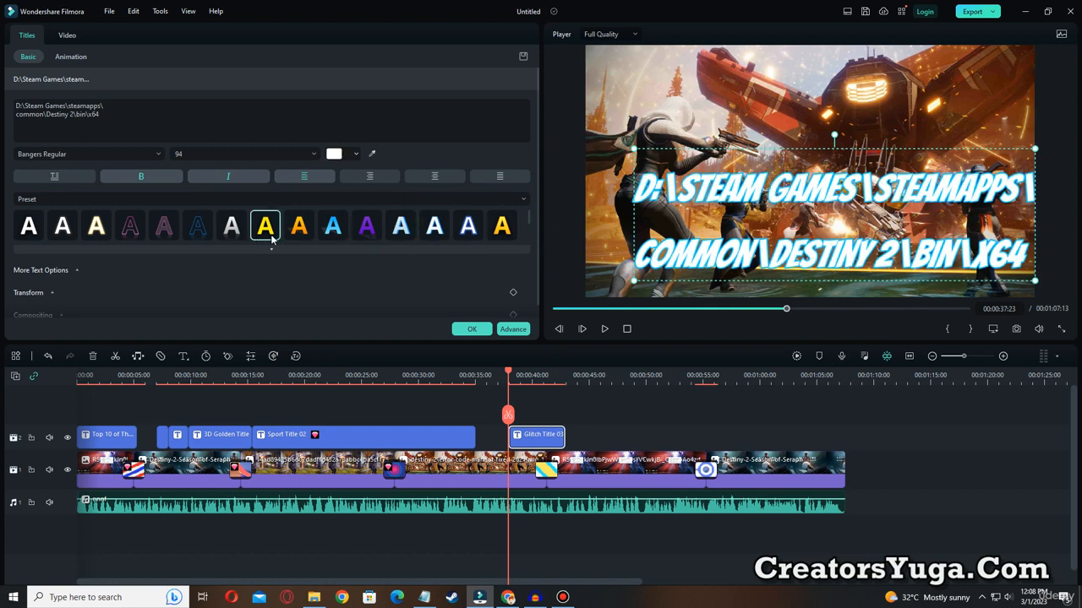
pyautogui.click(232, 226)
pyautogui.moveTo(798, 212); pyautogui.dragTo(766, 212)
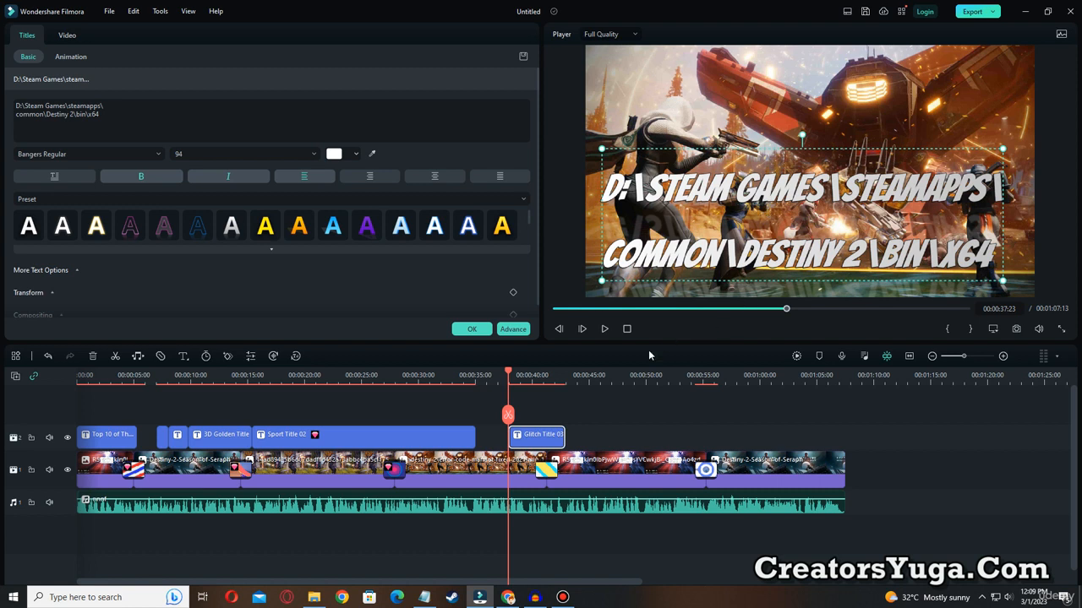
pyautogui.click(605, 327)
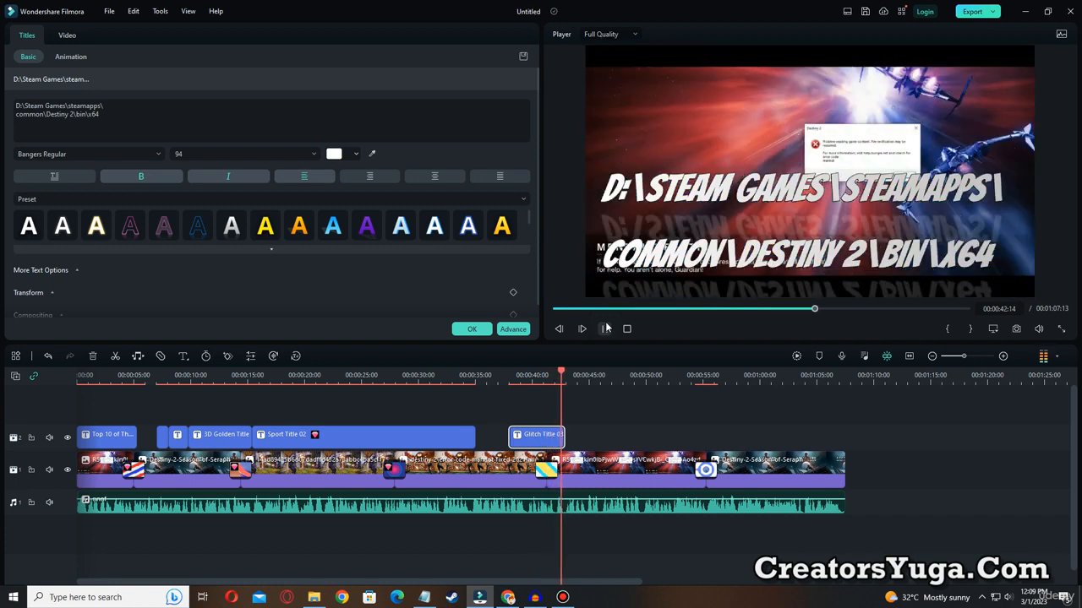
pyautogui.click(606, 328)
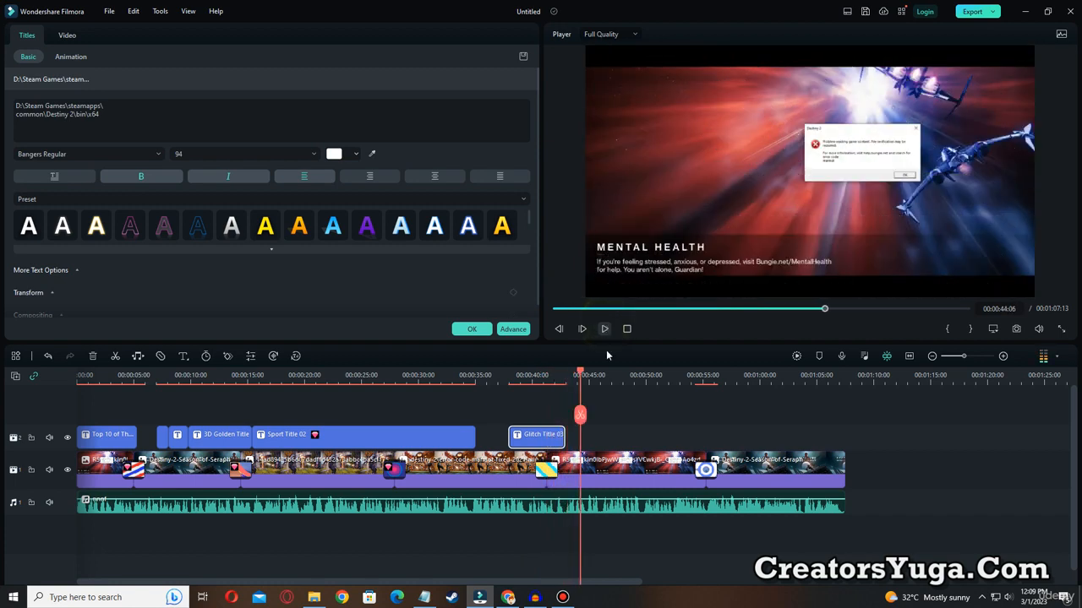
# Copy the line "steam_api64 + steamnetworkingsockets" from the Notepad notes and return to Filmora.
pyautogui.click(424, 598)
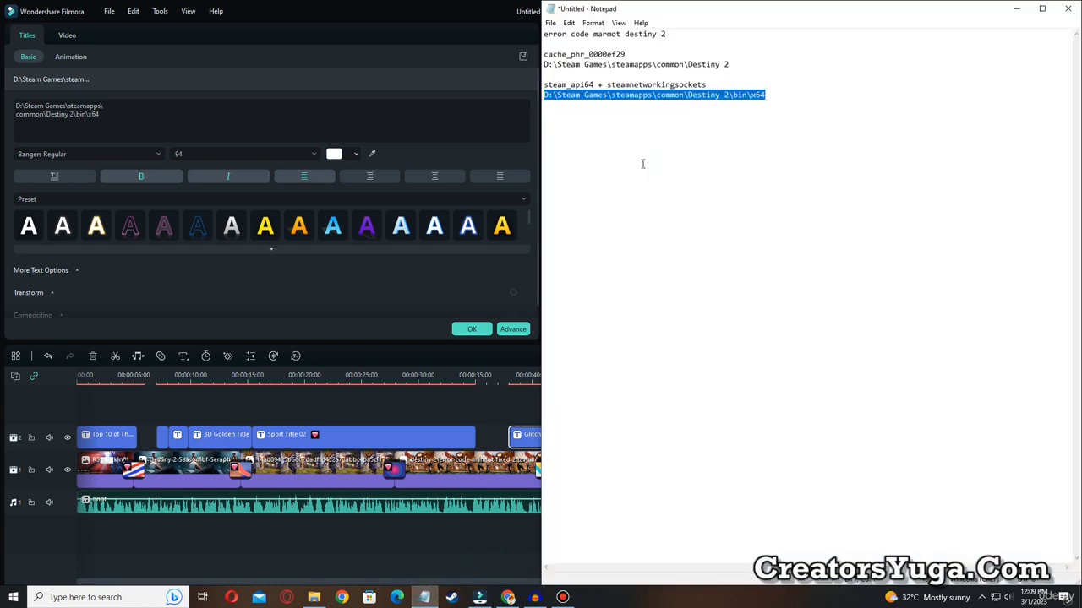
pyautogui.click(543, 79)
pyautogui.moveTo(721, 77); pyautogui.dragTo(716, 84)
pyautogui.hotkey('ctrl', 'c')
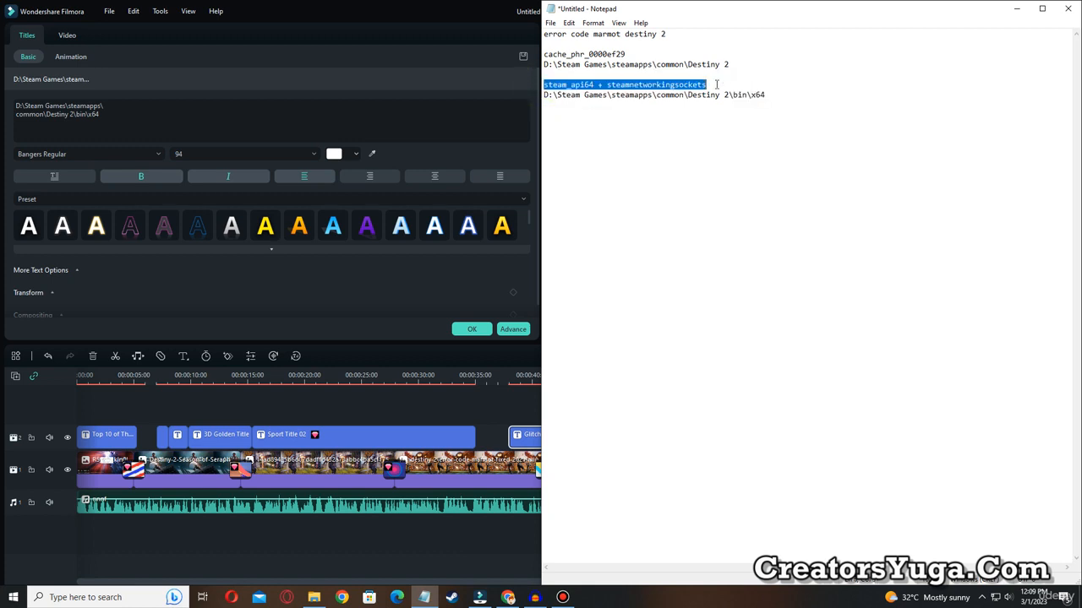
pyautogui.click(398, 301)
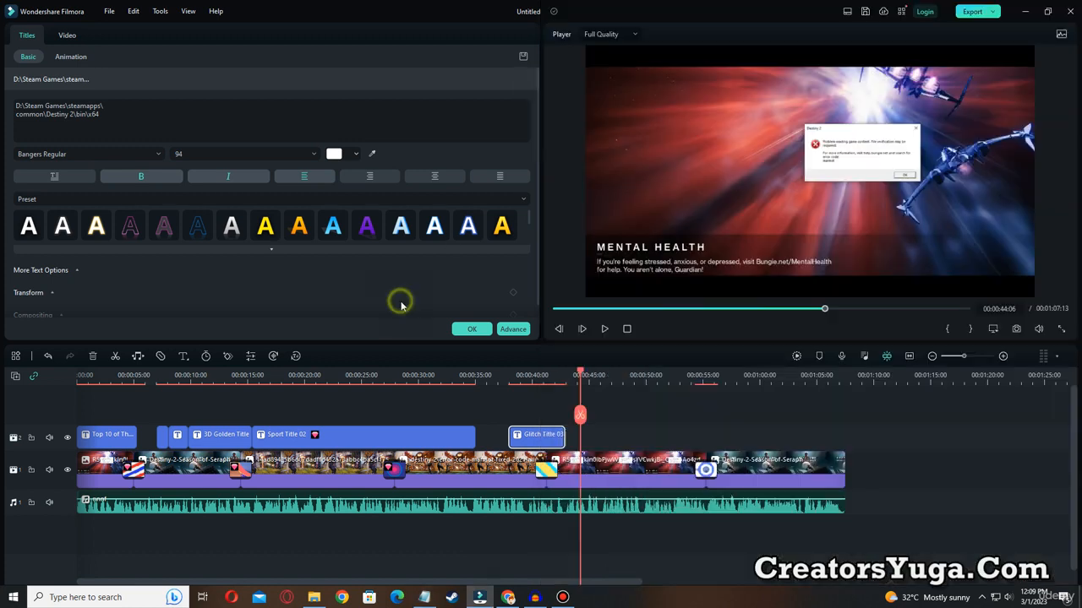
# Add a Sport Title 05 title at 00:00:44:06 and replace its text with "steam_api64 + steamnetworkingsockets".
pyautogui.click(472, 329)
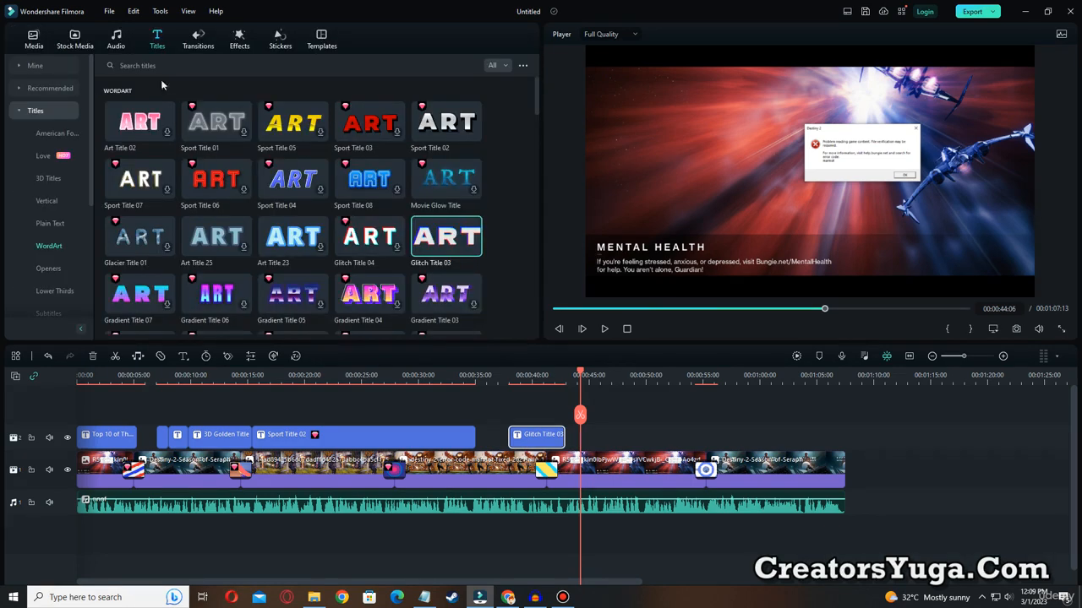
pyautogui.moveTo(302, 128); pyautogui.dragTo(616, 400)
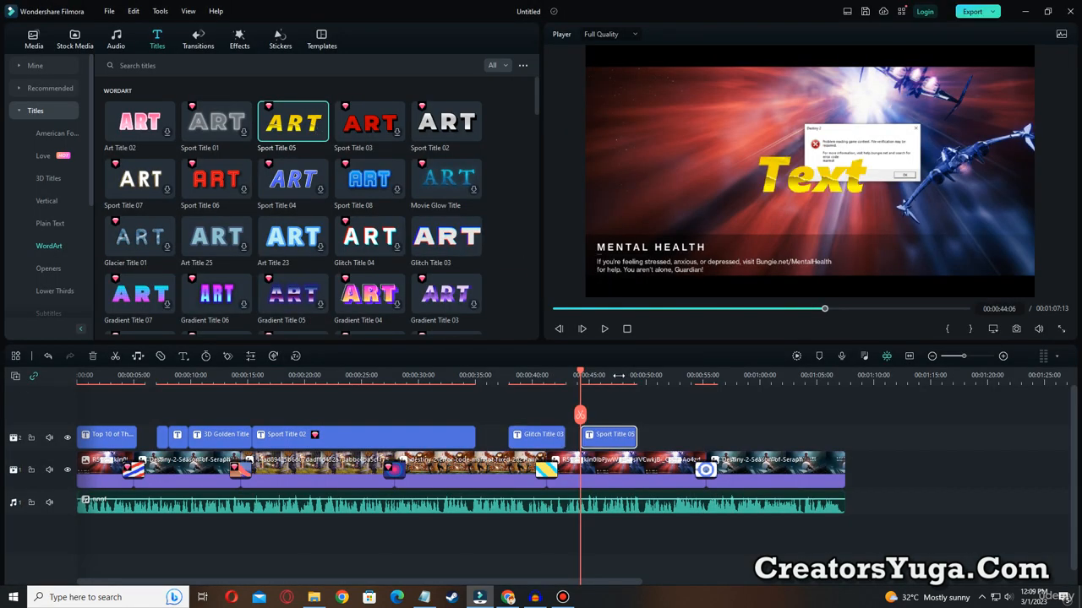
pyautogui.doubleClick(597, 440)
pyautogui.click(821, 186)
pyautogui.hotkey('ctrl', 'v')
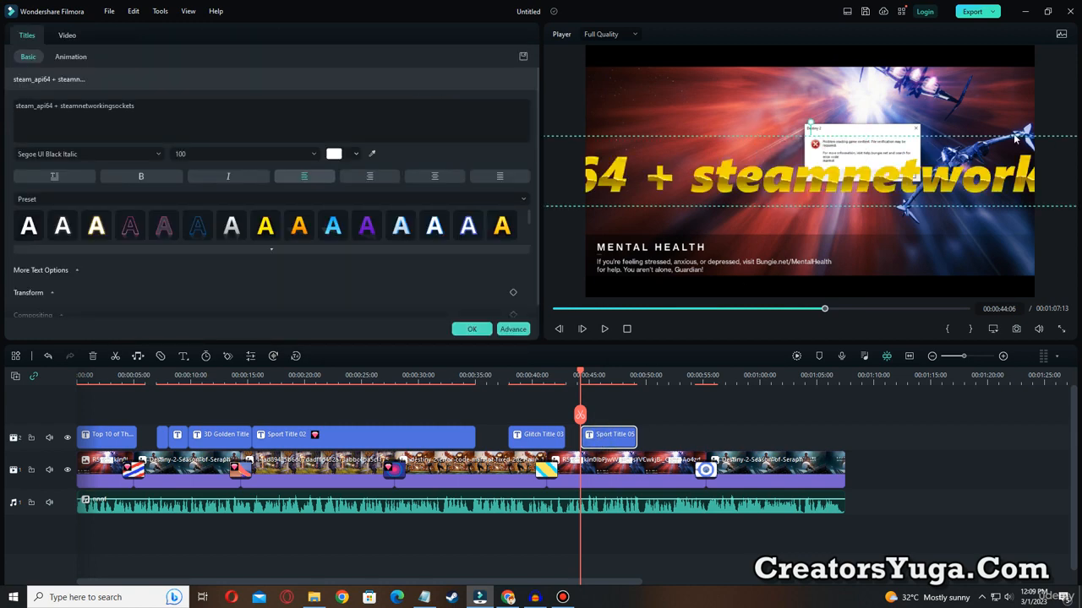
# Add a blank line above the steam_api64 title text and break it after the plus sign so "steamnetworkingsockets" sits on its own line.
pyautogui.moveTo(1021, 136); pyautogui.dragTo(959, 170)
pyautogui.click(59, 107)
pyautogui.press('Return')
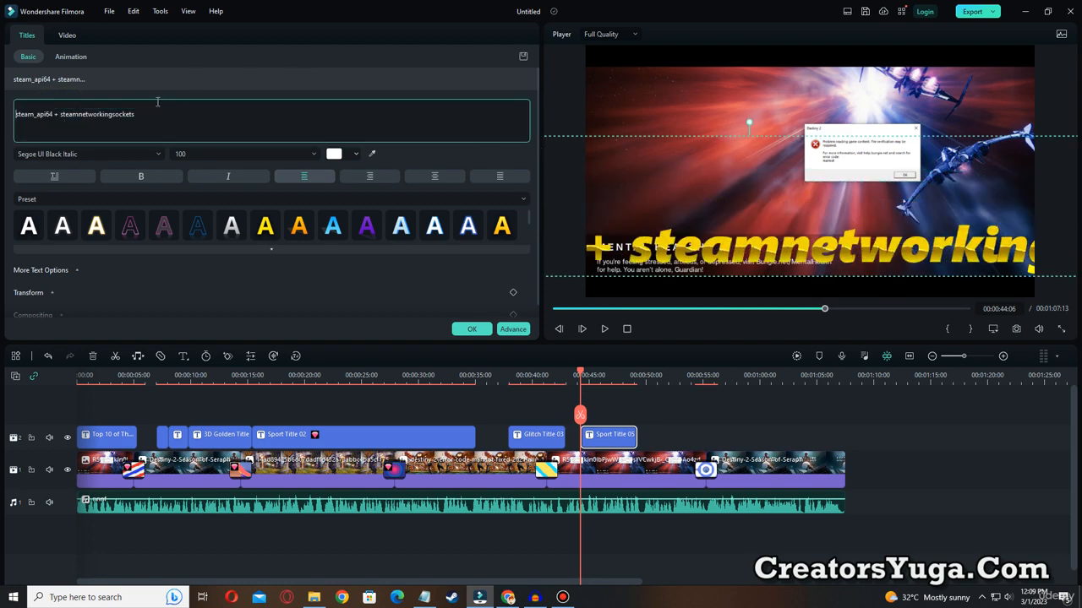
pyautogui.click(62, 116)
pyautogui.press('Return')
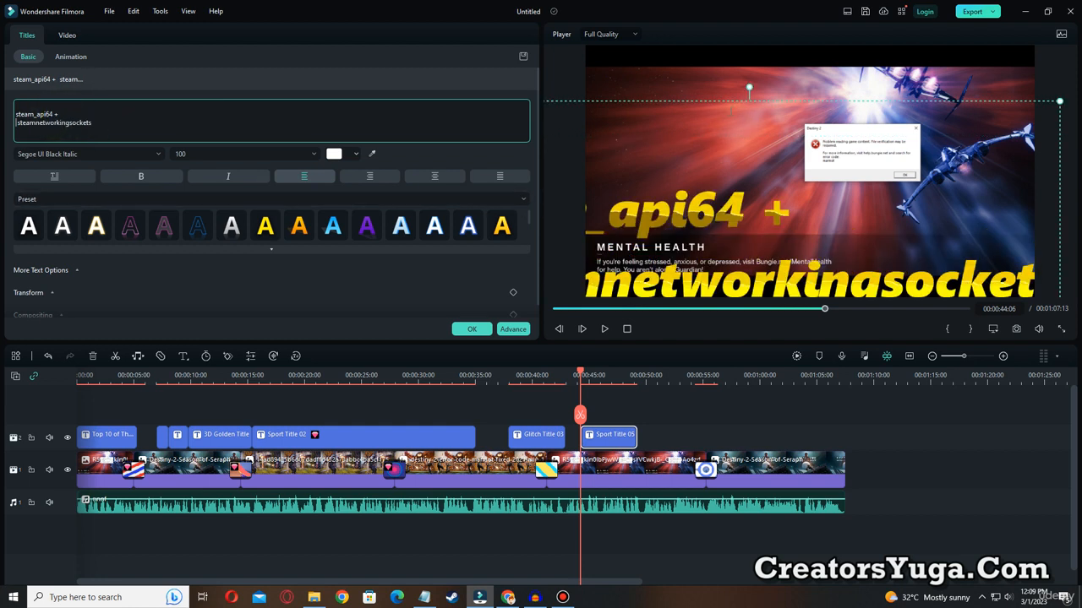
# Shrink the steam_api64 title to size 68, fit it inside the frame, and apply the yellow text preset.
pyautogui.moveTo(809, 101); pyautogui.dragTo(1037, 54)
pyautogui.moveTo(666, 54); pyautogui.dragTo(703, 88)
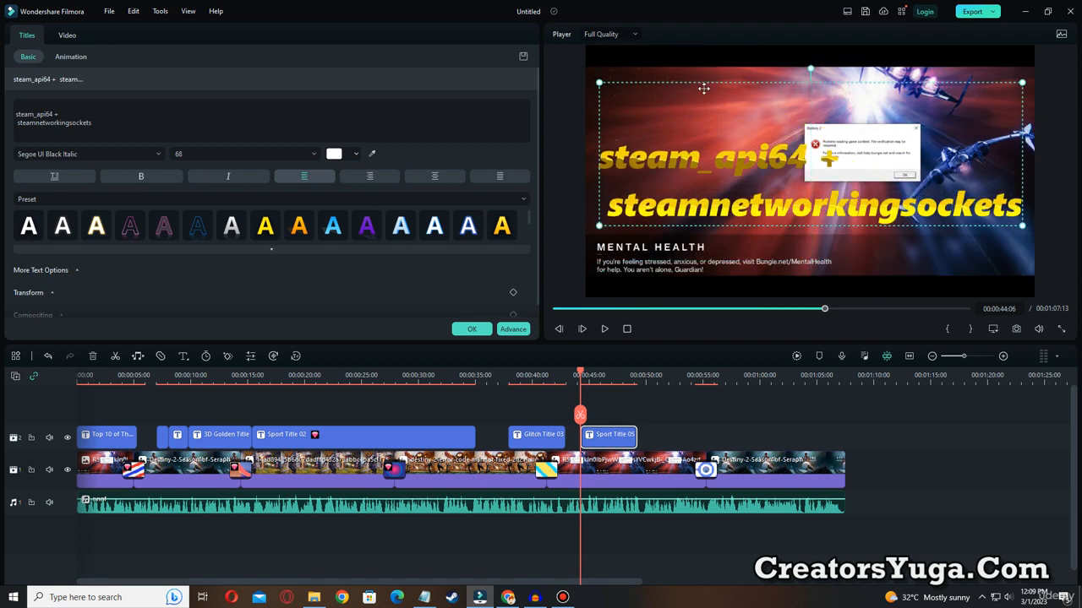
pyautogui.click(30, 226)
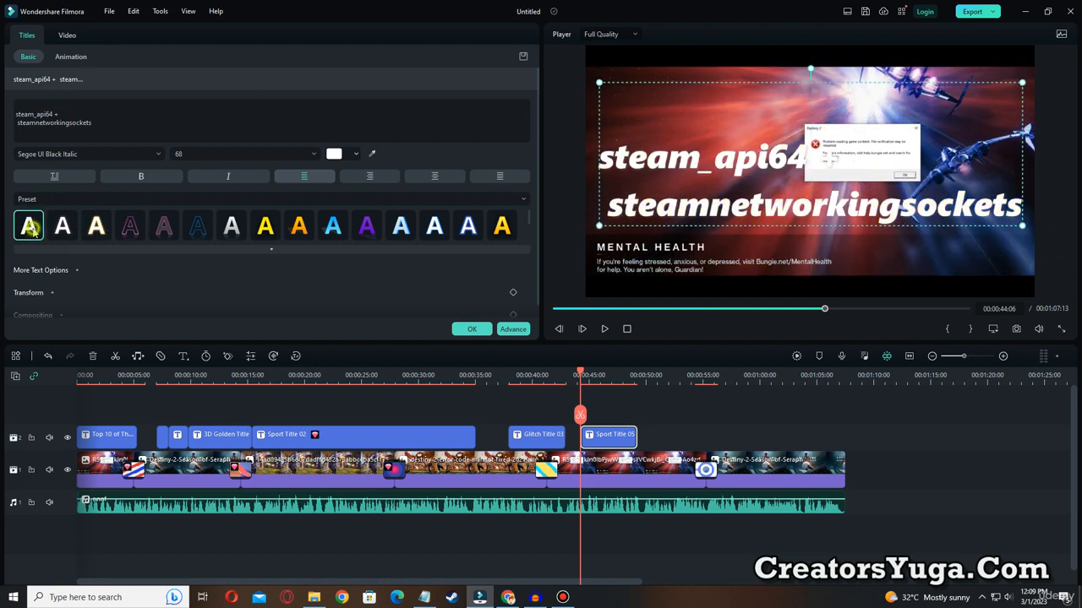
pyautogui.click(264, 239)
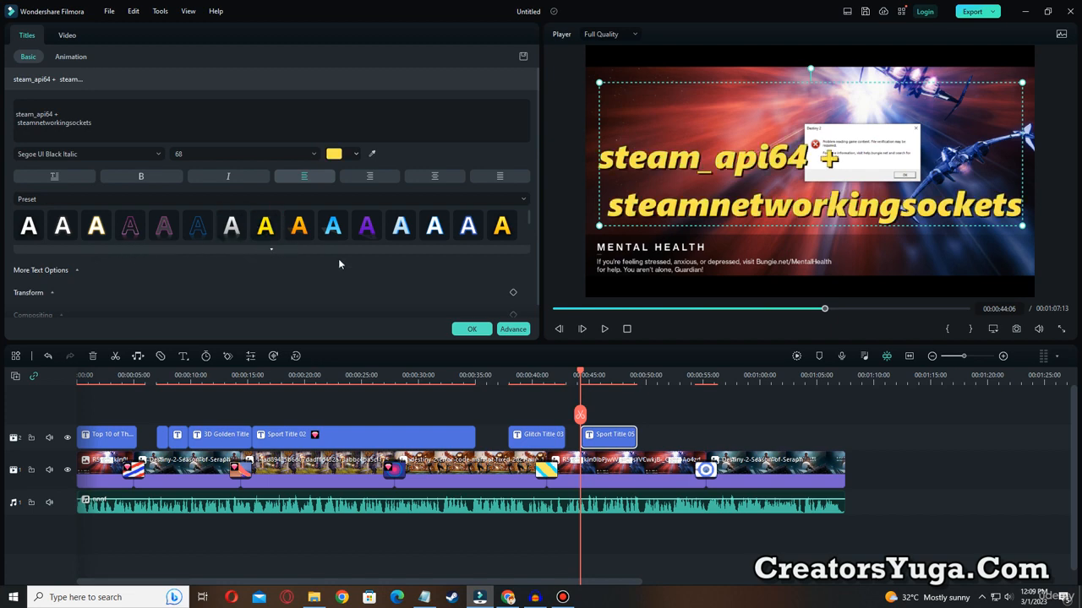
pyautogui.click(472, 329)
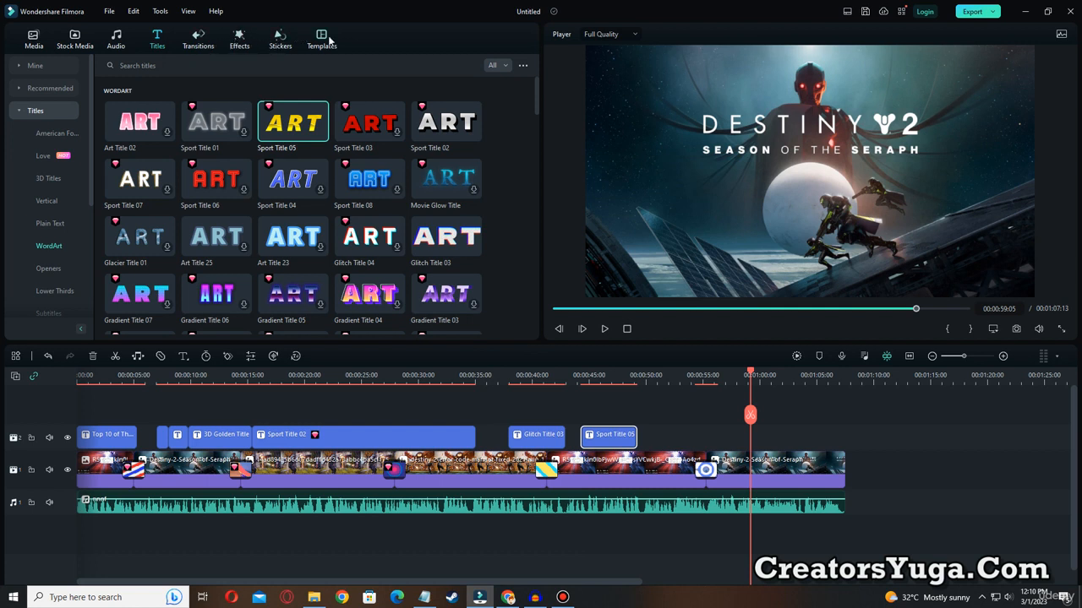
# Place the Spanish Social Media subscribe sticker on the title track just after 00:00:59, align its end with the video's end, and preview it.
pyautogui.click(280, 39)
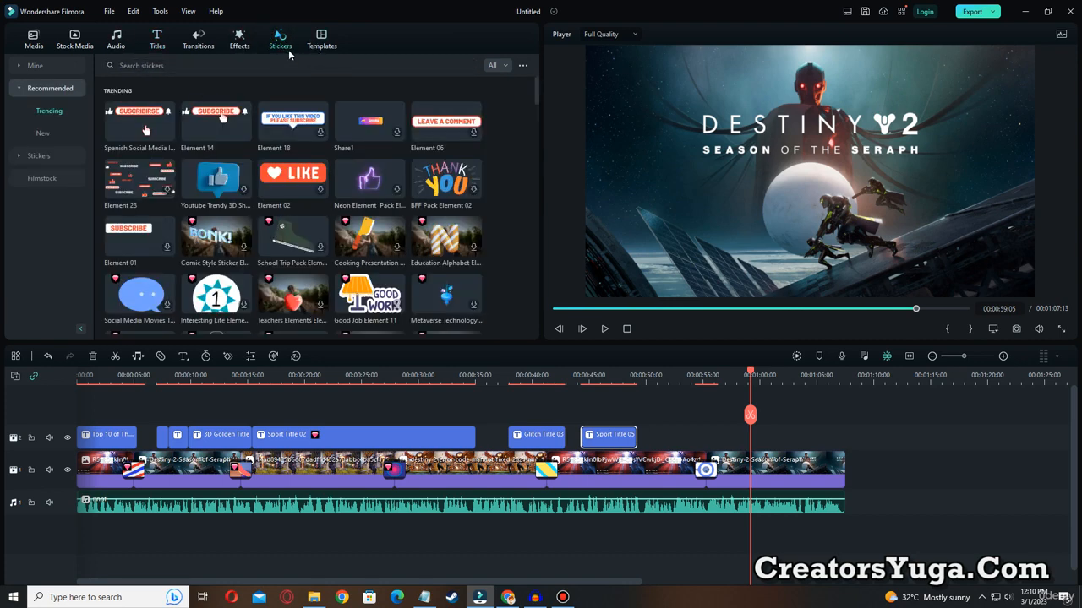
pyautogui.click(126, 122)
pyautogui.moveTo(126, 122); pyautogui.dragTo(772, 442)
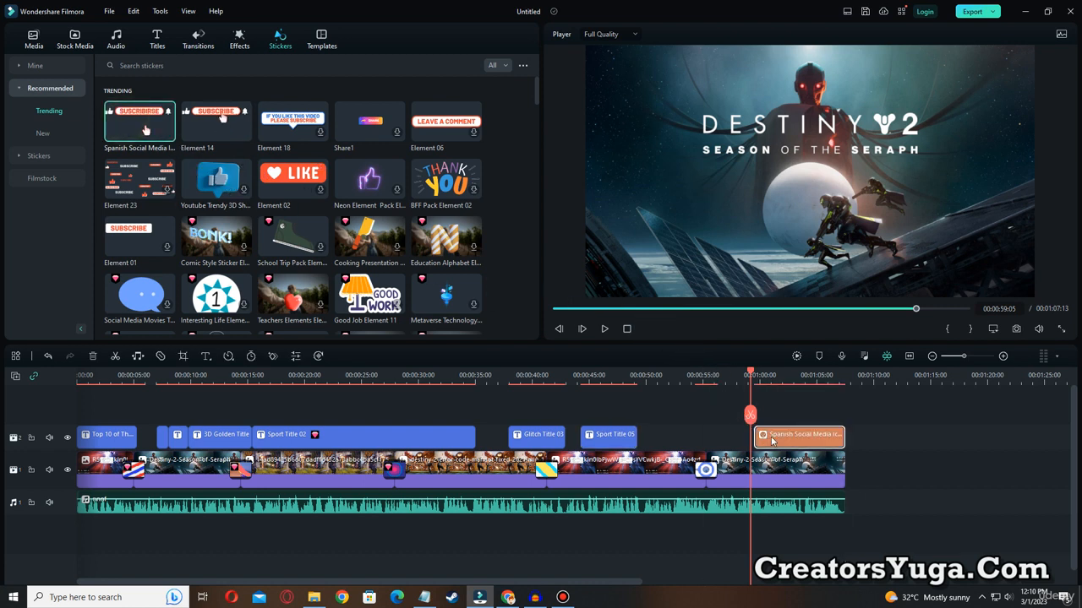
pyautogui.moveTo(842, 435)
pyautogui.mouseDown()
pyautogui.moveTo(827, 439)
pyautogui.moveTo(839, 440)
pyautogui.mouseUp()
pyautogui.click(604, 330)
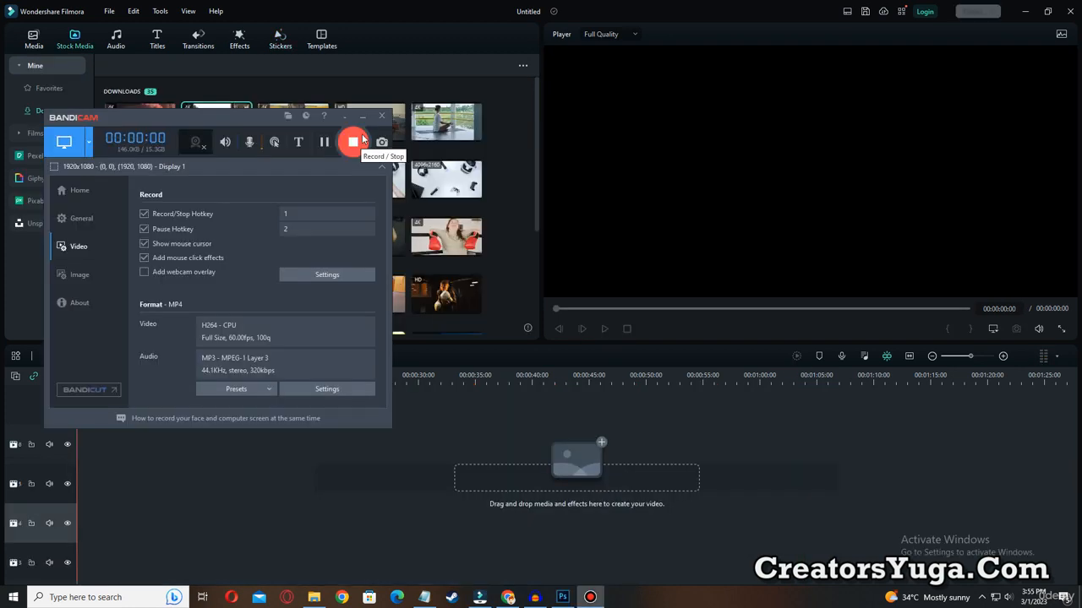
pyautogui.click(362, 119)
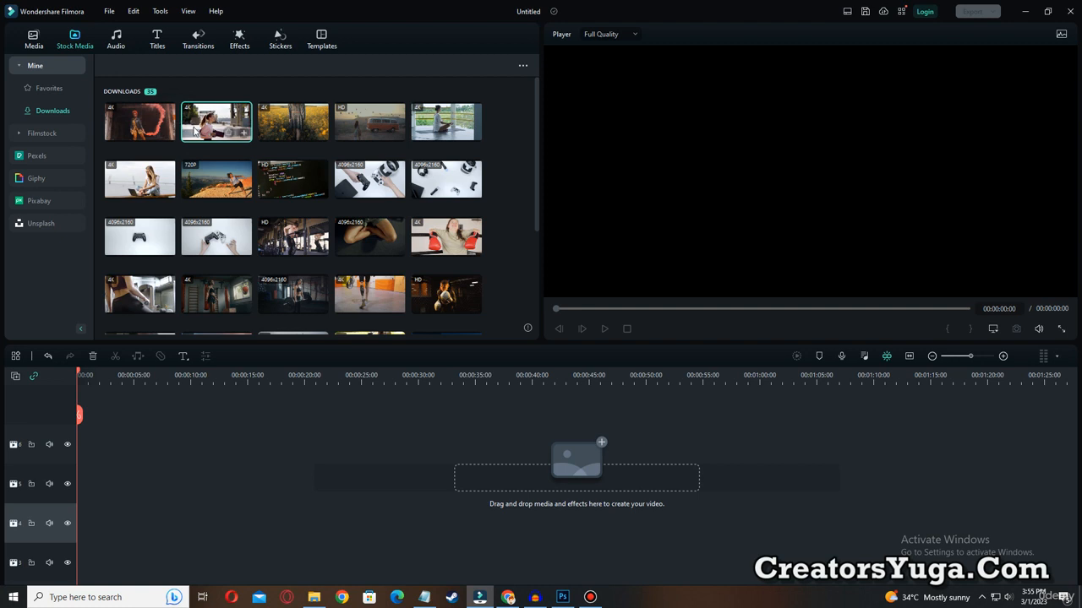
# Place the downloaded clip of the woman in the pink sweater at the start of the empty timeline, preview it, and open the video effects.
pyautogui.moveTo(199, 127); pyautogui.dragTo(76, 439)
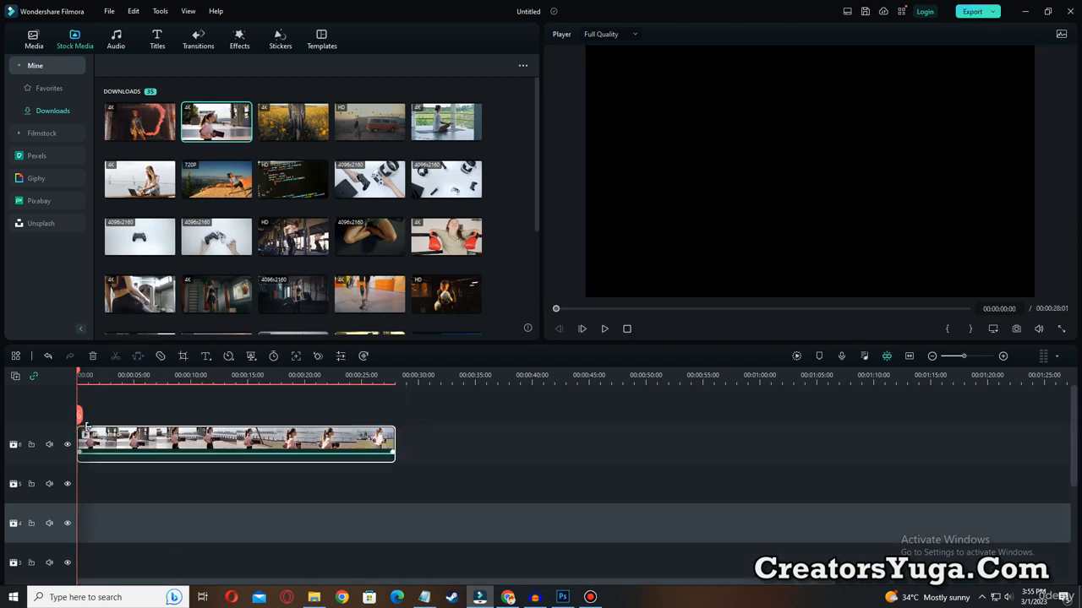
pyautogui.click(603, 329)
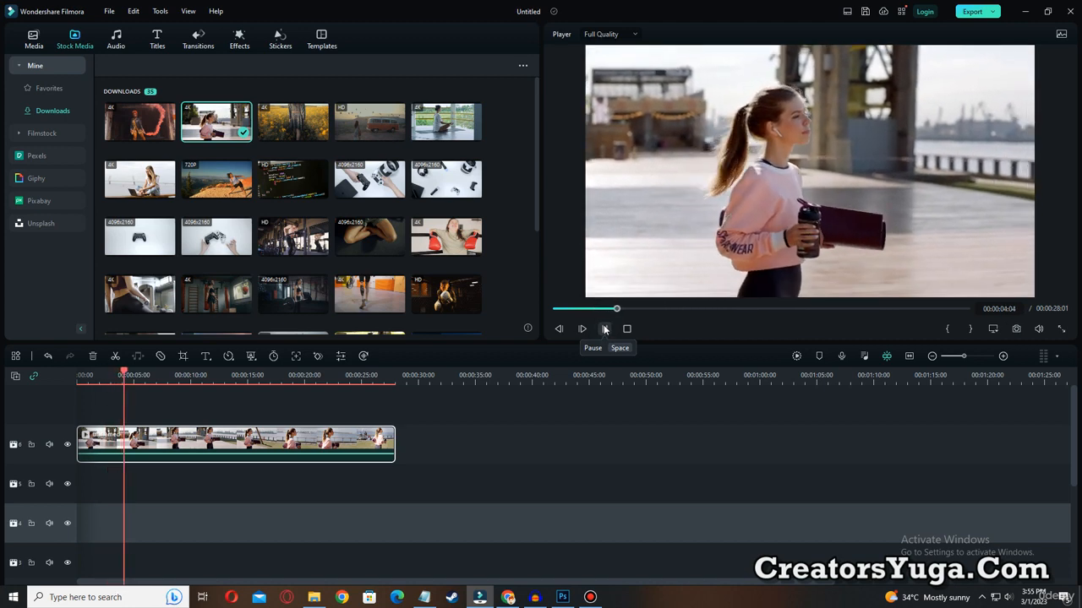
pyautogui.click(603, 329)
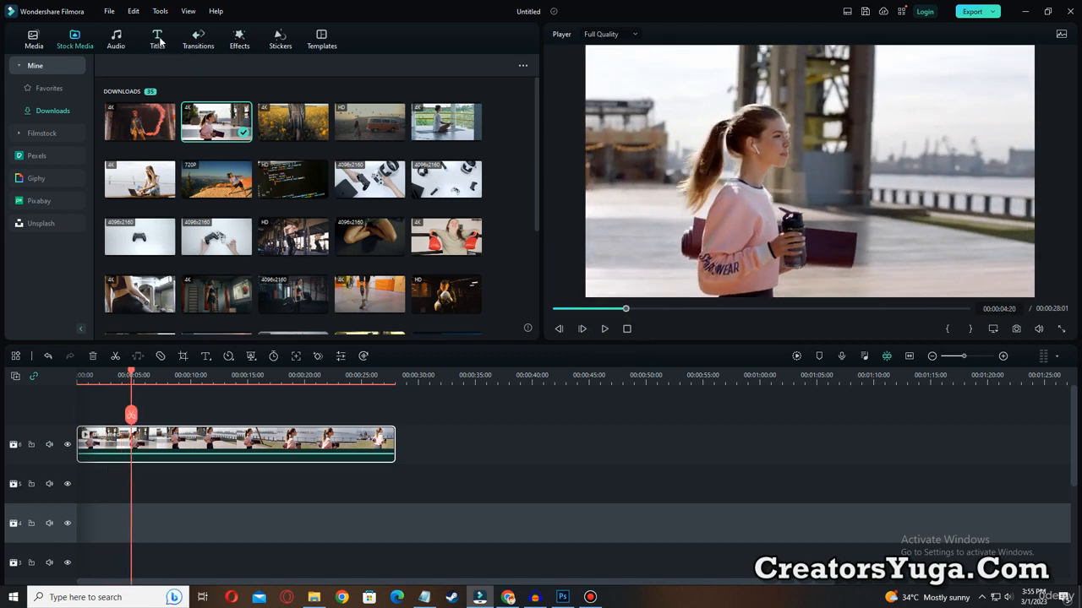
pyautogui.click(240, 42)
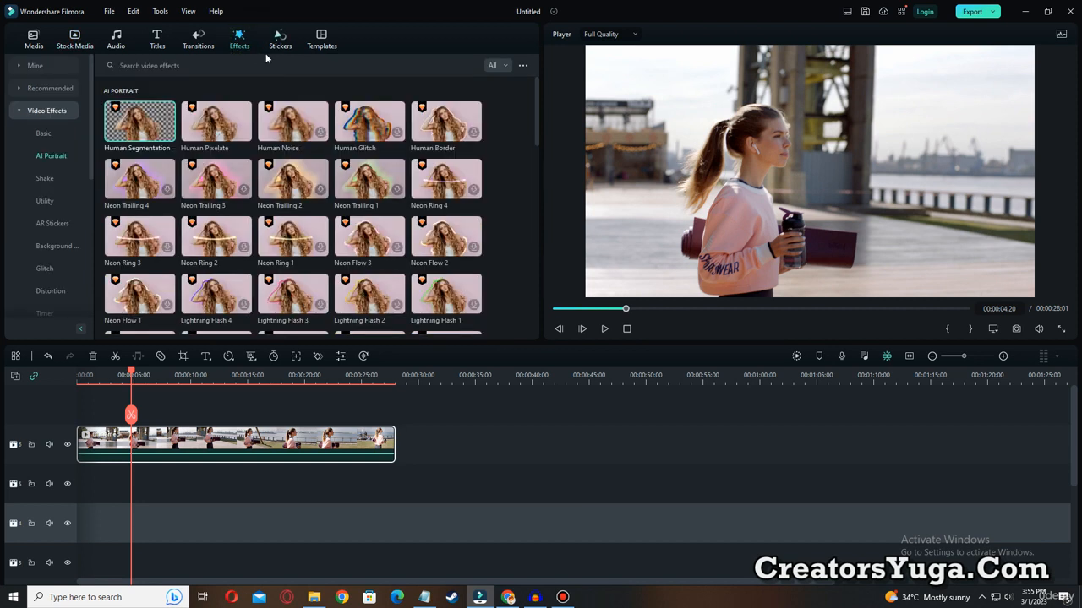
pyautogui.hotkey('ctrl', 'alt', 'd')
pyautogui.moveTo(10, 96)
pyautogui.mouseDown()
pyautogui.moveTo(71, 128)
pyautogui.moveTo(87, 125)
pyautogui.mouseUp()
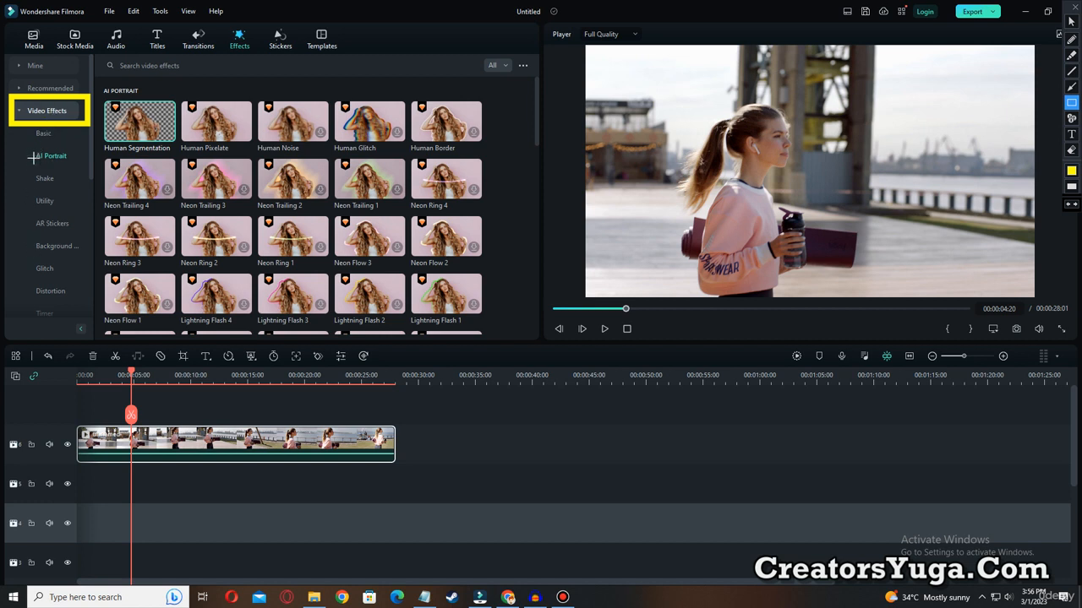
pyautogui.moveTo(22, 143); pyautogui.dragTo(83, 168)
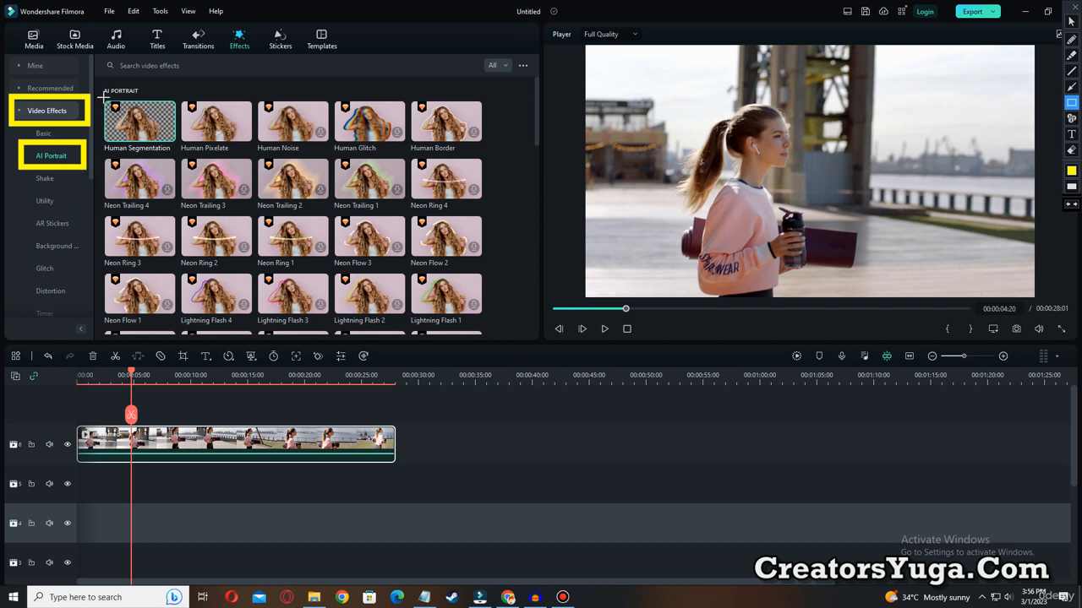
pyautogui.moveTo(98, 90)
pyautogui.mouseDown()
pyautogui.moveTo(107, 118)
pyautogui.moveTo(182, 154)
pyautogui.mouseUp()
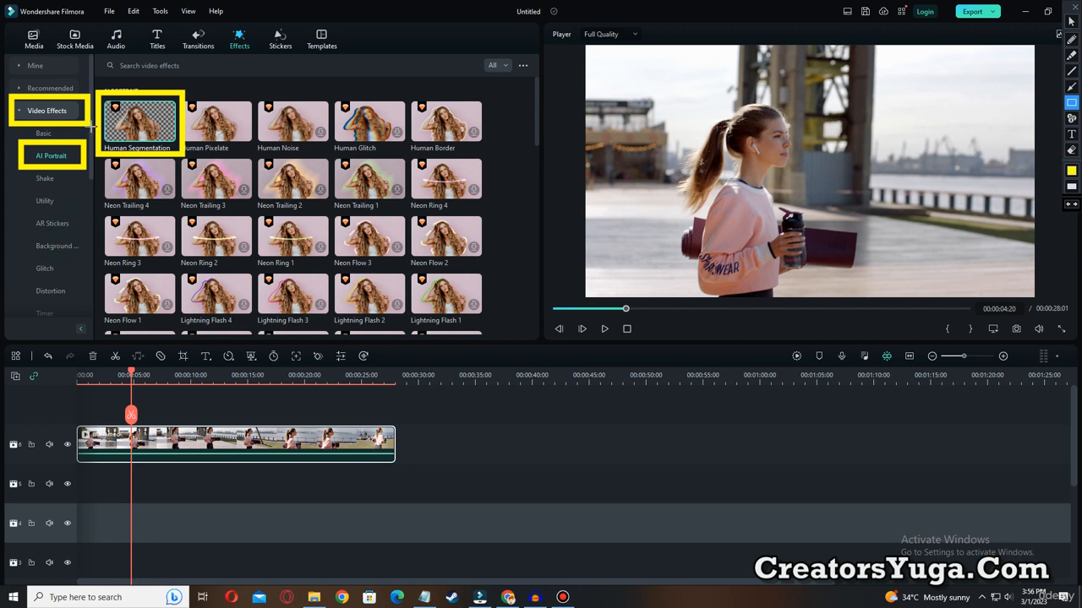
# Apply the AI Portrait effect Human Segmentation to the woman's clip and return the playhead to the start.
pyautogui.moveTo(122, 118)
pyautogui.mouseDown()
pyautogui.moveTo(167, 179)
pyautogui.moveTo(187, 365)
pyautogui.moveTo(181, 434)
pyautogui.moveTo(167, 438)
pyautogui.mouseUp()
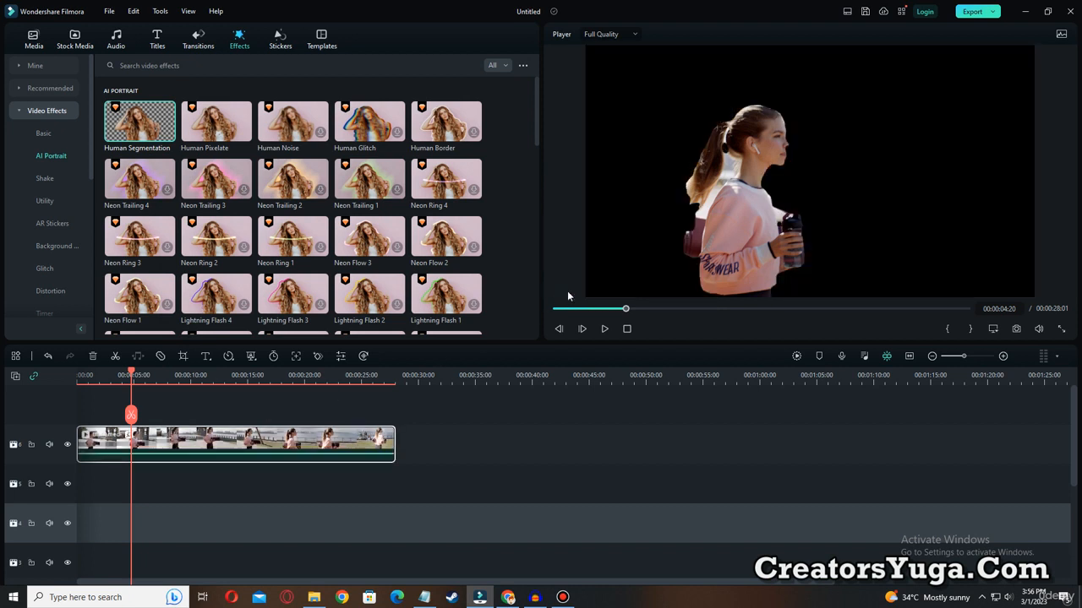
pyautogui.moveTo(577, 313); pyautogui.dragTo(532, 312)
# Add Sports Broadcast Title 02 on the track below the clip from 00:00:00 and extend it to the clip's end.
pyautogui.click(157, 40)
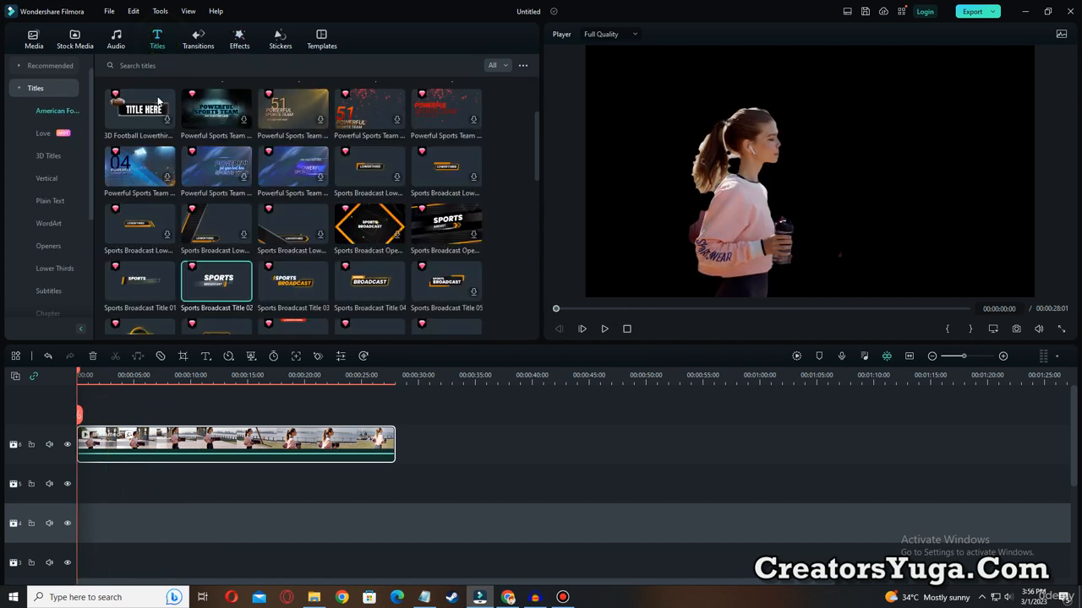
pyautogui.moveTo(238, 294)
pyautogui.moveTo(215, 286); pyautogui.dragTo(95, 482)
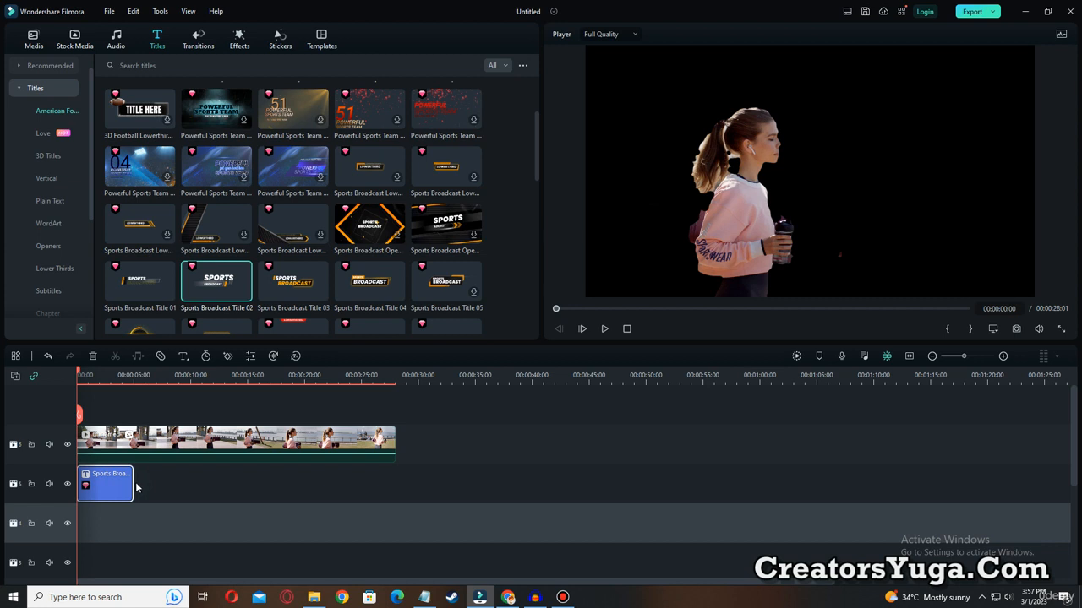
pyautogui.moveTo(132, 480); pyautogui.dragTo(392, 479)
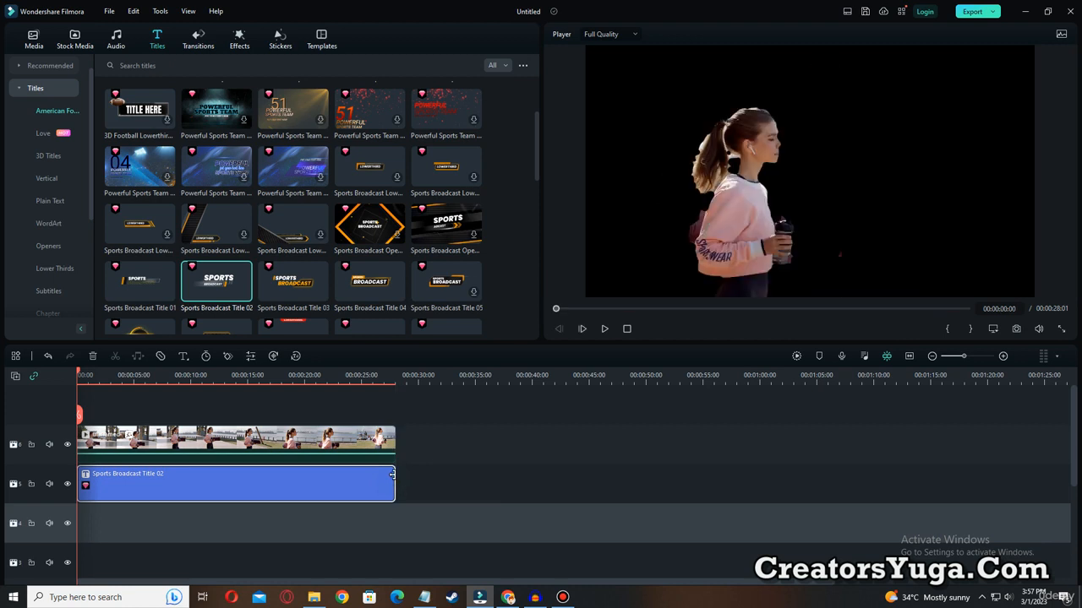
# Move the woman's clip to start at about 00:00:38, clear of the title, and set the playhead to 00:00:12:19.
pyautogui.moveTo(77, 373); pyautogui.dragTo(128, 374)
pyautogui.click(218, 440)
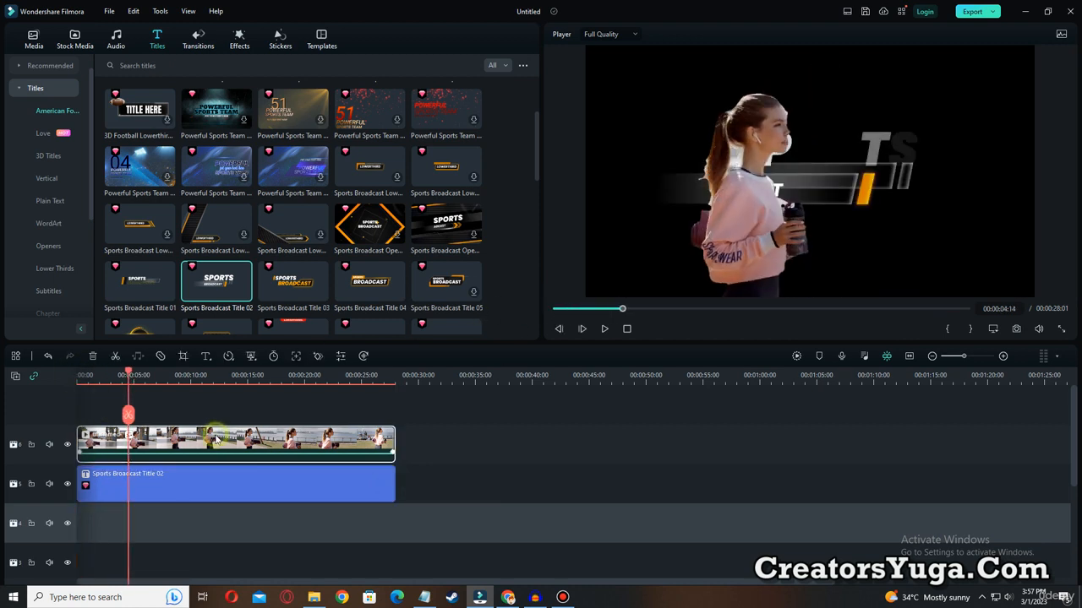
pyautogui.moveTo(262, 441); pyautogui.dragTo(694, 440)
pyautogui.click(161, 483)
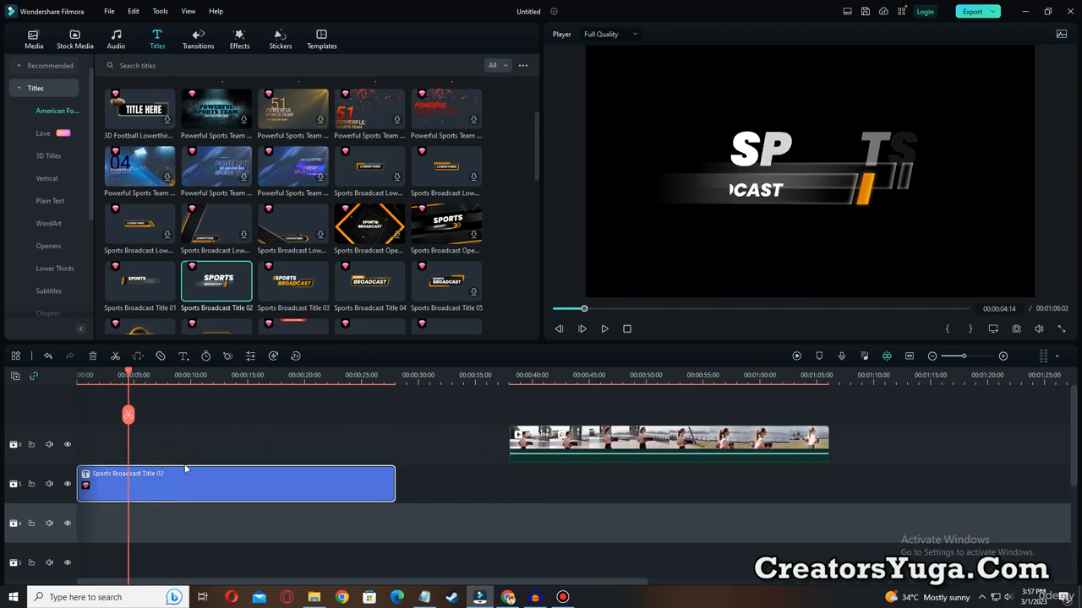
pyautogui.moveTo(581, 311); pyautogui.dragTo(637, 308)
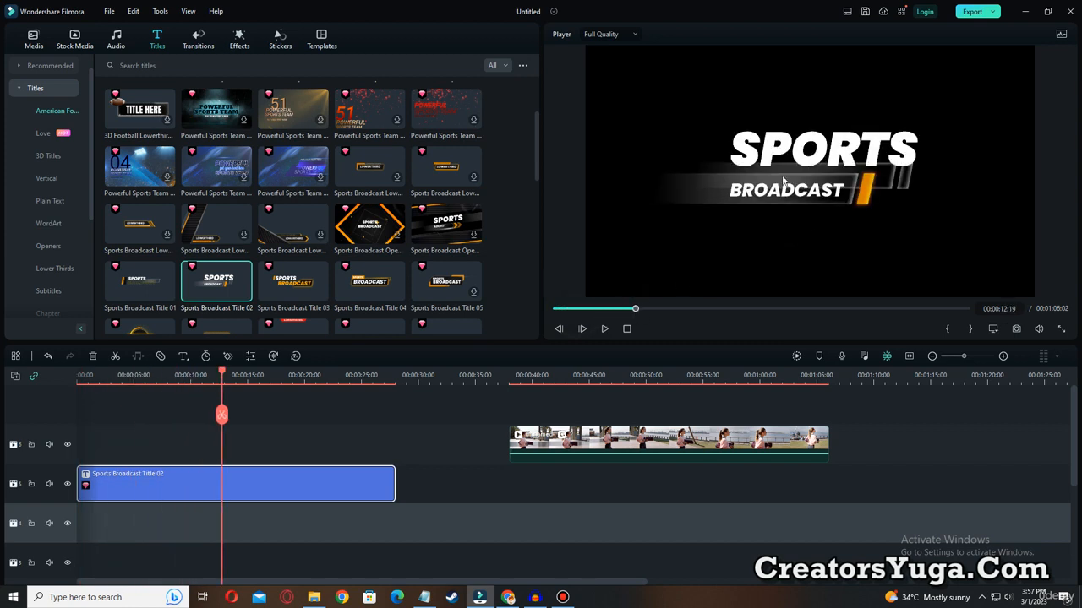
# Replace the title's SPORTS text with "CREATORS" and enlarge it to size 154.
pyautogui.doubleClick(797, 147)
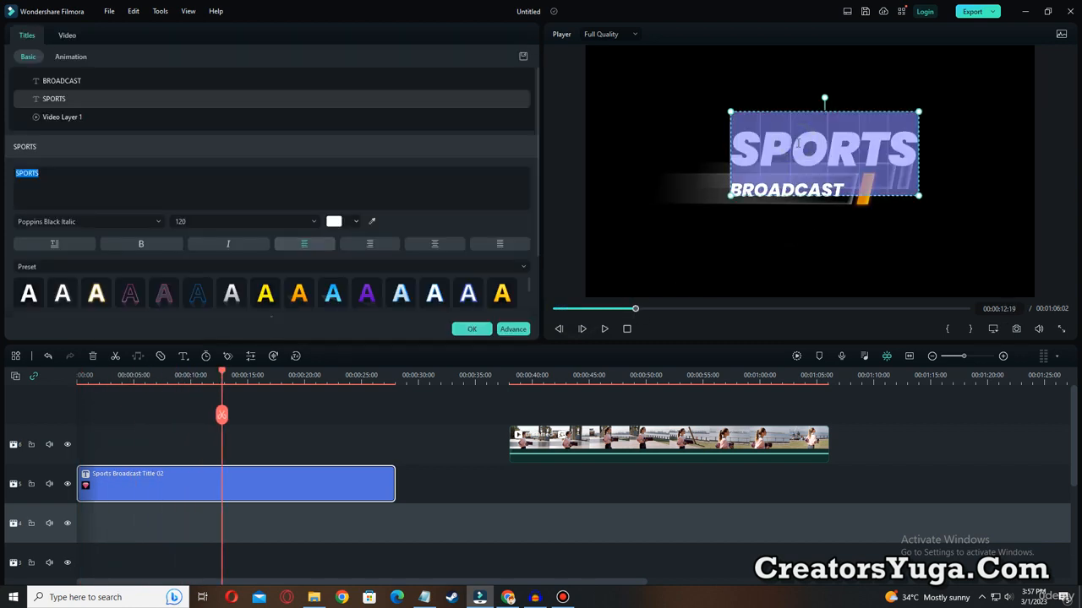
pyautogui.write('CRE')
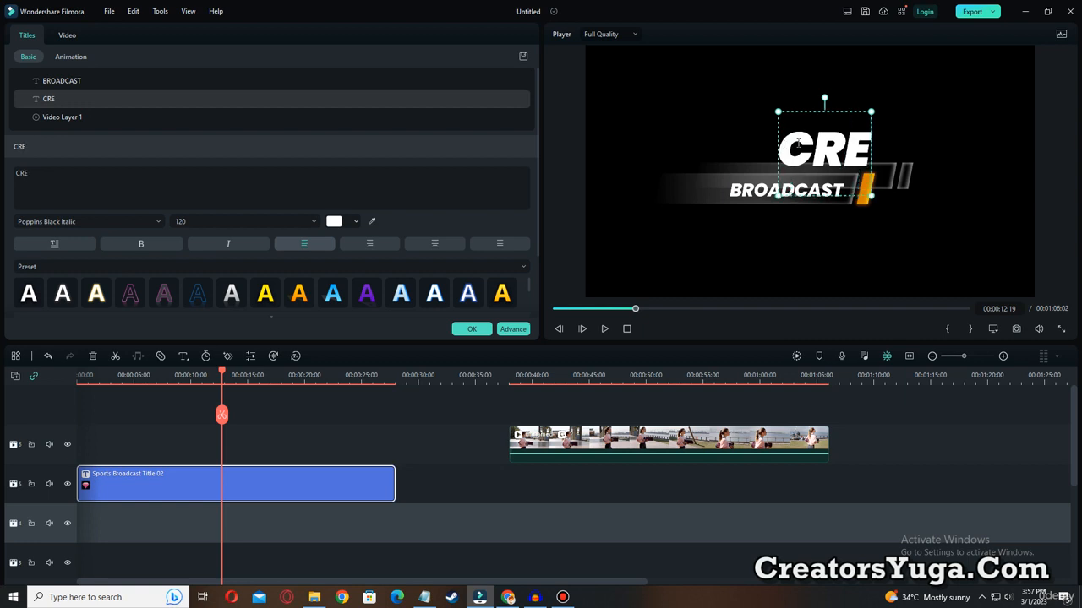
pyautogui.write('T')
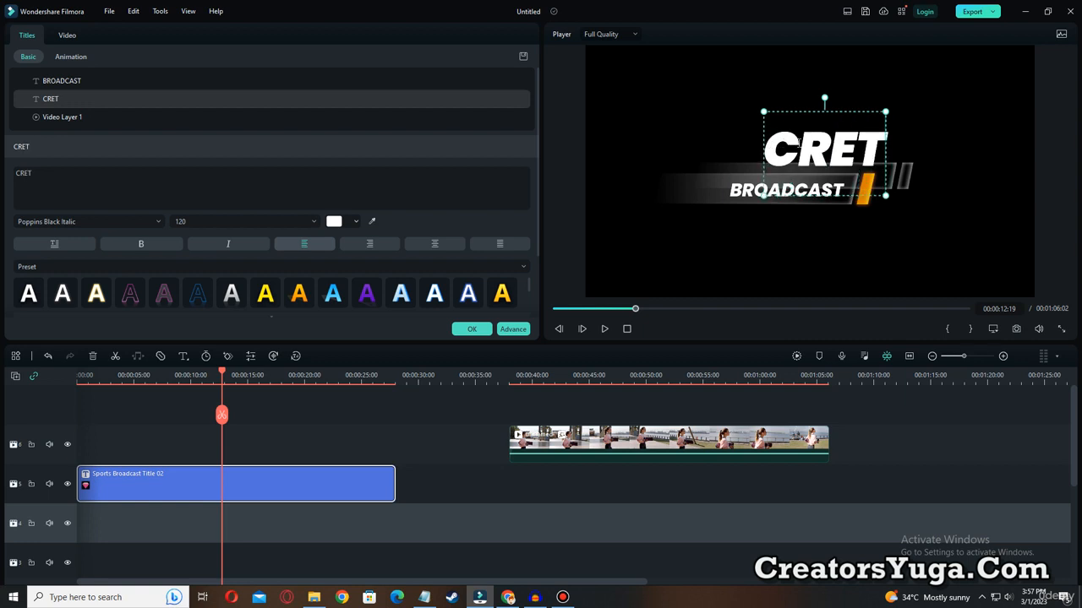
pyautogui.press('BackSpace')
pyautogui.press('BackSpace')
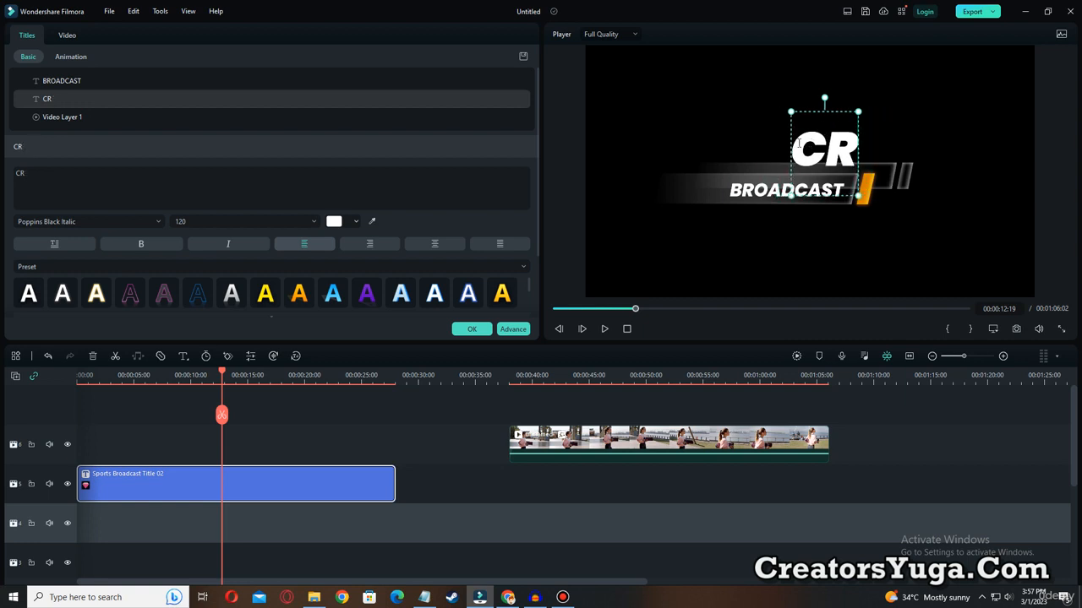
pyautogui.write('R')
pyautogui.press('BackSpace')
pyautogui.write('EATORS')
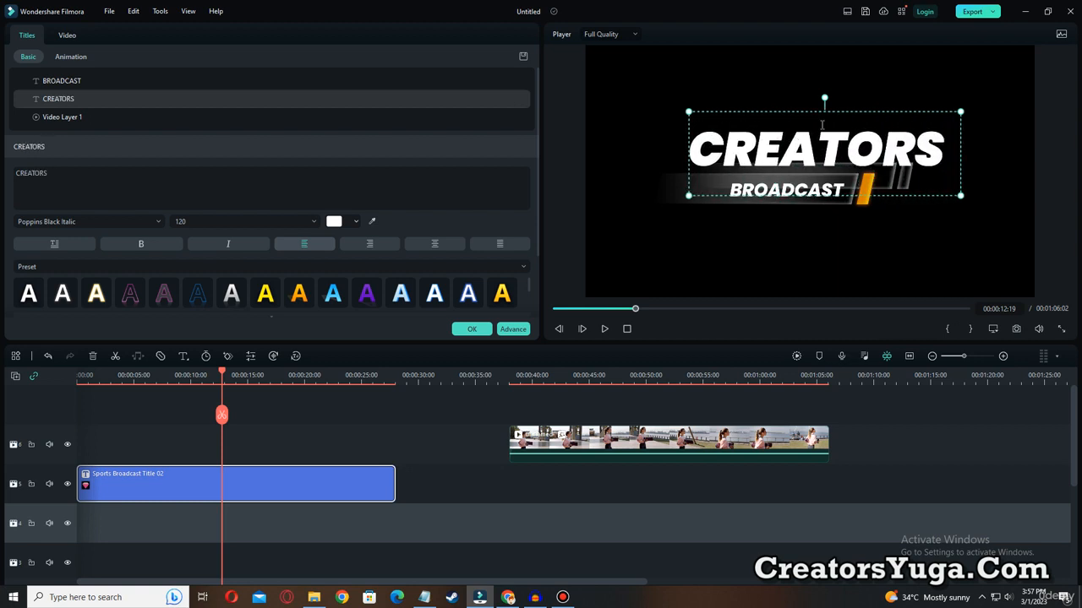
pyautogui.moveTo(964, 196); pyautogui.dragTo(930, 166)
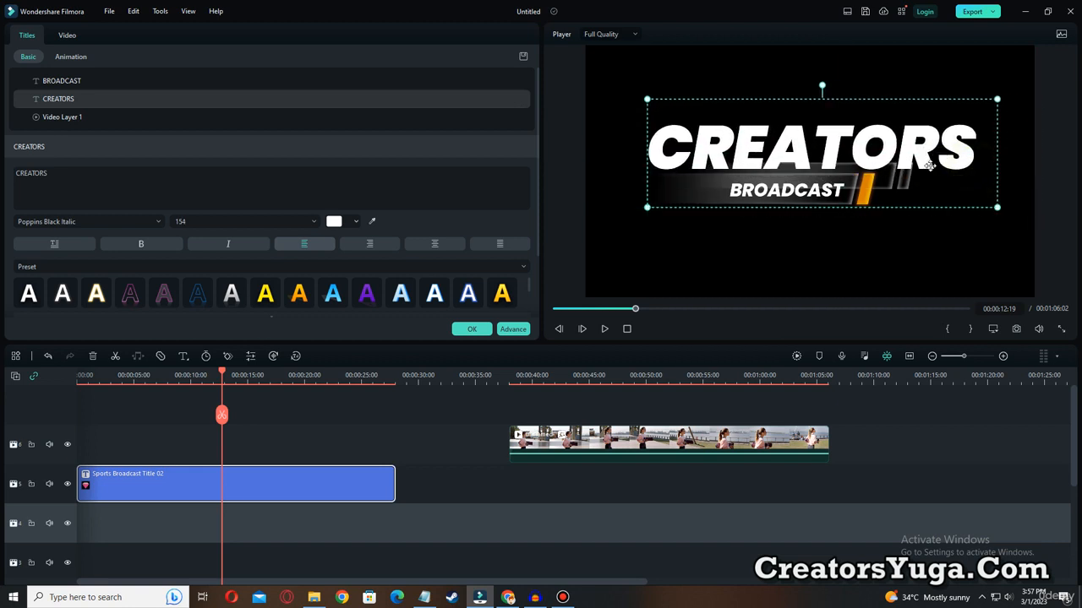
# Replace the title's BROADCAST text with "YUGA" and enlarge it to size 202.
pyautogui.click(776, 191)
pyautogui.press('BackSpace')
pyautogui.write('YUGA')
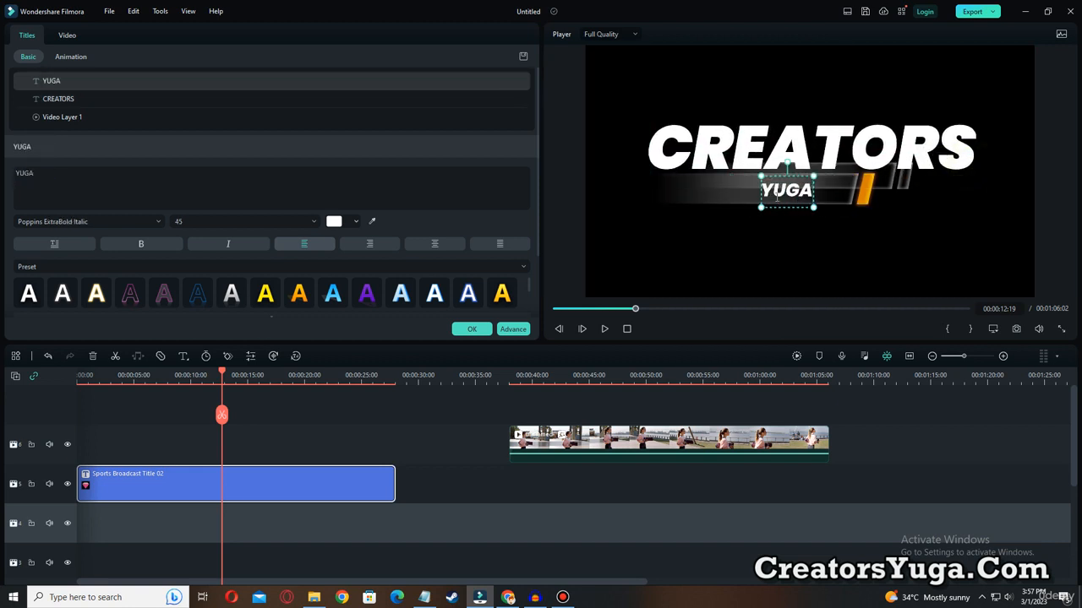
pyautogui.click(756, 203)
pyautogui.click(765, 201)
pyautogui.moveTo(760, 207); pyautogui.dragTo(792, 188)
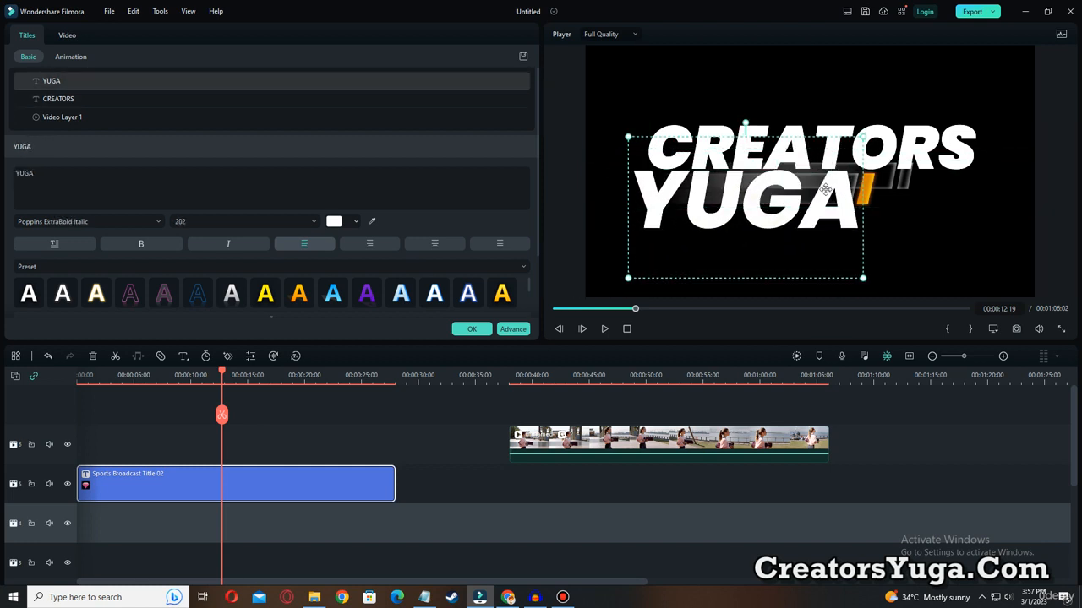
# Enlarge the title's bar graphic to nearly fill the frame's width behind the text and move CREATORS slightly up and to the left.
pyautogui.click(871, 186)
pyautogui.moveTo(871, 186); pyautogui.dragTo(830, 140)
pyautogui.click(897, 209)
pyautogui.moveTo(897, 210); pyautogui.dragTo(997, 101)
pyautogui.moveTo(757, 129); pyautogui.dragTo(748, 214)
pyautogui.moveTo(879, 148); pyautogui.dragTo(878, 182)
# Reduce the YUGA text to size 149 and center it just beneath CREATORS.
pyautogui.click(780, 217)
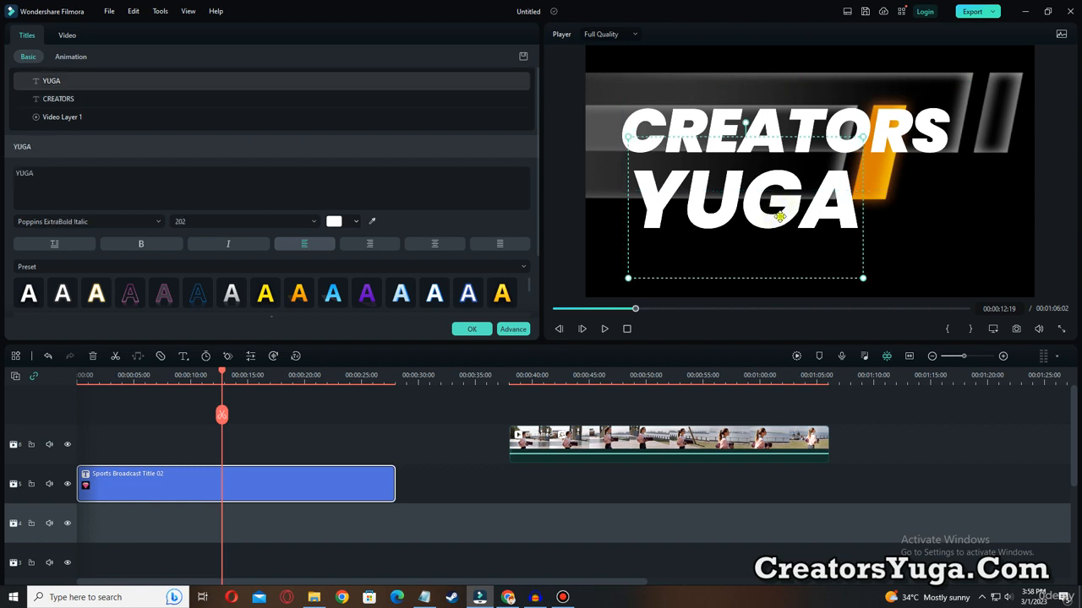
pyautogui.moveTo(780, 217); pyautogui.dragTo(821, 202)
pyautogui.moveTo(905, 261); pyautogui.dragTo(842, 222)
pyautogui.moveTo(797, 178); pyautogui.dragTo(826, 200)
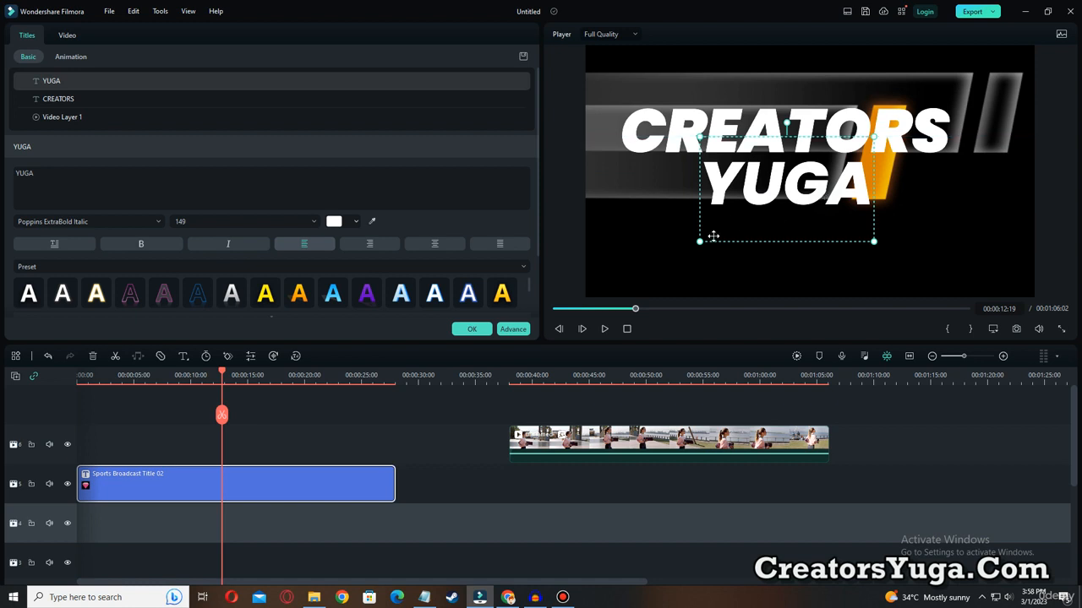
# Try several text presets on YUGA, settle on plain yellow, and apply the white preset with black outline to CREATORS.
pyautogui.click(502, 296)
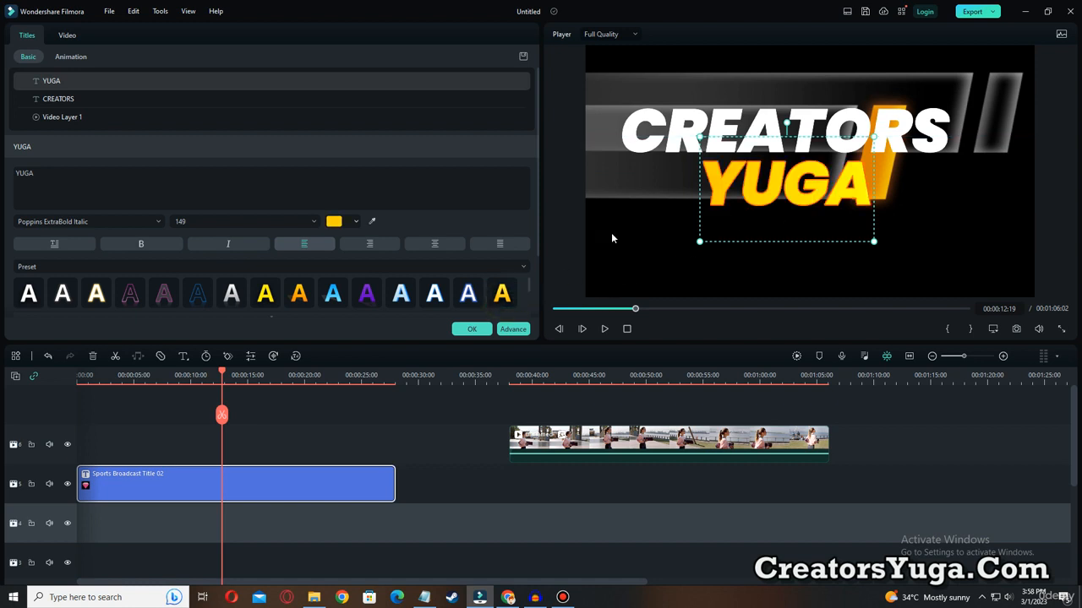
pyautogui.click(434, 294)
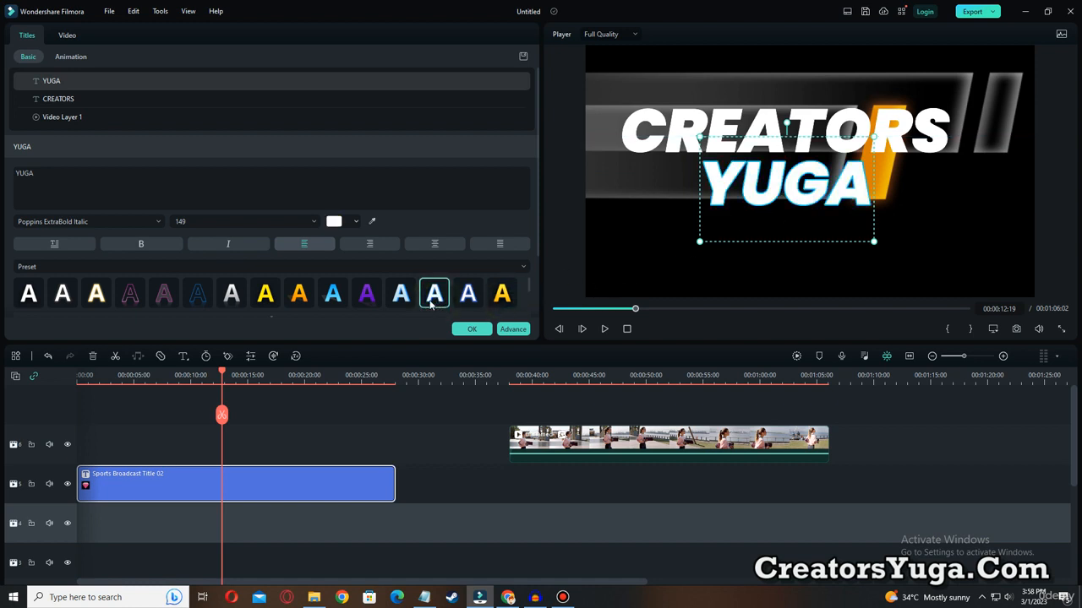
pyautogui.click(265, 295)
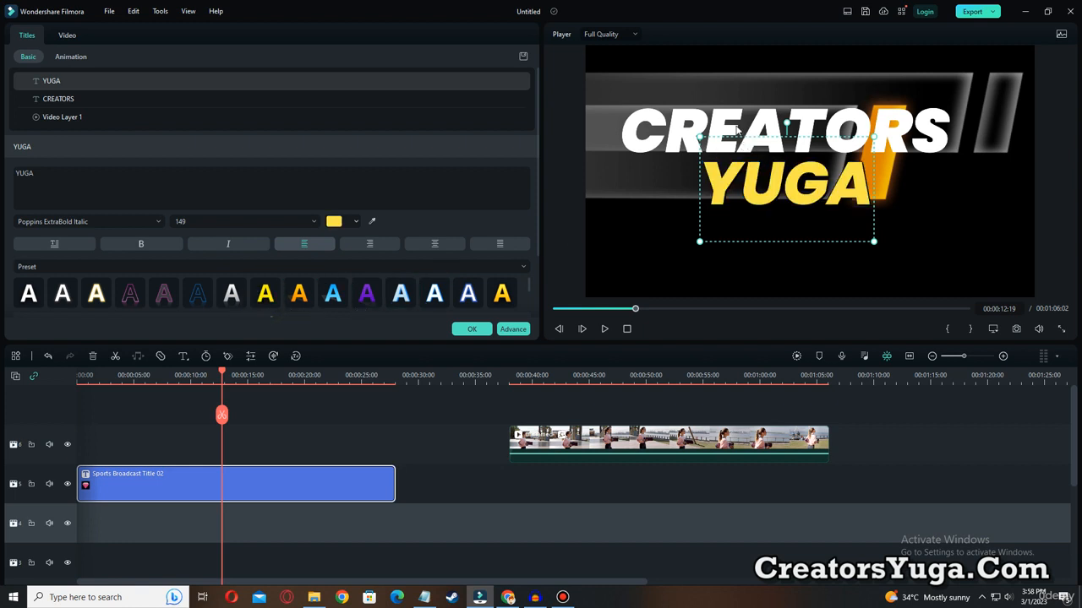
pyautogui.click(664, 128)
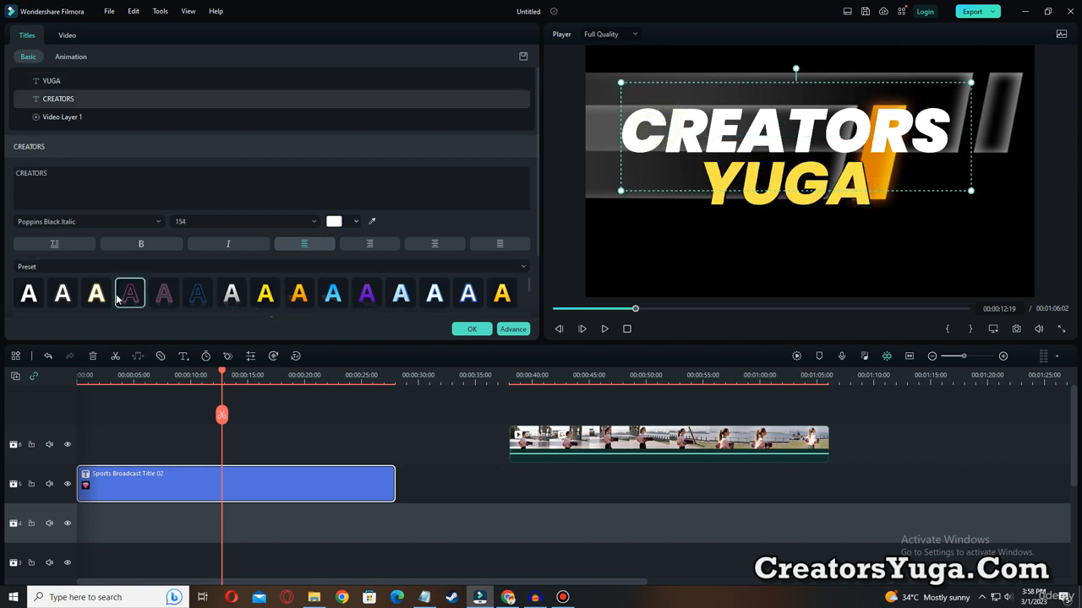
pyautogui.click(66, 297)
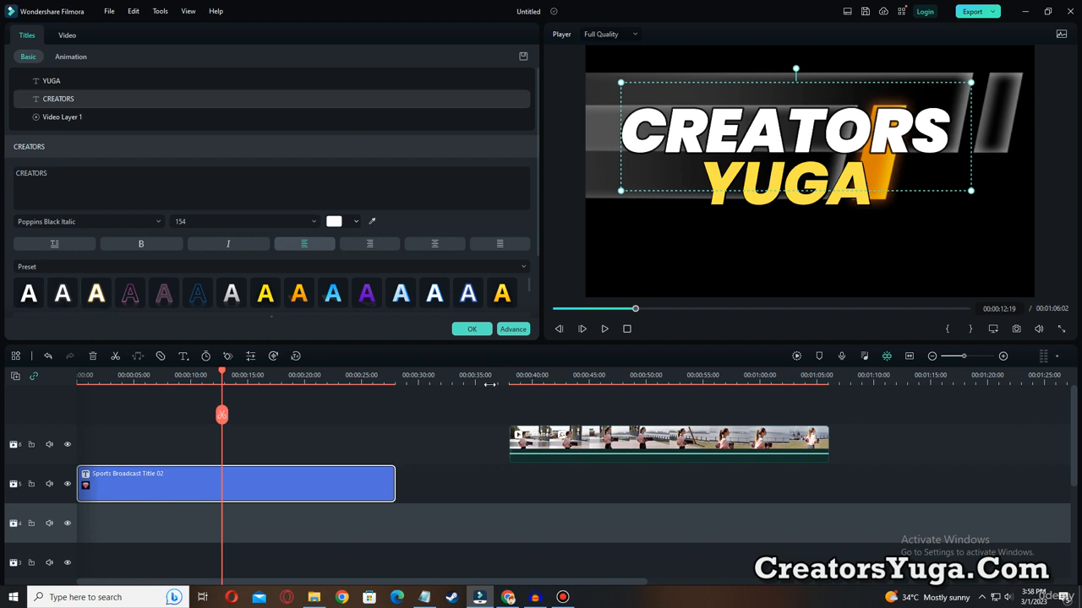
# Shift the YUGA and CREATORS texts slightly down and to the right over the bar graphic.
pyautogui.moveTo(830, 199); pyautogui.dragTo(859, 209)
pyautogui.moveTo(834, 133); pyautogui.dragTo(841, 142)
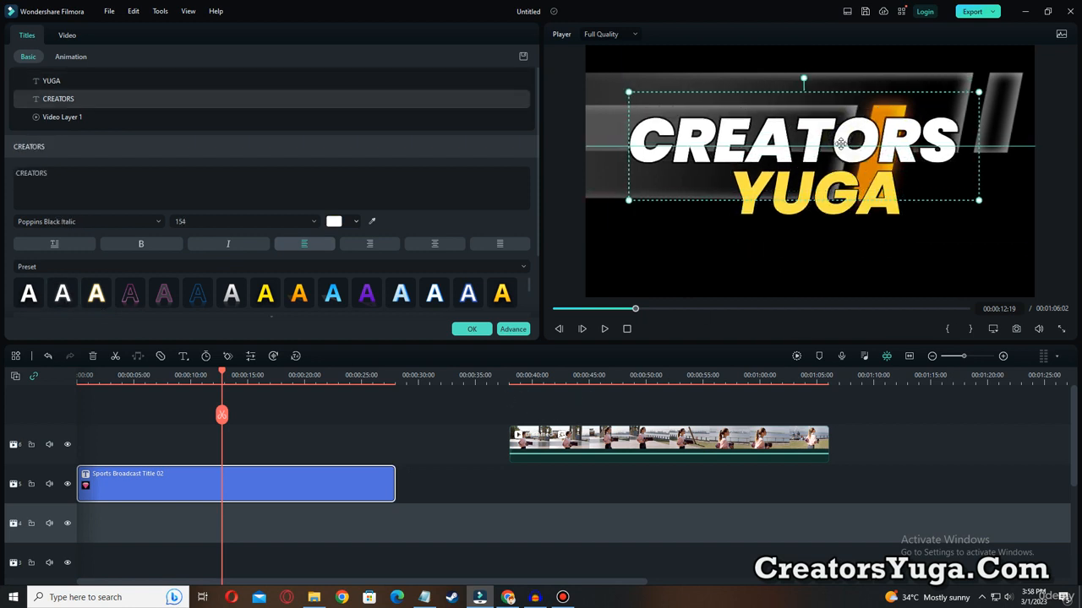
pyautogui.click(712, 342)
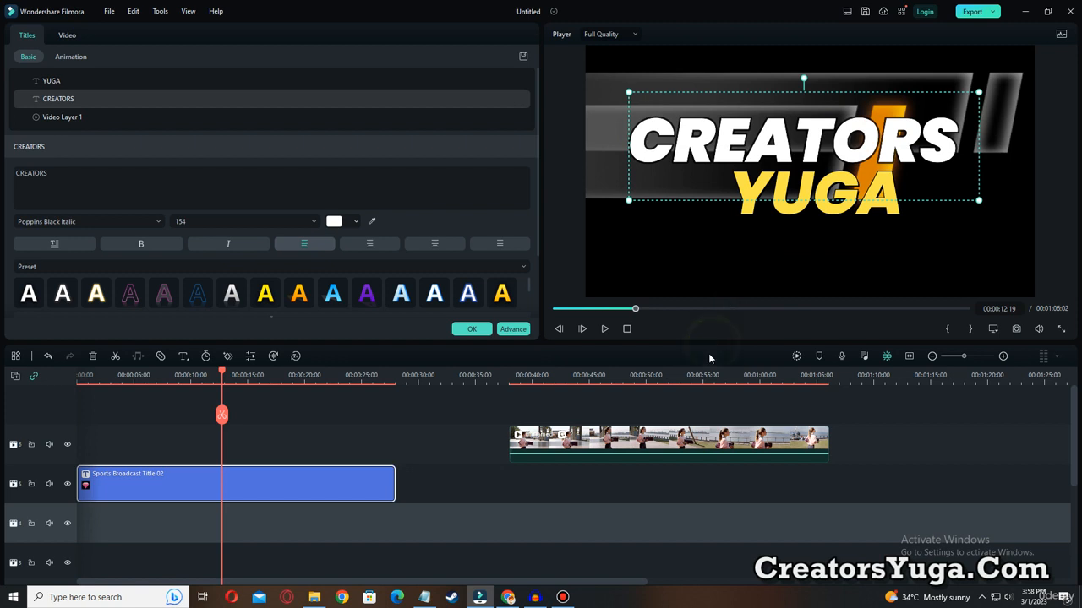
# Move the woman's clip back to 00:00:00 above the title and play the composite from the start.
pyautogui.click(722, 441)
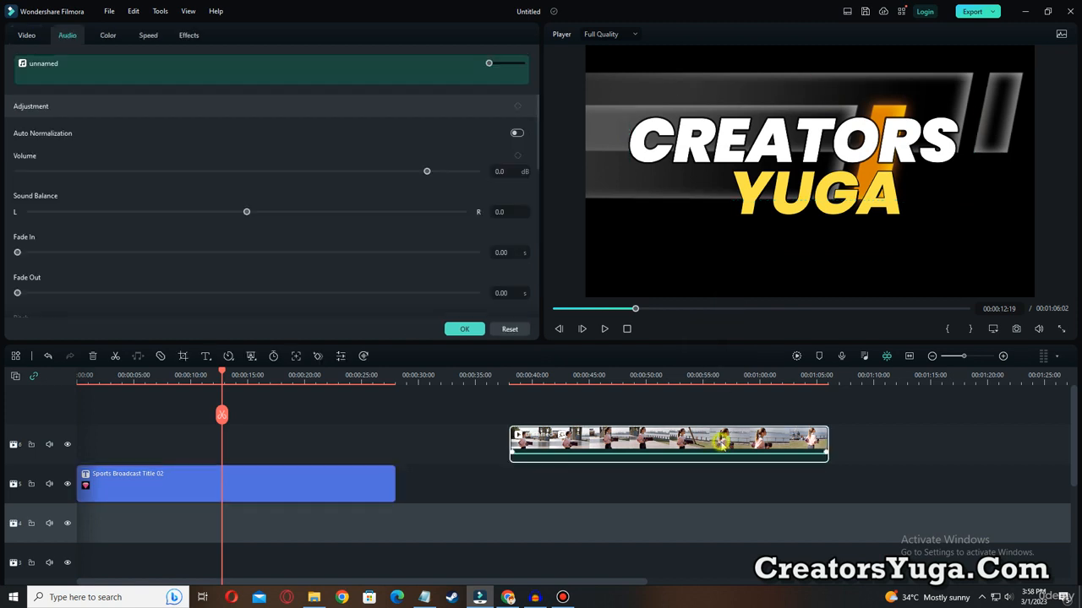
pyautogui.moveTo(741, 440); pyautogui.dragTo(285, 450)
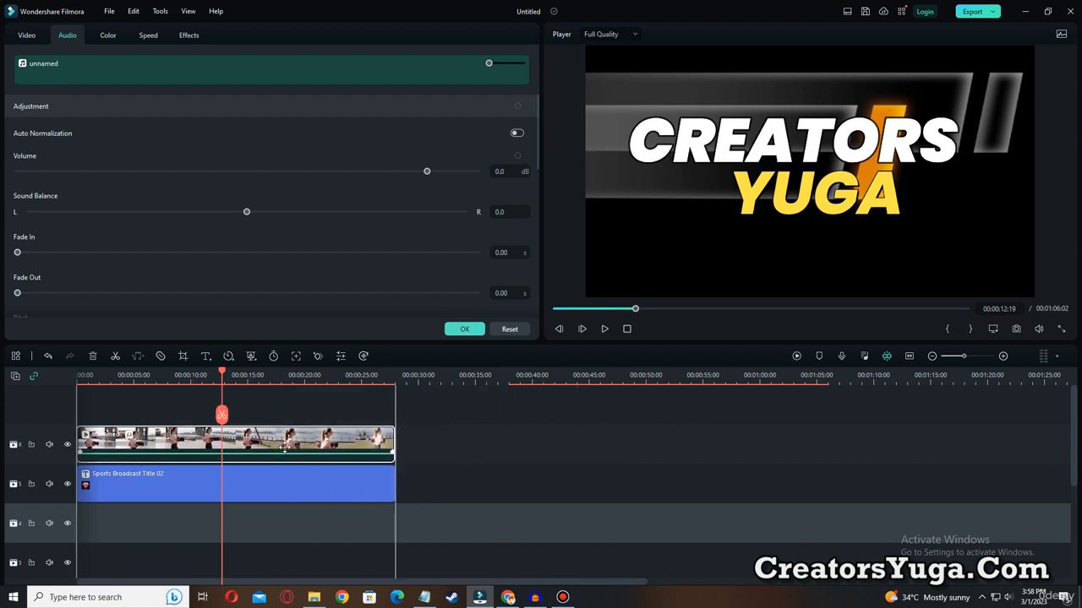
pyautogui.moveTo(222, 372); pyautogui.dragTo(72, 385)
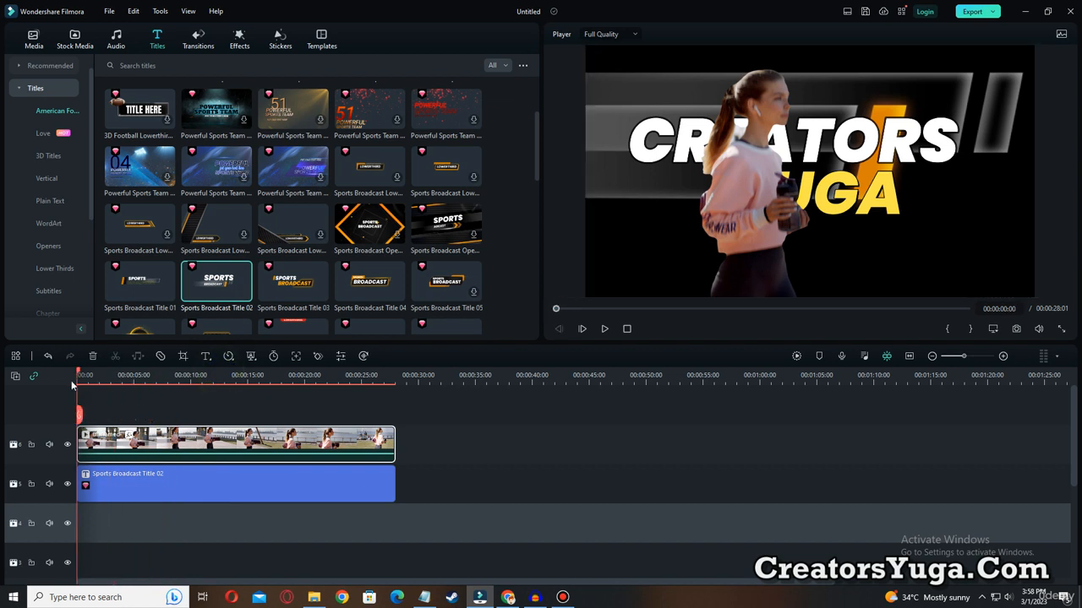
pyautogui.click(606, 330)
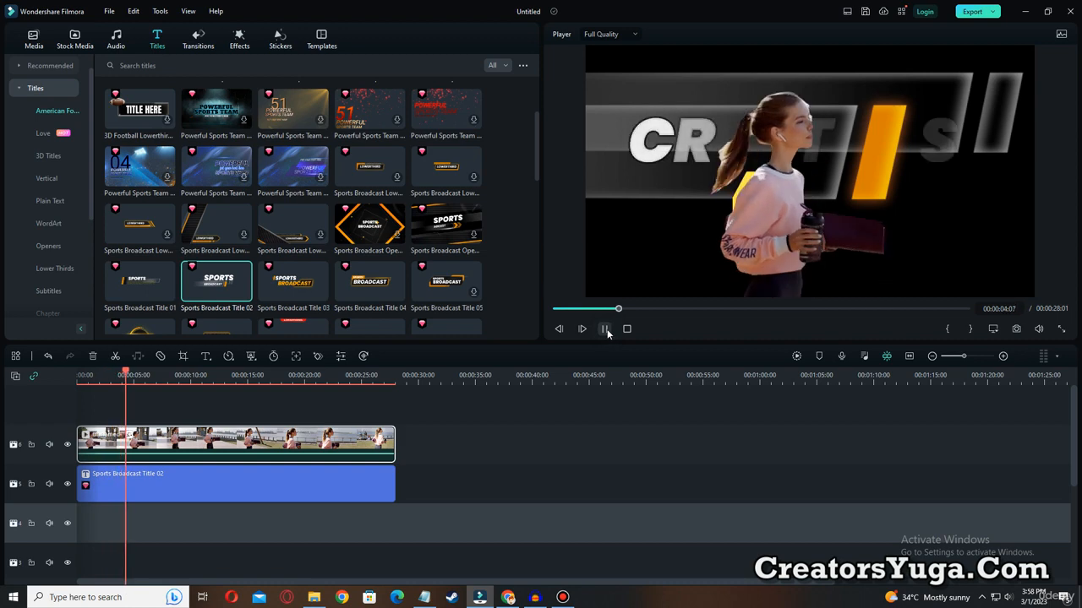
# Pause playback and place the original downloaded stock clip of the woman on the empty track beneath the title, starting at 00:00:00.
pyautogui.click(605, 329)
pyautogui.click(34, 39)
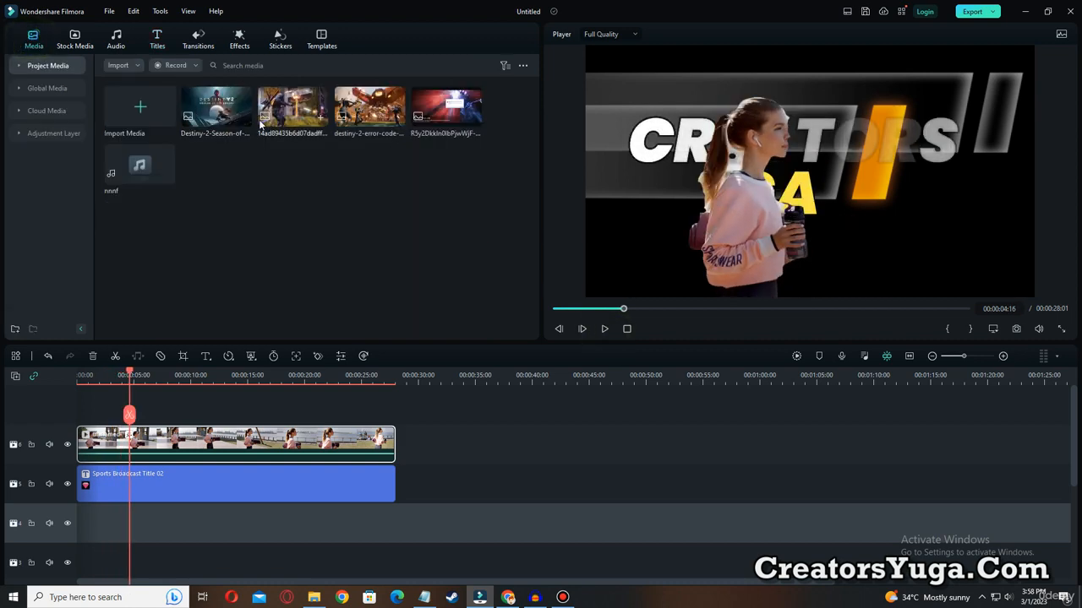
pyautogui.click(74, 39)
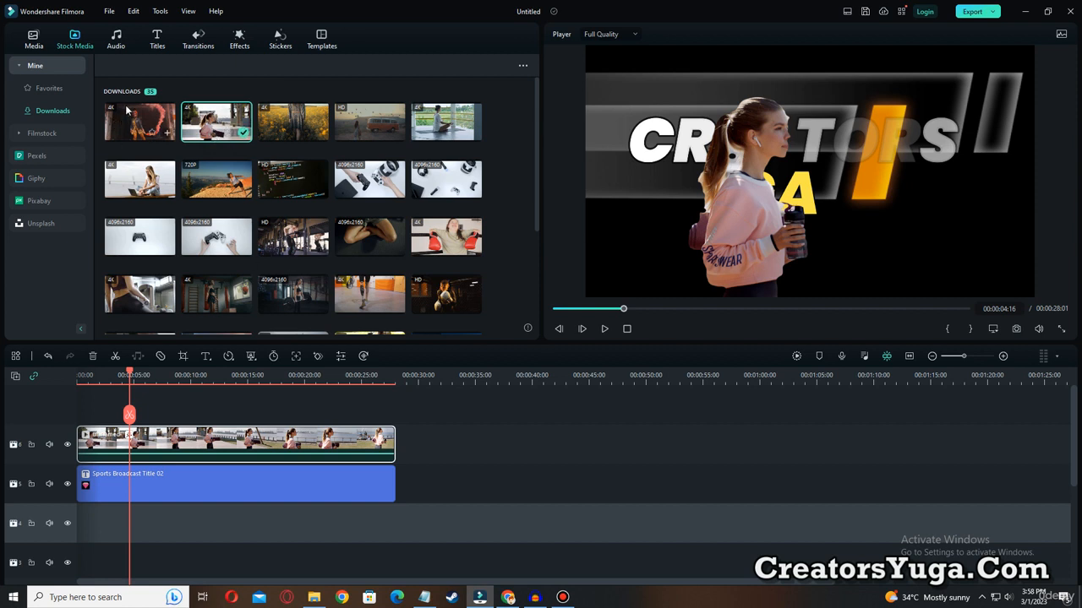
pyautogui.hotkey('ctrl', 'alt', 'd')
pyautogui.moveTo(92, 511)
pyautogui.mouseDown()
pyautogui.moveTo(320, 546)
pyautogui.moveTo(502, 539)
pyautogui.mouseUp()
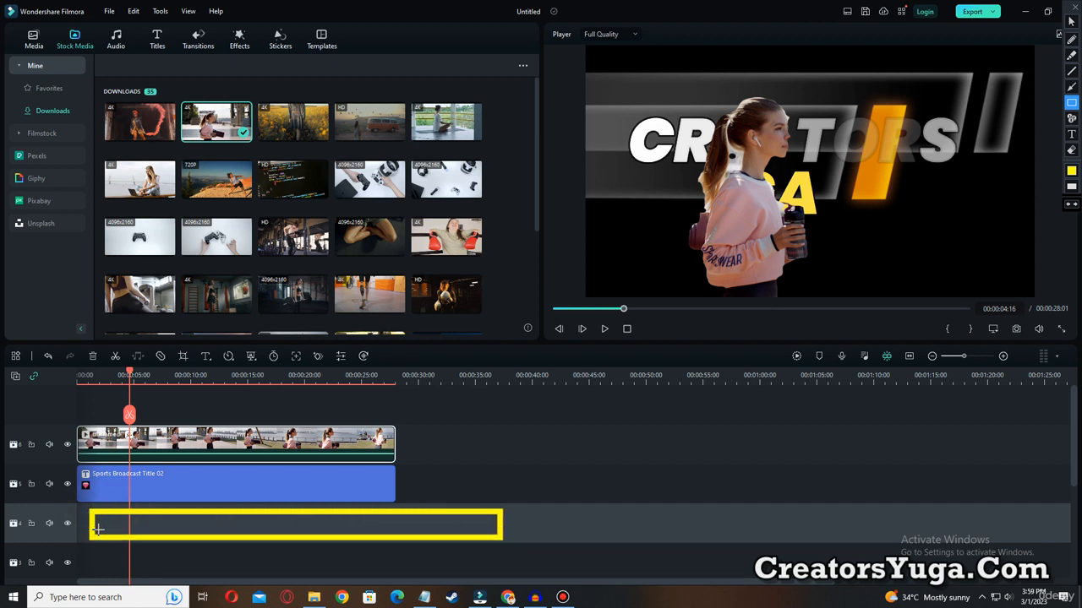
pyautogui.press('Escape')
pyautogui.moveTo(214, 133)
pyautogui.mouseDown()
pyautogui.moveTo(172, 393)
pyautogui.moveTo(121, 495)
pyautogui.moveTo(93, 513)
pyautogui.mouseUp()
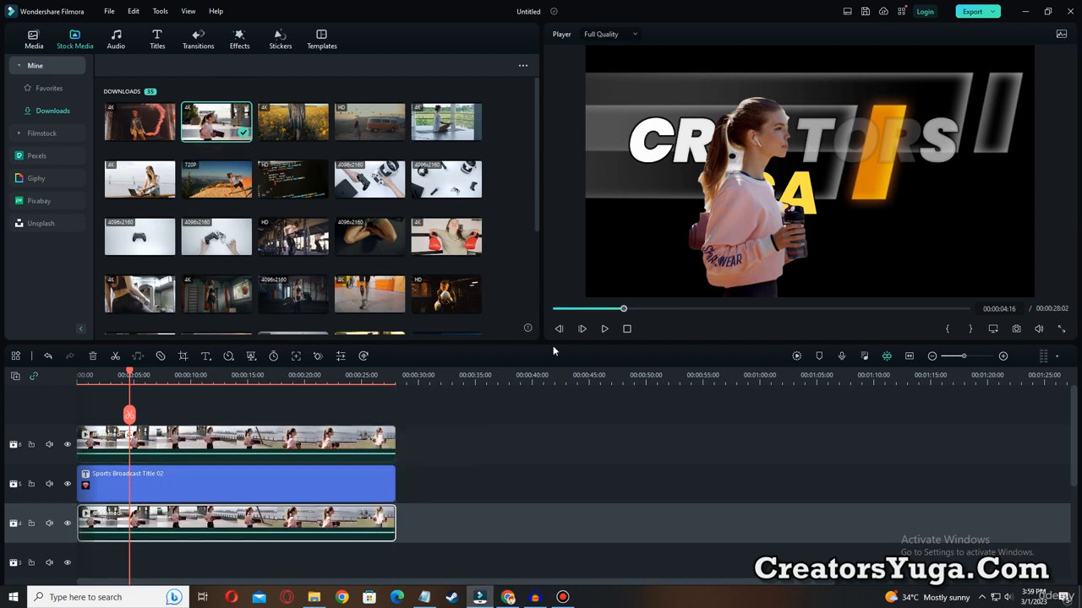
# Play the three-layer composite from the start and check how the title sits between the woman and her background.
pyautogui.moveTo(599, 309); pyautogui.dragTo(544, 308)
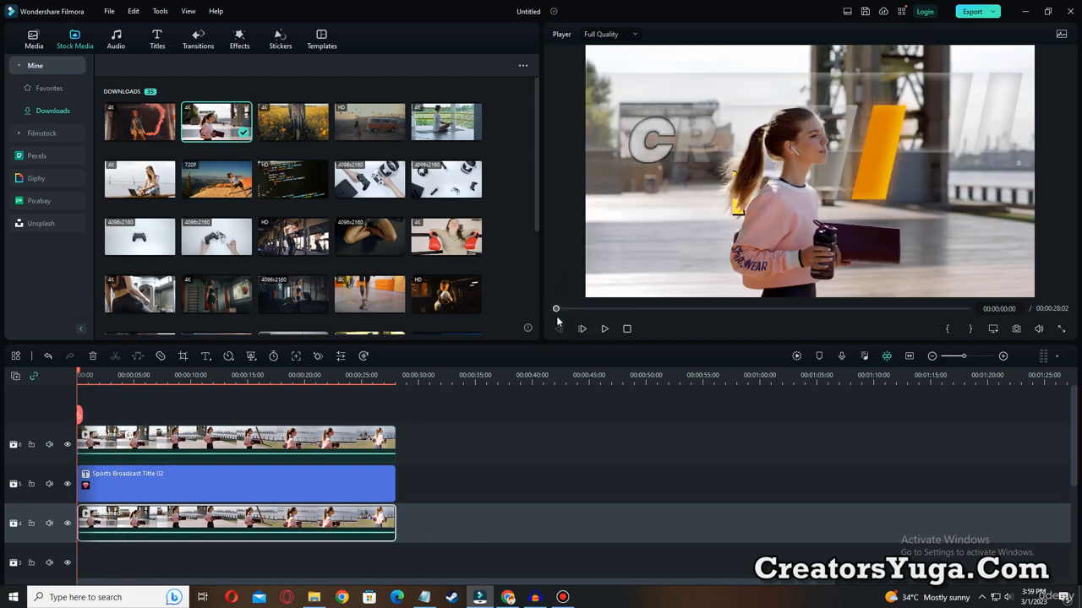
pyautogui.click(602, 329)
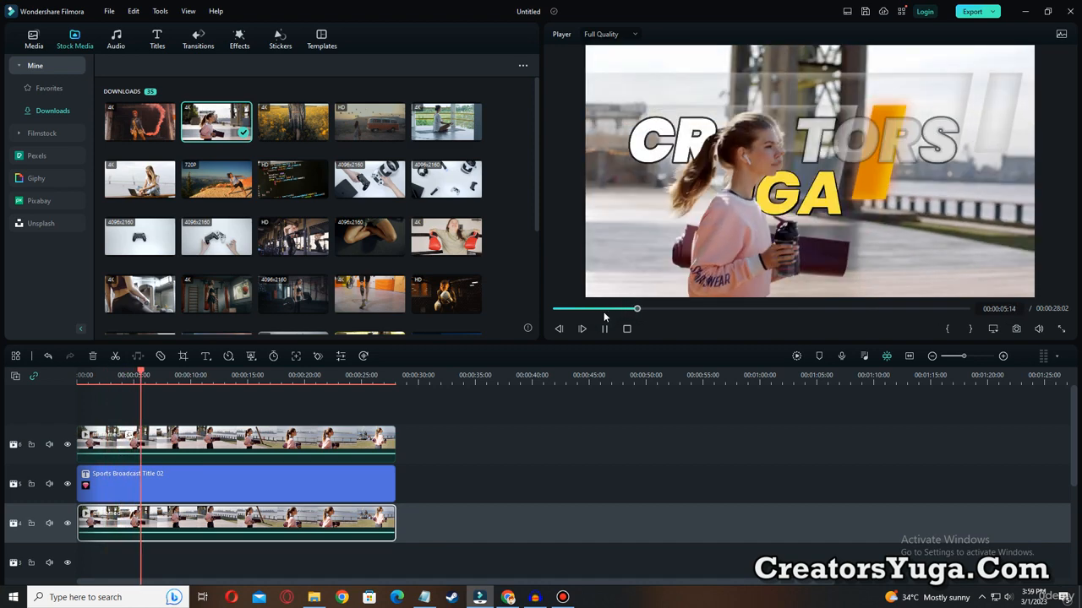
pyautogui.click(608, 329)
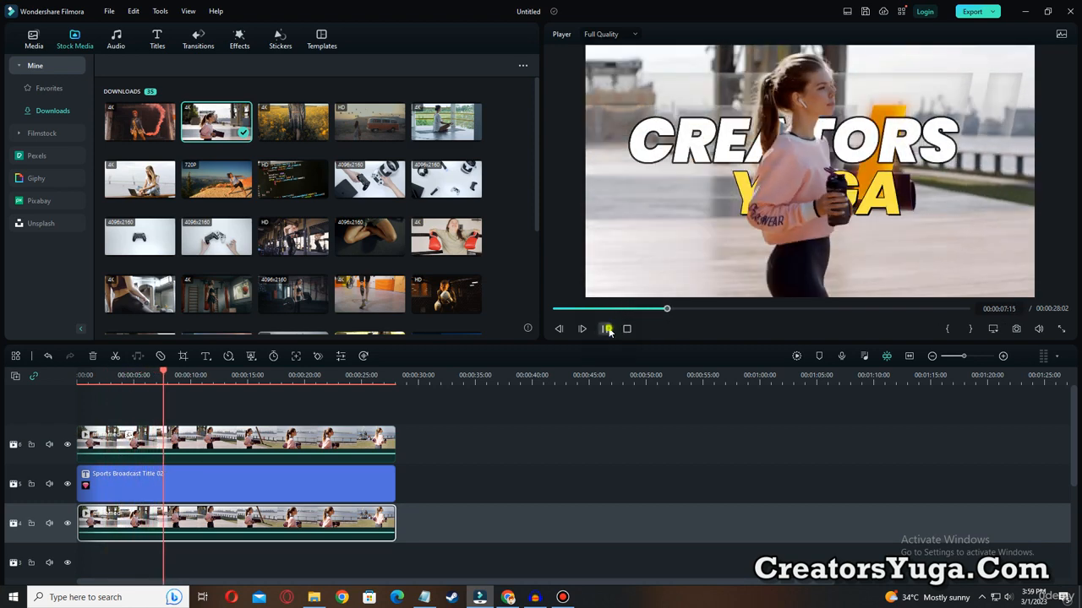
pyautogui.press('space')
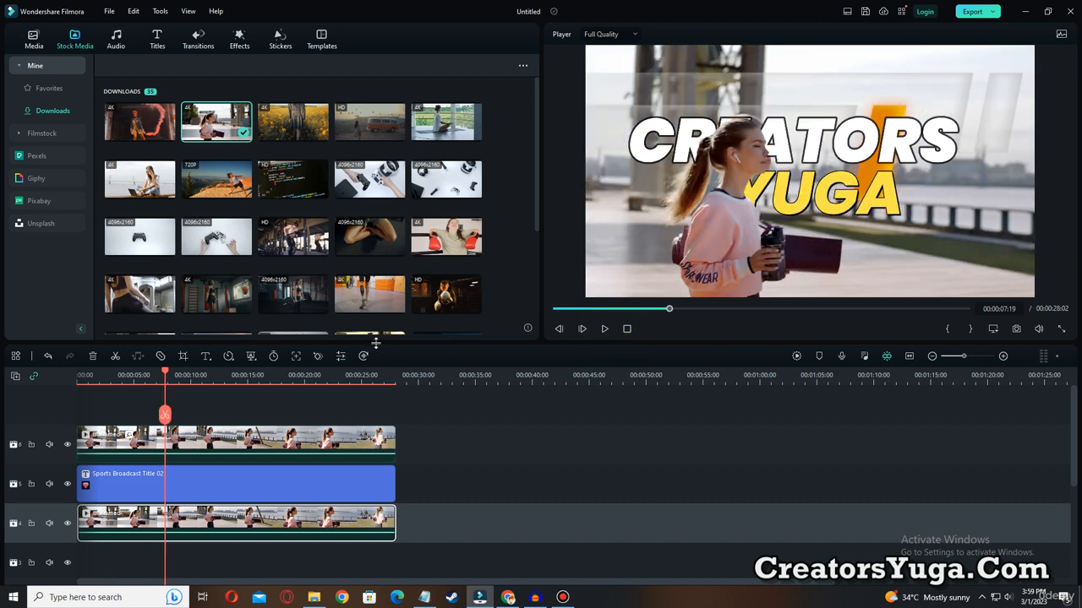
pyautogui.click(597, 309)
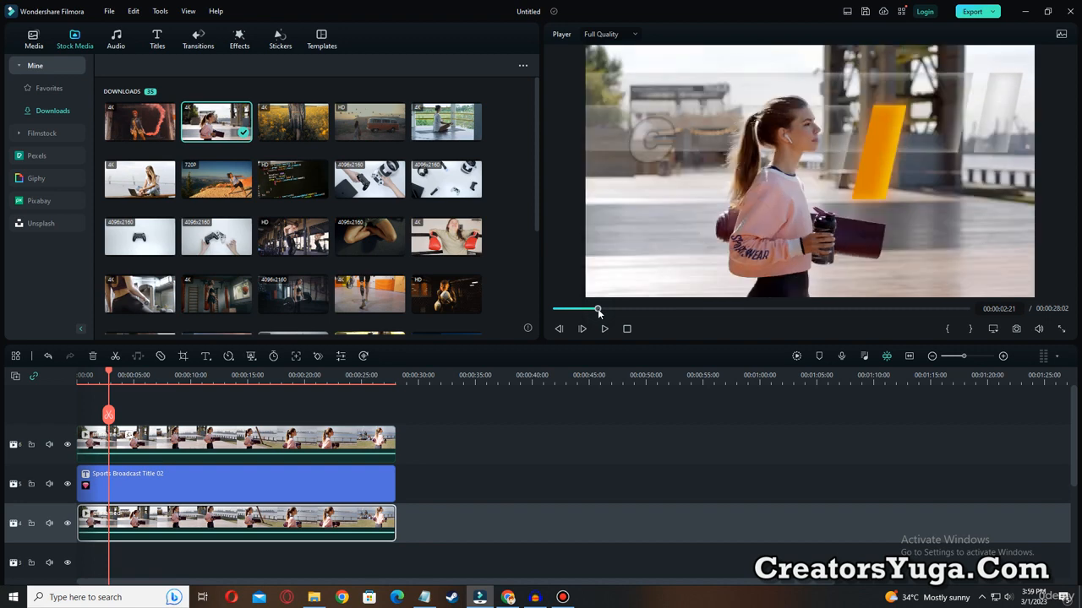
# Render the timeline preview for smooth playback and play the rendered composite from the start.
pyautogui.moveTo(598, 313); pyautogui.dragTo(559, 314)
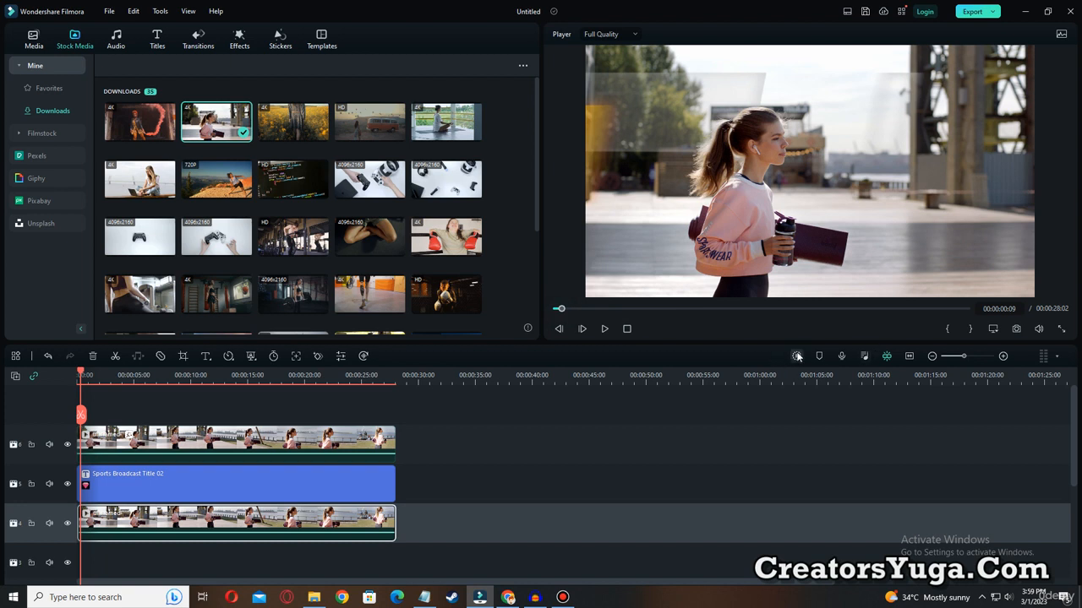
pyautogui.hotkey('ctrl', 'alt', 'd')
pyautogui.moveTo(784, 339); pyautogui.dragTo(798, 369)
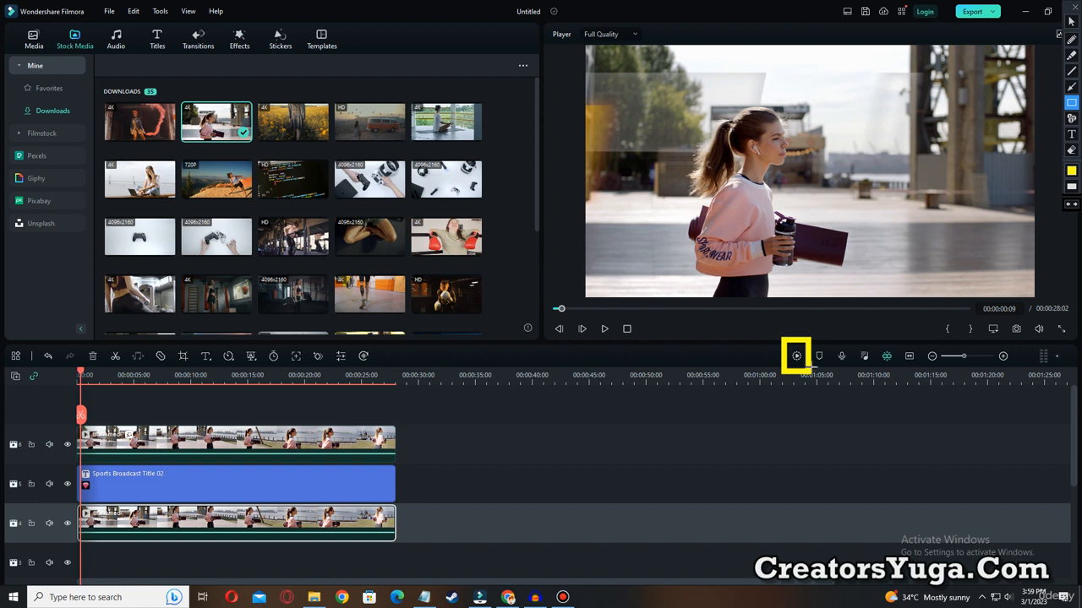
pyautogui.press('Escape')
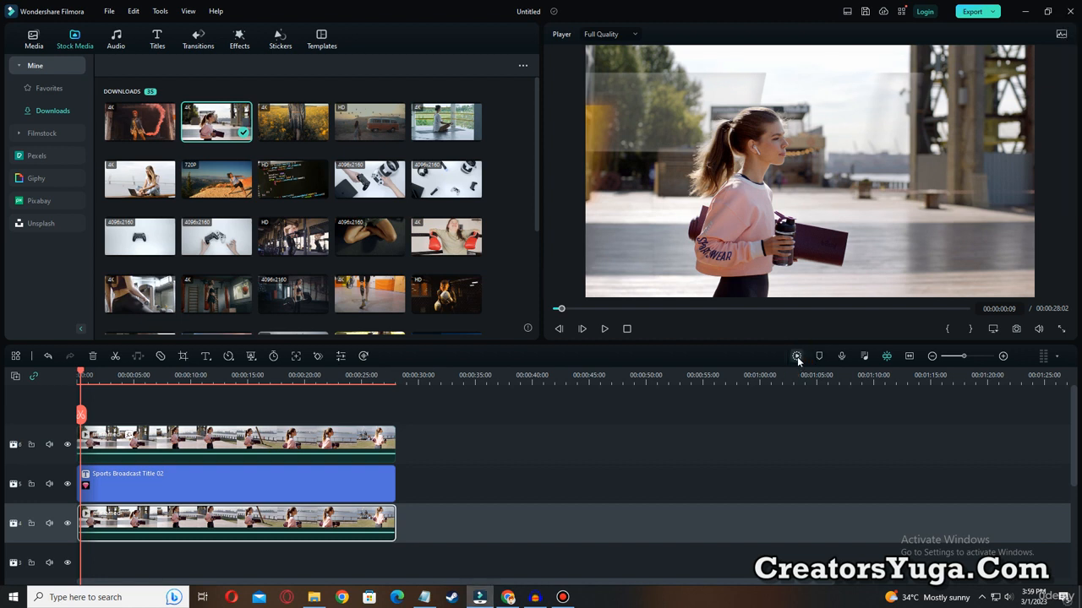
pyautogui.click(796, 356)
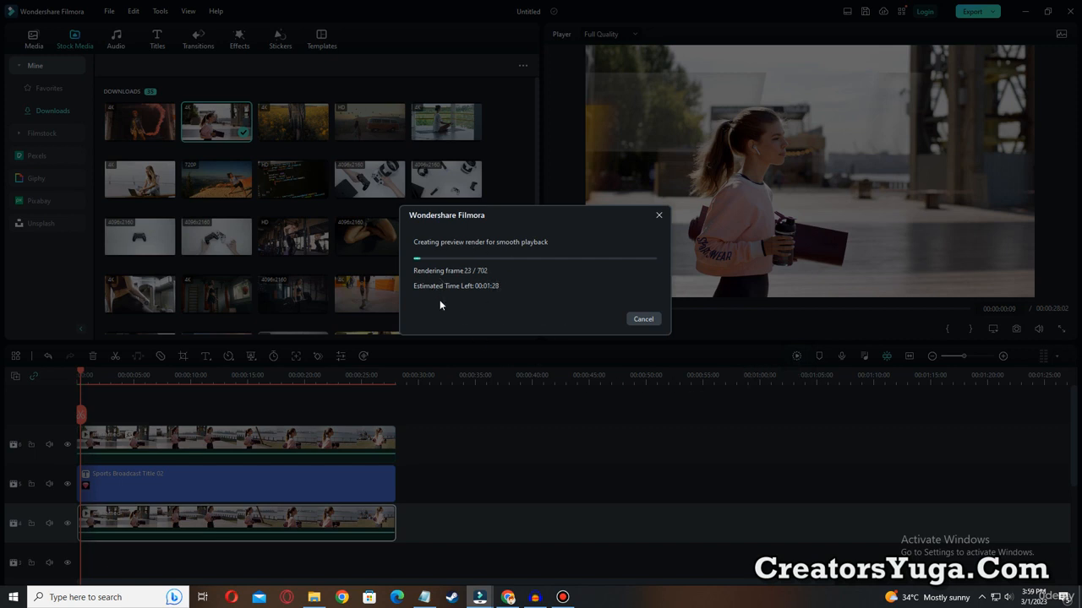
pyautogui.hotkey('ctrl', 'shift', 'd')
pyautogui.moveTo(405, 257)
pyautogui.mouseDown()
pyautogui.moveTo(427, 280)
pyautogui.moveTo(525, 307)
pyautogui.mouseUp()
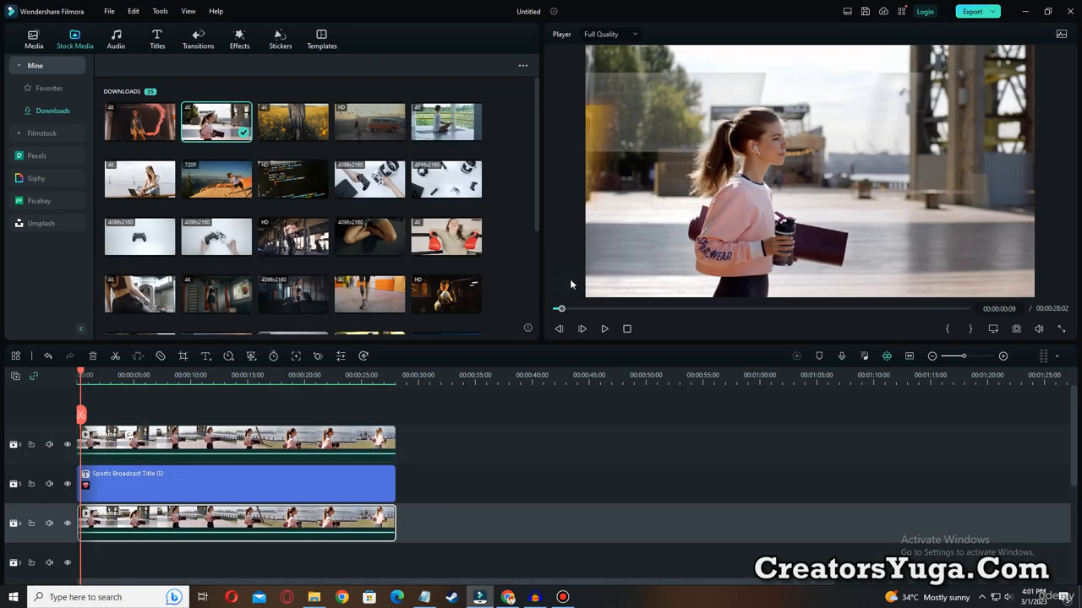
pyautogui.moveTo(561, 311); pyautogui.dragTo(556, 309)
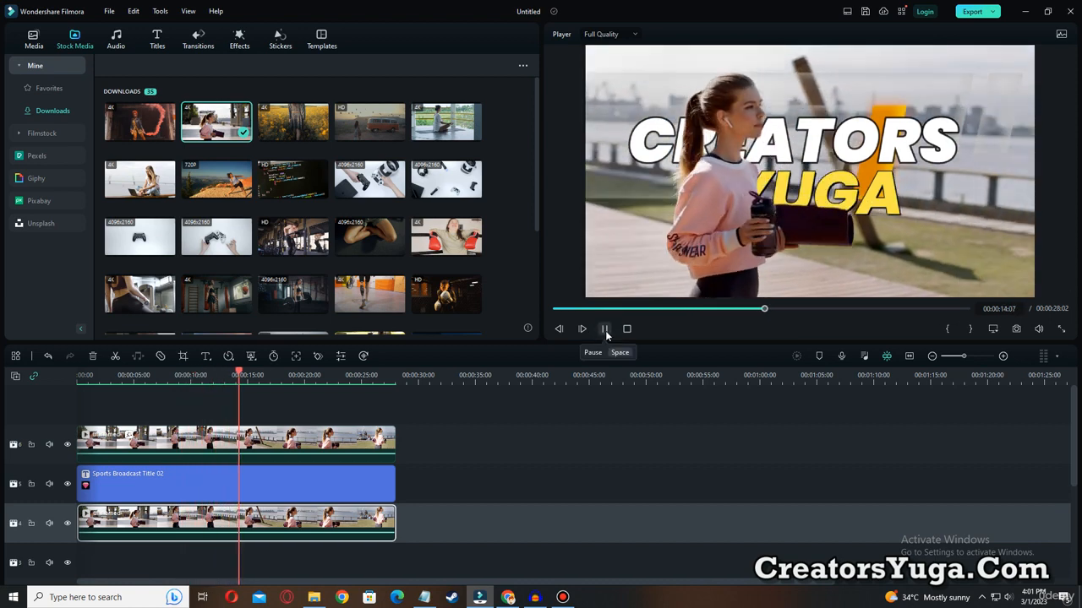
pyautogui.click(605, 331)
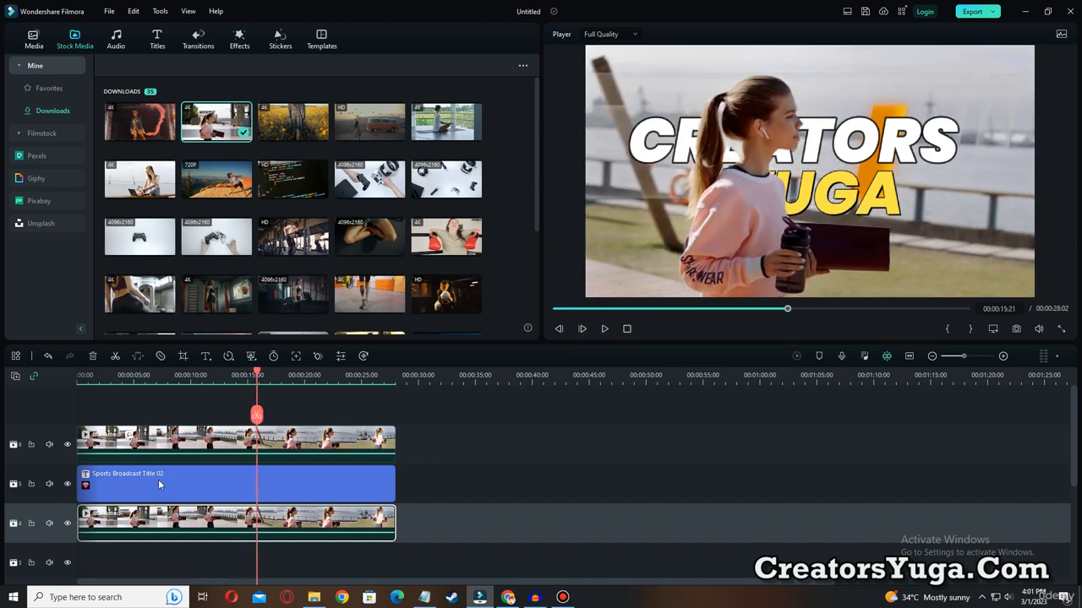
# Replace the Sports Broadcast title with Top 10 of The Year Pack Title 07 across the full clip length.
pyautogui.click(210, 493)
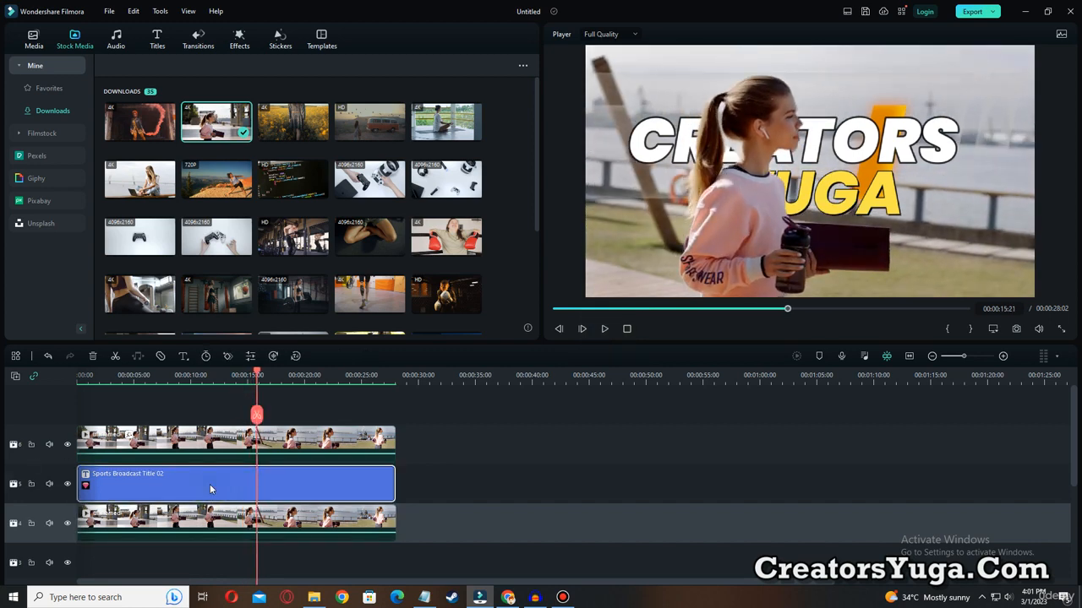
pyautogui.press('Delete')
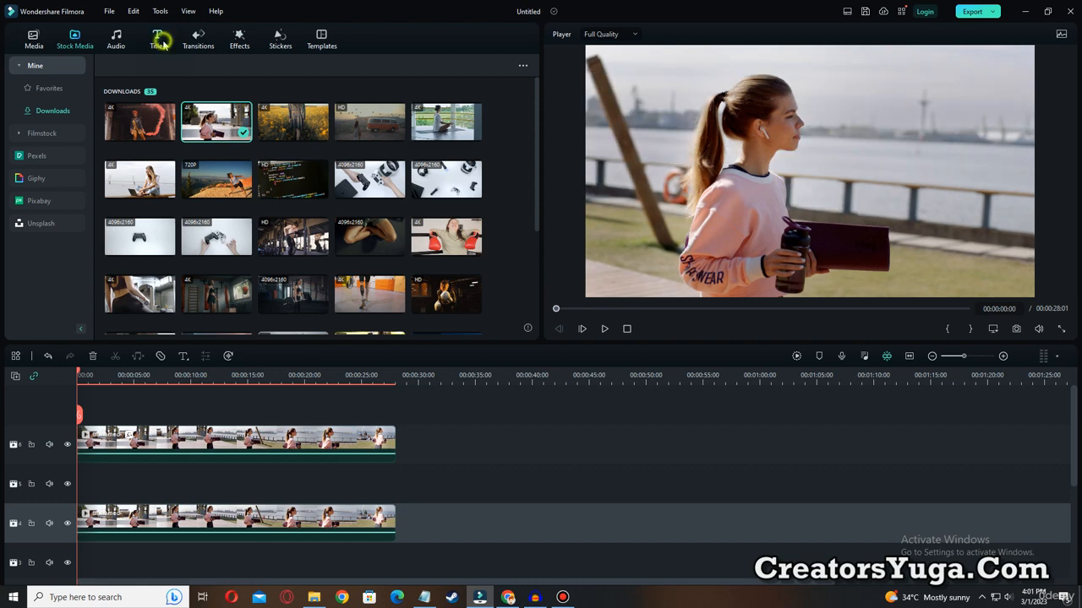
pyautogui.click(161, 40)
pyautogui.scroll(-3, 401, 267)
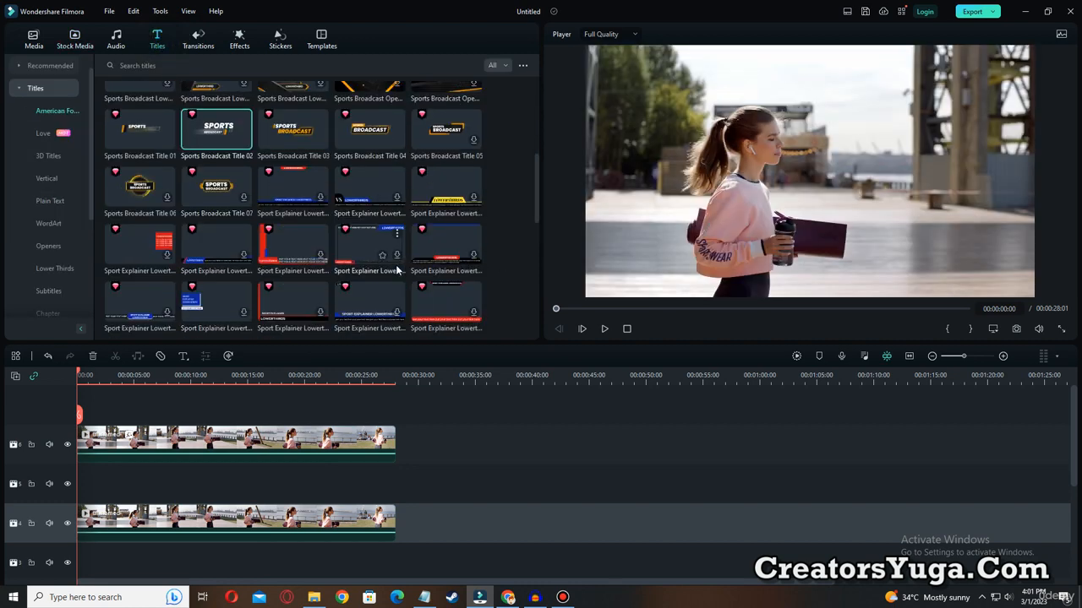
pyautogui.scroll(-5, 396, 269)
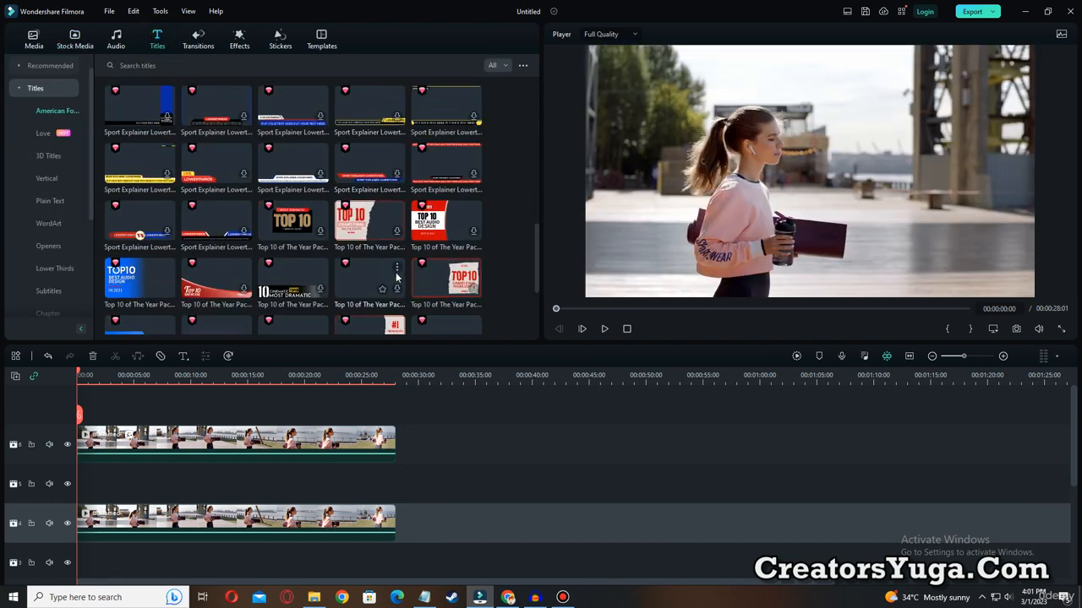
pyautogui.moveTo(133, 278); pyautogui.dragTo(394, 492)
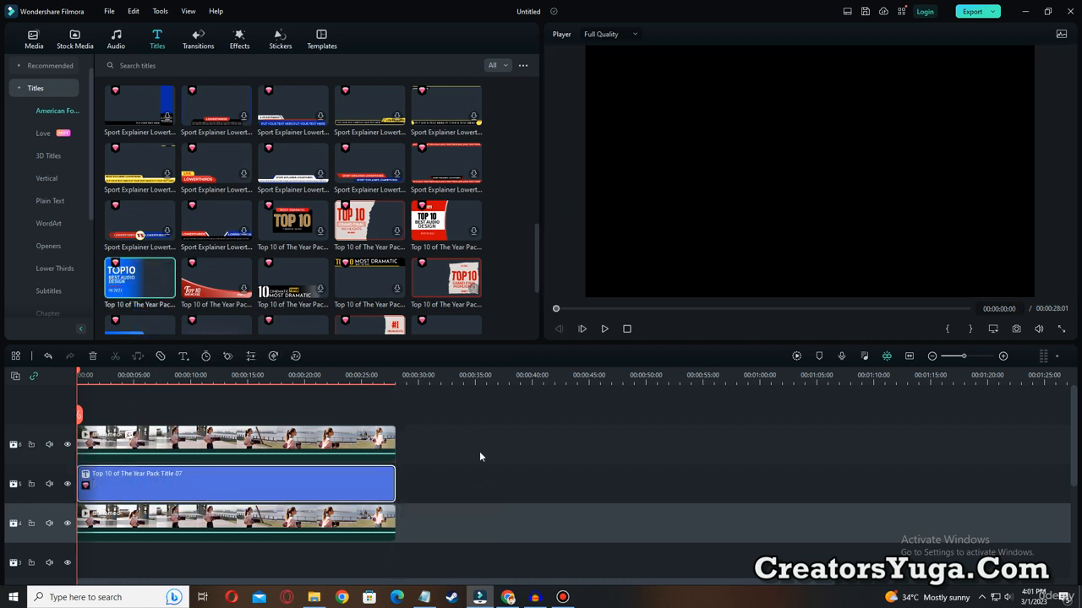
# Play the Top 10 title composite, render its preview, and replay it from near the start.
pyautogui.click(601, 330)
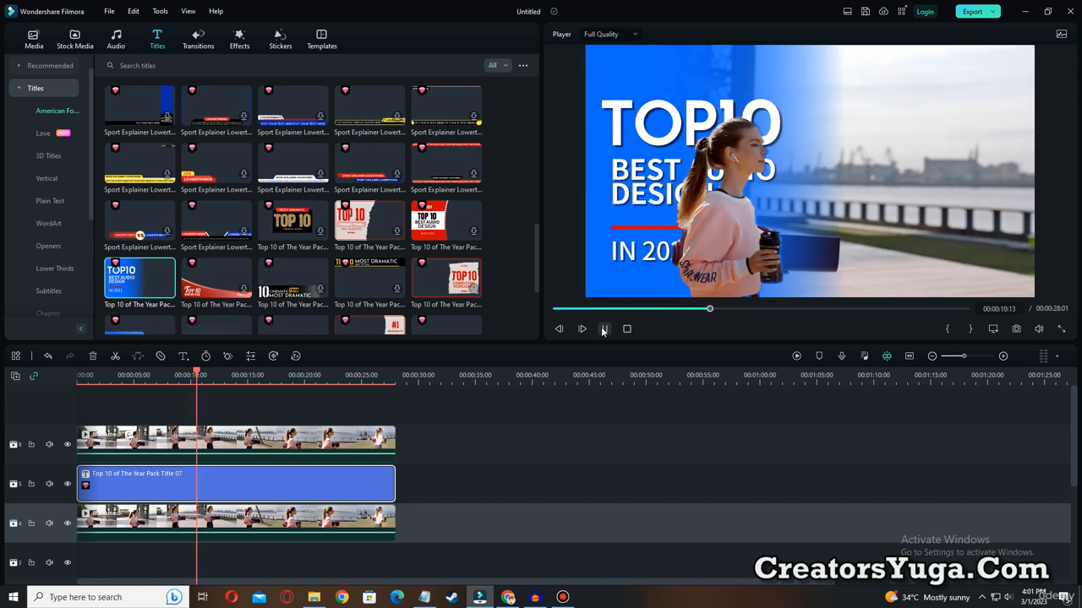
pyautogui.click(795, 357)
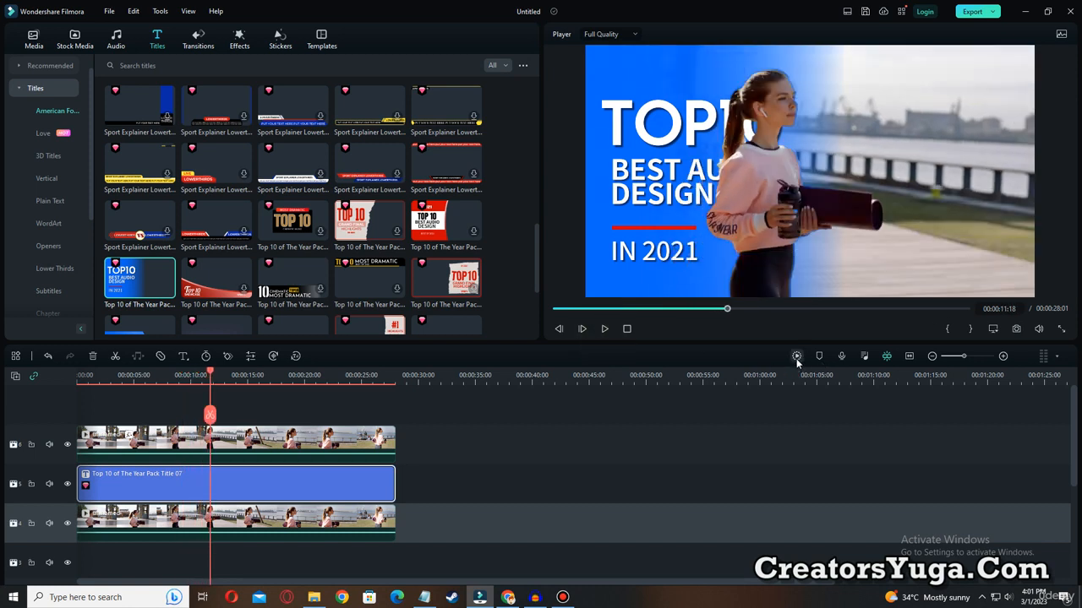
pyautogui.click(796, 357)
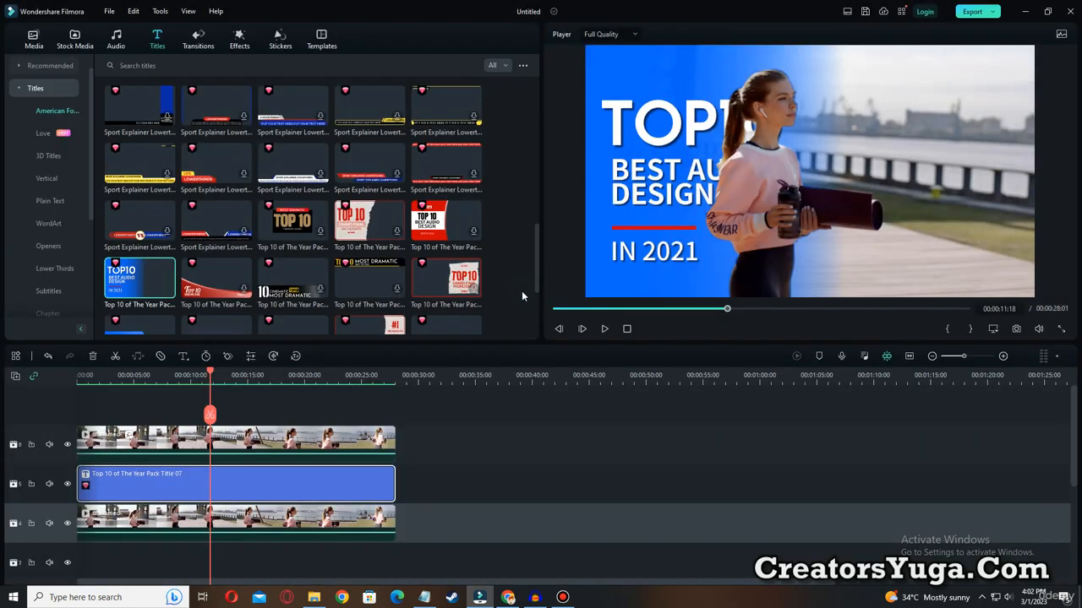
pyautogui.click(566, 308)
pyautogui.click(603, 329)
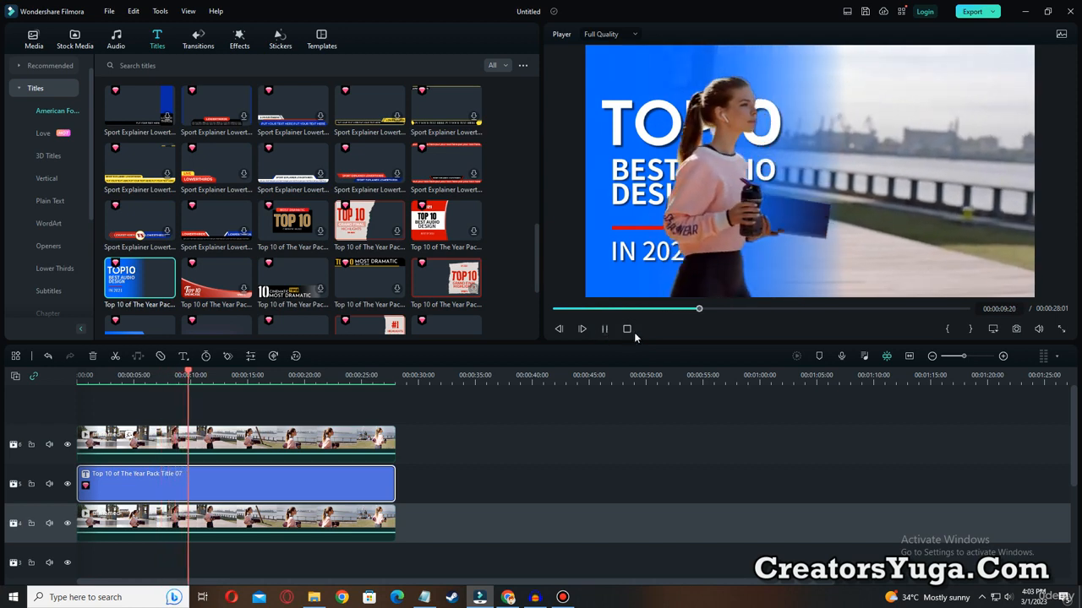
pyautogui.click(605, 330)
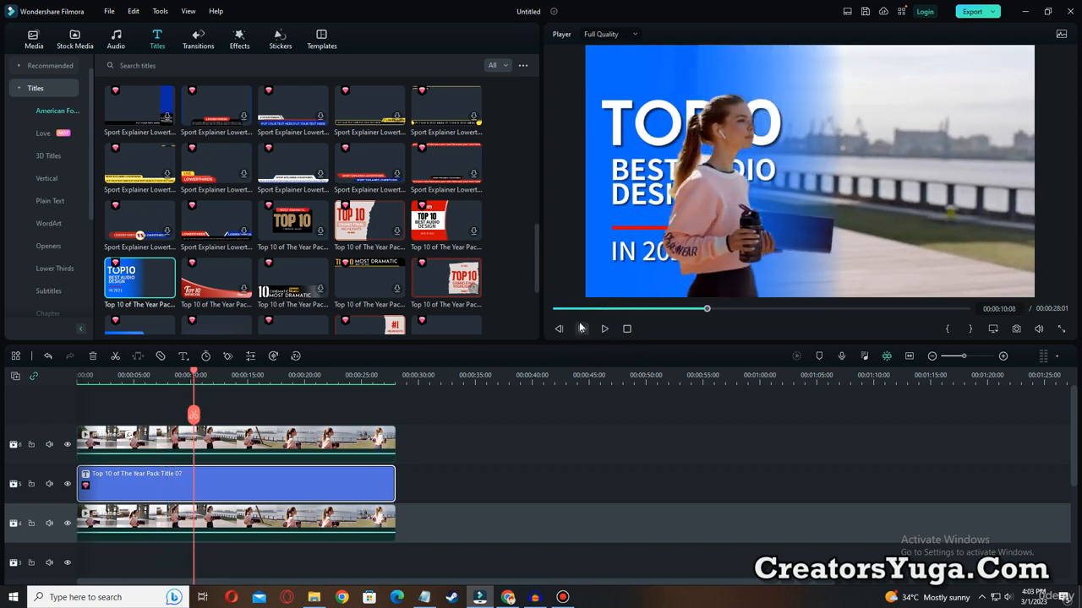
pyautogui.click(554, 309)
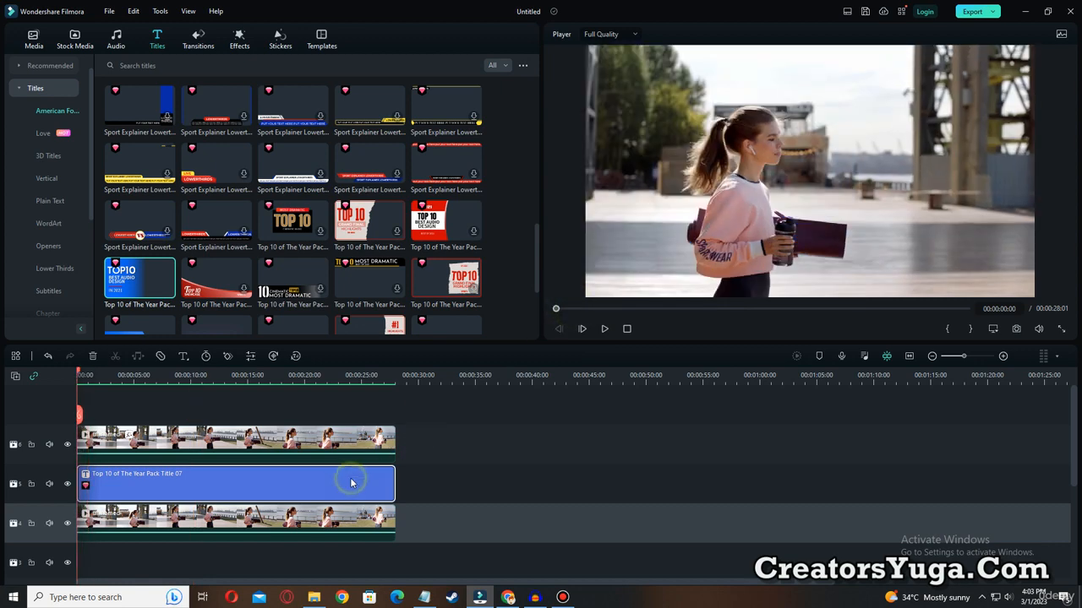
# Replace the Top 10 title with the trending Spanish Social Media subscribe sticker at 00:00:00 between the two clips.
pyautogui.press('Delete')
pyautogui.scroll(3, 273, 194)
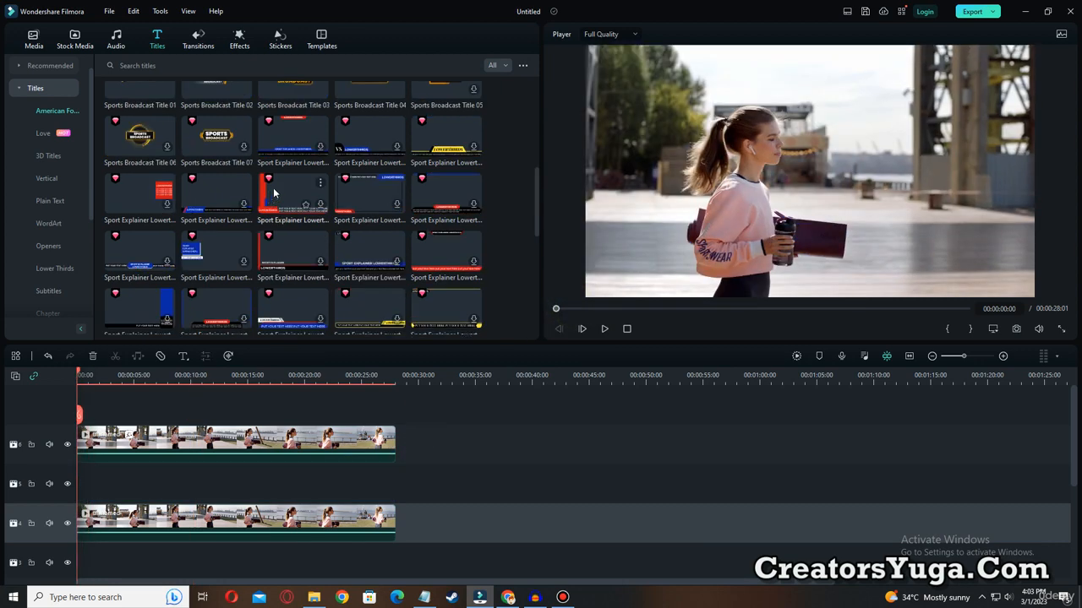
pyautogui.scroll(5, 294, 183)
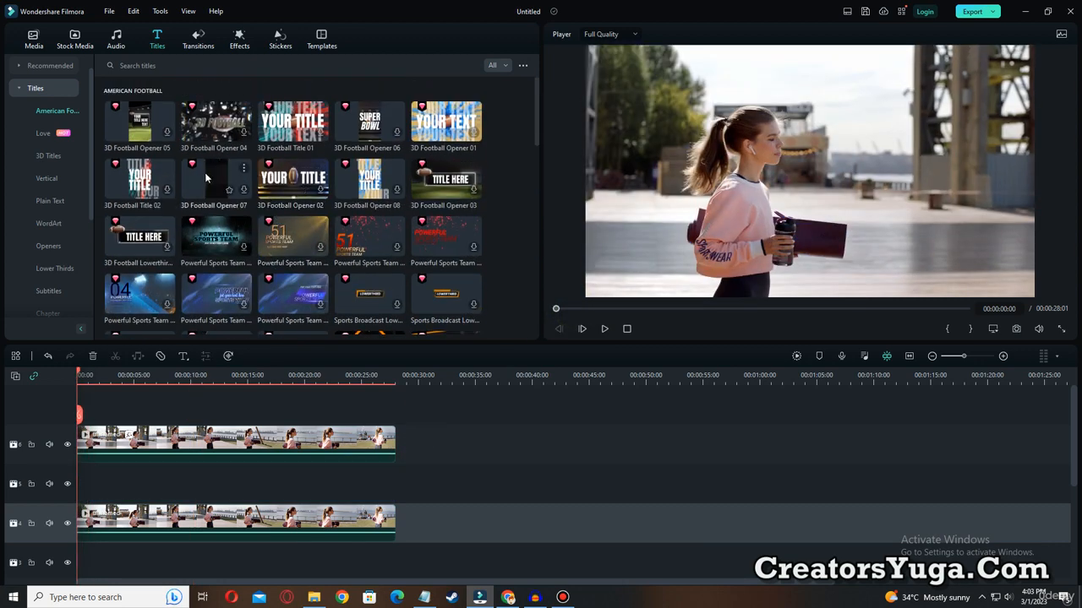
pyautogui.click(242, 38)
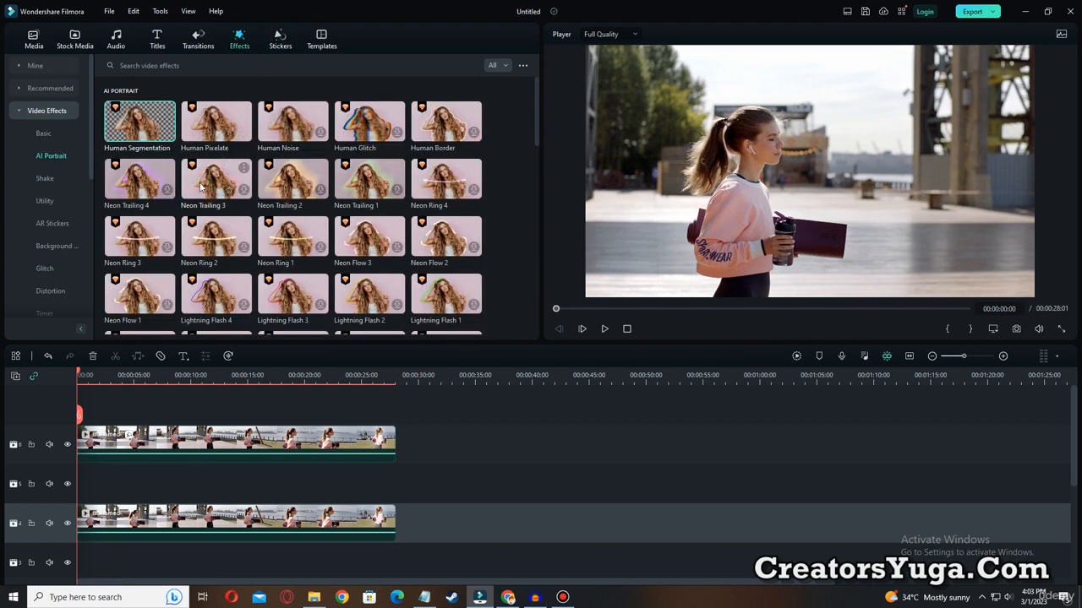
pyautogui.click(283, 41)
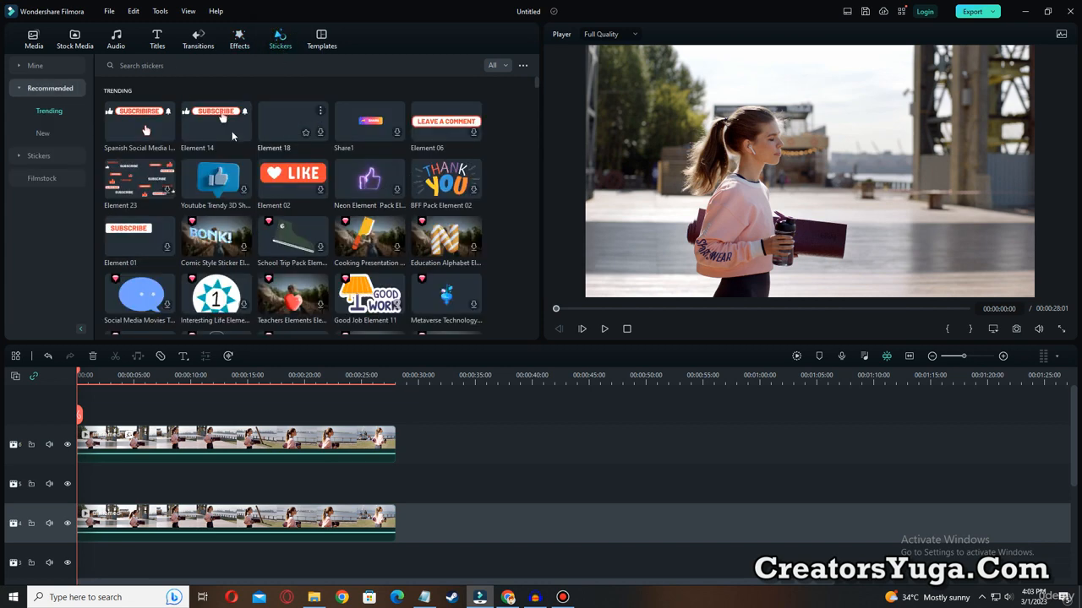
pyautogui.moveTo(144, 129); pyautogui.dragTo(147, 490)
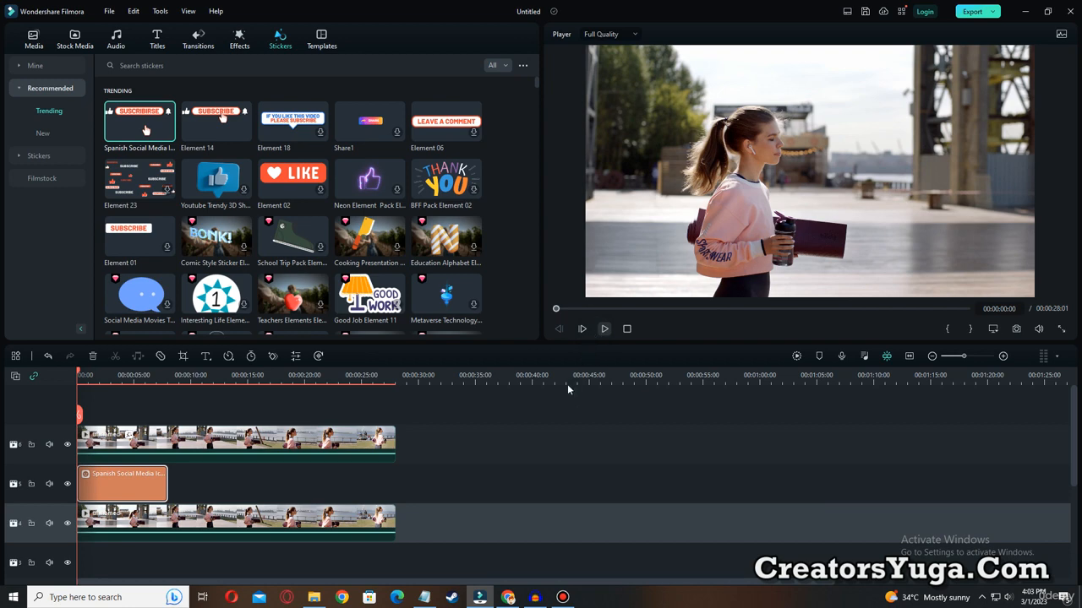
# Play the composite with the subscribe sticker behind the woman, pause at 00:00:03:12 to examine the overlap, and resume playback.
pyautogui.click(583, 327)
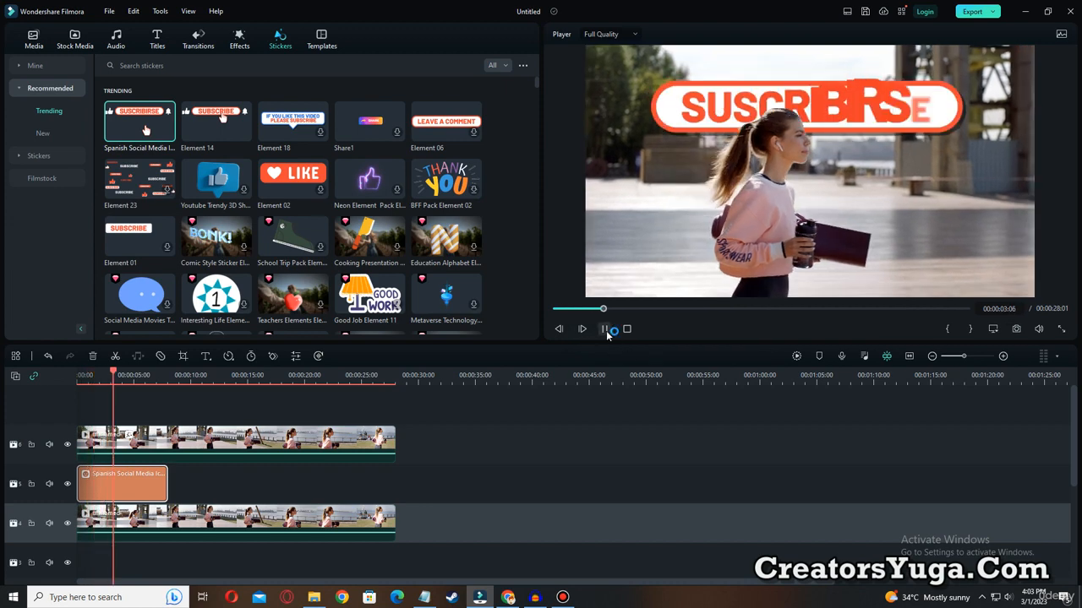
pyautogui.click(605, 330)
pyautogui.click(843, 123)
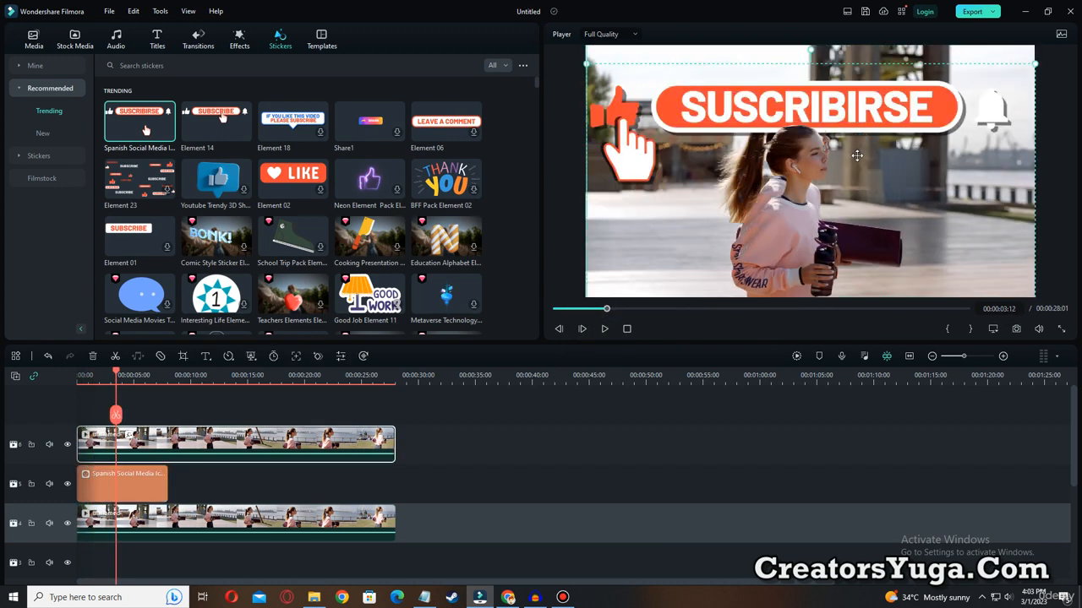
pyautogui.moveTo(858, 110); pyautogui.dragTo(837, 110)
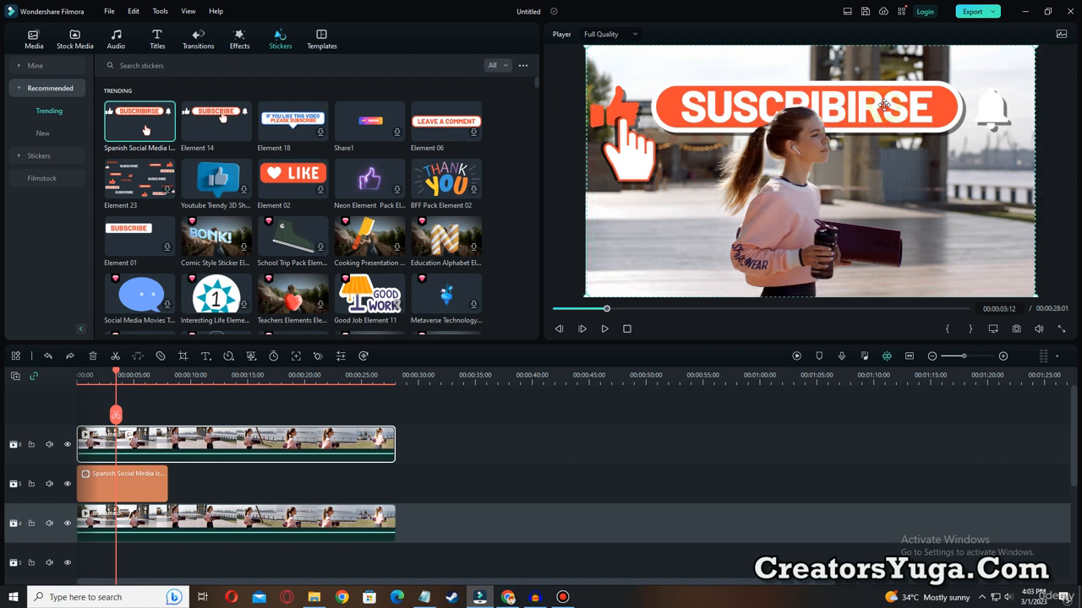
pyautogui.click(601, 329)
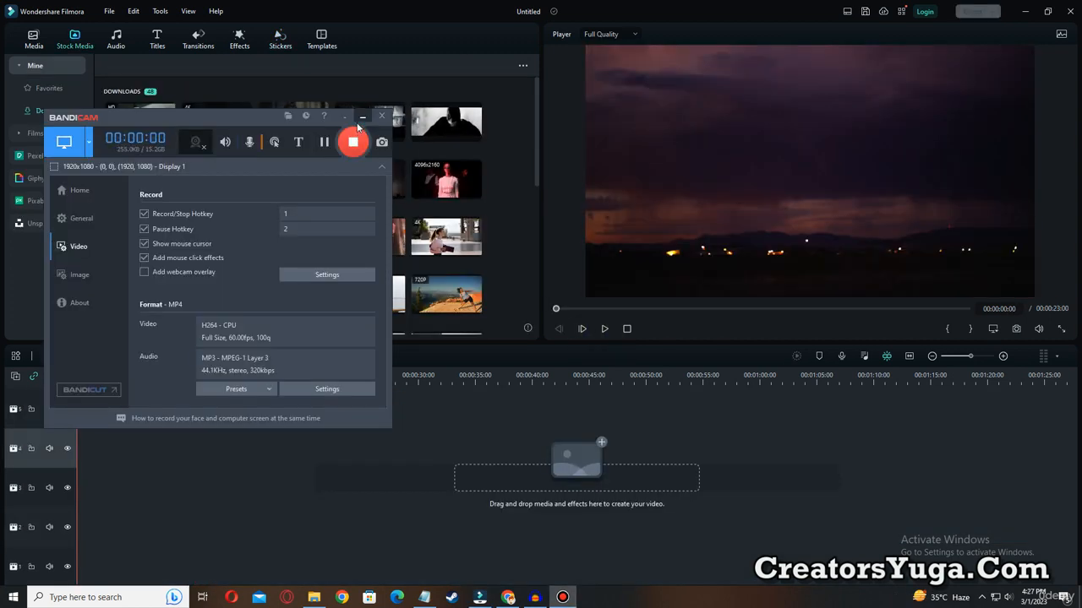
# Place the downloaded purple lightning clip on track 3 and the skull-painted man's clip above it on track 4, both starting at 00:00:00.
pyautogui.click(361, 117)
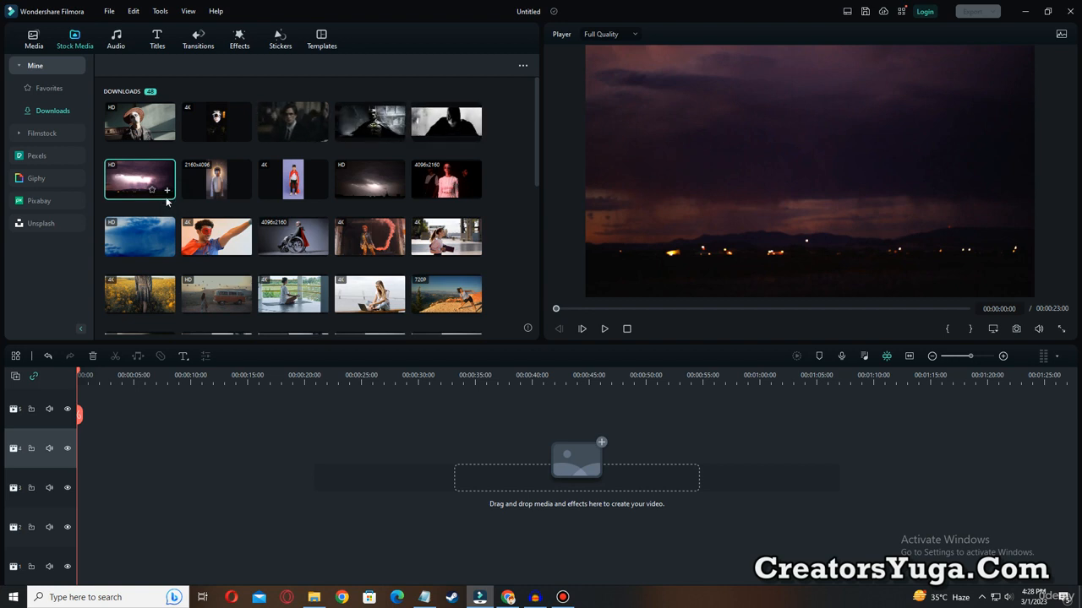
pyautogui.moveTo(166, 200); pyautogui.dragTo(82, 496)
pyautogui.moveTo(558, 309); pyautogui.dragTo(584, 310)
pyautogui.moveTo(611, 315); pyautogui.dragTo(528, 319)
pyautogui.moveTo(137, 124); pyautogui.dragTo(77, 437)
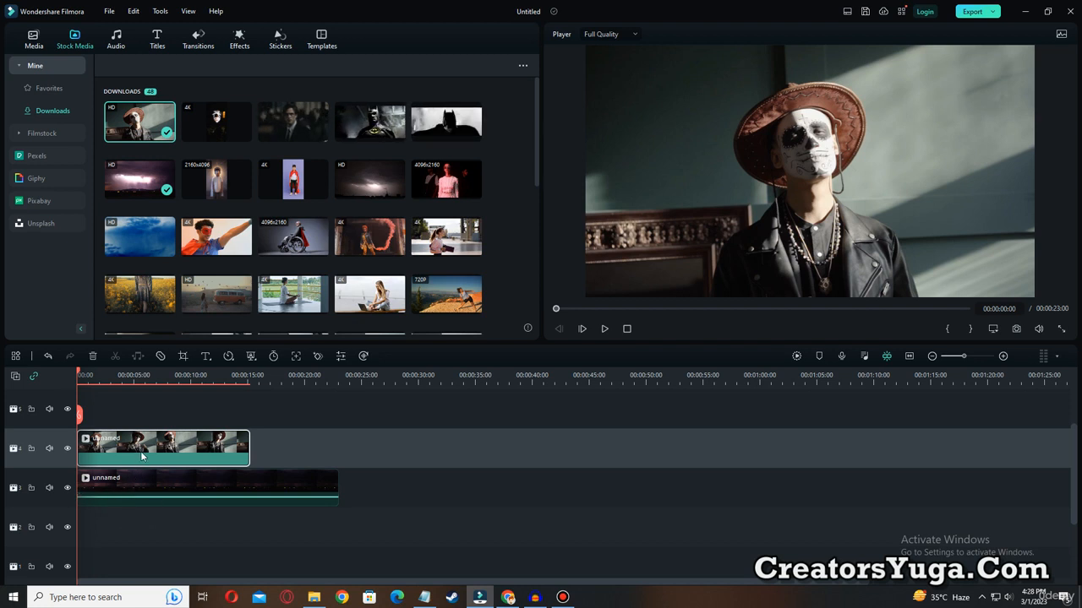
# Apply the AI Portrait Human Segmentation effect to the skull-painted man's clip and play the composite from the start.
pyautogui.click(239, 42)
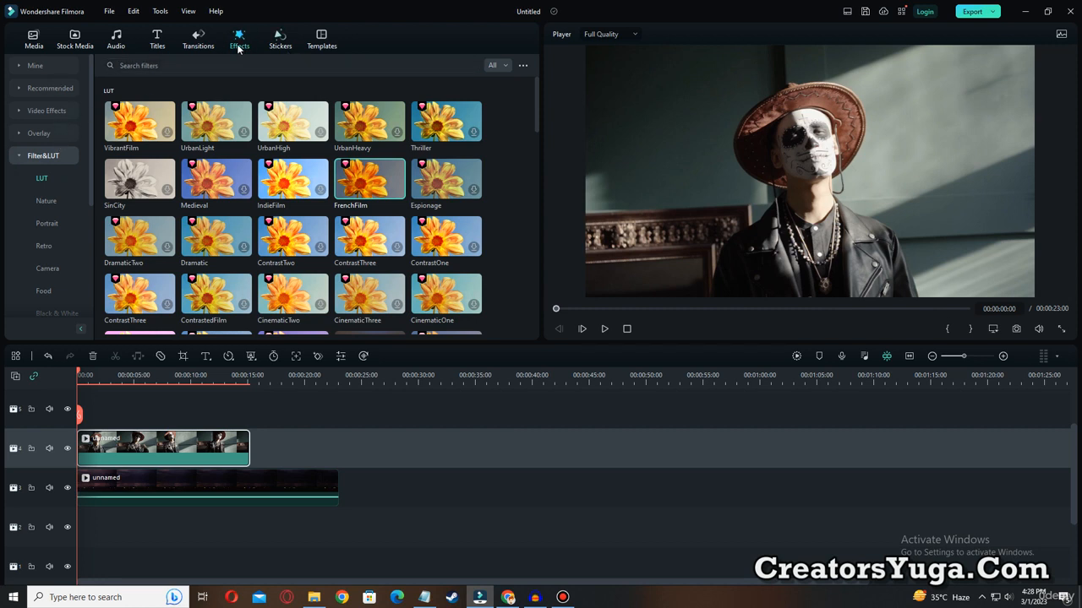
pyautogui.click(54, 113)
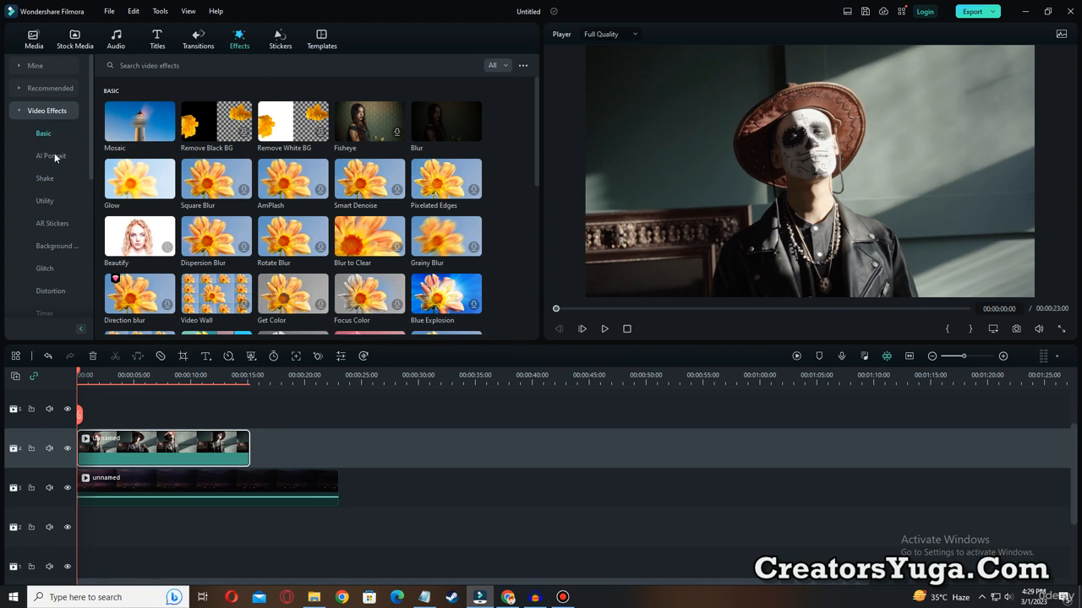
pyautogui.click(54, 156)
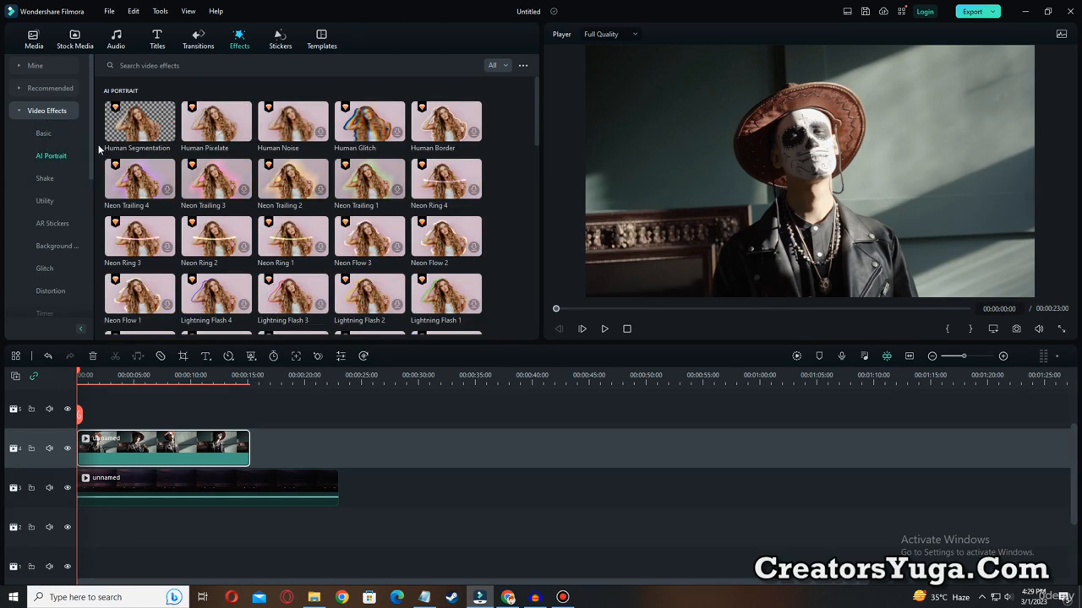
pyautogui.hotkey('ctrl', 'alt', 'd')
pyautogui.moveTo(96, 94); pyautogui.dragTo(178, 151)
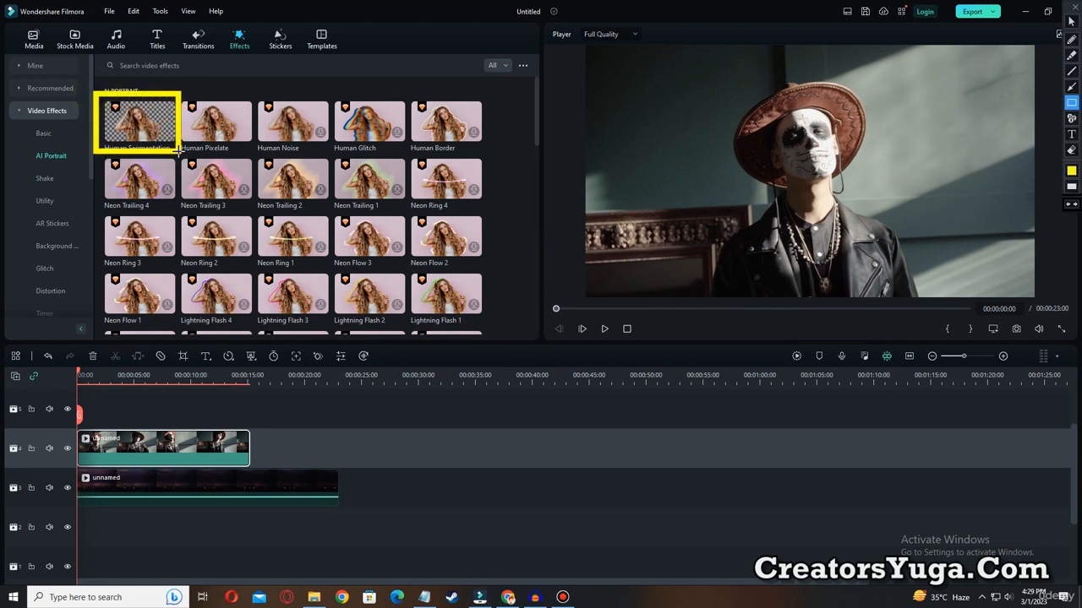
pyautogui.hotkey('ctrl', 'alt', 'd')
pyautogui.moveTo(142, 123); pyautogui.dragTo(116, 444)
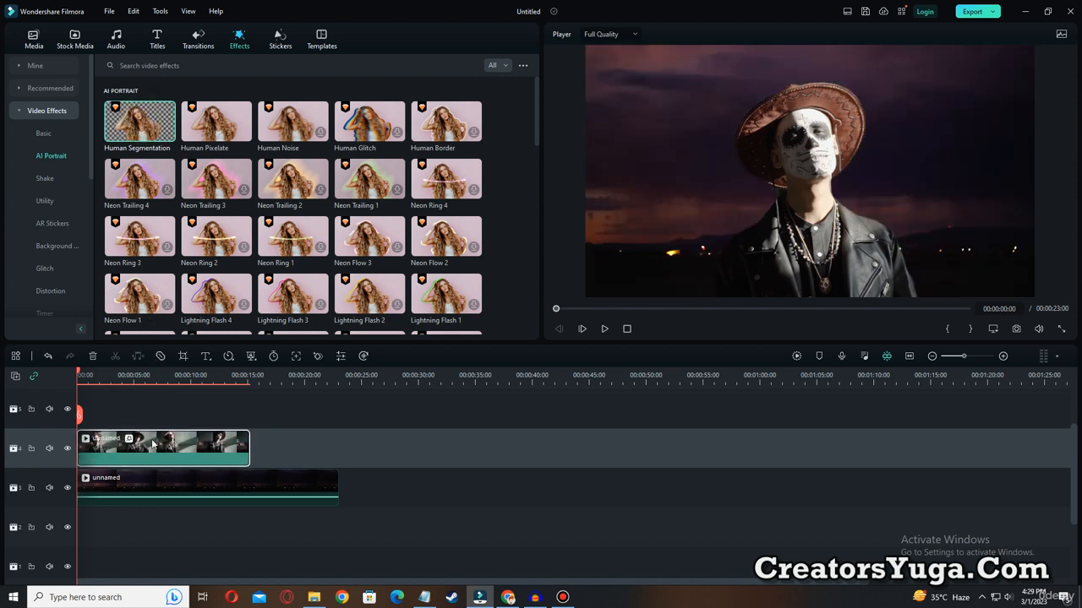
pyautogui.click(604, 329)
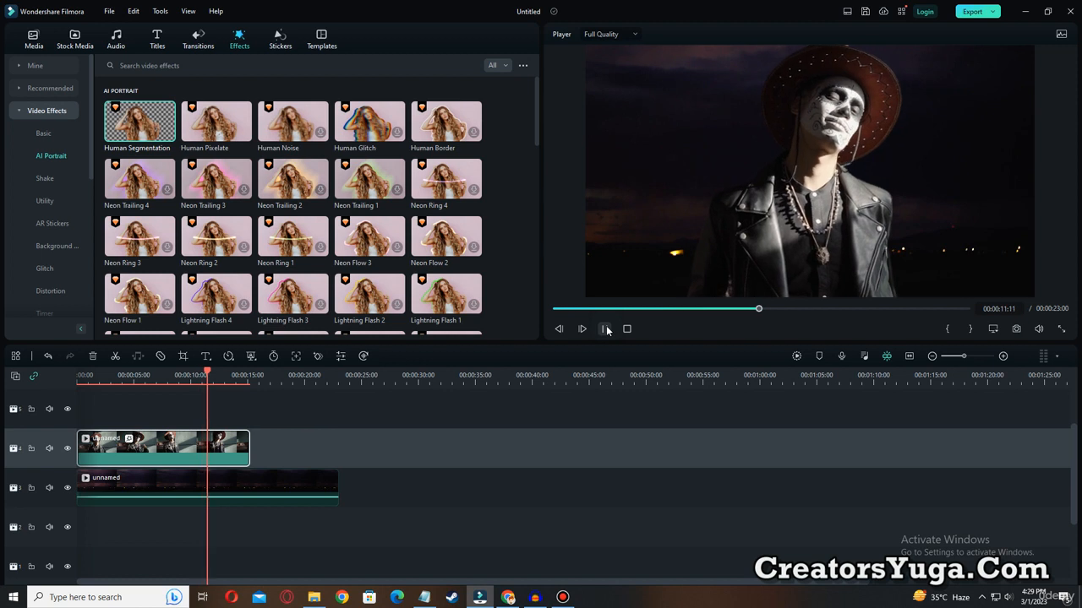
pyautogui.click(605, 328)
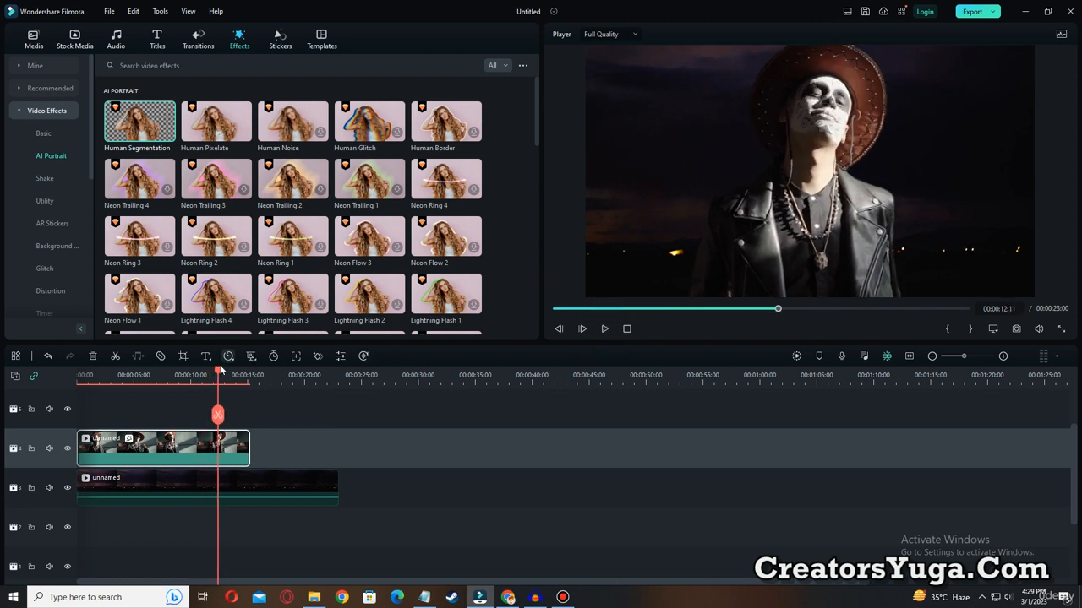
# Split the lightning clip at the end of the man's clip, delete the remainder, and return the playhead to the start.
pyautogui.moveTo(218, 373); pyautogui.dragTo(247, 380)
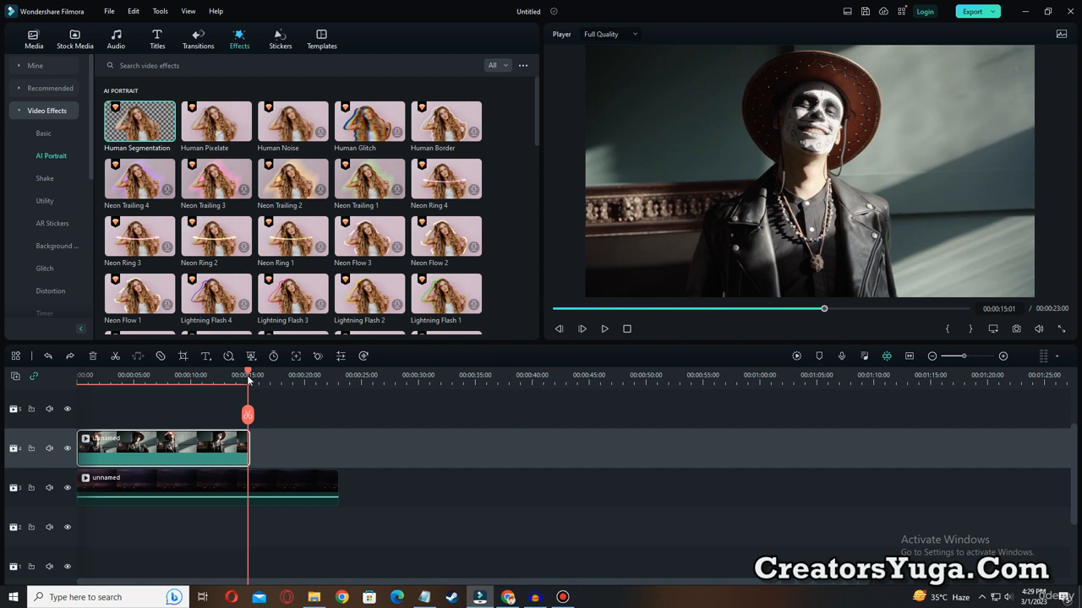
pyautogui.moveTo(248, 373); pyautogui.dragTo(250, 372)
pyautogui.click(249, 415)
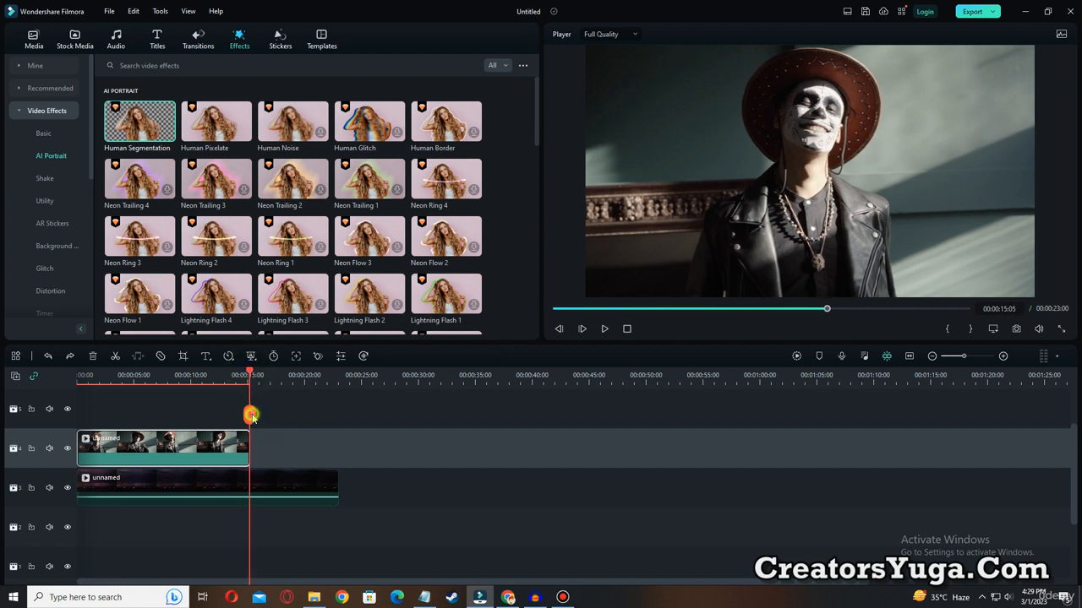
pyautogui.click(273, 485)
pyautogui.click(250, 415)
pyautogui.click(276, 484)
pyautogui.press('Delete')
pyautogui.moveTo(250, 377); pyautogui.dragTo(78, 376)
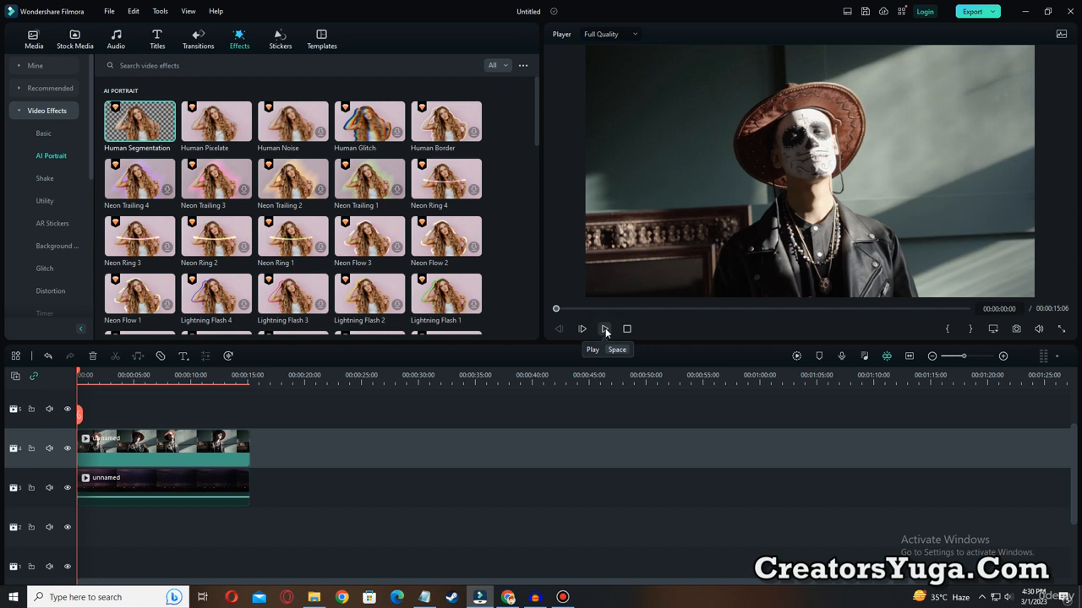
# Open the man's clip for editing and show the AI Tools in its video settings.
pyautogui.click(132, 436)
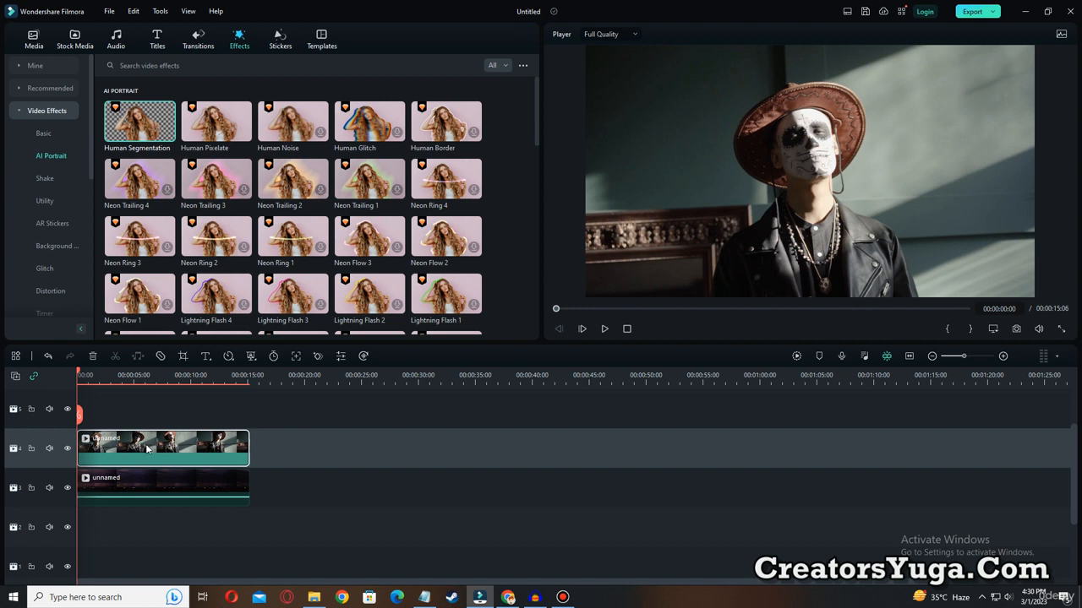
pyautogui.doubleClick(146, 448)
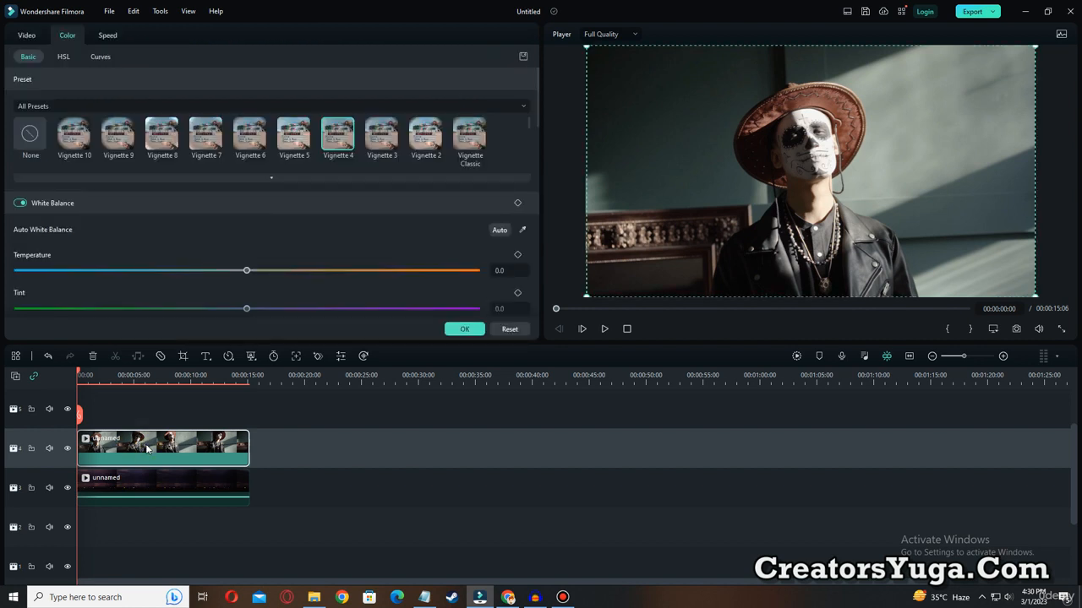
pyautogui.click(26, 35)
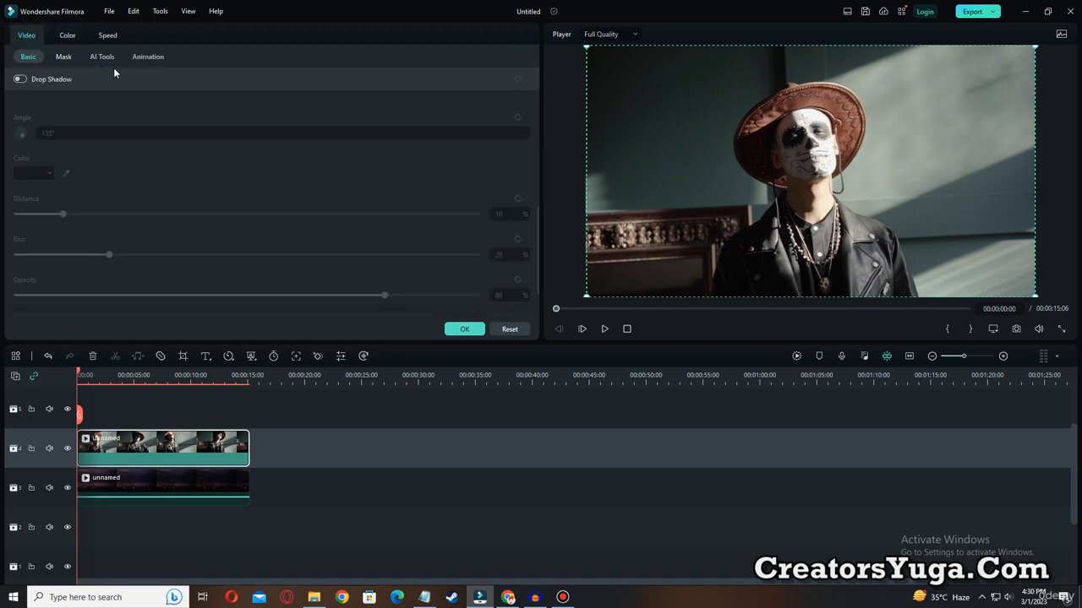
pyautogui.hotkey('ctrl', 'alt', 'd')
pyautogui.moveTo(83, 45); pyautogui.dragTo(121, 67)
pyautogui.moveTo(14, 26); pyautogui.dragTo(50, 49)
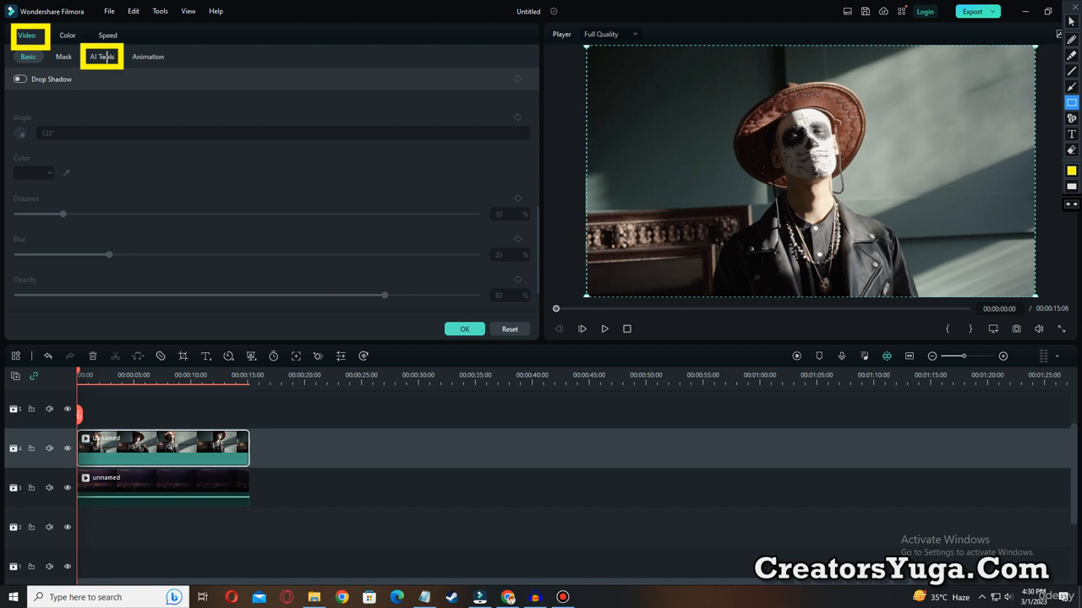
pyautogui.hotkey('ctrl', 'alt', 'd')
pyautogui.click(103, 58)
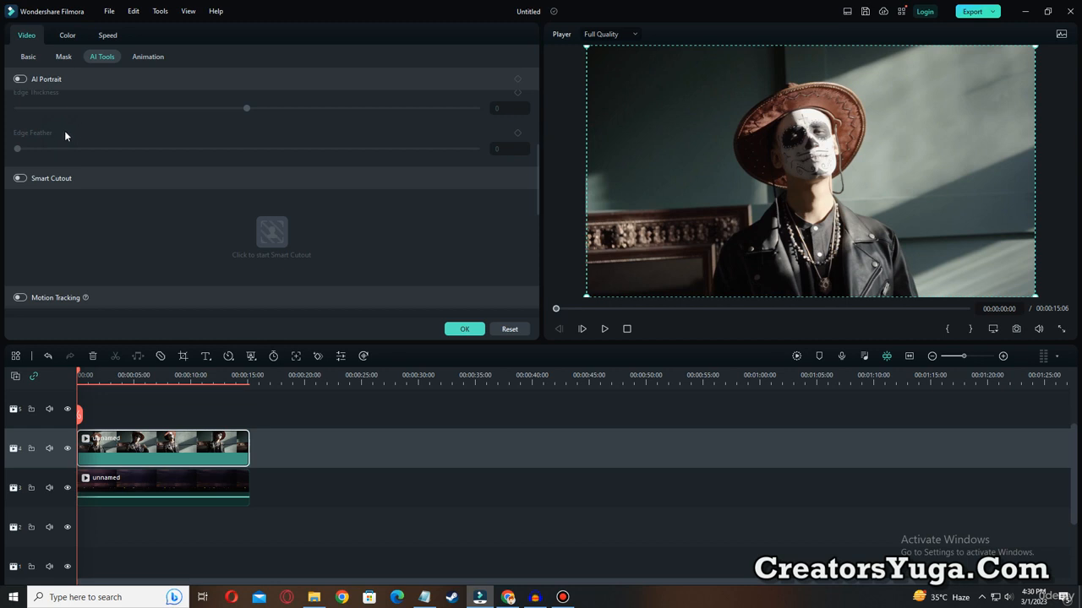
pyautogui.hotkey('ctrl', 'alt', 'd')
pyautogui.moveTo(3, 61)
pyautogui.mouseDown()
pyautogui.moveTo(44, 96)
pyautogui.moveTo(77, 94)
pyautogui.mouseUp()
pyautogui.moveTo(3, 166); pyautogui.dragTo(86, 195)
pyautogui.hotkey('ctrl', 'alt', 'd')
pyautogui.hotkey('ctrl', 'alt', 'd')
pyautogui.moveTo(3, 158)
pyautogui.mouseDown()
pyautogui.moveTo(45, 186)
pyautogui.moveTo(92, 195)
pyautogui.mouseUp()
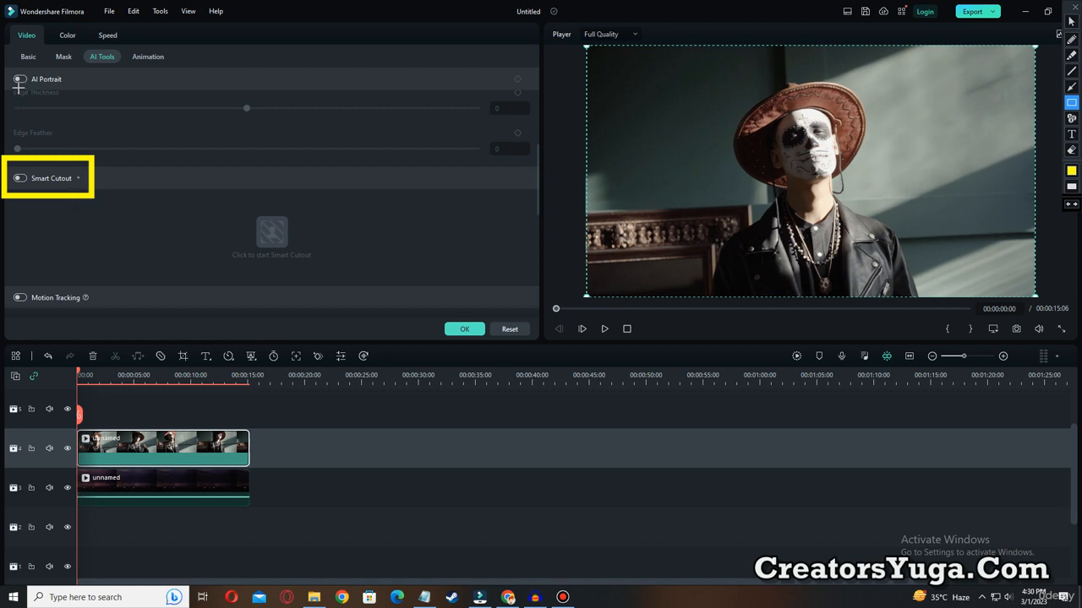
pyautogui.moveTo(4, 62); pyautogui.dragTo(35, 98)
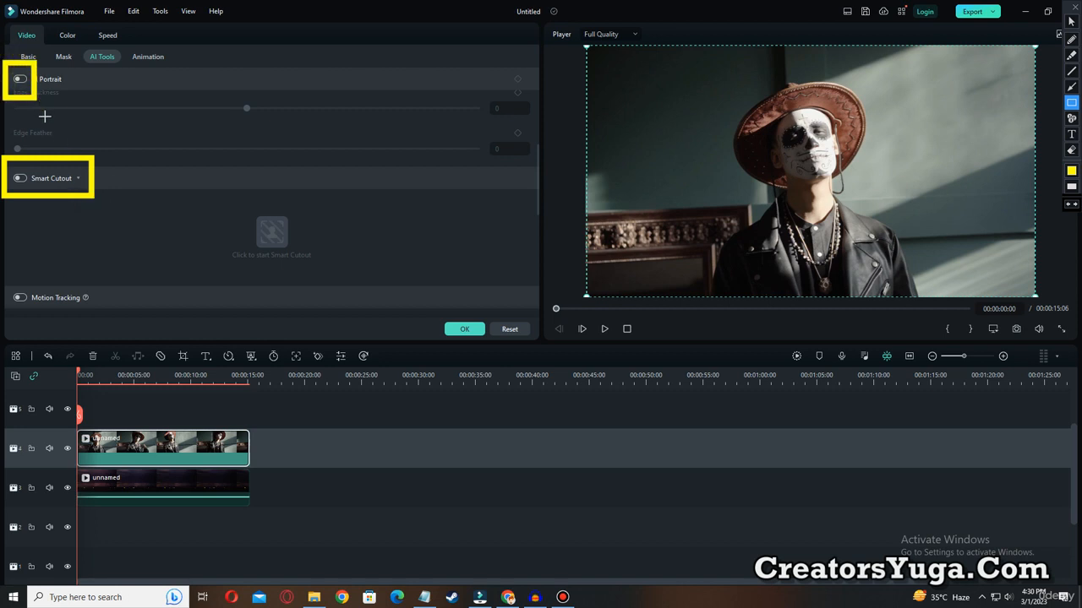
pyautogui.press('Escape')
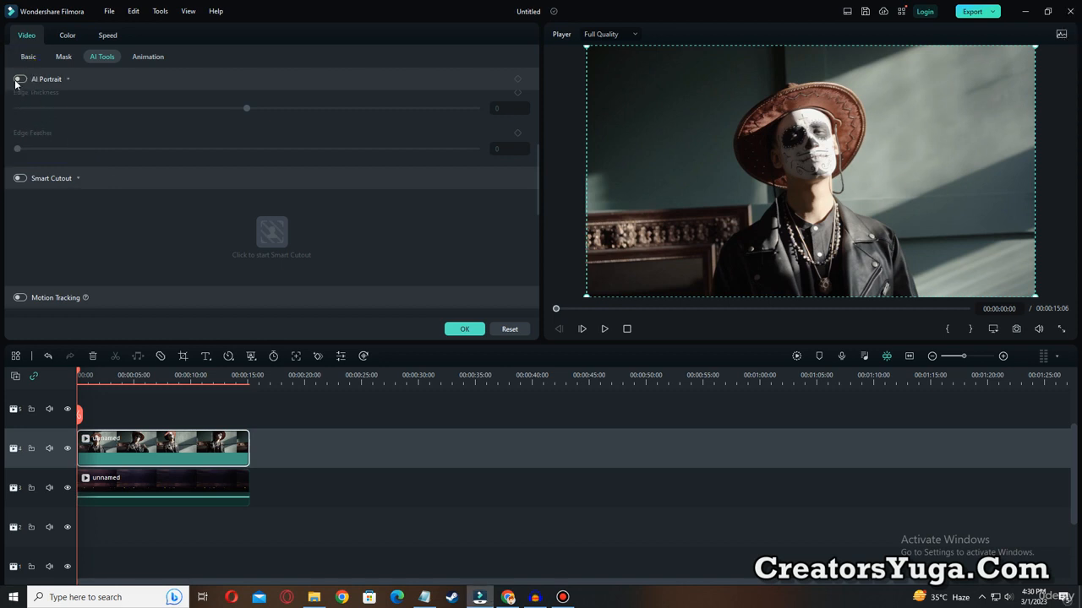
pyautogui.hotkey('ctrl', 'alt', 'd')
pyautogui.moveTo(5, 62); pyautogui.dragTo(73, 91)
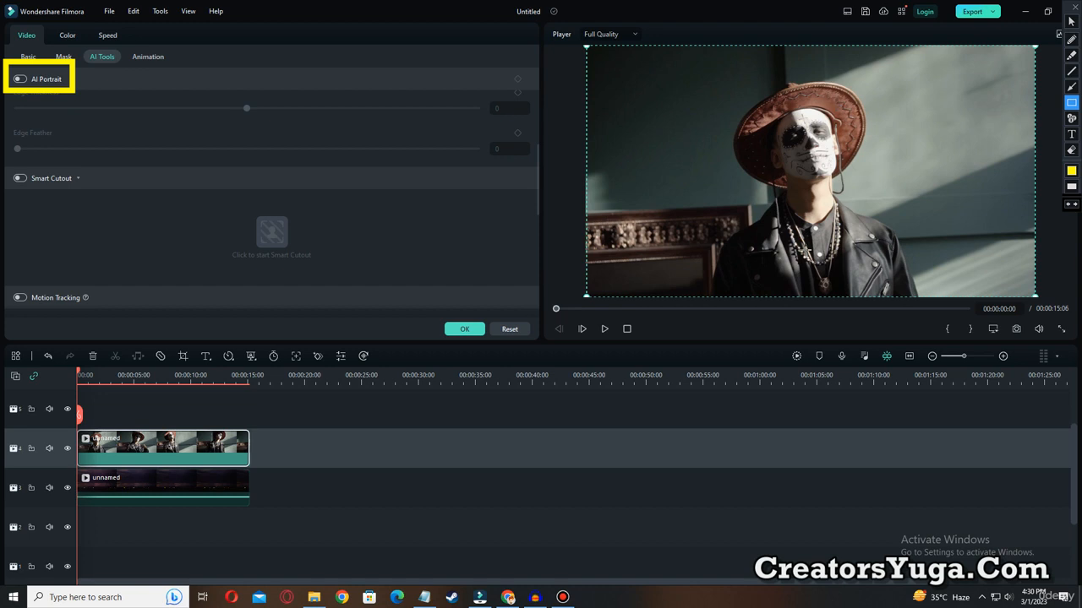
pyautogui.hotkey('ctrl', 'alt', 'd')
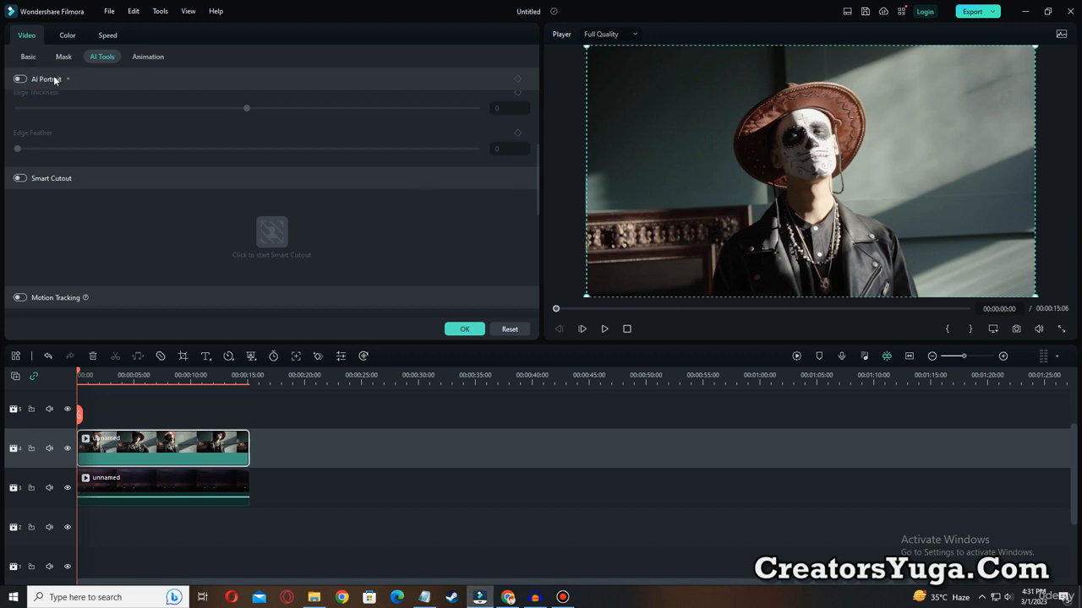
# Try AI Portrait on the man's clip by playing the composite and setting Edge Thickness to 2, and turn AI Portrait off again.
pyautogui.click(19, 79)
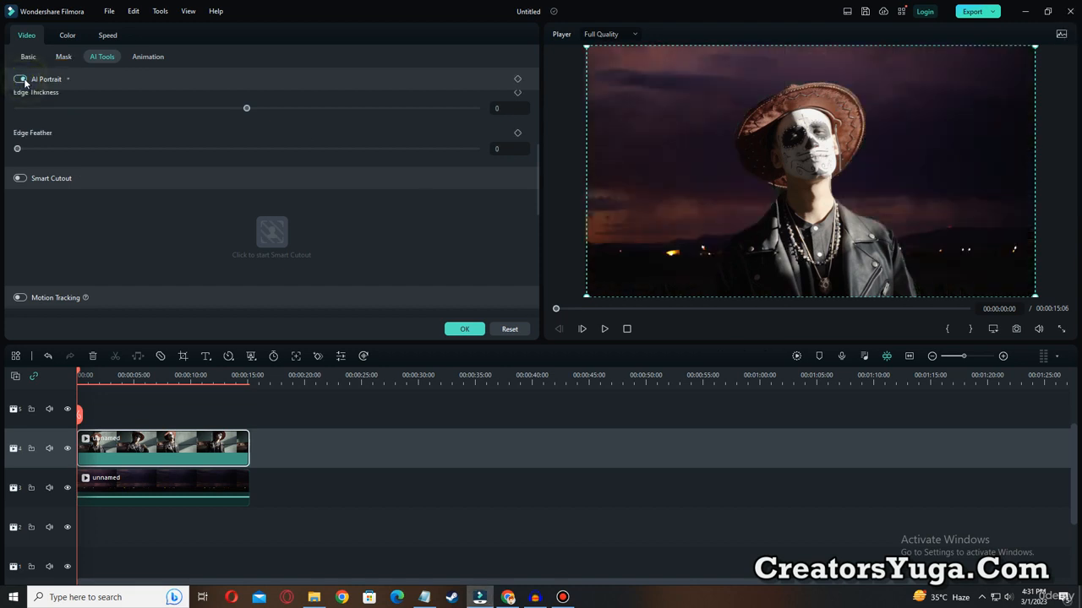
pyautogui.click(605, 329)
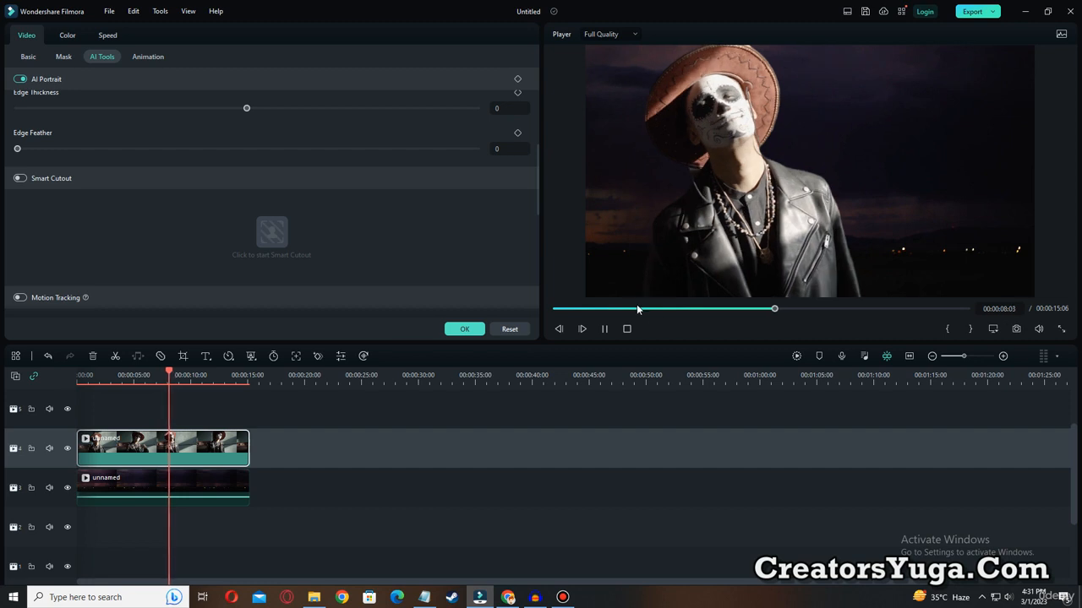
pyautogui.click(604, 328)
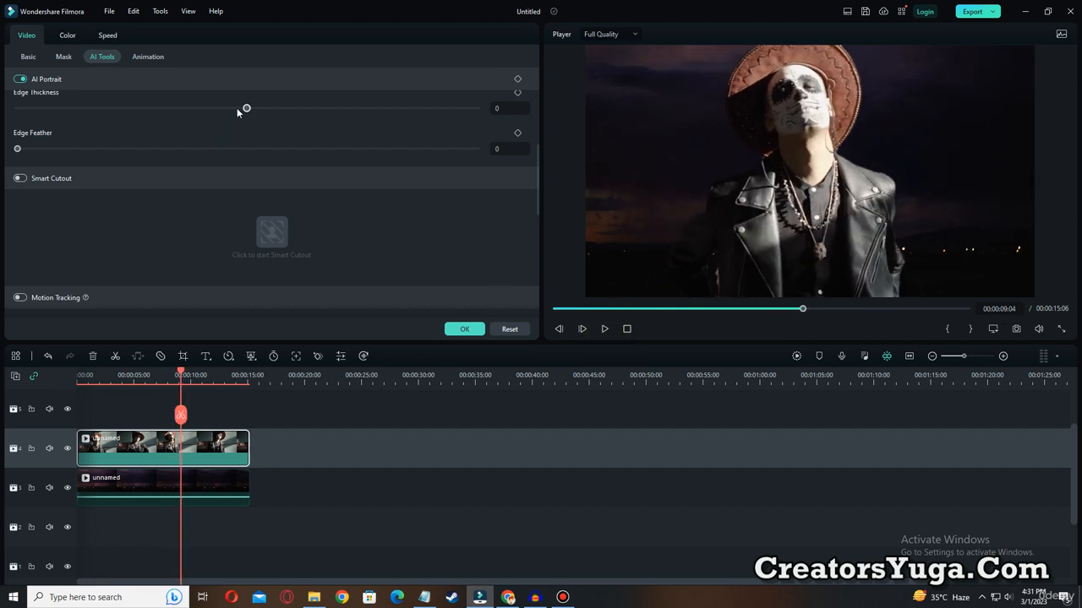
pyautogui.moveTo(246, 108)
pyautogui.mouseDown()
pyautogui.moveTo(284, 111)
pyautogui.moveTo(252, 110)
pyautogui.mouseUp()
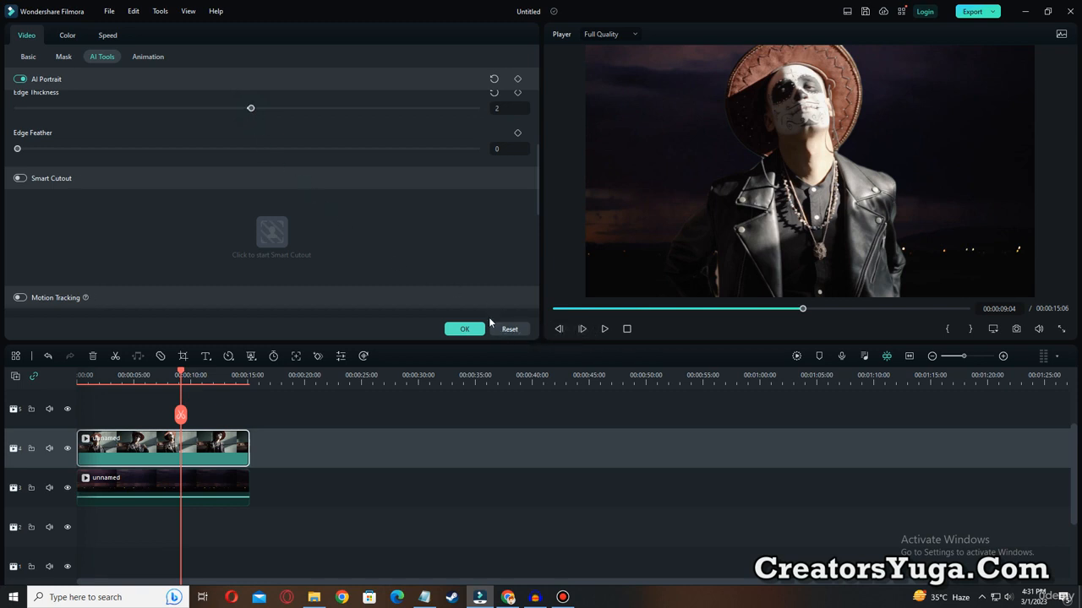
pyautogui.click(20, 79)
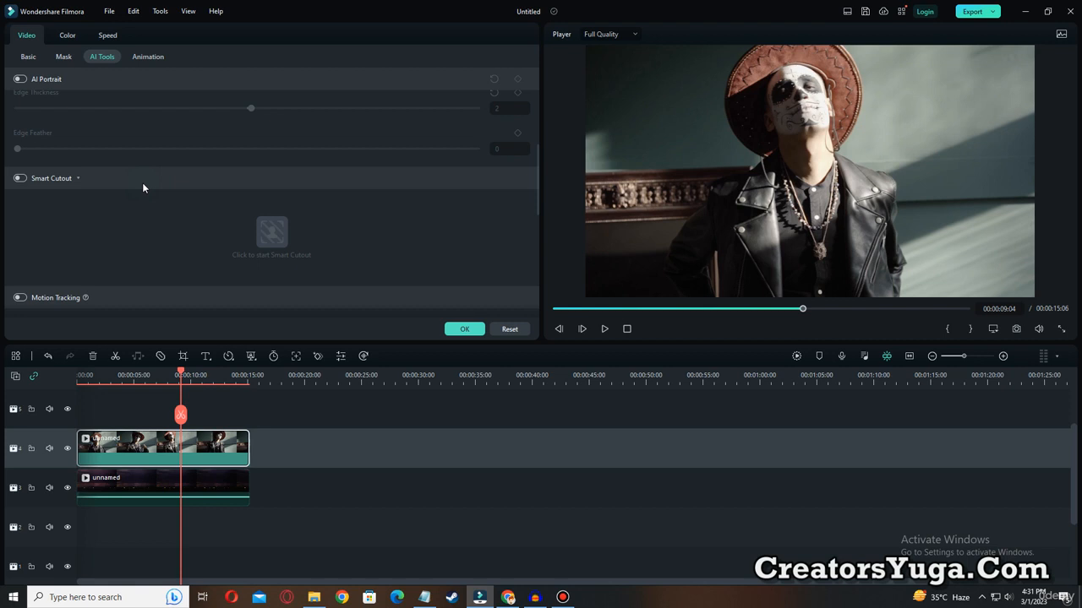
# Enable Smart Cutout on the man's clip and open the Smart Cutout editor.
pyautogui.hotkey('ctrl', 'alt', 'd')
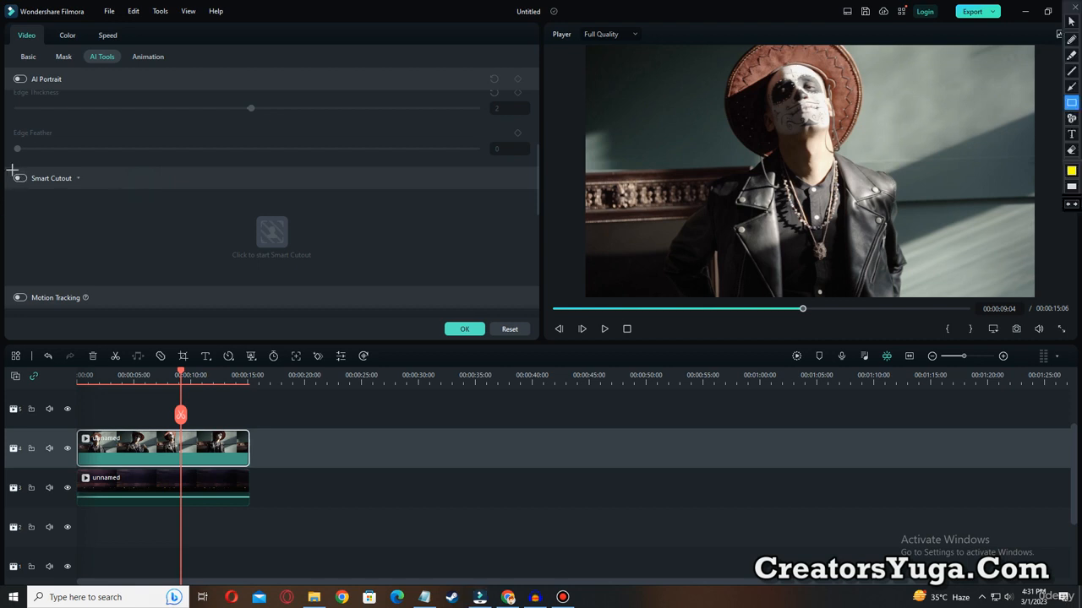
pyautogui.moveTo(5, 159); pyautogui.dragTo(96, 190)
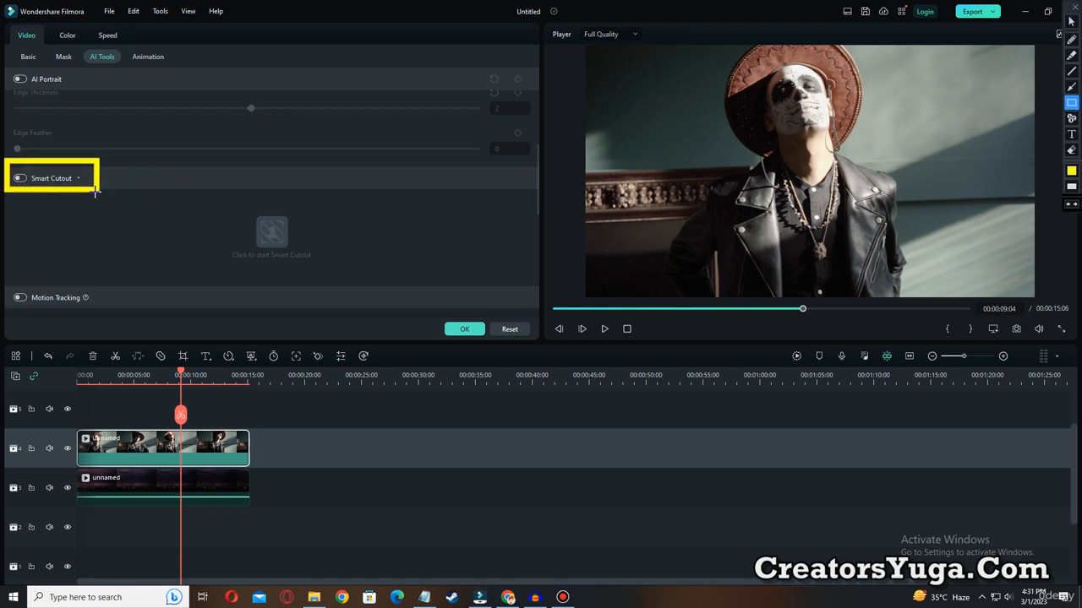
pyautogui.hotkey('ctrl', 'alt', 'd')
pyautogui.click(19, 179)
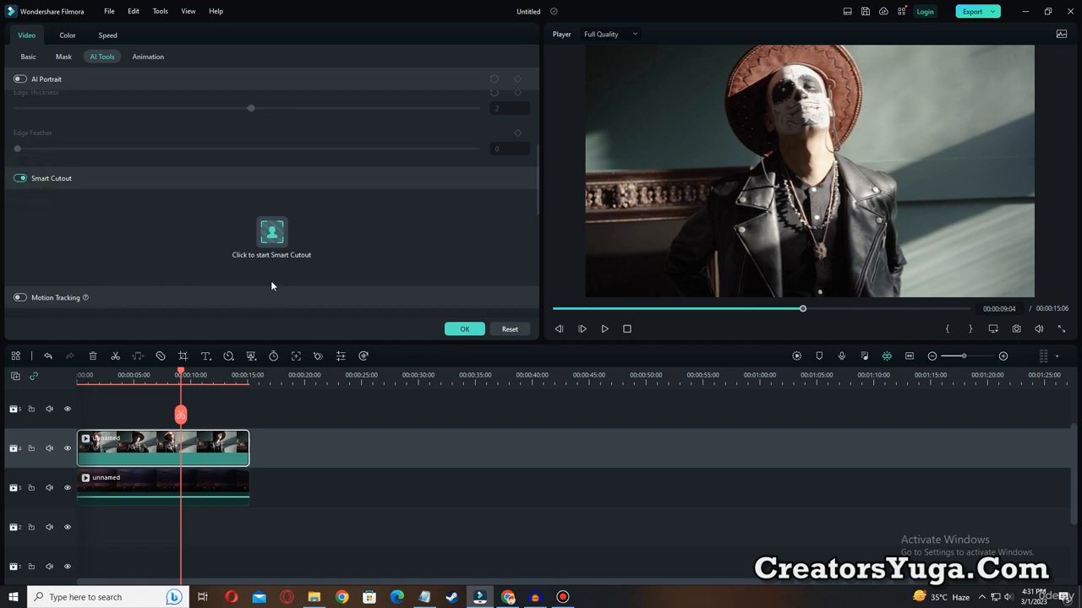
pyautogui.click(273, 237)
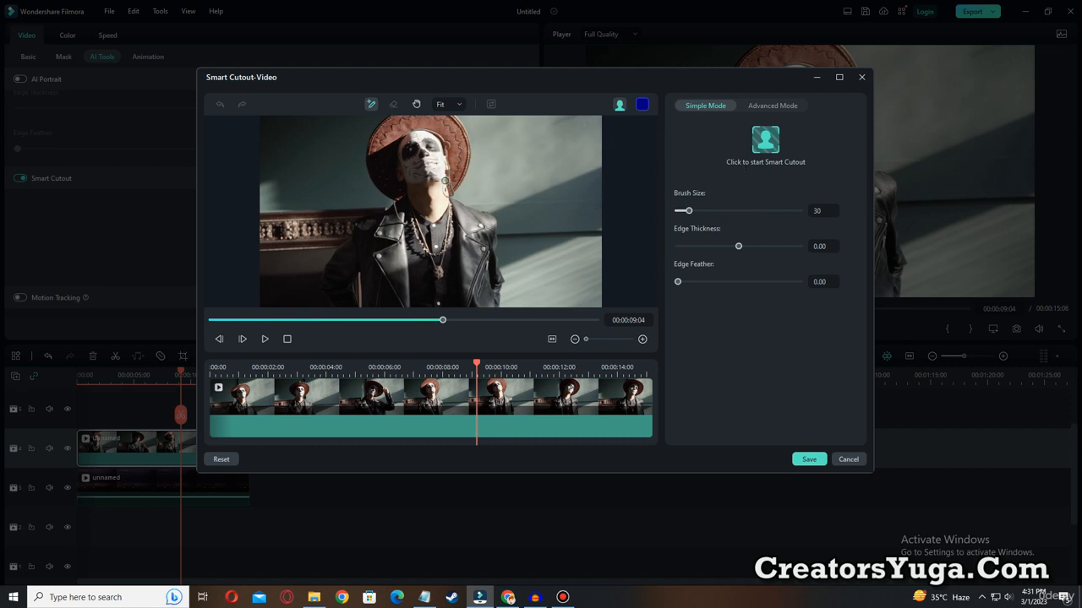
# Brush over the outline of the man's hat, shoulder and jacket and start Smart Cutout to process the whole clip.
pyautogui.moveTo(402, 196)
pyautogui.mouseDown()
pyautogui.moveTo(375, 166)
pyautogui.moveTo(374, 137)
pyautogui.moveTo(385, 118)
pyautogui.moveTo(430, 111)
pyautogui.moveTo(455, 126)
pyautogui.moveTo(465, 152)
pyautogui.moveTo(450, 197)
pyautogui.moveTo(490, 223)
pyautogui.moveTo(492, 302)
pyautogui.mouseUp()
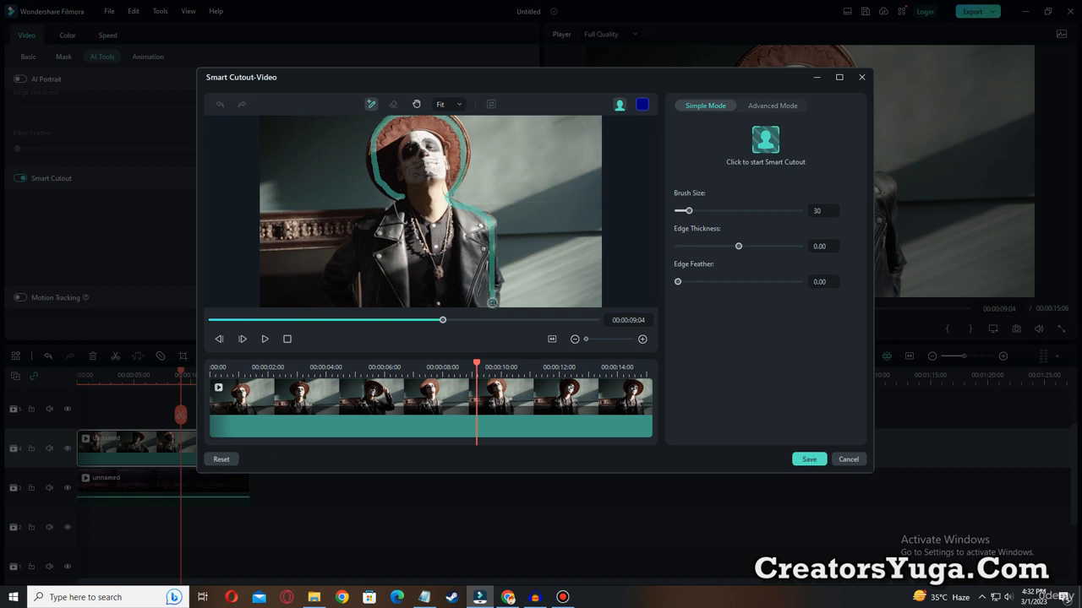
pyautogui.moveTo(322, 306); pyautogui.dragTo(325, 281)
pyautogui.moveTo(337, 255); pyautogui.dragTo(400, 201)
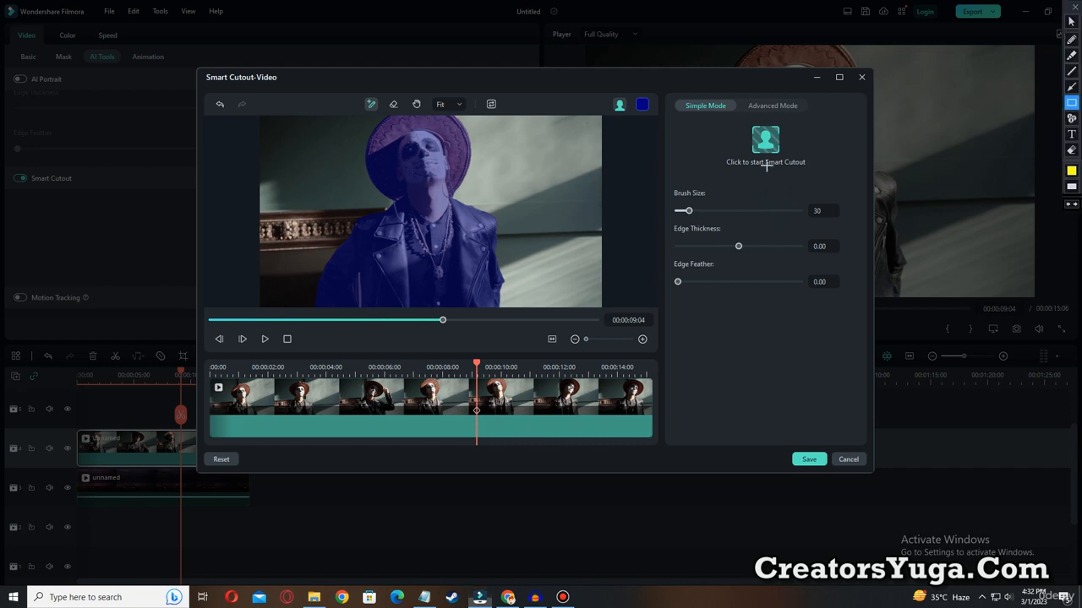
pyautogui.moveTo(732, 120)
pyautogui.mouseDown()
pyautogui.moveTo(756, 152)
pyautogui.moveTo(825, 179)
pyautogui.mouseUp()
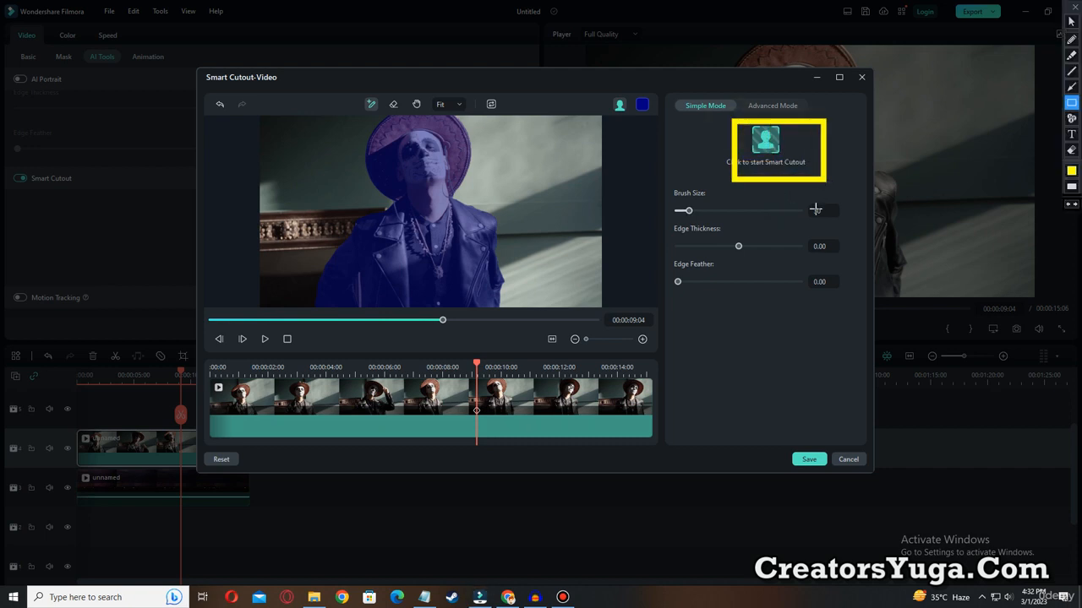
pyautogui.press('Escape')
pyautogui.click(769, 144)
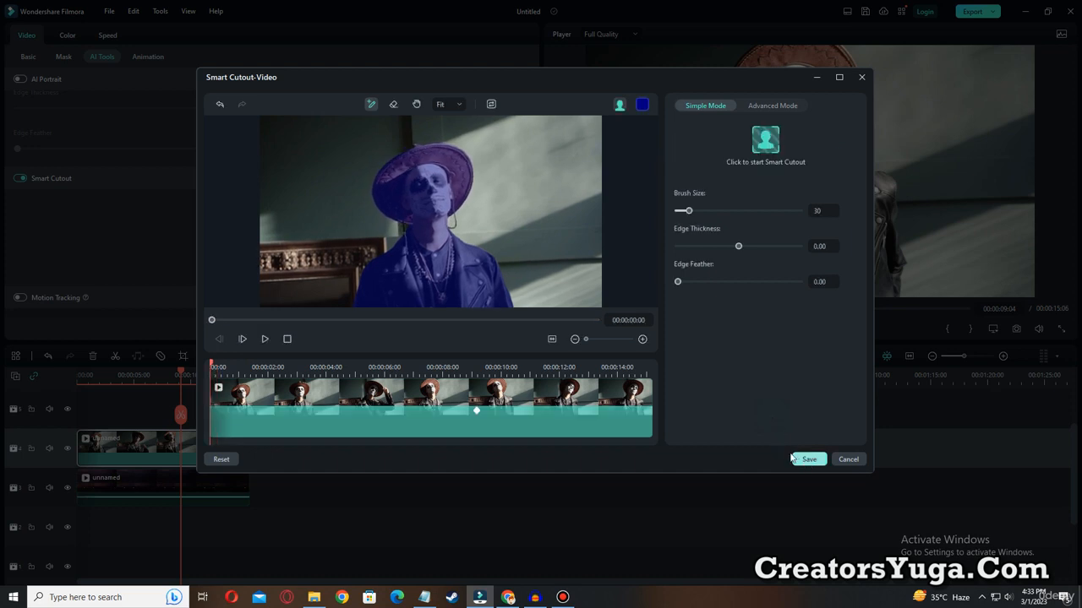
# Set the cutout's Edge Thickness to 2.78 and save the Smart Cutout.
pyautogui.moveTo(738, 247); pyautogui.dragTo(741, 250)
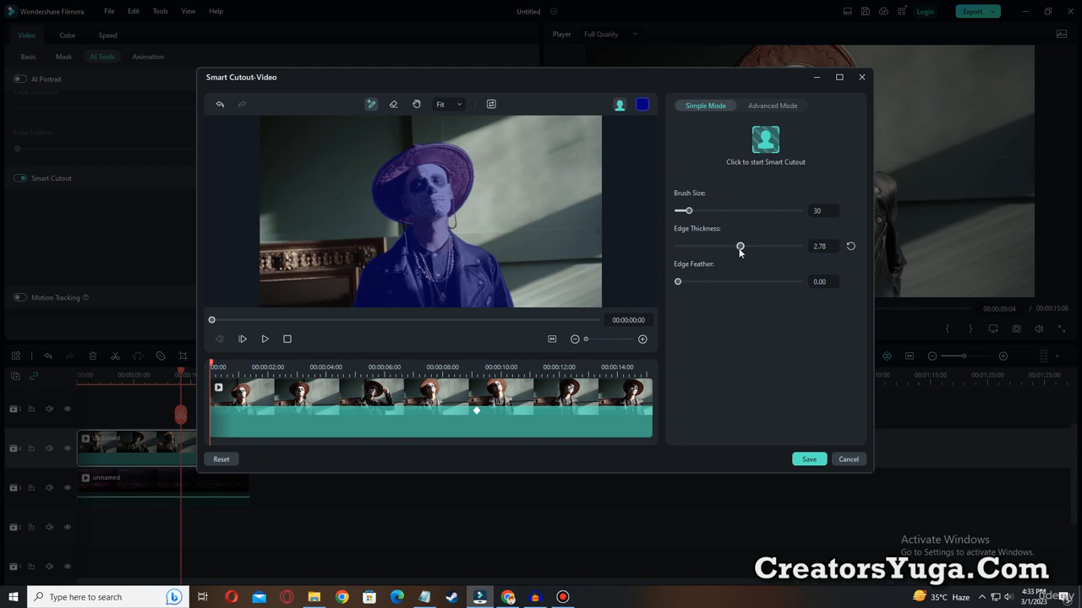
pyautogui.click(807, 459)
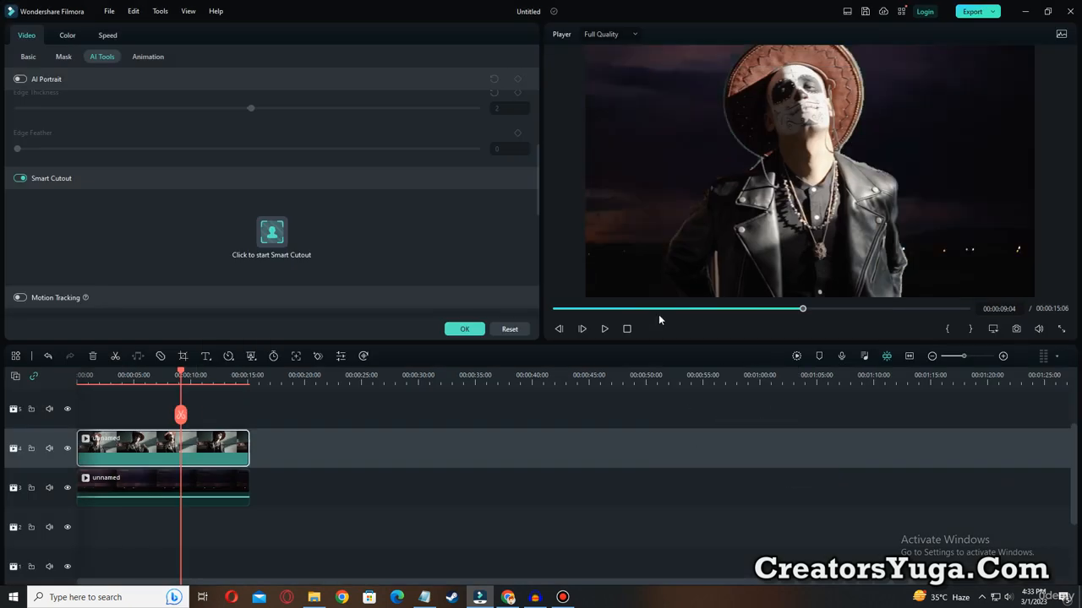
# Play the composite from the start to check the cutout edges, and close the clip's settings.
pyautogui.click(555, 309)
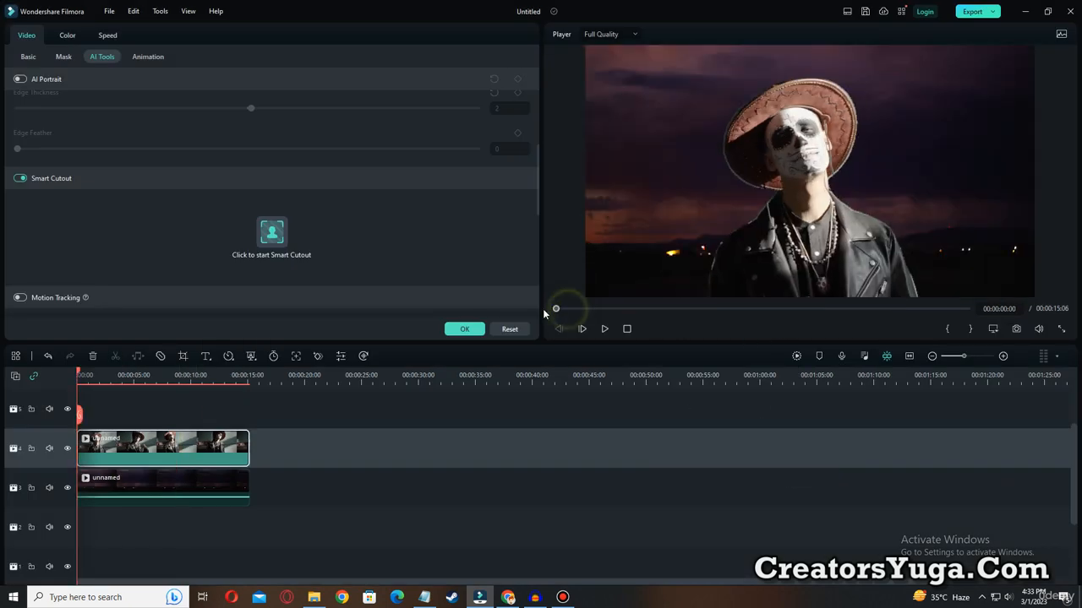
pyautogui.click(605, 329)
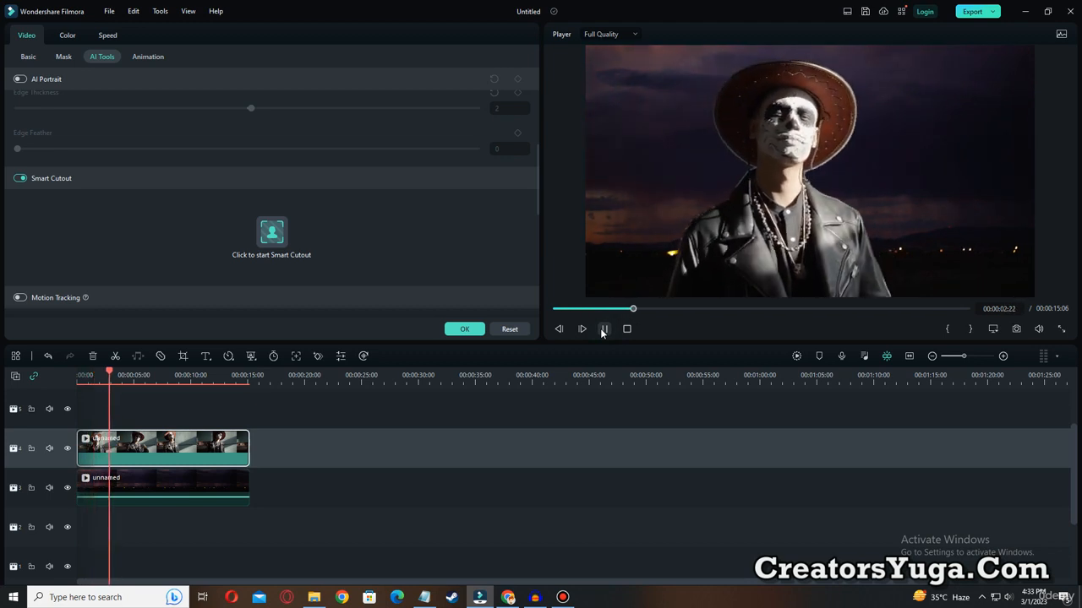
pyautogui.click(601, 329)
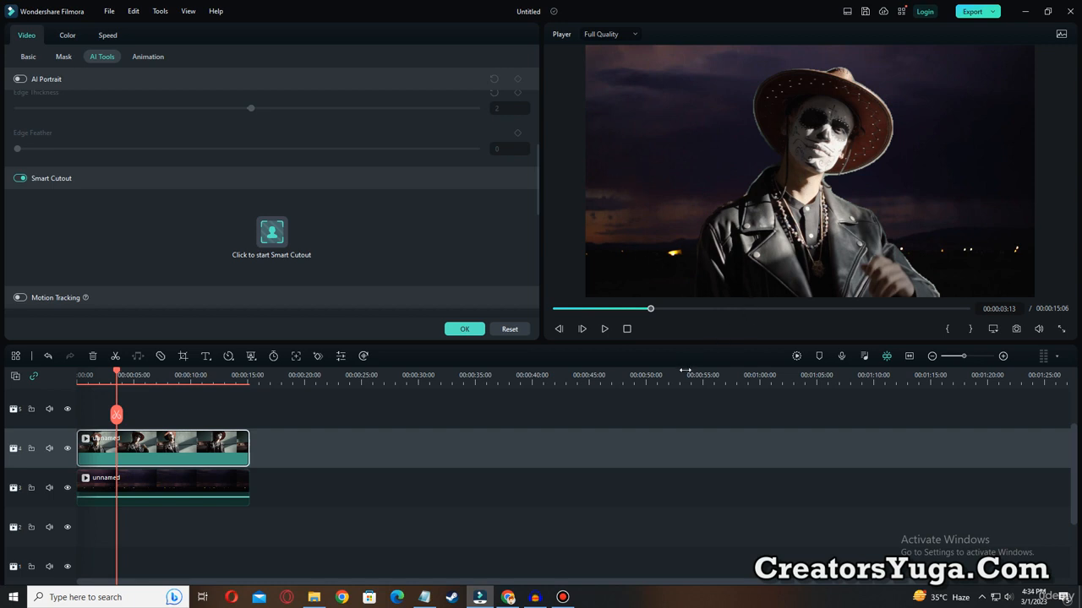
pyautogui.click(464, 328)
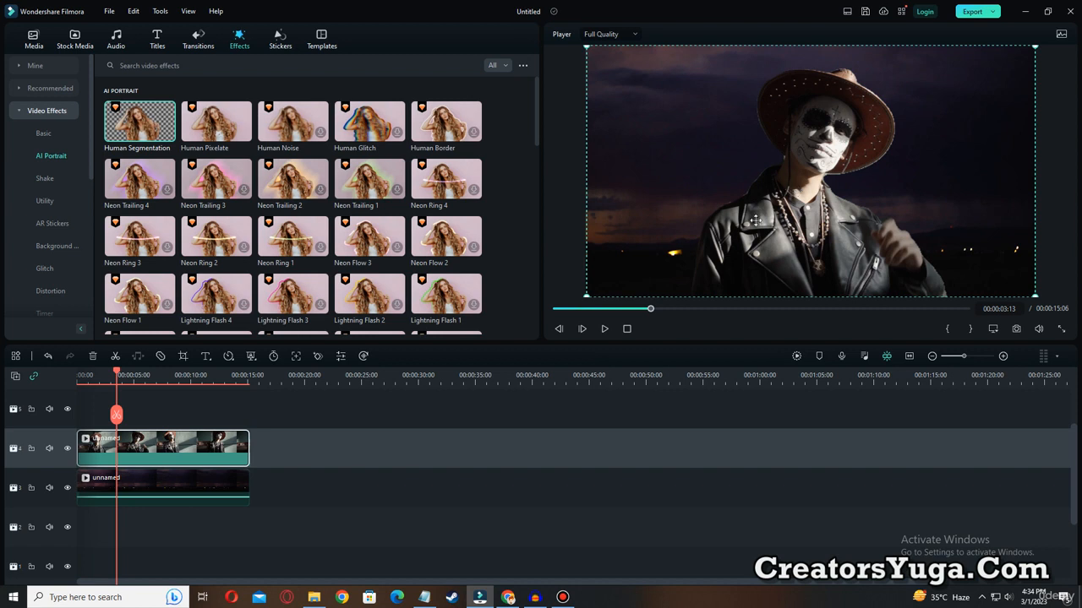
# Cool the man's clip by lowering its white balance temperature below neutral and shifting the tint toward green.
pyautogui.moveTo(116, 452); pyautogui.dragTo(116, 454)
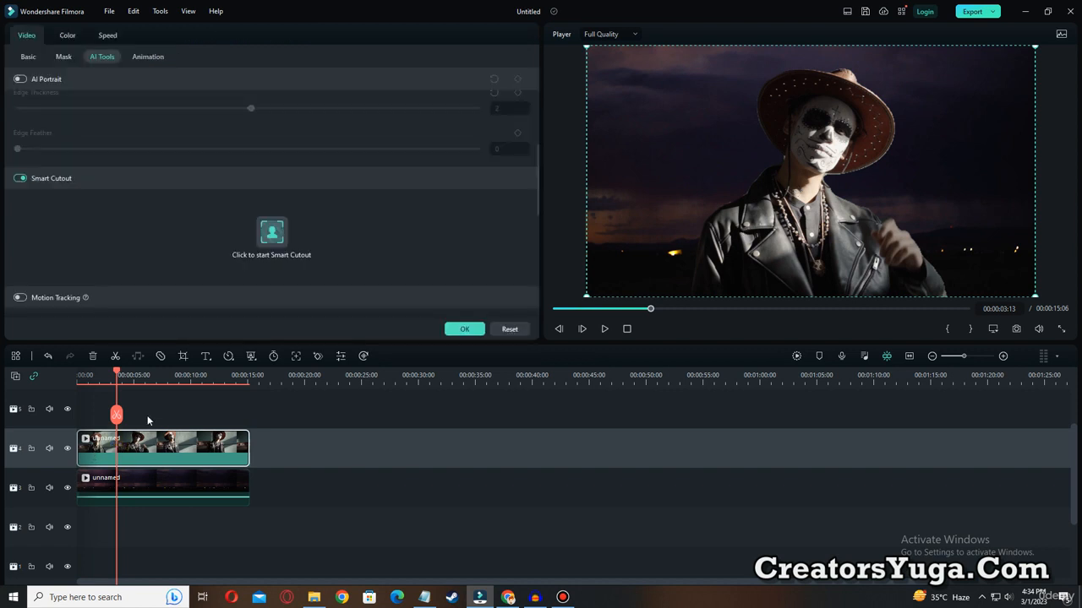
pyautogui.click(67, 35)
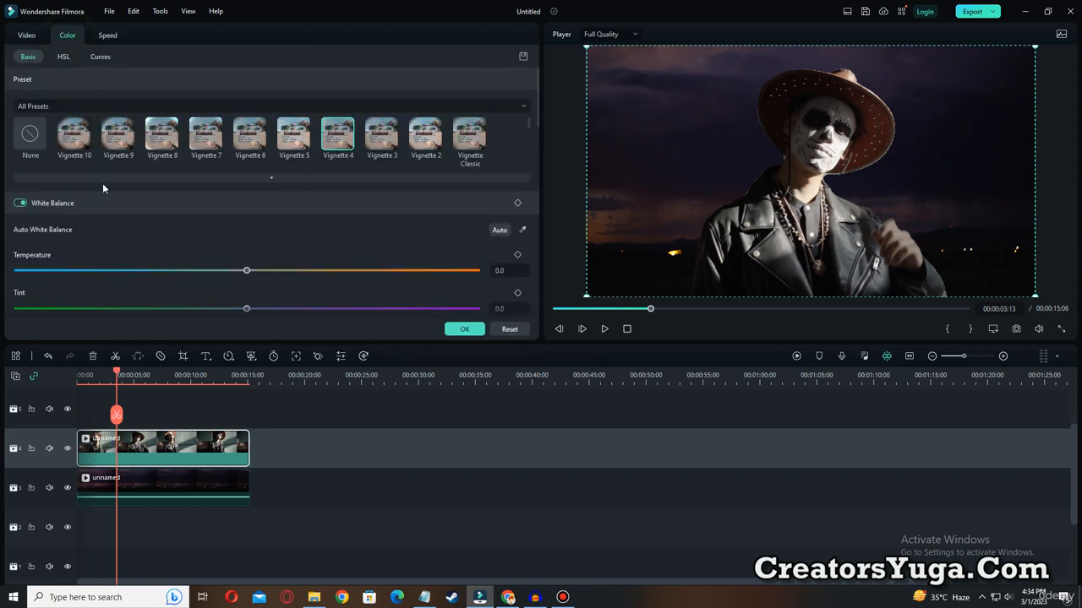
pyautogui.moveTo(250, 272); pyautogui.dragTo(321, 271)
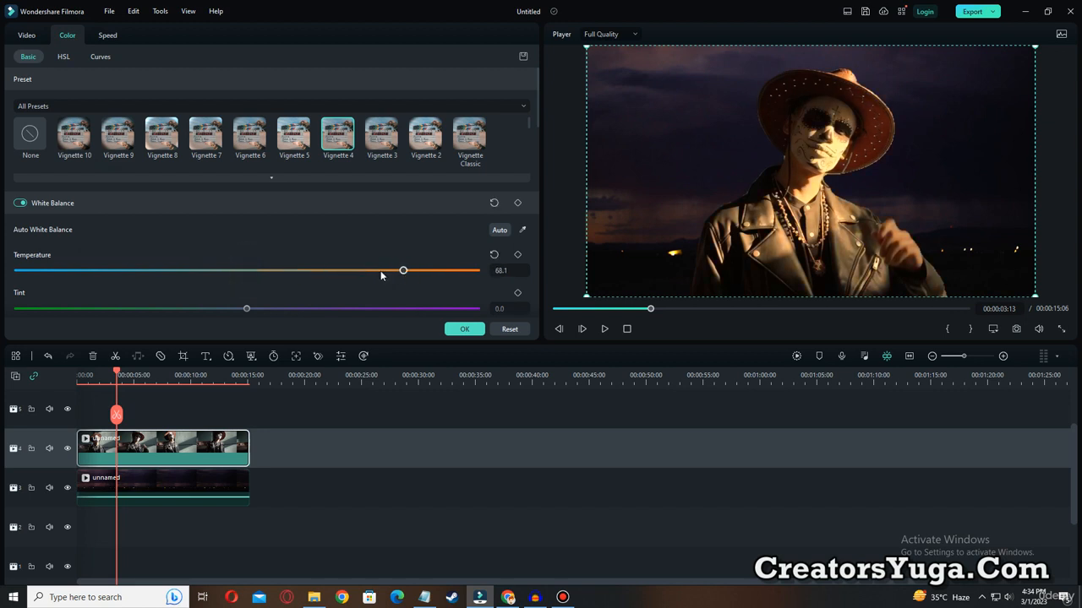
pyautogui.moveTo(298, 271); pyautogui.dragTo(230, 273)
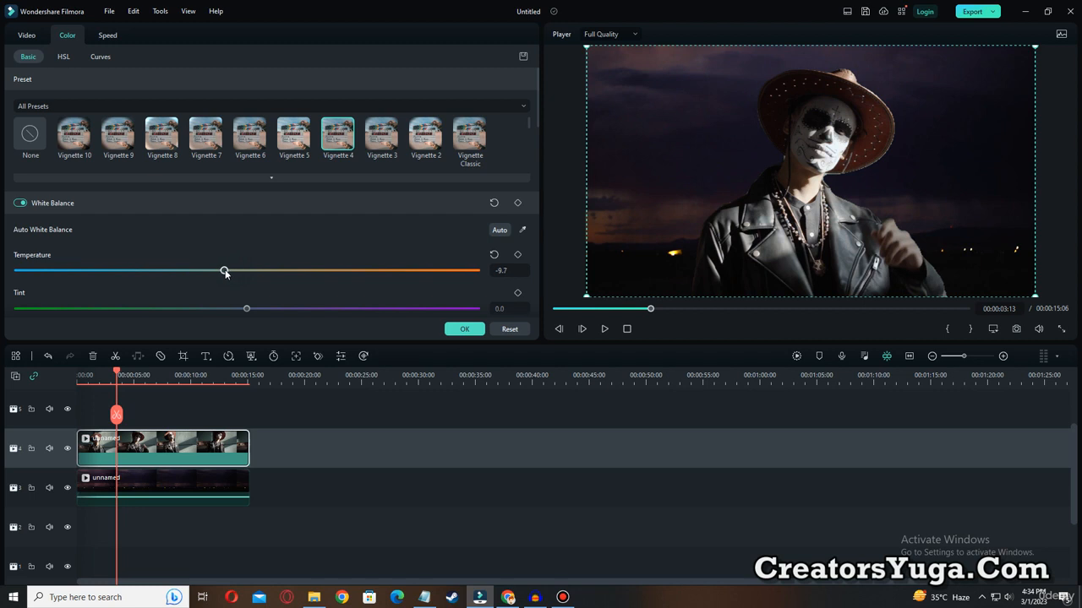
pyautogui.moveTo(205, 275); pyautogui.dragTo(197, 275)
pyautogui.moveTo(245, 311); pyautogui.dragTo(192, 313)
# Darken the man's clip by bending the overall brightness curve deeply downward, comparing the look at the start of the video.
pyautogui.click(62, 59)
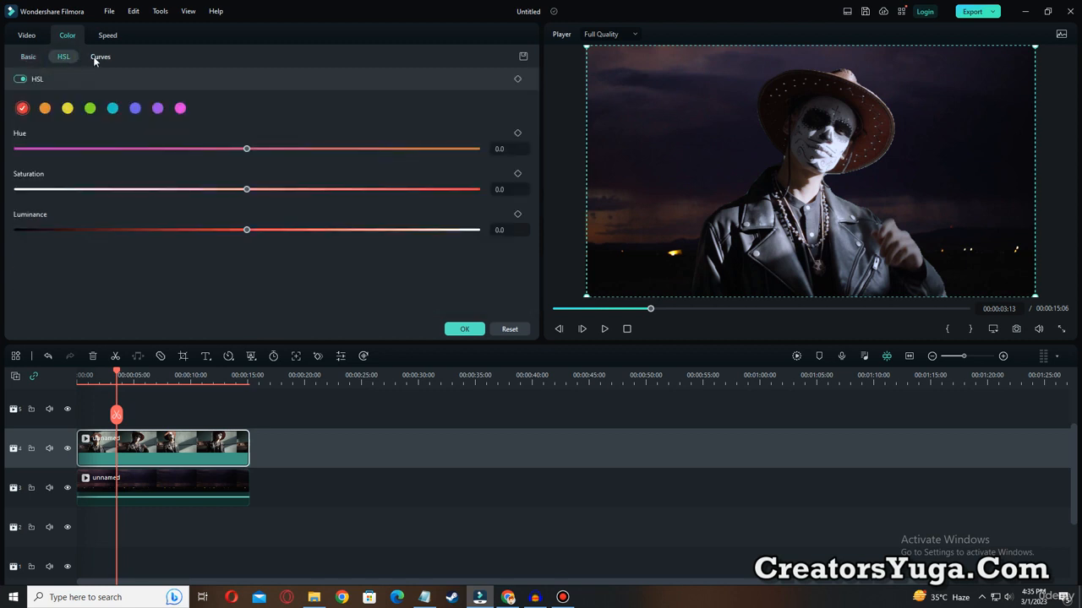
pyautogui.click(99, 58)
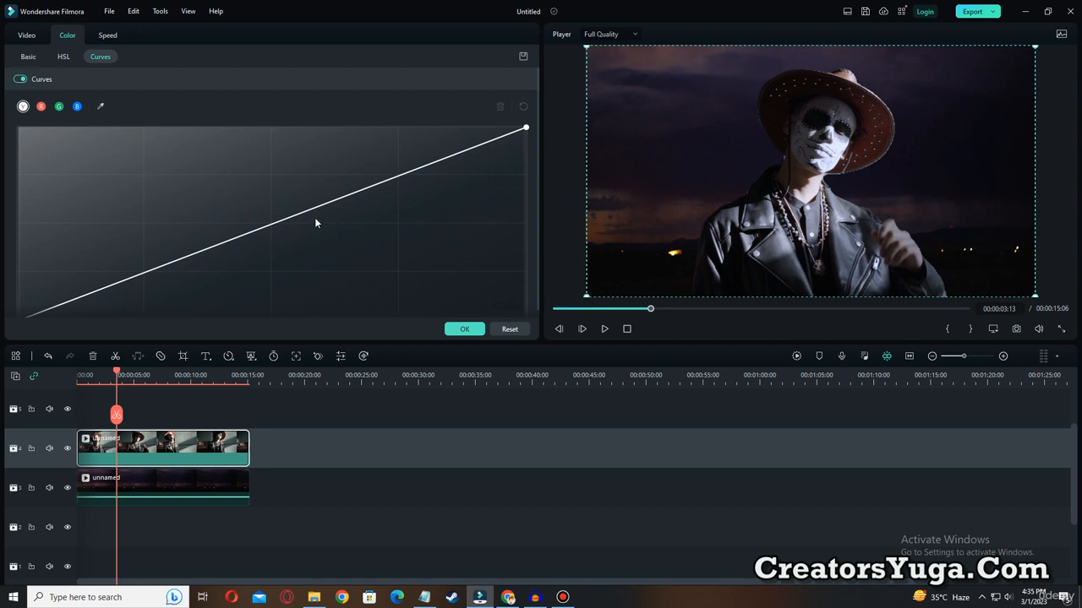
pyautogui.moveTo(300, 217); pyautogui.dragTo(371, 274)
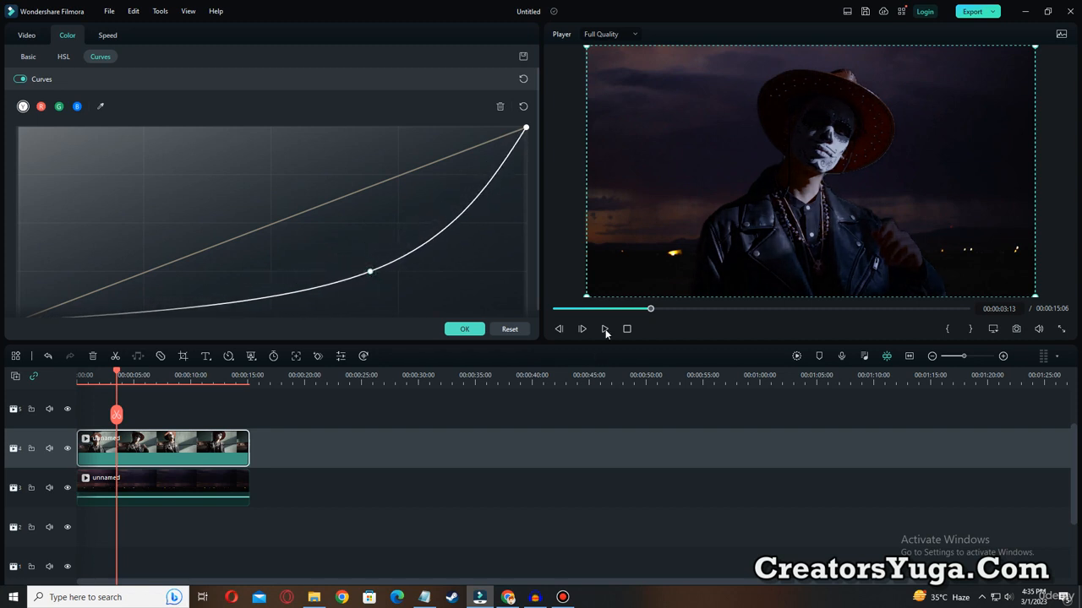
pyautogui.moveTo(597, 309); pyautogui.dragTo(550, 310)
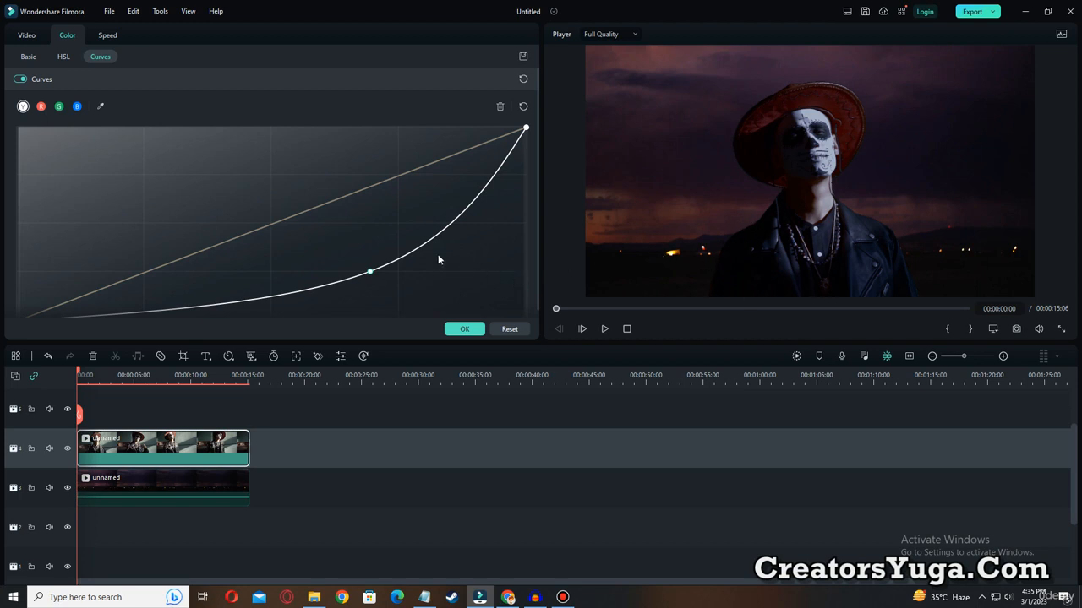
pyautogui.moveTo(415, 258); pyautogui.dragTo(436, 234)
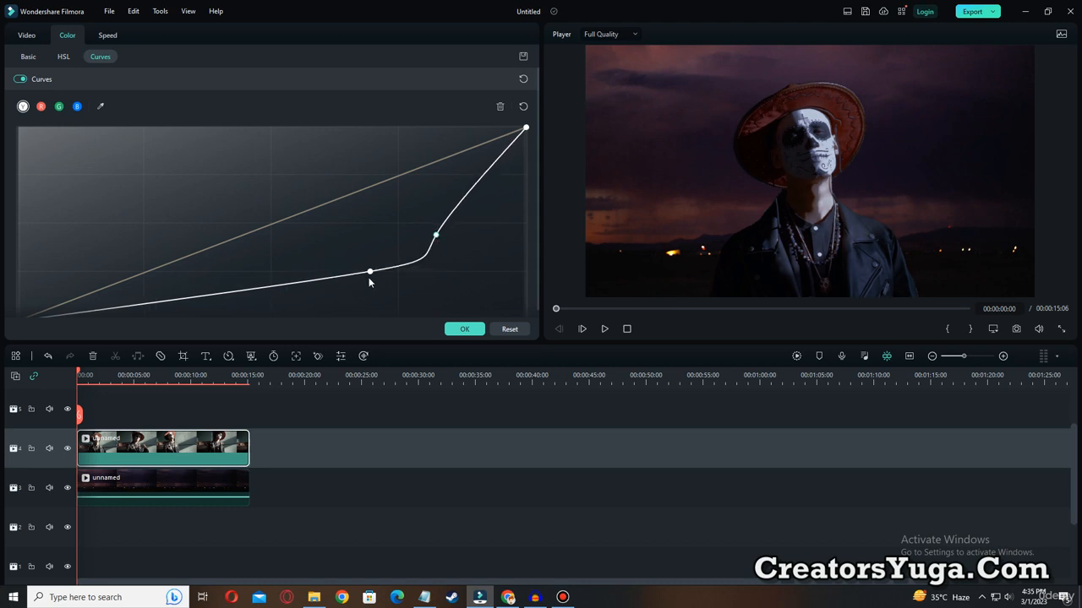
pyautogui.moveTo(370, 274); pyautogui.dragTo(341, 288)
# Lower the midtones of the red, green and blue curves on the man's clip, pulling red down the most.
pyautogui.click(339, 201)
pyautogui.moveTo(345, 205); pyautogui.dragTo(303, 235)
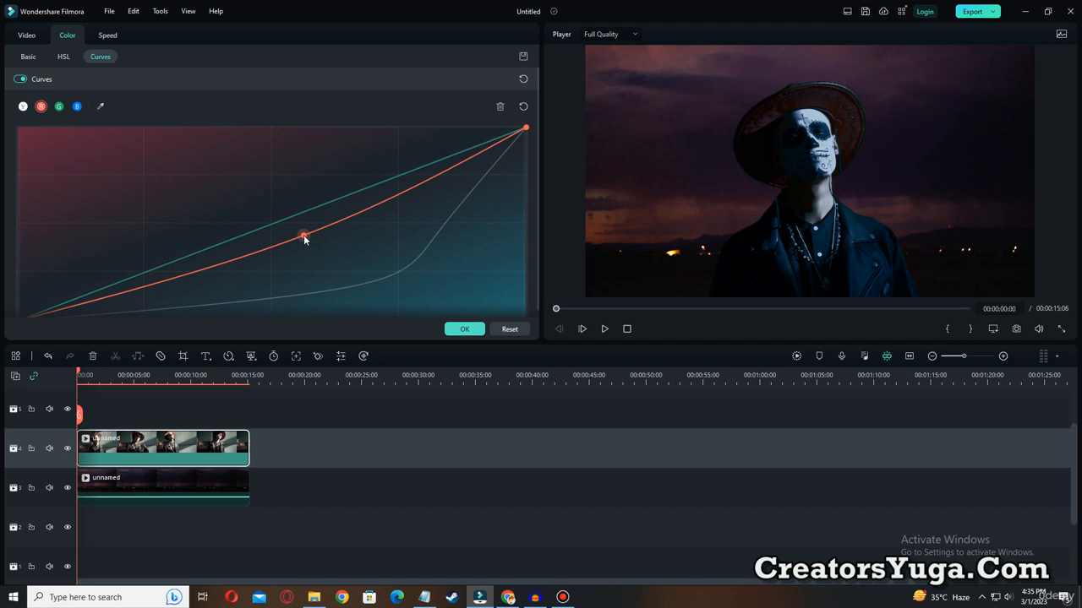
pyautogui.moveTo(303, 235); pyautogui.dragTo(255, 259)
pyautogui.click(272, 226)
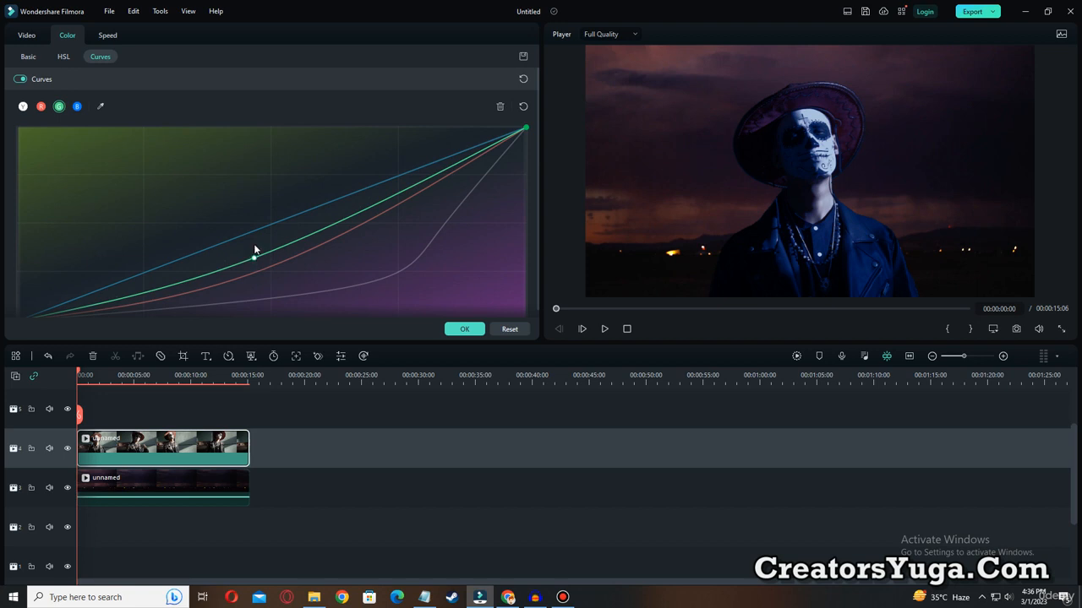
pyautogui.click(260, 227)
pyautogui.moveTo(261, 228); pyautogui.dragTo(261, 250)
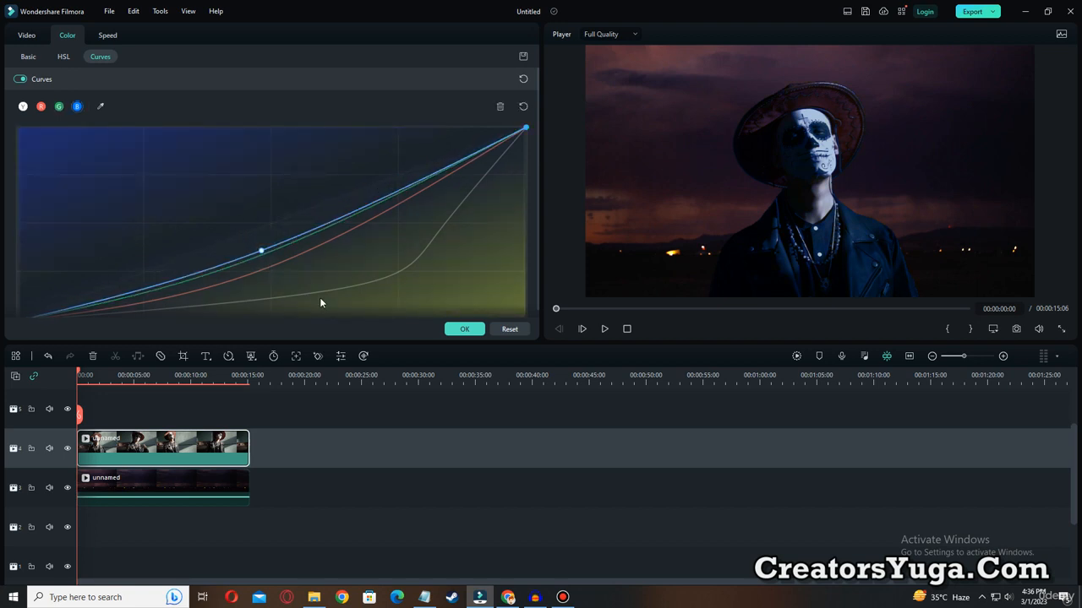
# Add another point to the overall brightness curve and settle it between the two existing points for a smooth bend.
pyautogui.click(380, 282)
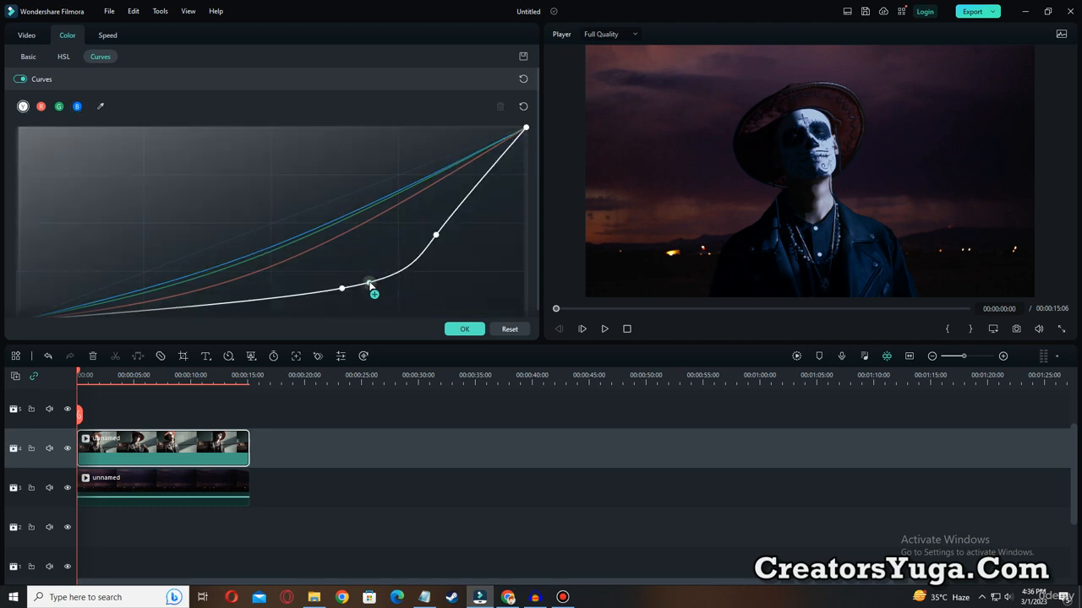
pyautogui.moveTo(402, 272); pyautogui.dragTo(365, 235)
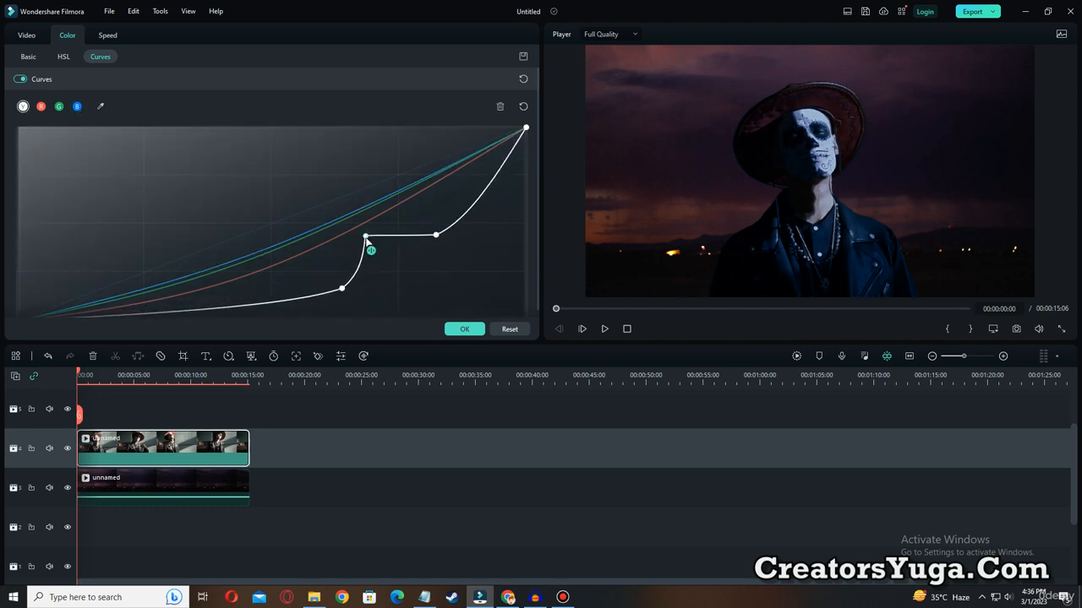
pyautogui.moveTo(343, 290); pyautogui.dragTo(332, 287)
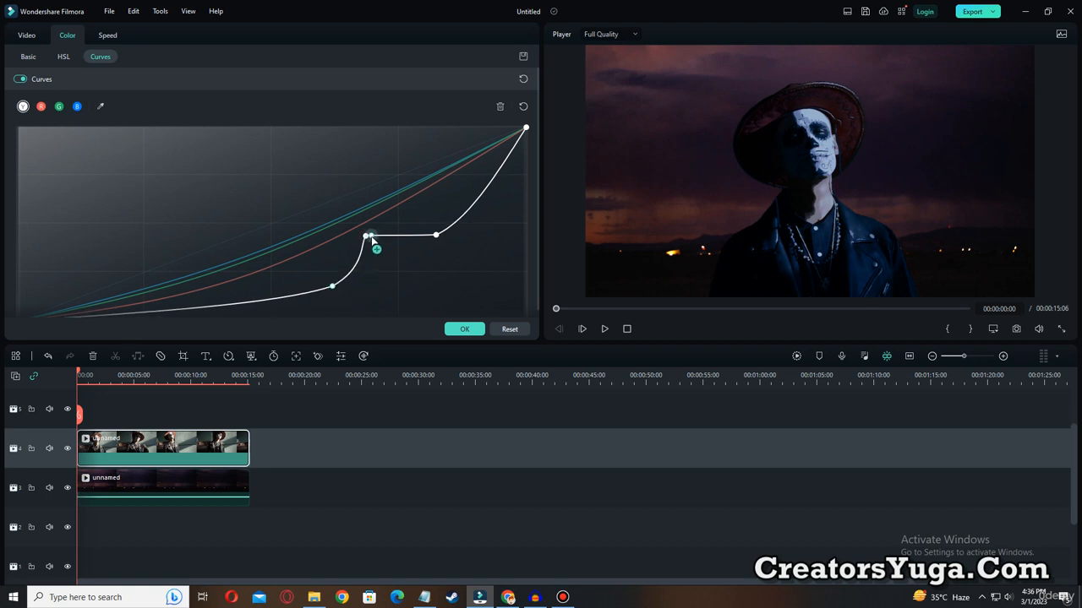
pyautogui.moveTo(367, 236); pyautogui.dragTo(411, 263)
# Add a second midtone point to the green curve, lower it to the first point's level, and apply the color settings.
pyautogui.click(324, 245)
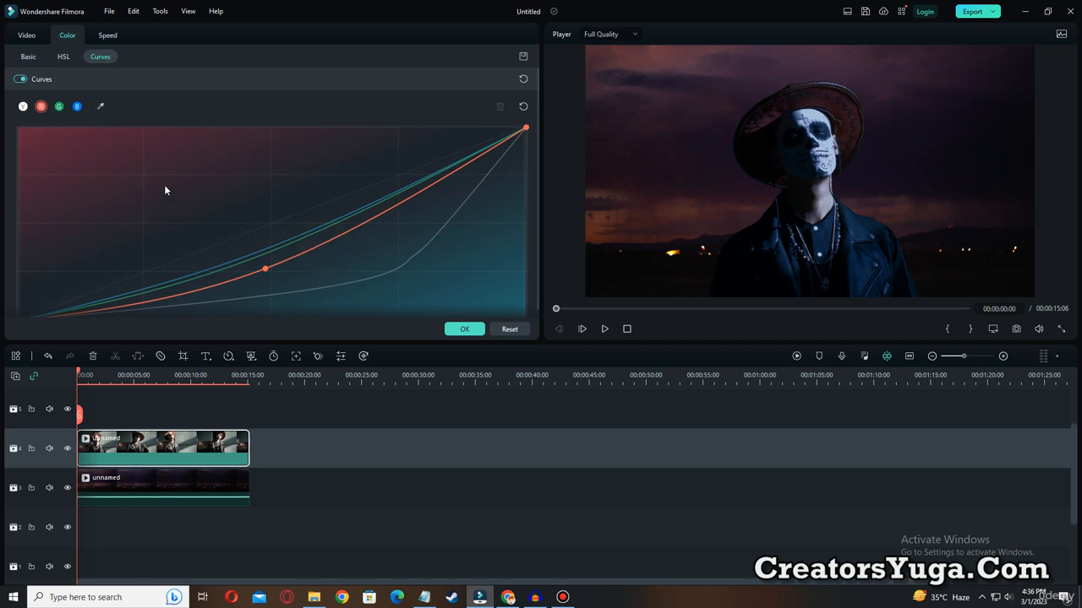
pyautogui.click(273, 243)
pyautogui.click(284, 250)
pyautogui.moveTo(287, 252); pyautogui.dragTo(309, 258)
pyautogui.moveTo(590, 308); pyautogui.dragTo(640, 315)
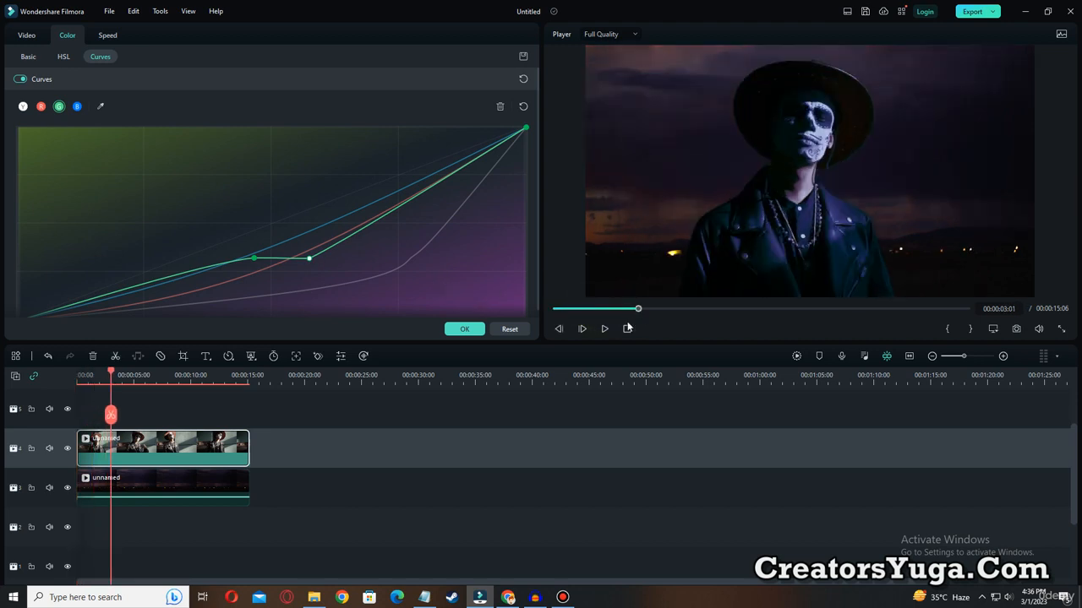
pyautogui.click(478, 331)
# Play the color-graded composite from the start, and return the playhead to the beginning.
pyautogui.click(556, 309)
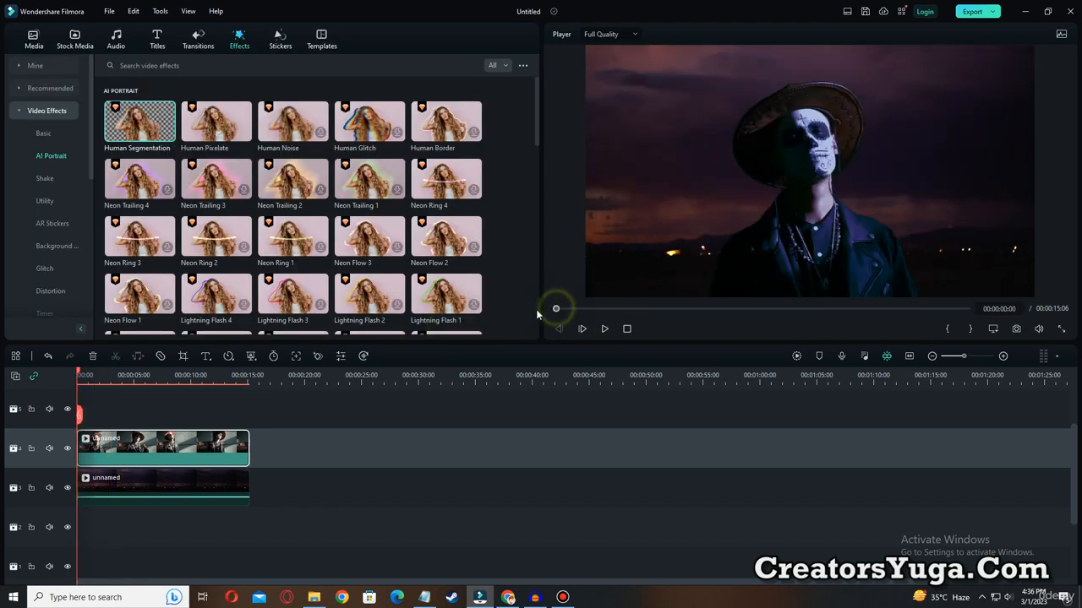
pyautogui.click(606, 329)
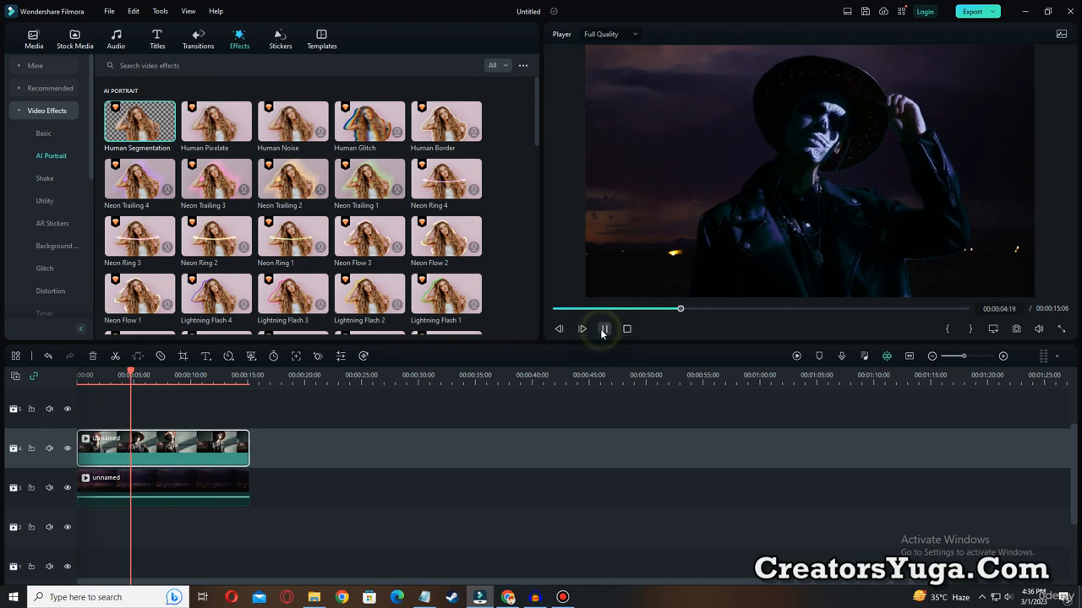
pyautogui.press('space')
pyautogui.moveTo(581, 309); pyautogui.dragTo(534, 306)
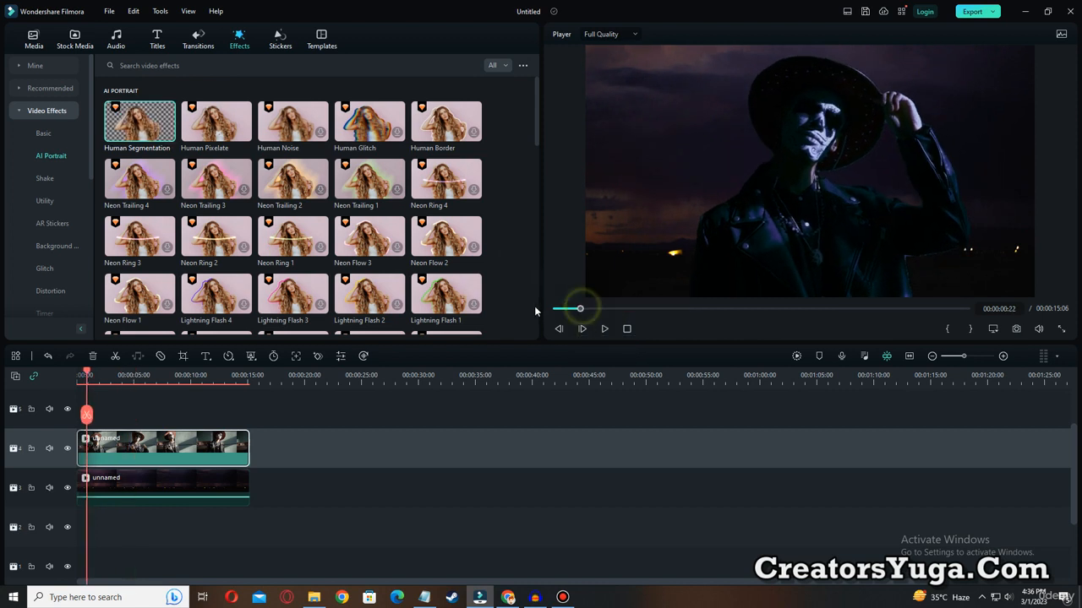
# Search the sound effects in the audio library for THUNDER.
pyautogui.click(117, 35)
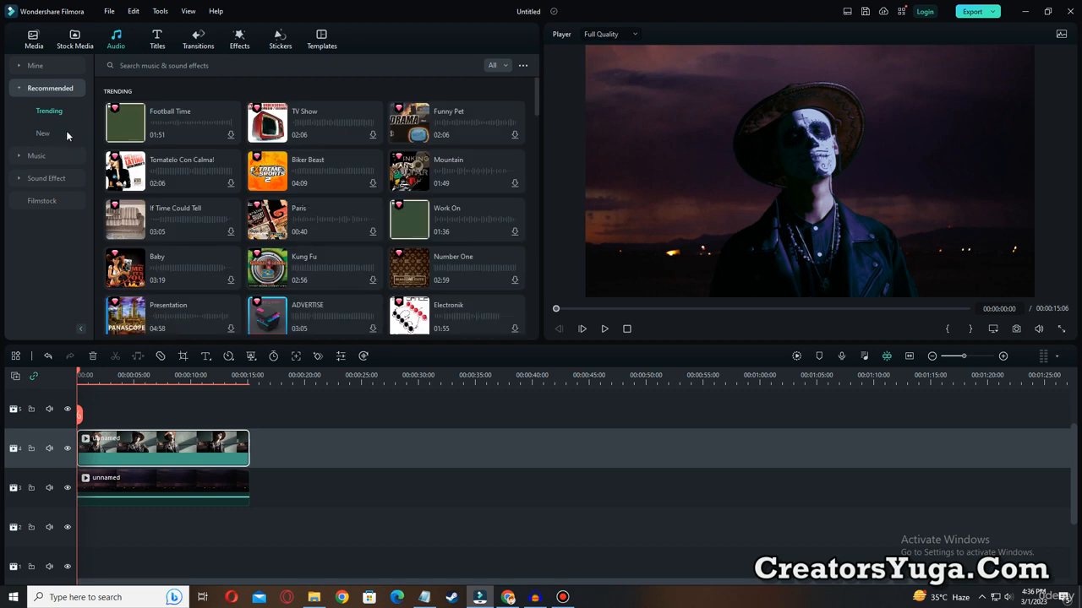
pyautogui.click(20, 179)
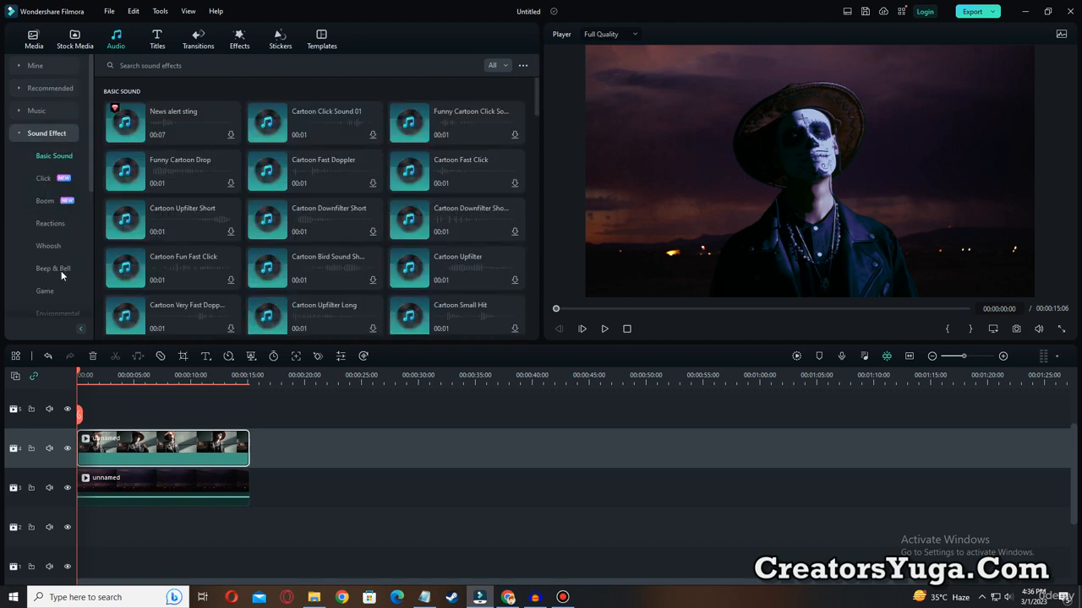
pyautogui.click(189, 65)
pyautogui.write('THUNDER')
pyautogui.press('Return')
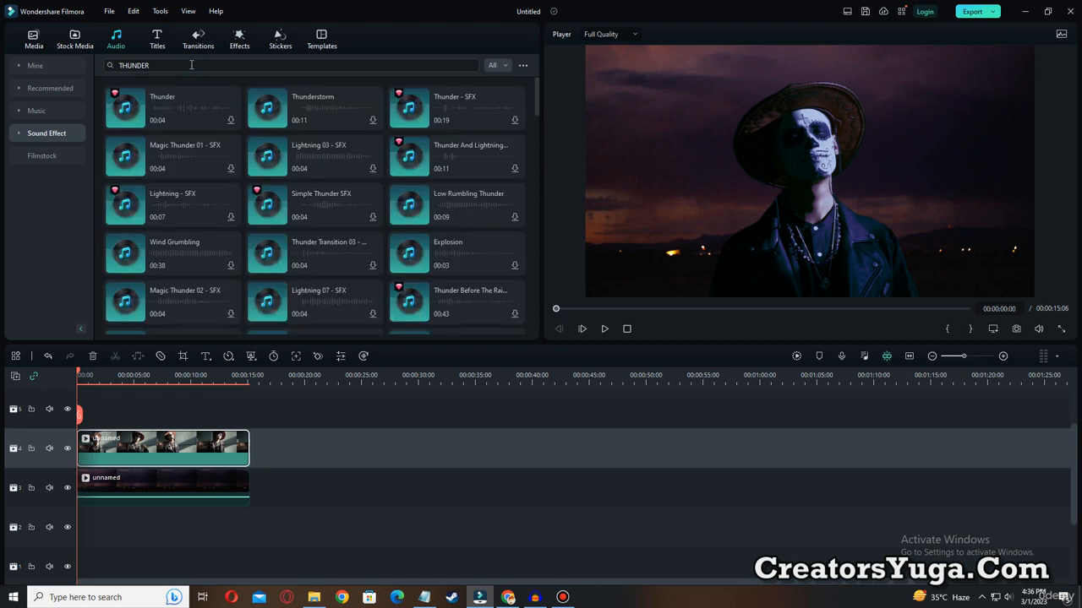
# Download the Thunder sound effect, and preview Thunderstorm before placing it at the start of audio track 1.
pyautogui.click(232, 121)
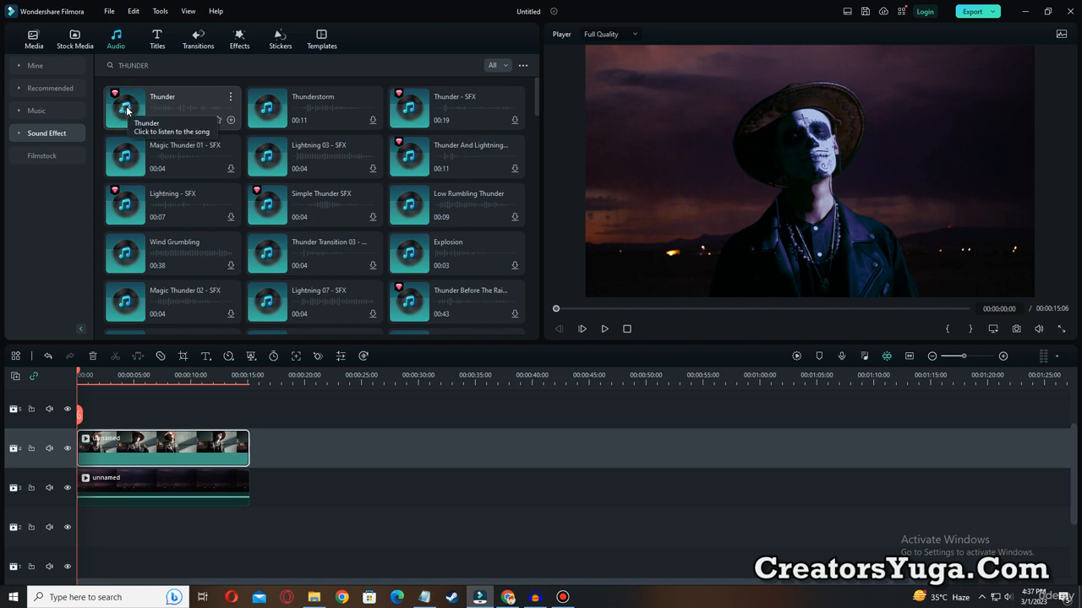
pyautogui.click(266, 110)
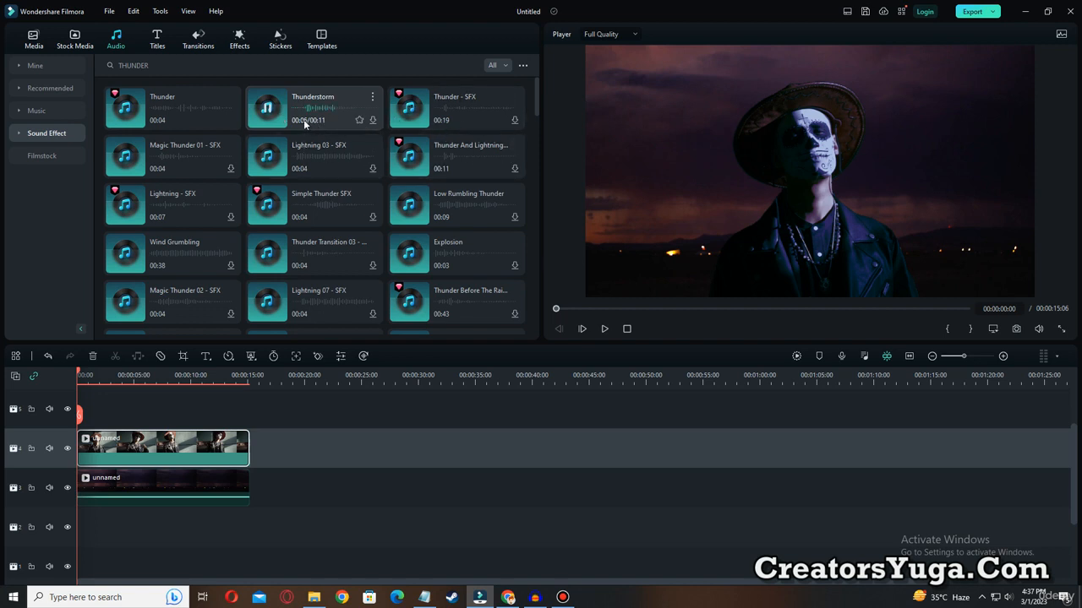
pyautogui.moveTo(300, 116); pyautogui.dragTo(80, 530)
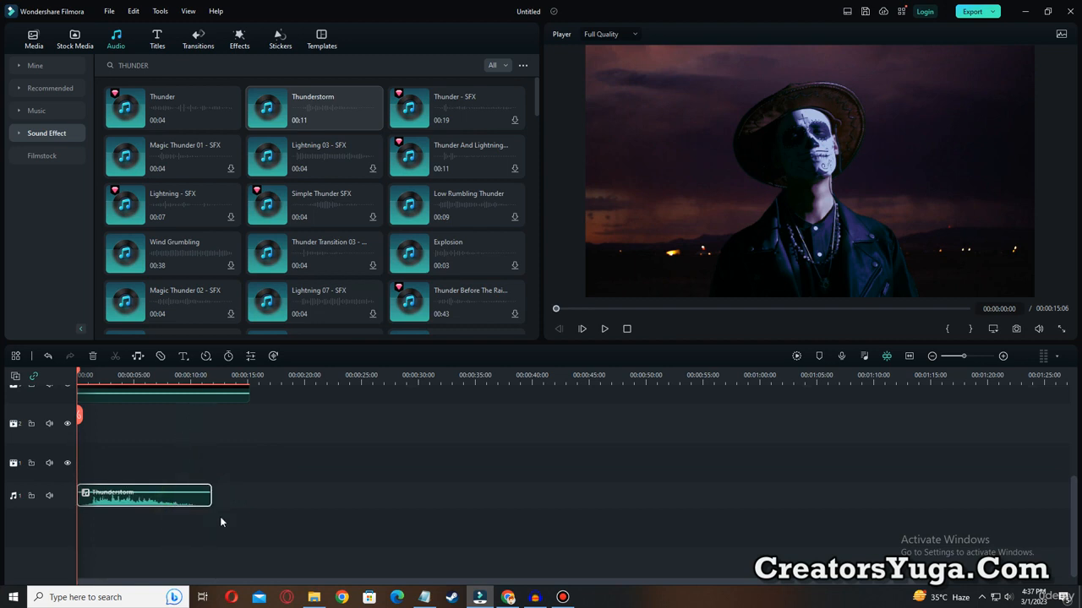
# Raise the Thunderstorm clip's volume to 12 dB and apply the audio adjustment.
pyautogui.scroll(2, 198, 537)
pyautogui.moveTo(173, 550); pyautogui.dragTo(174, 550)
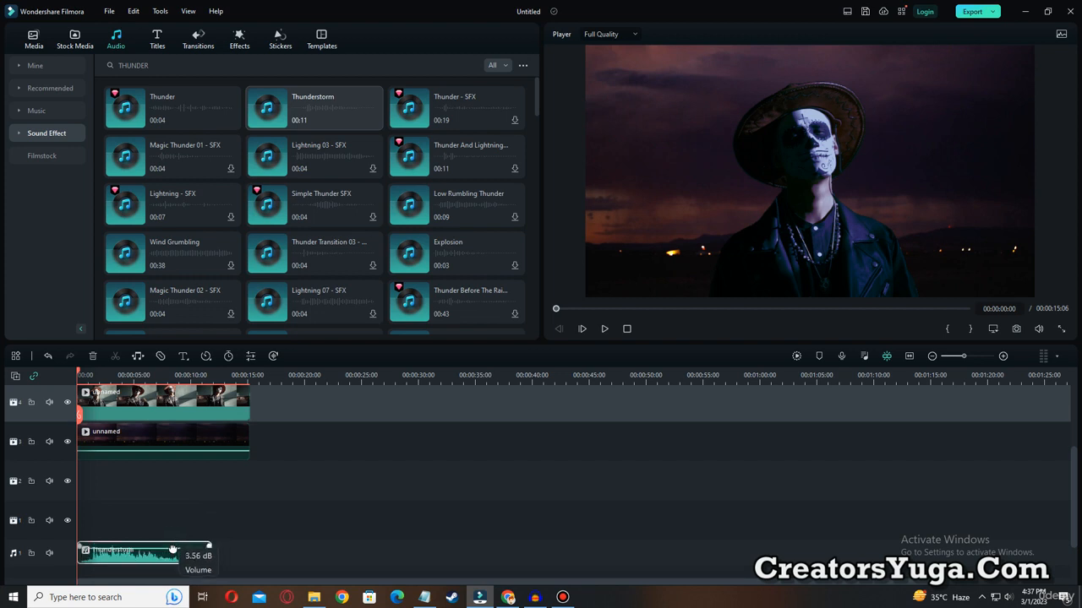
pyautogui.doubleClick(171, 560)
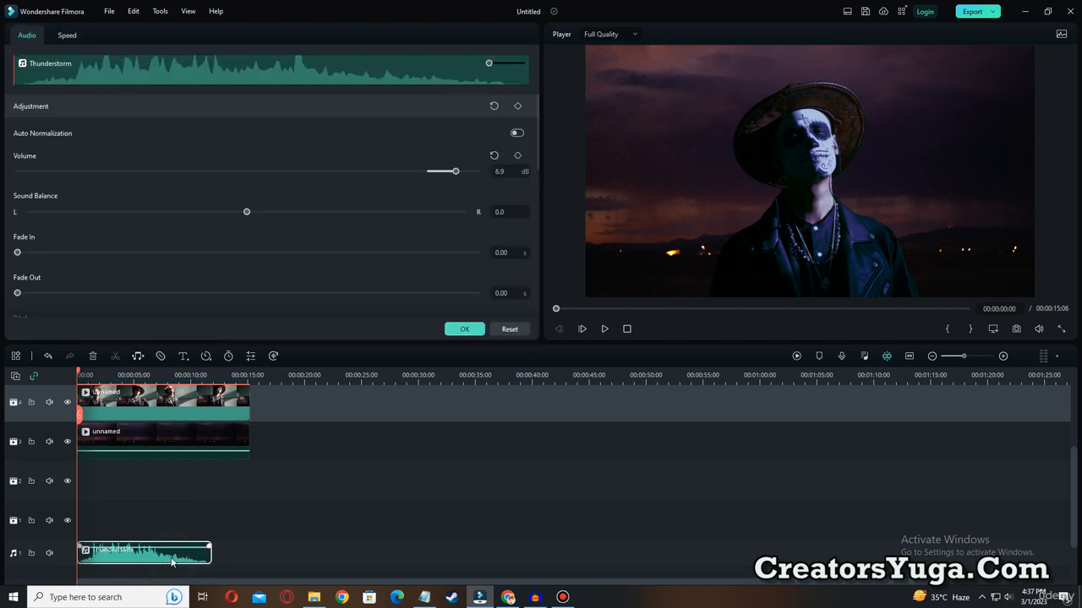
pyautogui.moveTo(456, 171)
pyautogui.mouseDown()
pyautogui.moveTo(304, 170)
pyautogui.moveTo(476, 171)
pyautogui.mouseUp()
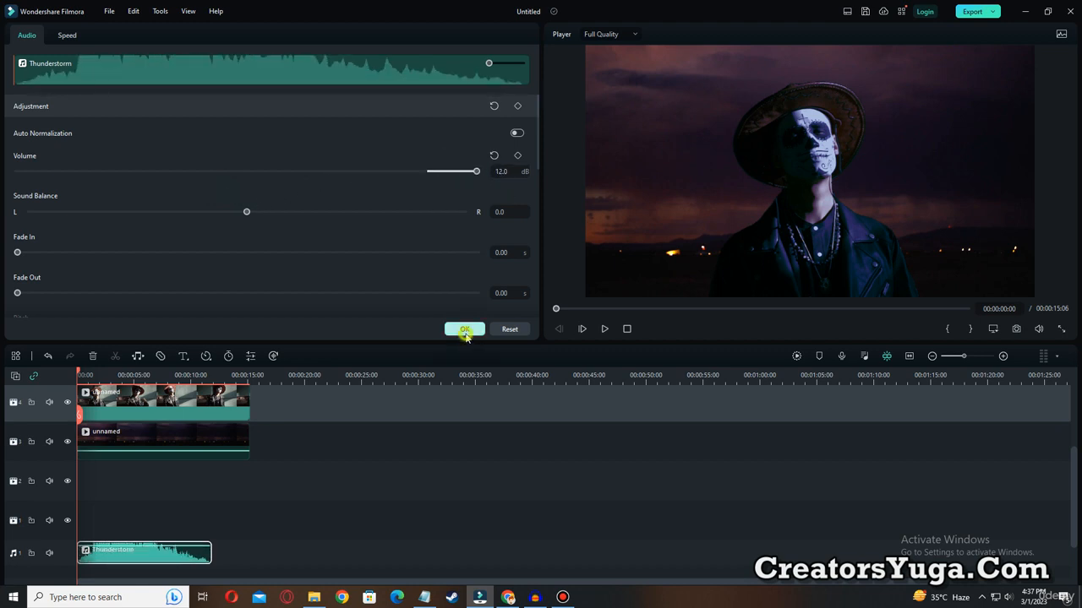
pyautogui.click(465, 329)
# Play the composite with the thunder sound, raise the player's volume, and replay it from near the start.
pyautogui.click(604, 331)
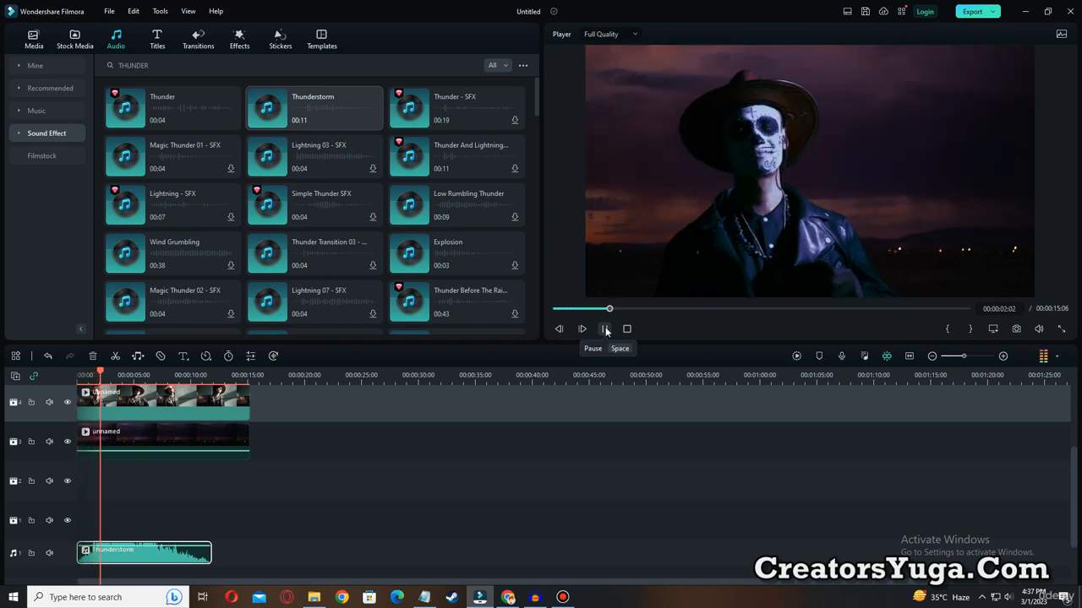
pyautogui.click(605, 330)
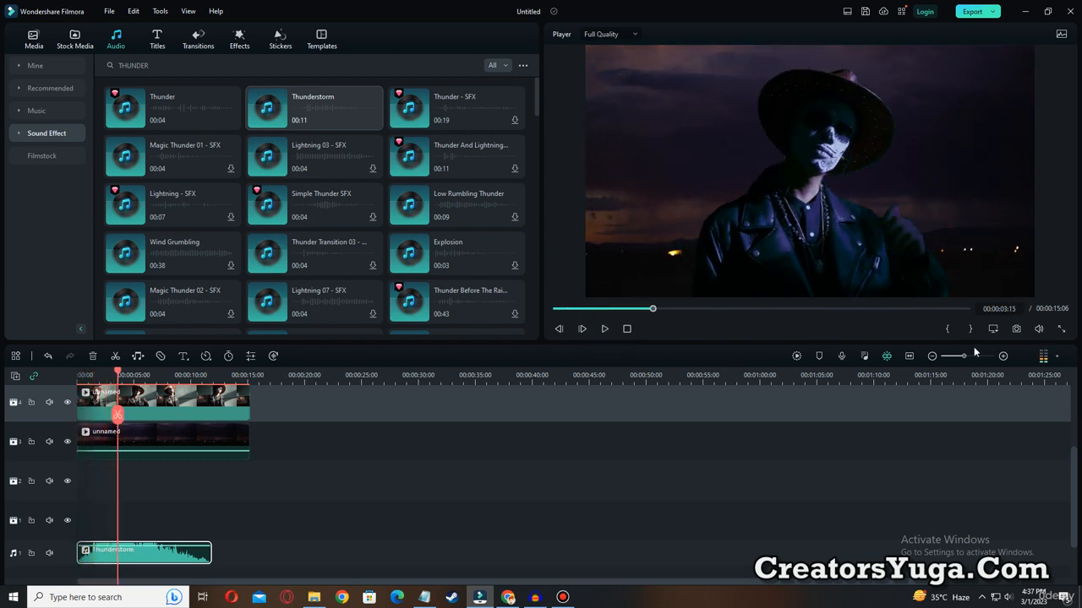
pyautogui.moveTo(1042, 327)
pyautogui.moveTo(1039, 305); pyautogui.dragTo(1040, 285)
pyautogui.click(570, 310)
pyautogui.click(605, 329)
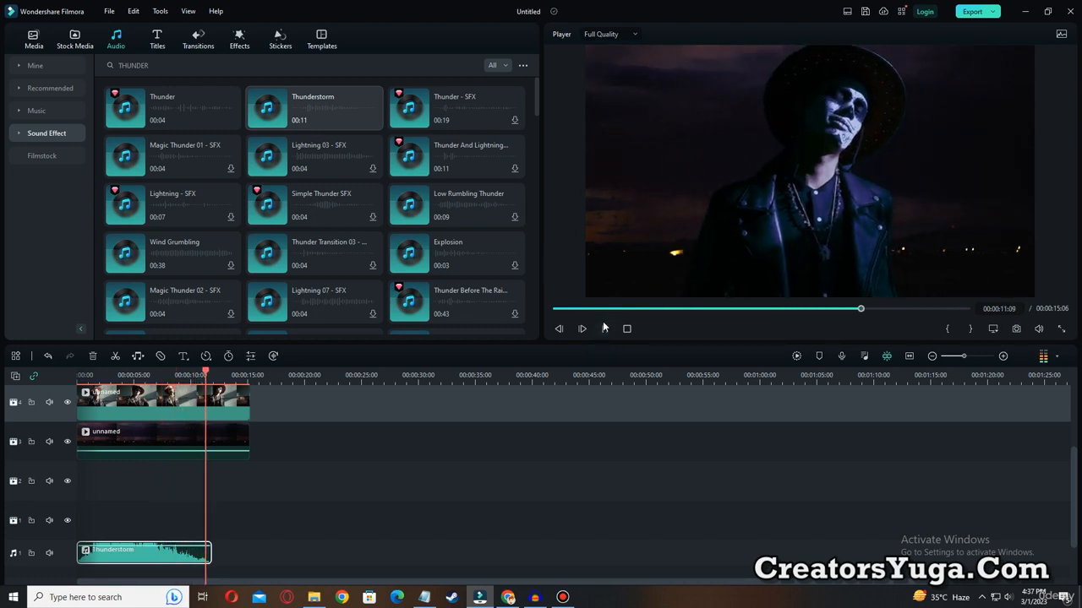
pyautogui.click(604, 328)
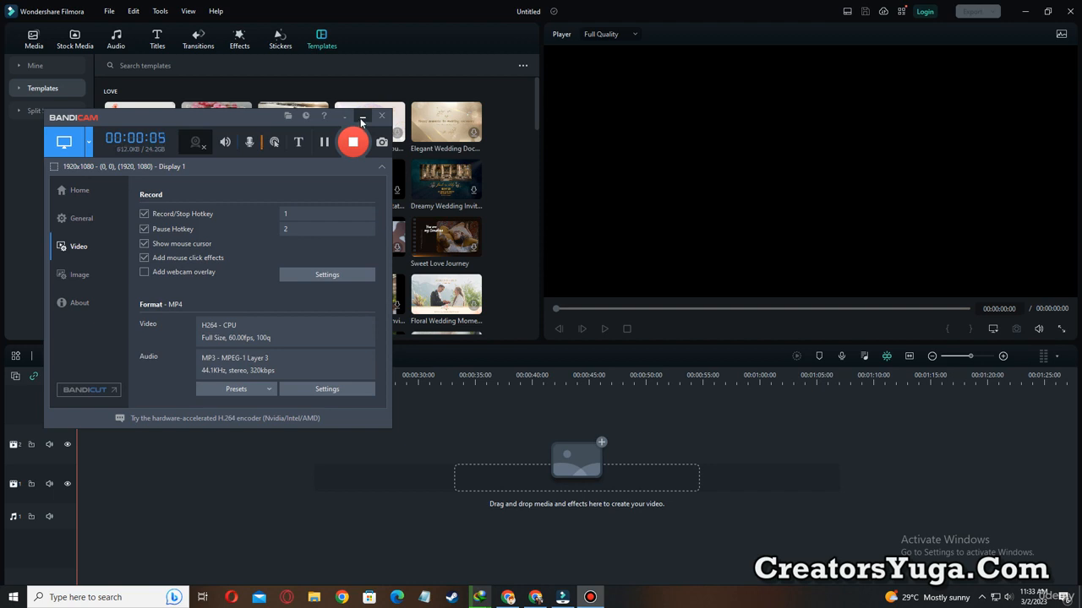
pyautogui.click(361, 118)
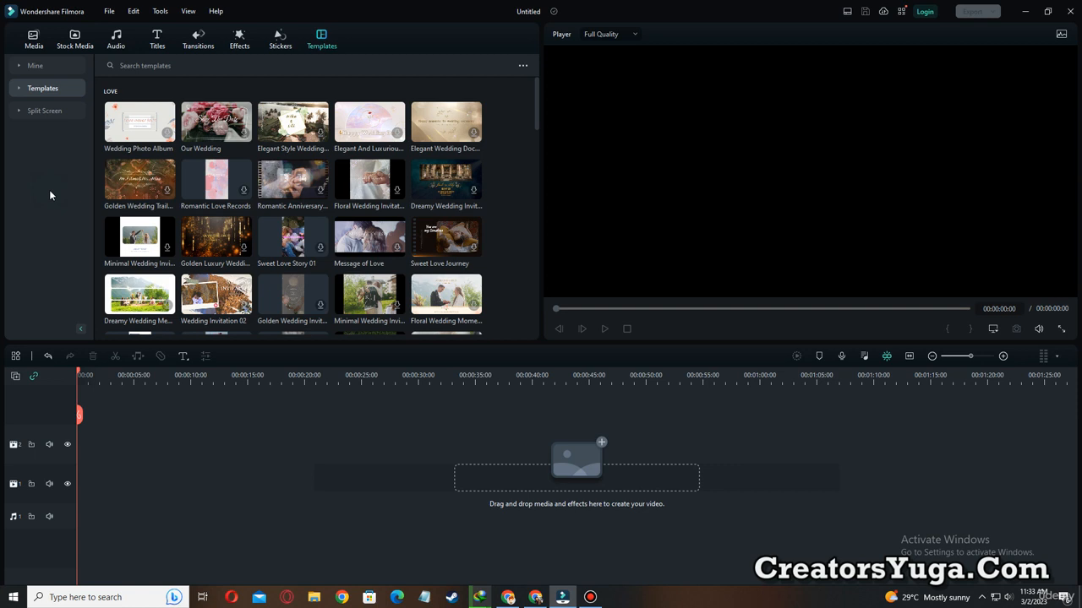
pyautogui.hotkey('ctrl', 'alt', 'd')
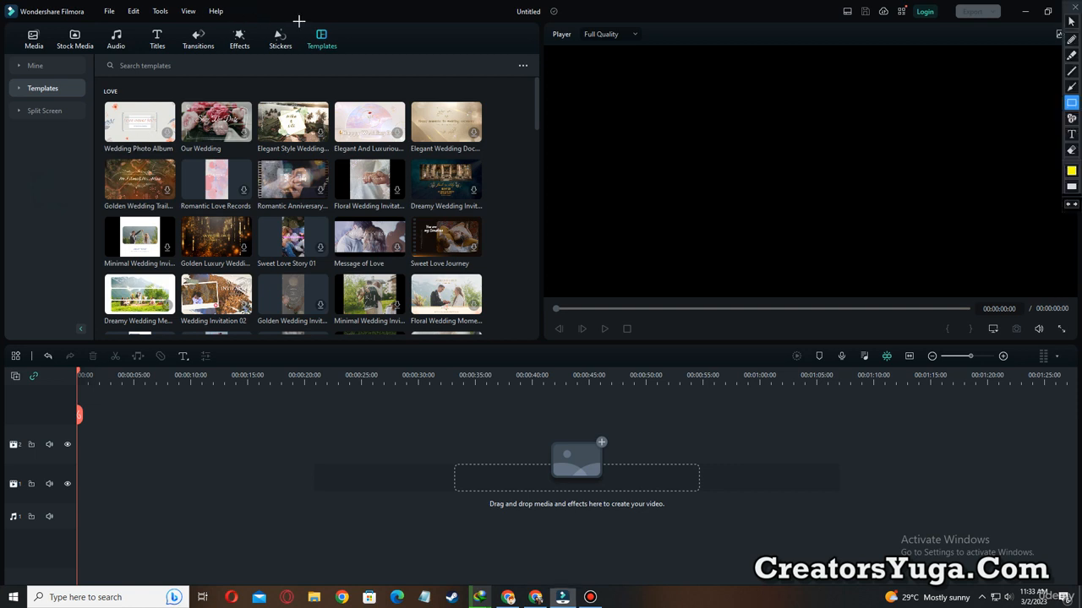
pyautogui.moveTo(299, 20)
pyautogui.mouseDown()
pyautogui.moveTo(336, 58)
pyautogui.moveTo(359, 61)
pyautogui.mouseUp()
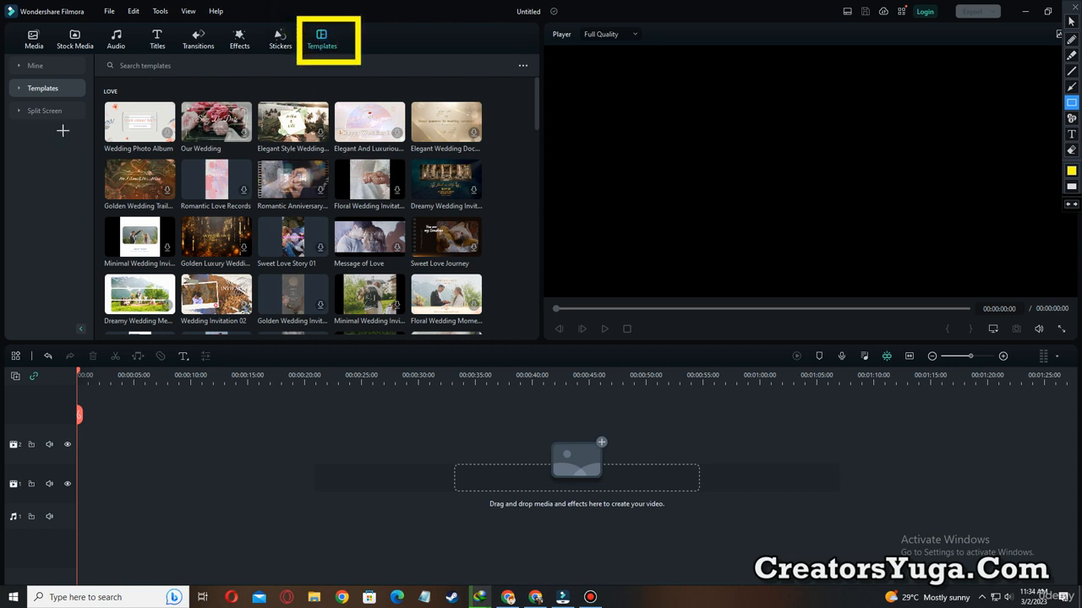
pyautogui.moveTo(10, 95)
pyautogui.mouseDown()
pyautogui.moveTo(39, 121)
pyautogui.moveTo(75, 123)
pyautogui.mouseUp()
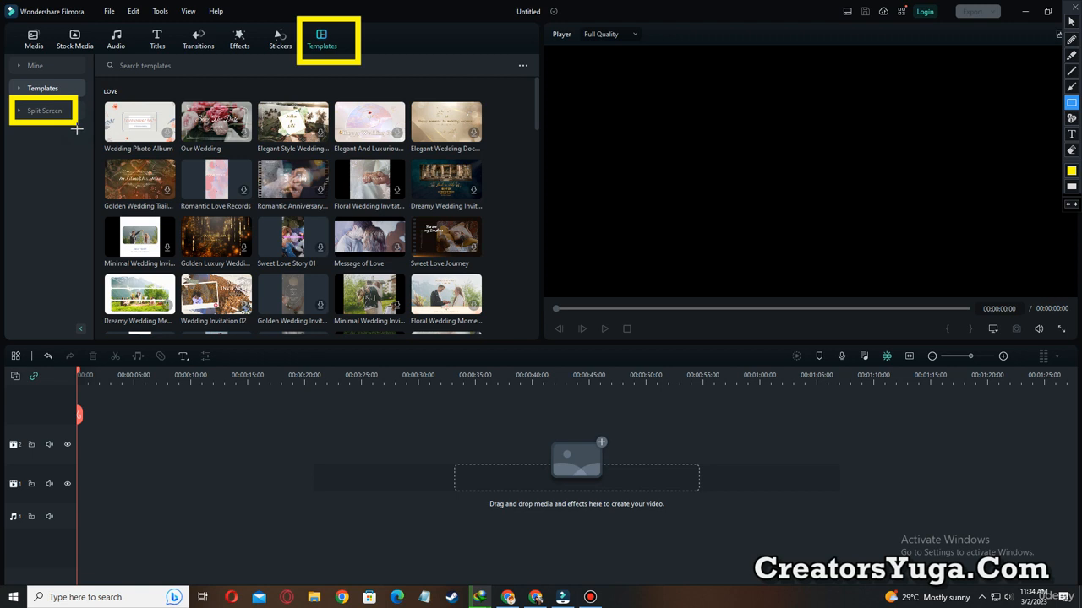
pyautogui.press('Escape')
# Place the basic Split Screen 2 template at the start of video track 2 and extend it to 00:00:15:10.
pyautogui.click(46, 111)
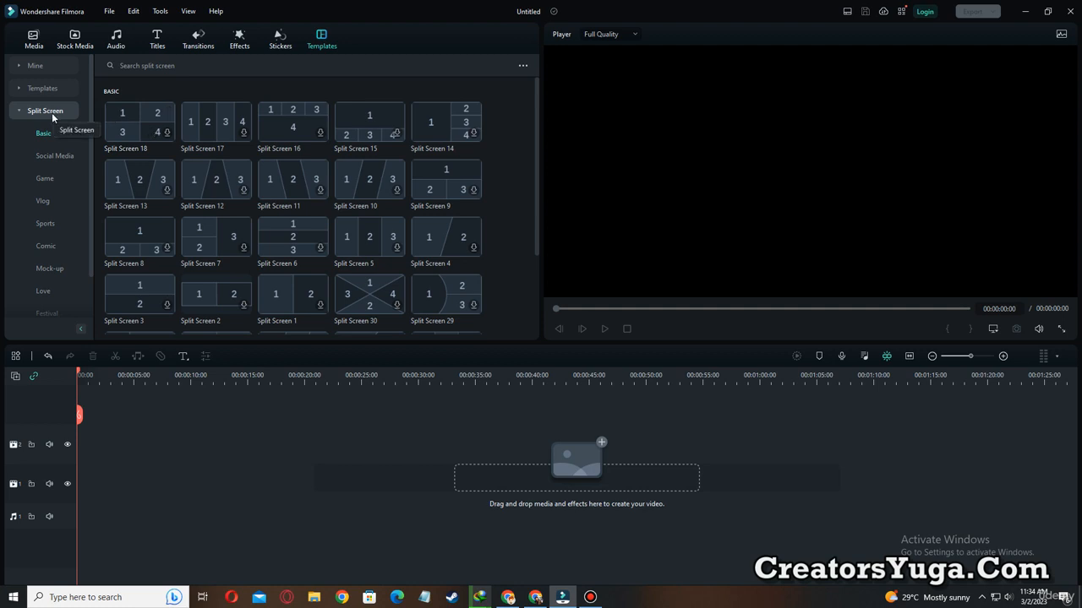
pyautogui.click(202, 297)
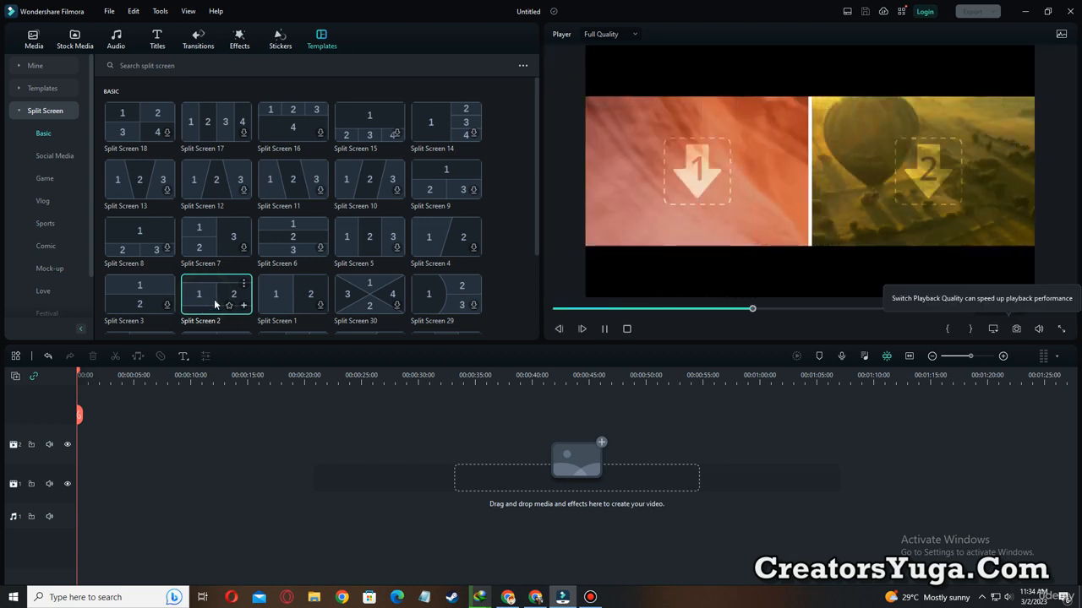
pyautogui.moveTo(216, 309); pyautogui.dragTo(80, 437)
pyautogui.doubleClick(114, 448)
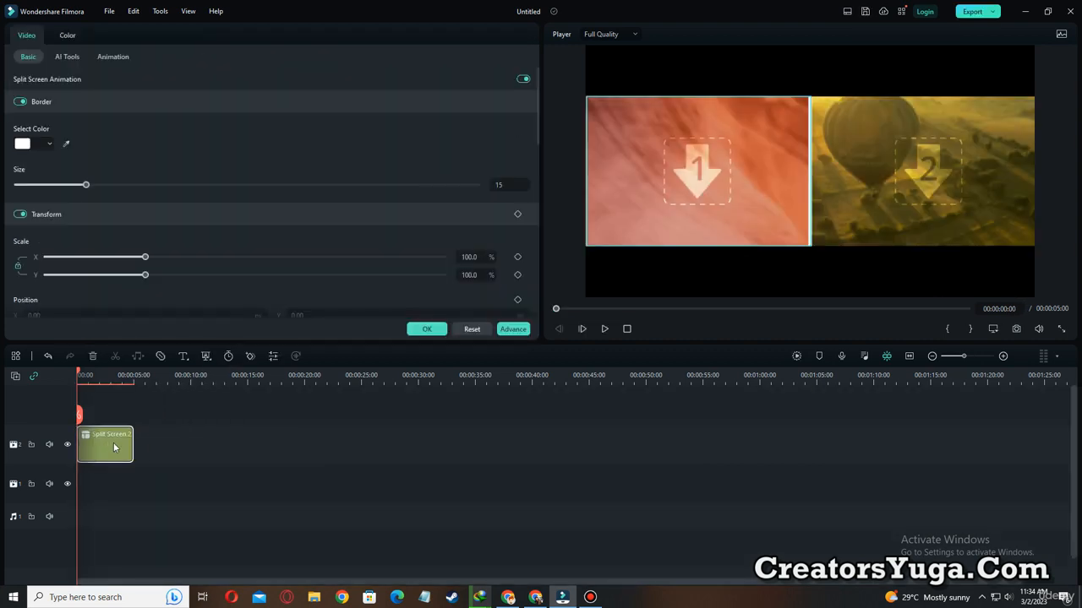
pyautogui.moveTo(130, 443); pyautogui.dragTo(249, 442)
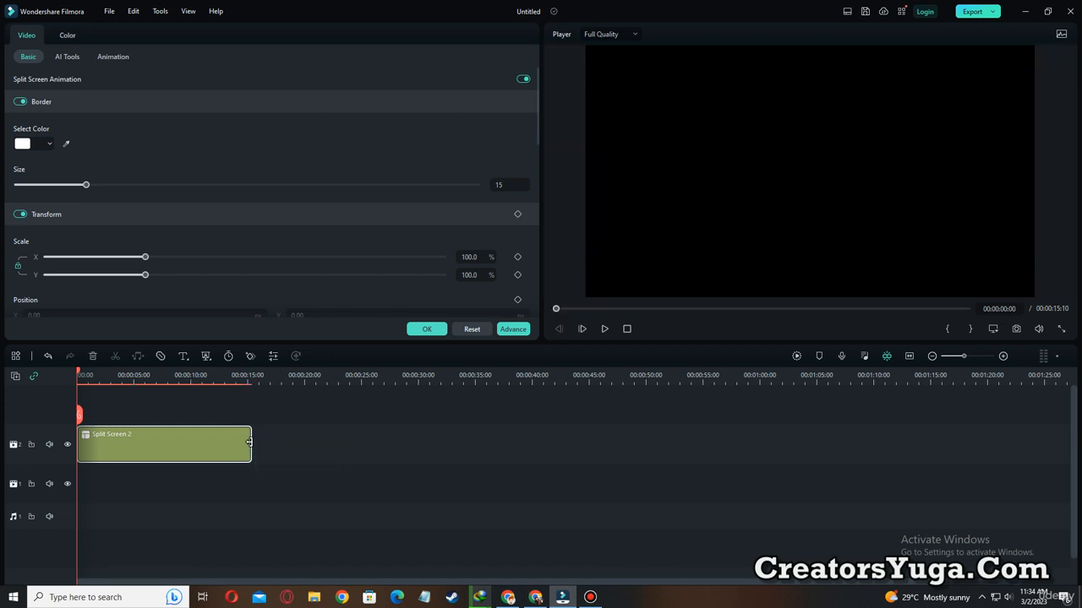
# Play the empty split screen from the start to view its opening animation, and pause once both panes are in place.
pyautogui.click(78, 375)
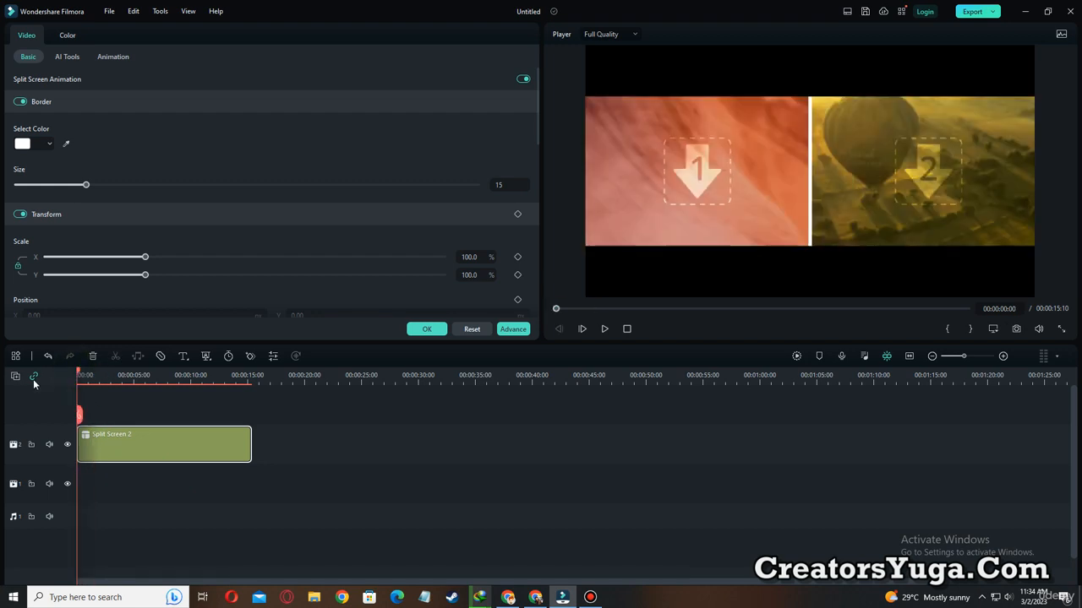
pyautogui.click(602, 331)
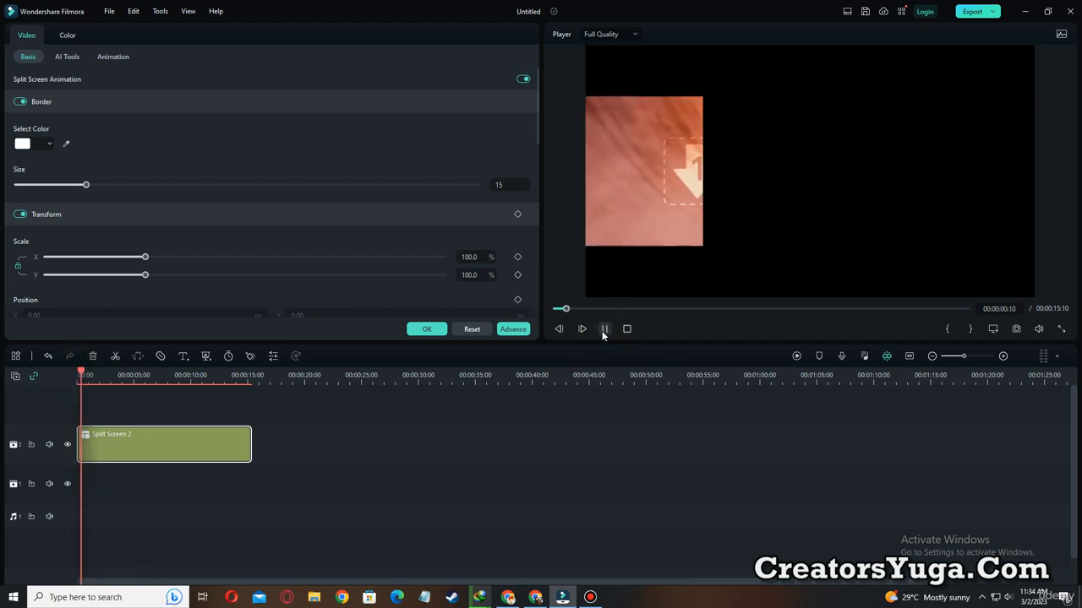
pyautogui.click(603, 330)
pyautogui.hotkey('ctrl', 'alt', 'd')
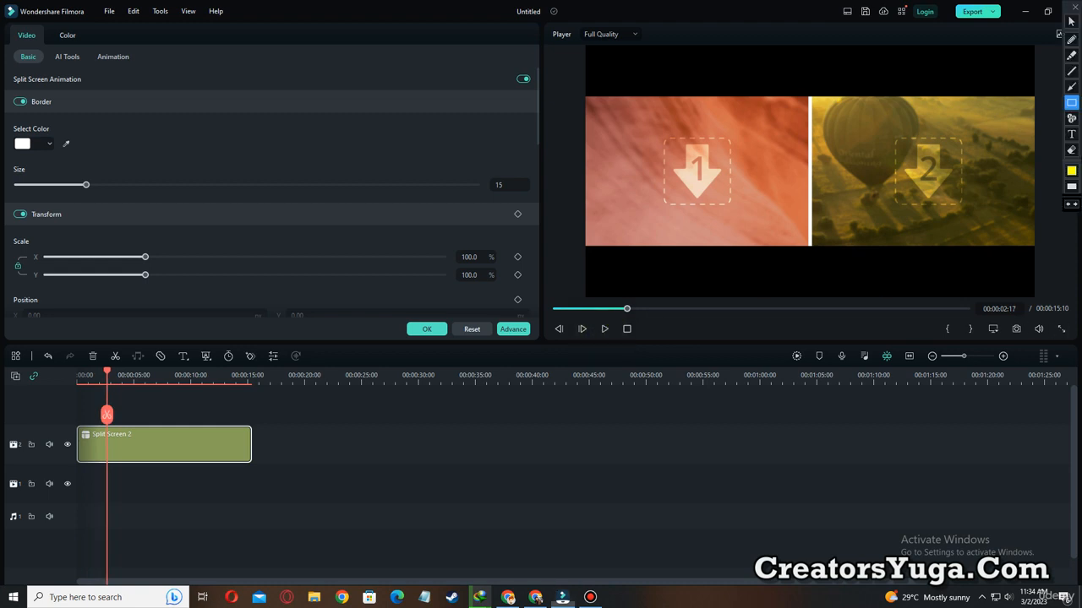
pyautogui.moveTo(632, 113)
pyautogui.mouseDown()
pyautogui.moveTo(735, 217)
pyautogui.moveTo(753, 217)
pyautogui.mouseUp()
pyautogui.moveTo(847, 116); pyautogui.dragTo(987, 212)
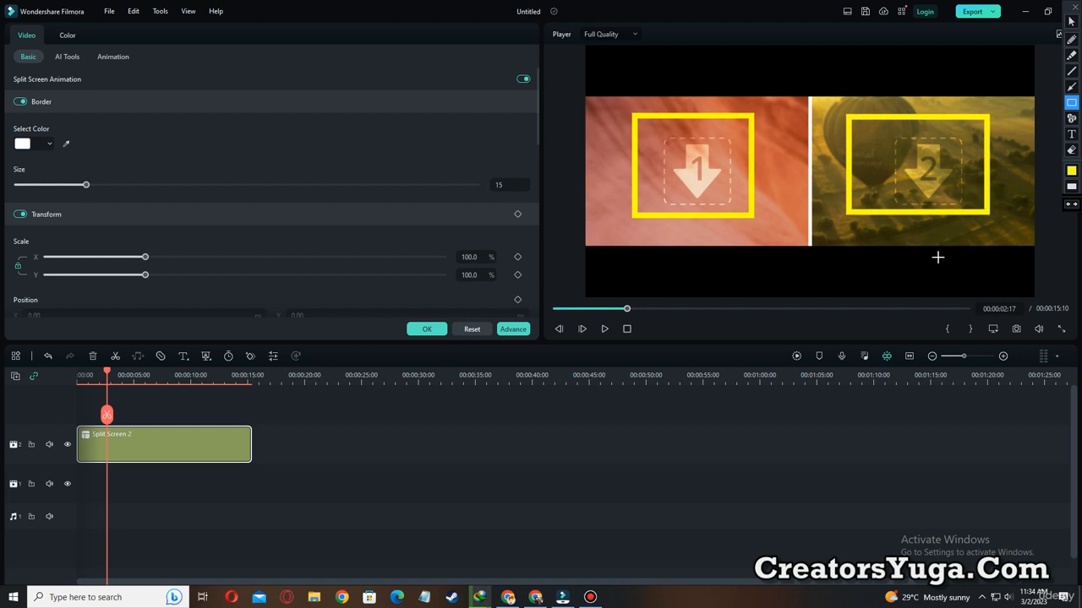
pyautogui.moveTo(614, 100)
pyautogui.mouseDown()
pyautogui.moveTo(640, 149)
pyautogui.moveTo(755, 217)
pyautogui.mouseUp()
pyautogui.moveTo(841, 107)
pyautogui.mouseDown()
pyautogui.moveTo(951, 234)
pyautogui.moveTo(1000, 223)
pyautogui.mouseUp()
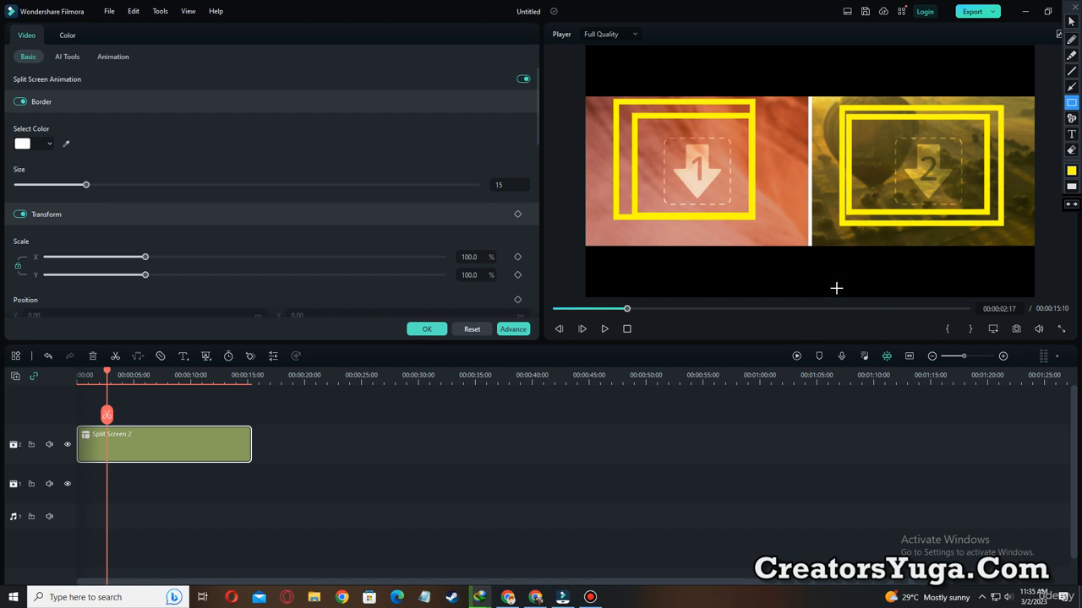
pyautogui.press('Escape')
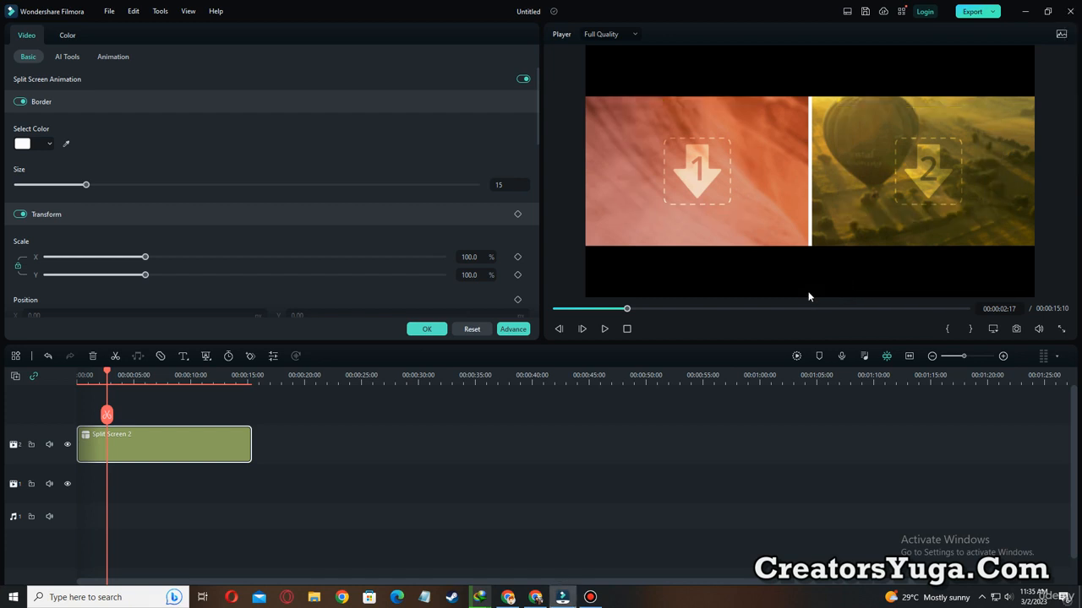
# Fill pane 1 with the downloaded stock clip of the woman in red smoke and pane 2 with the gym clip.
pyautogui.click(425, 329)
pyautogui.click(59, 41)
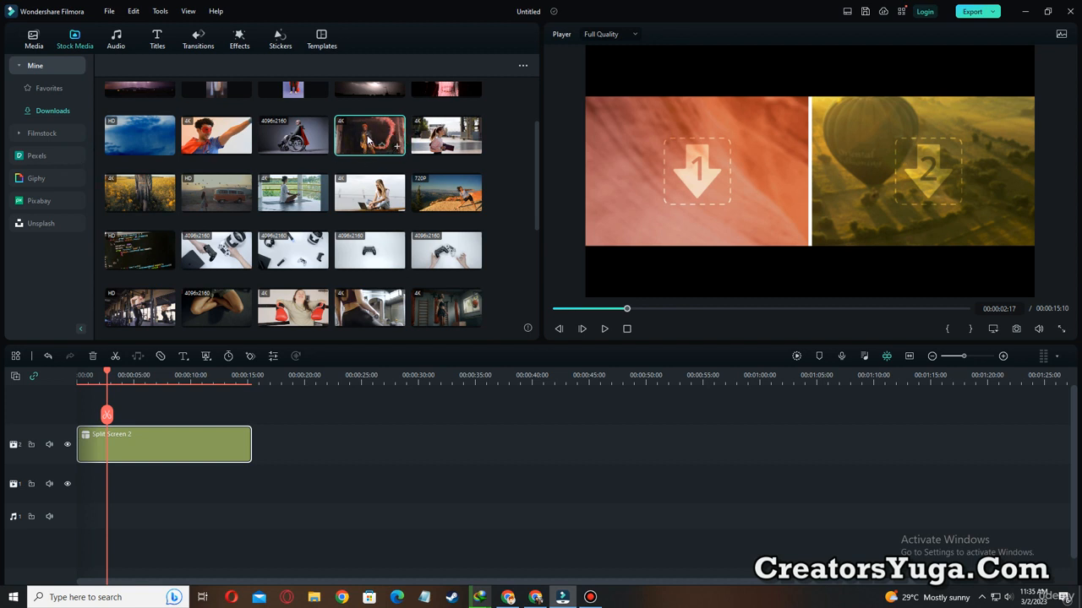
pyautogui.moveTo(367, 137); pyautogui.dragTo(655, 241)
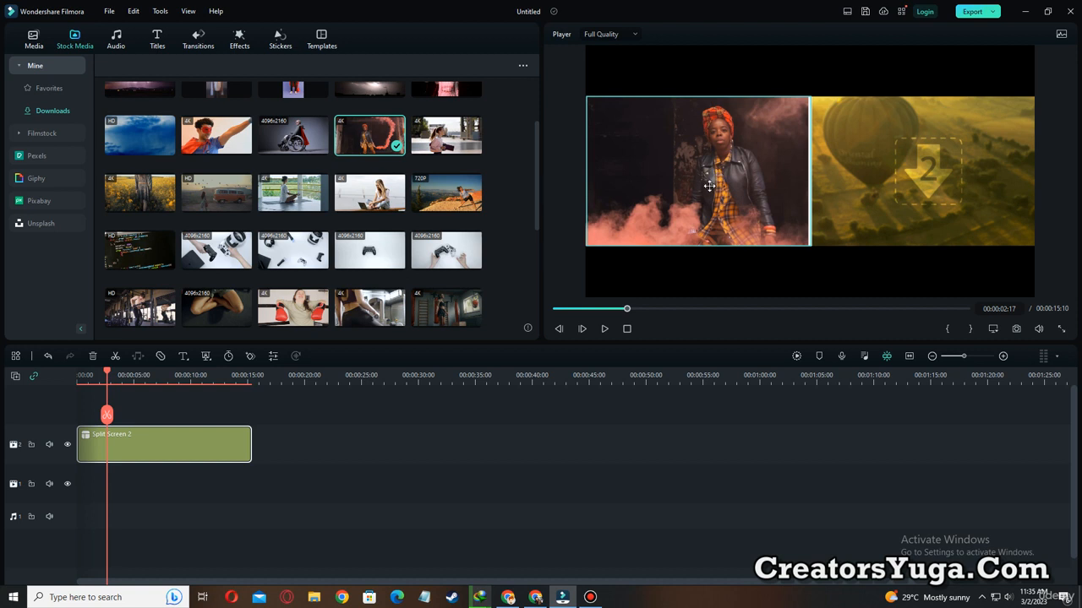
pyautogui.moveTo(369, 311); pyautogui.dragTo(913, 171)
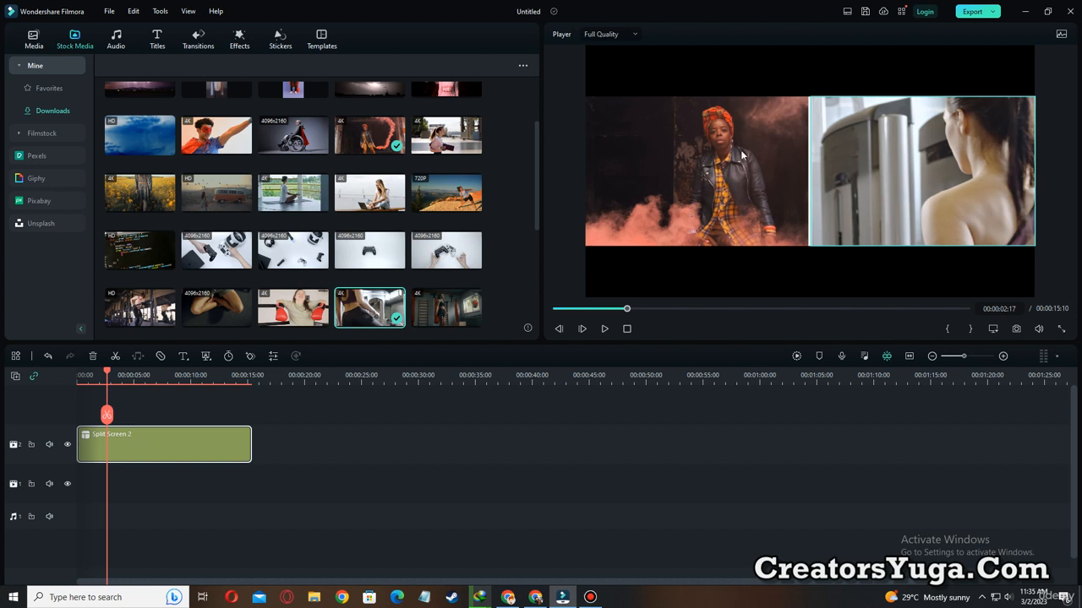
pyautogui.hotkey('ctrl', 'alt', 'd')
pyautogui.moveTo(607, 107)
pyautogui.mouseDown()
pyautogui.moveTo(656, 212)
pyautogui.moveTo(793, 231)
pyautogui.mouseUp()
pyautogui.hotkey('ctrl', 'alt', 'd')
# Scale down the smoke clip and the gym clip slightly so more of each woman fits in her pane.
pyautogui.click(697, 153)
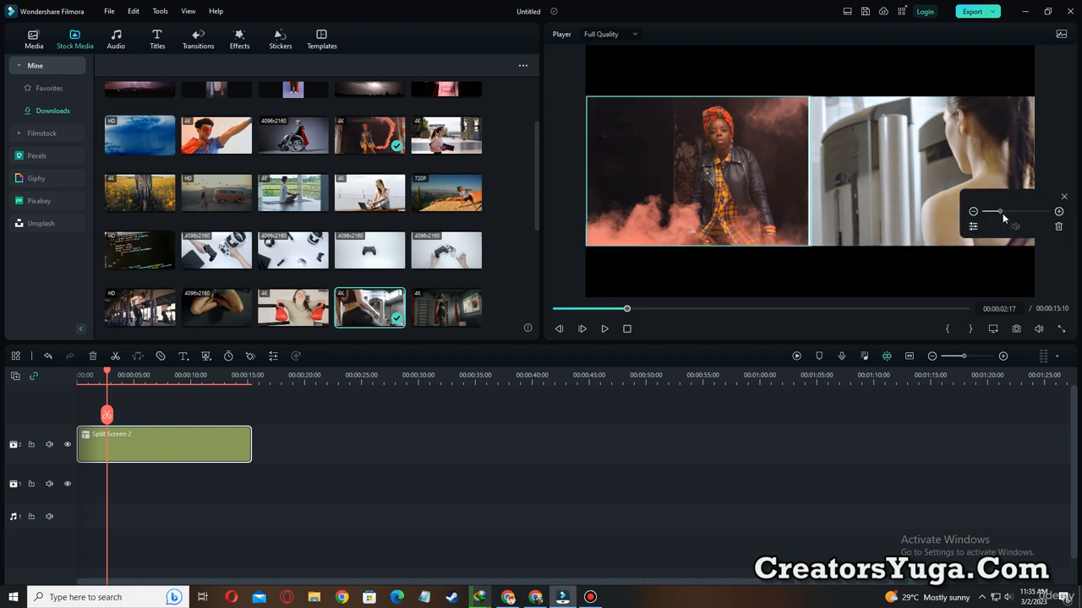
pyautogui.moveTo(998, 214); pyautogui.dragTo(995, 209)
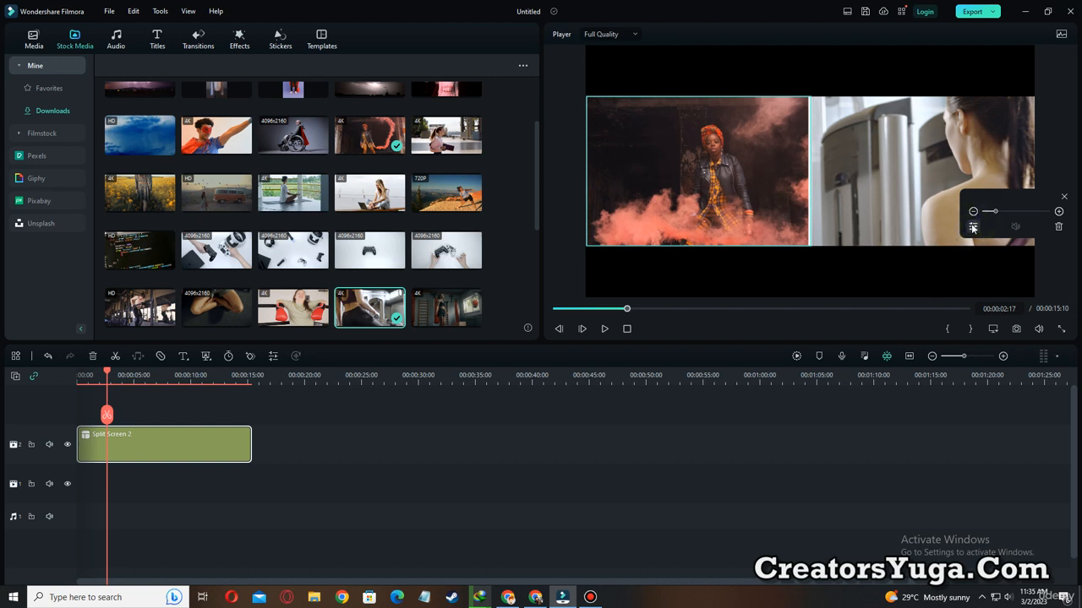
pyautogui.click(884, 199)
pyautogui.moveTo(1000, 211)
pyautogui.mouseDown()
pyautogui.moveTo(978, 211)
pyautogui.moveTo(993, 211)
pyautogui.mouseUp()
# Shift the smoke and gym clips slightly left within their panes, and play the split screen from the start.
pyautogui.click(741, 195)
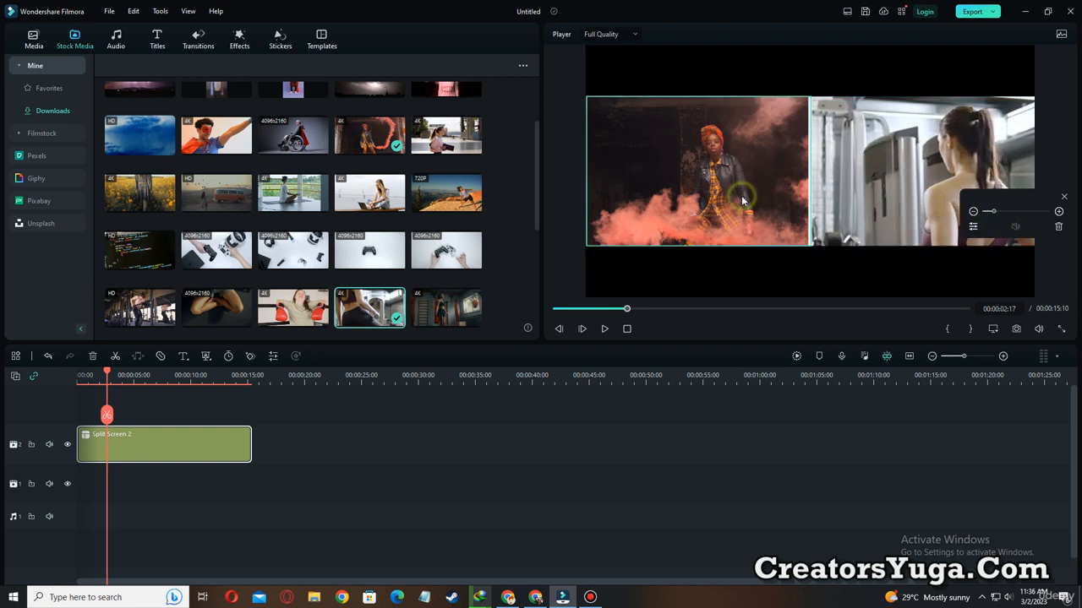
pyautogui.moveTo(741, 196); pyautogui.dragTo(719, 195)
pyautogui.click(912, 187)
pyautogui.moveTo(914, 185); pyautogui.dragTo(897, 184)
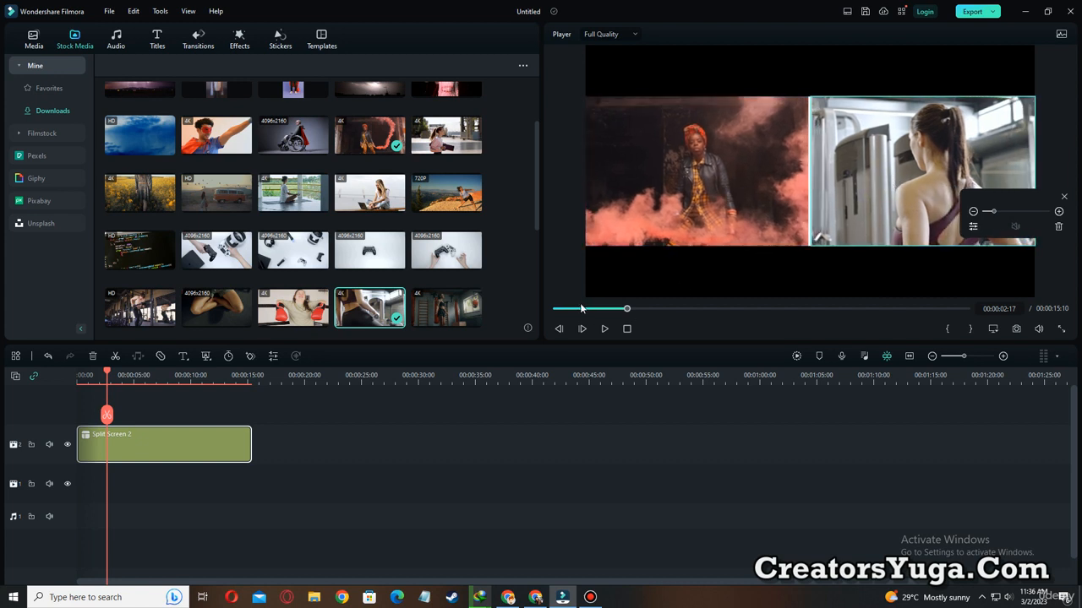
pyautogui.moveTo(581, 309); pyautogui.dragTo(527, 307)
pyautogui.click(605, 329)
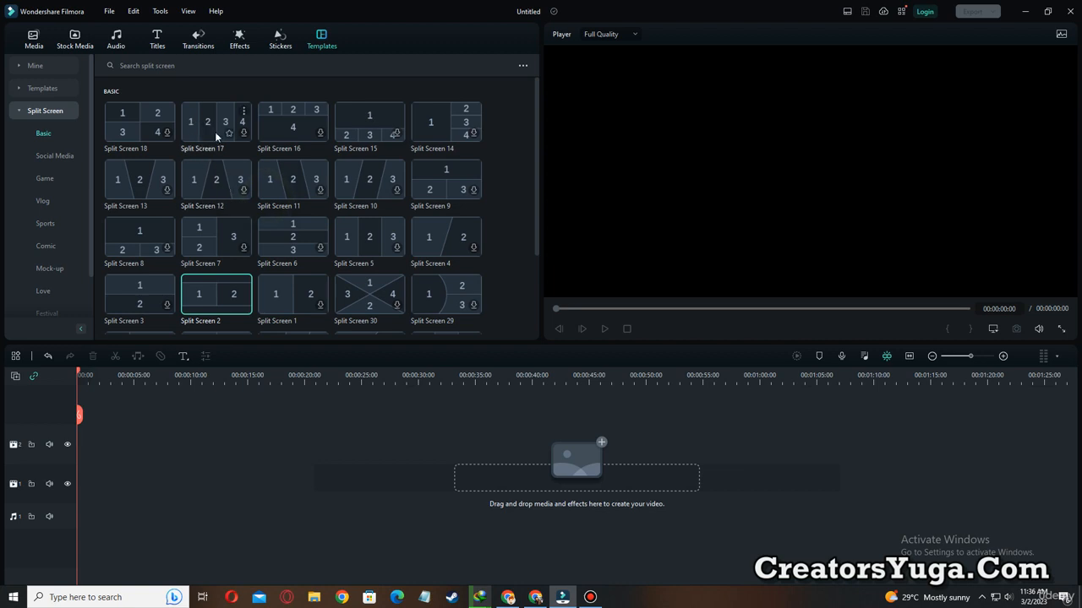
# Place the four-column Split Screen 17 template at the start of video track 2, extend it to 00:00:17:08, and play it.
pyautogui.moveTo(203, 122); pyautogui.dragTo(66, 462)
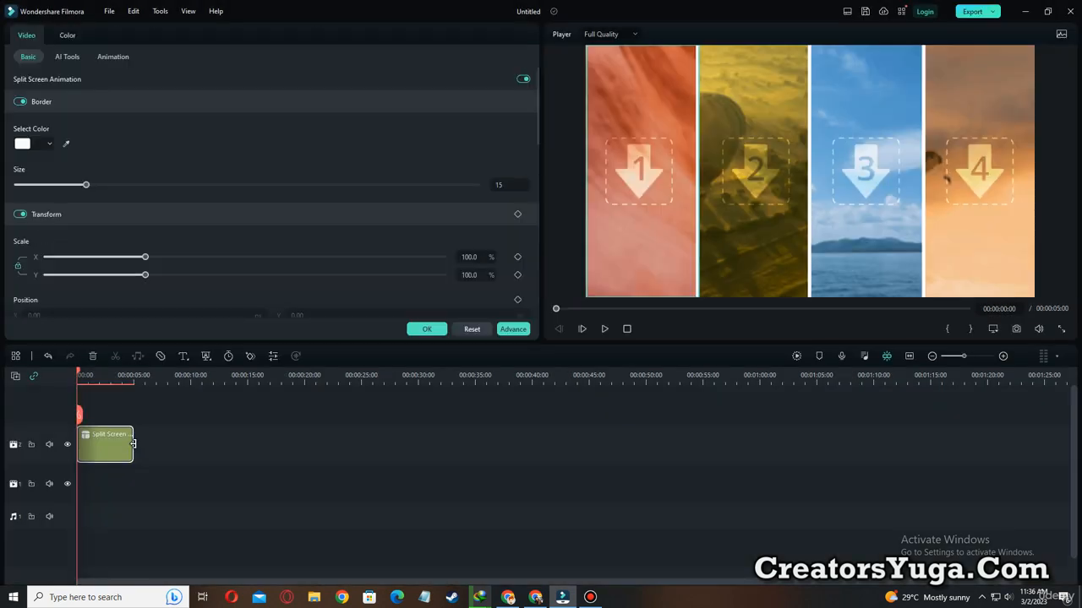
pyautogui.moveTo(133, 443); pyautogui.dragTo(273, 441)
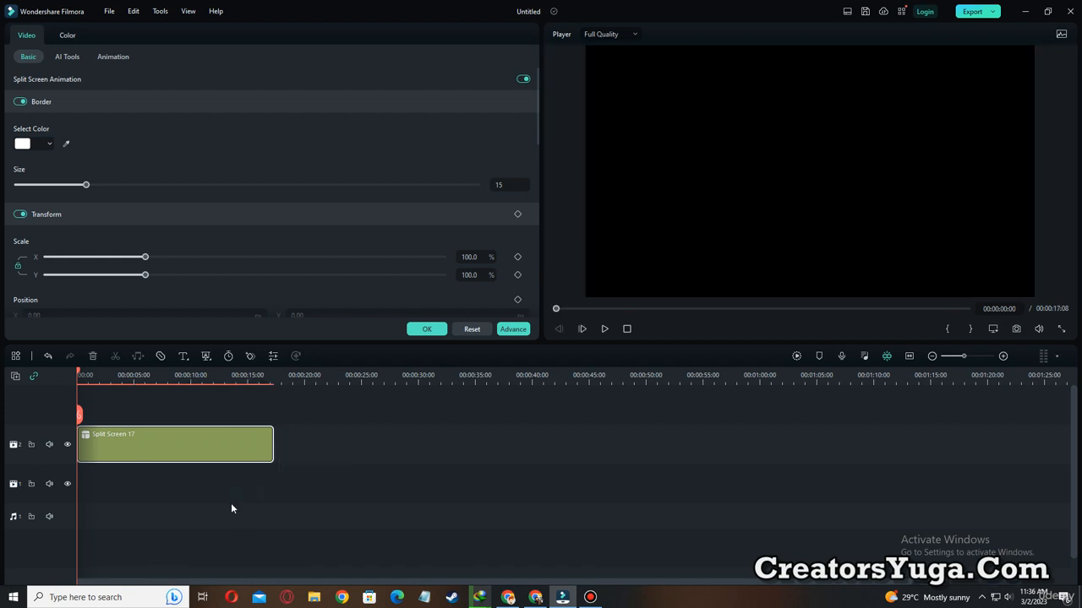
pyautogui.click(605, 328)
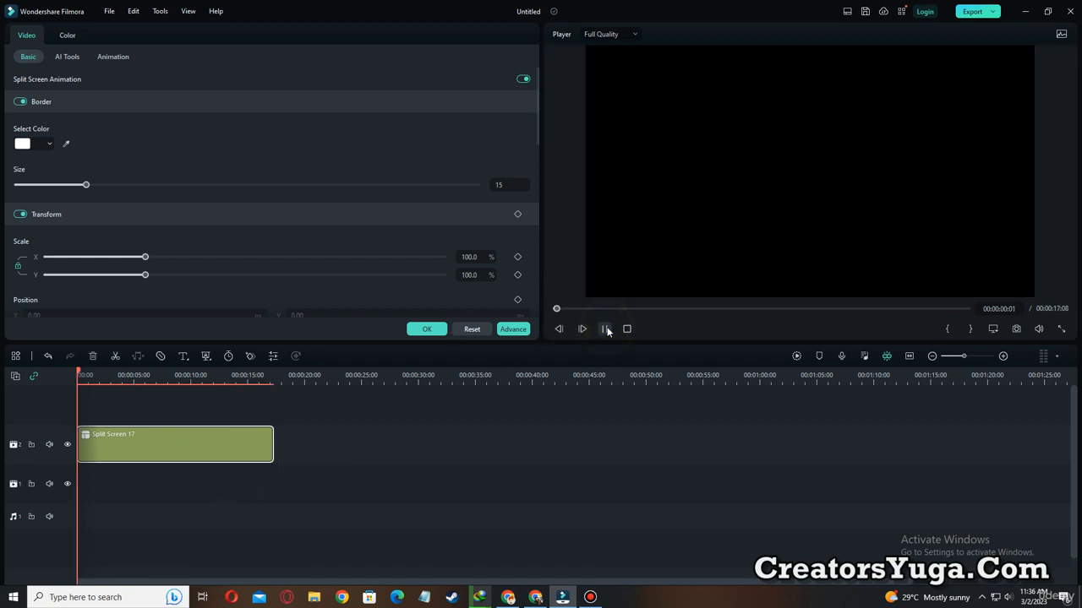
# Pause the preview of the four-column split screen at 00:00:02:02 and accept the template's settings.
pyautogui.click(605, 328)
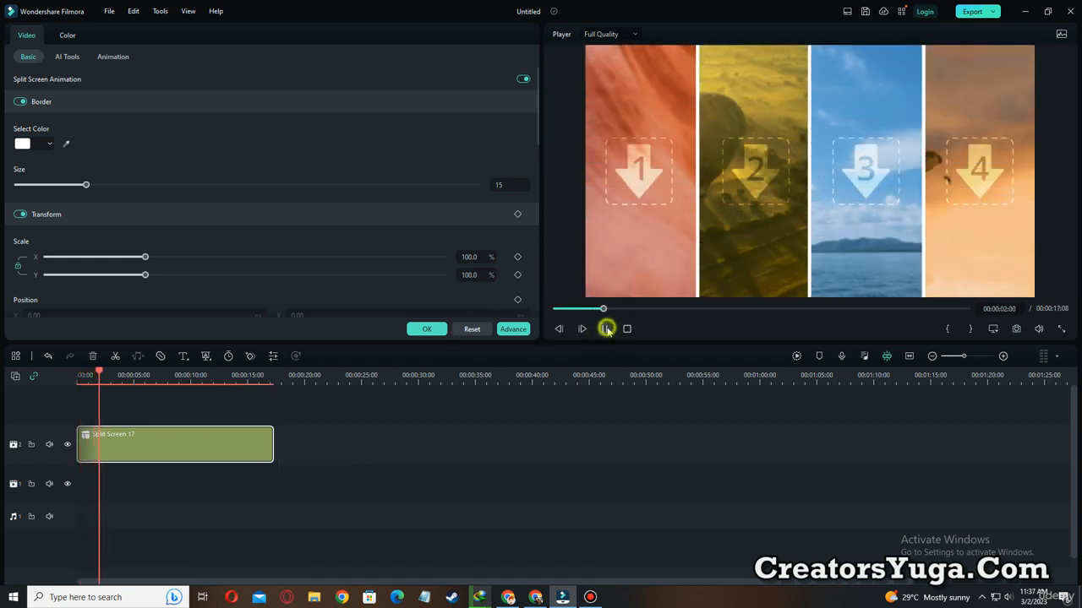
pyautogui.click(427, 328)
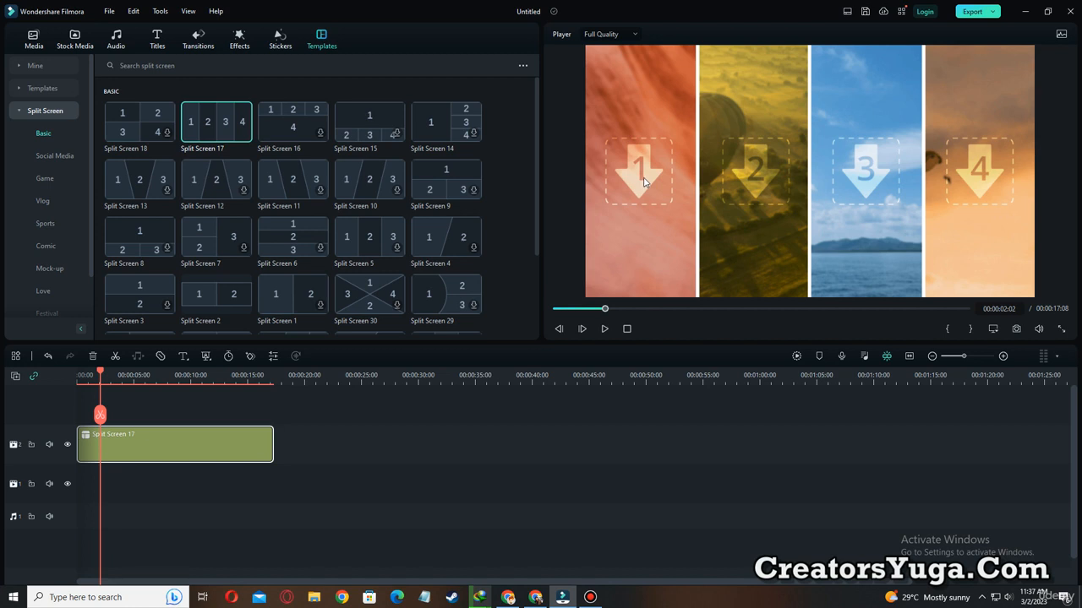
pyautogui.hotkey('ctrl', 'alt', 'd')
pyautogui.moveTo(600, 112)
pyautogui.mouseDown()
pyautogui.moveTo(652, 213)
pyautogui.moveTo(672, 216)
pyautogui.mouseUp()
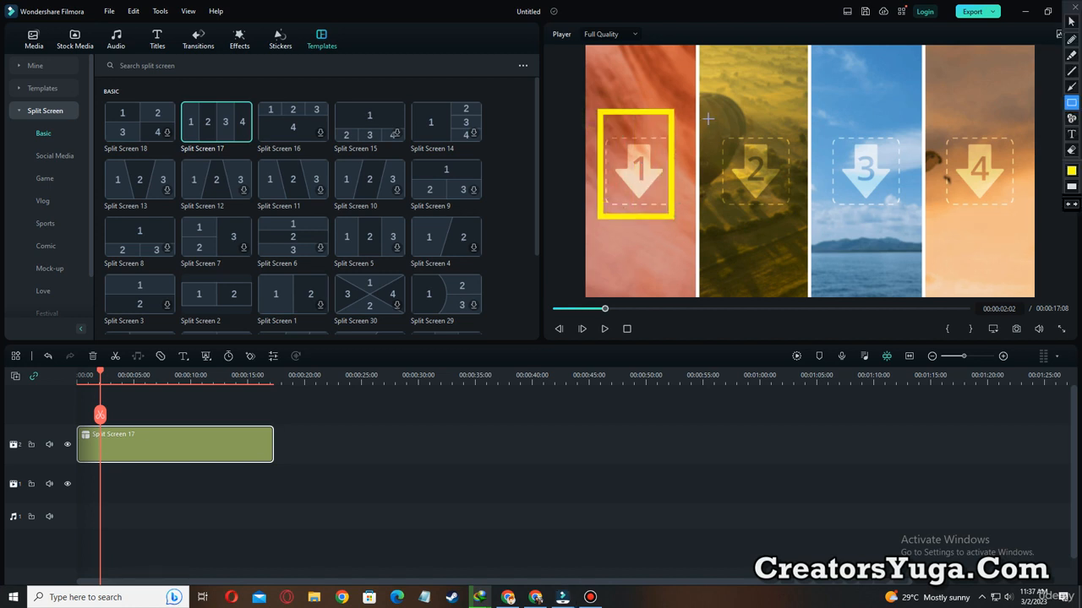
pyautogui.moveTo(708, 111); pyautogui.dragTo(782, 226)
pyautogui.moveTo(815, 117); pyautogui.dragTo(898, 227)
pyautogui.moveTo(947, 110); pyautogui.dragTo(1028, 214)
pyautogui.hotkey('ctrl', 'alt', 'd')
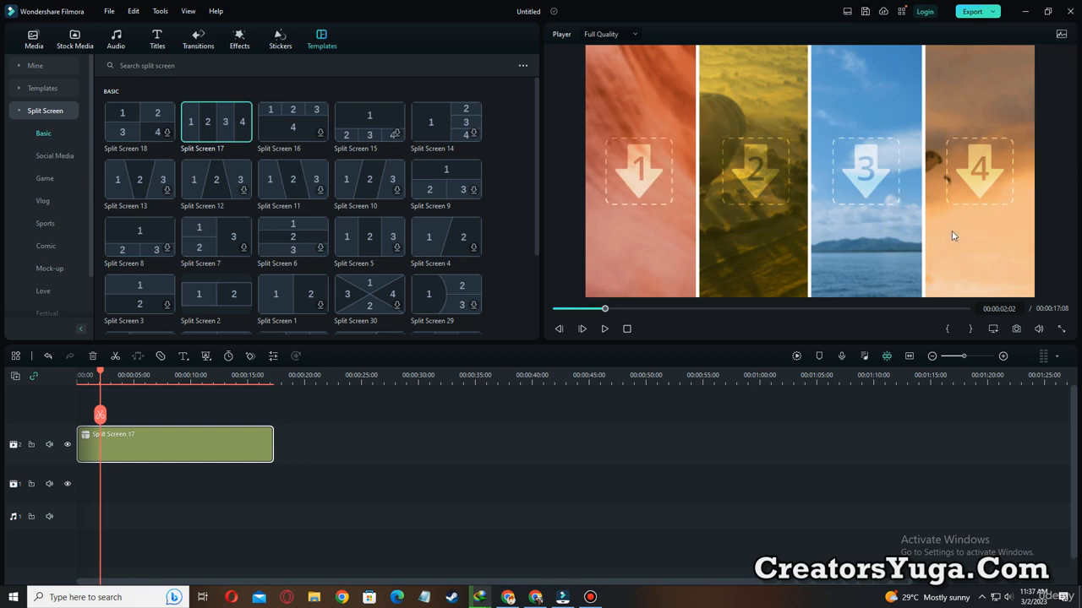
# Fill pane 1 with the downloaded 720P clip of the woman stretching in the desert and reposition it so she is framed in the pane.
pyautogui.click(73, 39)
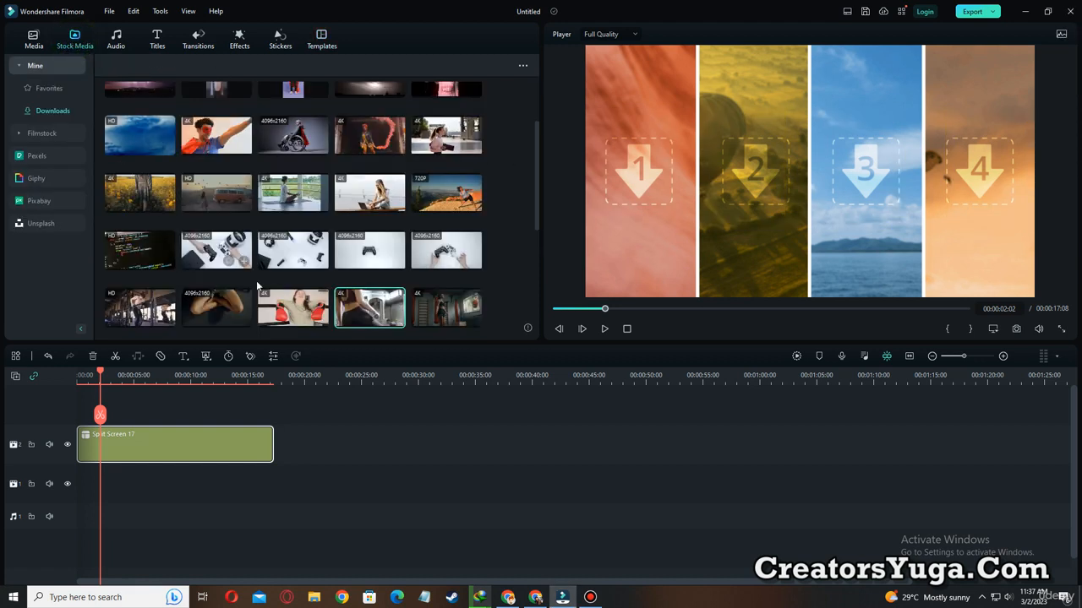
pyautogui.moveTo(450, 184); pyautogui.dragTo(624, 163)
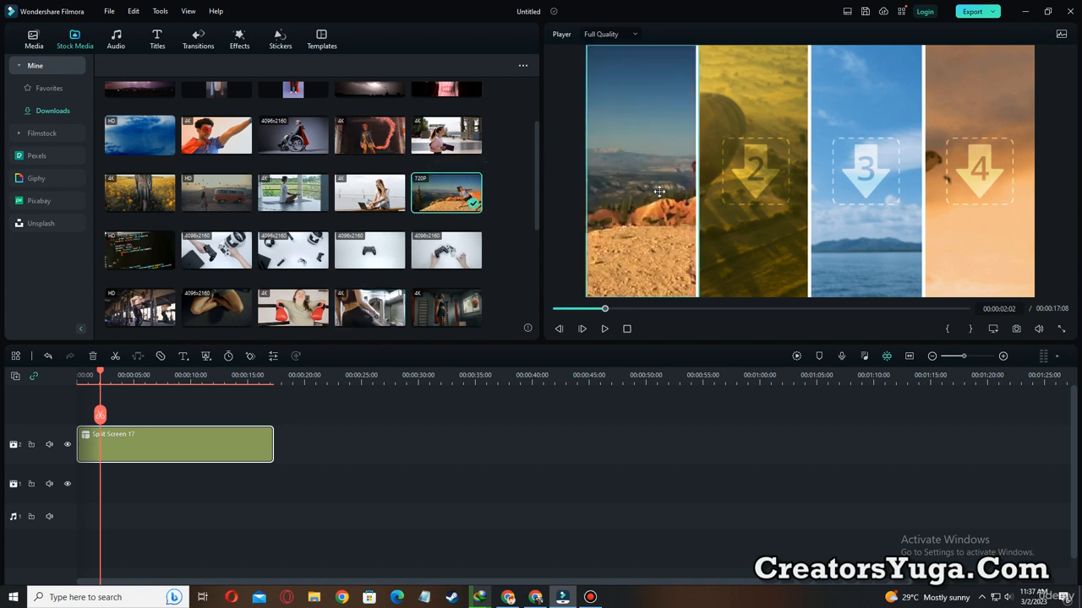
pyautogui.moveTo(659, 197); pyautogui.dragTo(577, 198)
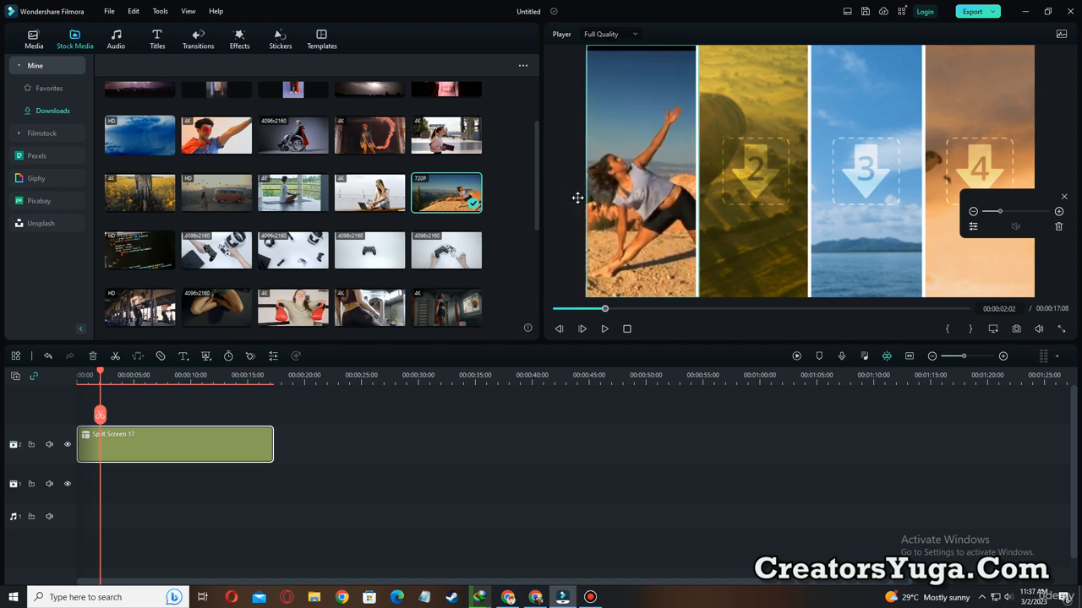
pyautogui.moveTo(644, 200); pyautogui.dragTo(654, 223)
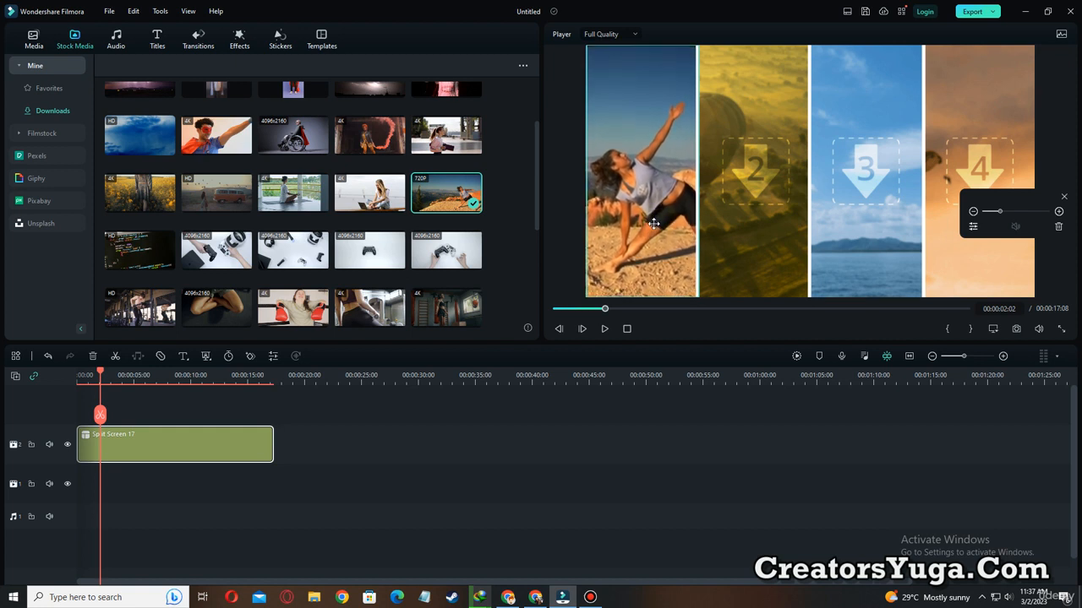
# Fill pane 2 with the clip of the seated woman with a laptop, pane 3 with the red-smoke clip and pane 4 with the boxing gym clip.
pyautogui.moveTo(369, 193); pyautogui.dragTo(698, 226)
pyautogui.moveTo(757, 207); pyautogui.dragTo(760, 213)
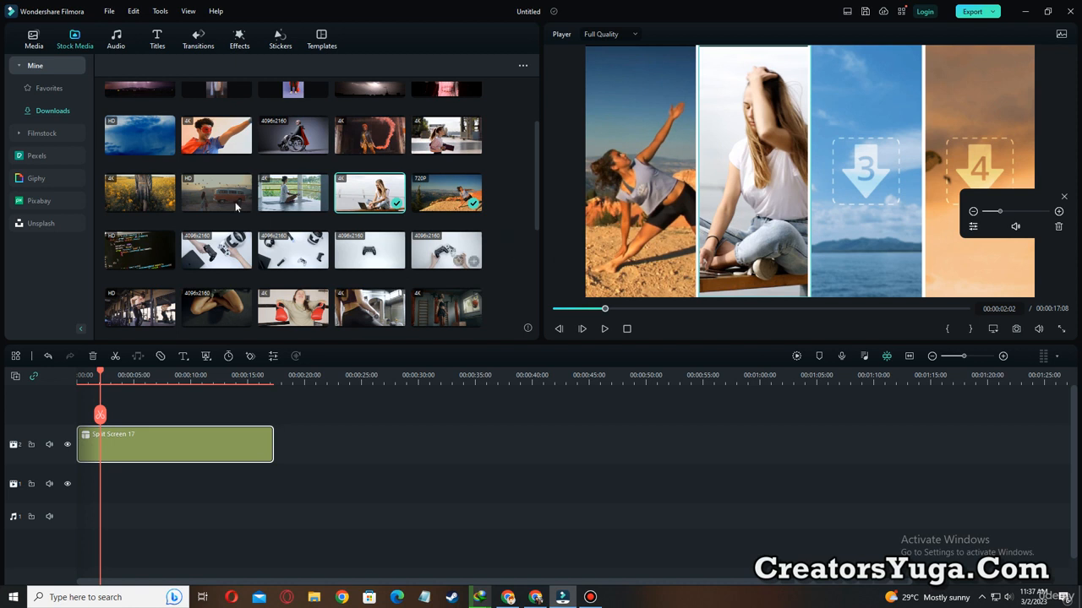
pyautogui.click(364, 140)
pyautogui.moveTo(363, 140); pyautogui.dragTo(836, 195)
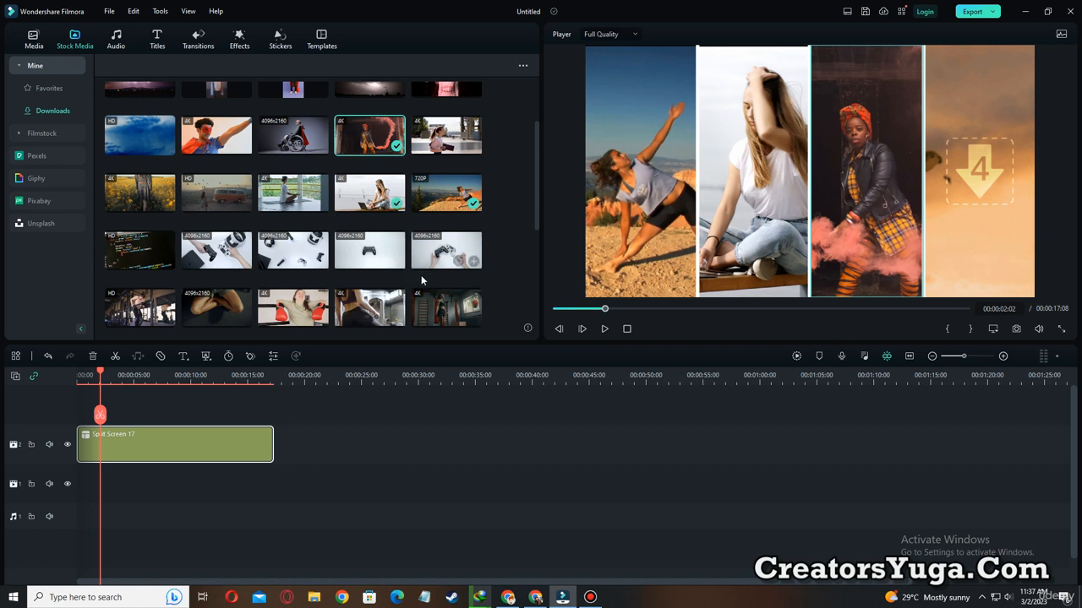
pyautogui.moveTo(436, 308); pyautogui.dragTo(984, 232)
# Play the filled four-pane split screen from the start and pause at 00:00:06:23.
pyautogui.moveTo(577, 309); pyautogui.dragTo(556, 309)
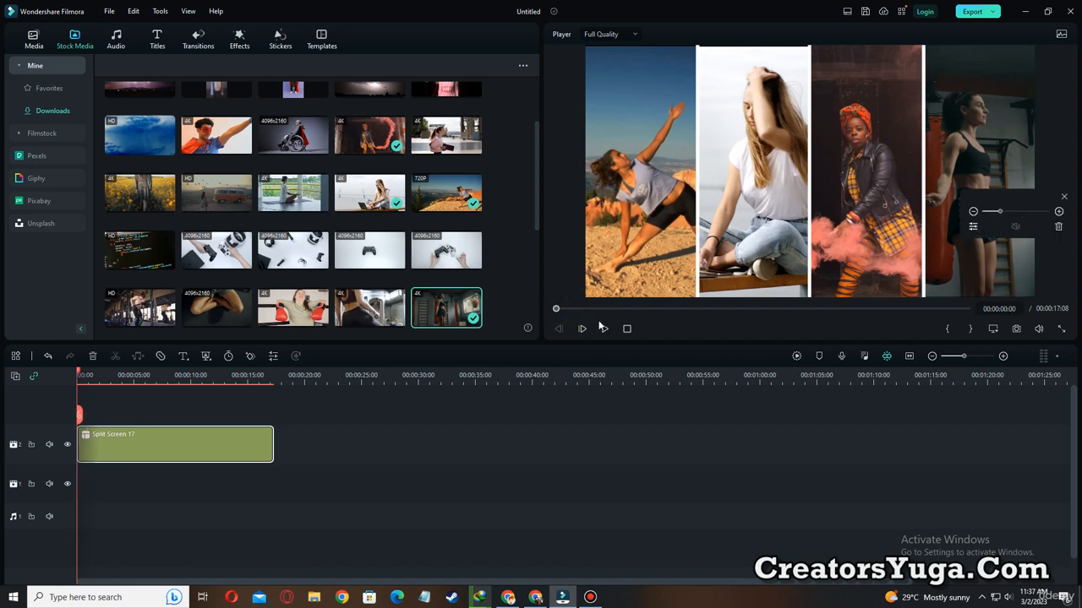
pyautogui.click(605, 329)
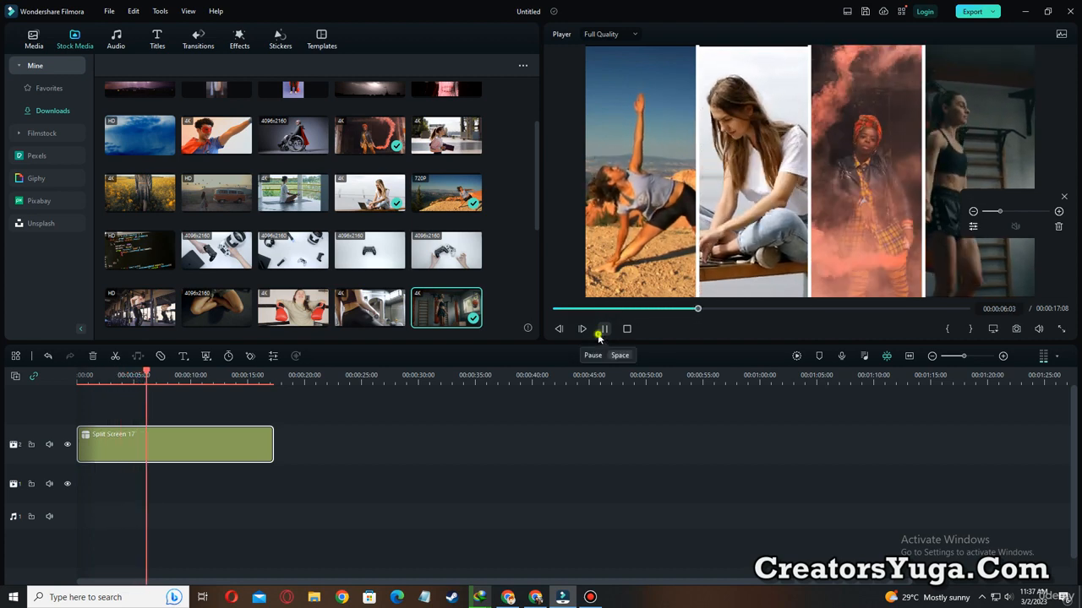
pyautogui.press('space')
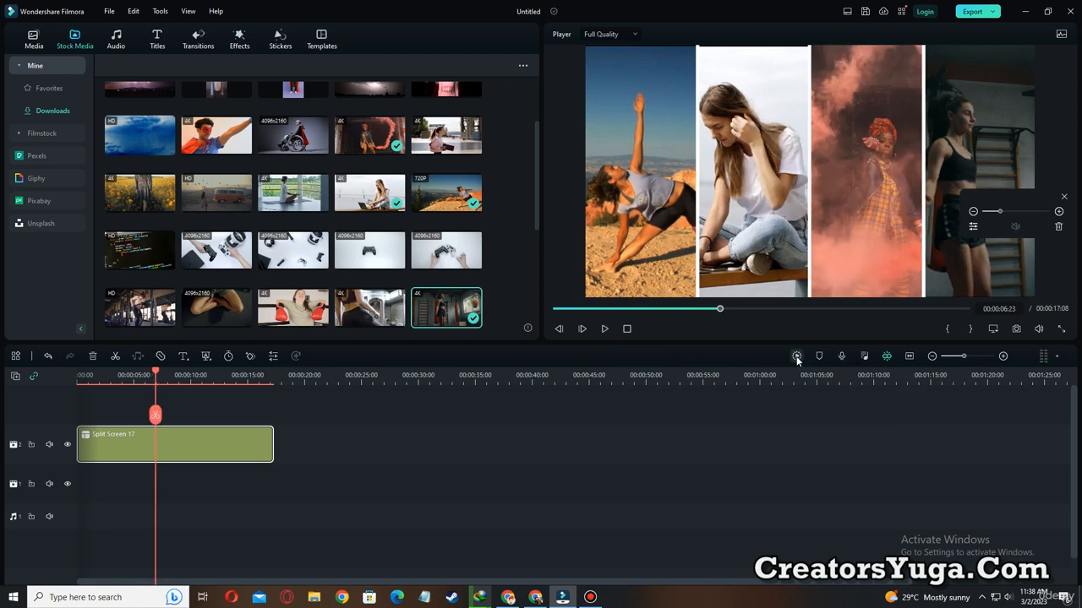
pyautogui.hotkey('ctrl', 'alt', 'd')
pyautogui.moveTo(774, 339)
pyautogui.mouseDown()
pyautogui.moveTo(801, 376)
pyautogui.moveTo(814, 374)
pyautogui.mouseUp()
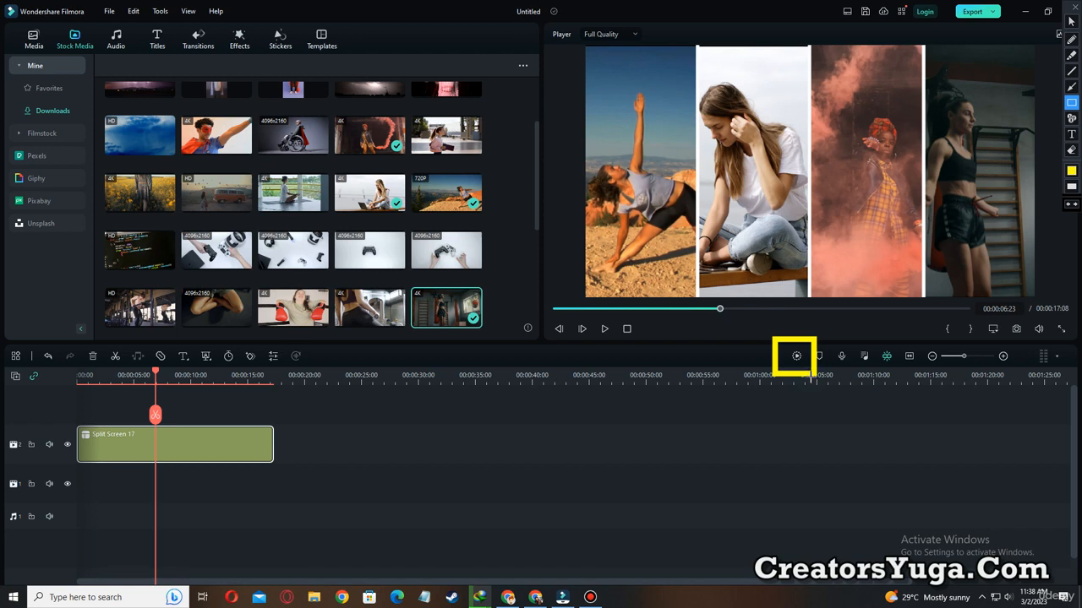
# Render the timeline preview and play the split screen again from the start.
pyautogui.click(796, 356)
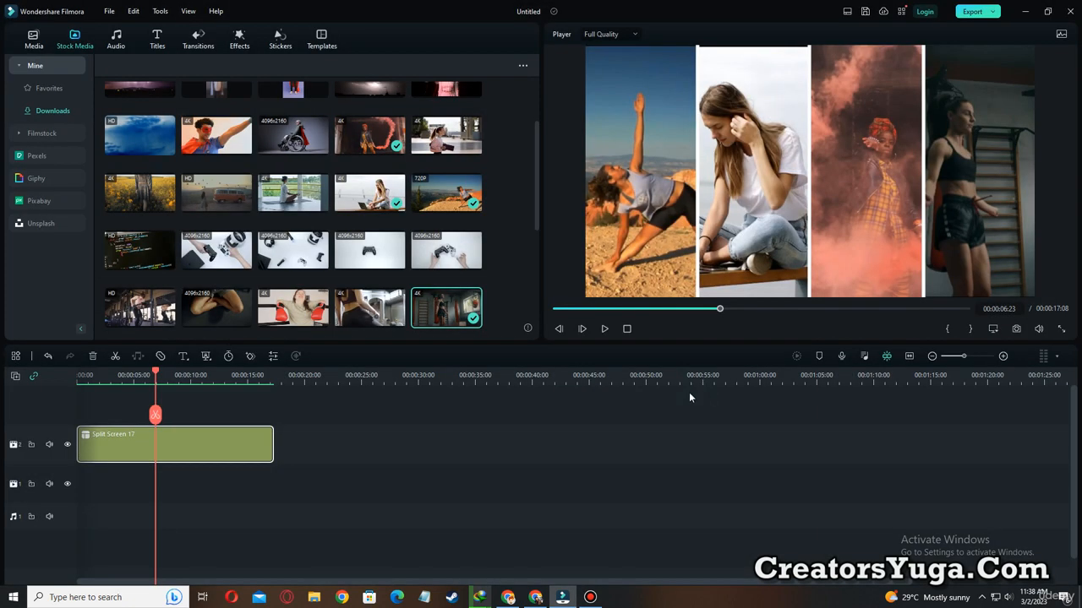
pyautogui.click(565, 309)
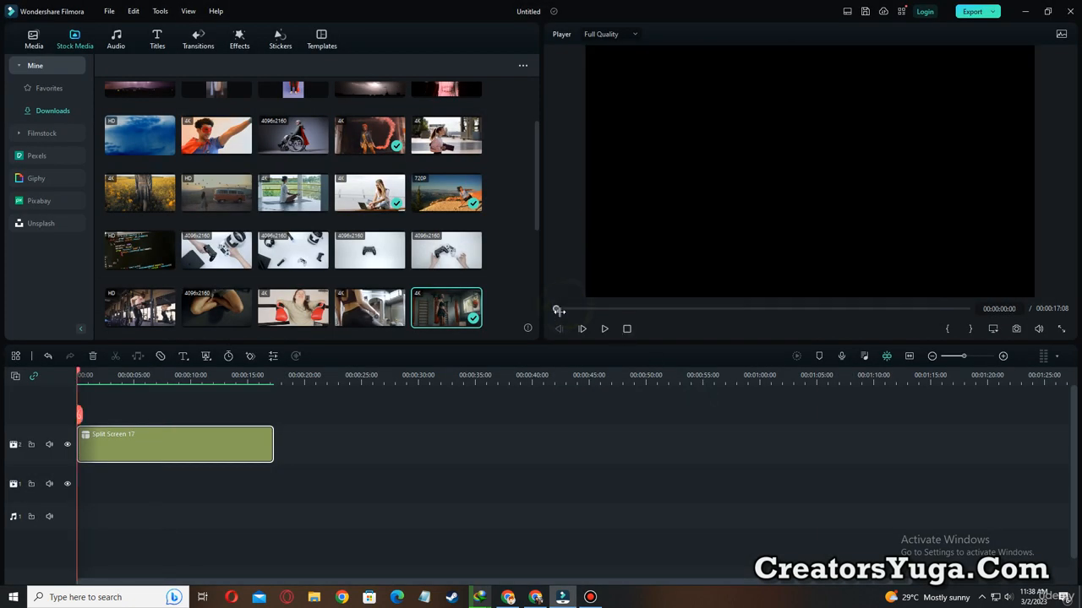
pyautogui.click(604, 328)
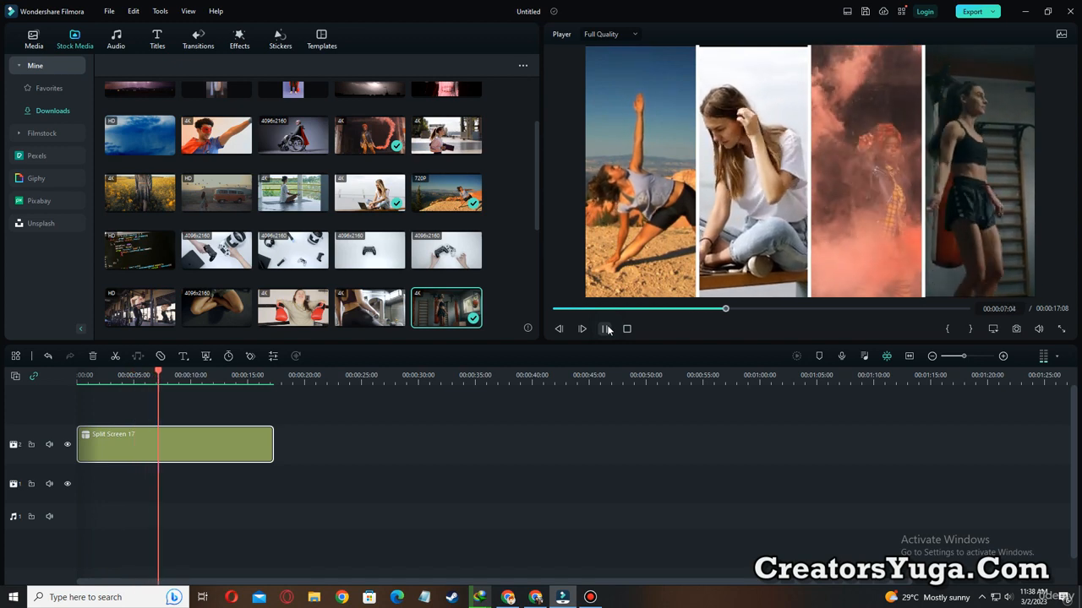
pyautogui.click(606, 328)
# Delete the Split Screen 17 clip from the timeline and browse the basic split-screen templates.
pyautogui.moveTo(301, 483); pyautogui.dragTo(258, 457)
pyautogui.press('Delete')
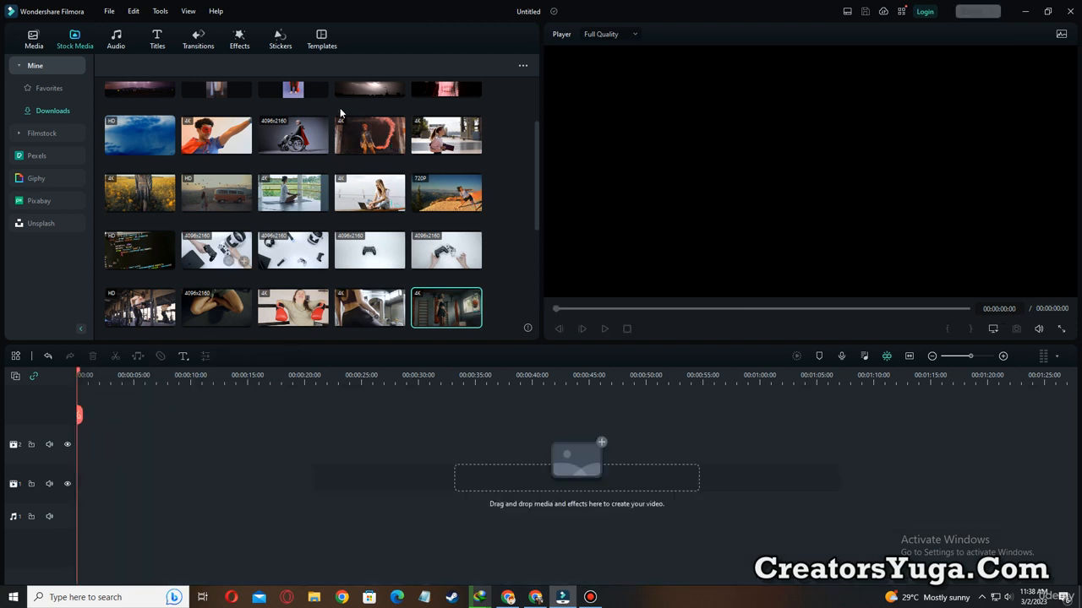
pyautogui.click(324, 40)
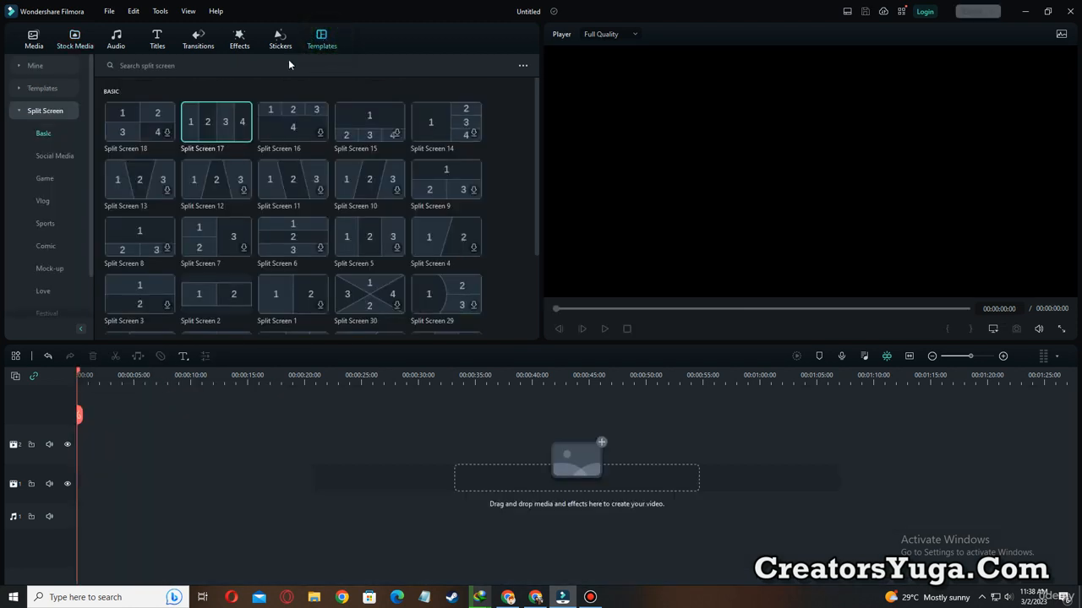
pyautogui.scroll(-3, 333, 220)
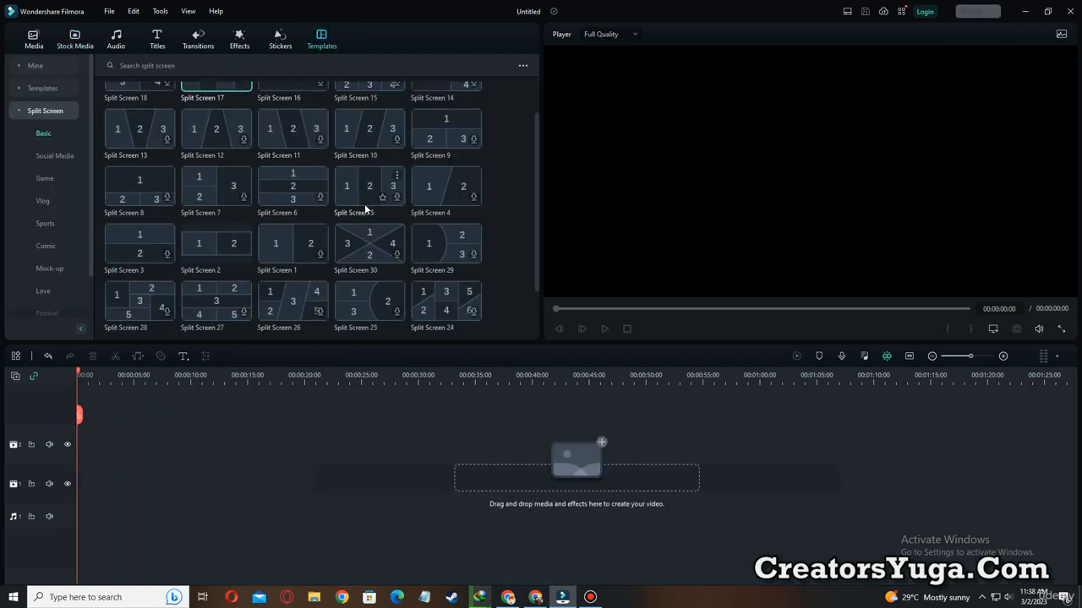
pyautogui.scroll(-1, 362, 238)
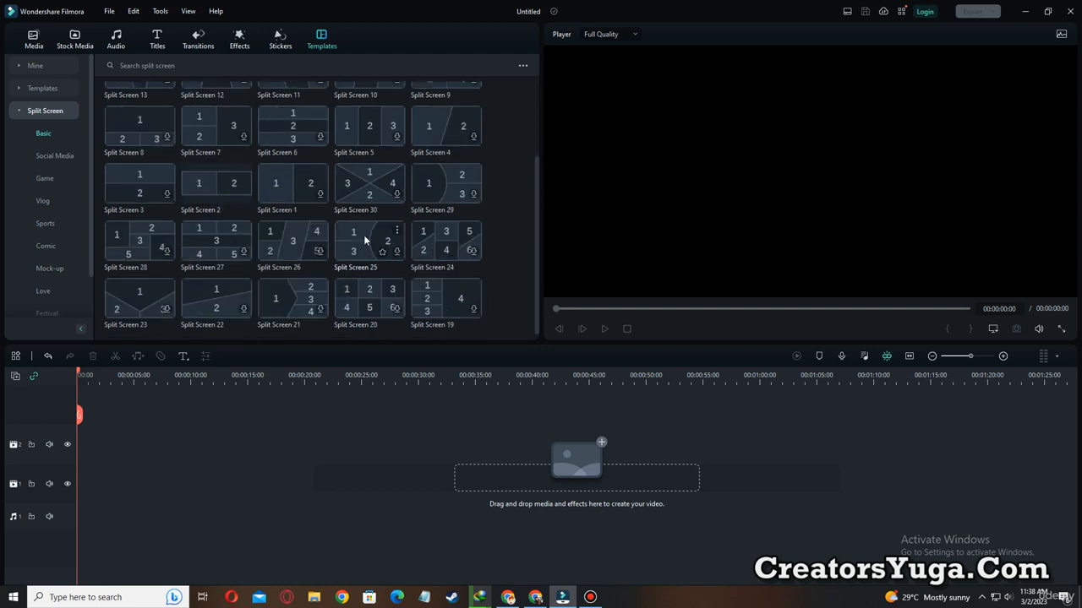
pyautogui.scroll(3, 366, 232)
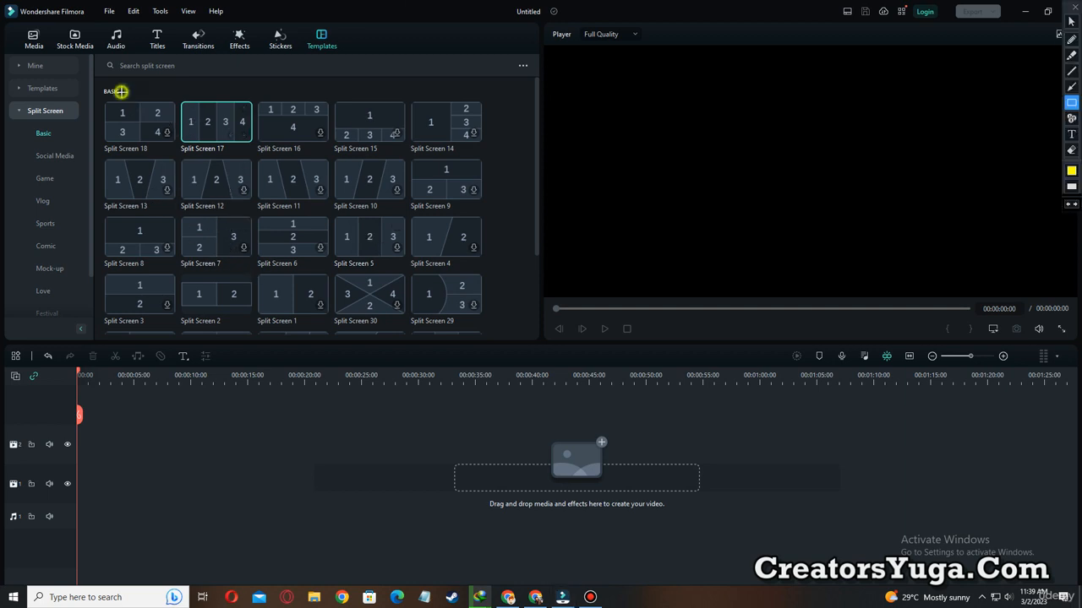
pyautogui.moveTo(121, 91); pyautogui.dragTo(186, 139)
pyautogui.moveTo(204, 82); pyautogui.dragTo(256, 149)
pyautogui.moveTo(267, 92)
pyautogui.mouseDown()
pyautogui.moveTo(302, 139)
pyautogui.moveTo(337, 141)
pyautogui.mouseUp()
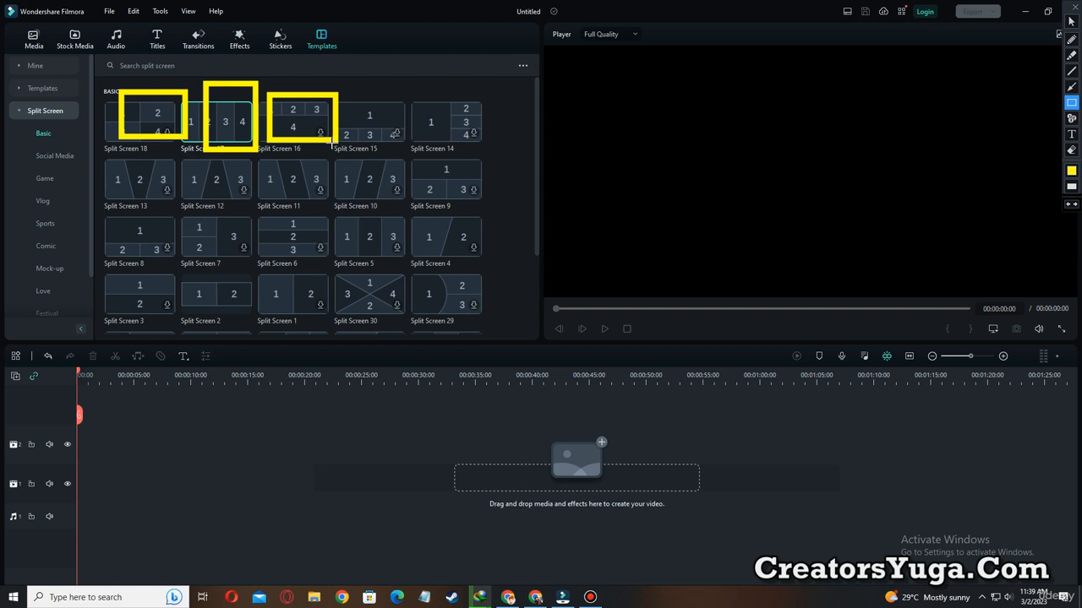
pyautogui.press('Escape')
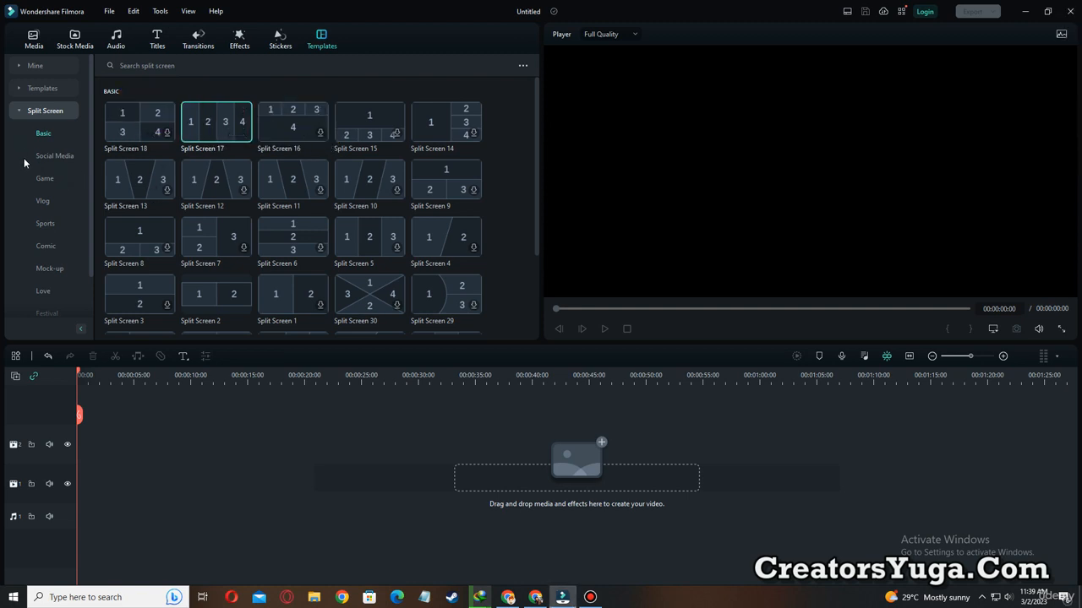
pyautogui.scroll(-2, 28, 169)
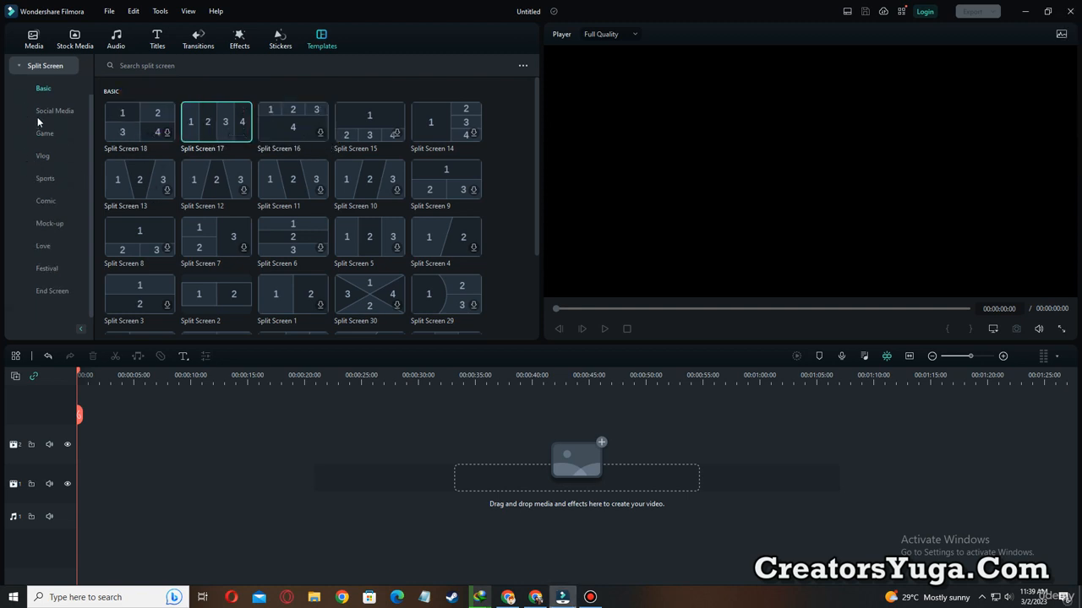
pyautogui.hotkey('ctrl', 'alt', 'd')
pyautogui.moveTo(12, 96); pyautogui.dragTo(86, 120)
pyautogui.moveTo(20, 133); pyautogui.dragTo(82, 137)
pyautogui.moveTo(18, 144); pyautogui.dragTo(81, 161)
pyautogui.moveTo(16, 164); pyautogui.dragTo(84, 184)
pyautogui.moveTo(16, 190)
pyautogui.mouseDown()
pyautogui.moveTo(76, 208)
pyautogui.moveTo(39, 259)
pyautogui.moveTo(73, 302)
pyautogui.mouseUp()
pyautogui.press('Escape')
# Browse the Social Media split-screen templates and place the pink one with three phone frames at the start of video track 2.
pyautogui.click(61, 110)
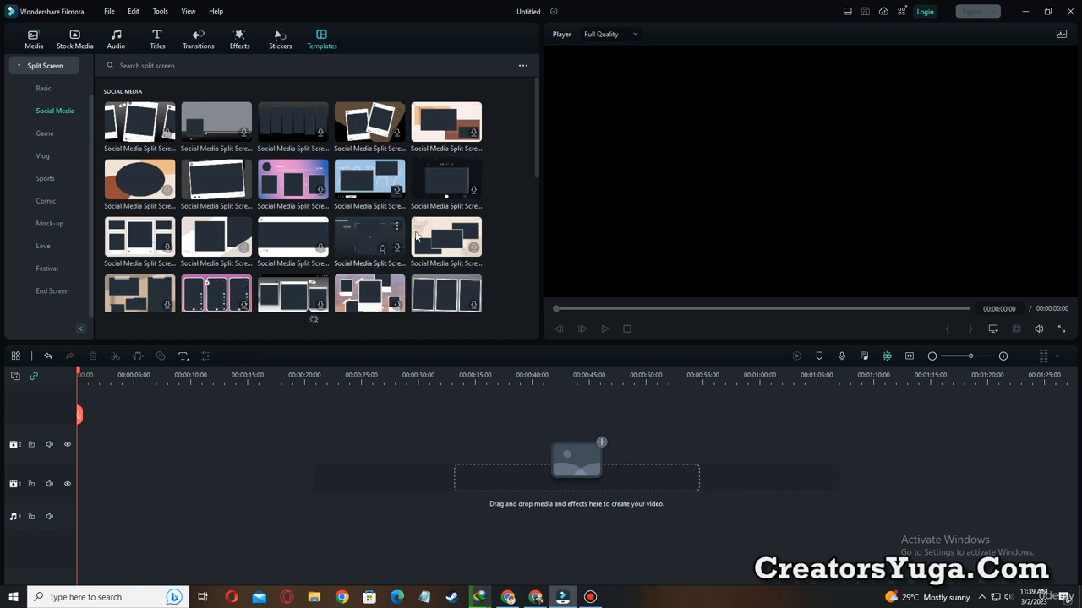
pyautogui.scroll(-2, 414, 237)
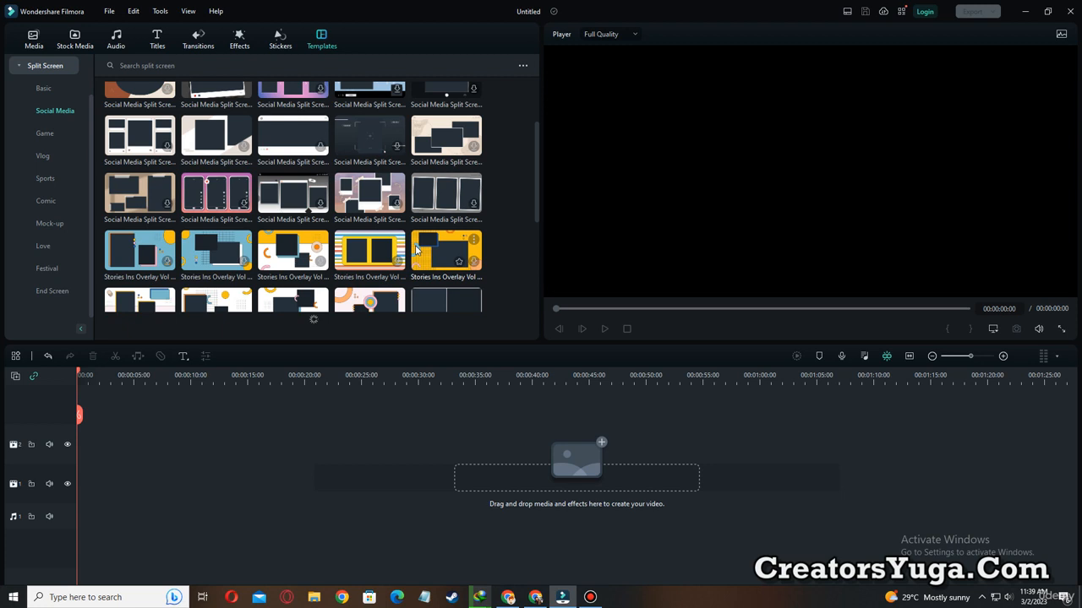
pyautogui.scroll(-3, 414, 248)
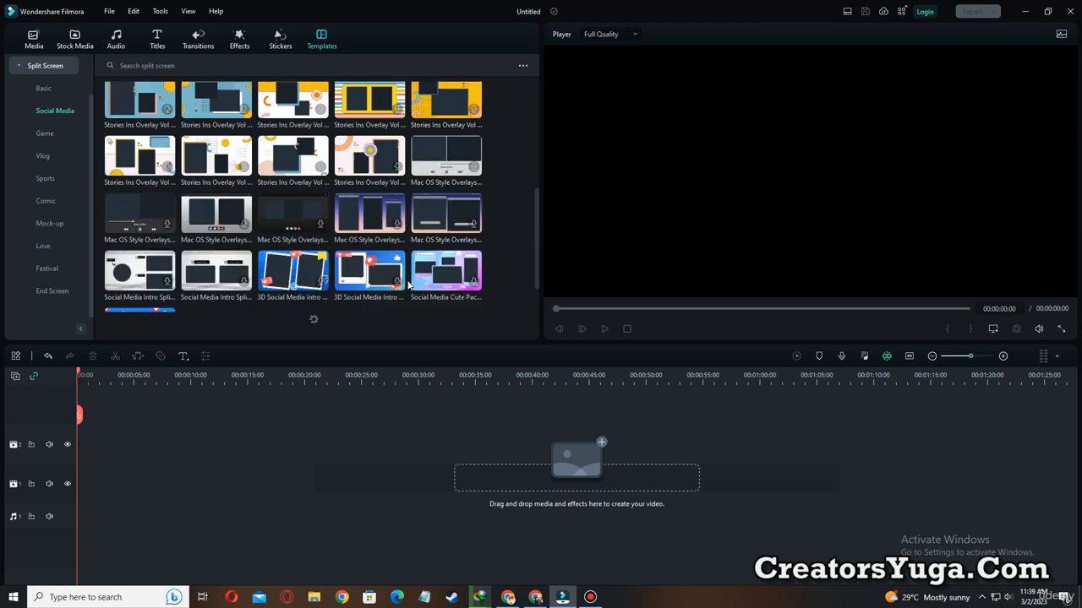
pyautogui.scroll(-1, 408, 286)
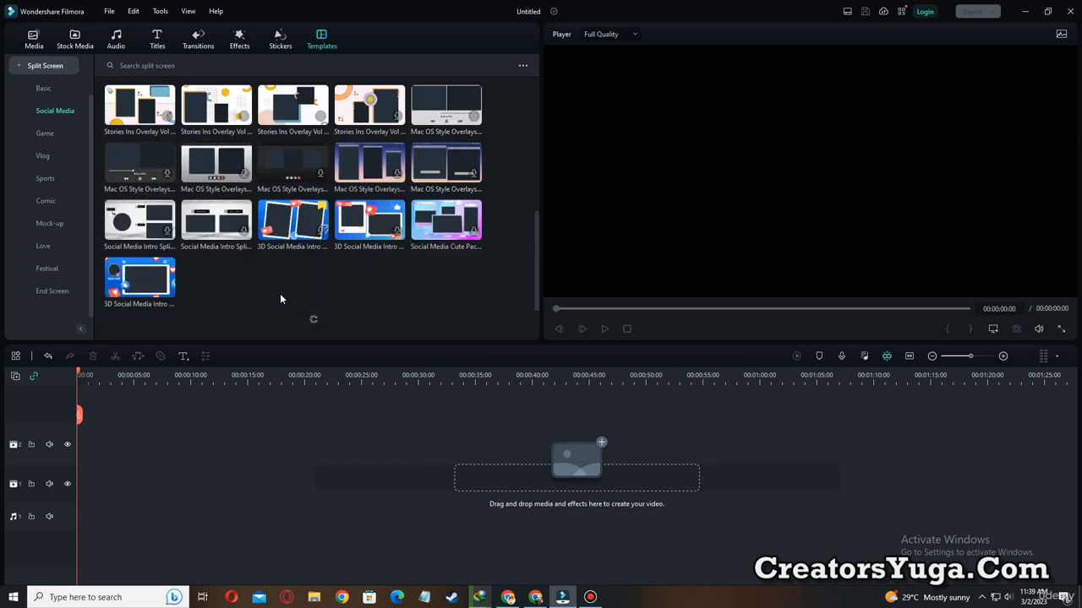
pyautogui.scroll(3, 281, 296)
pyautogui.scroll(3, 280, 297)
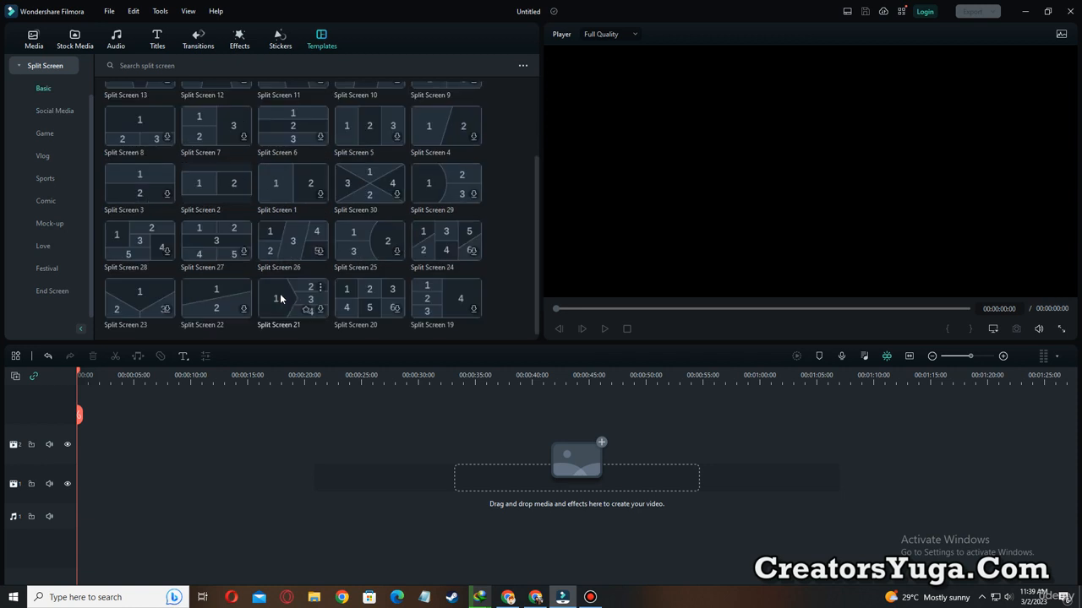
pyautogui.click(55, 110)
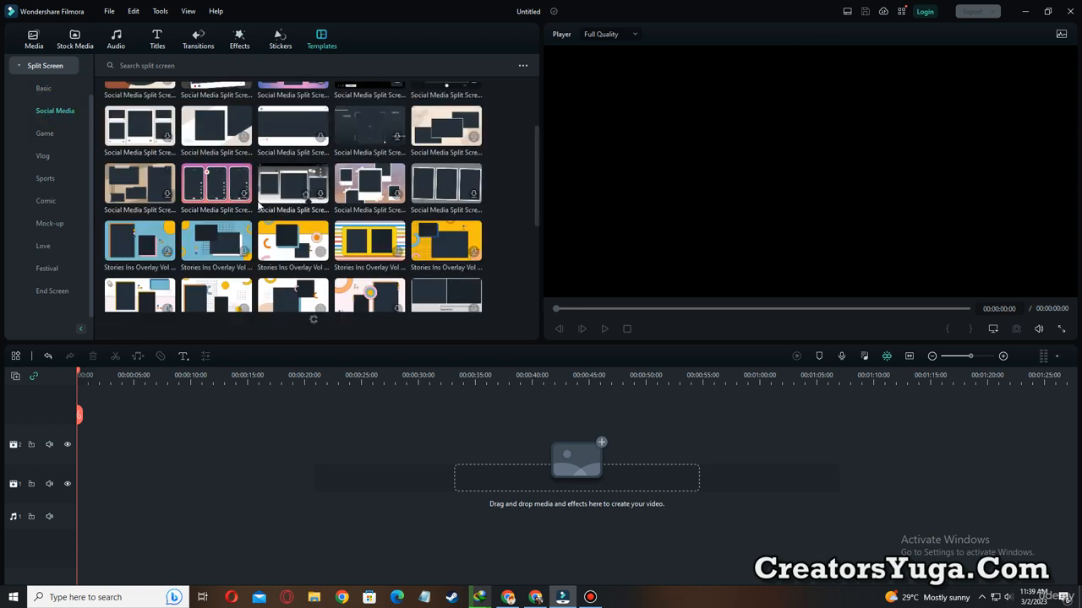
pyautogui.moveTo(197, 188); pyautogui.dragTo(74, 441)
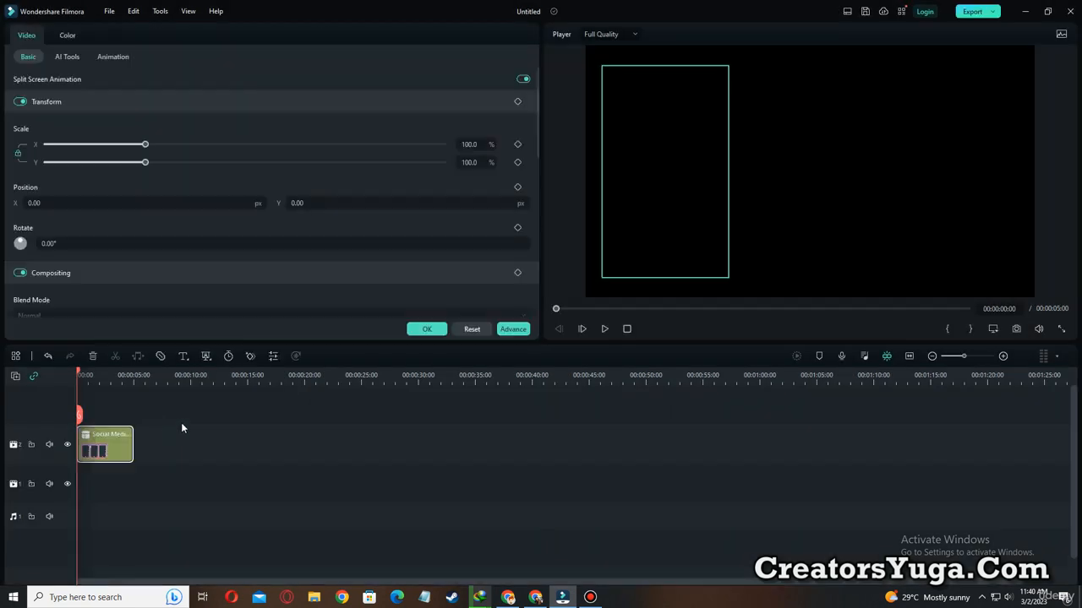
# Play the social media template up to 00:00:02:03 and extend its clip to 00:00:07:24.
pyautogui.click(604, 330)
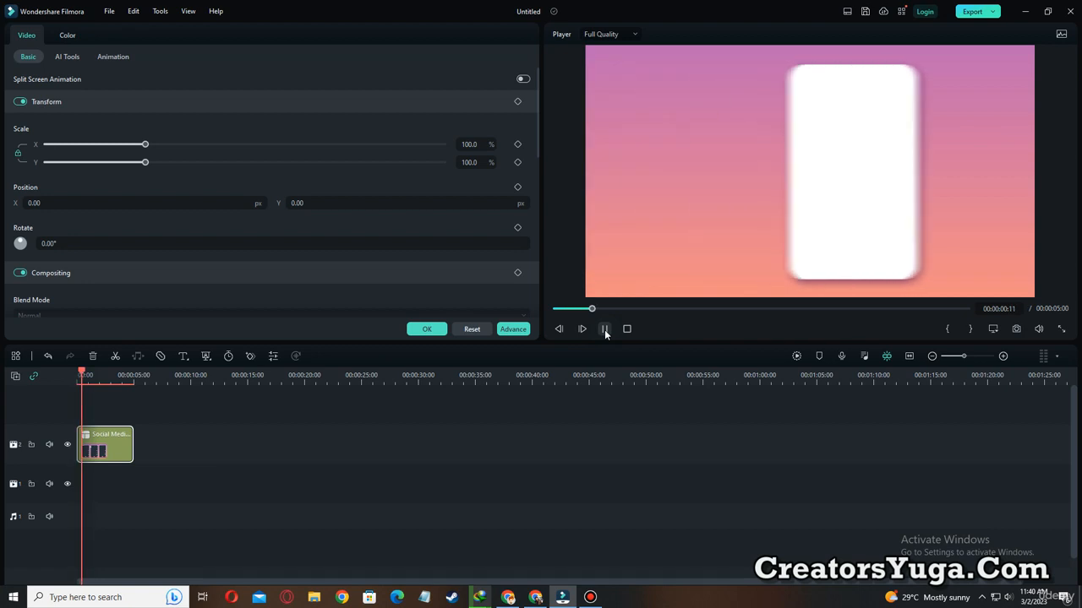
pyautogui.click(604, 329)
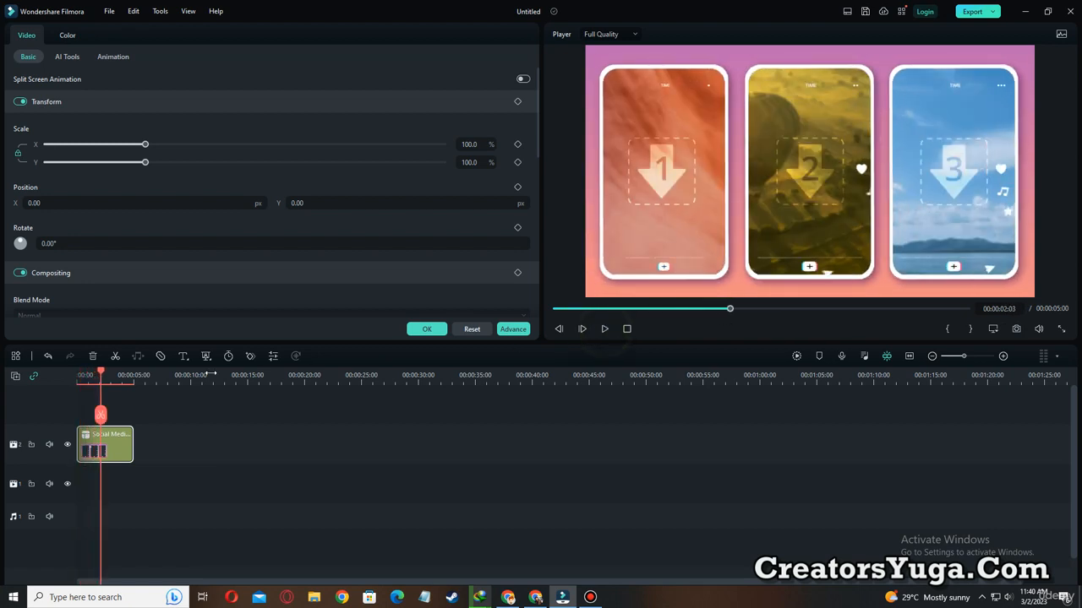
pyautogui.moveTo(132, 439); pyautogui.dragTo(166, 440)
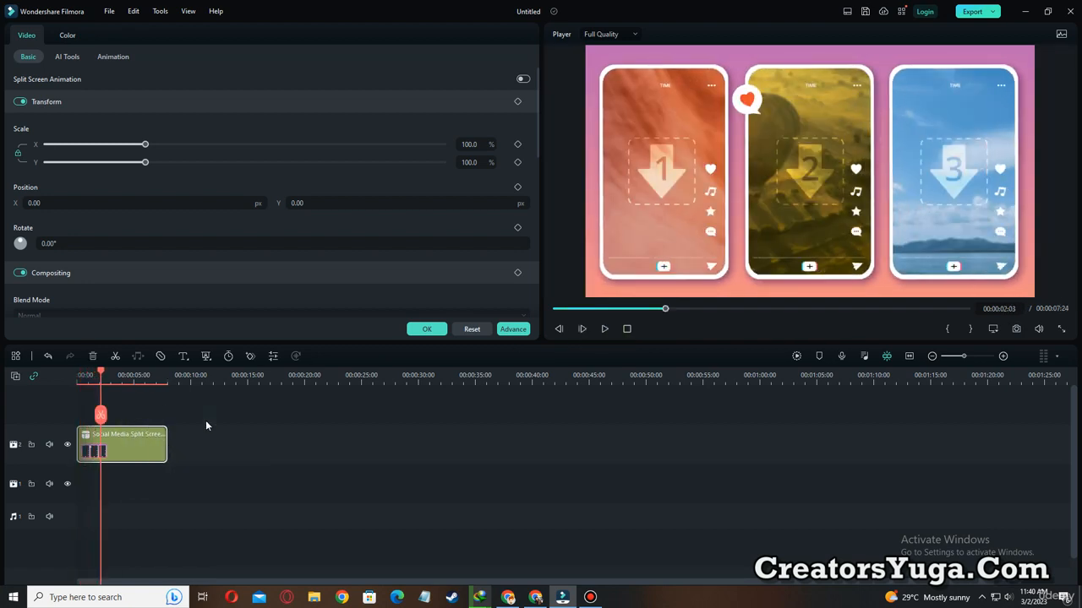
# Fill the first phone frame with the masked superhero stock clip, shift it to centre the face and fine-tune its scale.
pyautogui.click(431, 329)
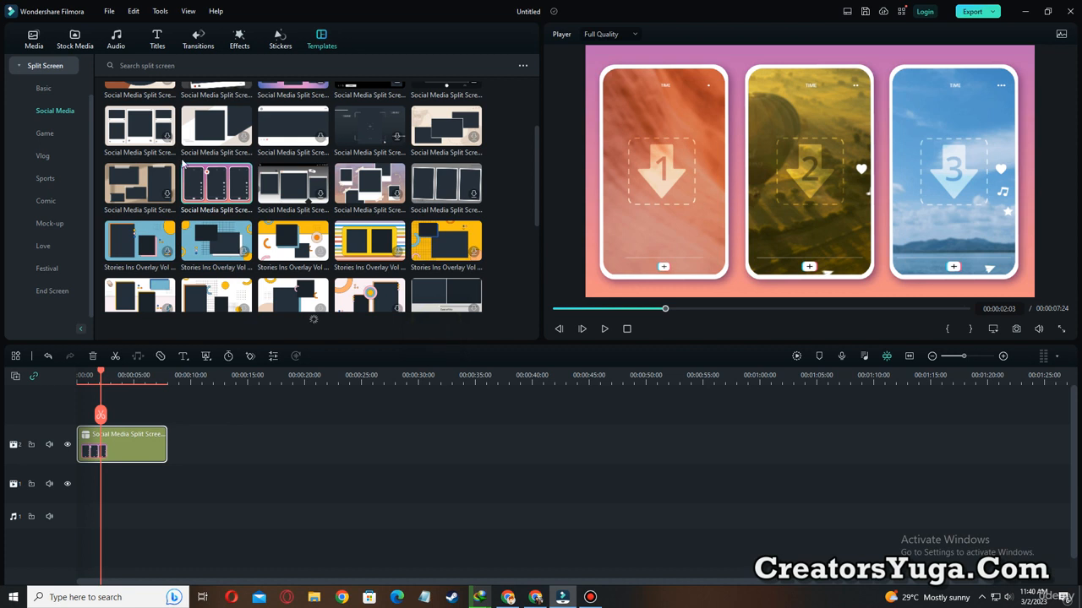
pyautogui.click(75, 42)
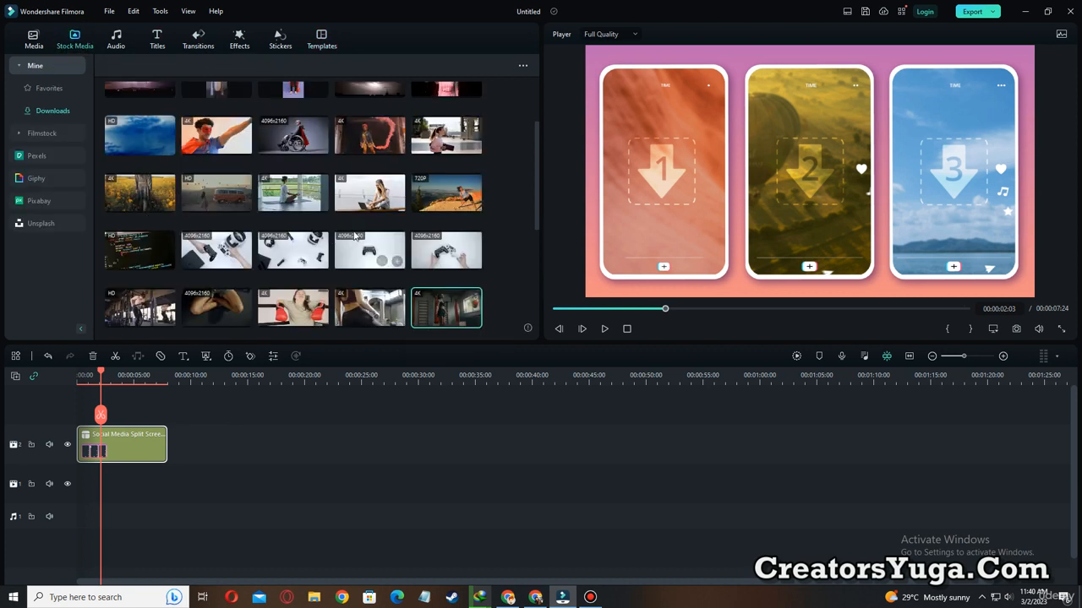
pyautogui.moveTo(222, 142); pyautogui.dragTo(676, 187)
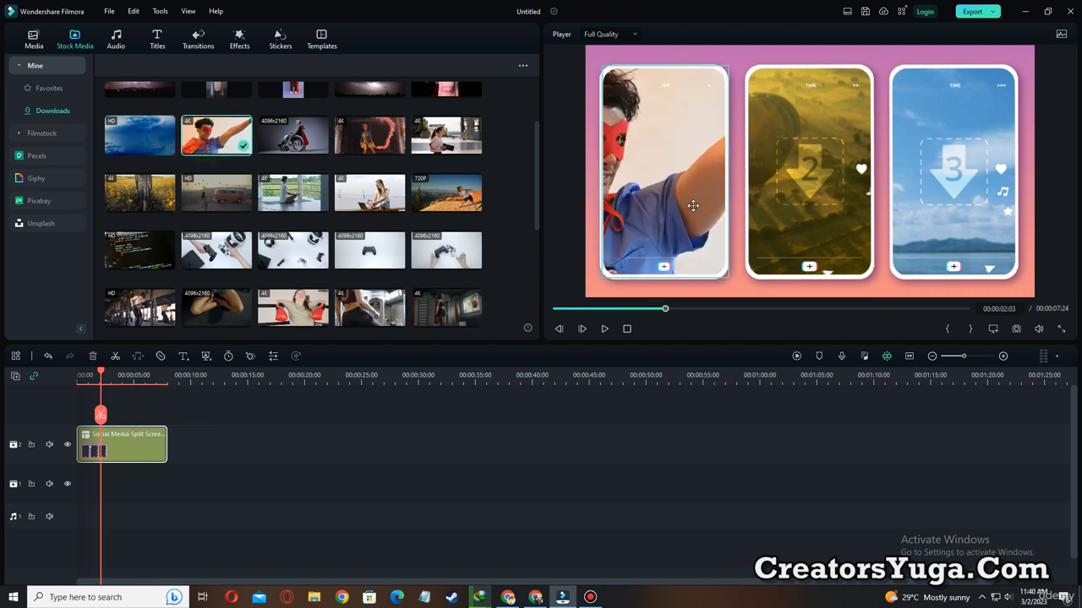
pyautogui.click(692, 206)
pyautogui.moveTo(651, 229); pyautogui.dragTo(702, 227)
pyautogui.moveTo(1000, 214); pyautogui.dragTo(999, 218)
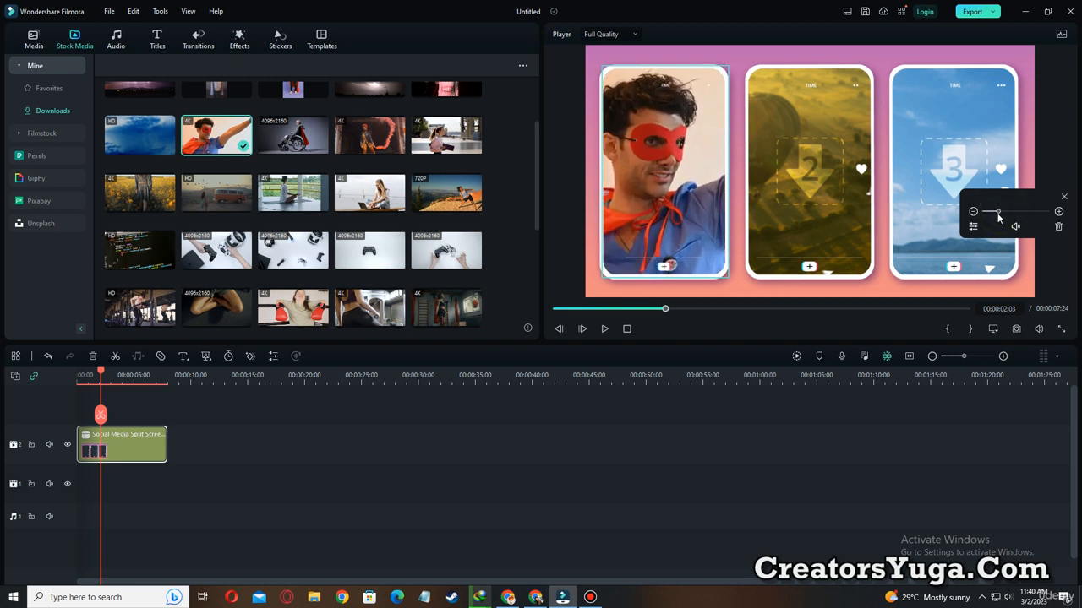
# Fill the second phone frame with the 4K clip of the woman in gym wear and shift it to show her back.
pyautogui.moveTo(353, 319); pyautogui.dragTo(803, 213)
pyautogui.click(819, 209)
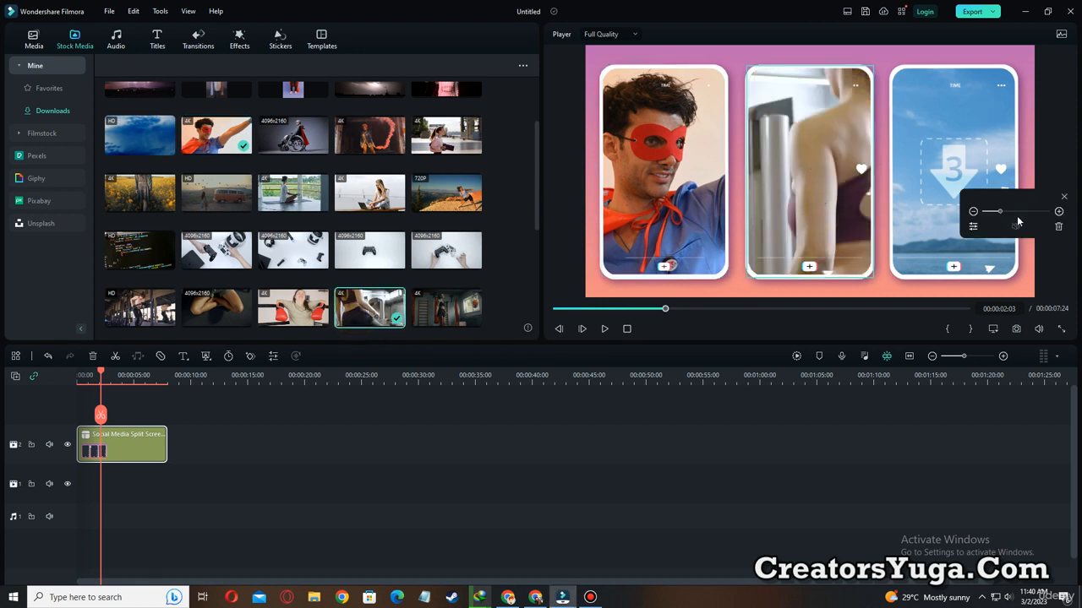
pyautogui.moveTo(999, 213); pyautogui.dragTo(999, 212)
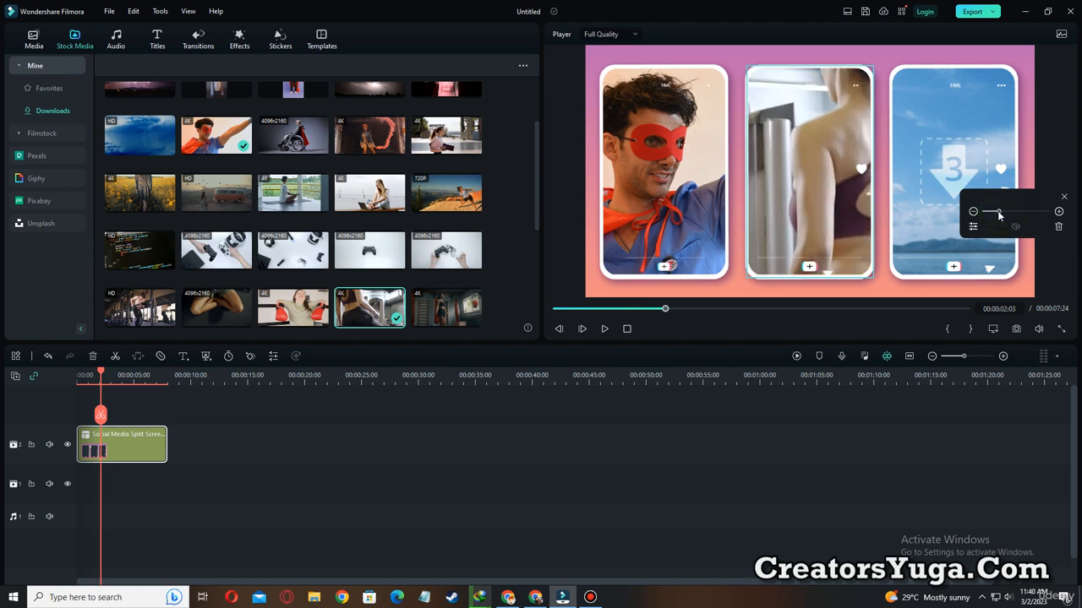
pyautogui.moveTo(852, 211)
pyautogui.mouseDown()
pyautogui.moveTo(834, 210)
pyautogui.moveTo(833, 256)
pyautogui.moveTo(835, 223)
pyautogui.mouseUp()
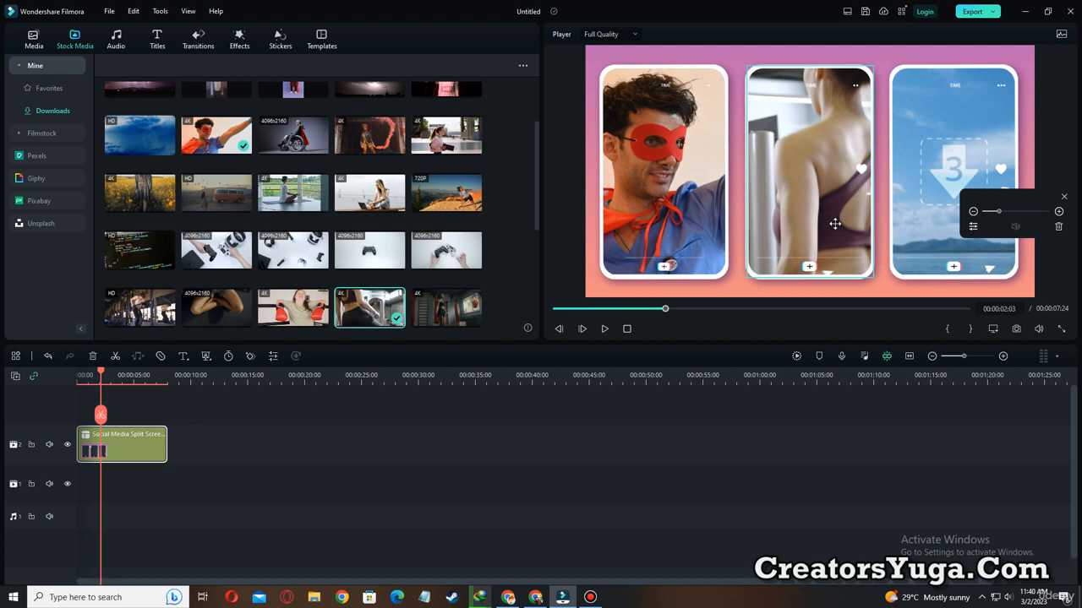
# Fill the third phone frame with the HD gym workout clip and play the split screen from the start.
pyautogui.click(939, 196)
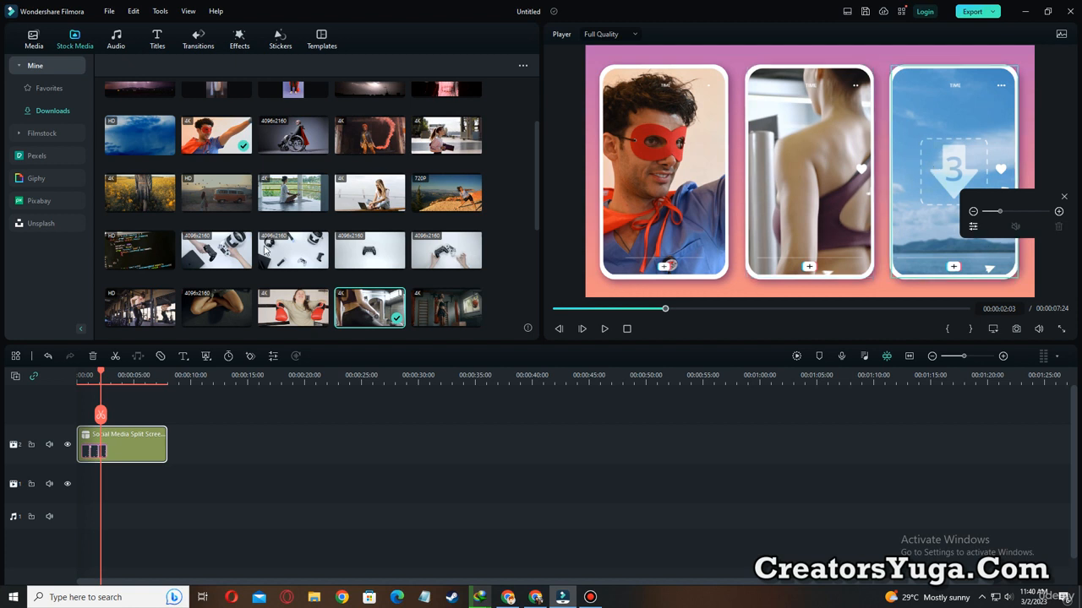
pyautogui.moveTo(135, 311); pyautogui.dragTo(918, 196)
pyautogui.moveTo(572, 309); pyautogui.dragTo(556, 309)
pyautogui.click(604, 330)
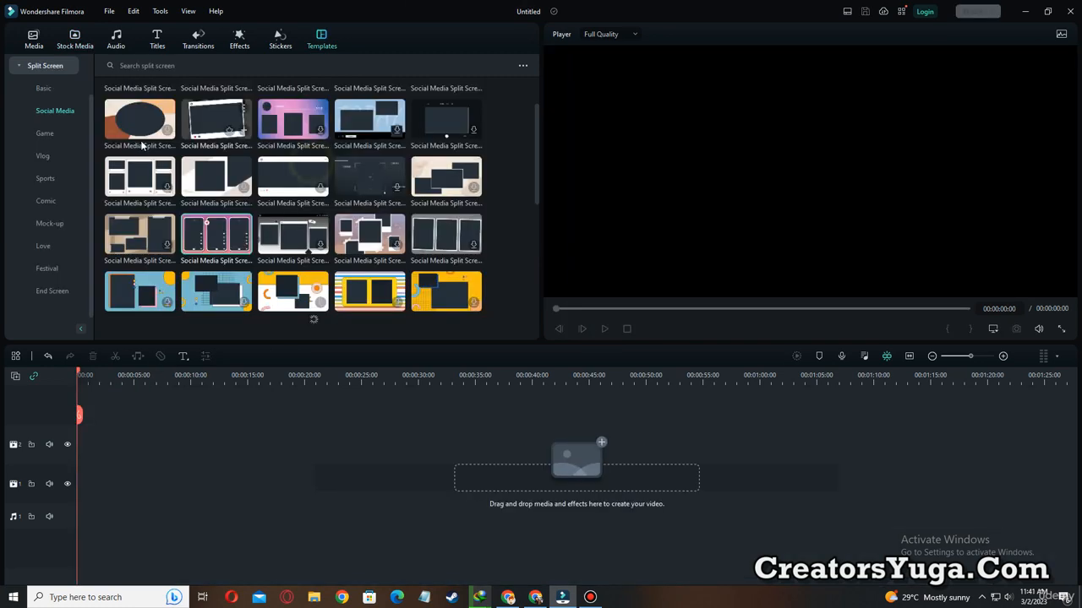
pyautogui.moveTo(25, 100)
pyautogui.mouseDown()
pyautogui.moveTo(77, 120)
pyautogui.moveTo(103, 95)
pyautogui.moveTo(250, 281)
pyautogui.moveTo(448, 334)
pyautogui.moveTo(504, 331)
pyautogui.mouseUp()
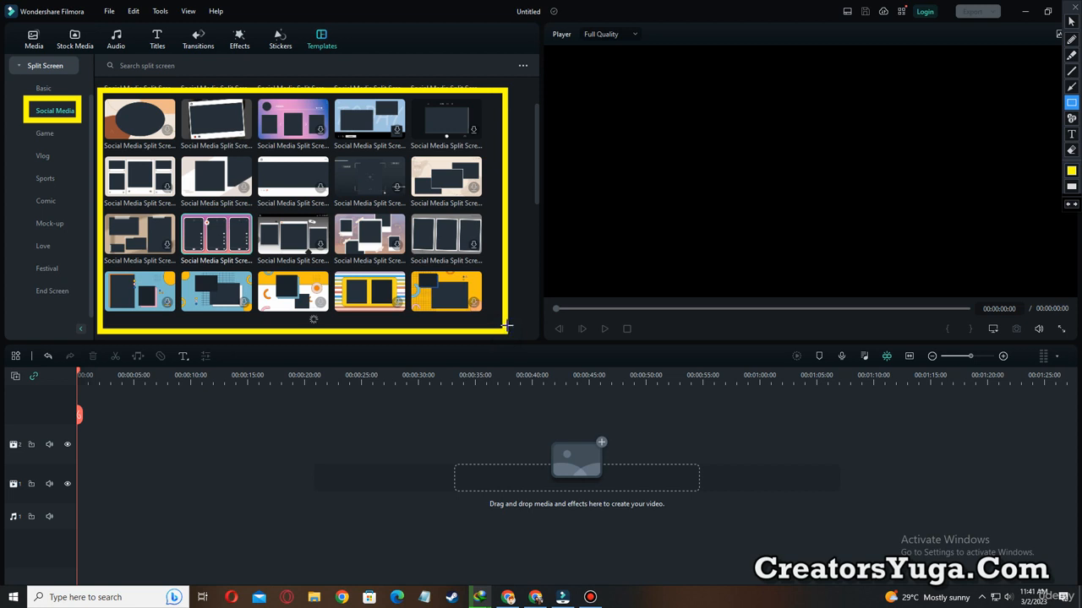
pyautogui.press('Escape')
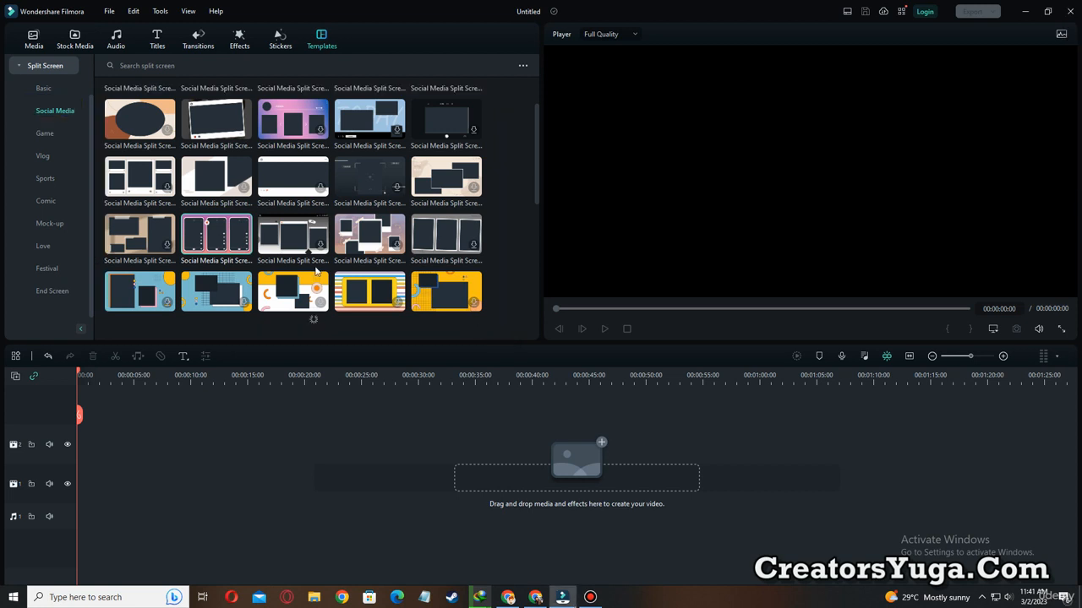
# Browse the Game split-screen templates and place the blue-and-orange Gaming Fight VS template at the start of video track 2.
pyautogui.click(44, 133)
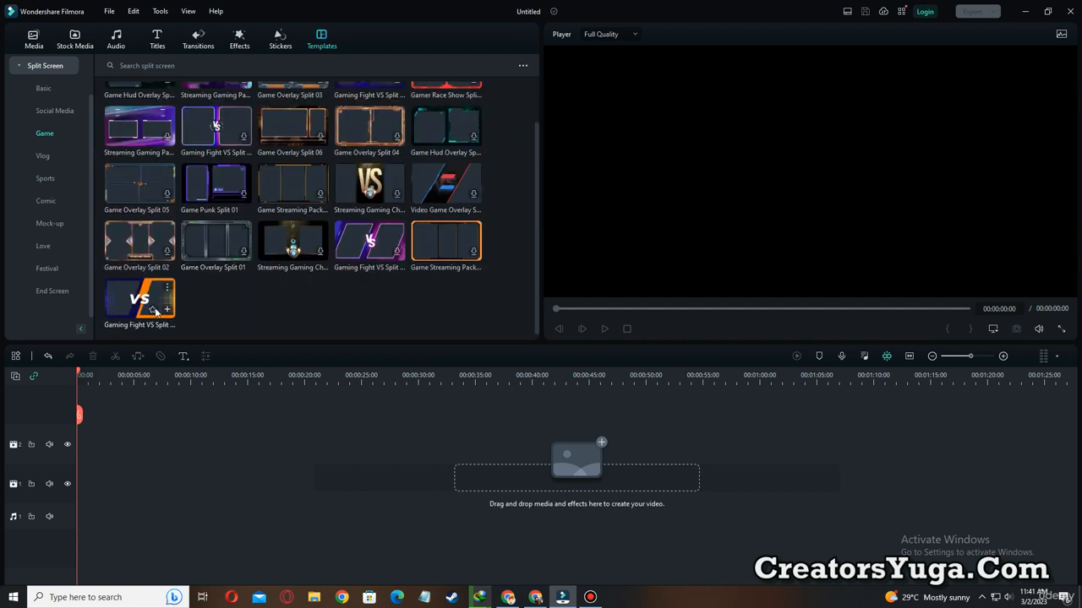
pyautogui.moveTo(126, 306); pyautogui.dragTo(106, 444)
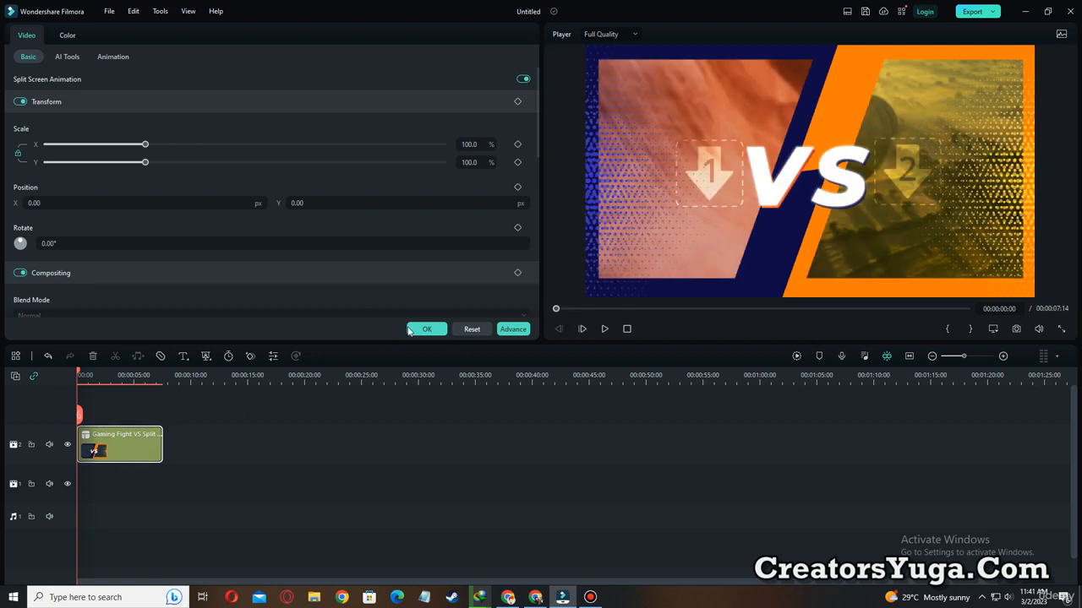
pyautogui.click(417, 327)
# Play the VS template up to 00:00:01:23 and fill frame 1 with the masked superhero clip and frame 2 with the caped wheelchair clip.
pyautogui.click(606, 330)
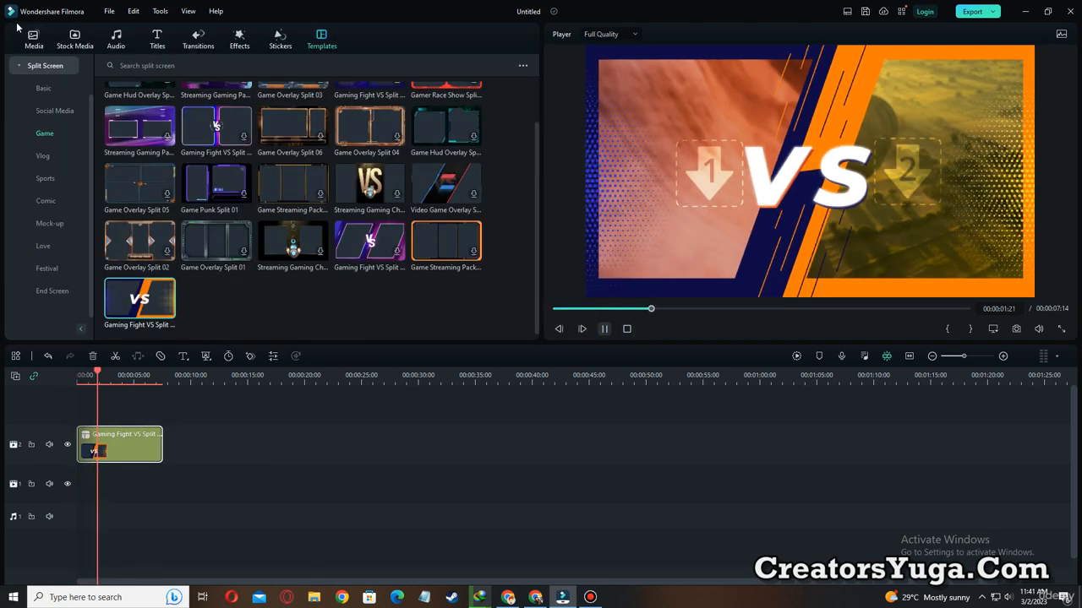
pyautogui.click(75, 38)
pyautogui.moveTo(218, 140); pyautogui.dragTo(676, 191)
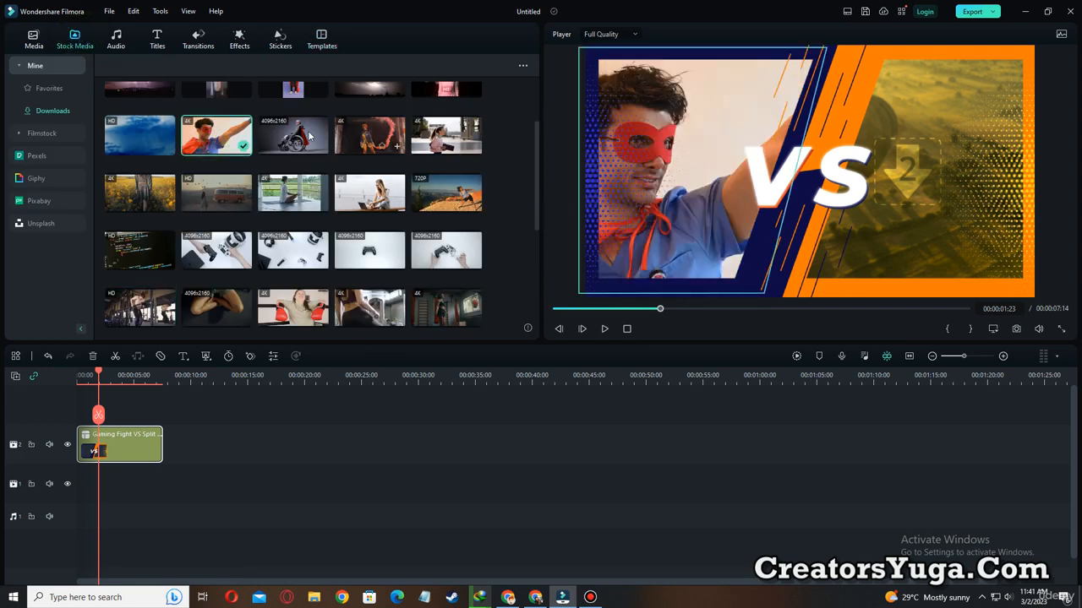
pyautogui.moveTo(300, 139); pyautogui.dragTo(921, 174)
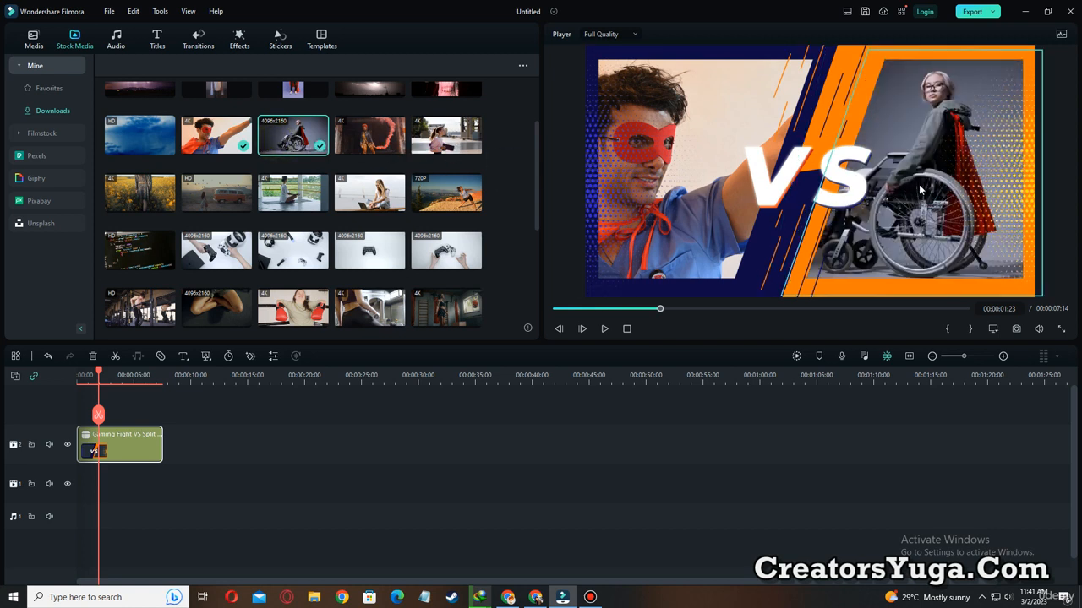
# Play the filled VS split screen and delete its clip from the timeline.
pyautogui.click(601, 328)
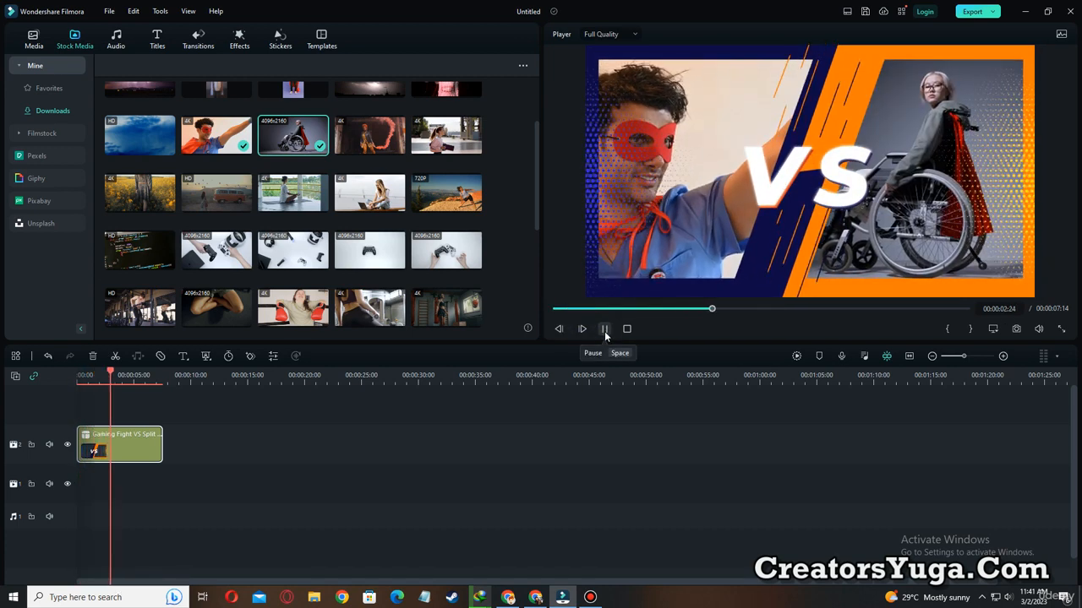
pyautogui.click(604, 330)
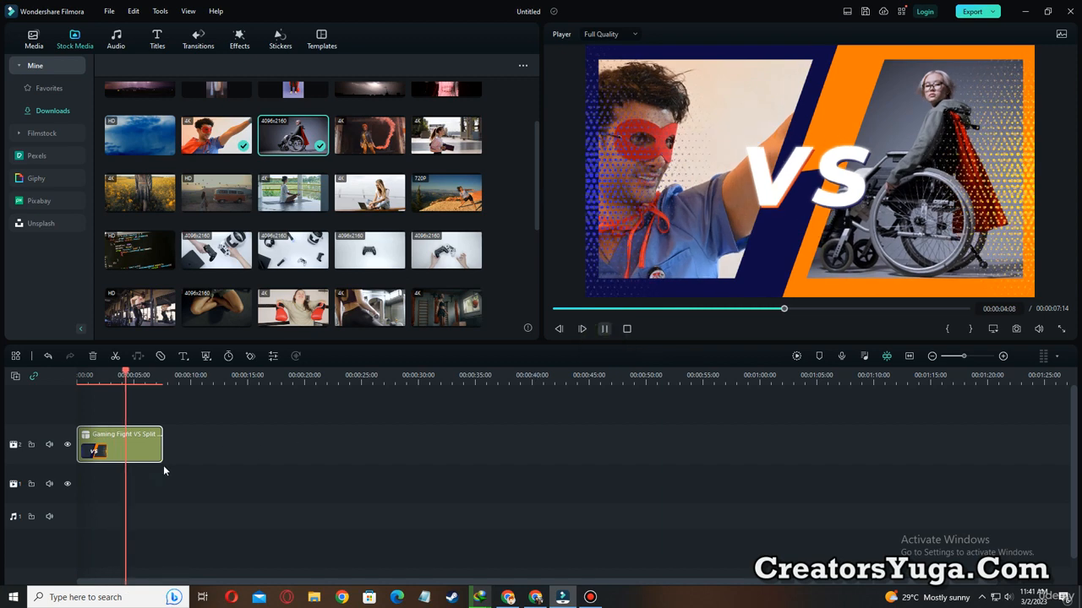
pyautogui.press('Delete')
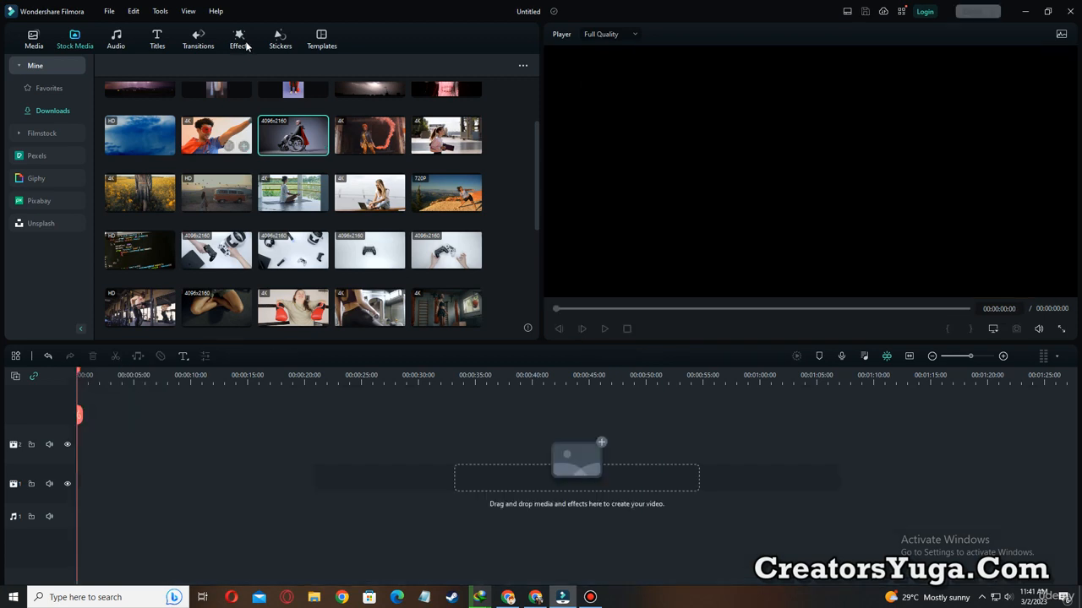
# Browse the Vlog split-screen templates and place the film-strip Travel Polaroid Vlog template at the start of video track 2.
pyautogui.click(322, 39)
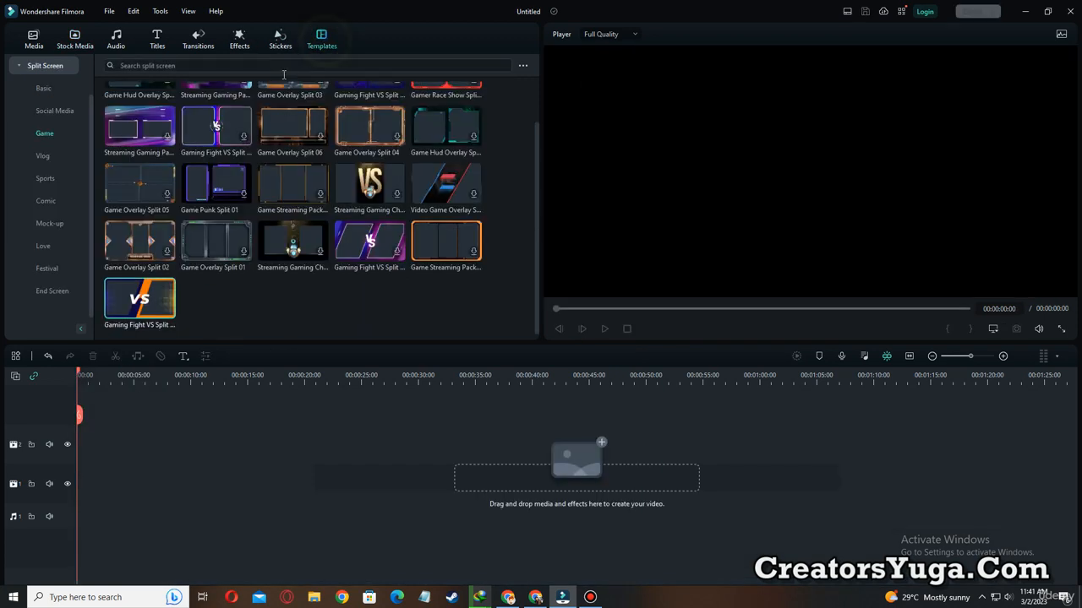
pyautogui.click(47, 160)
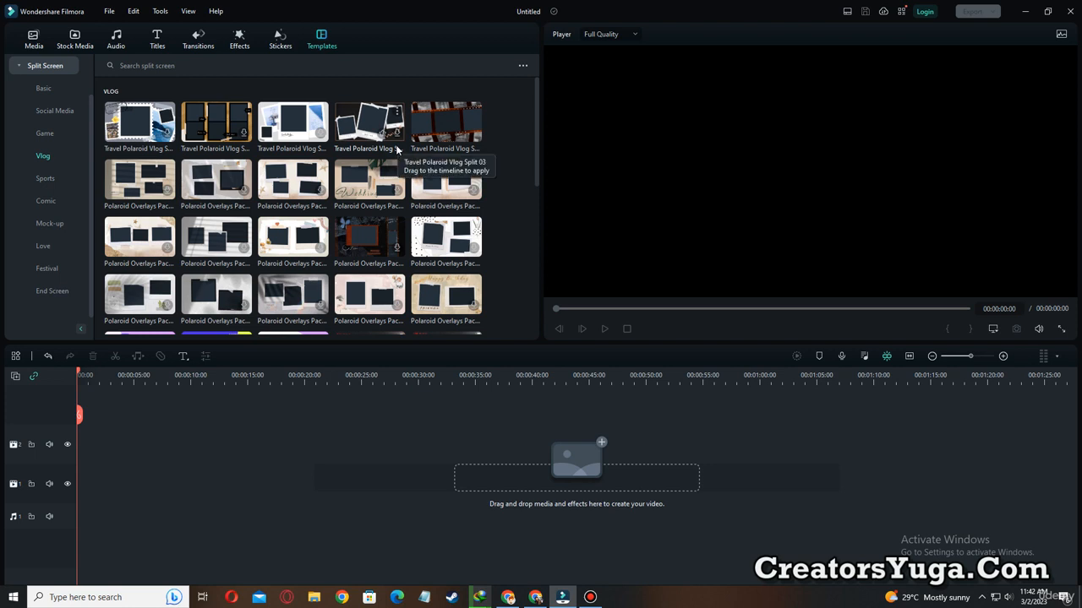
pyautogui.moveTo(436, 131); pyautogui.dragTo(86, 440)
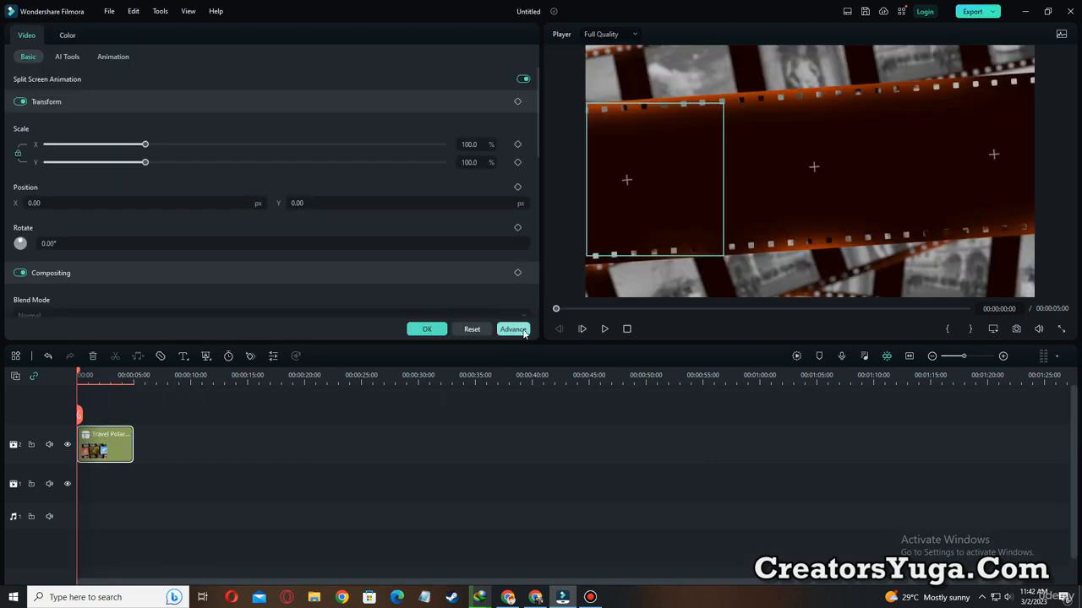
pyautogui.click(427, 328)
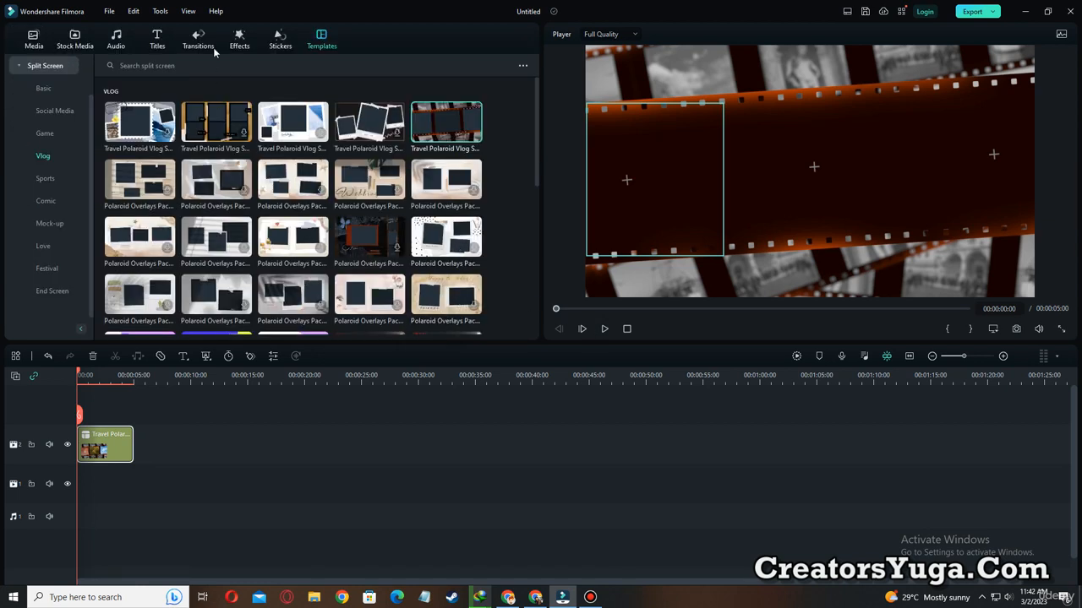
# Fill the first film-strip frame with the woman-by-the-sea clip, go to 00:00:00:17 and shift the clip so she is in frame.
pyautogui.click(75, 39)
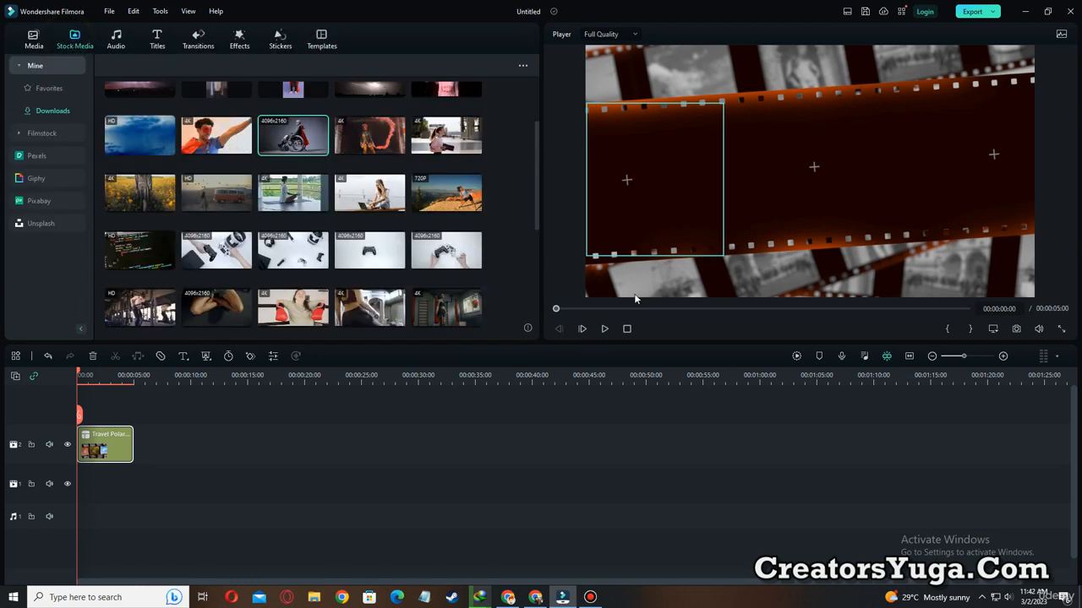
pyautogui.scroll(-5, 468, 305)
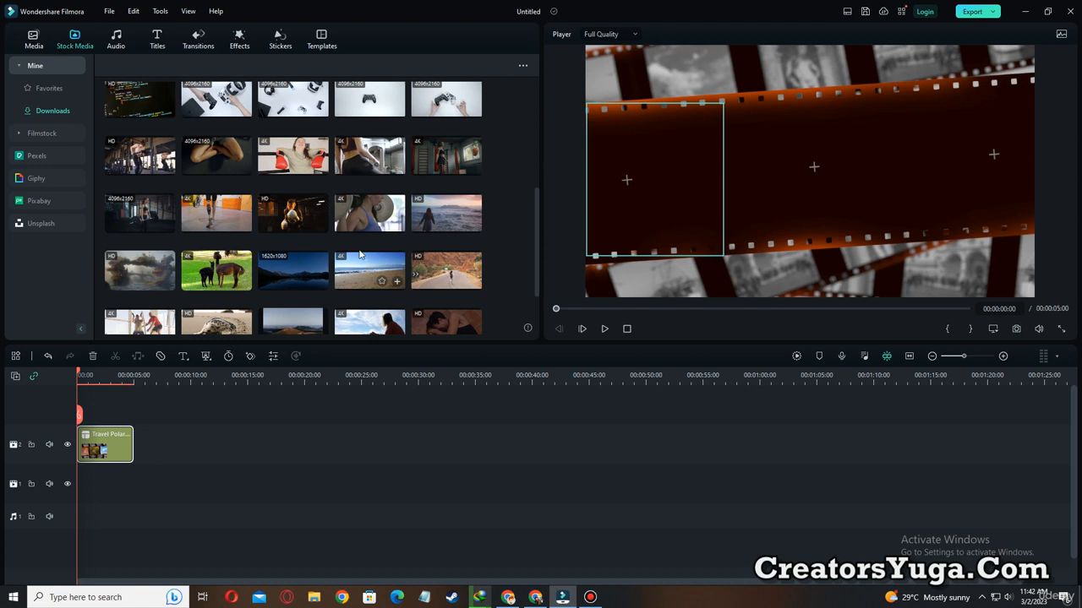
pyautogui.moveTo(439, 222); pyautogui.dragTo(631, 191)
pyautogui.click(613, 309)
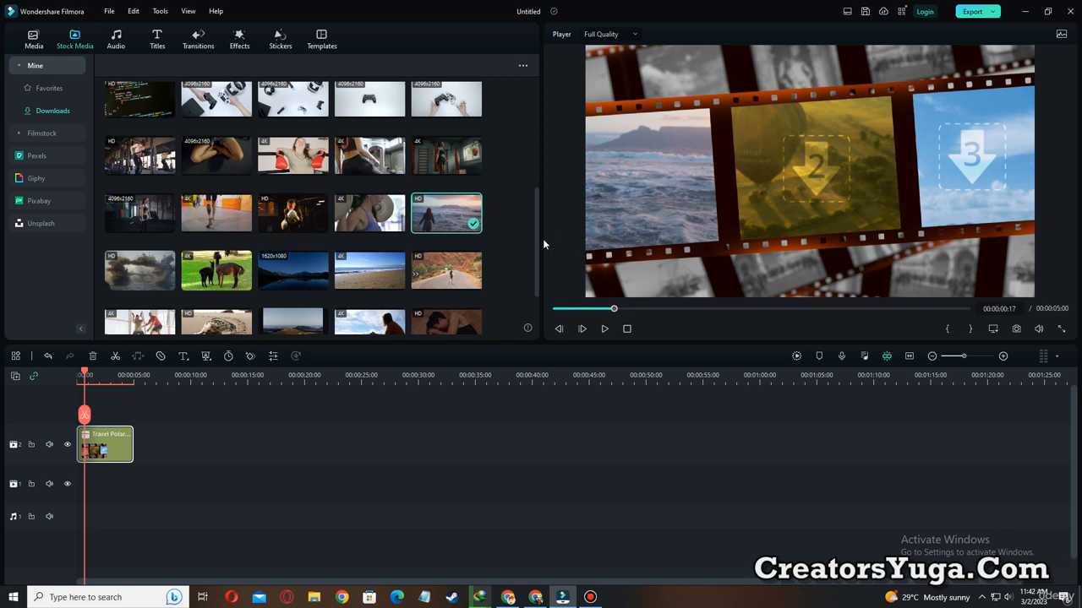
pyautogui.click(602, 183)
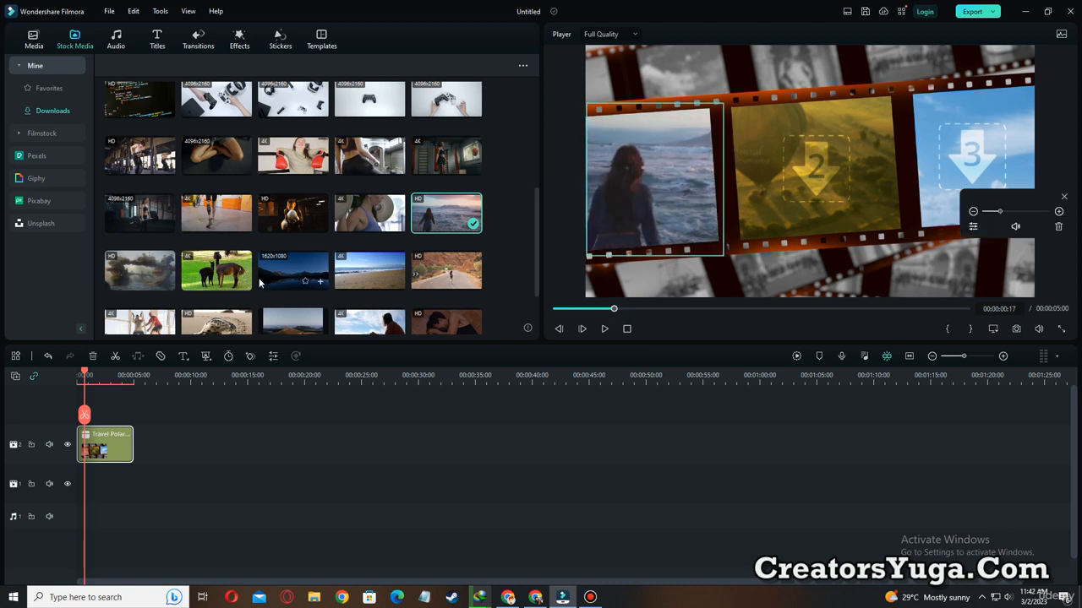
# Fill the second film-strip frame with the clip of two people exercising and the third with the man's-eyes close-up, scaled down to show both eyes.
pyautogui.scroll(-1, 187, 257)
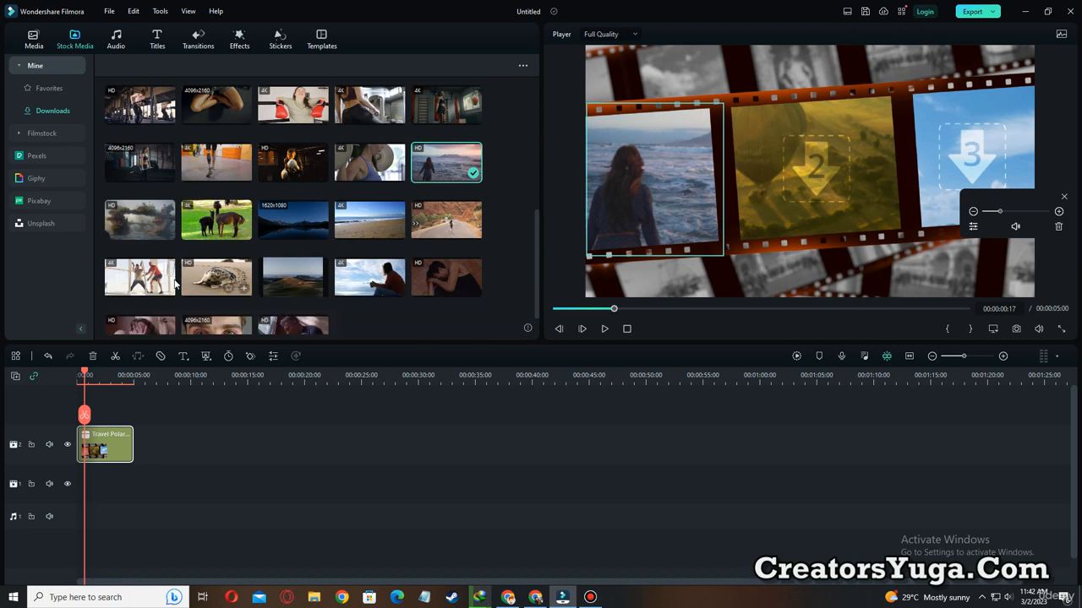
pyautogui.click(760, 177)
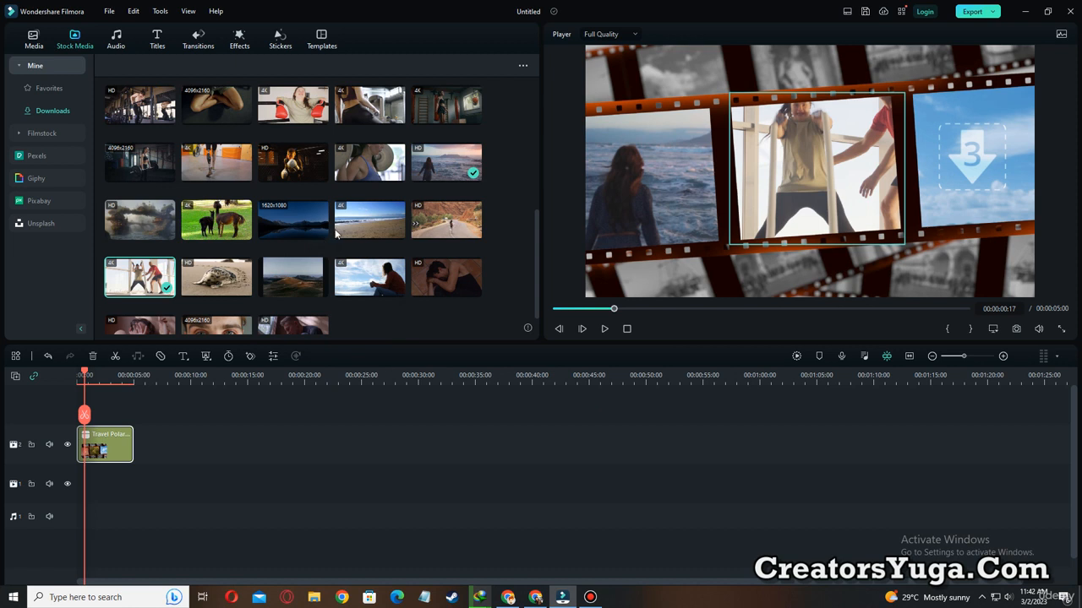
pyautogui.scroll(-1, 314, 272)
pyautogui.click(217, 298)
pyautogui.click(919, 217)
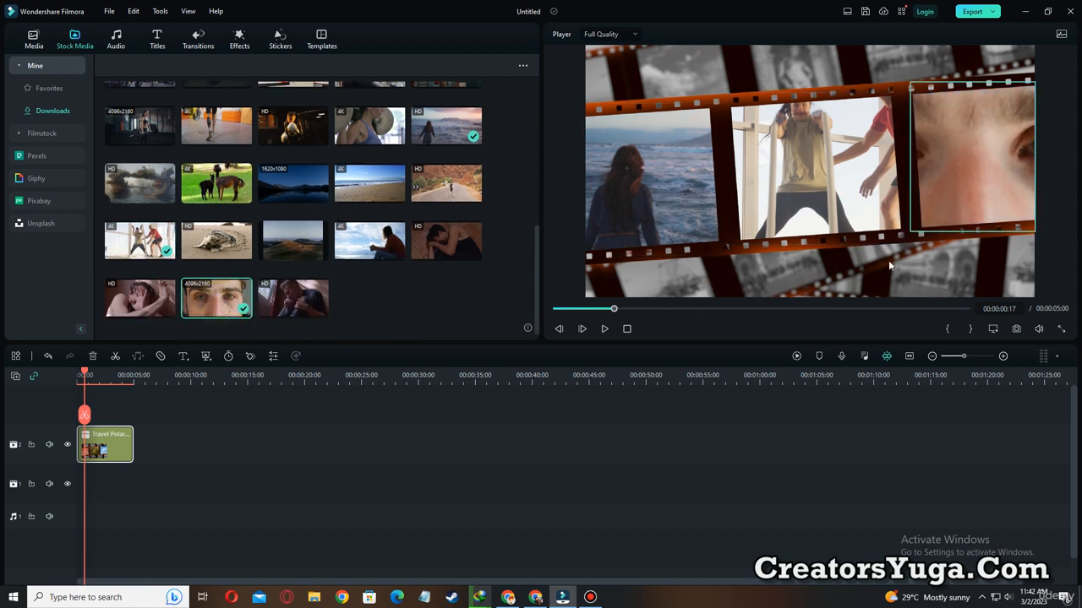
pyautogui.moveTo(973, 118)
pyautogui.moveTo(999, 213); pyautogui.dragTo(993, 213)
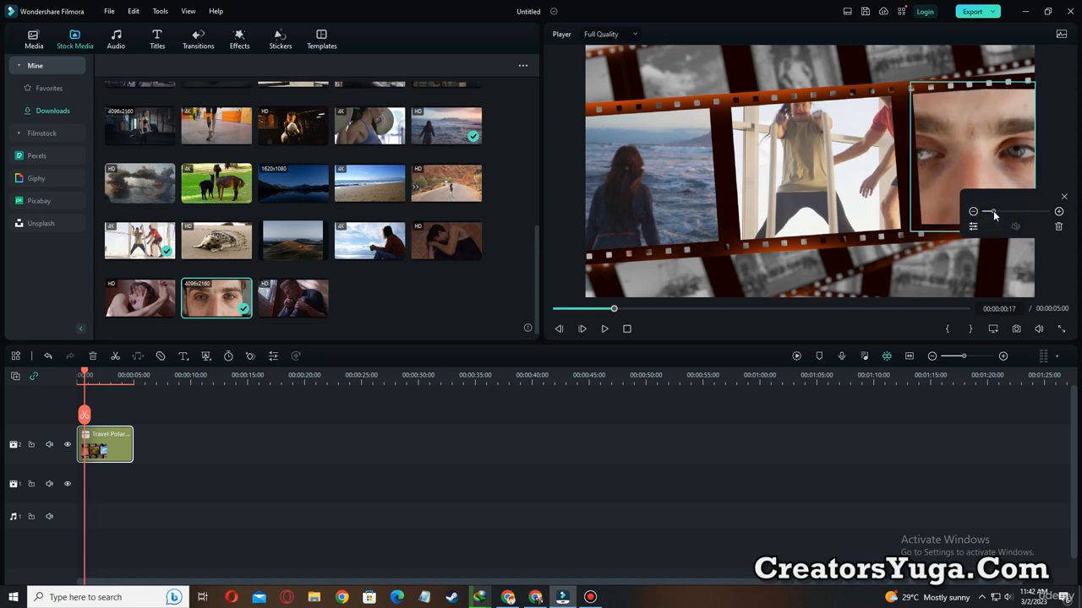
# Play the film-strip split screen from the start and stop at 00:00:04:23.
pyautogui.moveTo(573, 308); pyautogui.dragTo(537, 310)
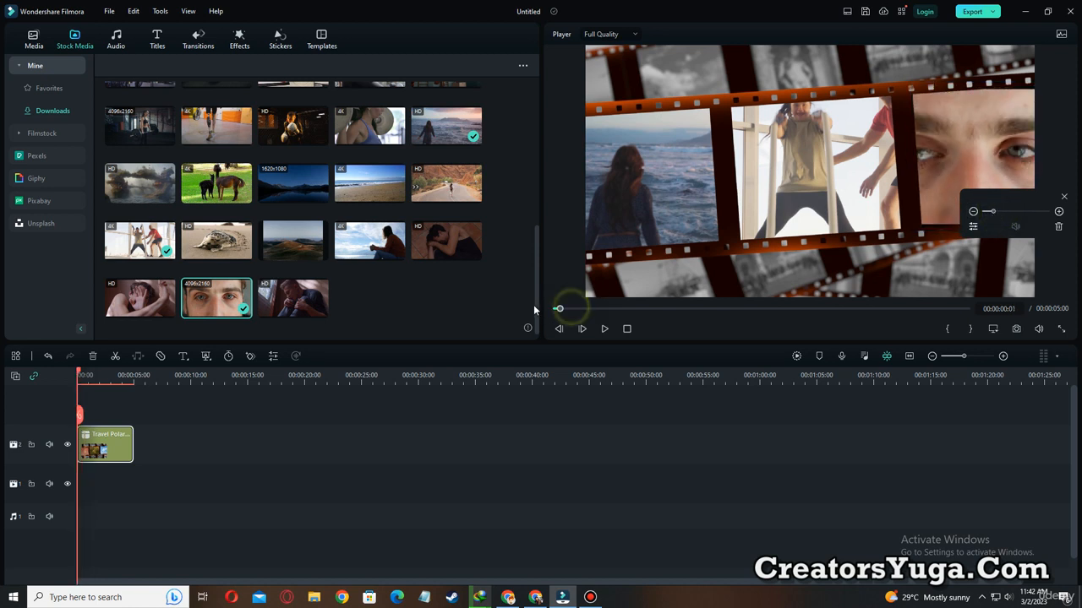
pyautogui.click(606, 331)
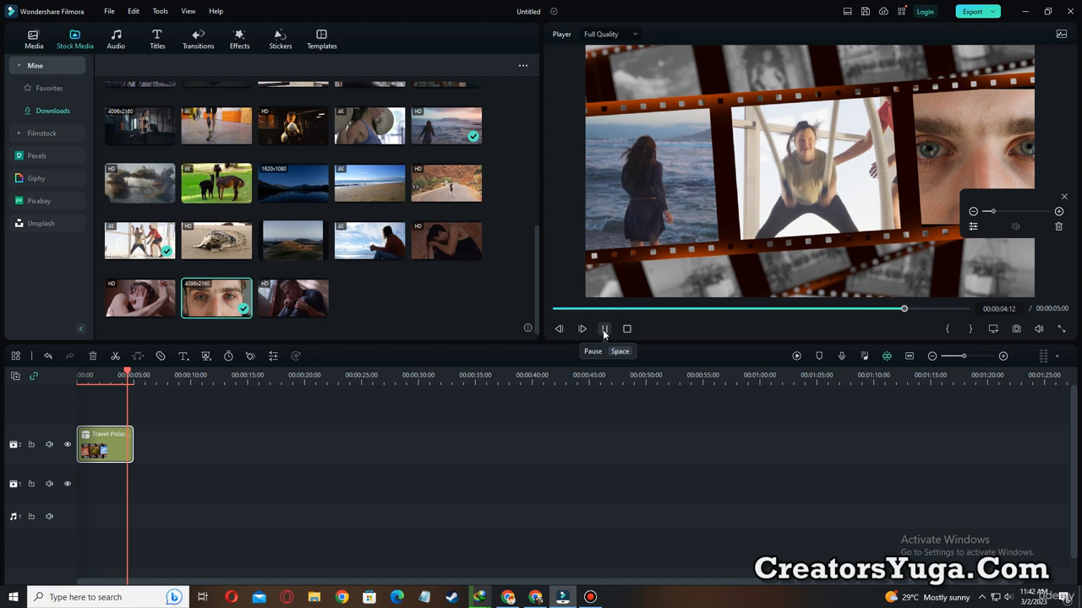
pyautogui.click(603, 332)
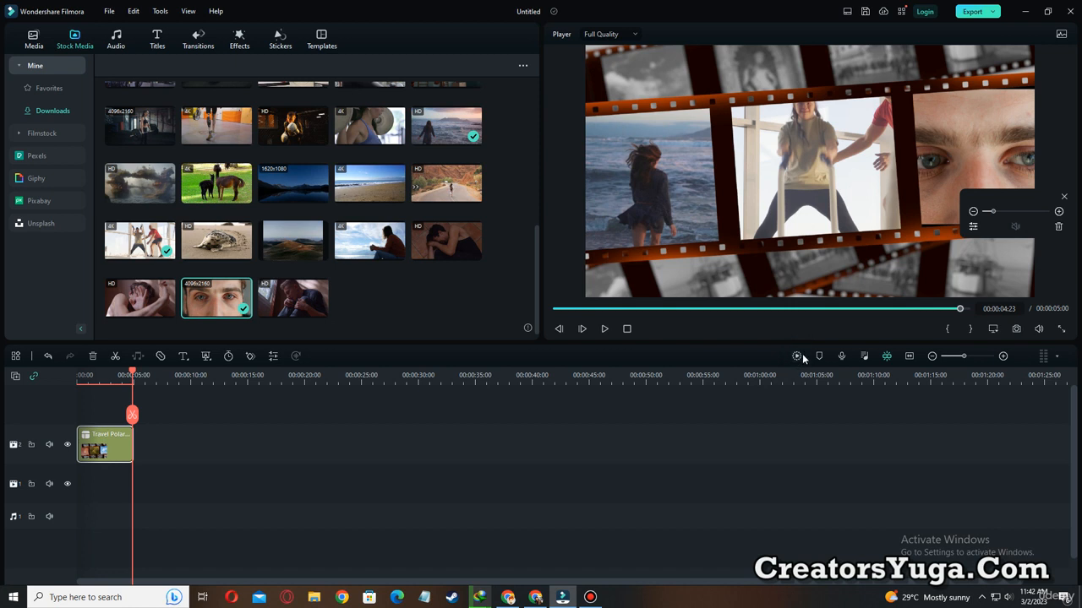
pyautogui.hotkey('ctrl', 'shift', 'd')
pyautogui.moveTo(779, 338); pyautogui.dragTo(807, 373)
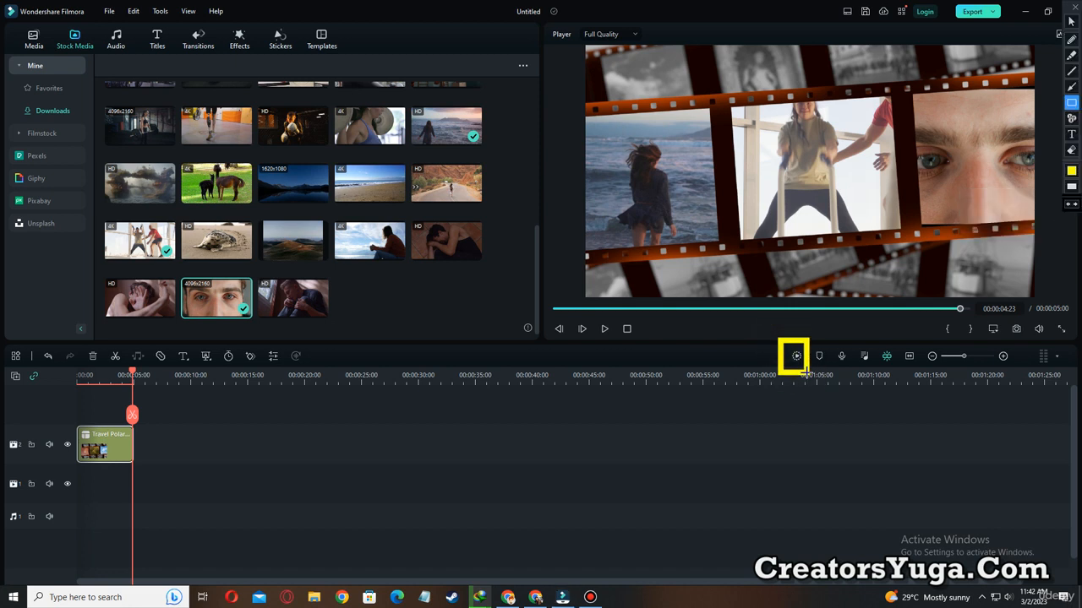
pyautogui.hotkey('ctrl', 'shift', 'd')
# Clear the film-strip clip, browse the Comic and Mock-up split-screen templates, and place Device Mockup Pack Split 09 at the start of video track 3.
pyautogui.moveTo(113, 445); pyautogui.dragTo(108, 414)
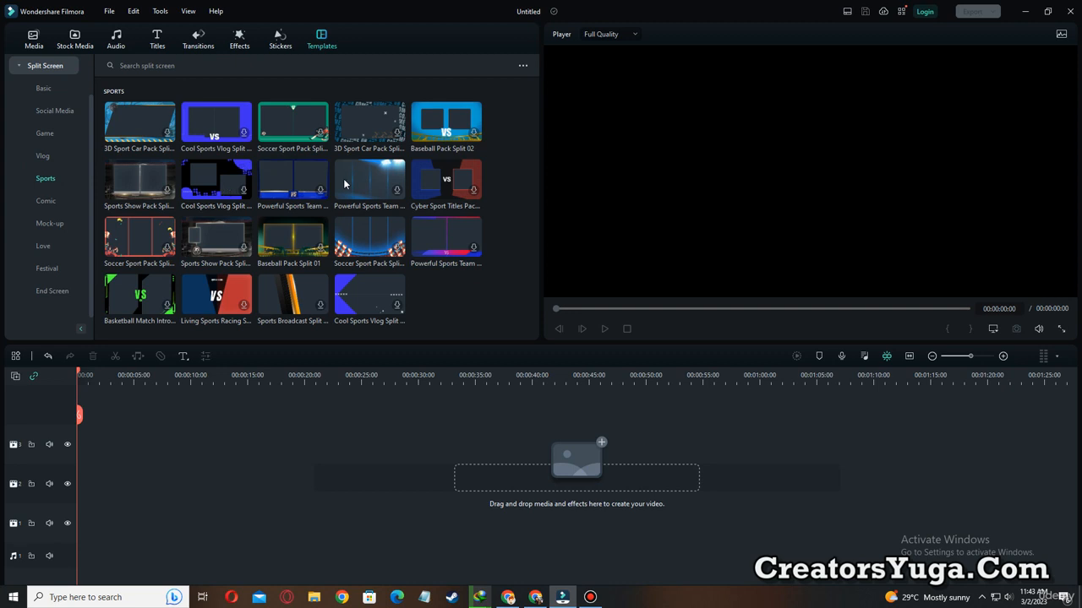
pyautogui.click(46, 201)
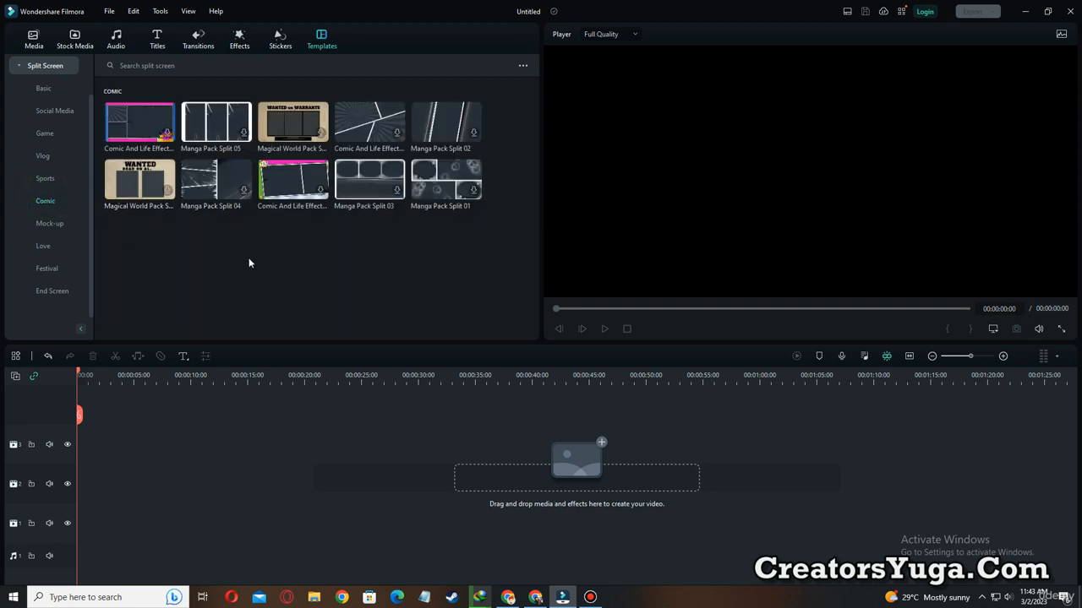
pyautogui.click(55, 225)
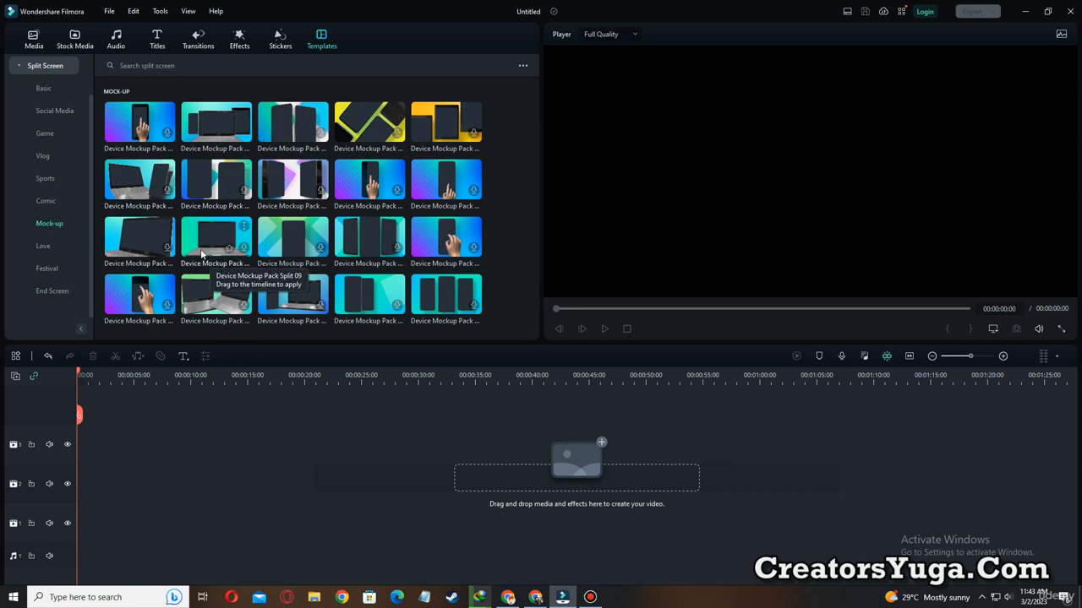
pyautogui.moveTo(210, 243); pyautogui.dragTo(82, 449)
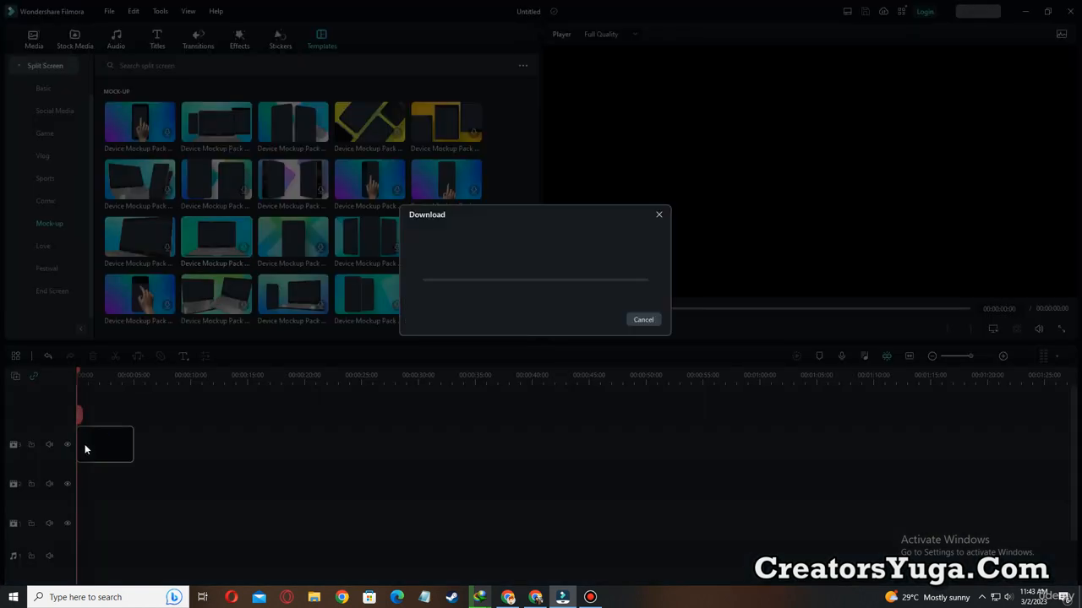
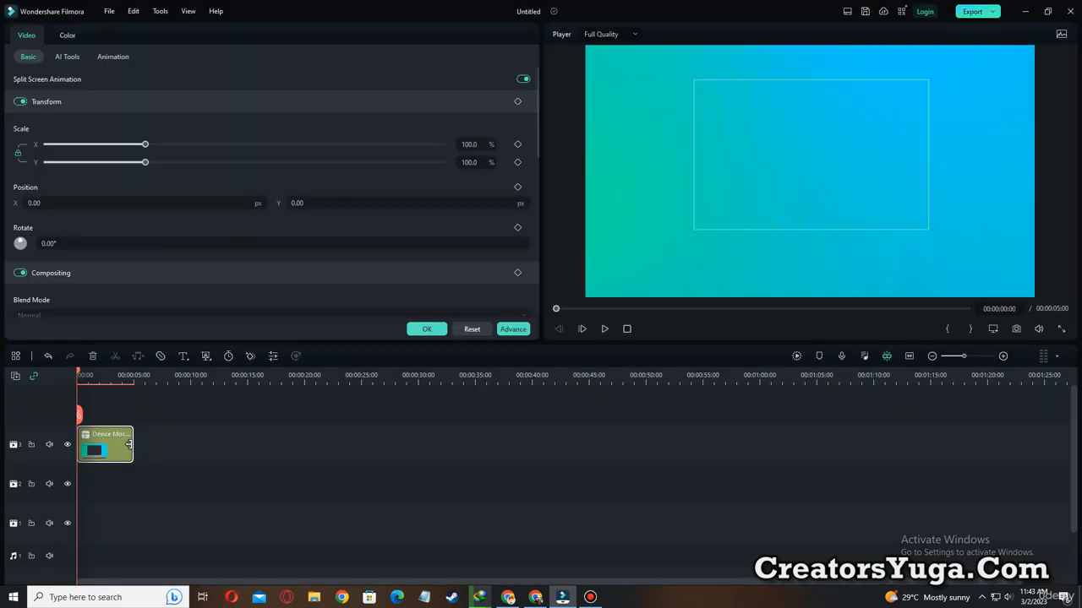
# Fill the laptop mockup's screen with the downloaded stock clip of the seated woman against the cloudy sky.
pyautogui.click(133, 444)
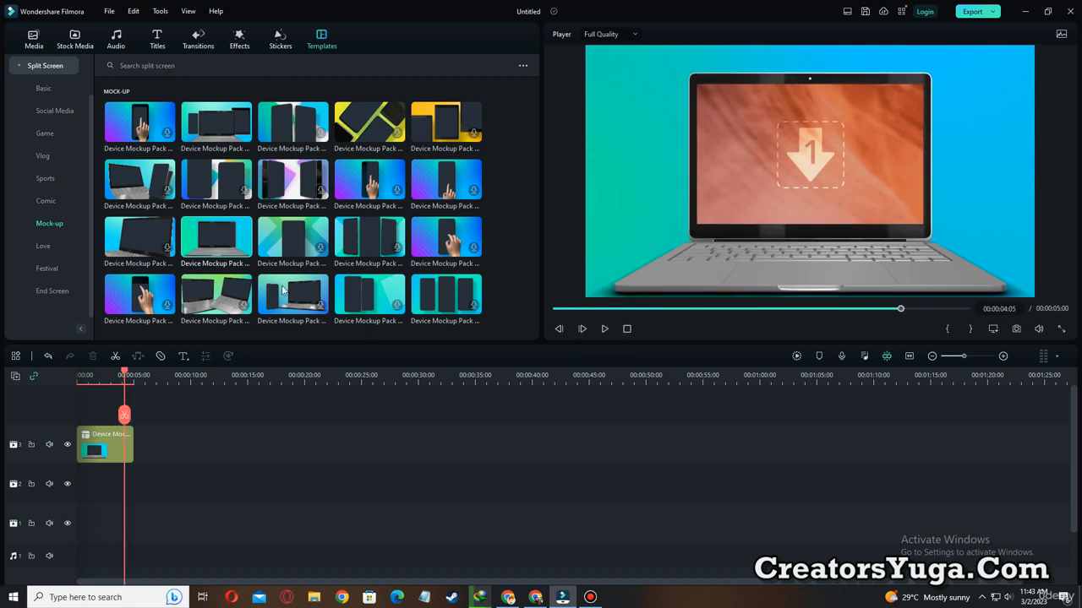
pyautogui.click(74, 39)
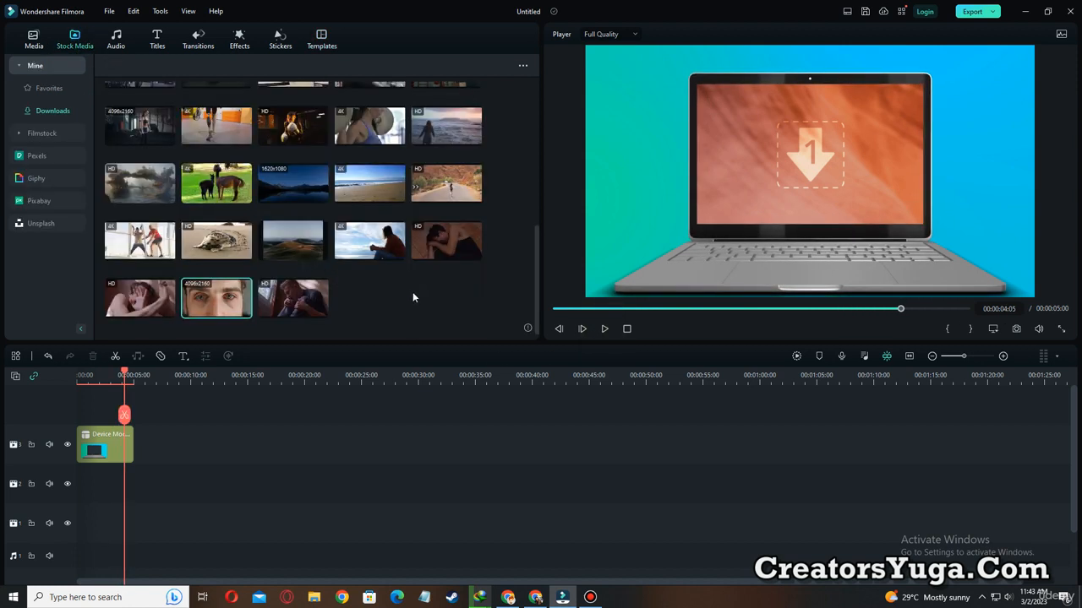
pyautogui.moveTo(369, 239); pyautogui.dragTo(105, 441)
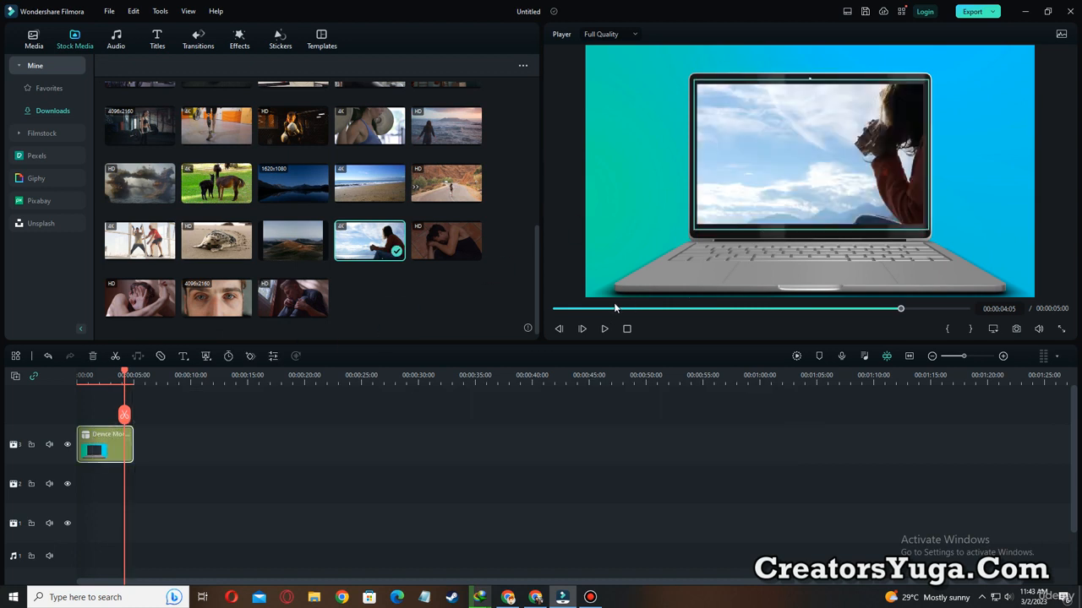
# Play the laptop mockup from the start and stop at 00:00:04:06.
pyautogui.moveTo(574, 309); pyautogui.dragTo(534, 311)
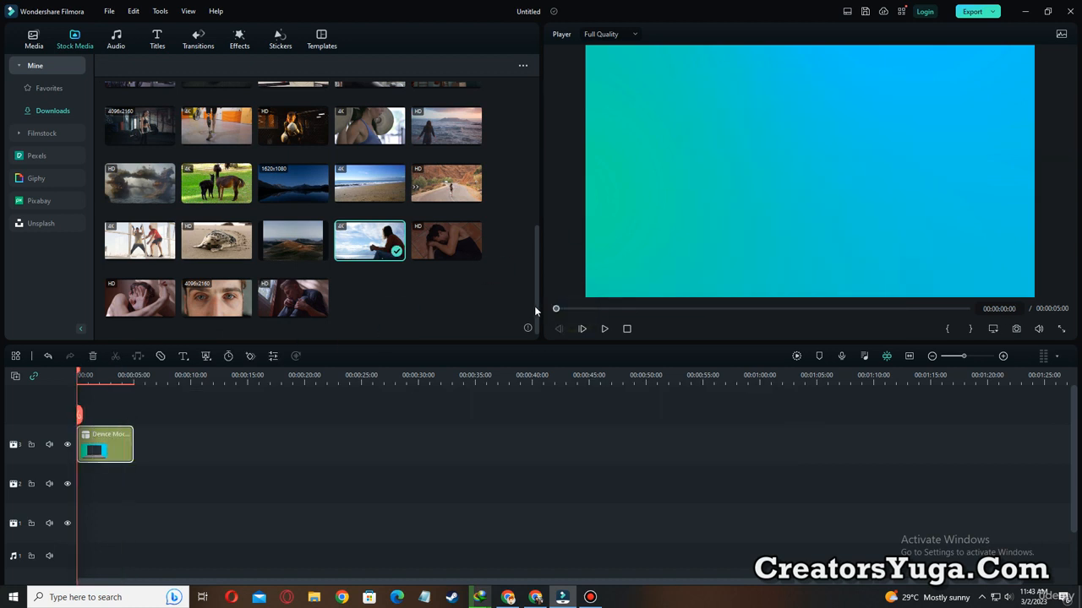
pyautogui.click(603, 330)
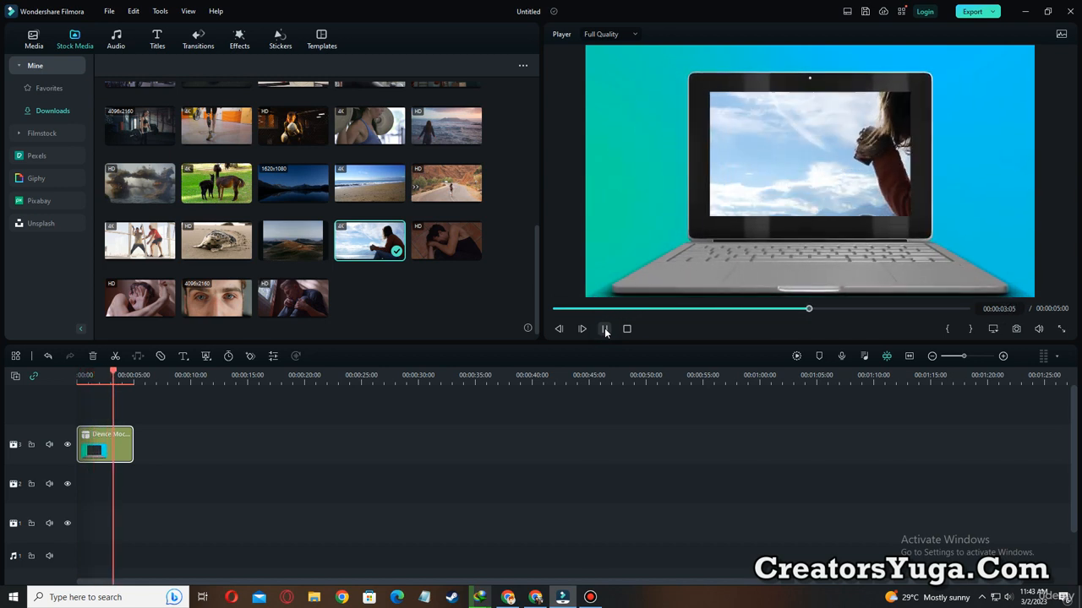
pyautogui.click(605, 330)
# Shift the clip on the laptop screen so the woman is in frame, enlarge it slightly, and replay the mockup from near the start.
pyautogui.click(870, 157)
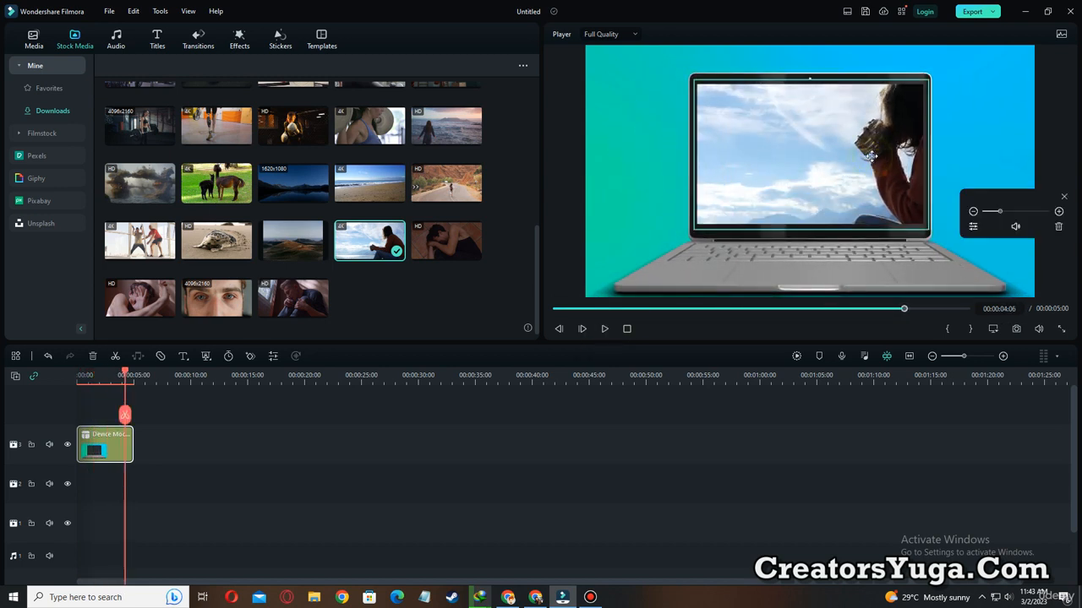
pyautogui.moveTo(883, 167); pyautogui.dragTo(776, 181)
pyautogui.moveTo(1000, 212); pyautogui.dragTo(1001, 212)
pyautogui.click(567, 308)
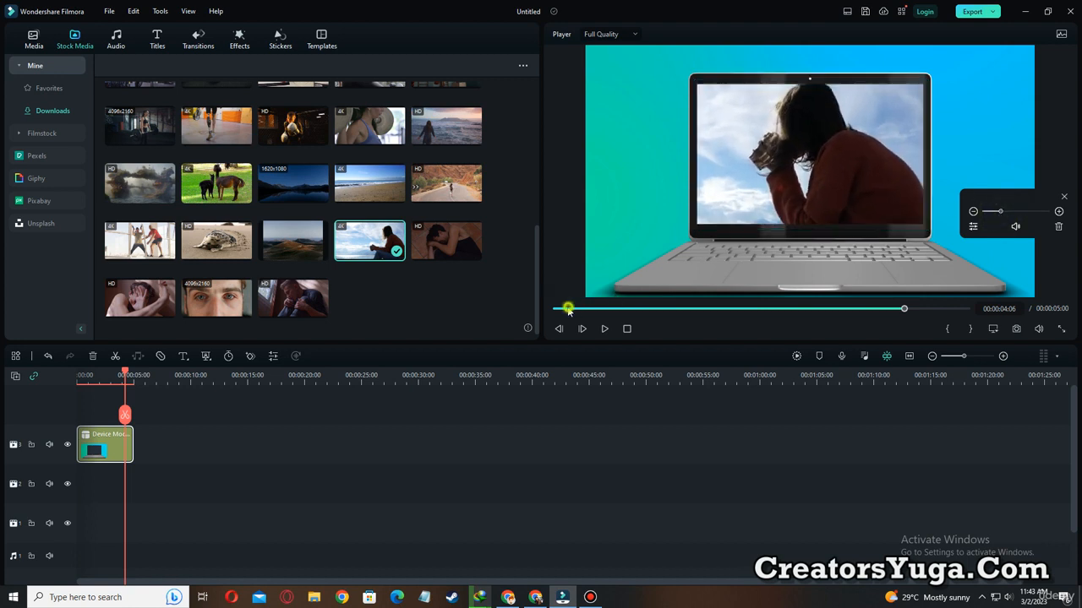
pyautogui.click(603, 329)
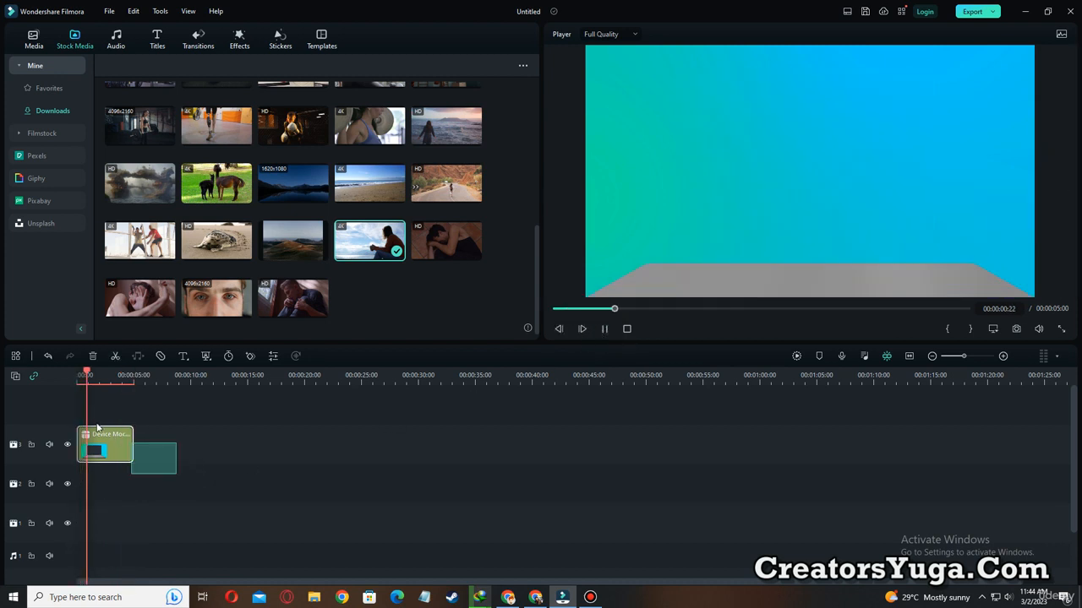
# Clear the laptop mockup clip and place the phone, laptop and tablet template from the Mock-up category at the start of video track 3.
pyautogui.press('Delete')
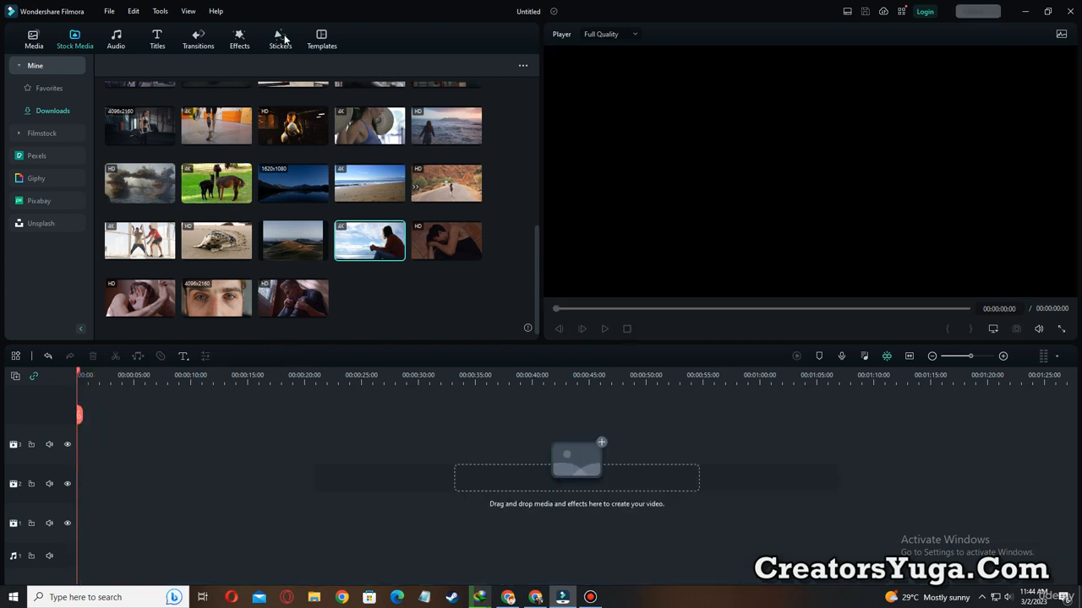
pyautogui.click(324, 38)
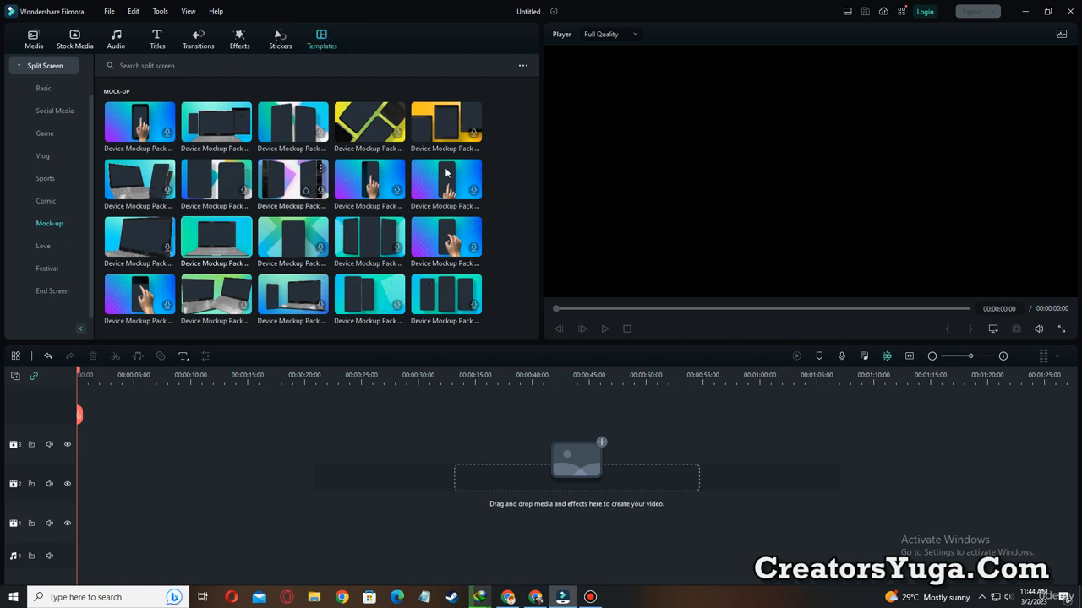
pyautogui.scroll(-1, 432, 141)
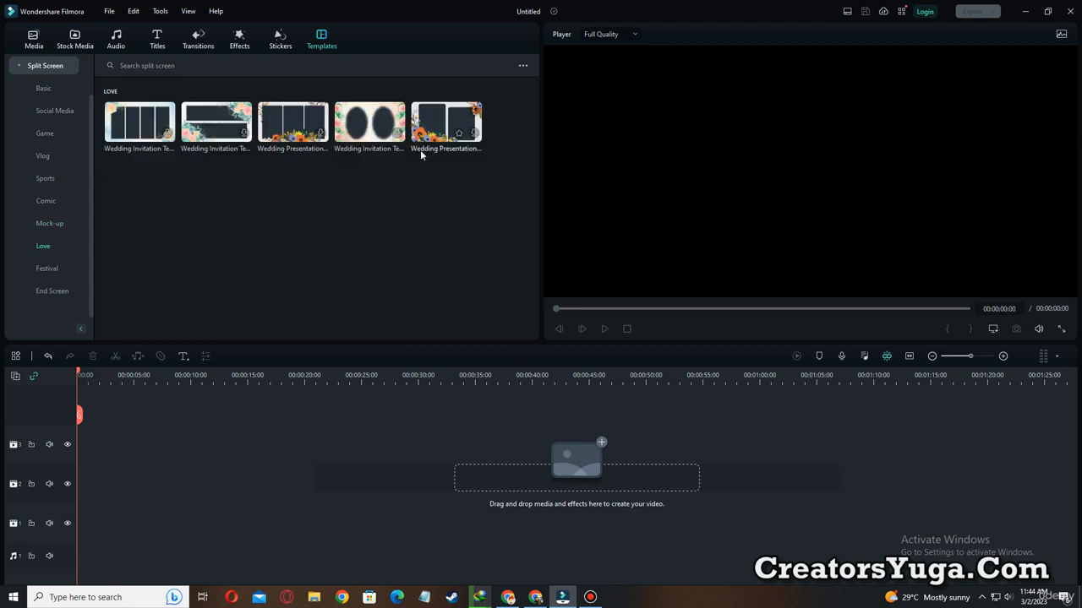
pyautogui.click(49, 224)
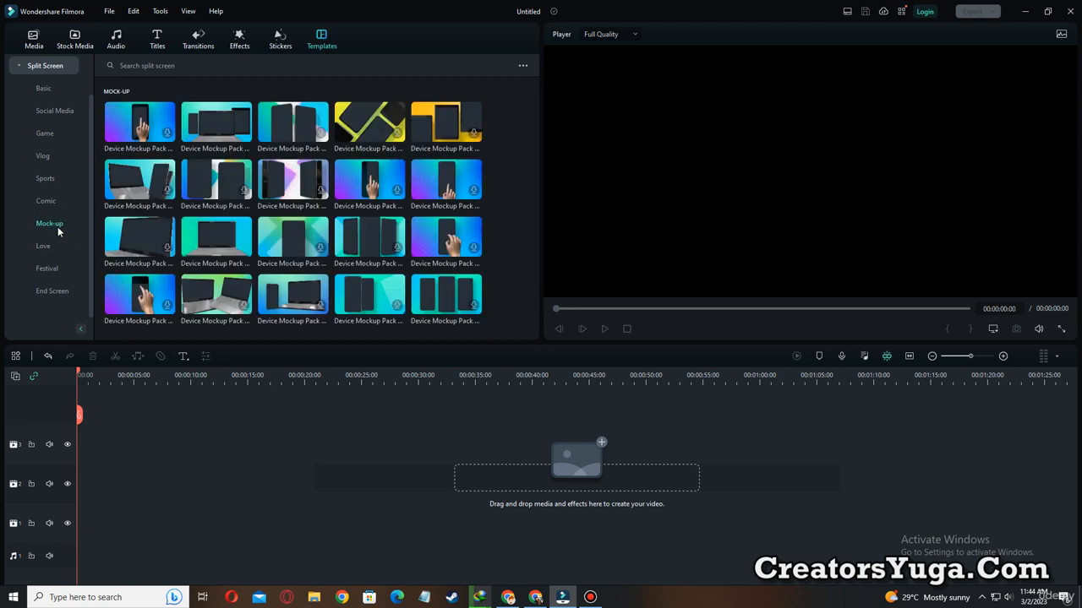
pyautogui.moveTo(213, 135); pyautogui.dragTo(83, 448)
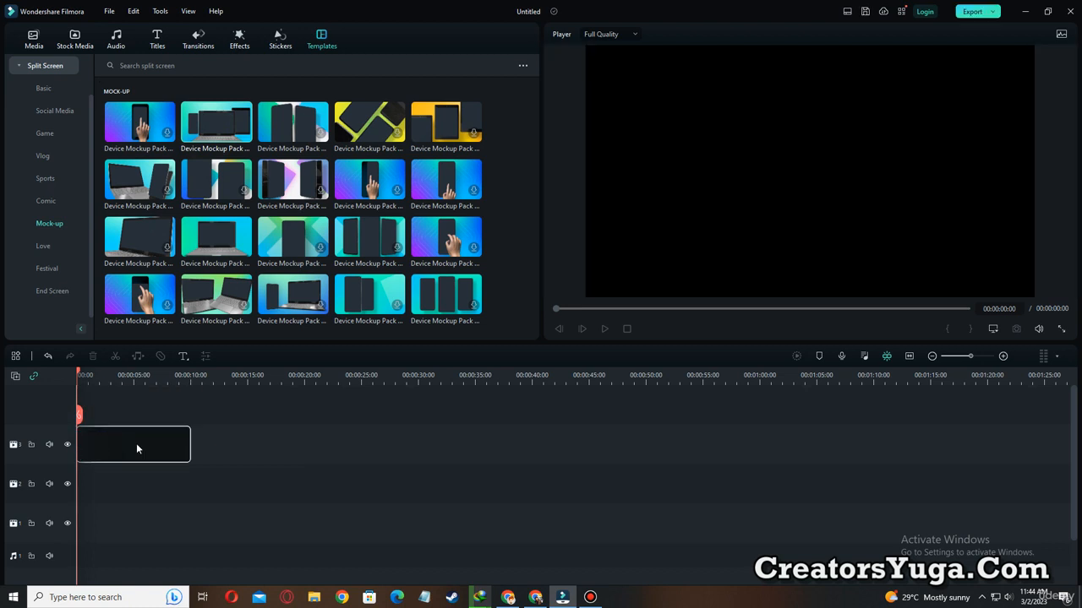
# Play the three-device mockup up to 00:00:04:08 and close its clip properties.
pyautogui.click(601, 329)
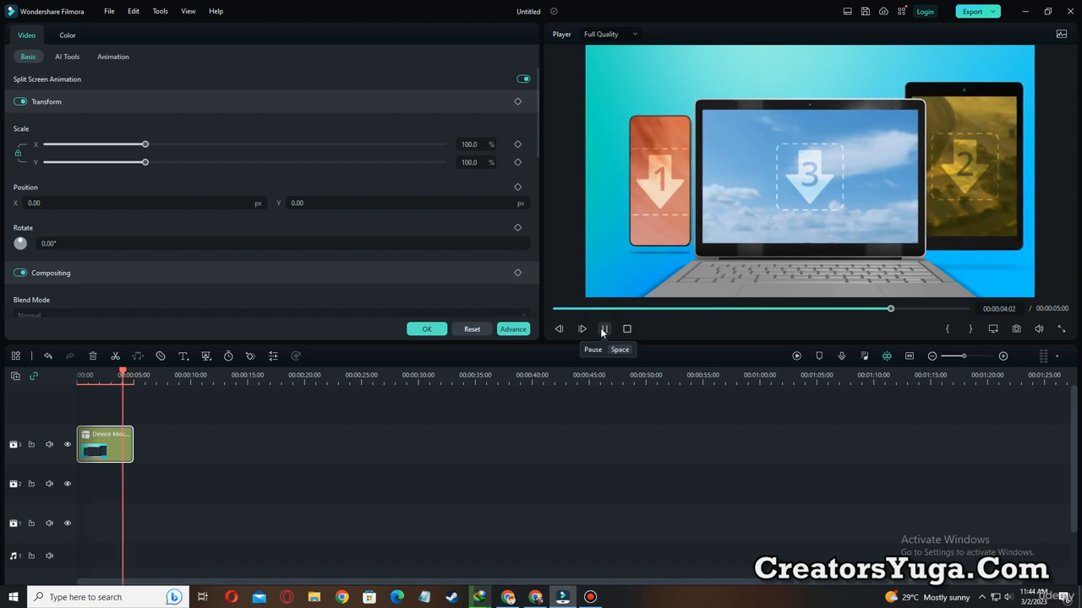
pyautogui.click(602, 329)
pyautogui.click(425, 329)
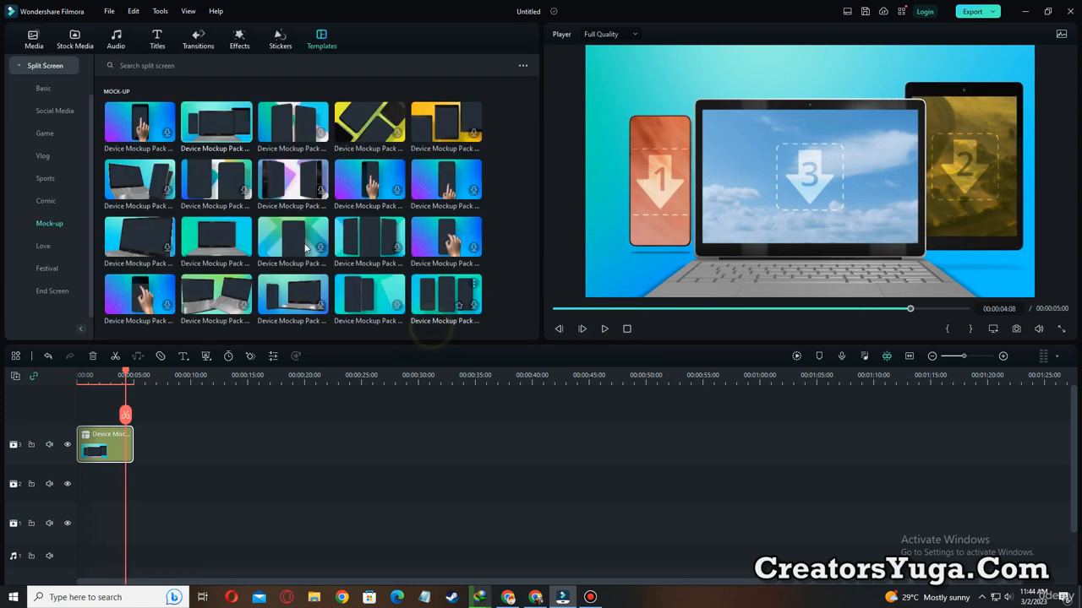
# Fill the laptop screen with the alpaca clip and the tablet screen with the clip of the woman walking along the desert road.
pyautogui.click(76, 47)
pyautogui.moveTo(208, 188)
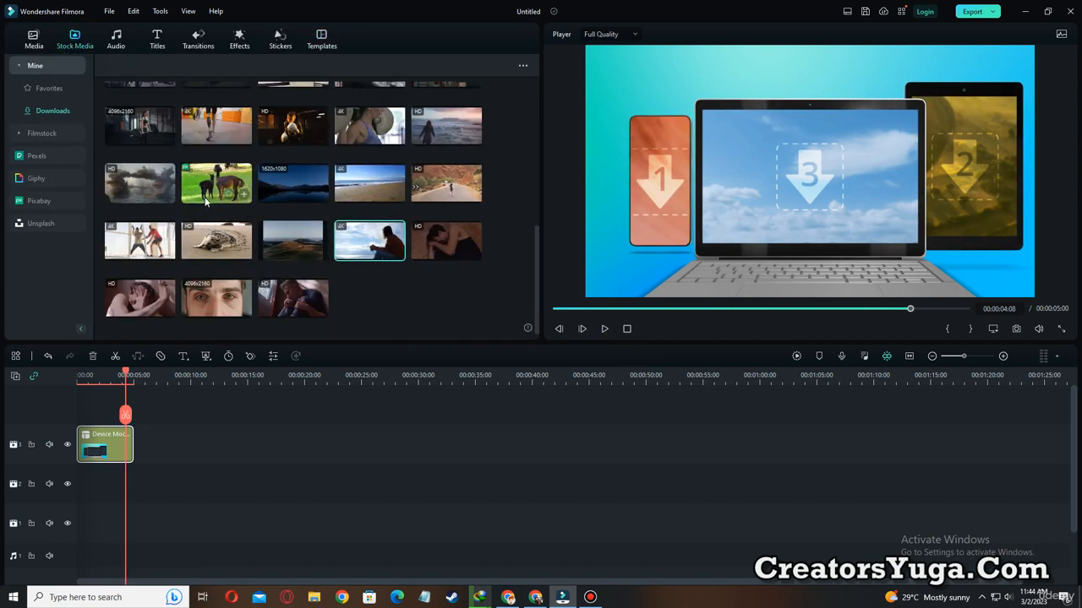
pyautogui.moveTo(208, 188); pyautogui.dragTo(778, 180)
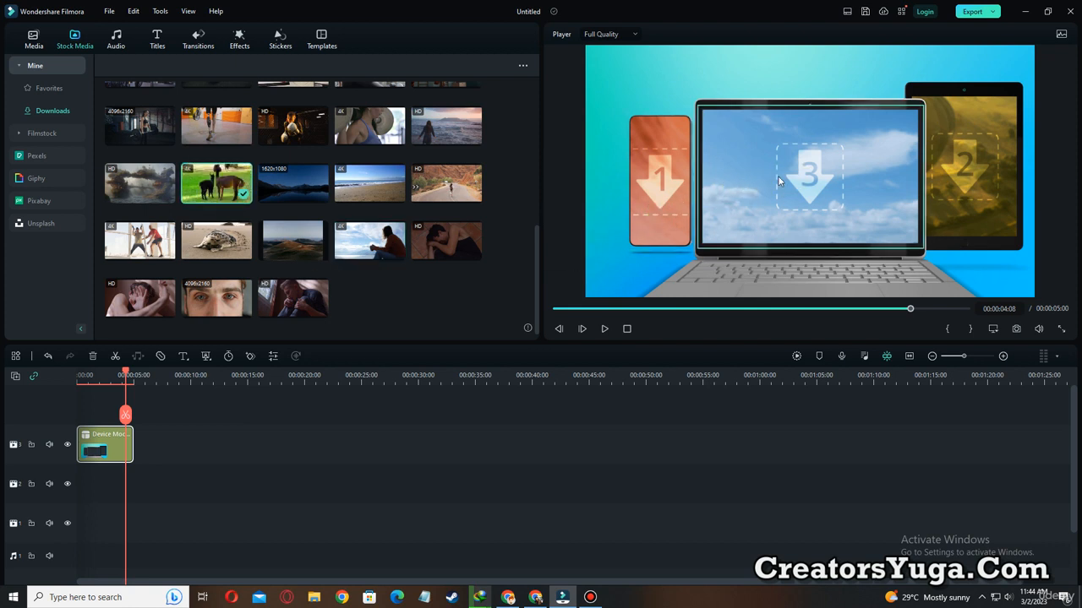
pyautogui.click(452, 243)
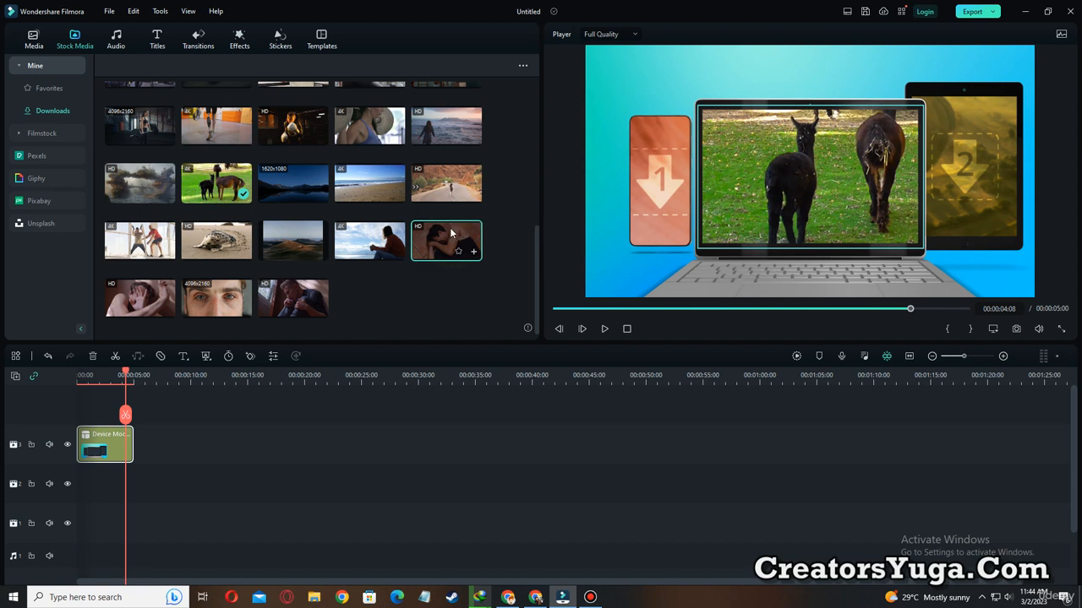
pyautogui.moveTo(498, 180); pyautogui.dragTo(964, 169)
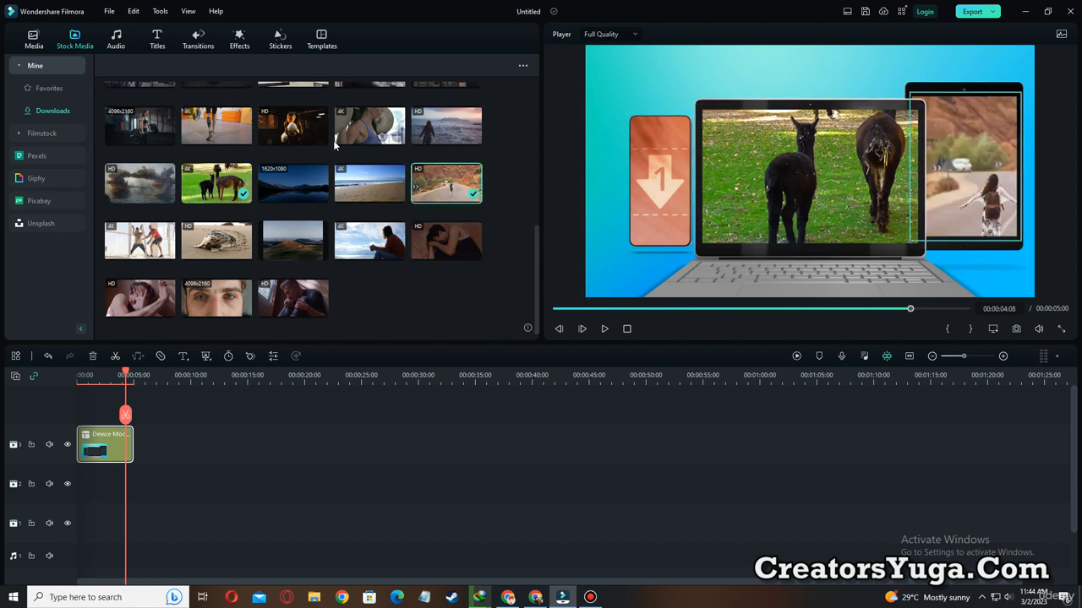
# Fill the phone screen with the clip of the woman in the gym and adjust its position so she is in frame.
pyautogui.scroll(2, 307, 140)
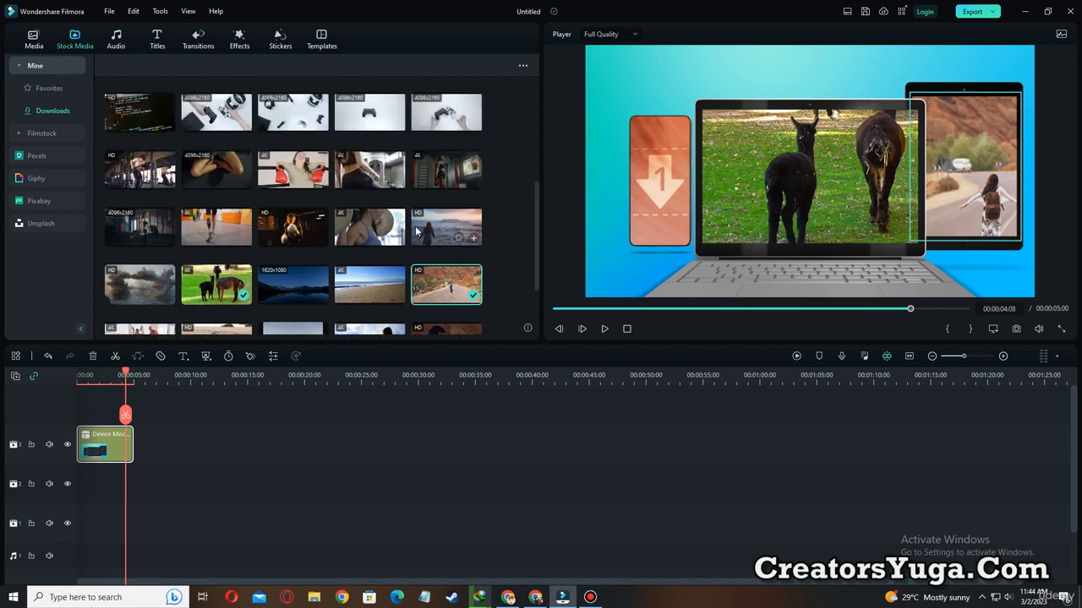
pyautogui.click(450, 178)
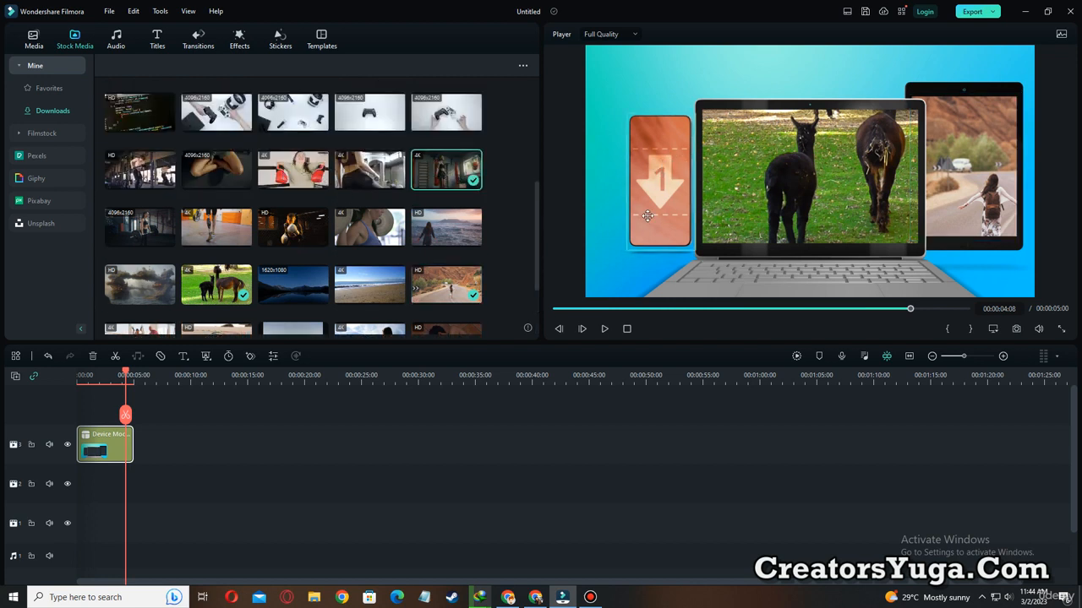
pyautogui.moveTo(647, 215); pyautogui.dragTo(644, 223)
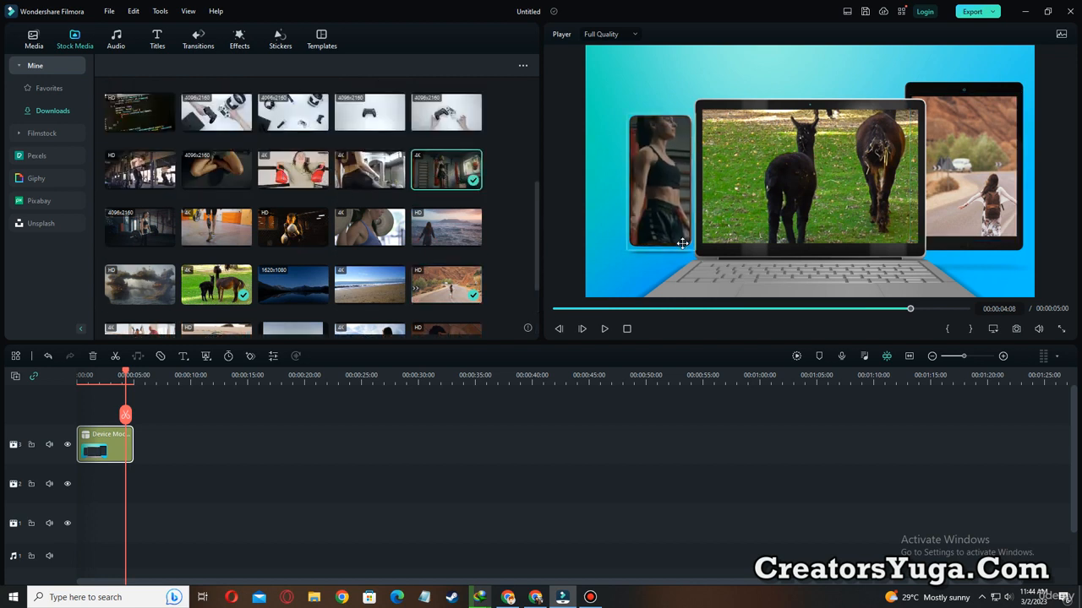
# Play the three-device mockup from the start to the end, close the clip controls, and return to 00:00:00:00.
pyautogui.click(557, 309)
pyautogui.click(605, 329)
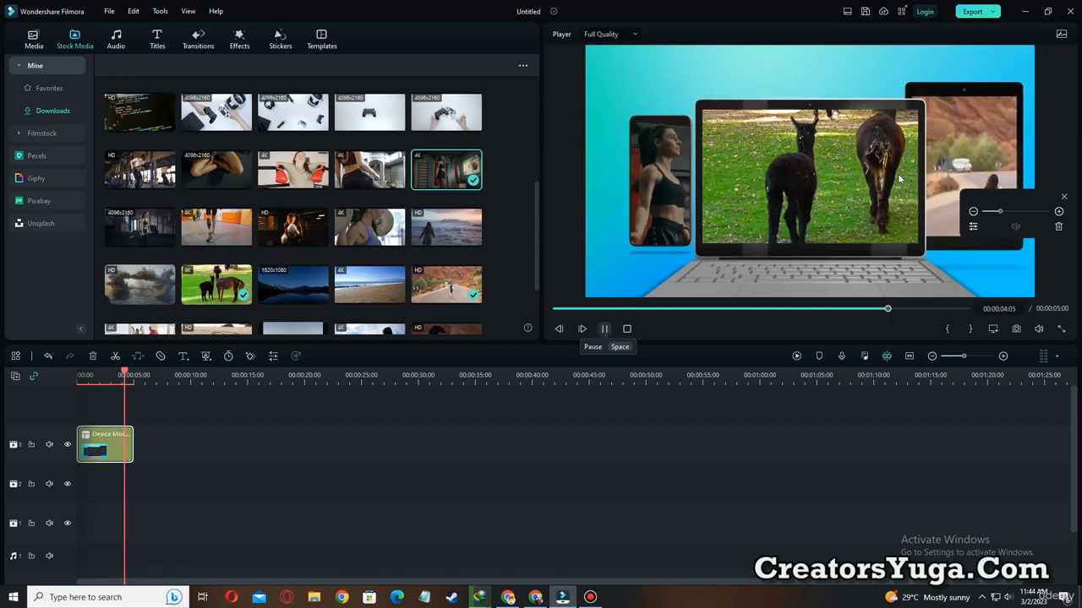
pyautogui.click(1064, 196)
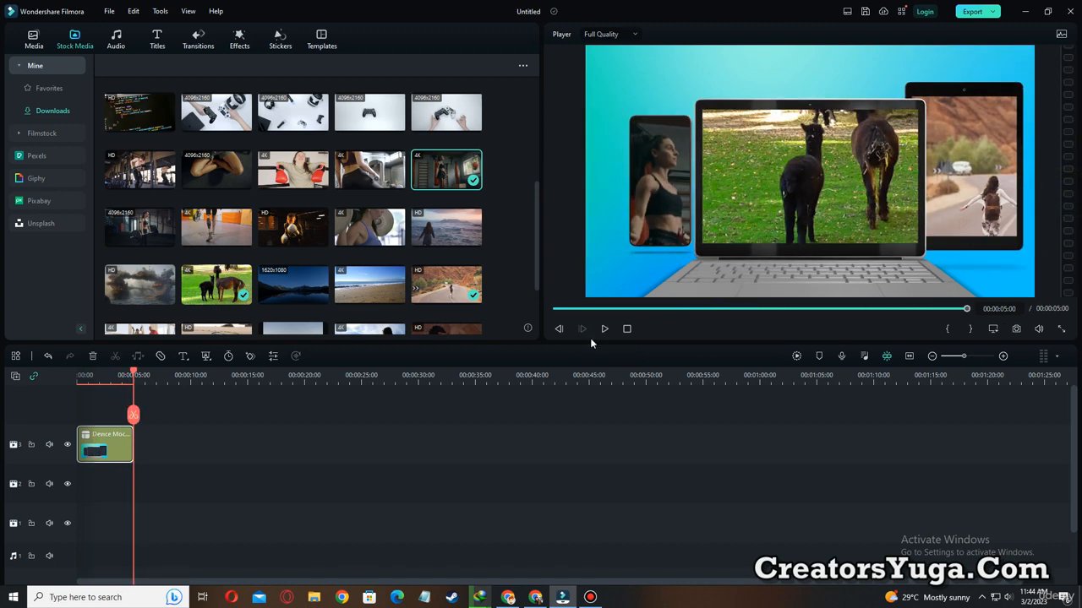
pyautogui.click(556, 308)
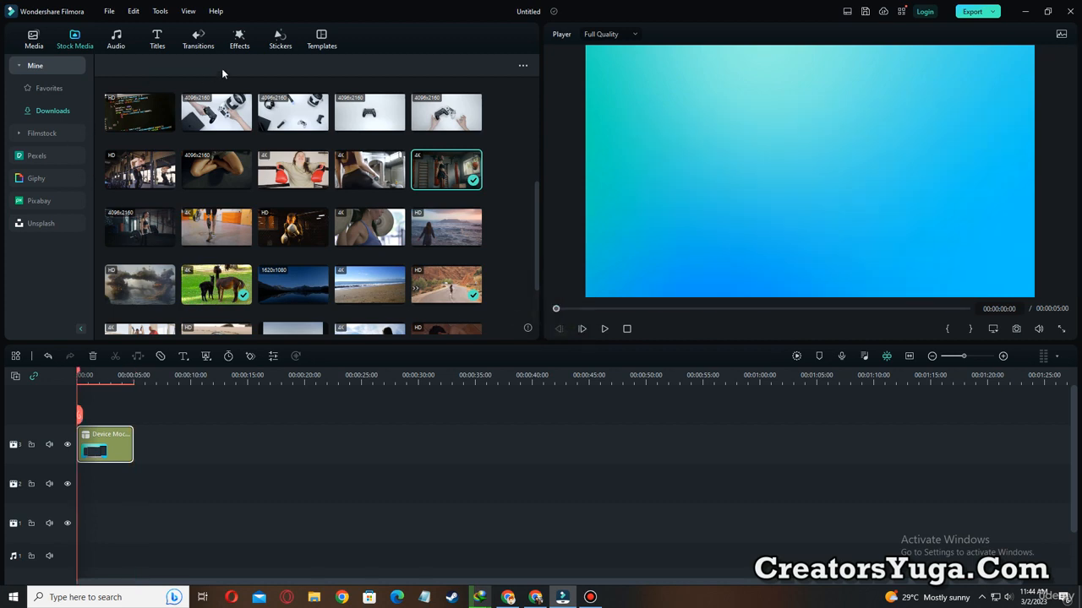
# Browse the Love, Festival and End Screen templates, clear the mockup clip, and place the blue-framed ruined-city YouTuber Endscreen at the start of video track 3.
pyautogui.click(280, 39)
pyautogui.click(324, 37)
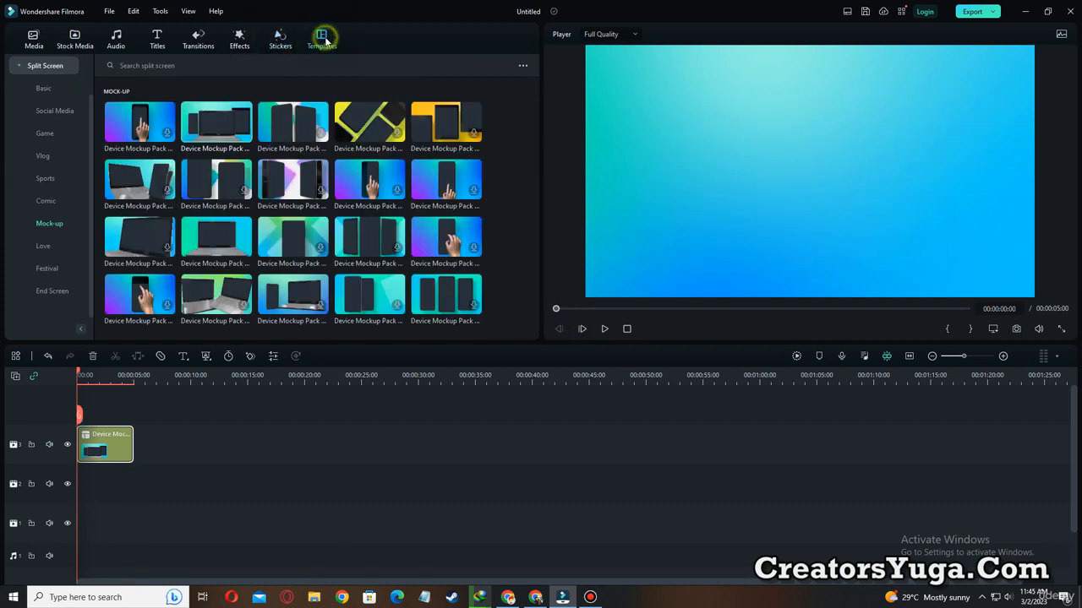
pyautogui.click(44, 246)
pyautogui.click(49, 269)
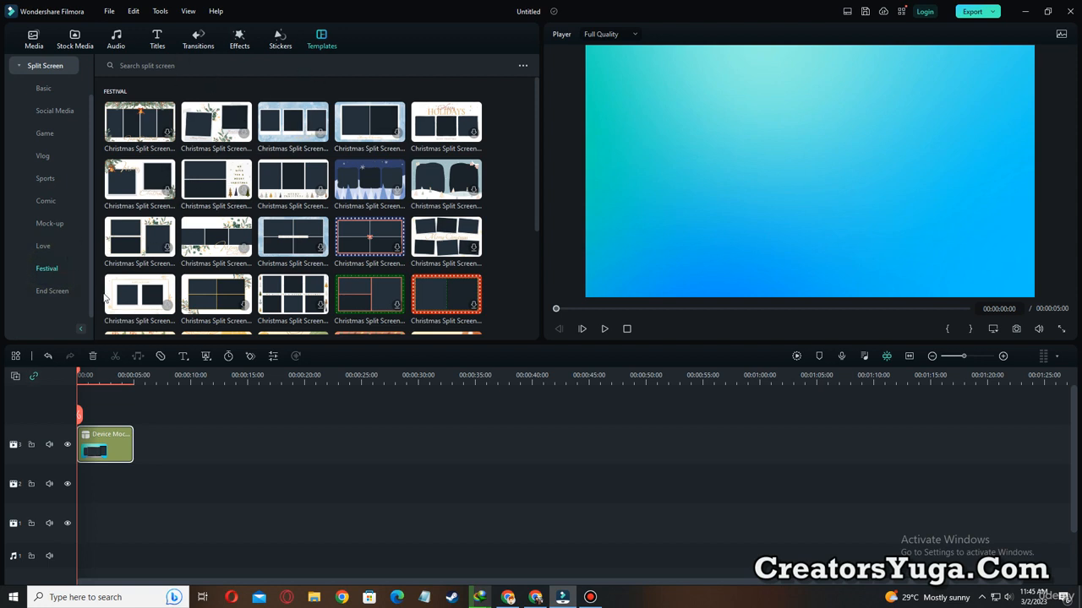
pyautogui.click(51, 295)
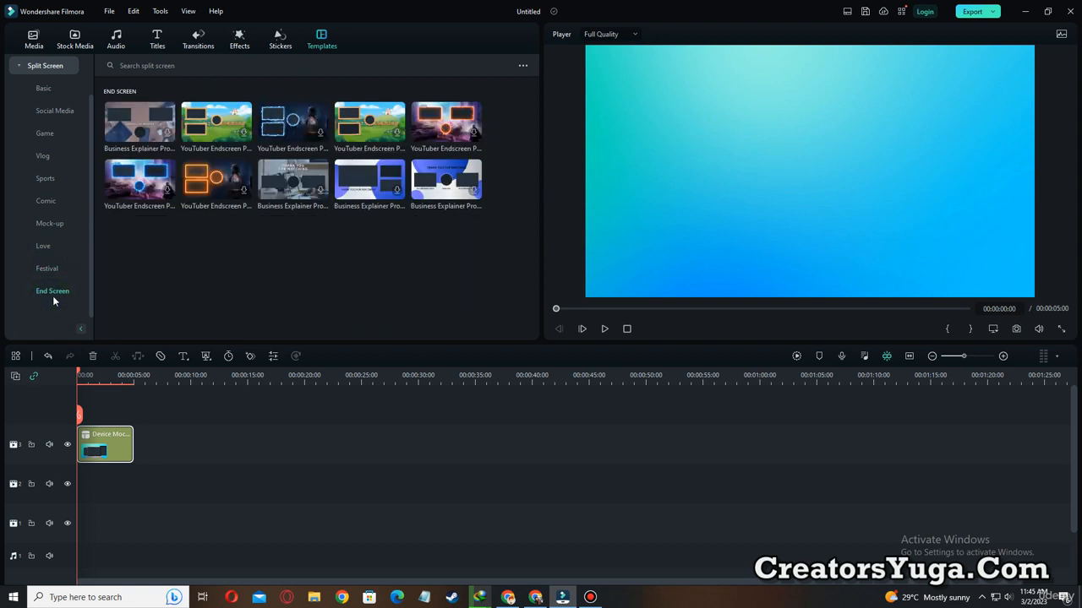
pyautogui.moveTo(159, 482); pyautogui.dragTo(82, 423)
pyautogui.press('Delete')
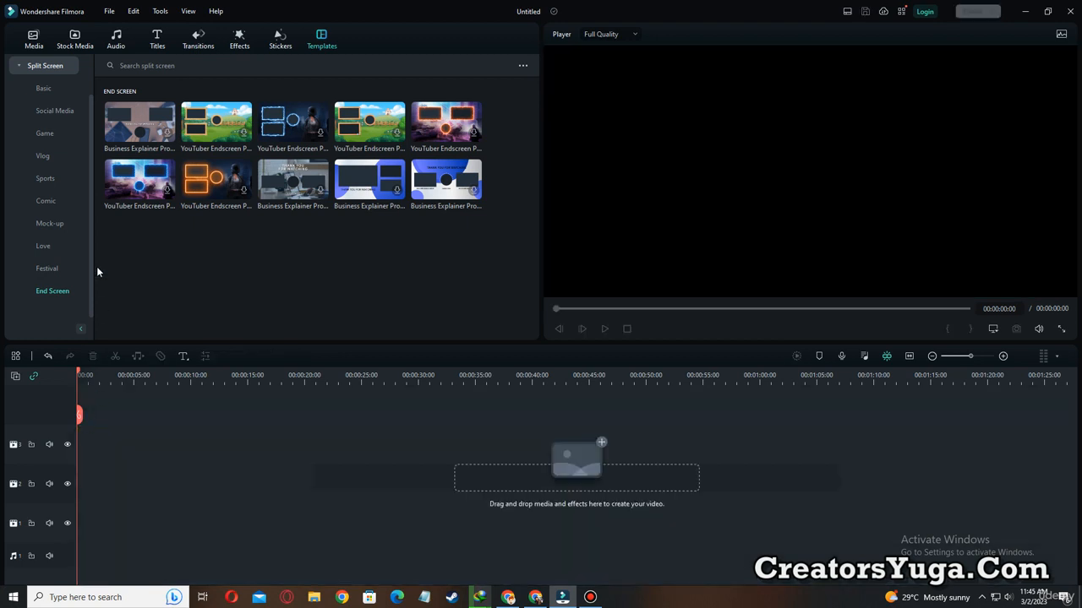
pyautogui.moveTo(139, 179); pyautogui.dragTo(76, 448)
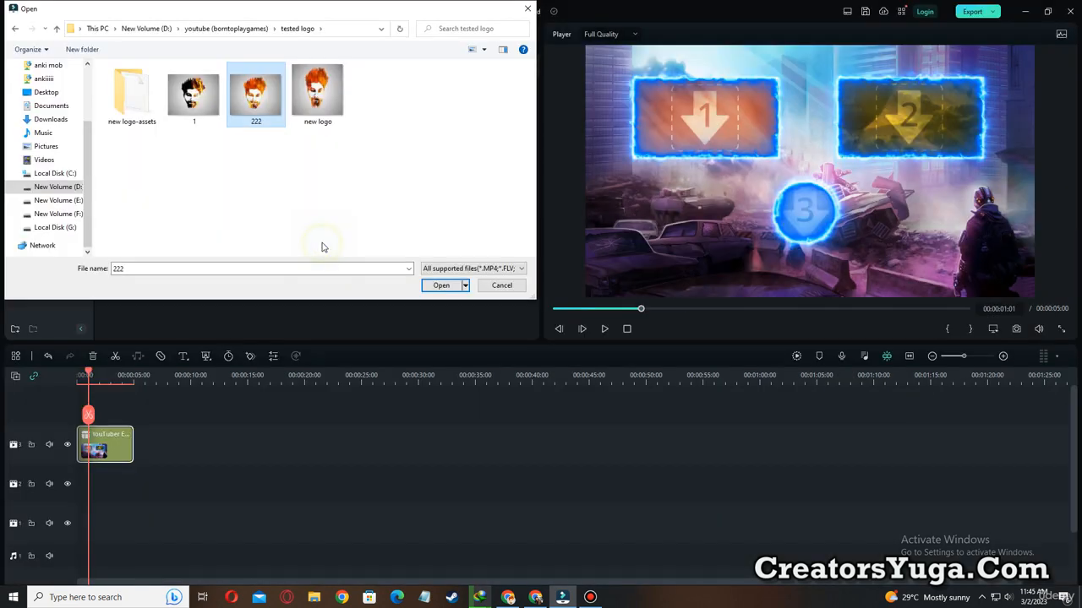
# Import the logo image 222, place it in the round third frame scaled down to show the whole face, and return to the start.
pyautogui.doubleClick(256, 97)
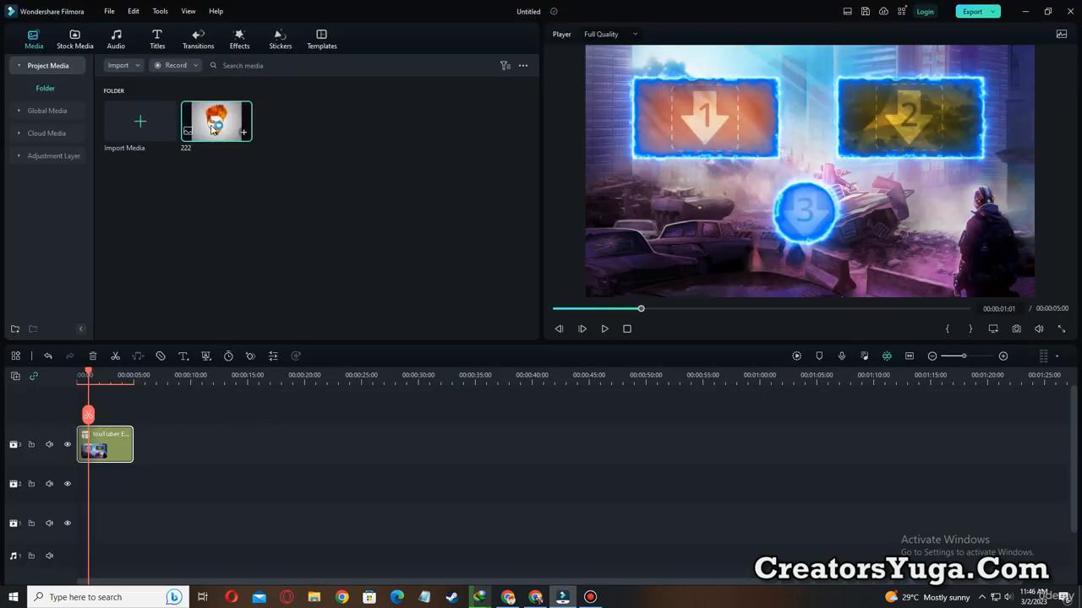
pyautogui.moveTo(218, 120); pyautogui.dragTo(799, 208)
pyautogui.click(801, 205)
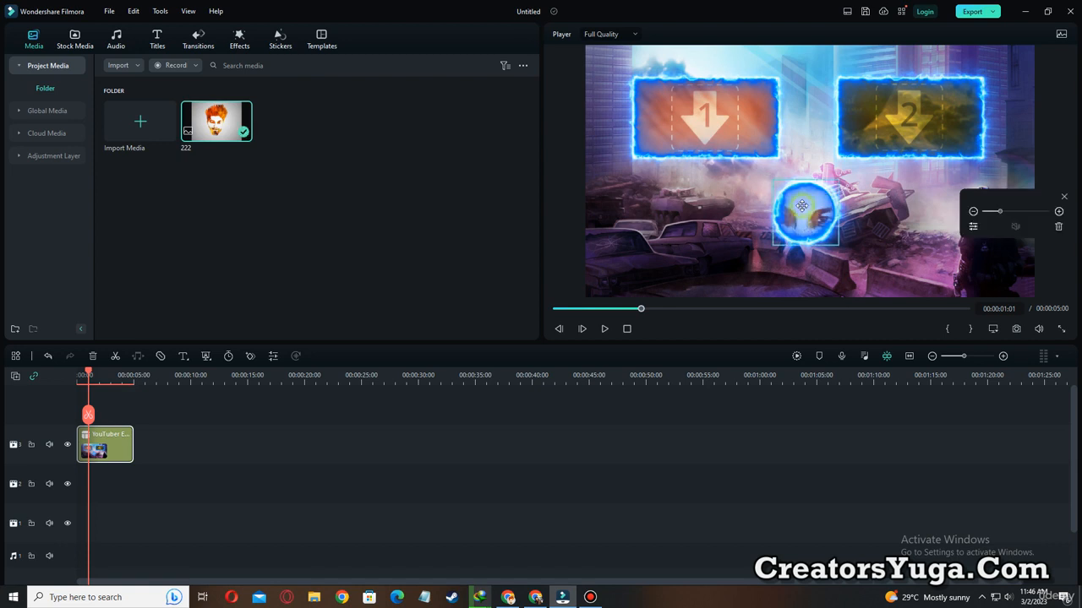
pyautogui.moveTo(1001, 211); pyautogui.dragTo(988, 212)
pyautogui.moveTo(592, 313); pyautogui.dragTo(555, 311)
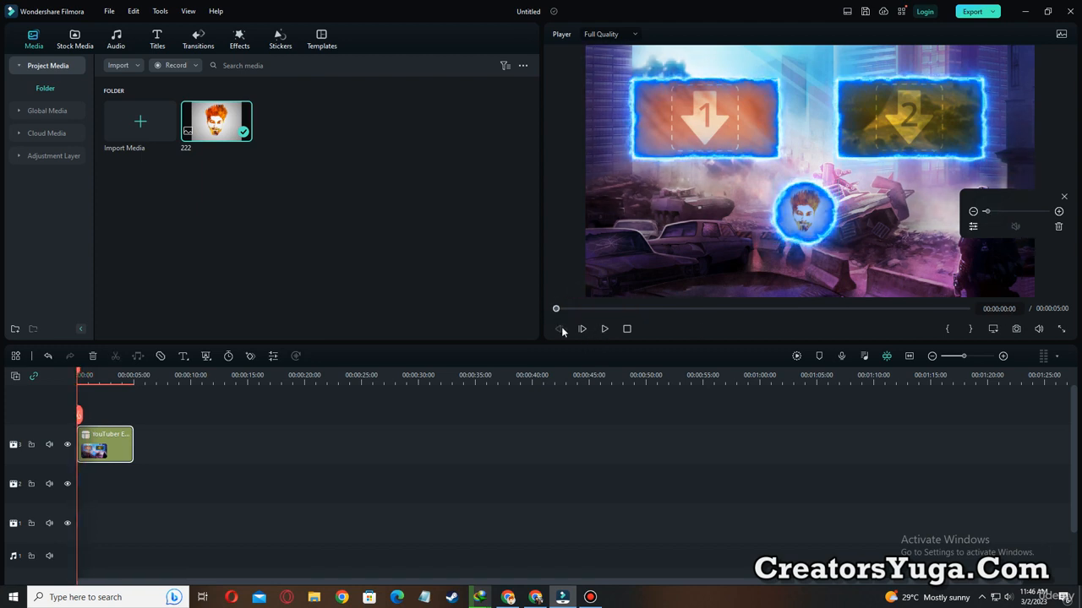
# Outline the first and second end-screen frames with yellow on-screen rectangles, and clear the annotations.
pyautogui.hotkey('ctrl', 'alt', 'd')
pyautogui.moveTo(615, 69)
pyautogui.mouseDown()
pyautogui.moveTo(635, 94)
pyautogui.moveTo(790, 154)
pyautogui.mouseUp()
pyautogui.moveTo(817, 74); pyautogui.dragTo(1005, 168)
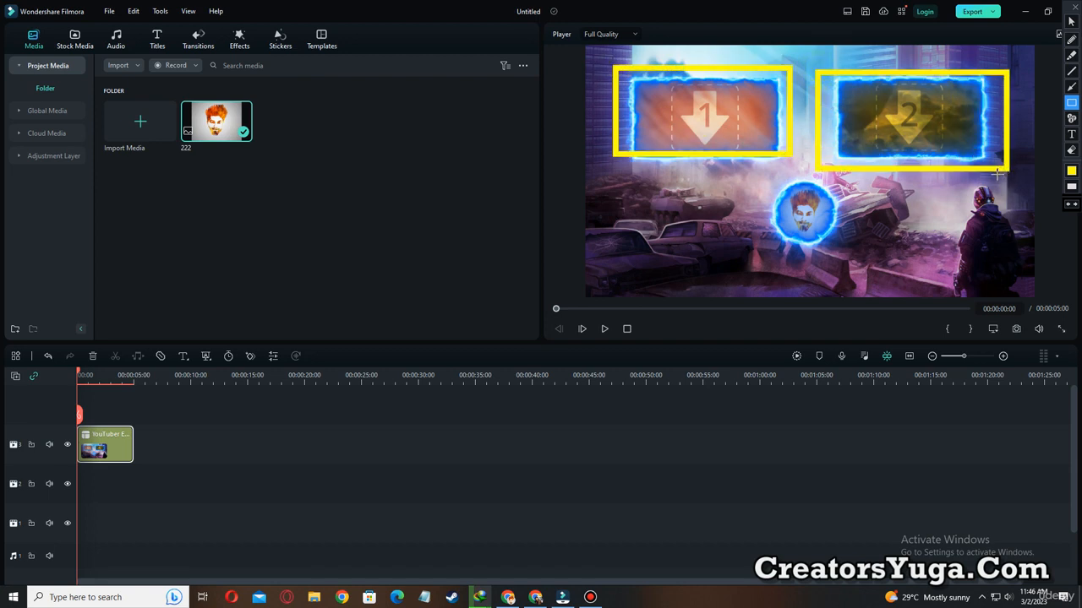
pyautogui.hotkey('ctrl', 'alt', 'd')
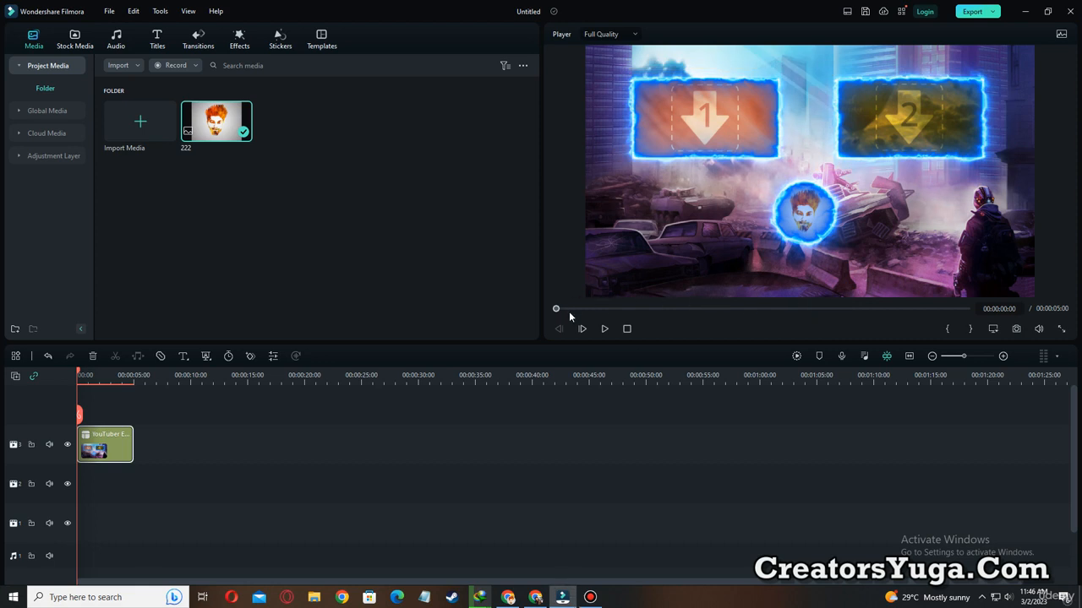
# Play the end screen, replay the speed-ramped basketball clip full screen from its beginning, and leave the full-screen preview.
pyautogui.click(604, 329)
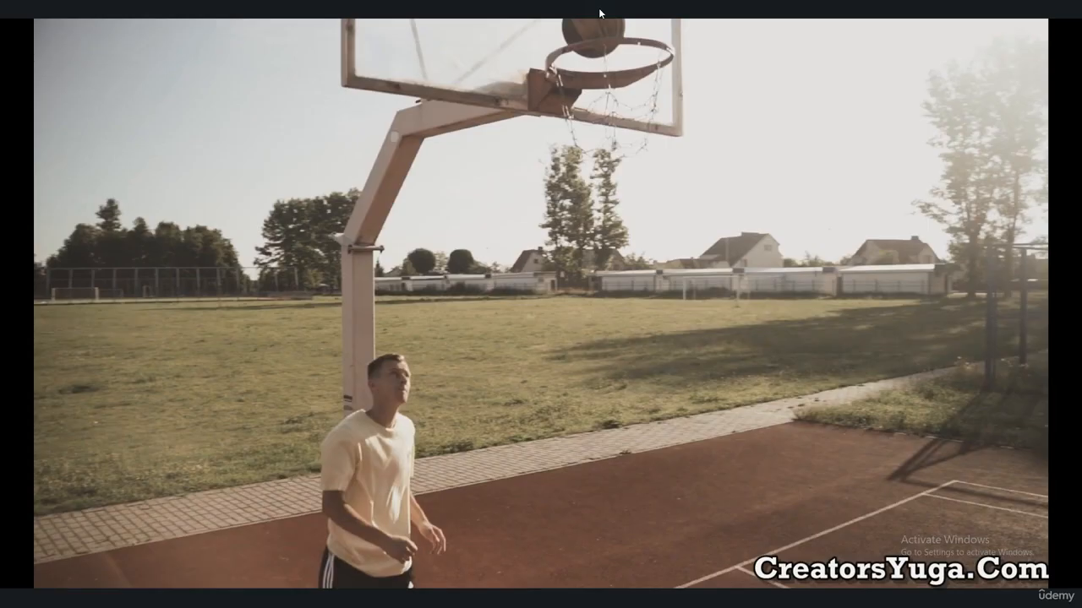
pyautogui.click(25, 577)
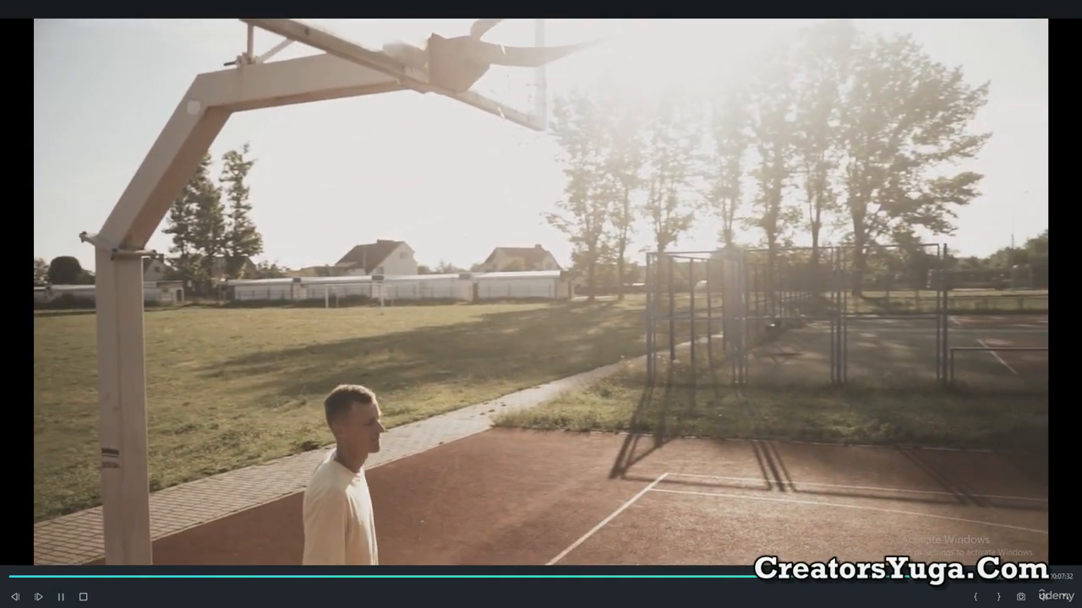
pyautogui.press('space')
pyautogui.click(58, 599)
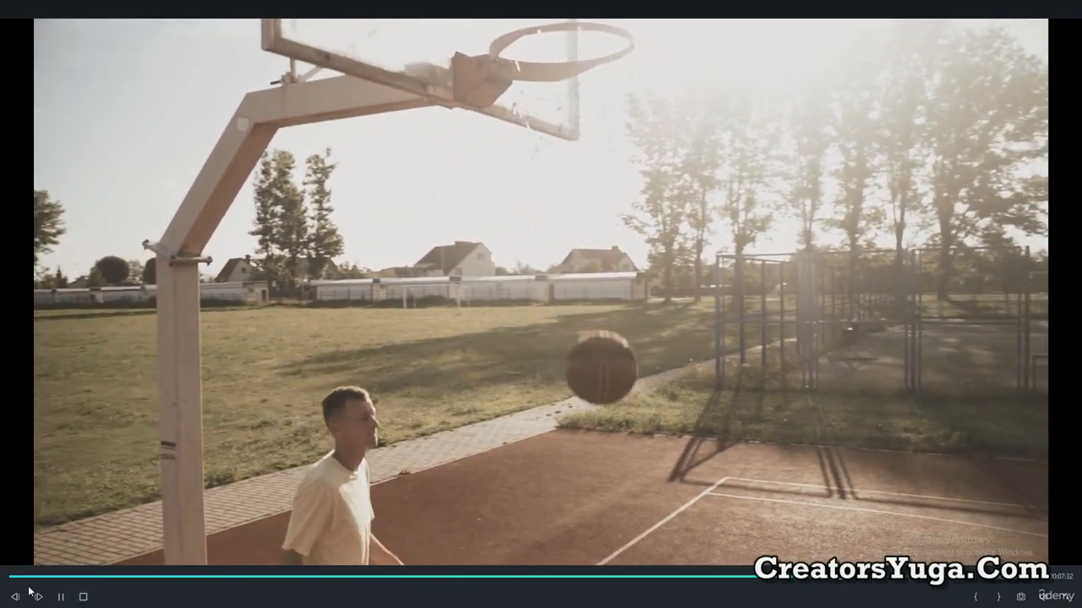
pyautogui.click(13, 578)
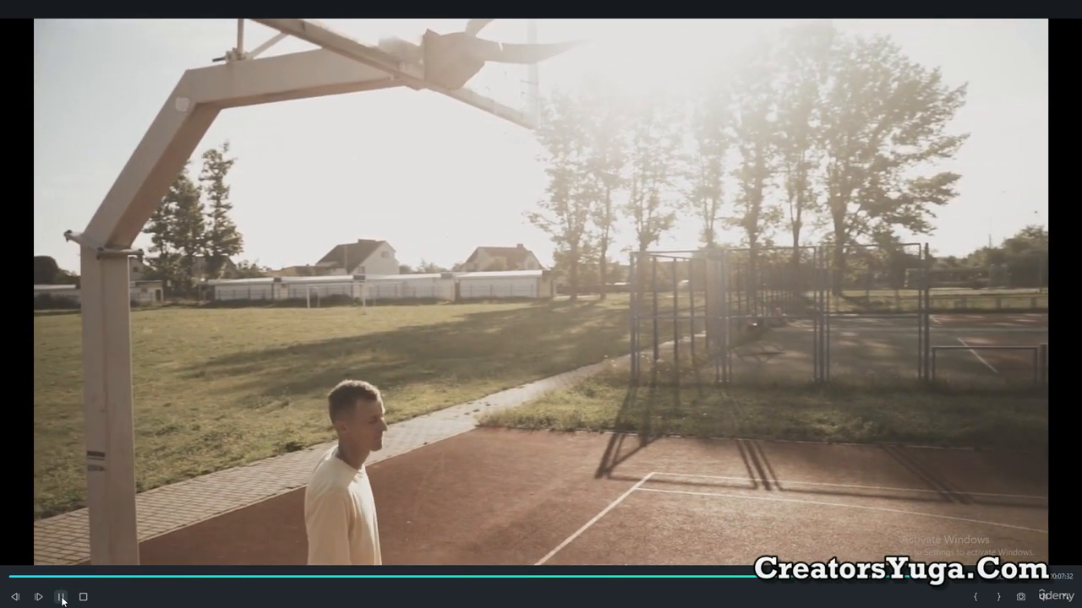
pyautogui.click(61, 596)
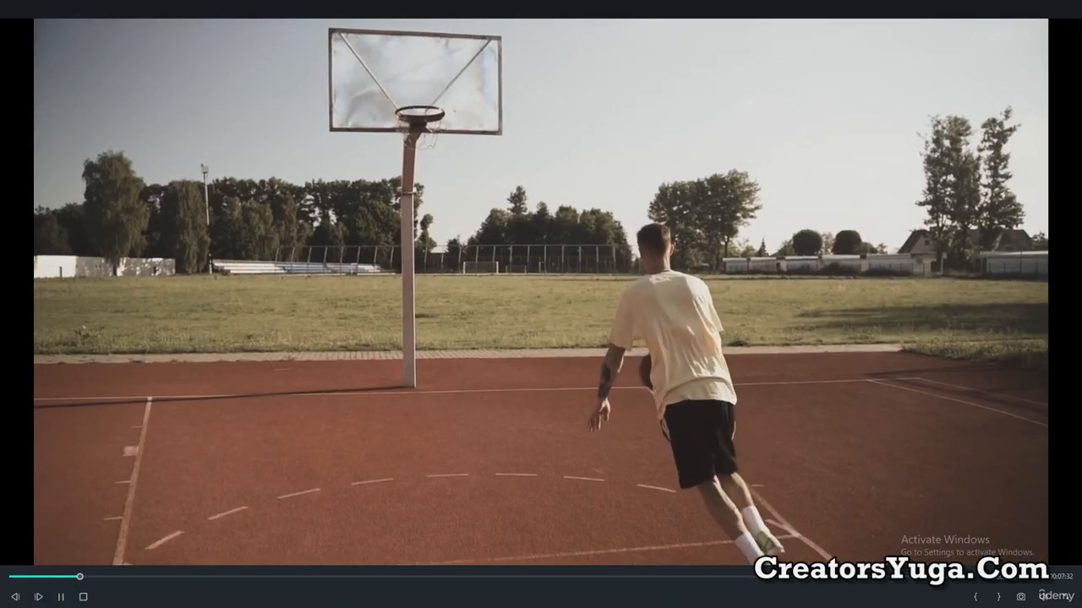
pyautogui.click(1062, 597)
# Delete the speed-ramped clip and place the Pexels basketball court video at the start of video track 3.
pyautogui.moveTo(370, 488); pyautogui.dragTo(267, 419)
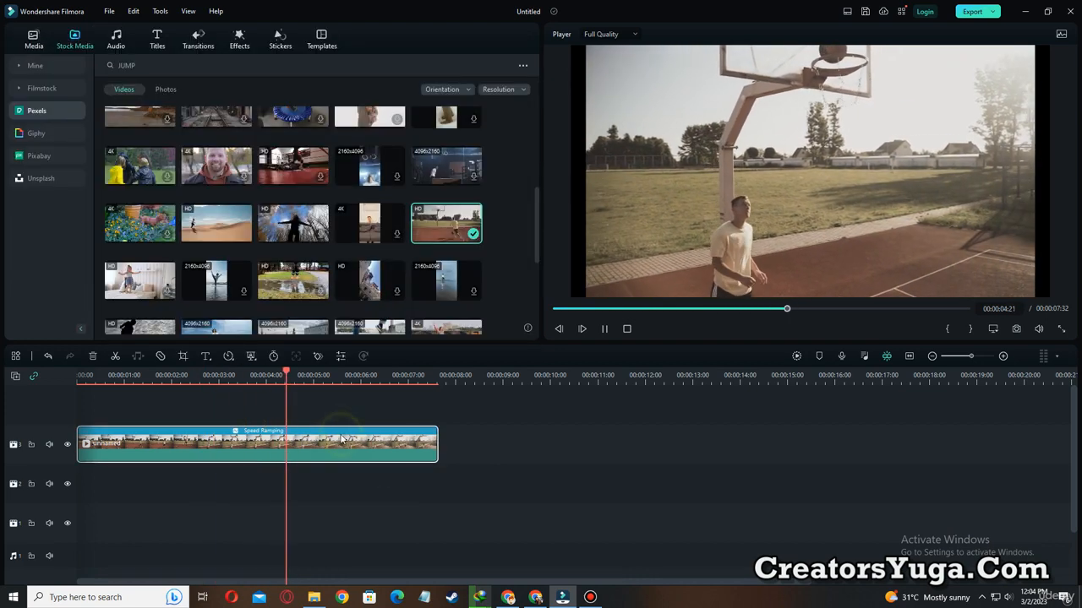
pyautogui.press('Delete')
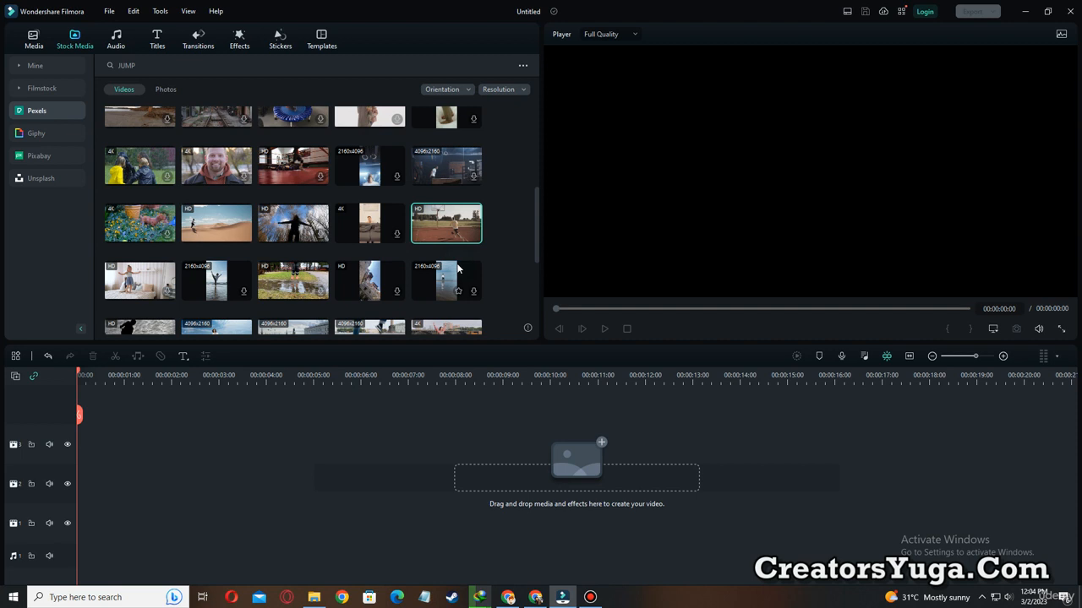
pyautogui.moveTo(434, 234); pyautogui.dragTo(89, 456)
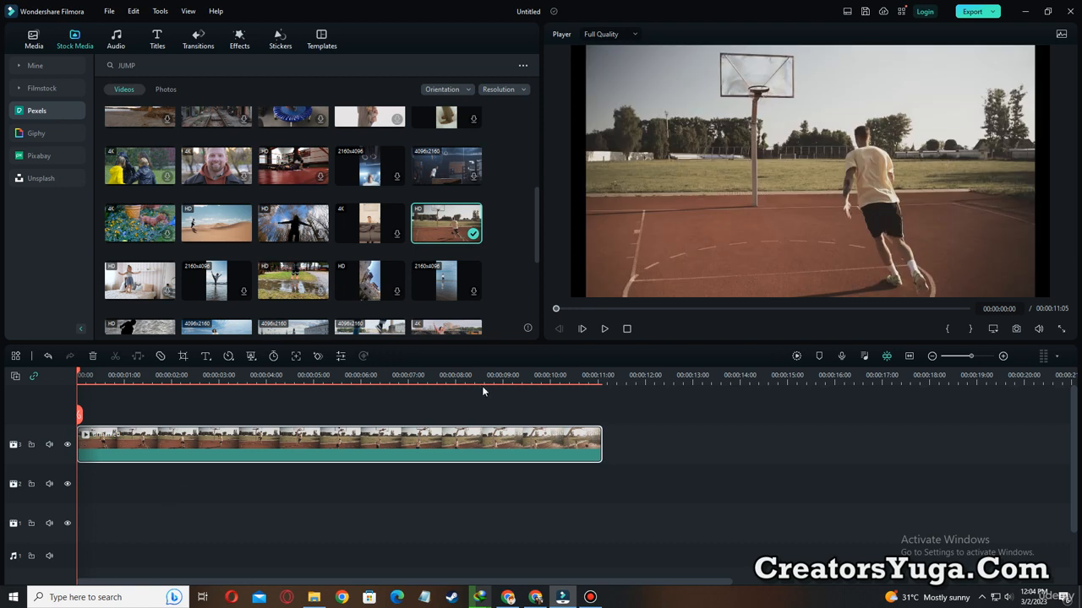
# Play the basketball clip at normal speed from the start, pause it, and return to 00:00:00:00.
pyautogui.click(554, 308)
pyautogui.click(603, 328)
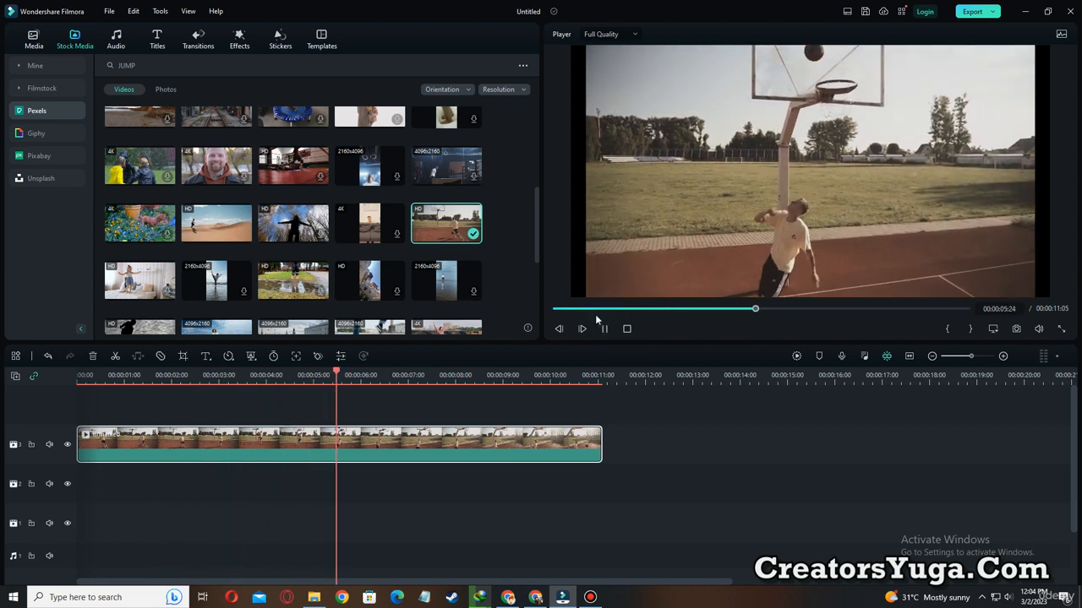
pyautogui.click(602, 328)
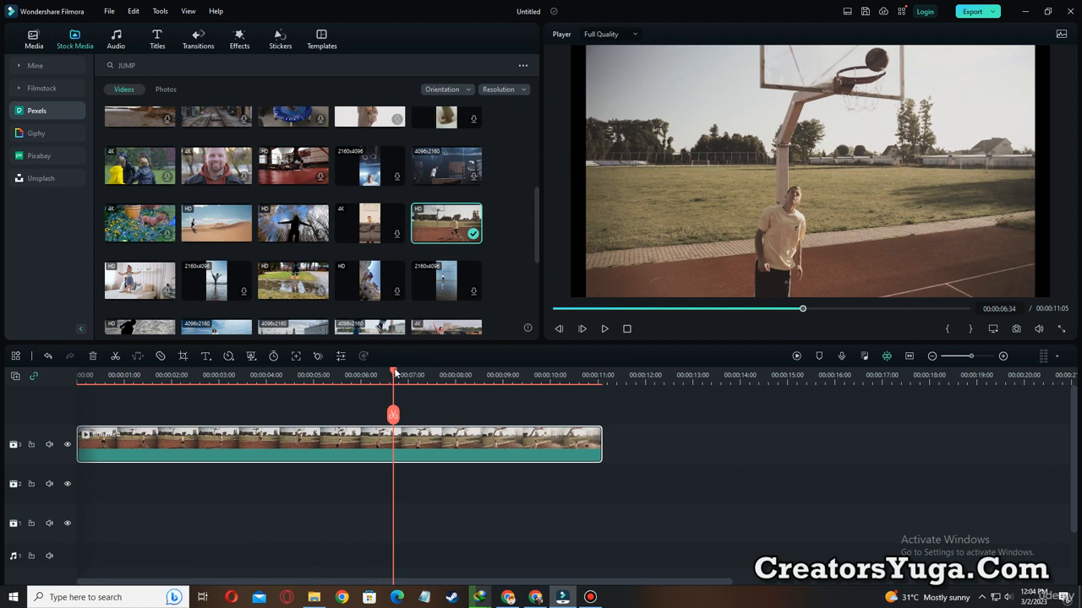
pyautogui.moveTo(396, 373); pyautogui.dragTo(44, 377)
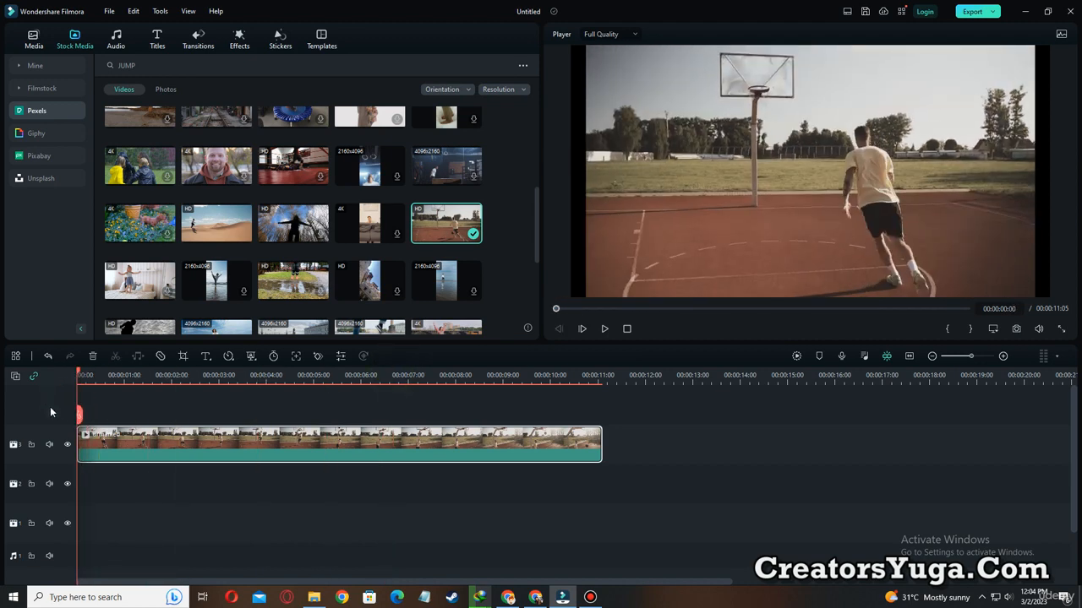
# Open the basketball clip's Speed Ramping settings, outline the Customize to Jumper presets with yellow on-screen rectangles, and clear them.
pyautogui.rightClick(148, 440)
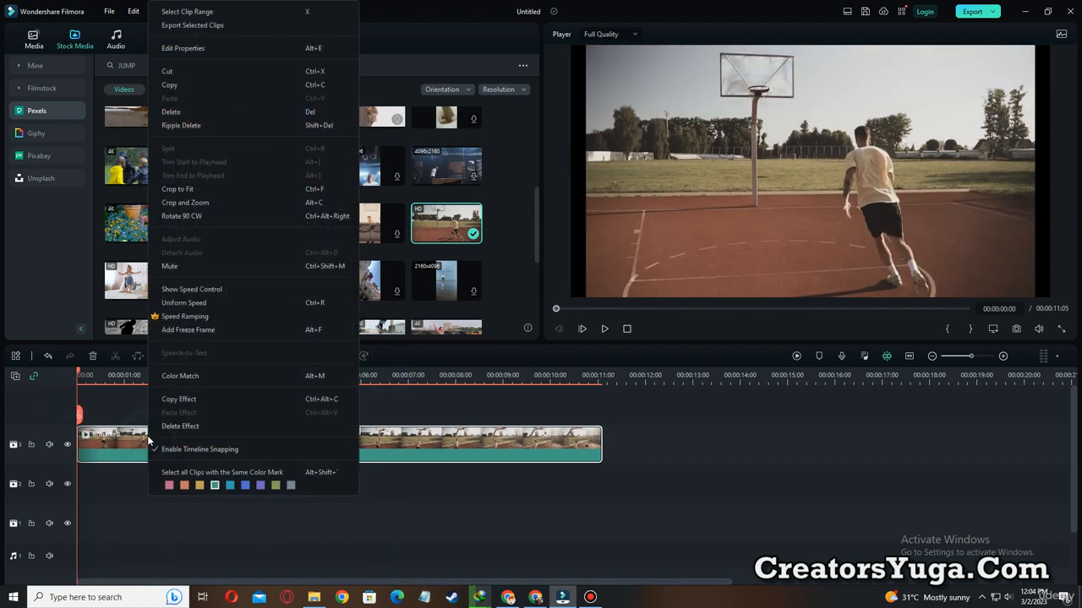
pyautogui.click(211, 319)
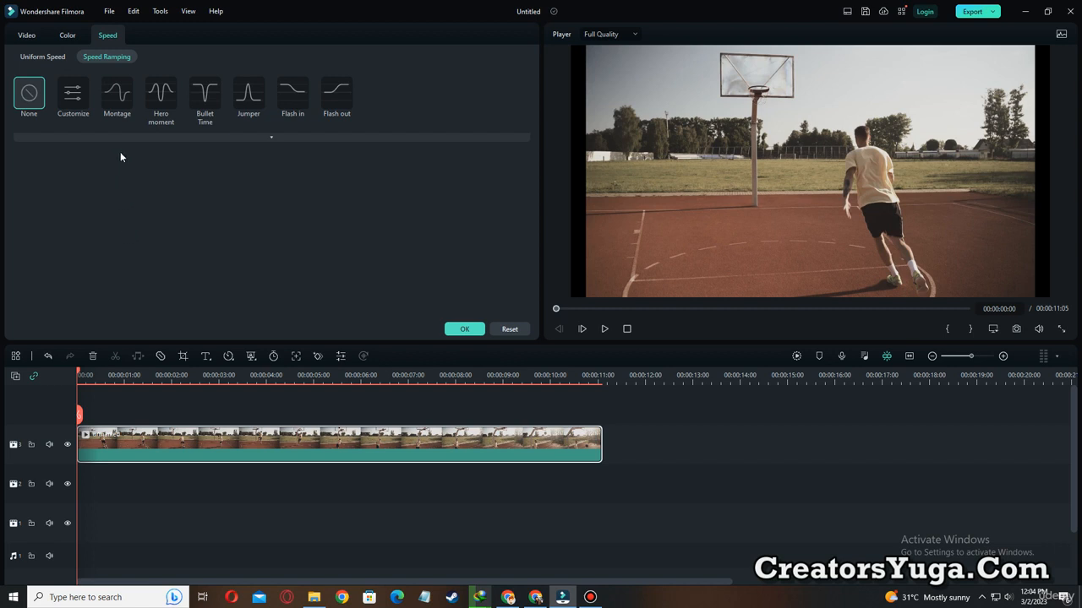
pyautogui.hotkey('ctrl', 'alt', 'd')
pyautogui.moveTo(52, 69); pyautogui.dragTo(90, 113)
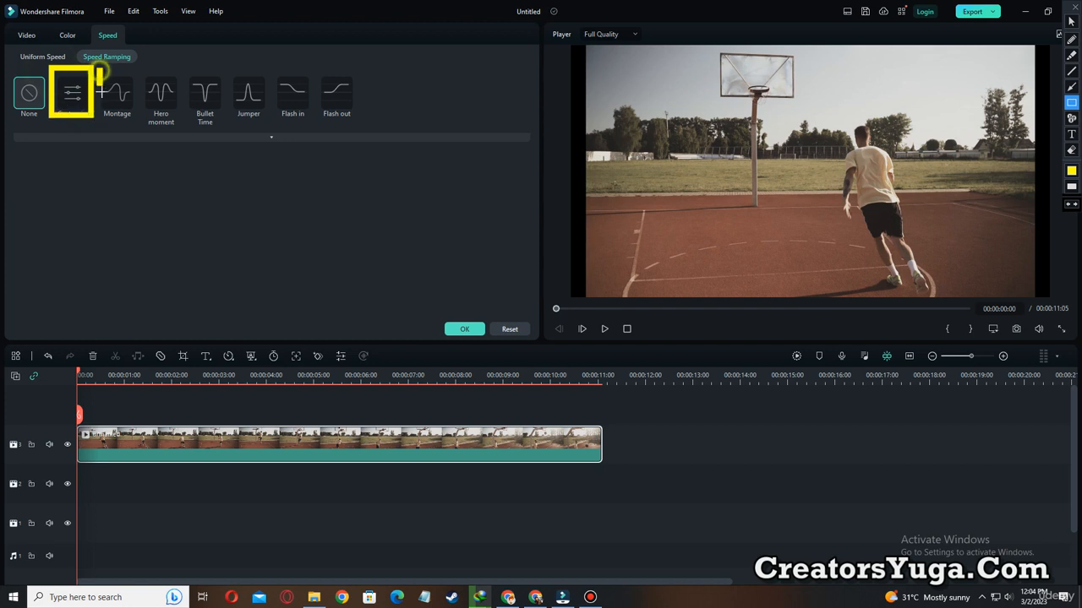
pyautogui.moveTo(98, 68); pyautogui.dragTo(135, 122)
pyautogui.moveTo(149, 60); pyautogui.dragTo(179, 128)
pyautogui.moveTo(188, 76)
pyautogui.mouseDown()
pyautogui.moveTo(211, 121)
pyautogui.moveTo(228, 125)
pyautogui.mouseUp()
pyautogui.moveTo(235, 71)
pyautogui.mouseDown()
pyautogui.moveTo(258, 120)
pyautogui.moveTo(280, 129)
pyautogui.mouseUp()
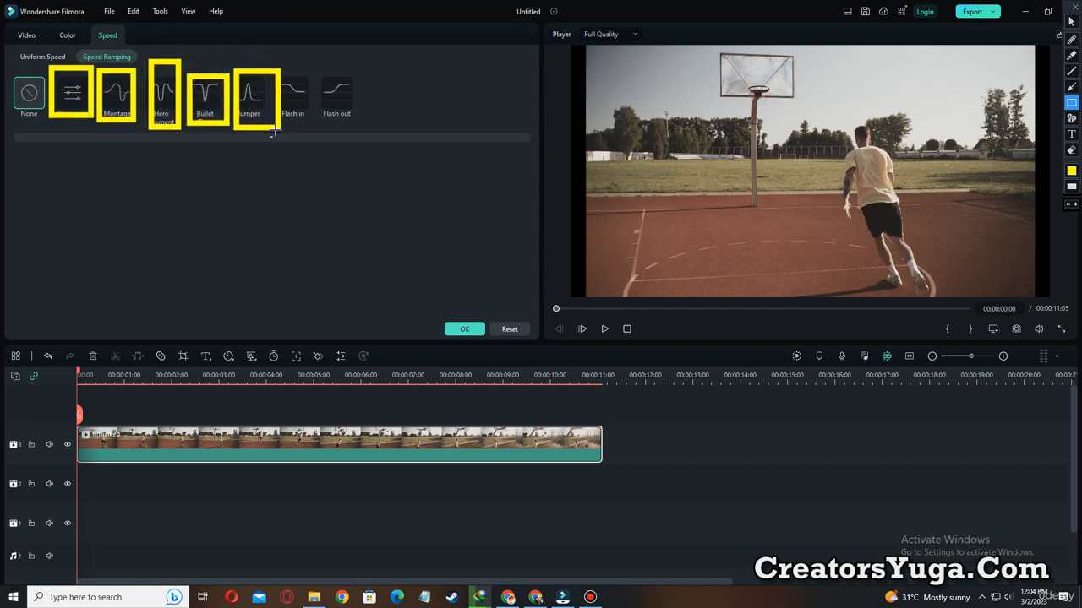
pyautogui.press('Escape')
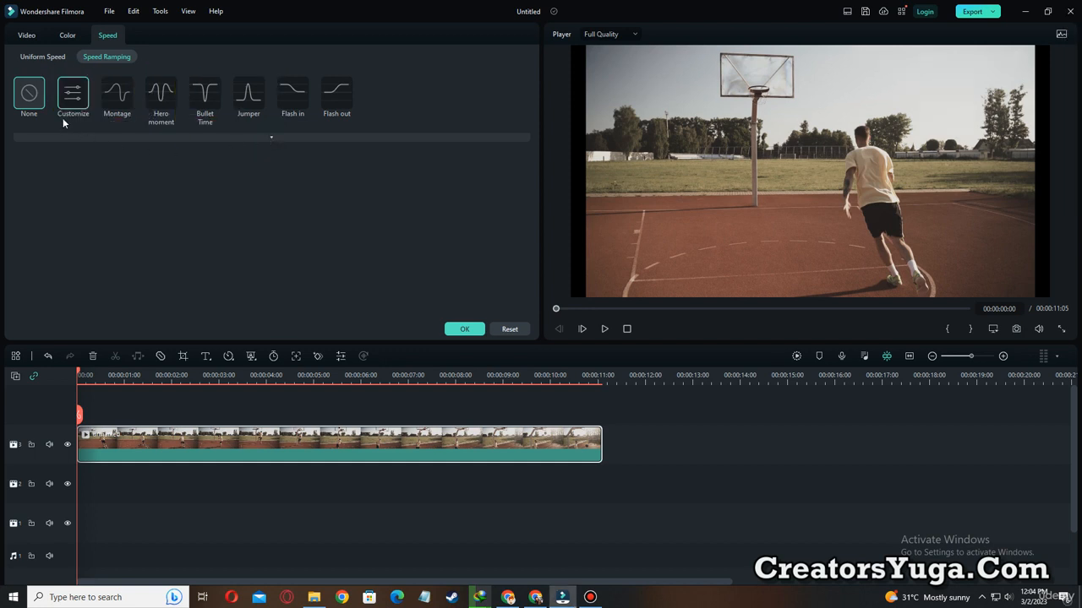
# Outline the Customize, Montage, Hero moment and Bullet Time presets one after another in yellow, and clear the annotations.
pyautogui.hotkey('ctrl', 'alt', 'g')
pyautogui.moveTo(47, 68); pyautogui.dragTo(98, 129)
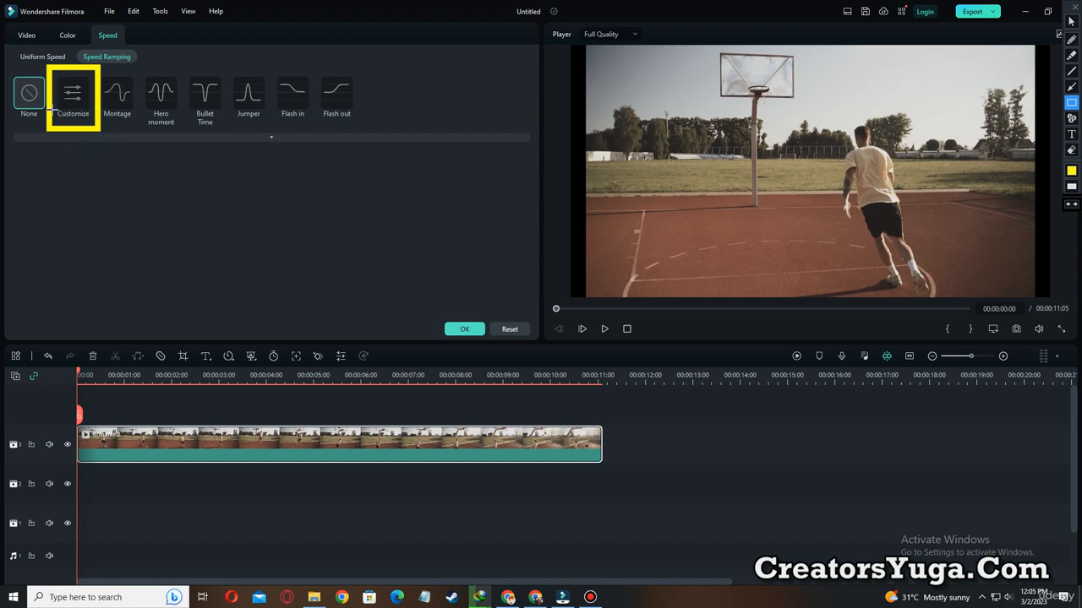
pyautogui.moveTo(95, 68); pyautogui.dragTo(135, 121)
pyautogui.moveTo(140, 65)
pyautogui.mouseDown()
pyautogui.moveTo(157, 117)
pyautogui.moveTo(177, 125)
pyautogui.mouseUp()
pyautogui.moveTo(186, 56); pyautogui.dragTo(228, 128)
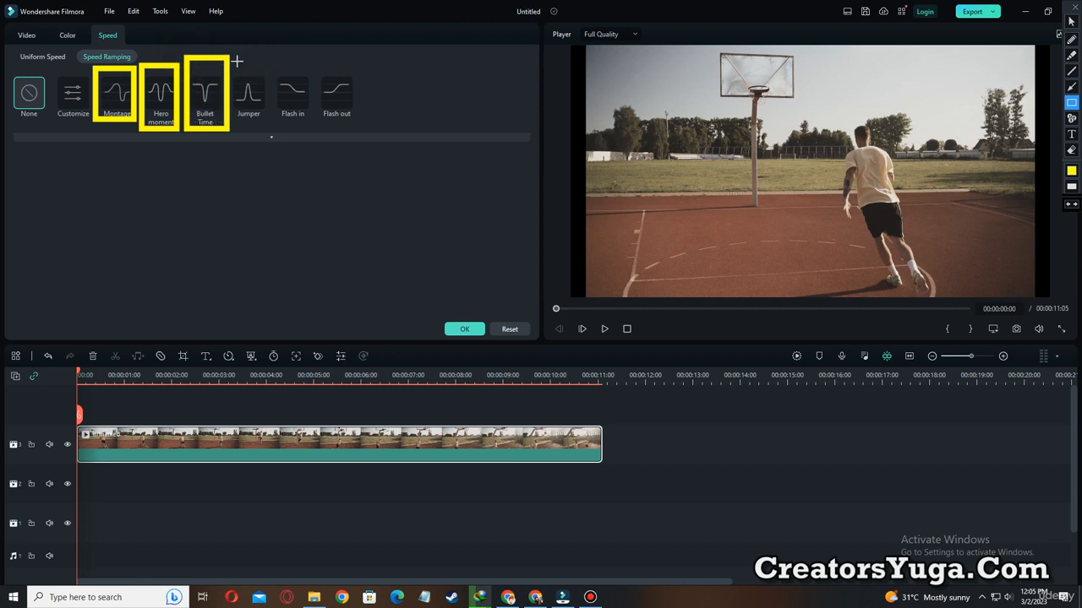
pyautogui.press('Escape')
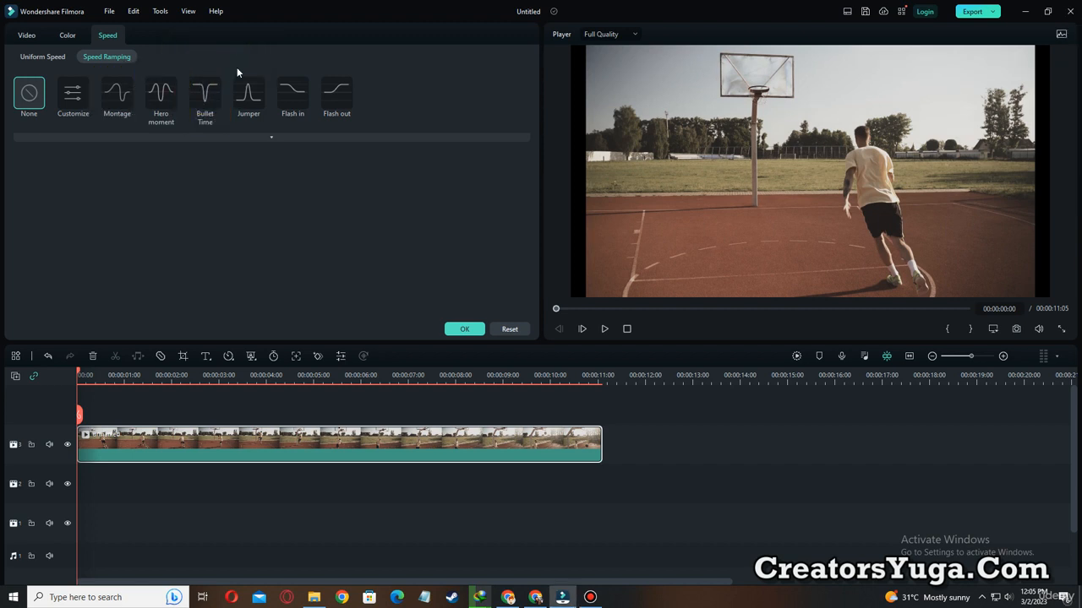
# Apply the Montage speed ramp to the basketball clip and play the result.
pyautogui.click(117, 95)
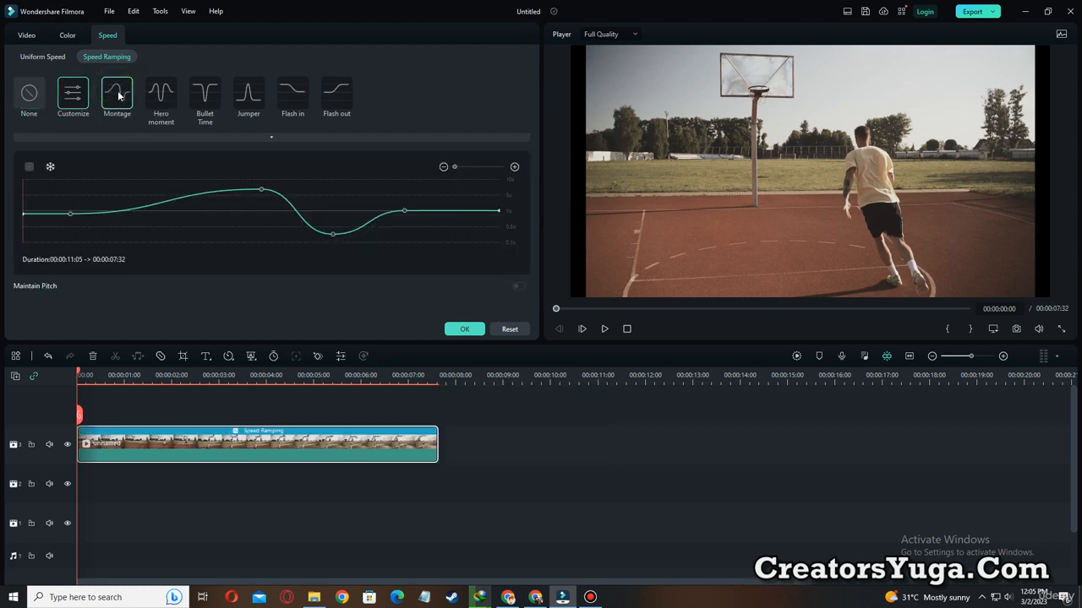
pyautogui.click(605, 329)
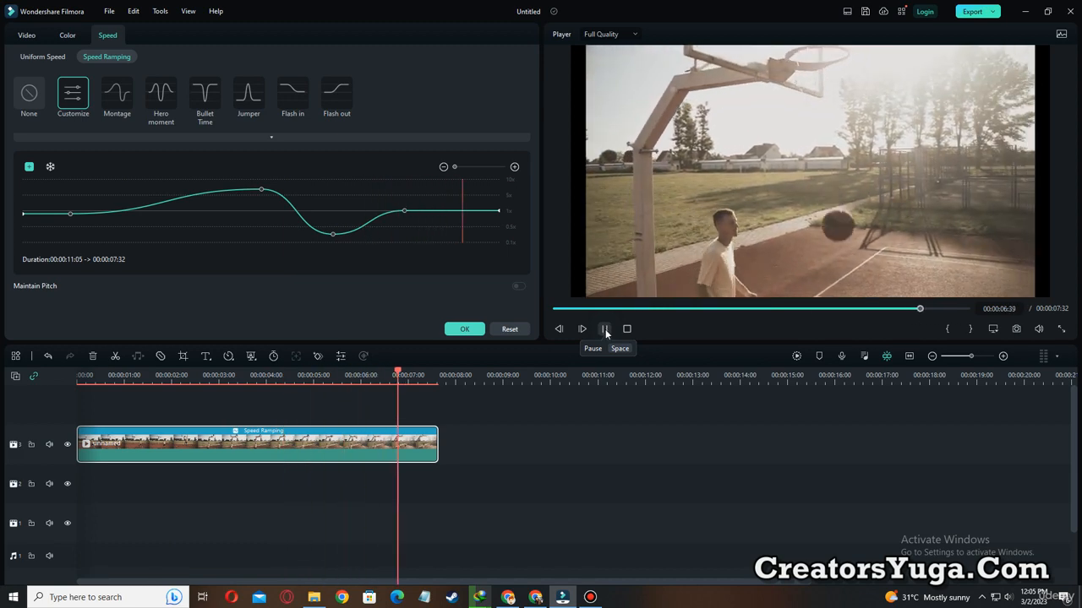
# Apply the Hero moment speed ramp to the basketball clip and play it from the start, twice.
pyautogui.click(160, 100)
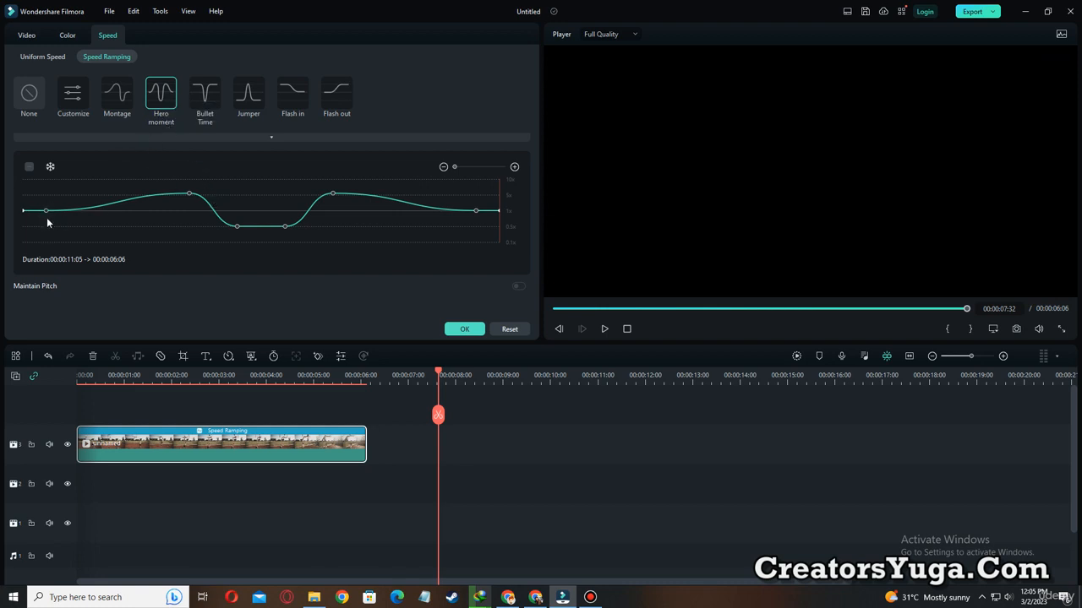
pyautogui.click(556, 309)
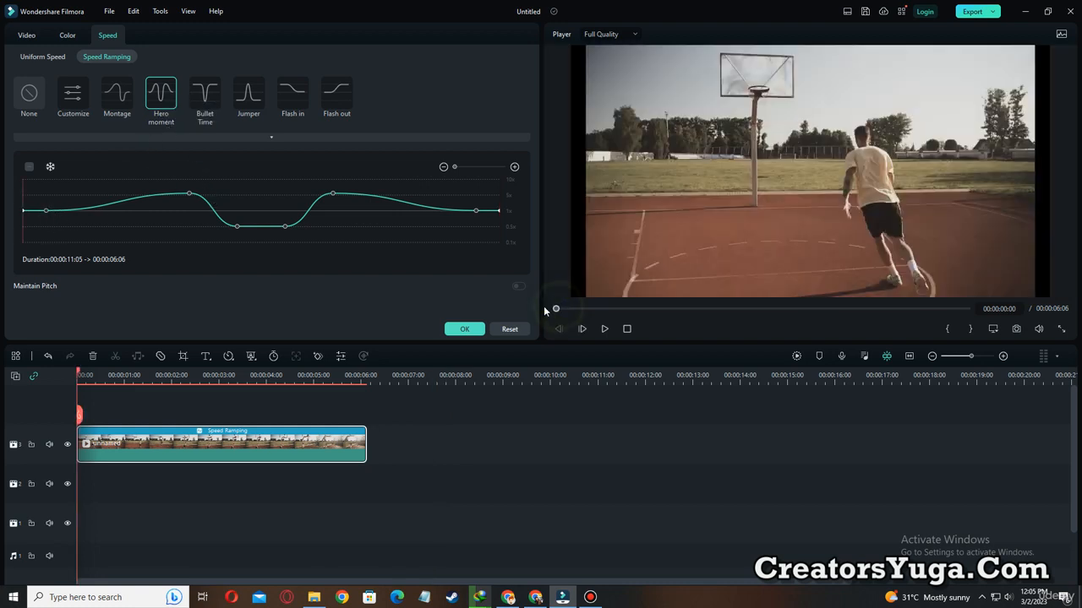
pyautogui.click(604, 329)
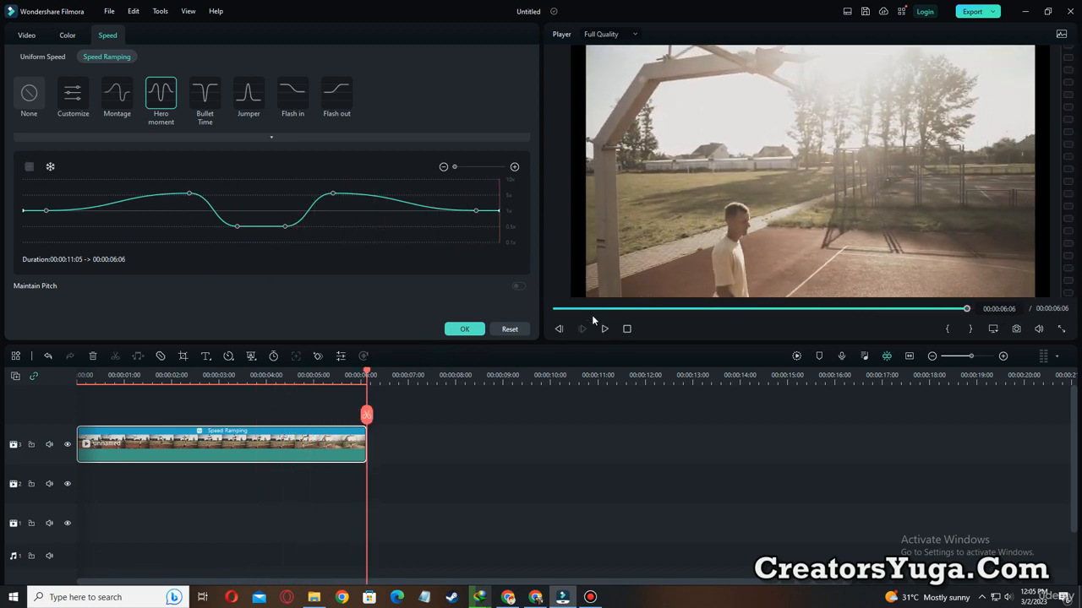
pyautogui.click(604, 329)
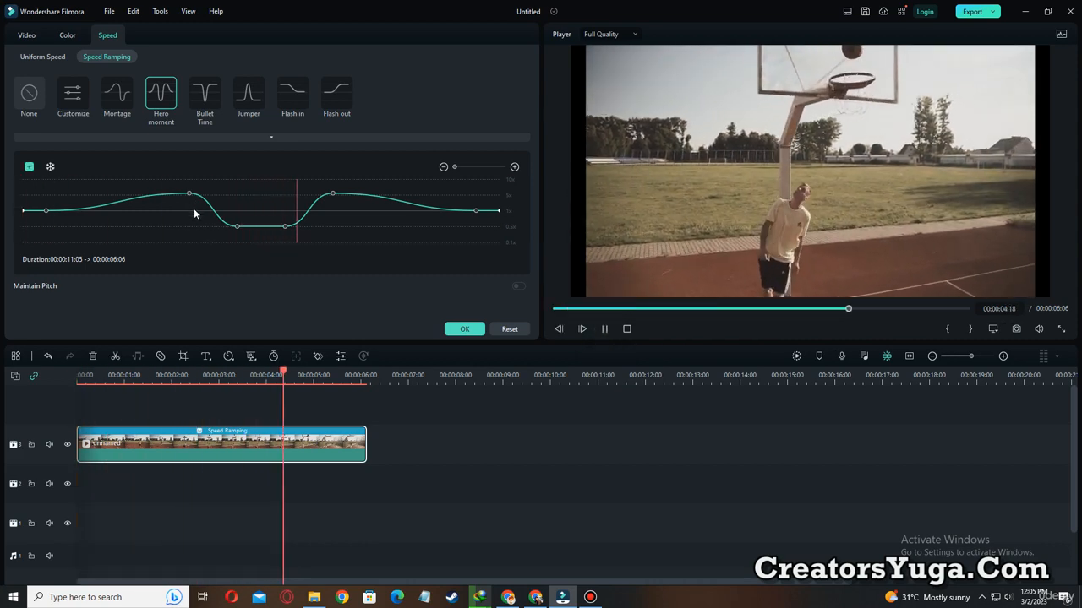
# Outline the last five control points of the Hero moment curve with yellow rectangles, and clear the annotations.
pyautogui.moveTo(173, 176)
pyautogui.mouseDown()
pyautogui.moveTo(243, 236)
pyautogui.moveTo(297, 241)
pyautogui.mouseUp()
pyautogui.moveTo(321, 177); pyautogui.dragTo(351, 204)
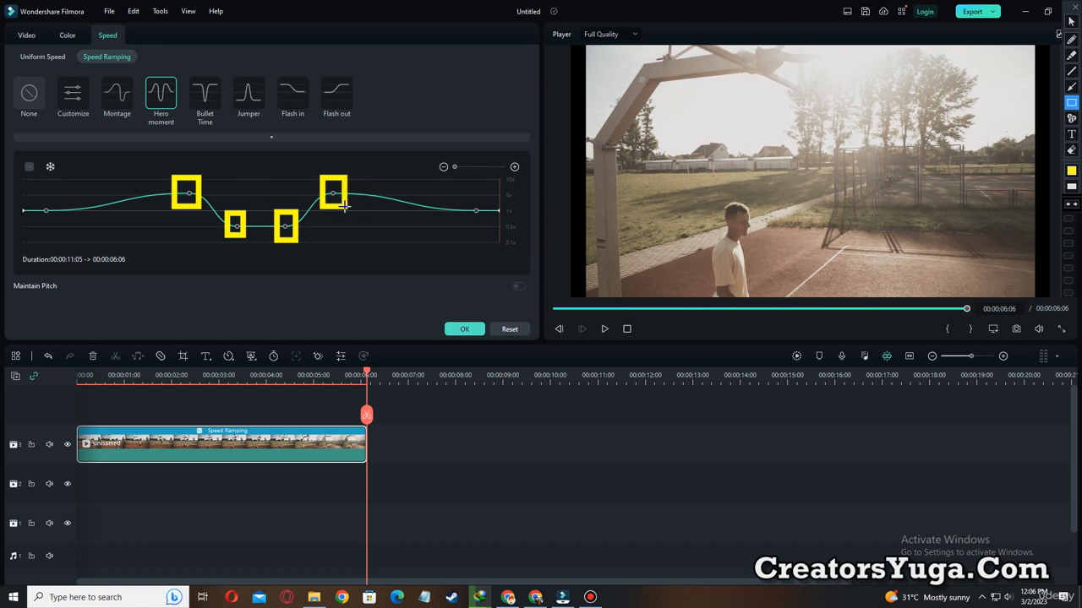
pyautogui.moveTo(467, 192); pyautogui.dragTo(486, 222)
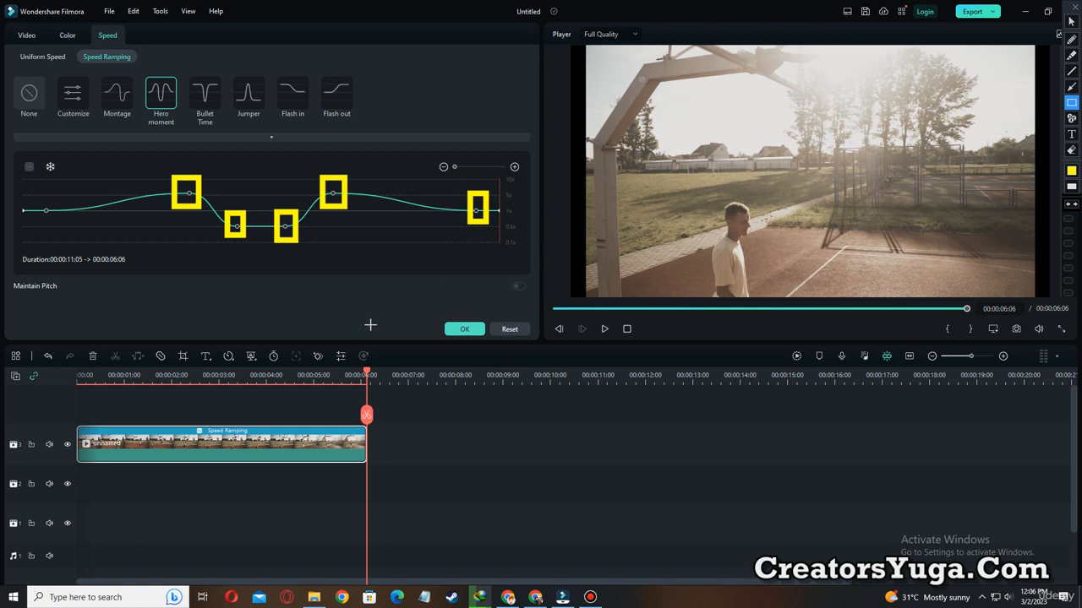
pyautogui.press('Escape')
# Outline all six control points of the Hero moment curve in yellow, from the first to the last, and clear them.
pyautogui.hotkey('ctrl', 'alt', 'g')
pyautogui.moveTo(34, 199); pyautogui.dragTo(58, 223)
pyautogui.moveTo(180, 179)
pyautogui.mouseDown()
pyautogui.moveTo(243, 234)
pyautogui.moveTo(295, 237)
pyautogui.mouseUp()
pyautogui.moveTo(320, 180); pyautogui.dragTo(344, 205)
pyautogui.moveTo(464, 198); pyautogui.dragTo(488, 222)
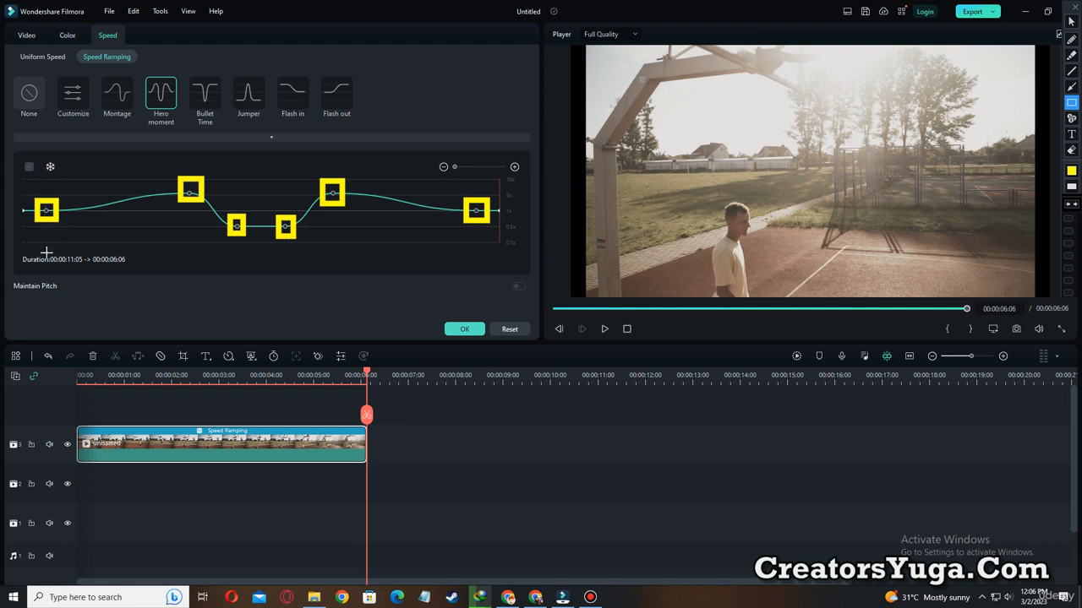
pyautogui.press('Escape')
# Apply the Bullet Time speed ramp to the basketball clip, play it from the start, and pause before the slow section.
pyautogui.click(210, 97)
pyautogui.click(565, 309)
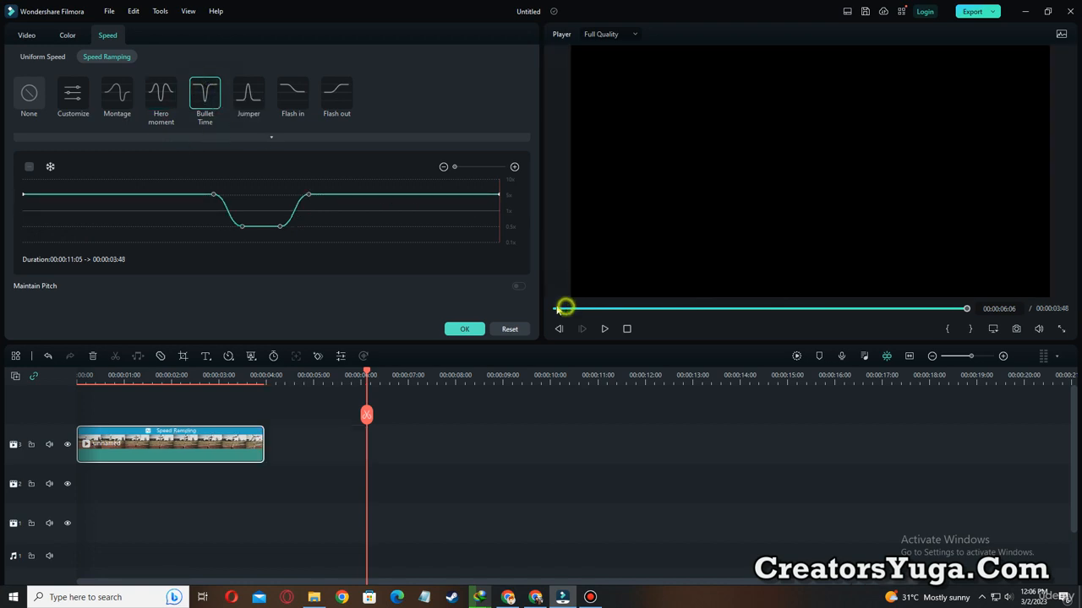
pyautogui.click(605, 329)
pyautogui.click(602, 329)
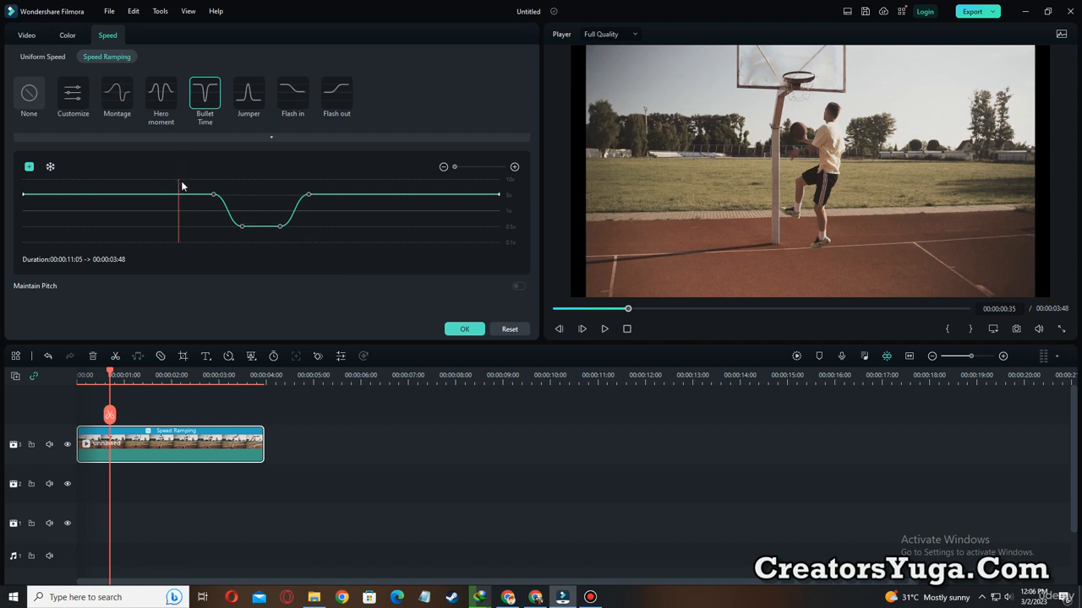
# Outline the two slow control points of the Bullet Time curve in yellow, clear them, and play the clip to its end.
pyautogui.hotkey('ctrl', 'alt', 'd')
pyautogui.moveTo(235, 214)
pyautogui.mouseDown()
pyautogui.moveTo(251, 235)
pyautogui.moveTo(286, 233)
pyautogui.mouseUp()
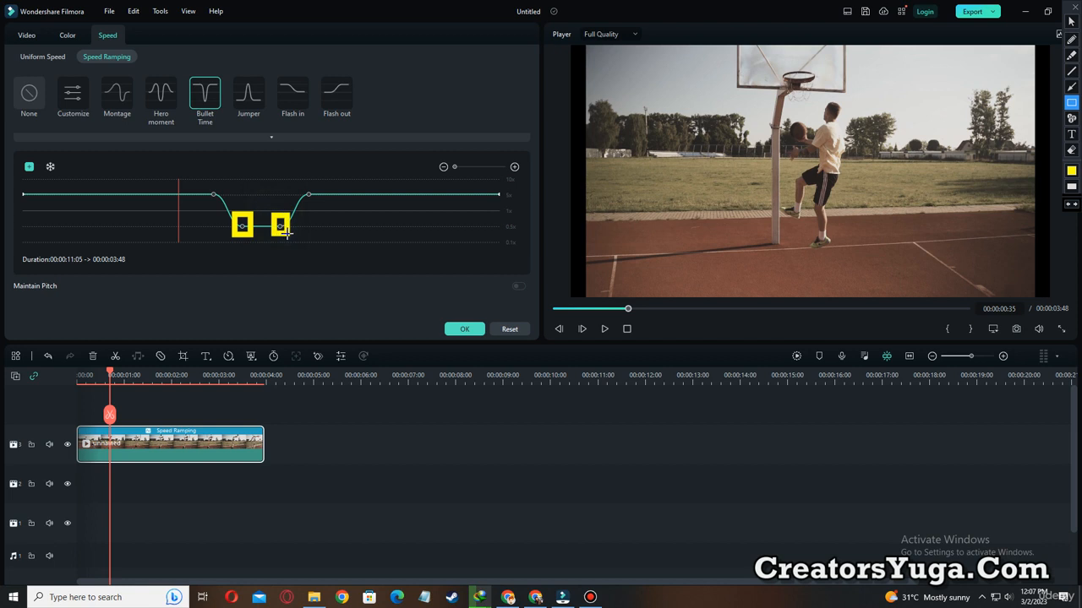
pyautogui.hotkey('ctrl', 'alt', 'd')
pyautogui.click(604, 329)
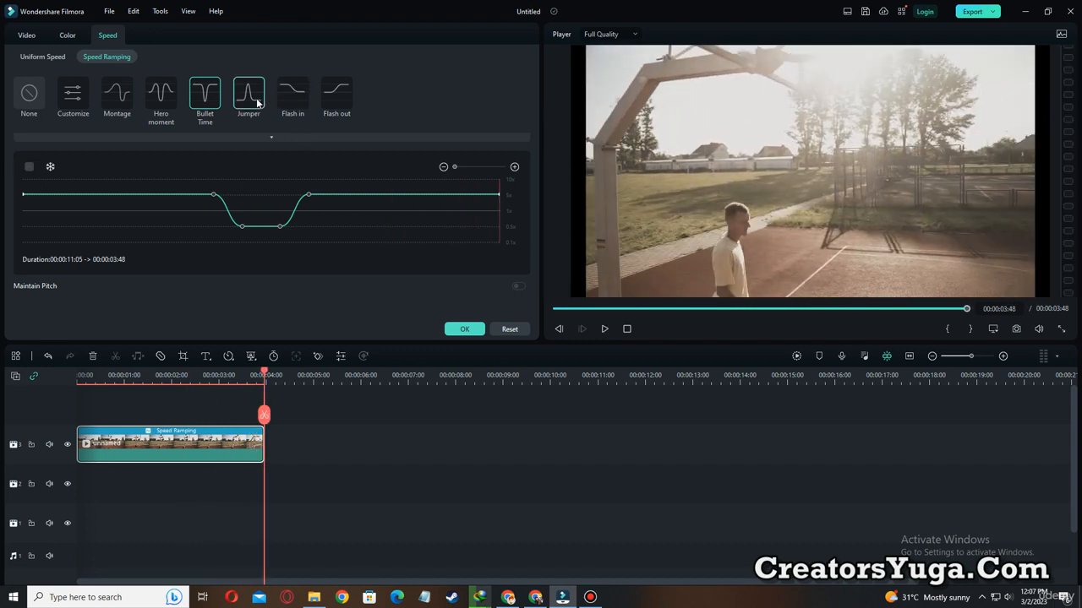
# Apply the Jumper speed ramp, temporarily outline its peak control point in yellow, and play the clip from the start.
pyautogui.click(249, 95)
pyautogui.click(553, 309)
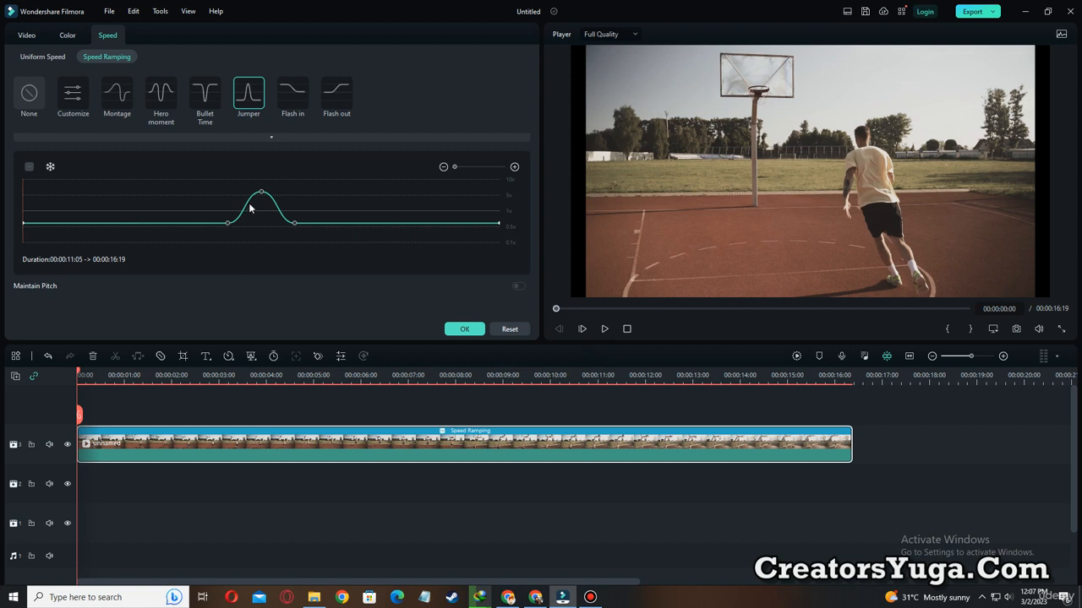
pyautogui.hotkey('ctrl', 'alt', 'd')
pyautogui.moveTo(249, 180); pyautogui.dragTo(274, 203)
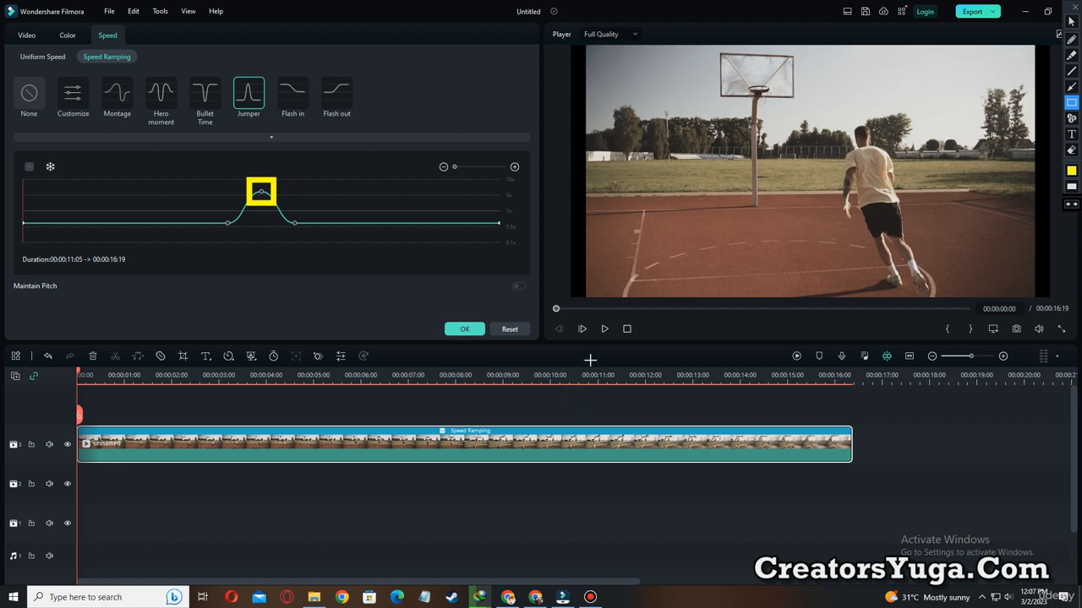
pyautogui.press('Escape')
pyautogui.click(604, 330)
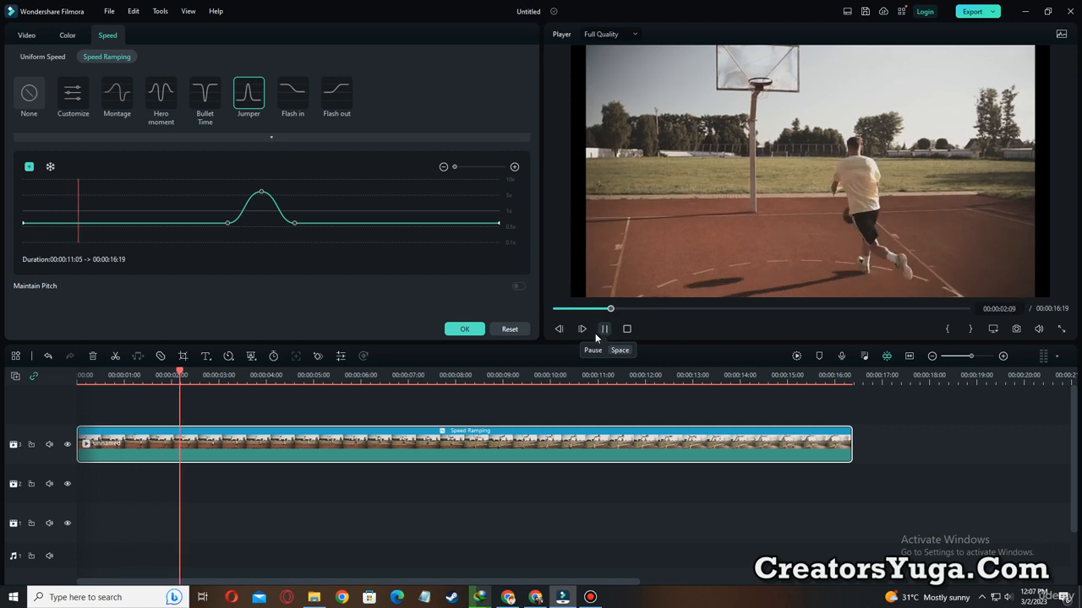
# Outline the flat sections before and after the Jumper curve's peak, and the peak itself, in yellow and clear them.
pyautogui.moveTo(24, 205)
pyautogui.mouseDown()
pyautogui.moveTo(101, 234)
pyautogui.moveTo(218, 239)
pyautogui.mouseUp()
pyautogui.moveTo(300, 201)
pyautogui.mouseDown()
pyautogui.moveTo(350, 234)
pyautogui.moveTo(501, 238)
pyautogui.mouseUp()
pyautogui.moveTo(235, 172); pyautogui.dragTo(287, 228)
pyautogui.press('Escape')
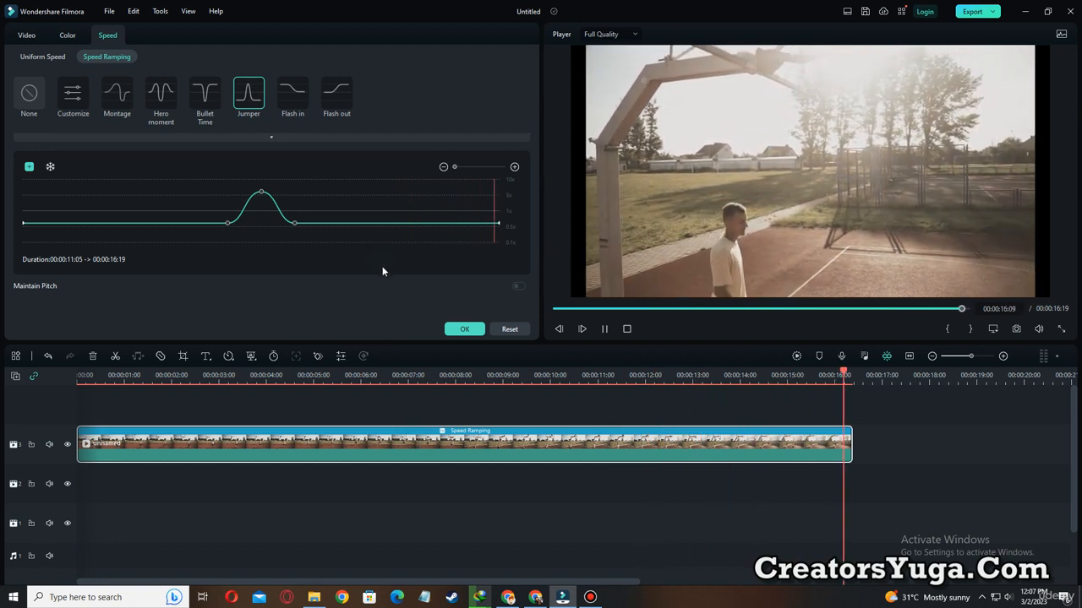
# Try the Flash in and Flash out speed ramps on the basketball clip, playing the clip with each preset.
pyautogui.click(301, 91)
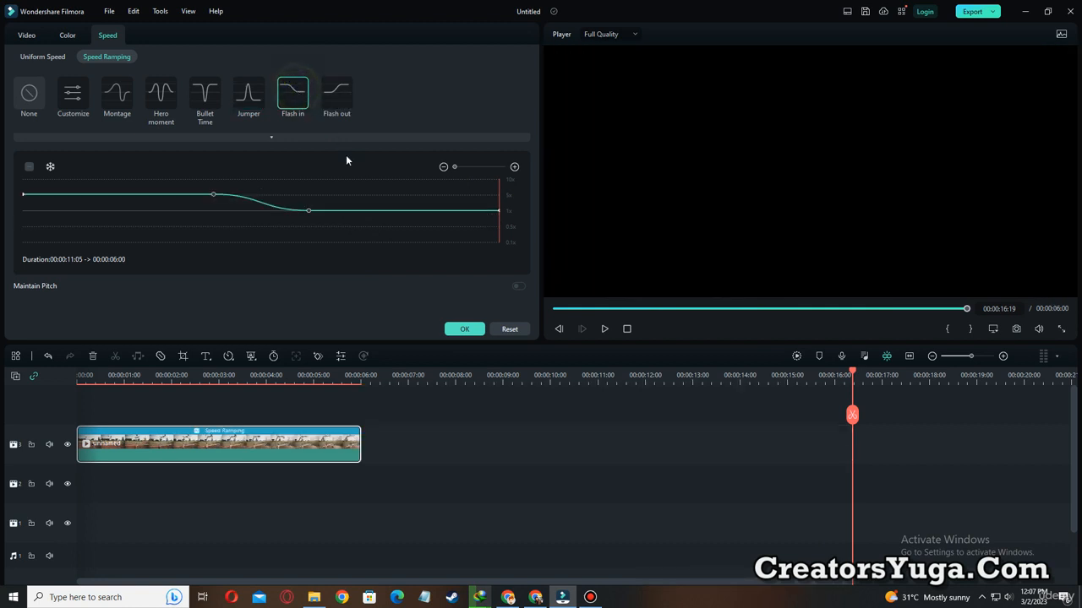
pyautogui.click(560, 308)
pyautogui.click(604, 329)
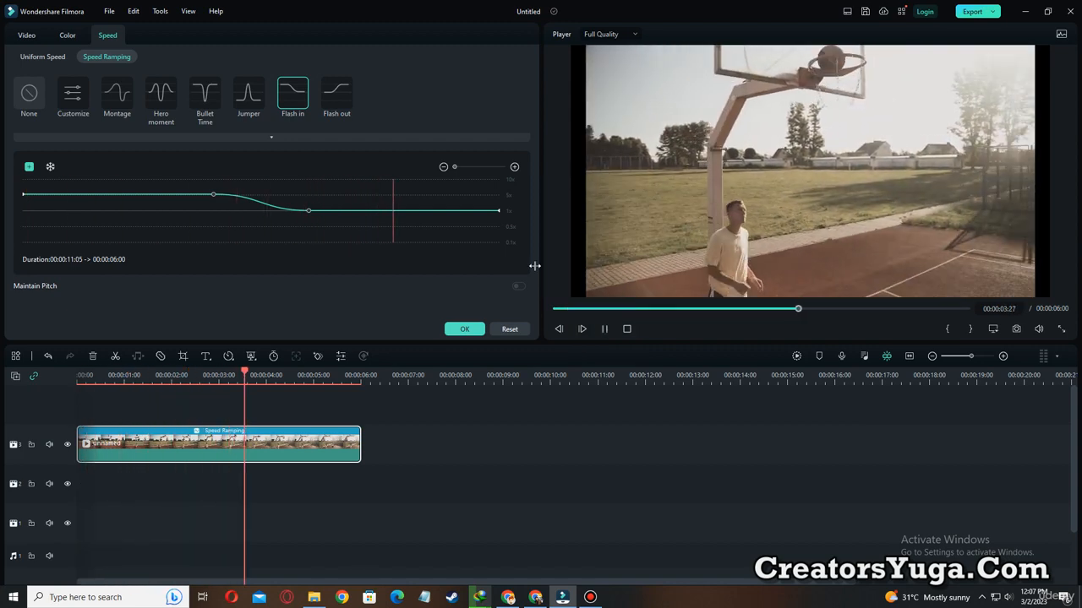
pyautogui.click(338, 94)
pyautogui.click(604, 329)
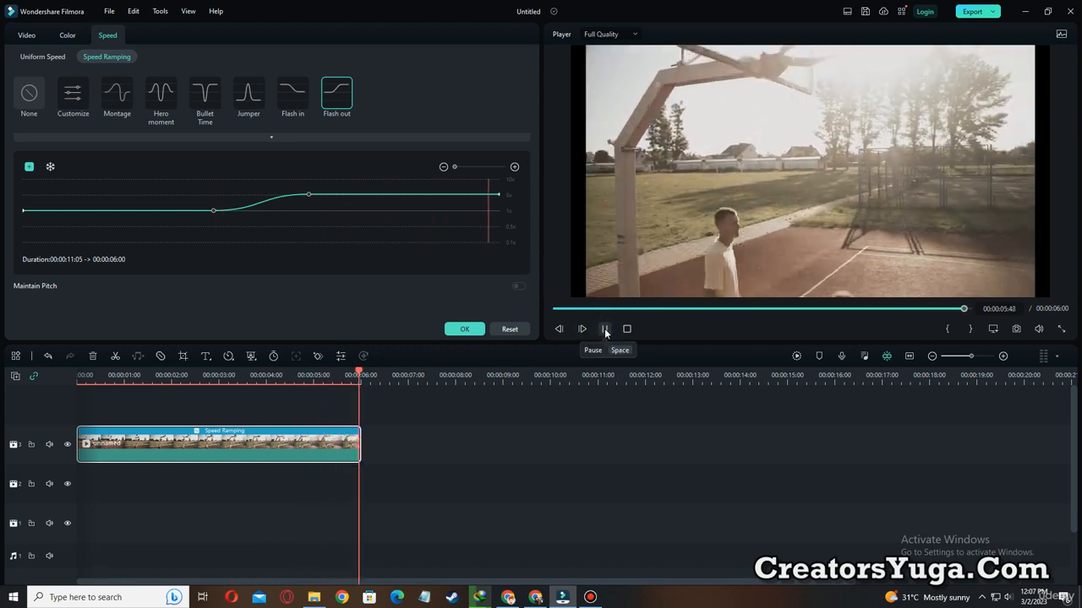
# Apply the Hero moment speed ramp and add an adjustment point on its first rise, at 00:00:01:14.
pyautogui.click(165, 94)
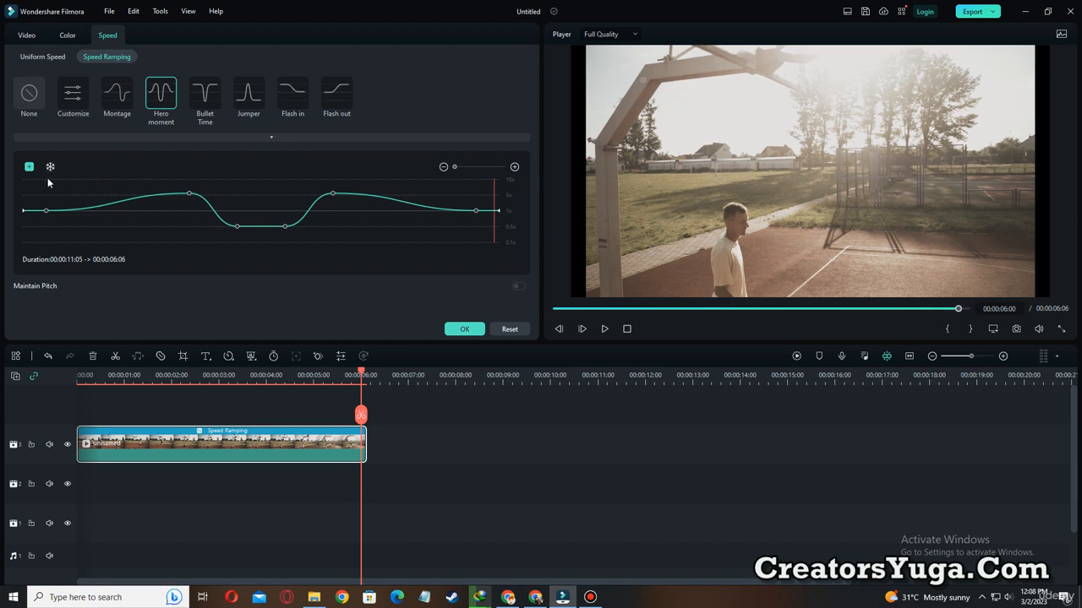
pyautogui.click(124, 201)
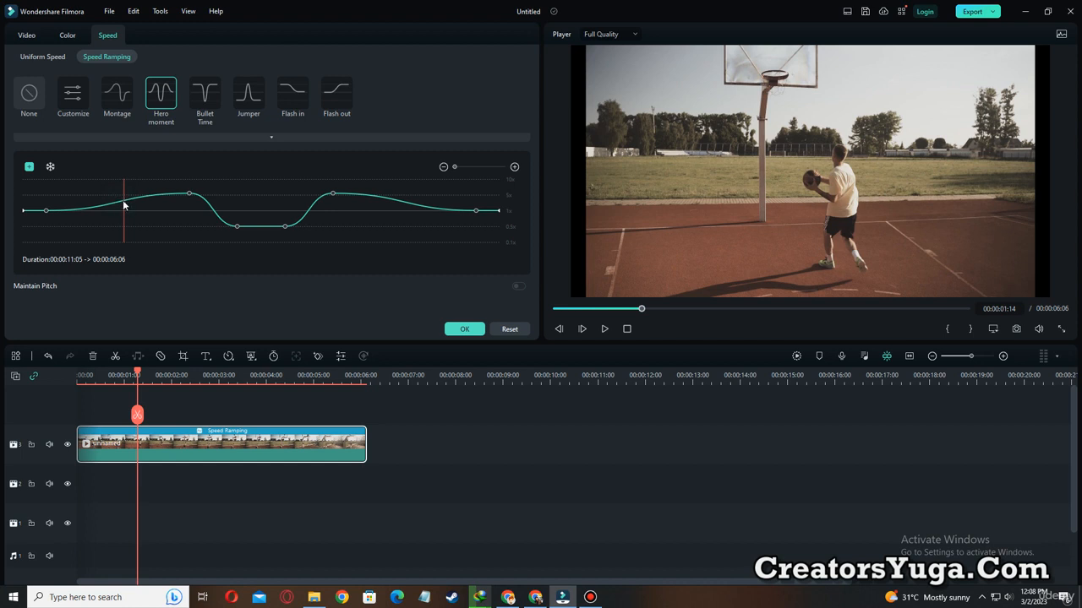
pyautogui.click(30, 167)
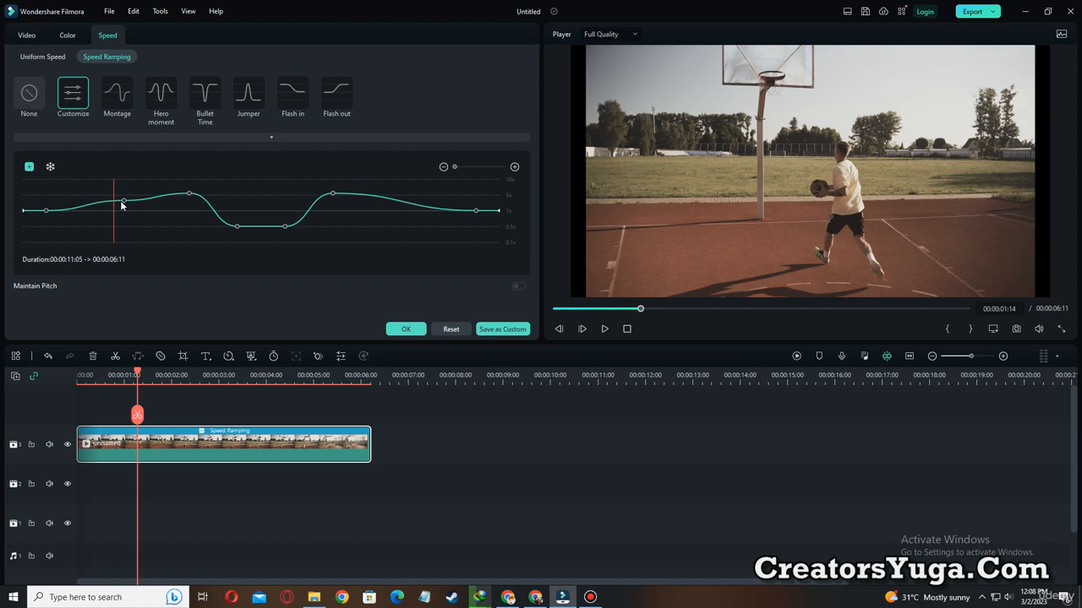
# Move the added point up to 10x and down to about 0.29x, and play the clip from near its start.
pyautogui.click(123, 200)
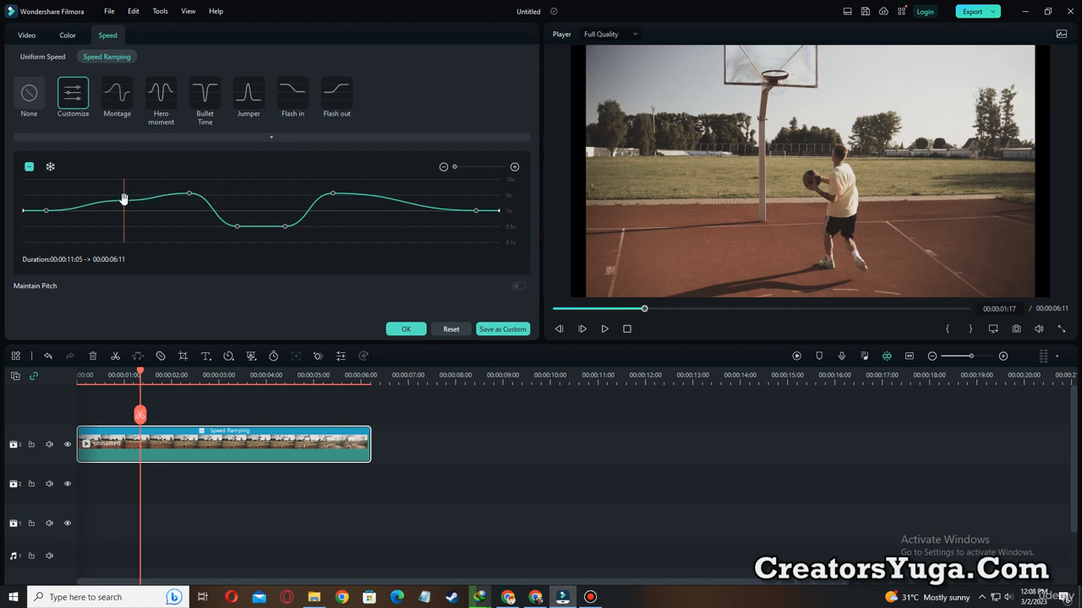
pyautogui.moveTo(124, 200); pyautogui.dragTo(123, 179)
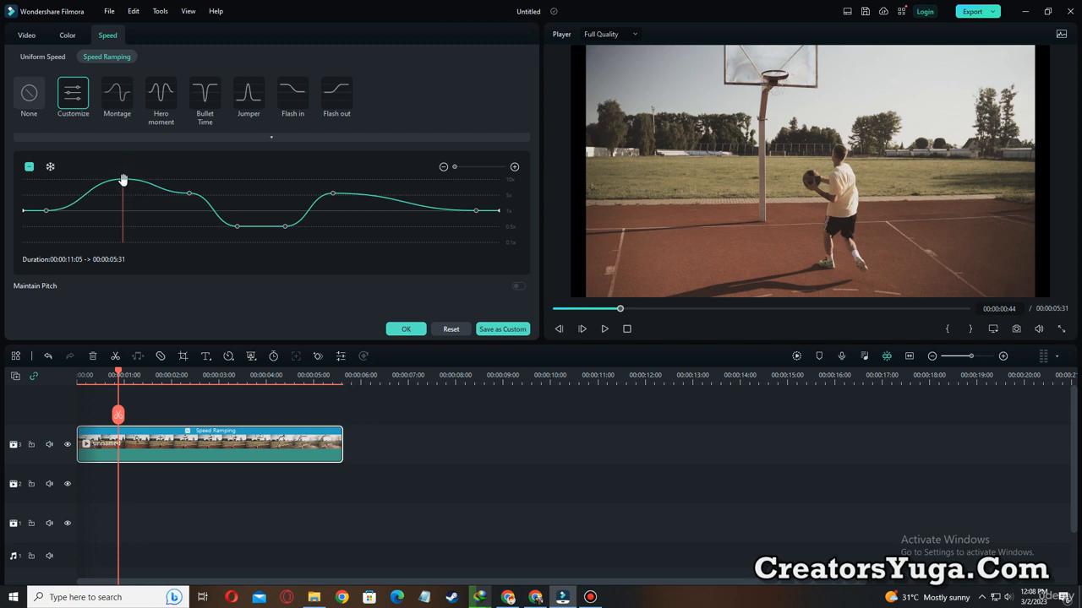
pyautogui.moveTo(123, 179); pyautogui.dragTo(126, 235)
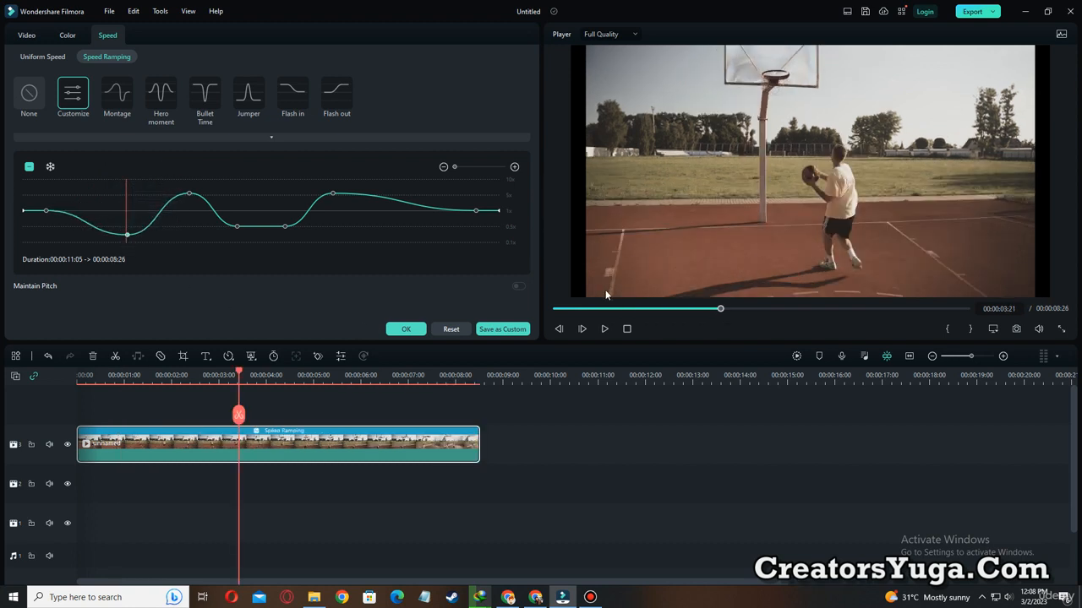
pyautogui.click(572, 310)
pyautogui.click(603, 330)
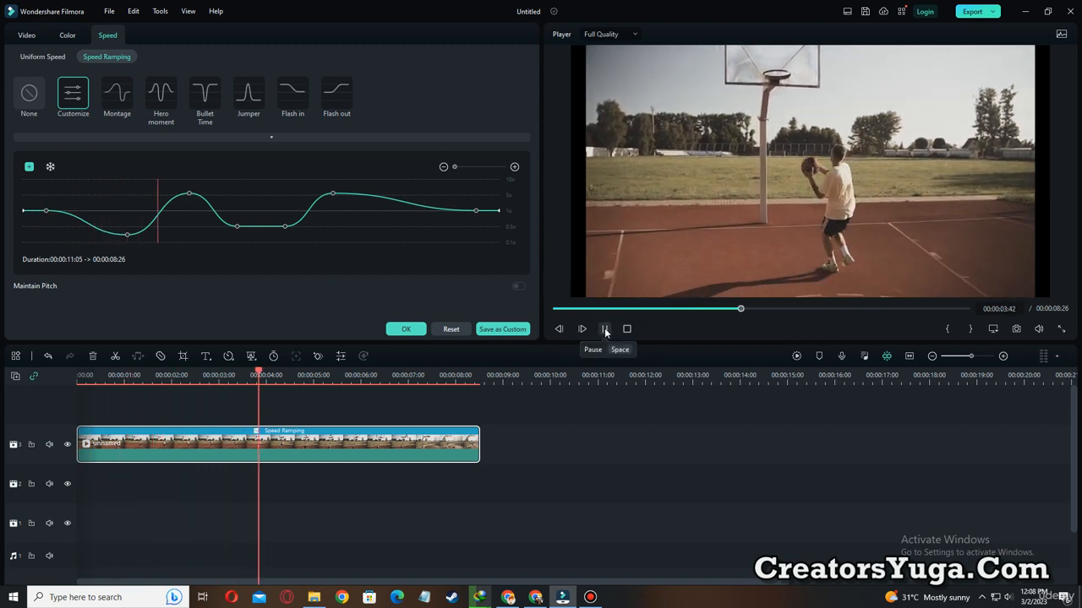
# Raise the added point back to 10x, play the clip from the start, and pause in the curve's slow section.
pyautogui.click(125, 230)
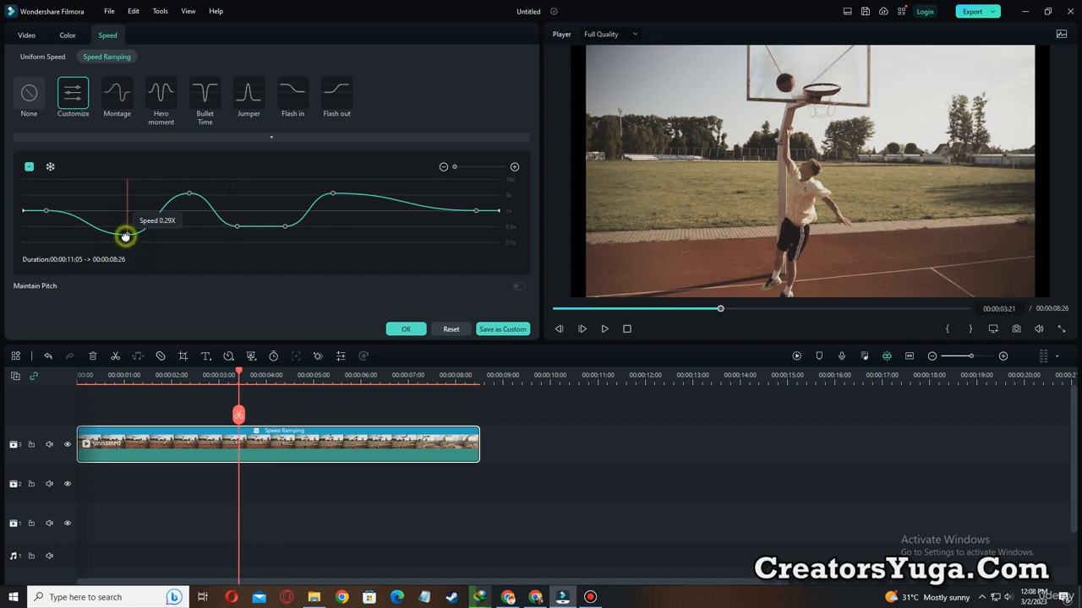
pyautogui.moveTo(126, 230); pyautogui.dragTo(120, 179)
pyautogui.moveTo(616, 308); pyautogui.dragTo(554, 310)
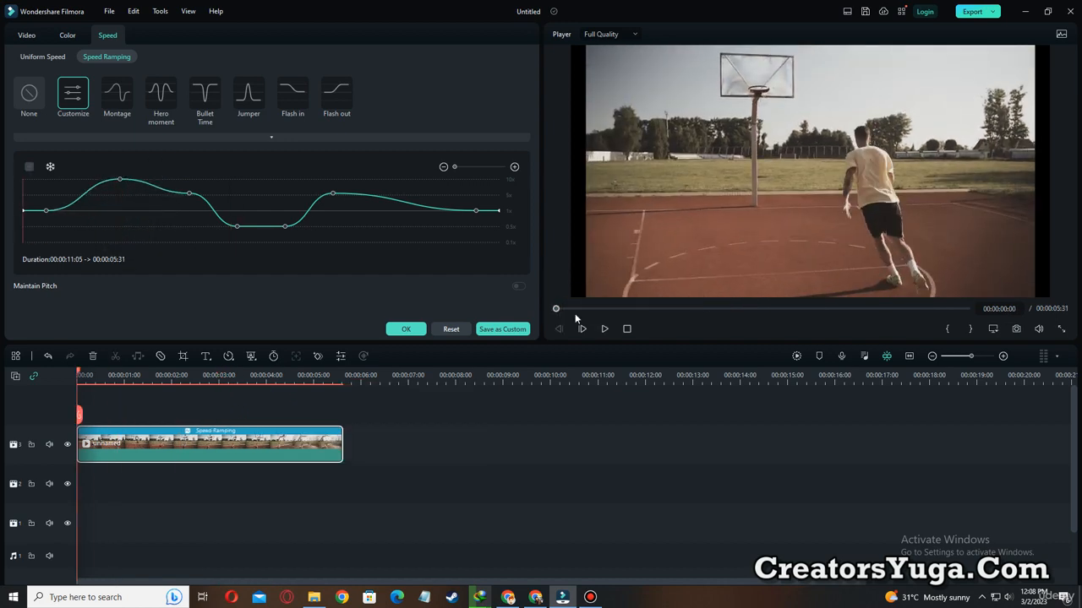
pyautogui.click(602, 331)
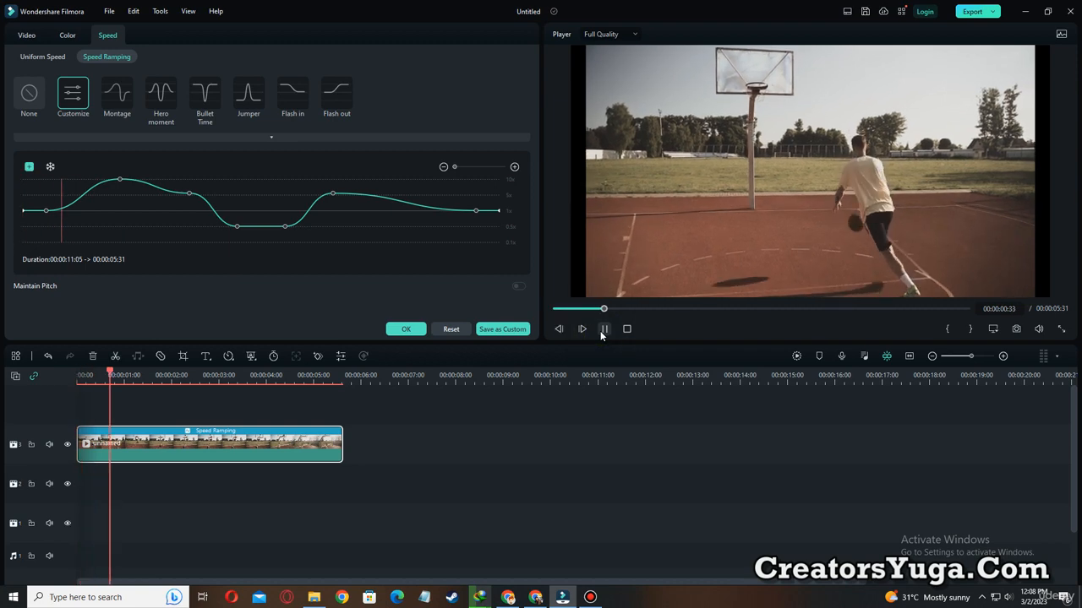
pyautogui.click(602, 330)
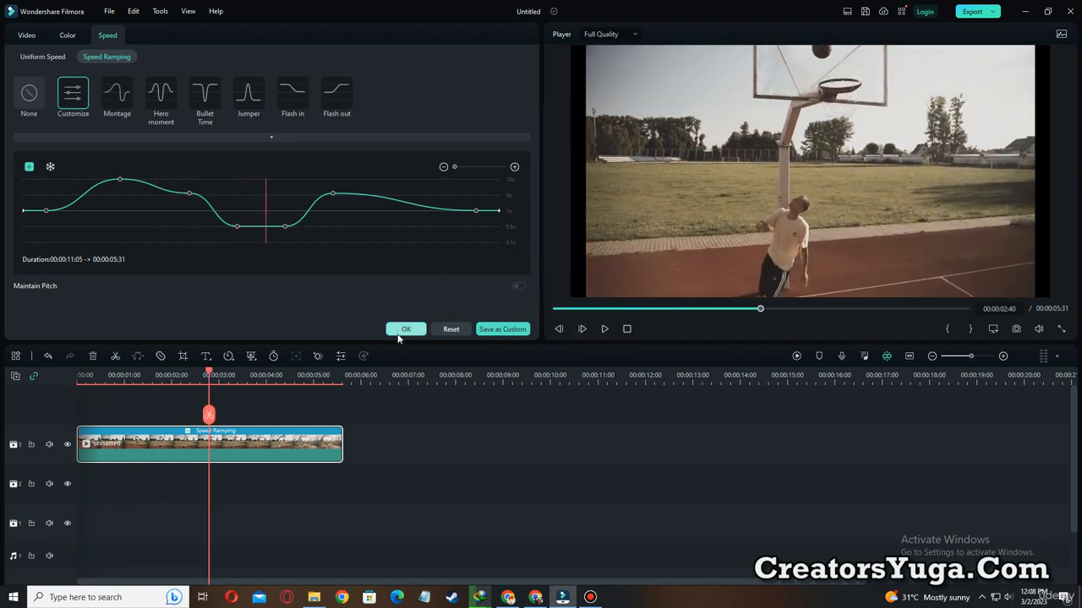
# Reset the customized speed curve, and temporarily outline the six presets from Montage to Flash out in yellow.
pyautogui.click(453, 330)
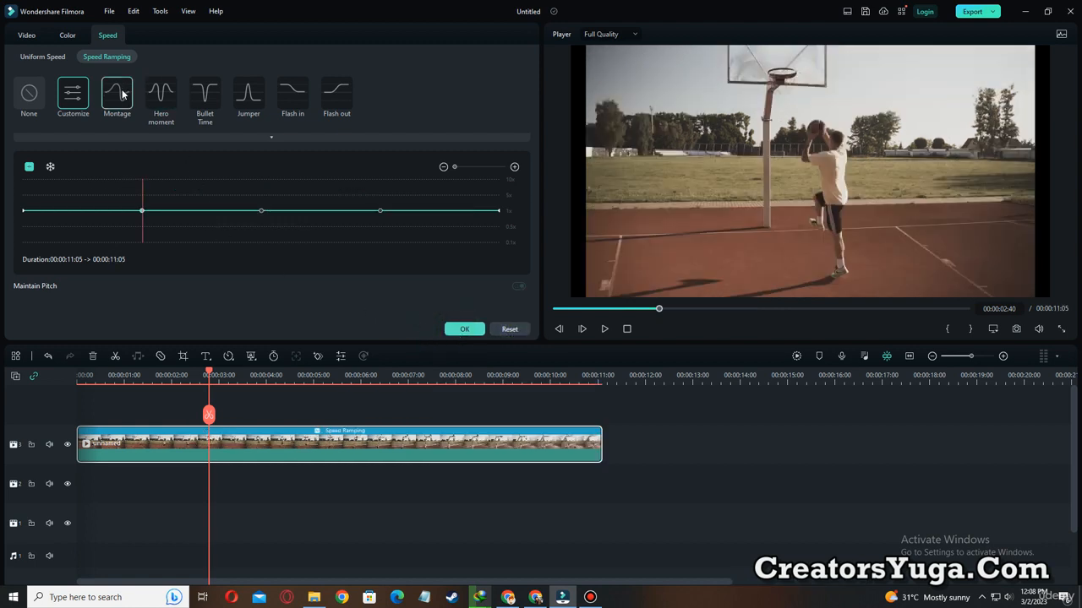
pyautogui.hotkey('ctrl', 'alt', 'd')
pyautogui.moveTo(88, 67)
pyautogui.mouseDown()
pyautogui.moveTo(229, 113)
pyautogui.moveTo(390, 128)
pyautogui.mouseUp()
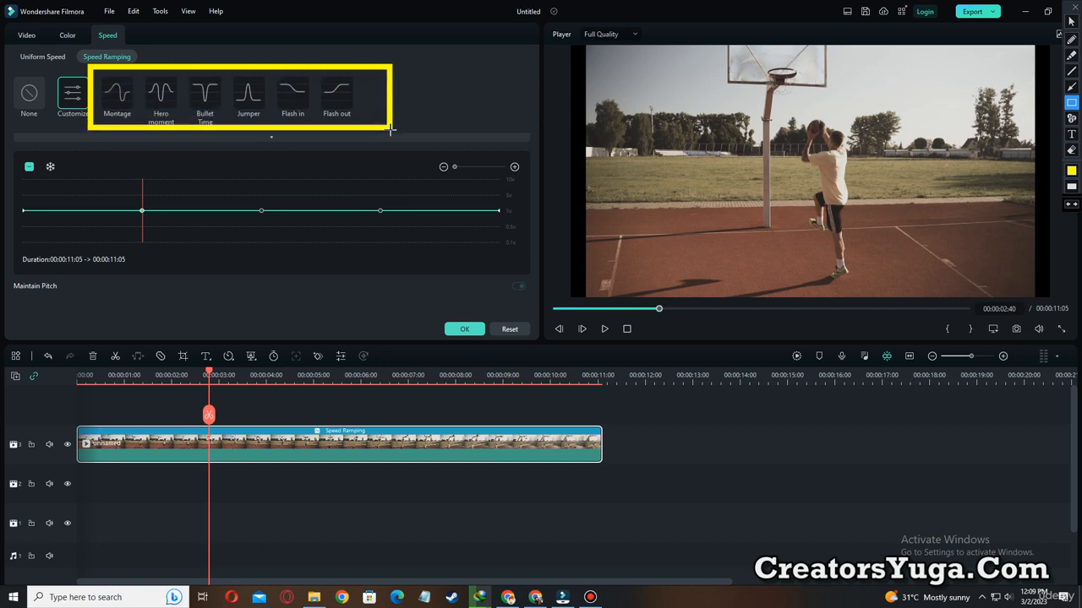
pyautogui.hotkey('ctrl', 'alt', 'd')
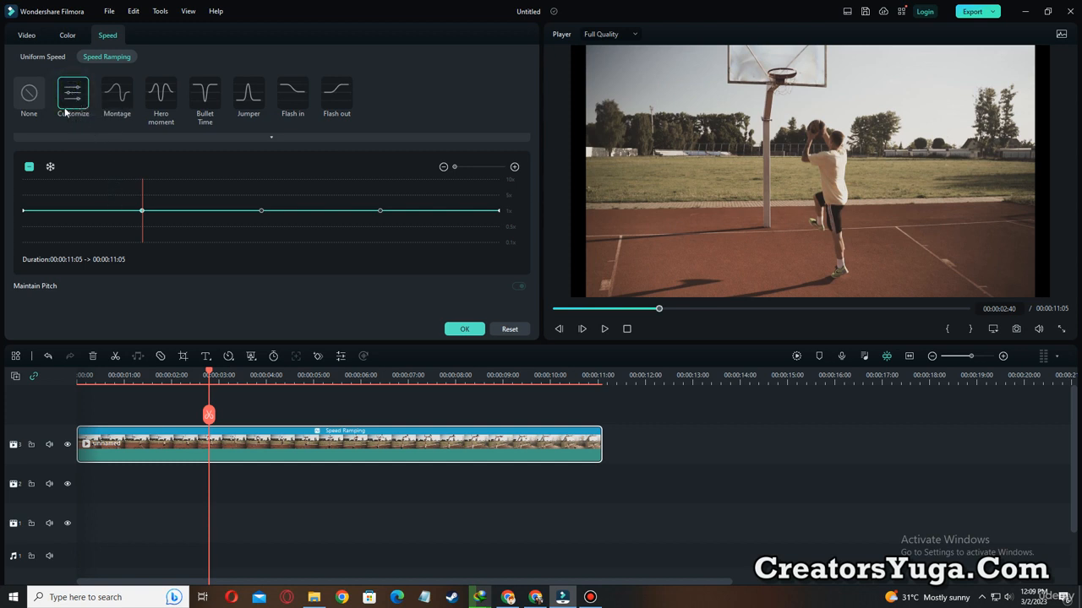
# Outline the Customize option and its whole flat speed curve in yellow, clearing each outline.
pyautogui.hotkey('ctrl', 'alt', 'd')
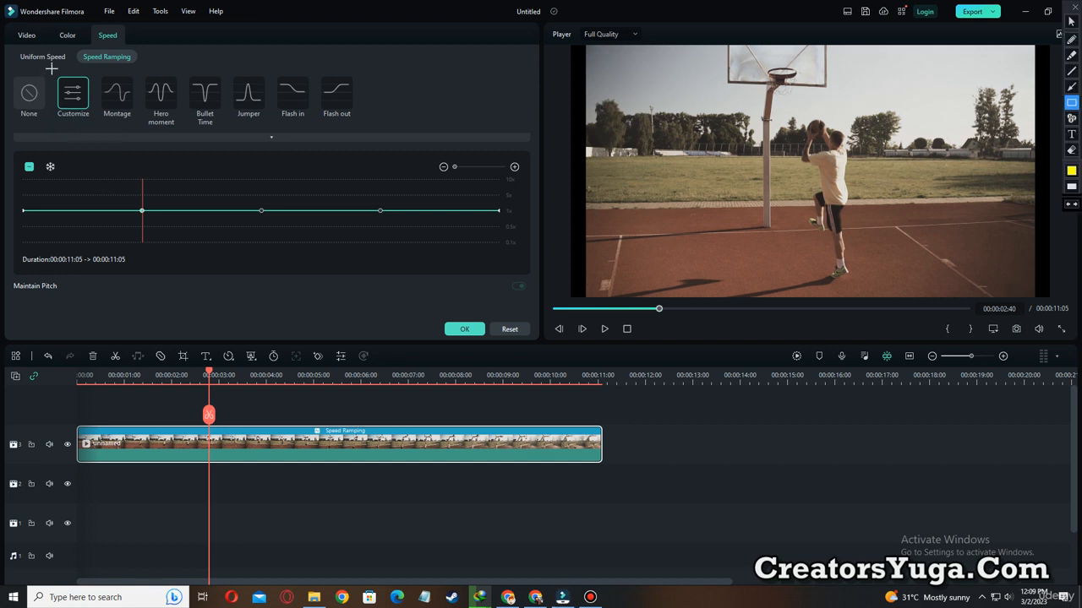
pyautogui.moveTo(51, 71); pyautogui.dragTo(89, 116)
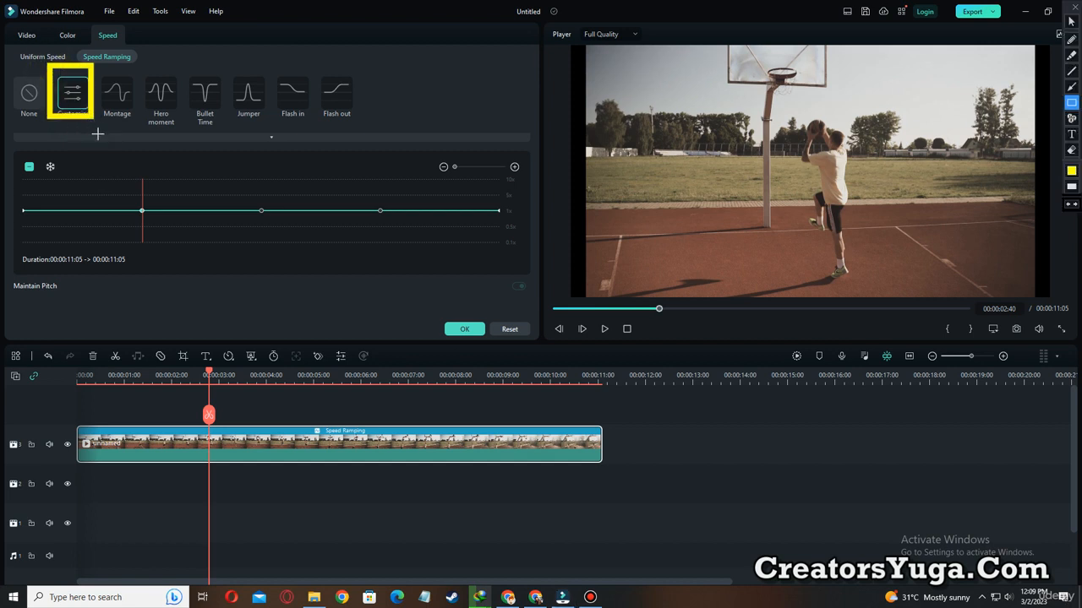
pyautogui.hotkey('ctrl', 'alt', 'd')
pyautogui.hotkey('ctrl', 'alt', 'd')
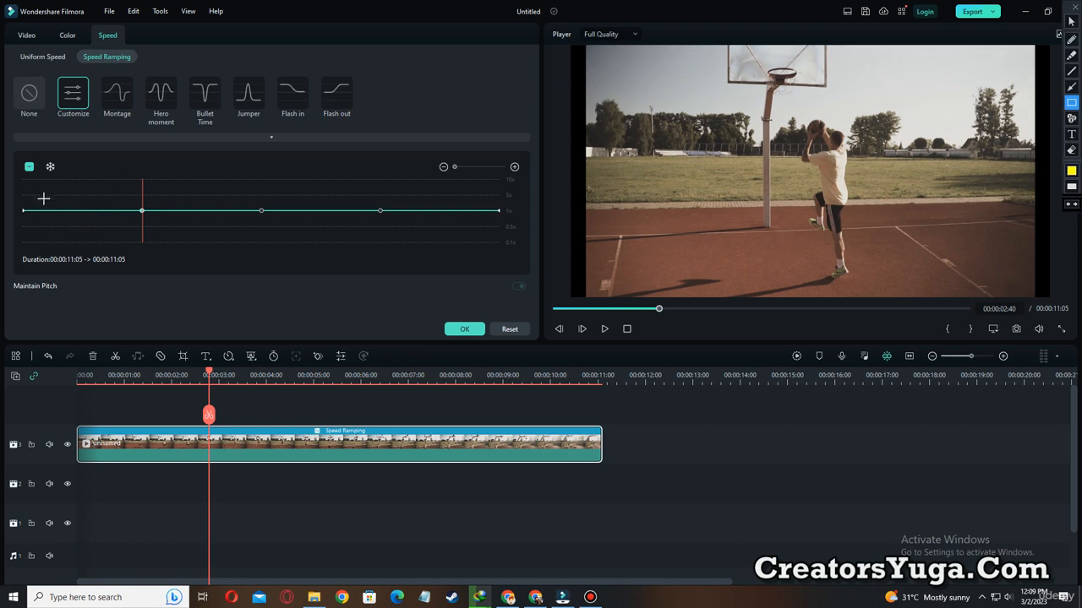
pyautogui.moveTo(26, 191)
pyautogui.mouseDown()
pyautogui.moveTo(374, 225)
pyautogui.moveTo(527, 226)
pyautogui.mouseUp()
# Outline all five control points of the Customize curve in yellow, from the first to the last, and clear them.
pyautogui.hotkey('ctrl', 'alt', 'd')
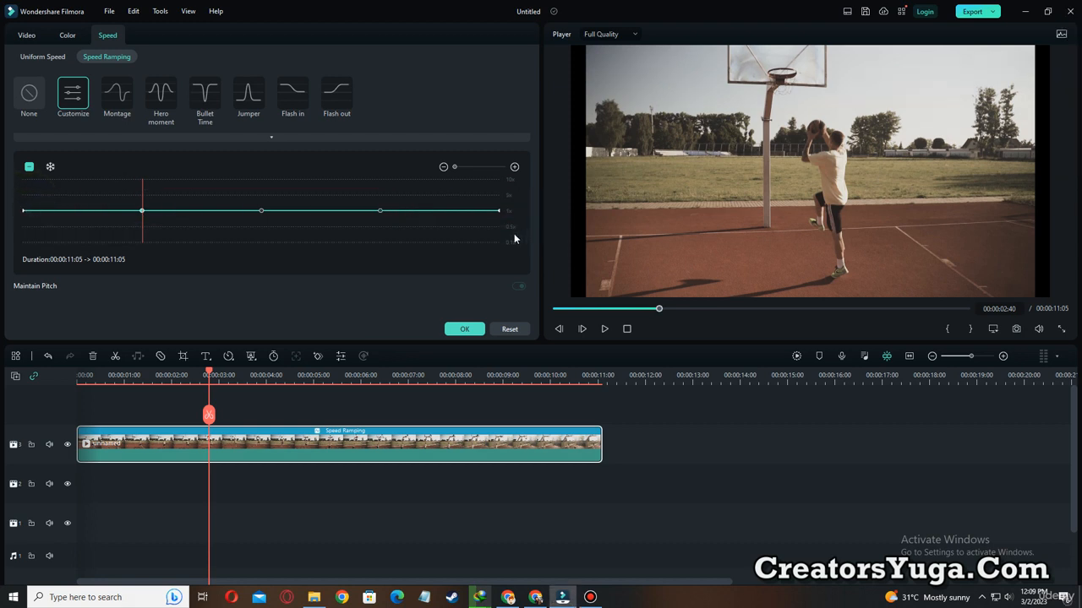
pyautogui.hotkey('ctrl', 'alt', 'd')
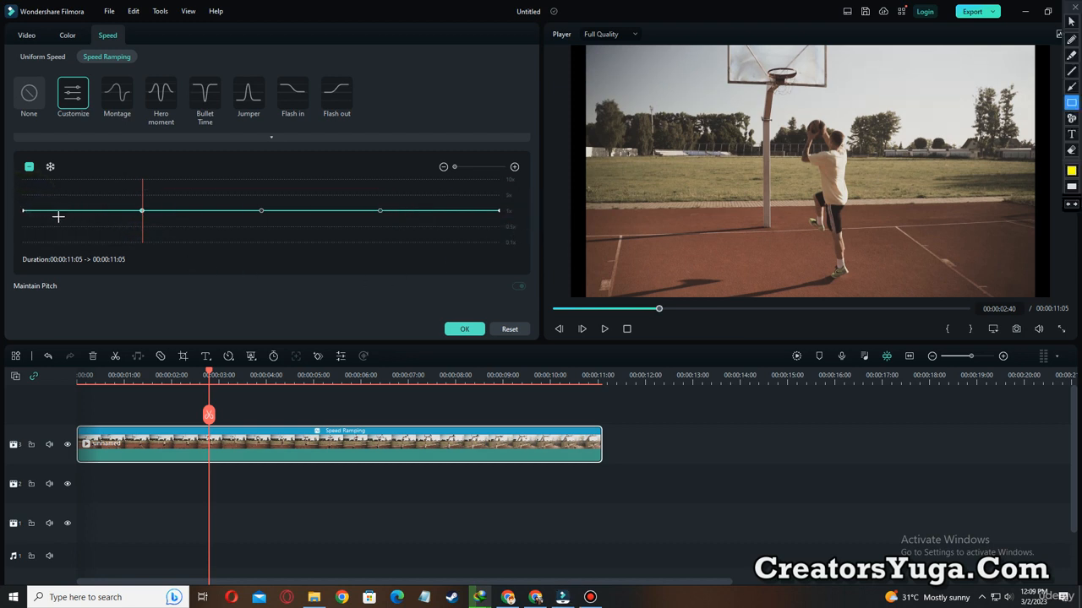
pyautogui.moveTo(11, 199); pyautogui.dragTo(38, 222)
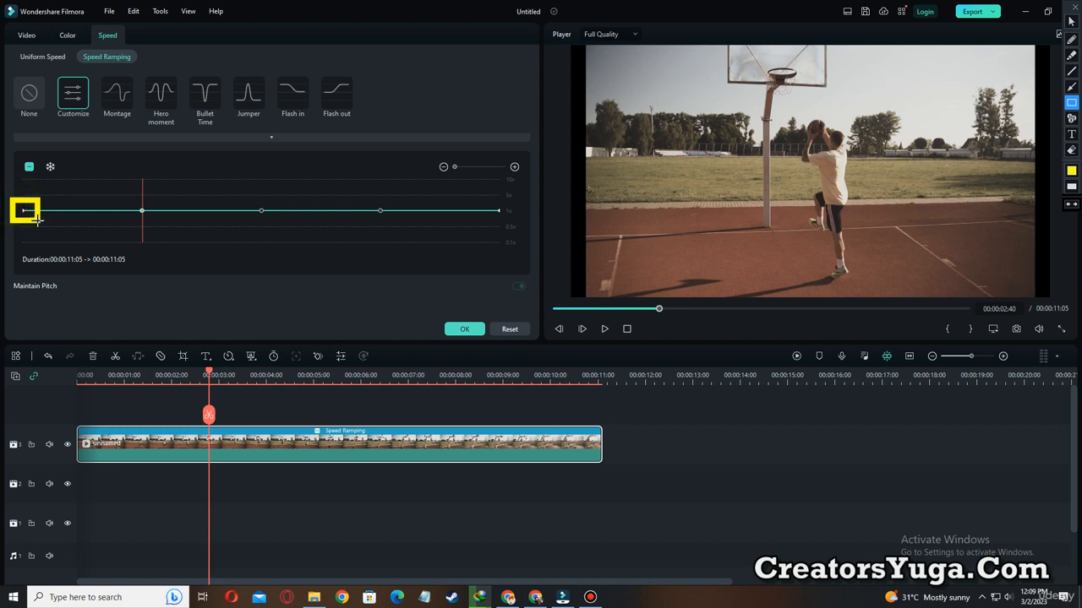
pyautogui.moveTo(125, 196); pyautogui.dragTo(152, 230)
pyautogui.moveTo(246, 198); pyautogui.dragTo(278, 224)
pyautogui.moveTo(363, 197); pyautogui.dragTo(389, 224)
pyautogui.moveTo(484, 195); pyautogui.dragTo(513, 225)
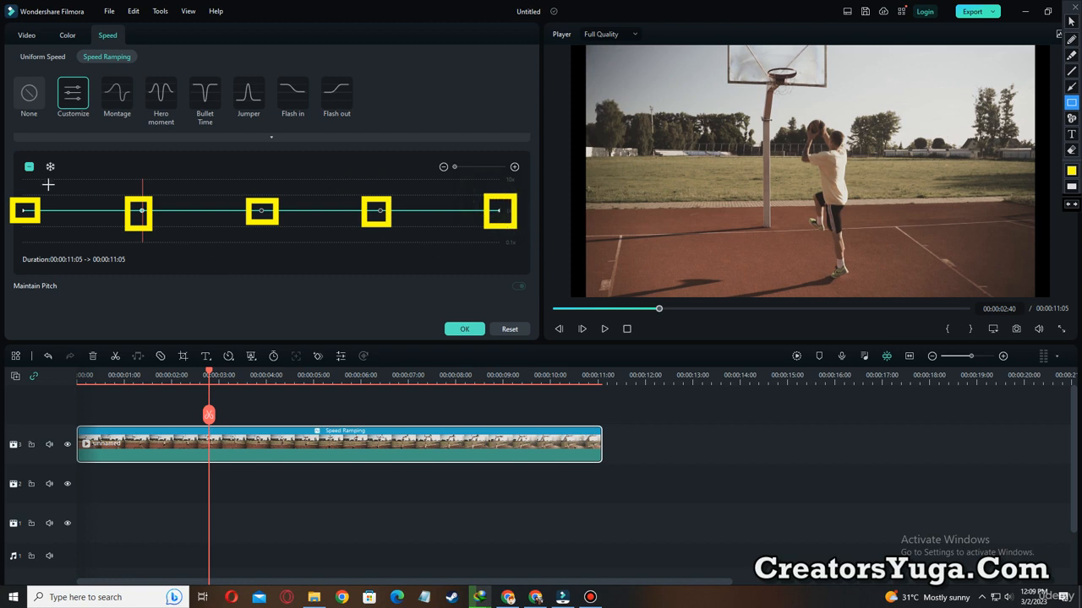
pyautogui.press('Escape')
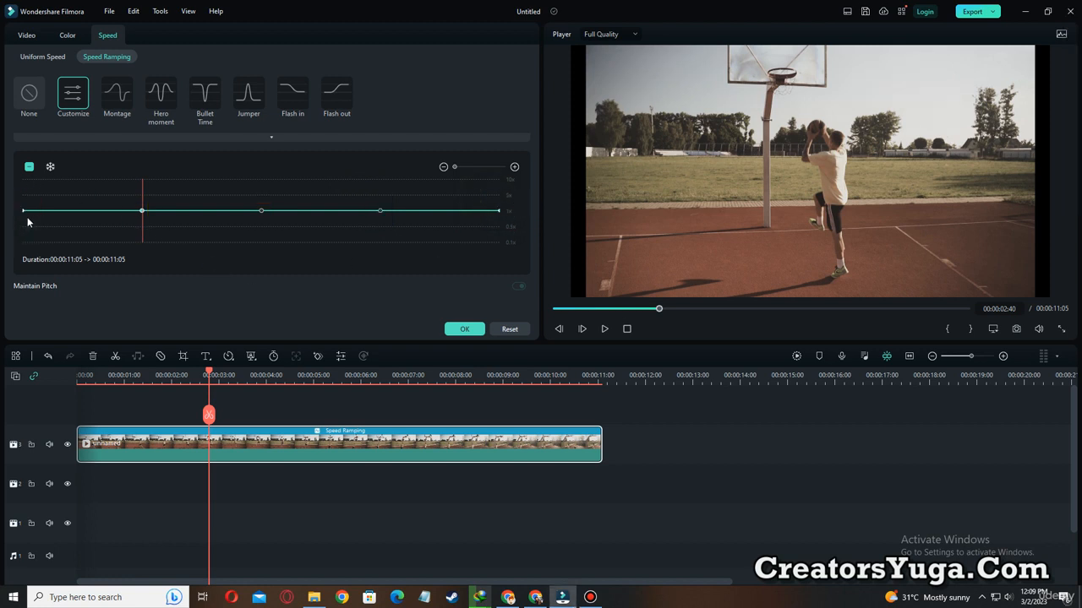
# Outline the starting point of the Customize curve in yellow, clear it, and temporarily outline the rest of the curve.
pyautogui.hotkey('ctrl', 'alt', 'd')
pyautogui.moveTo(15, 200); pyautogui.dragTo(40, 223)
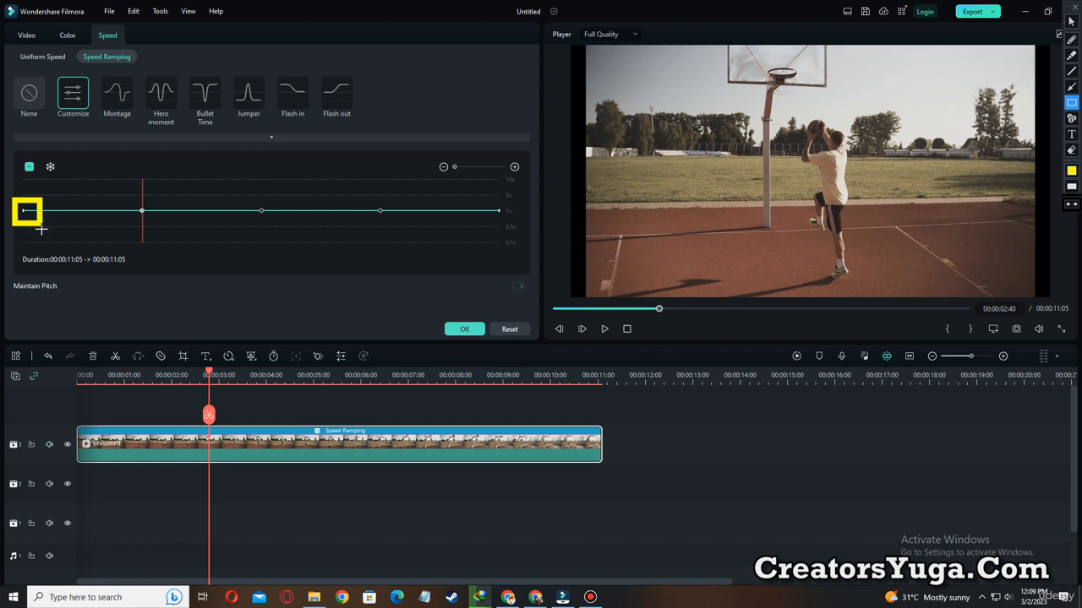
pyautogui.press('Escape')
pyautogui.hotkey('ctrl', 'alt', 'd')
pyautogui.moveTo(34, 191); pyautogui.dragTo(521, 235)
pyautogui.press('Escape')
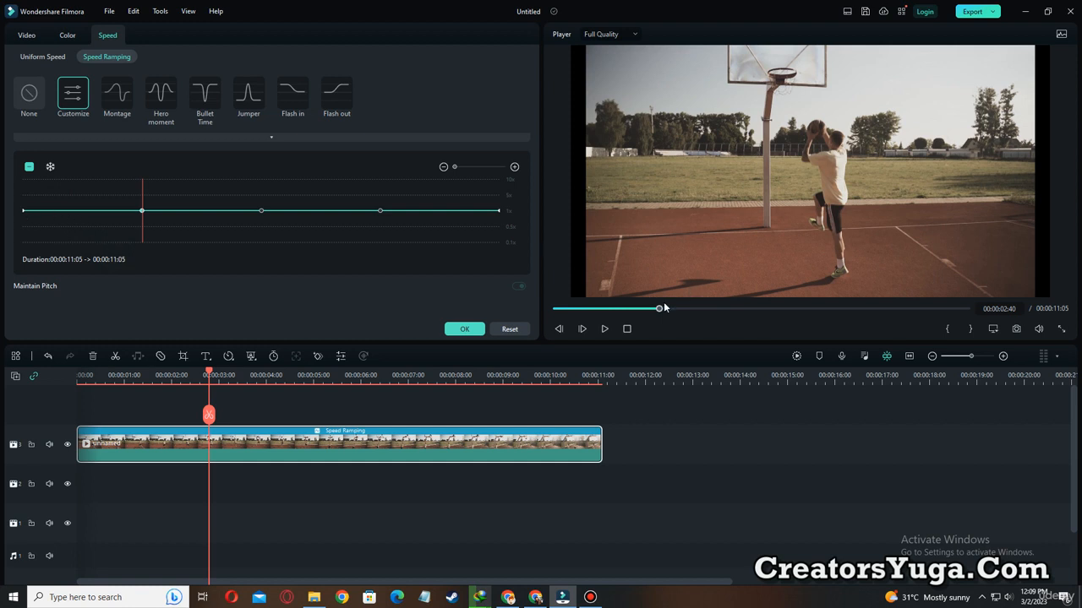
# Play the basketball clip from the start, pause at 00:00:02:09, and add an adjustment point there on the speed curve.
pyautogui.moveTo(660, 309); pyautogui.dragTo(536, 305)
pyautogui.click(605, 330)
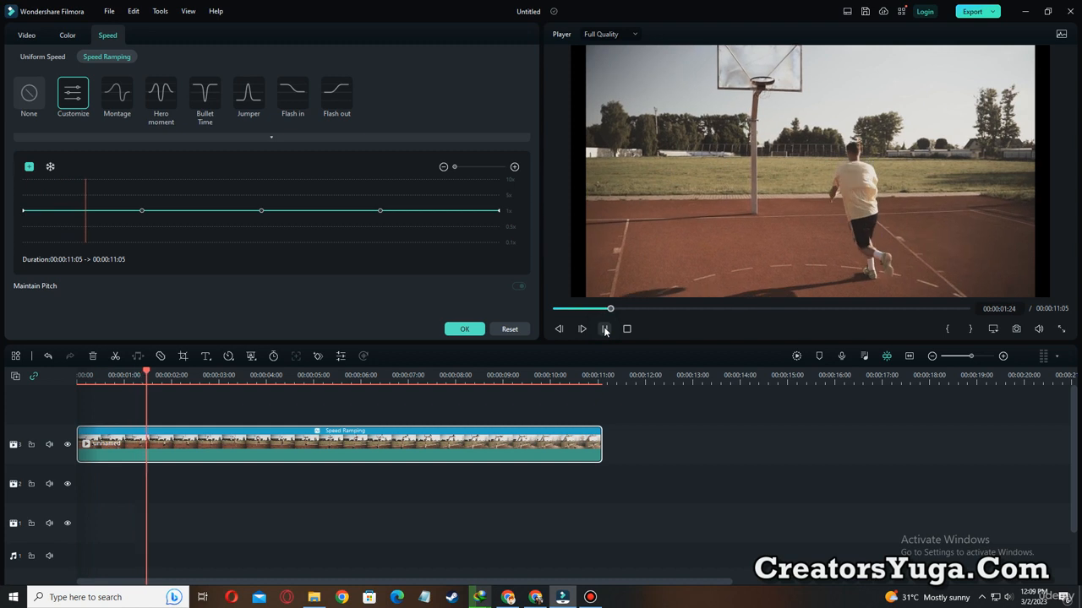
pyautogui.click(605, 330)
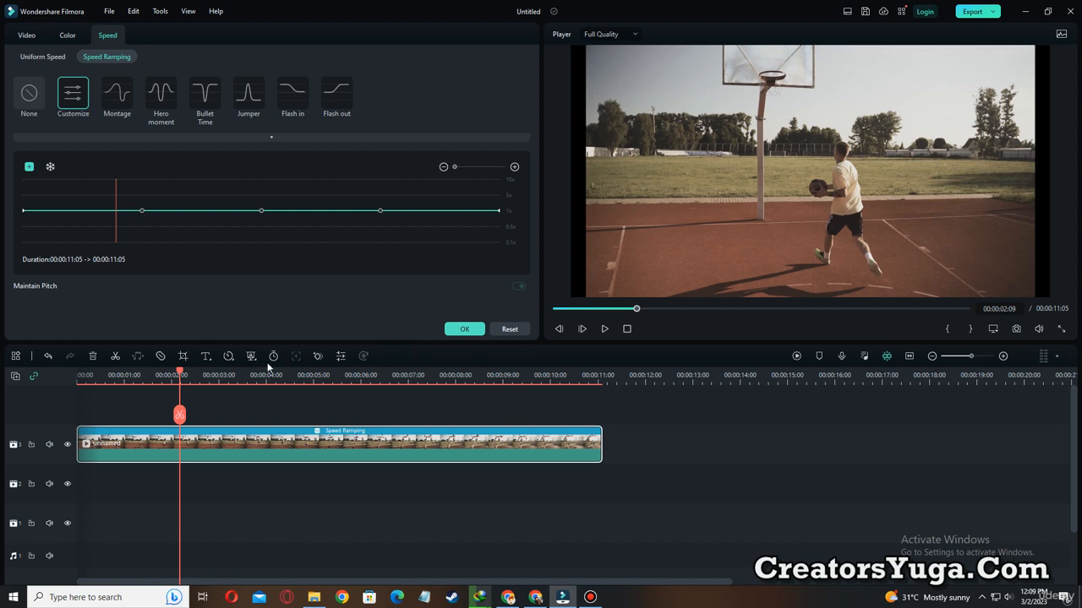
pyautogui.click(29, 168)
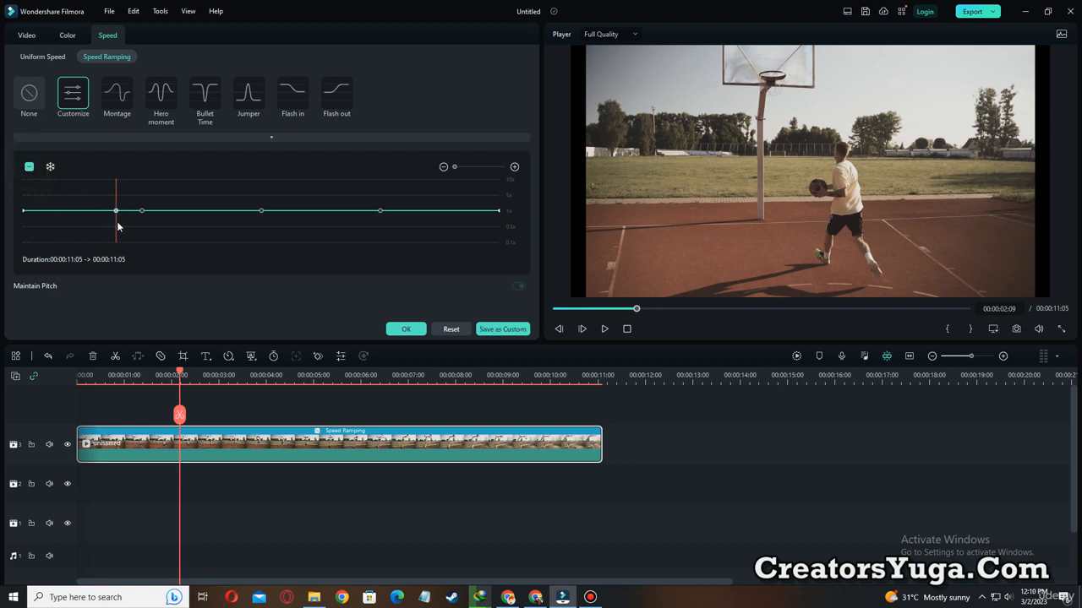
# Temporarily outline the new adjustment point in yellow and raise its speed to 10x.
pyautogui.moveTo(100, 202); pyautogui.dragTo(120, 217)
pyautogui.press('Escape')
pyautogui.moveTo(117, 211); pyautogui.dragTo(117, 169)
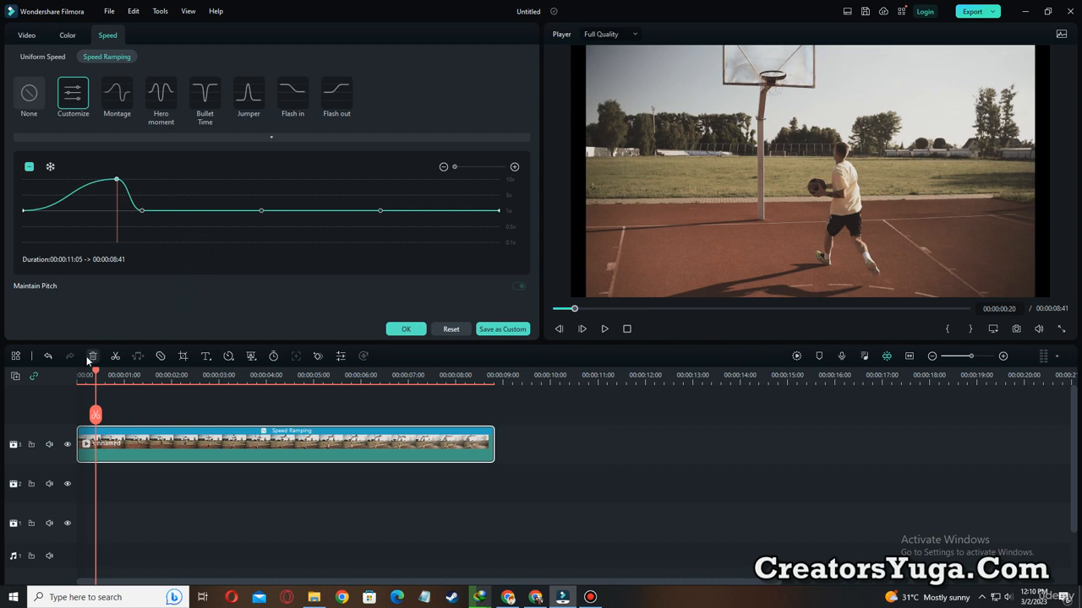
# Play the clip from the start and pause it at 00:00:02:00, as the player jumps towards the hoop.
pyautogui.click(80, 375)
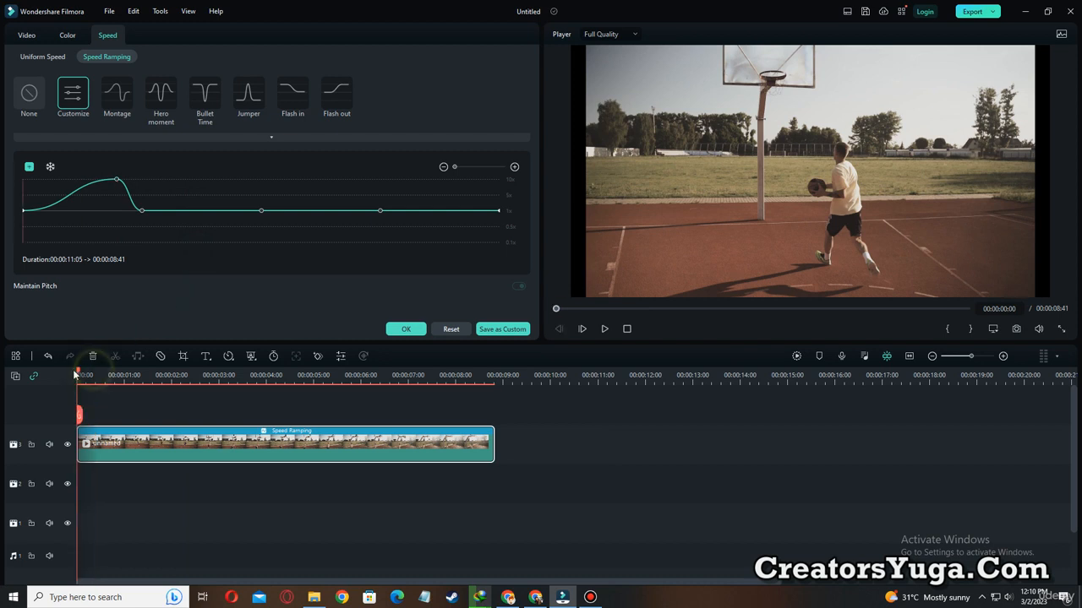
pyautogui.click(605, 329)
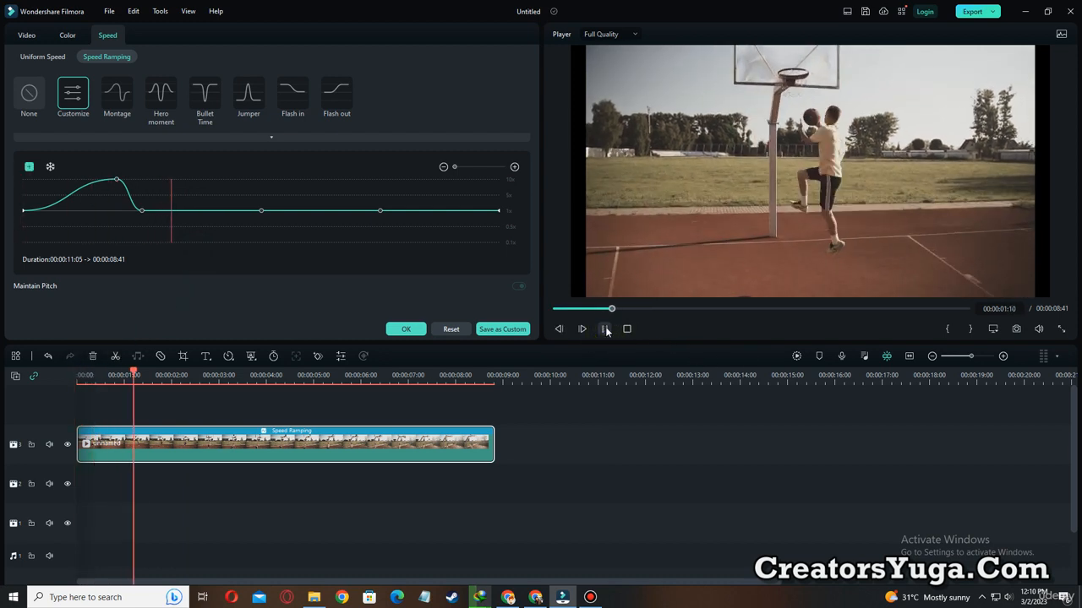
pyautogui.click(604, 329)
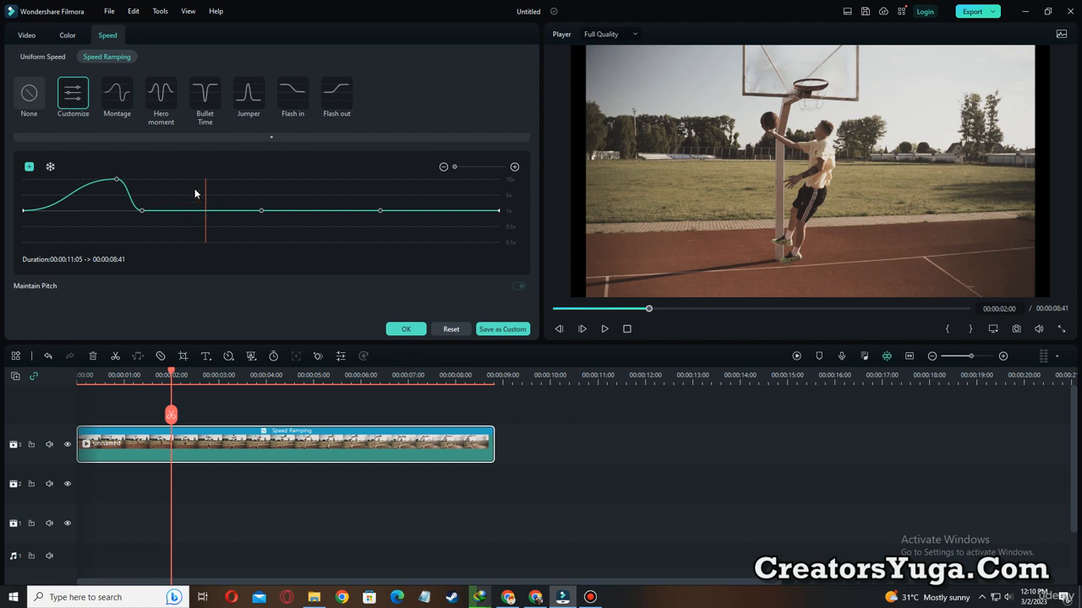
# Add an adjustment point at 00:00:02:00 on the speed curve, lower it to 0.1x, and apply the ramp after a playback.
pyautogui.click(28, 167)
pyautogui.moveTo(206, 210); pyautogui.dragTo(202, 249)
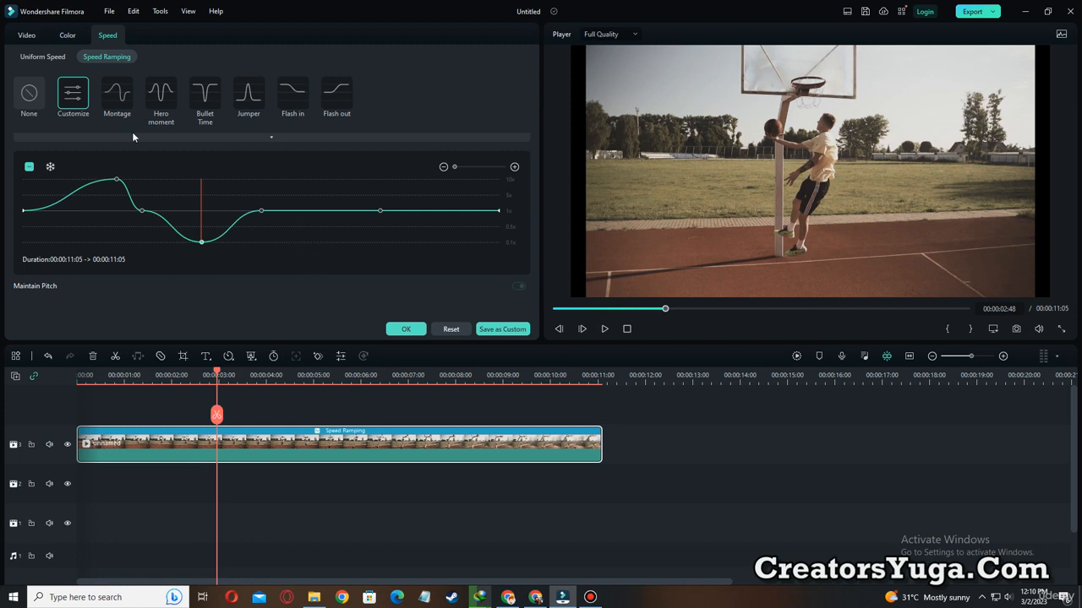
pyautogui.moveTo(666, 311); pyautogui.dragTo(558, 309)
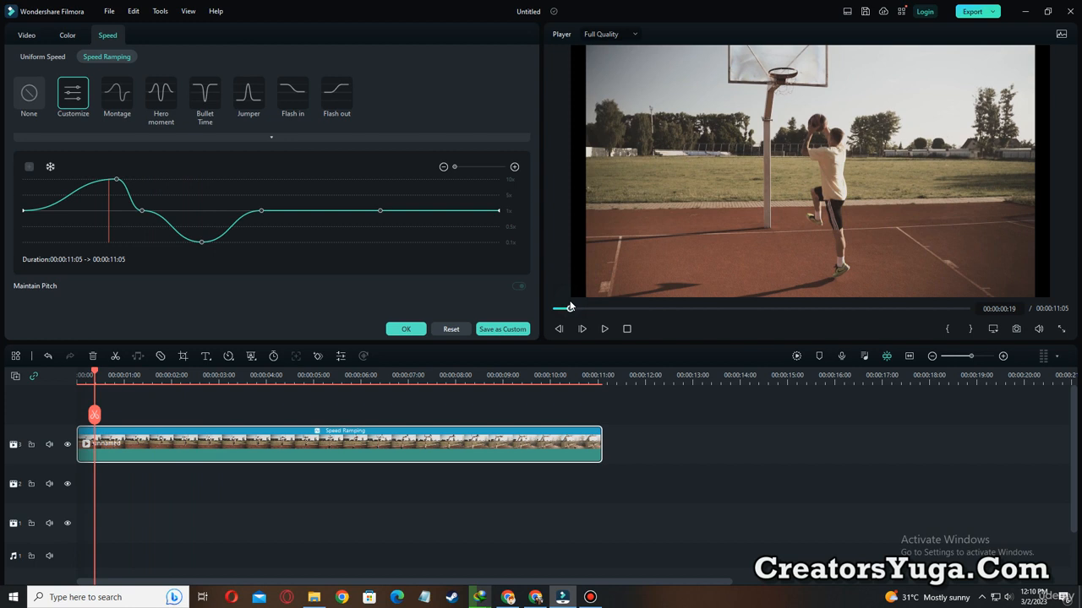
pyautogui.click(605, 330)
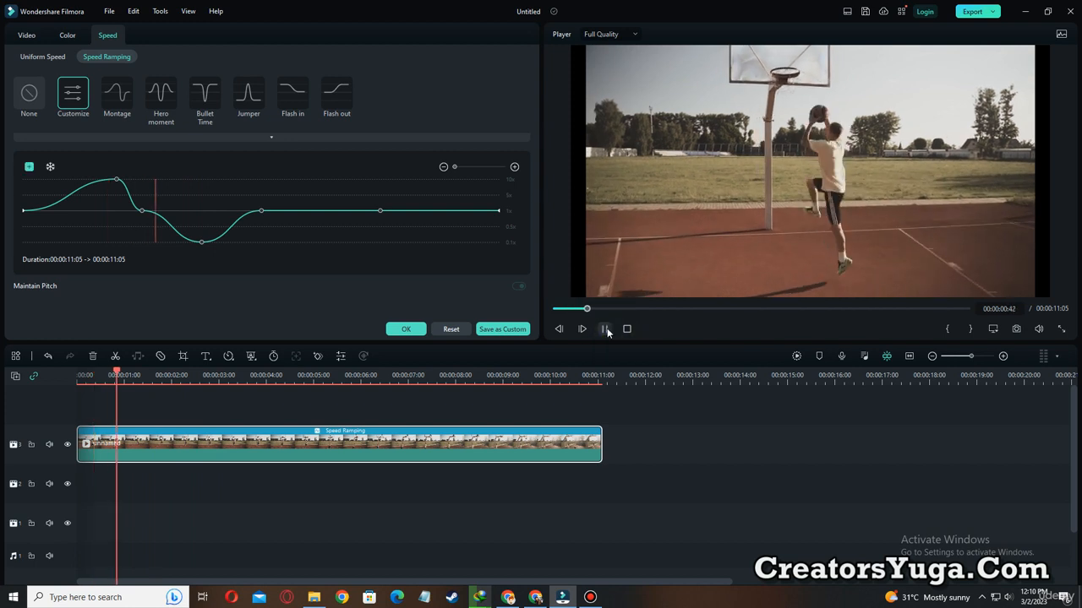
pyautogui.click(407, 330)
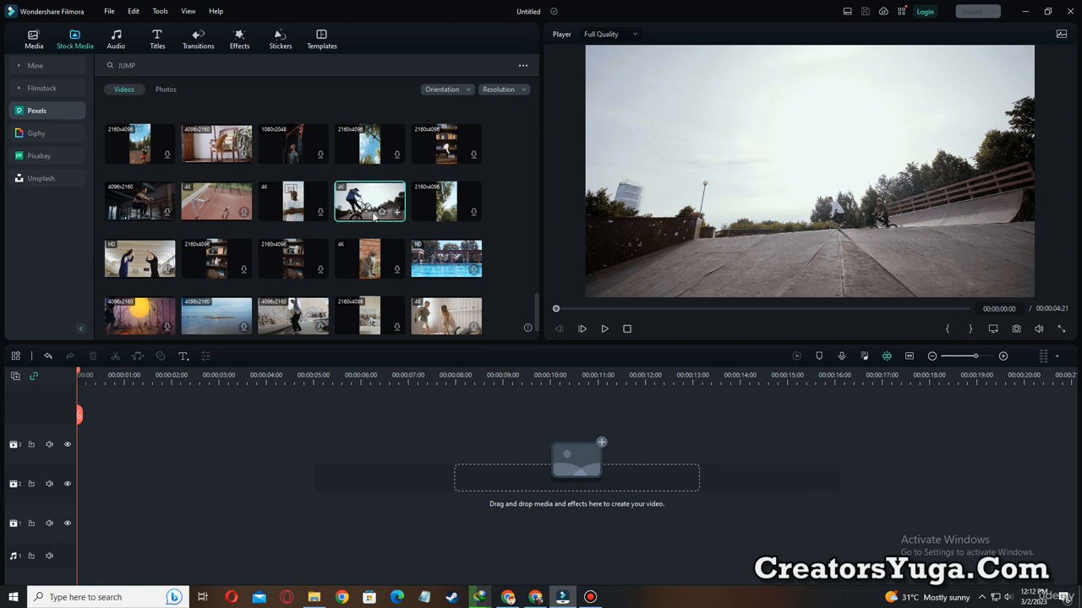
# Place the Pexels BMX clip at the start of video track 3 and apply the Customize speed ramp to it.
pyautogui.moveTo(355, 199); pyautogui.dragTo(78, 447)
pyautogui.click(606, 329)
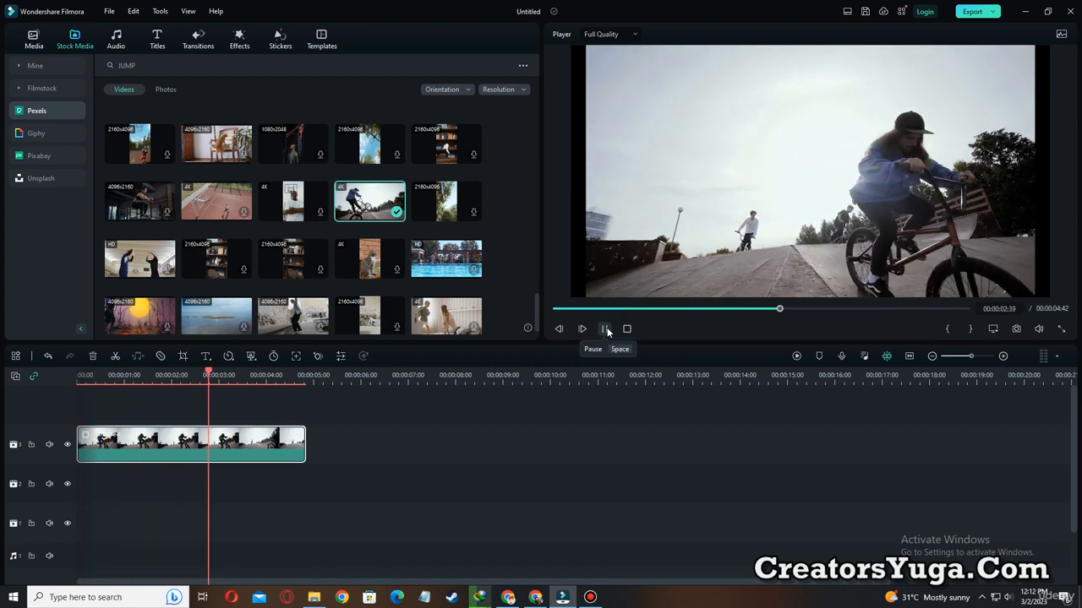
pyautogui.rightClick(231, 447)
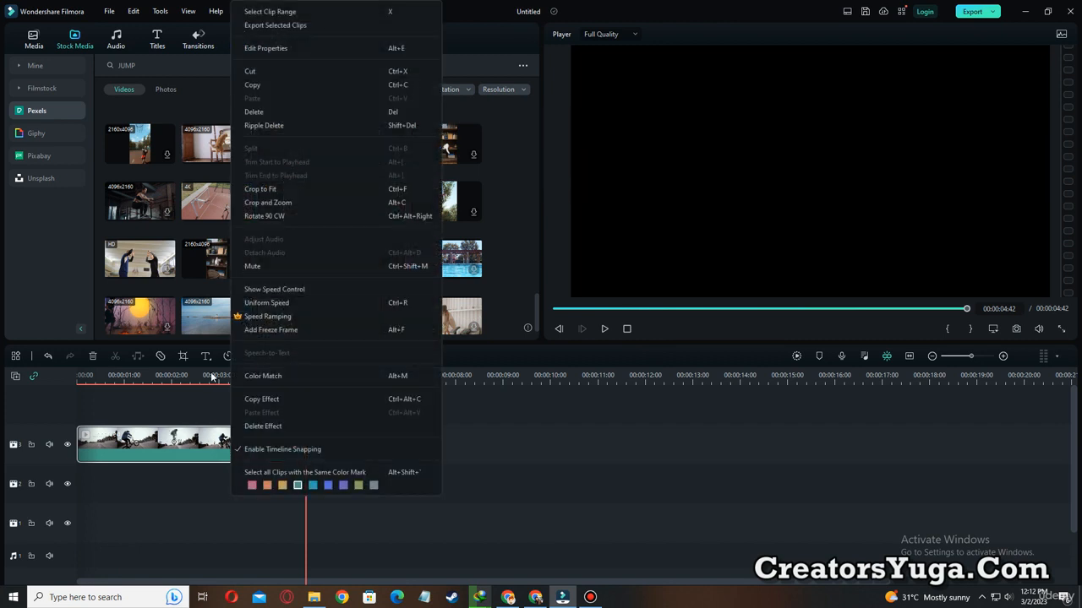
pyautogui.click(263, 318)
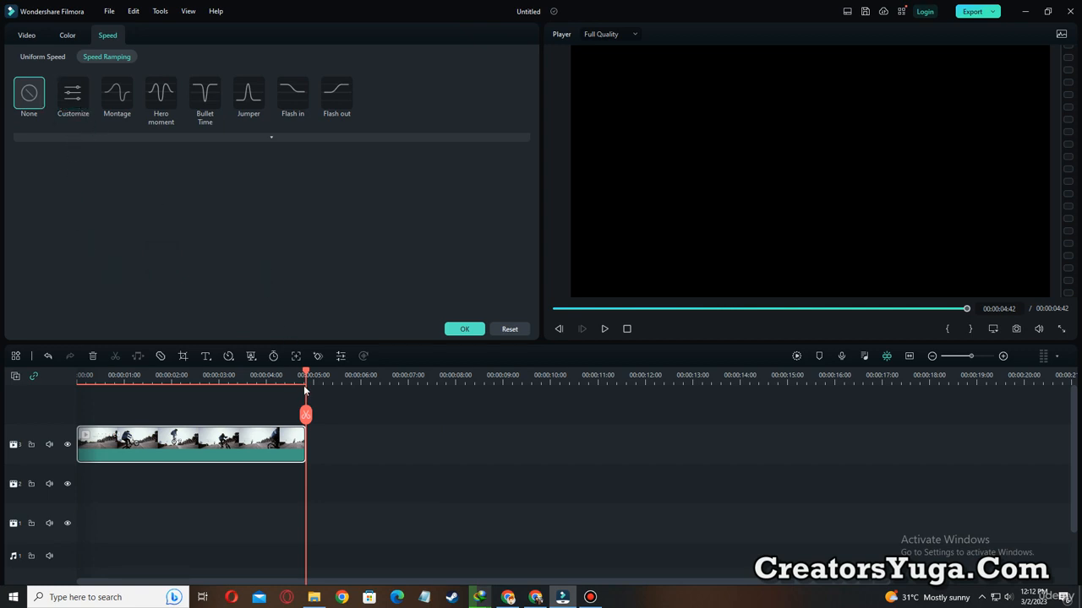
pyautogui.click(78, 376)
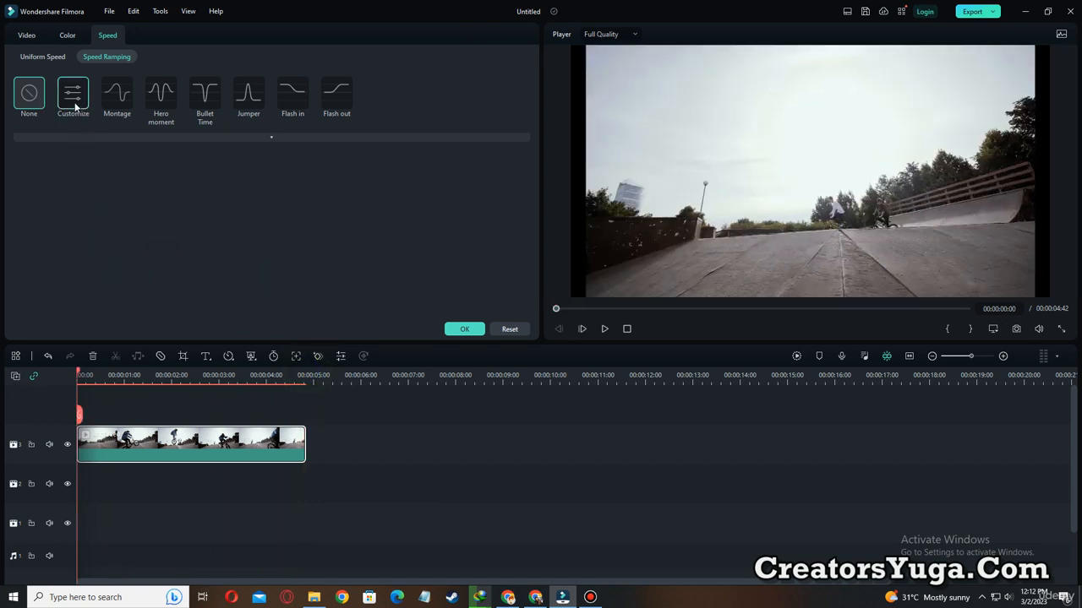
pyautogui.click(74, 94)
# Play the whole BMX clip, replay it from the start, and pause at 00:00:00:46, as the rider lifts the front wheel.
pyautogui.click(605, 328)
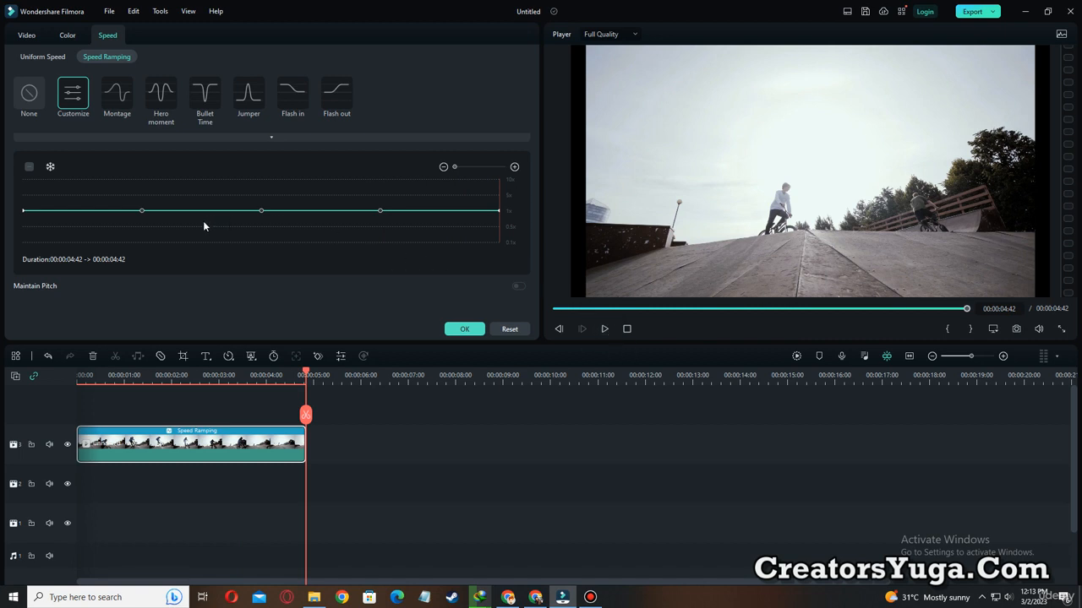
pyautogui.click(563, 309)
pyautogui.click(604, 329)
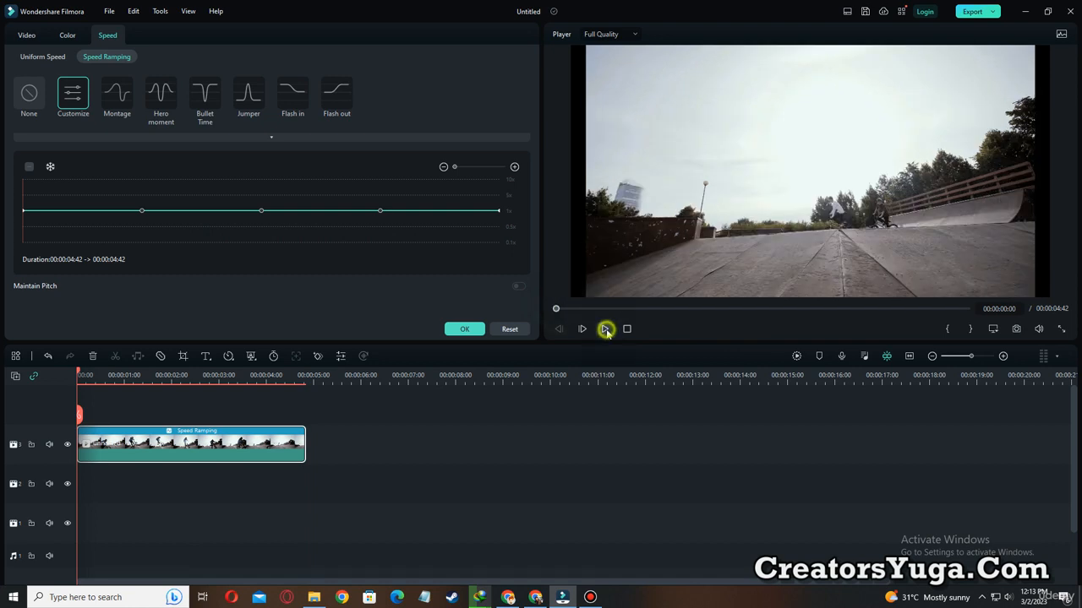
pyautogui.click(606, 328)
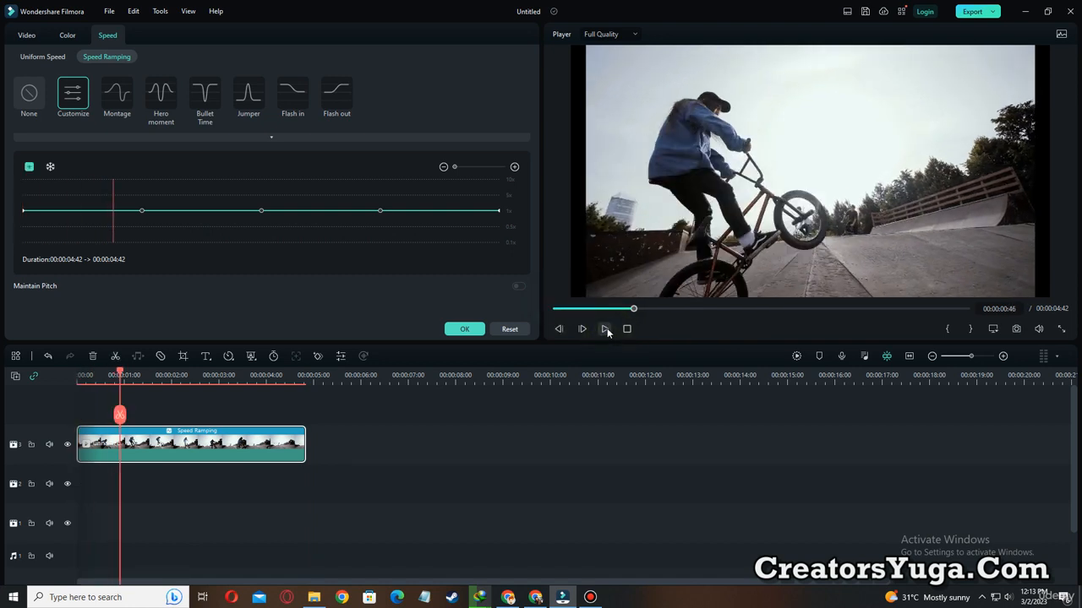
# Lower the speed curve's first inner adjustment point to 0.1x and play the BMX clip from the start.
pyautogui.moveTo(141, 211); pyautogui.dragTo(141, 253)
pyautogui.click(572, 308)
pyautogui.click(605, 328)
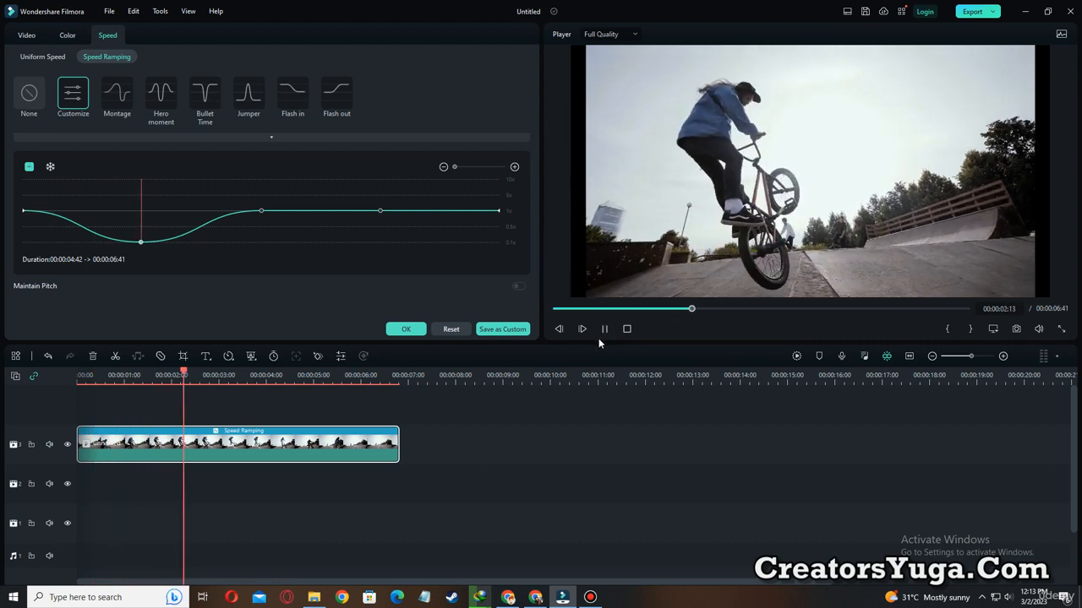
# Pause the clip at 00:00:04:27, add an adjustment point there, and raise its speed to 10x.
pyautogui.click(606, 328)
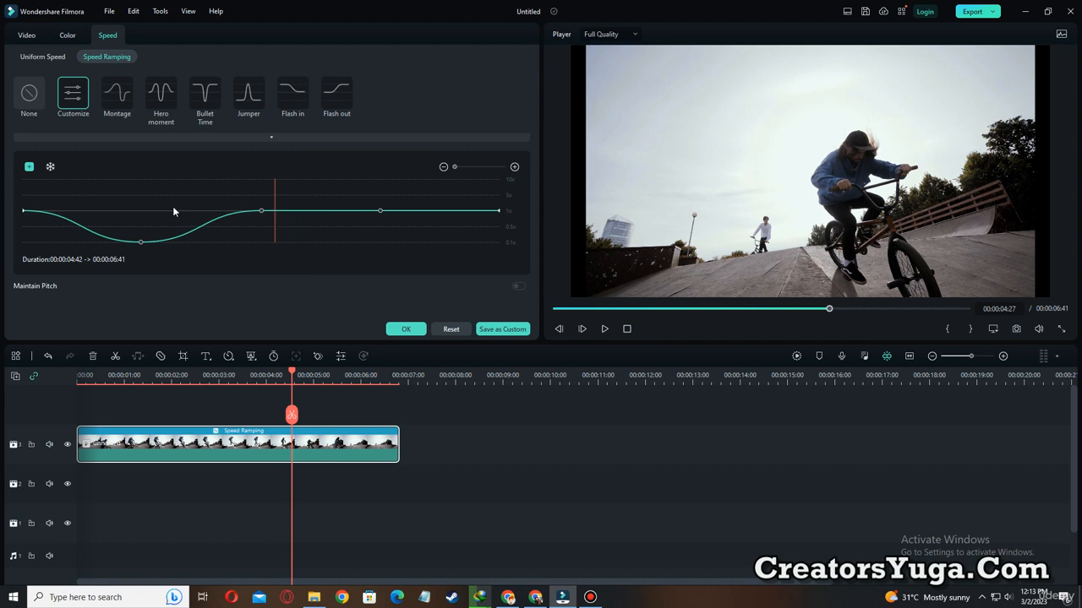
pyautogui.click(30, 168)
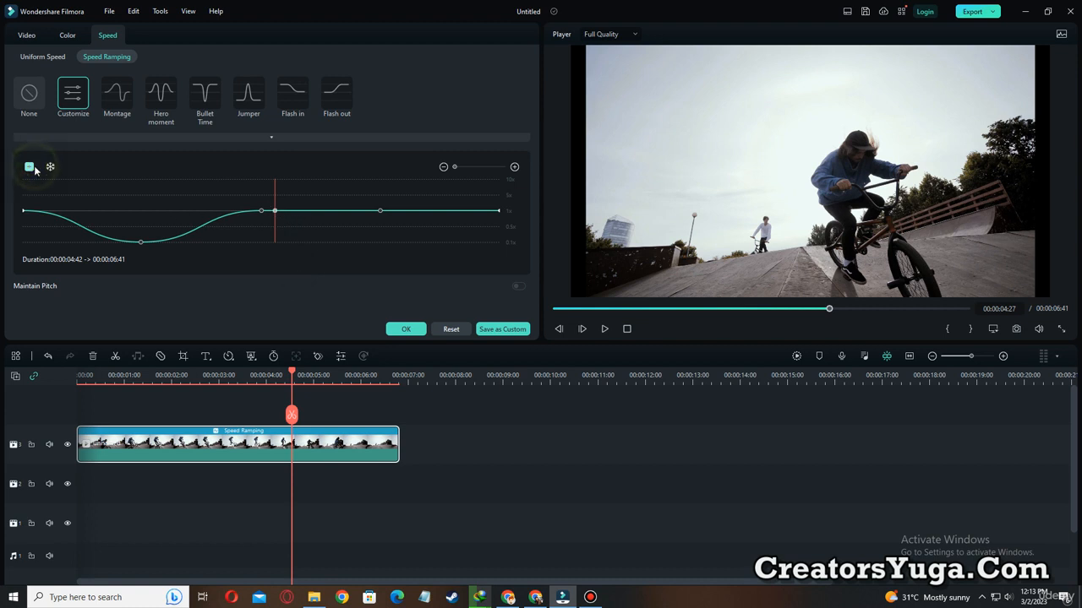
pyautogui.click(275, 208)
pyautogui.moveTo(275, 208); pyautogui.dragTo(280, 144)
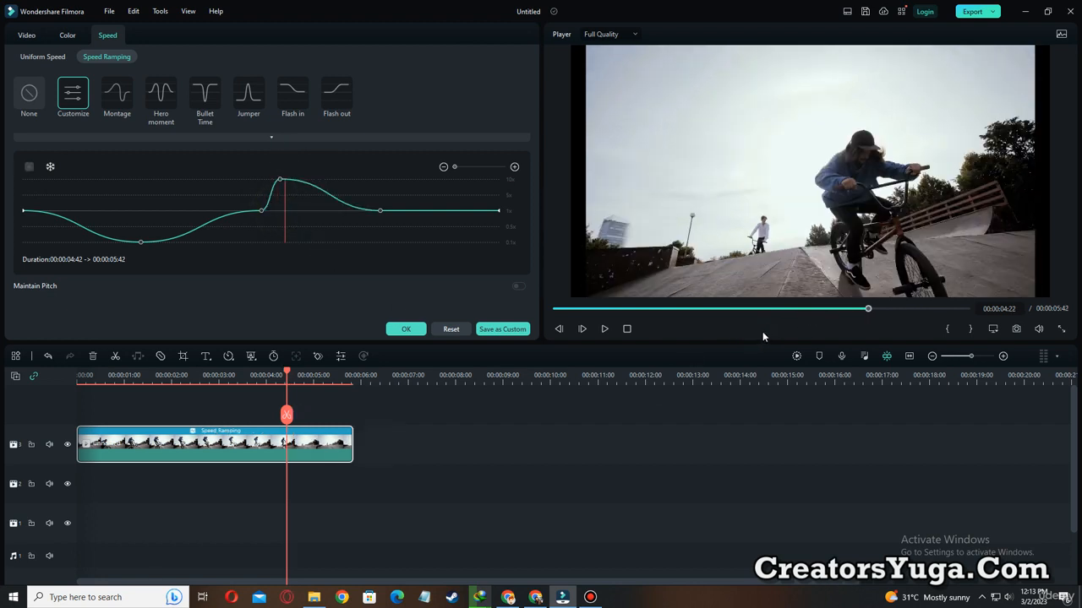
# Render the timeline preview, play the BMX clip from the start, and apply the custom speed ramp.
pyautogui.moveTo(595, 308); pyautogui.dragTo(553, 308)
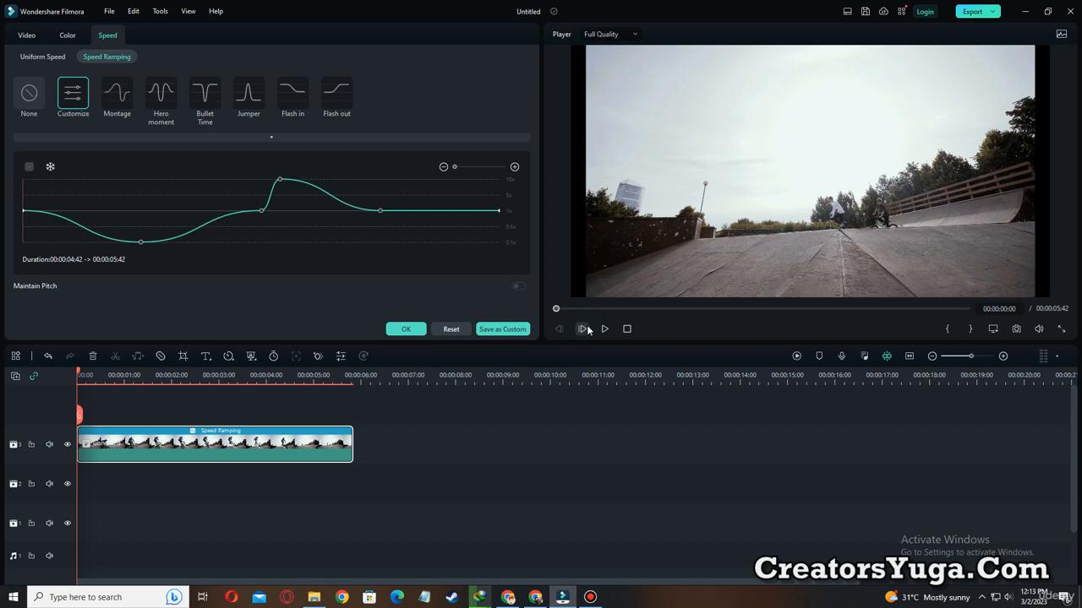
pyautogui.click(797, 356)
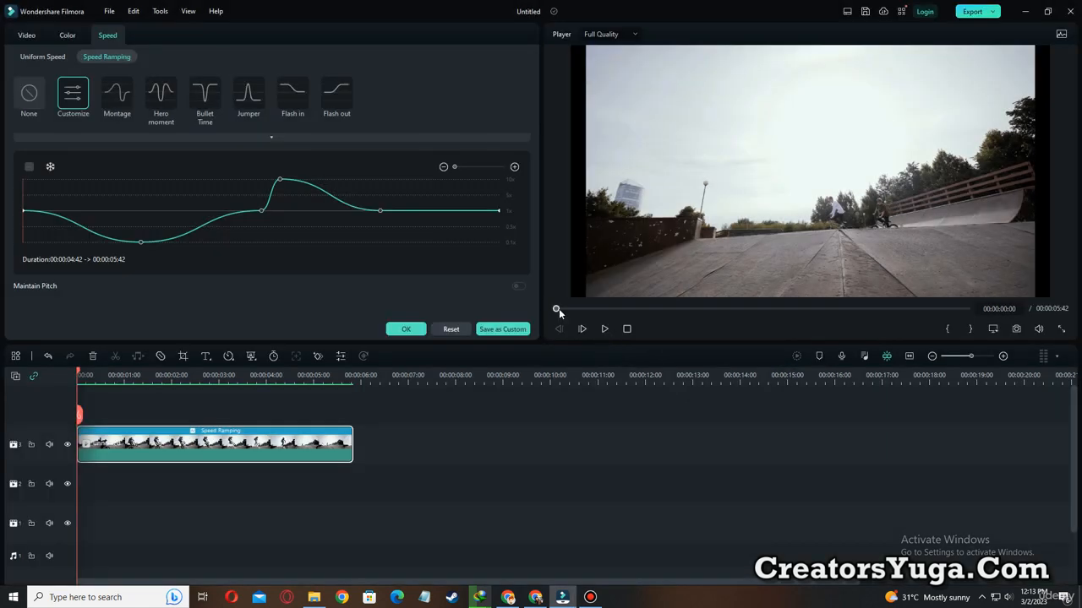
pyautogui.click(603, 329)
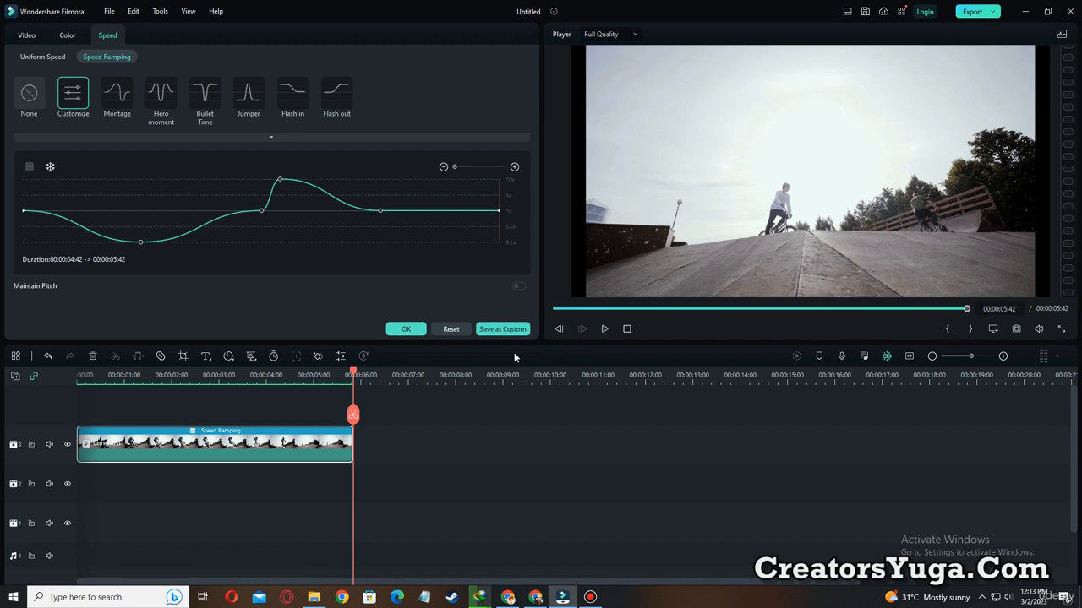
pyautogui.click(403, 329)
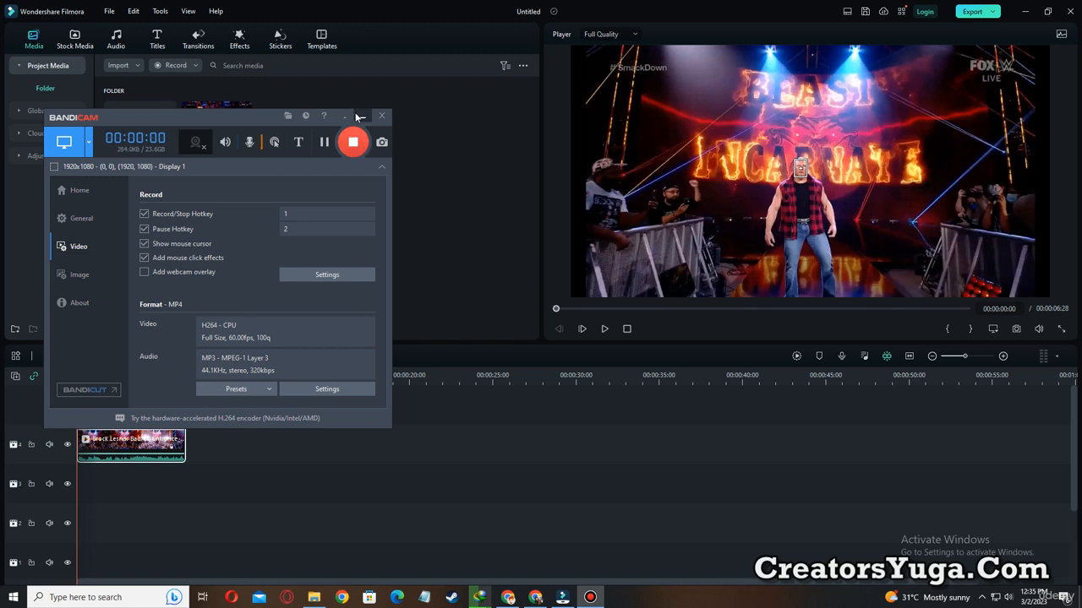
# Minimize the Bandicam window and temporarily outline the wrestling clip on the timeline in yellow.
pyautogui.click(358, 116)
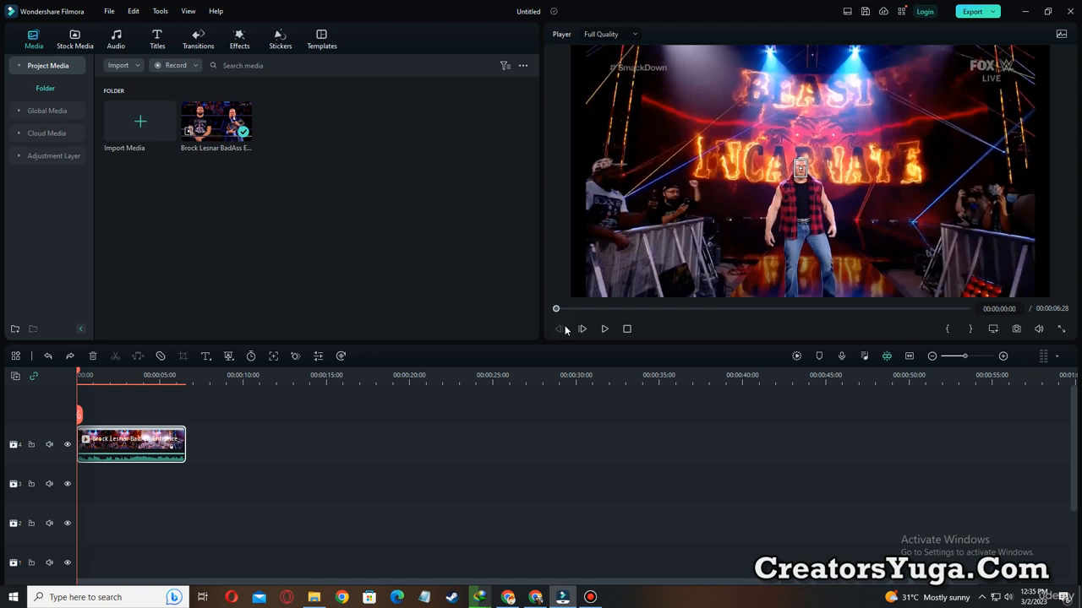
pyautogui.hotkey('ctrl', 'alt', 'd')
pyautogui.moveTo(77, 414)
pyautogui.mouseDown()
pyautogui.moveTo(88, 435)
pyautogui.moveTo(231, 475)
pyautogui.mouseUp()
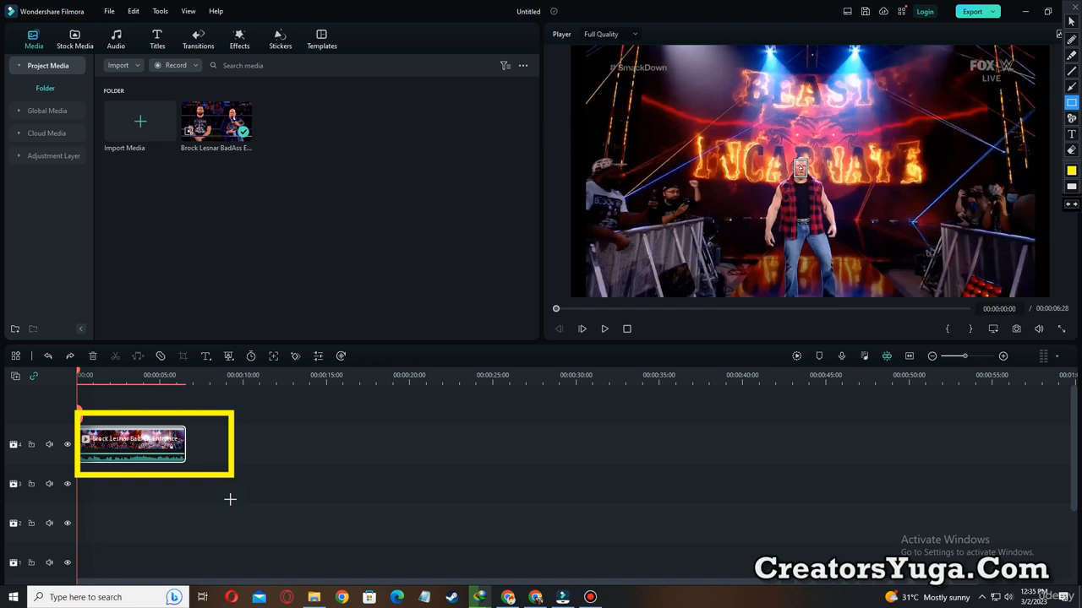
pyautogui.press('Escape')
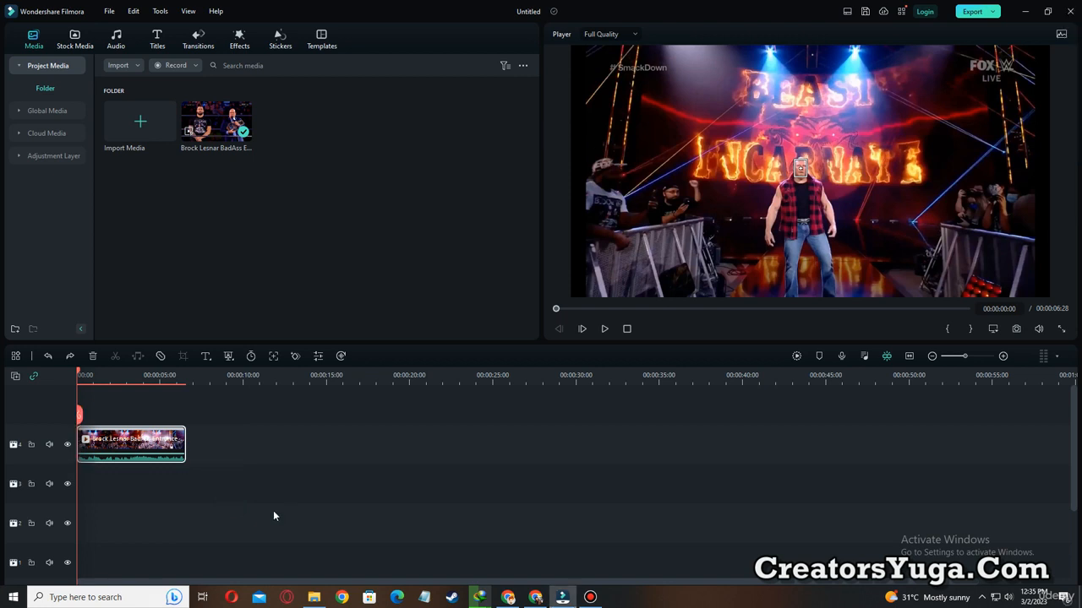
# Temporarily outline the wrestler's head in the preview in yellow.
pyautogui.hotkey('ctrl', 'alt', 'd')
pyautogui.moveTo(777, 152); pyautogui.dragTo(832, 193)
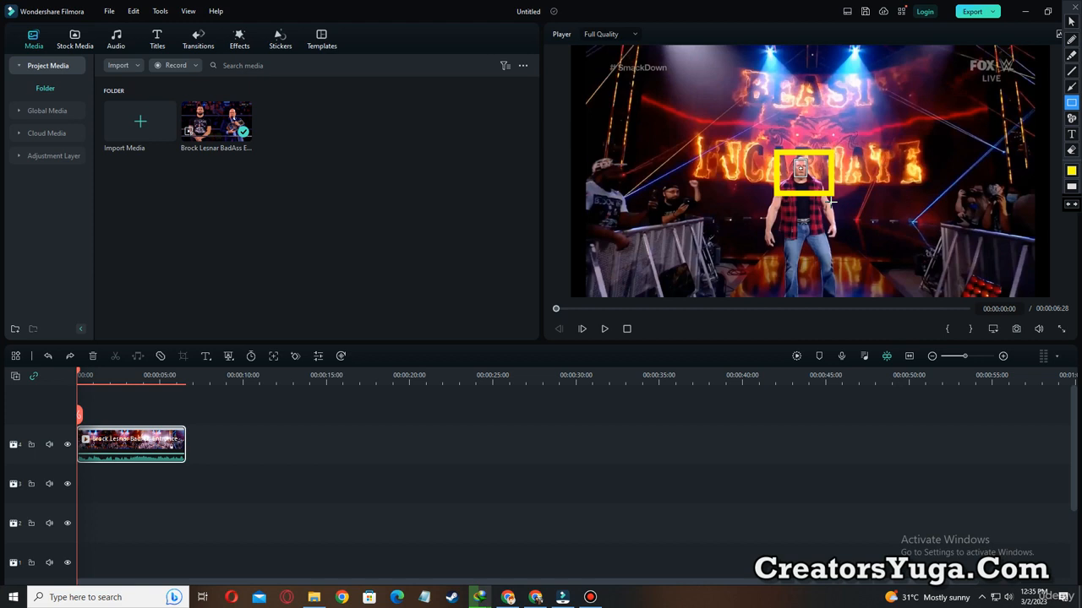
pyautogui.press('Escape')
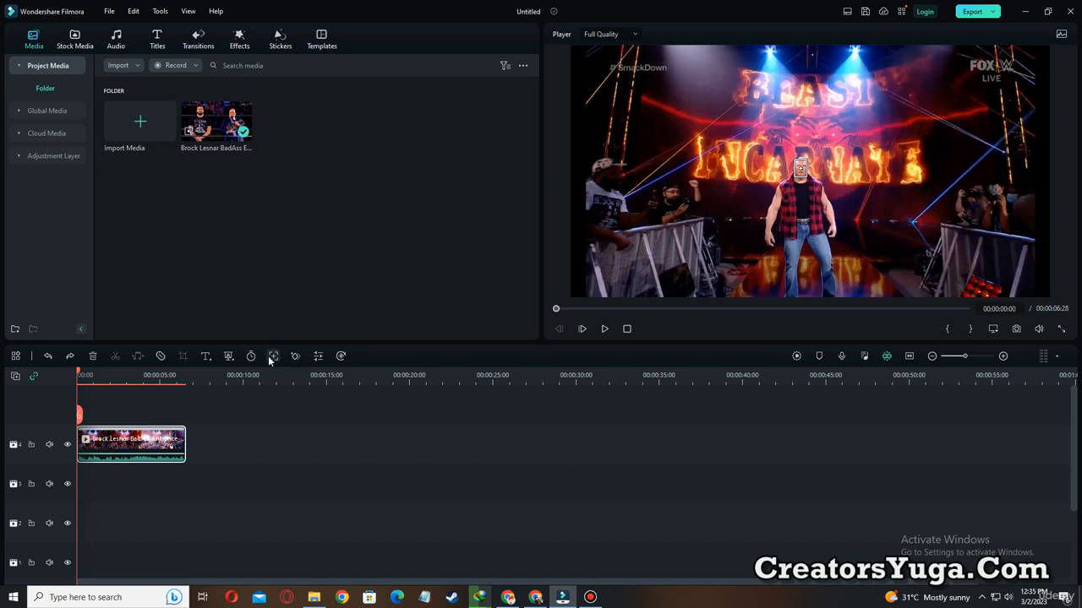
# Outline the Motion Tracking tool with nested yellow boxes, clear them, and temporarily outline it once more.
pyautogui.moveTo(258, 340); pyautogui.dragTo(288, 372)
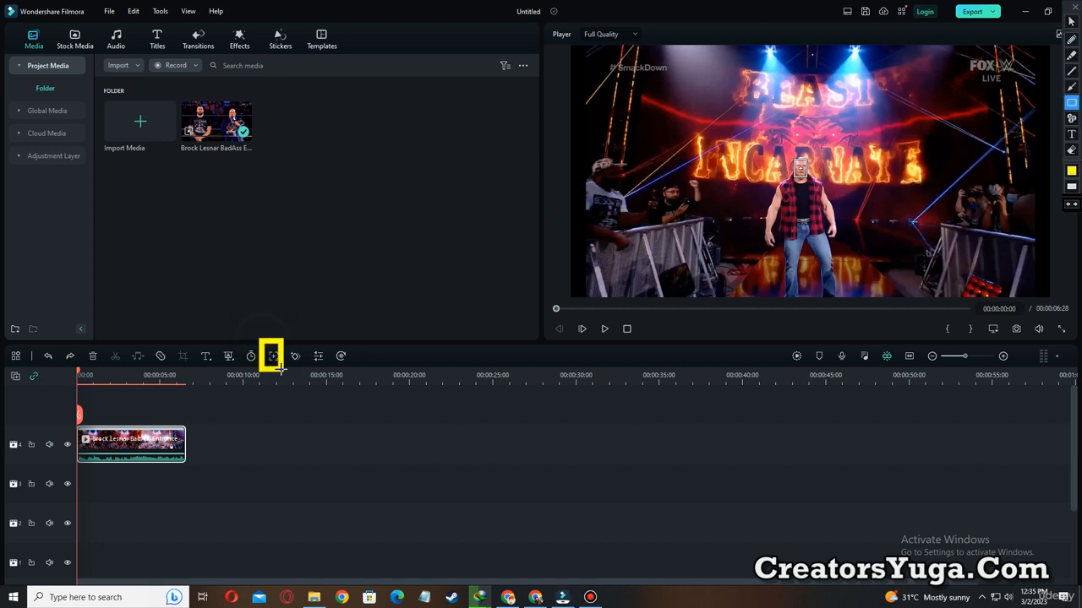
pyautogui.moveTo(252, 327); pyautogui.dragTo(293, 381)
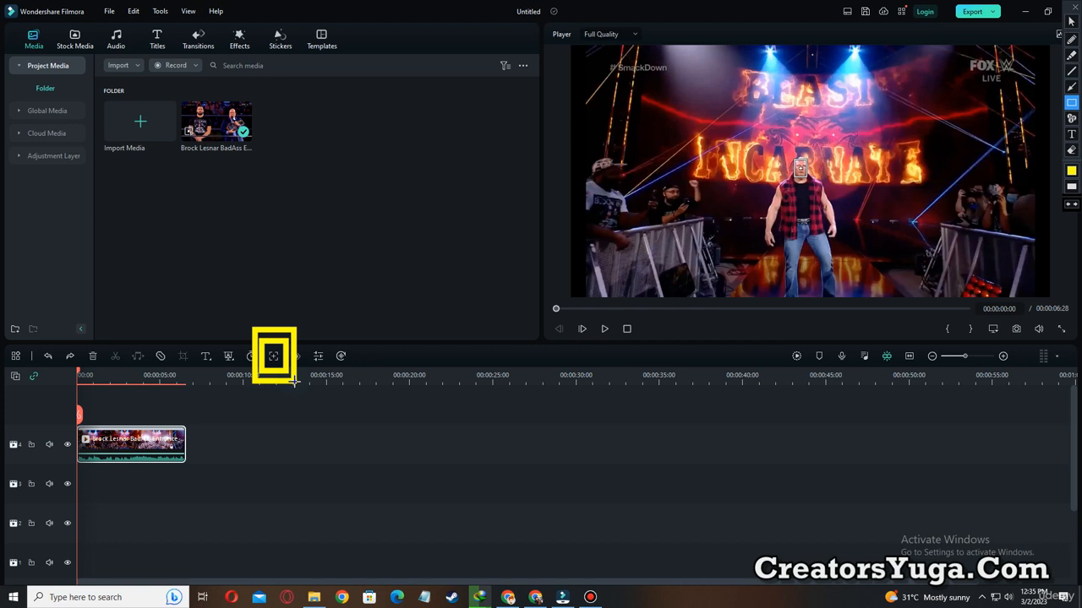
pyautogui.press('Escape')
pyautogui.hotkey('ctrl', 'alt', 'd')
pyautogui.moveTo(259, 341); pyautogui.dragTo(287, 365)
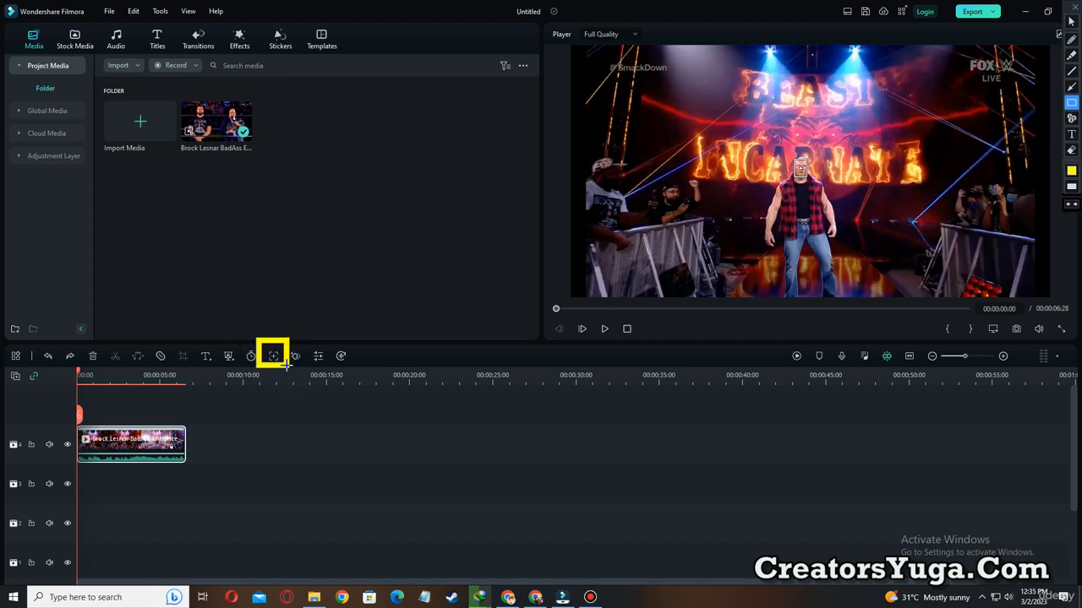
pyautogui.press('Escape')
# Turn on Motion Tracking for the wrestling clip and temporarily outline the tracking box in yellow.
pyautogui.click(273, 356)
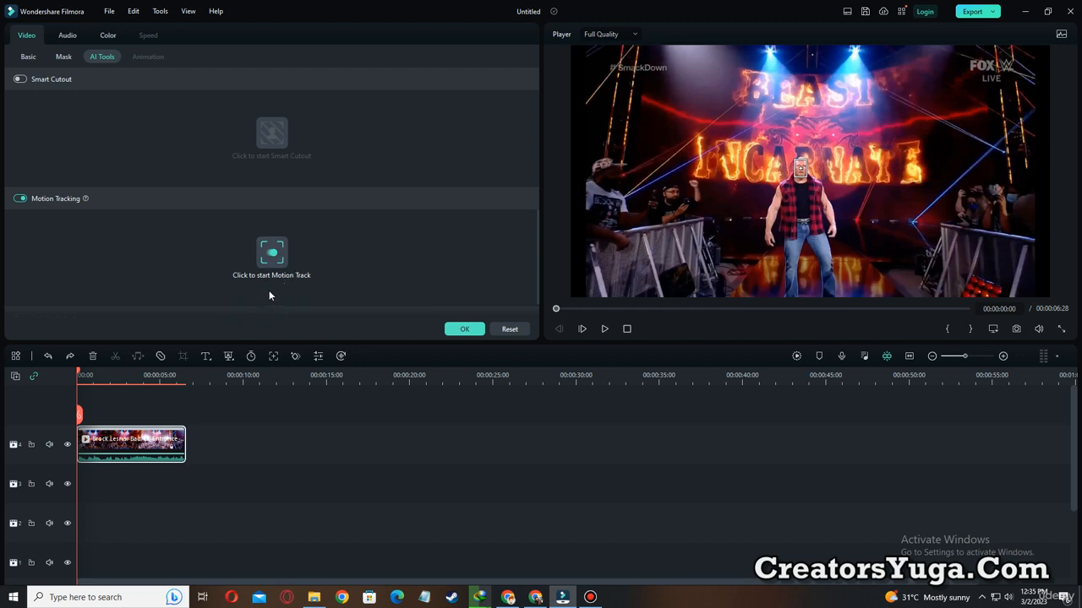
pyautogui.click(801, 169)
pyautogui.hotkey('ctrl', 'alt', 'd')
pyautogui.moveTo(779, 145)
pyautogui.mouseDown()
pyautogui.moveTo(803, 186)
pyautogui.moveTo(821, 189)
pyautogui.mouseUp()
pyautogui.moveTo(772, 136)
pyautogui.mouseDown()
pyautogui.moveTo(803, 199)
pyautogui.moveTo(833, 209)
pyautogui.mouseUp()
pyautogui.press('Escape')
# Move and resize the tracking box to fit closely around the wrestler's head, keeping the playhead at the clip's start.
pyautogui.moveTo(801, 169); pyautogui.dragTo(772, 156)
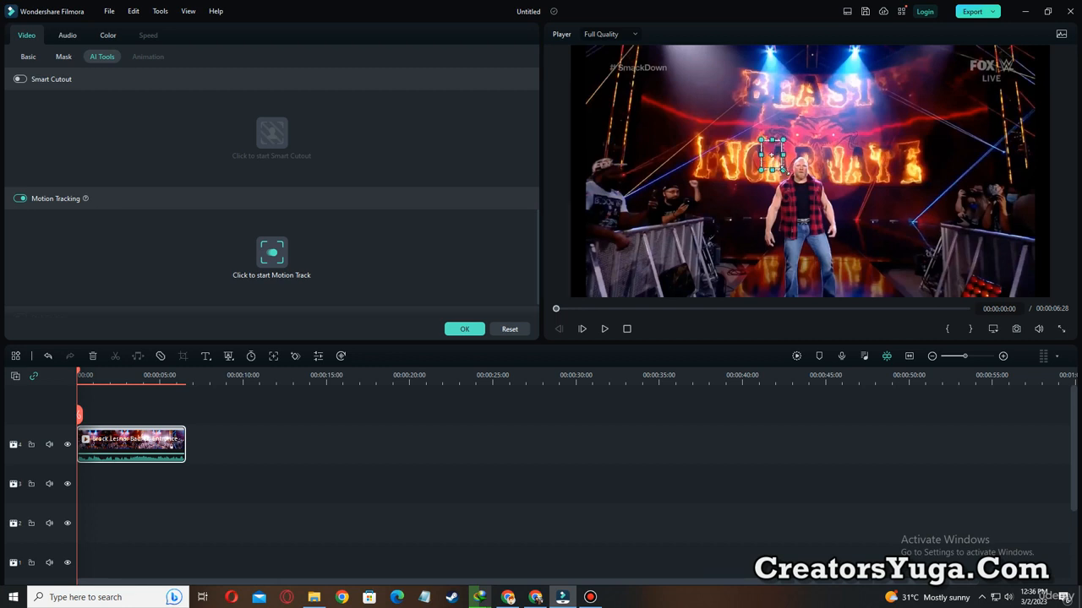
pyautogui.moveTo(776, 157); pyautogui.dragTo(808, 179)
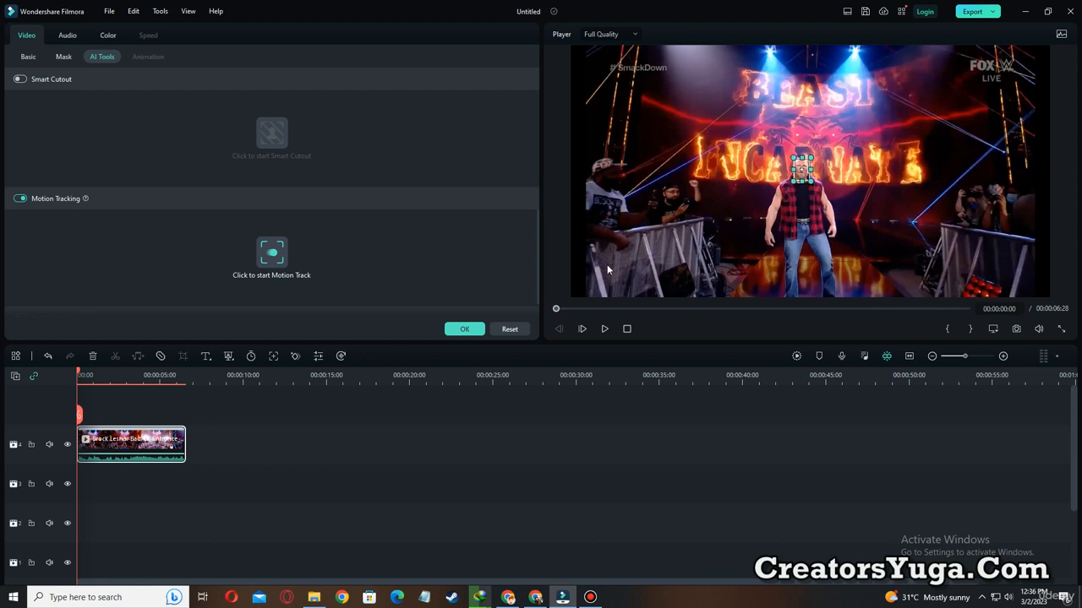
pyautogui.click(555, 308)
# Temporarily outline the fitted tracking box in yellow, followed by the control that starts the motion track.
pyautogui.hotkey('ctrl', 'alt', 'd')
pyautogui.moveTo(783, 145); pyautogui.dragTo(822, 193)
pyautogui.press('Escape')
pyautogui.hotkey('ctrl', 'alt', 'd')
pyautogui.moveTo(236, 214)
pyautogui.mouseDown()
pyautogui.moveTo(279, 272)
pyautogui.moveTo(319, 287)
pyautogui.mouseUp()
pyautogui.press('Escape')
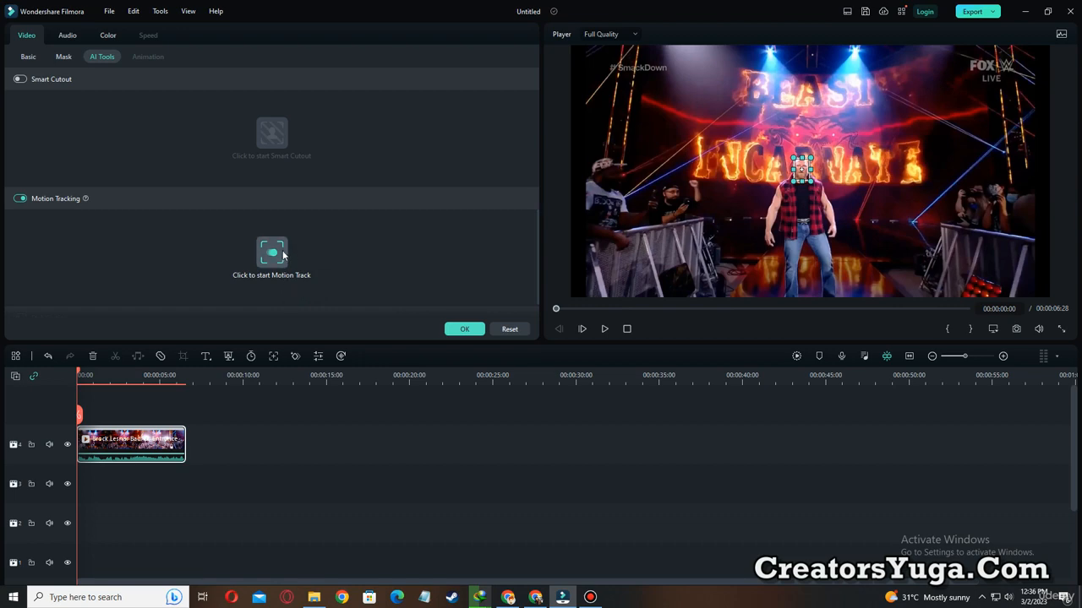
# Start the motion track analysis and outline the tracked head in yellow while it runs.
pyautogui.click(277, 255)
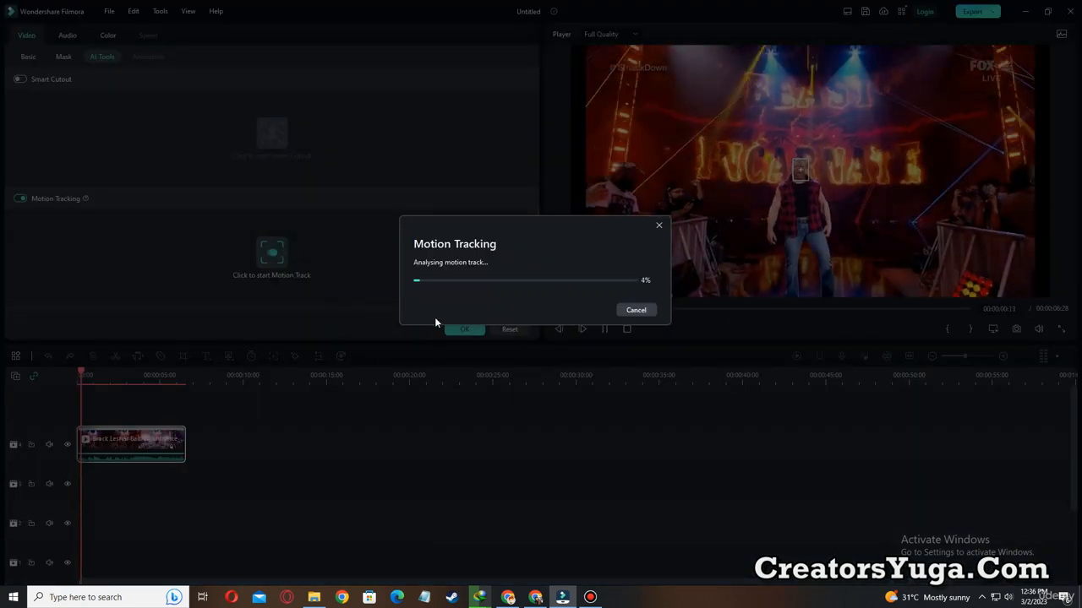
pyautogui.hotkey('ctrl', 'alt', 'd')
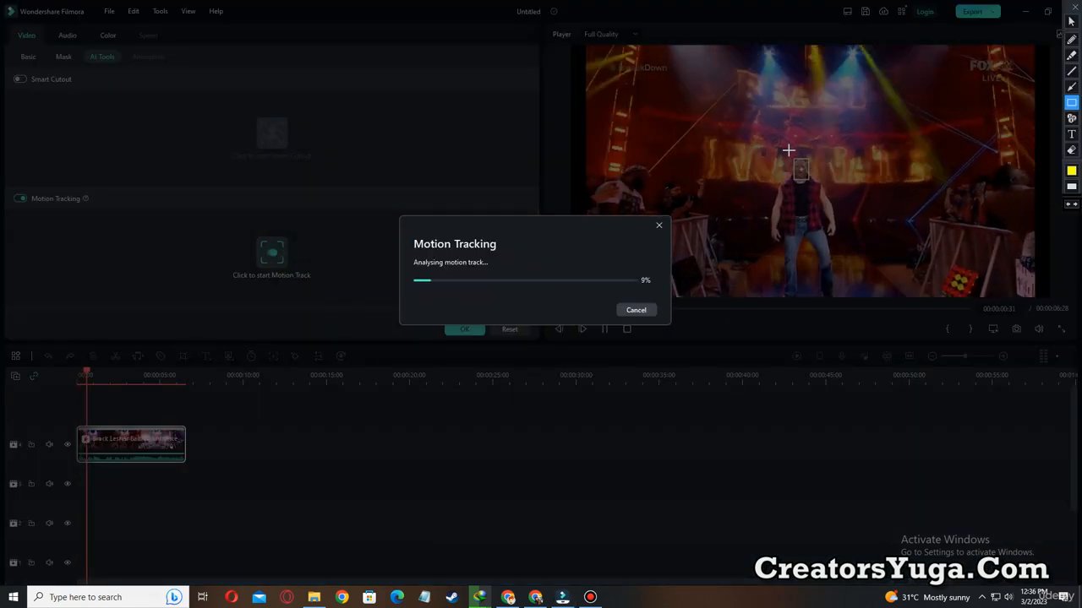
pyautogui.moveTo(781, 148)
pyautogui.mouseDown()
pyautogui.moveTo(809, 198)
pyautogui.moveTo(823, 201)
pyautogui.mouseUp()
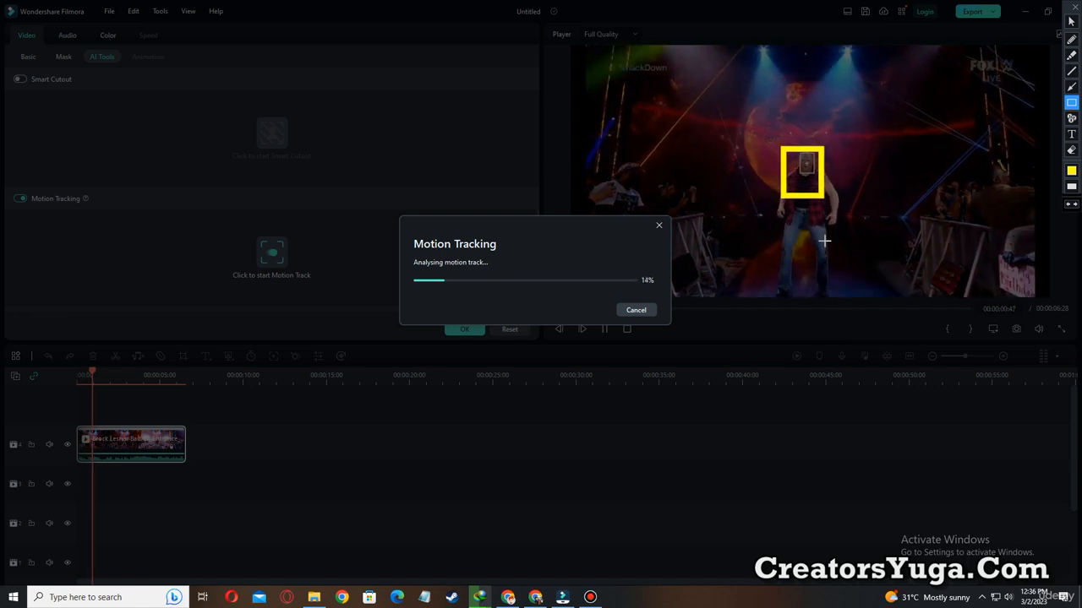
# Temporarily outline the Link Element setting of Motion Tracking in yellow.
pyautogui.hotkey('ctrl', 'alt', 'd')
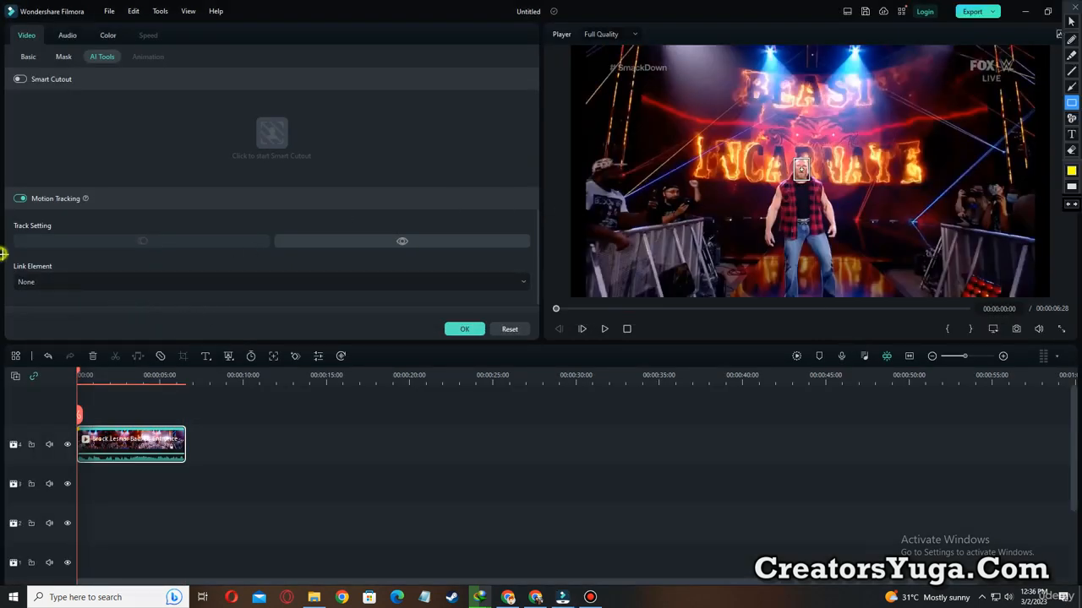
pyautogui.moveTo(1, 252); pyautogui.dragTo(76, 275)
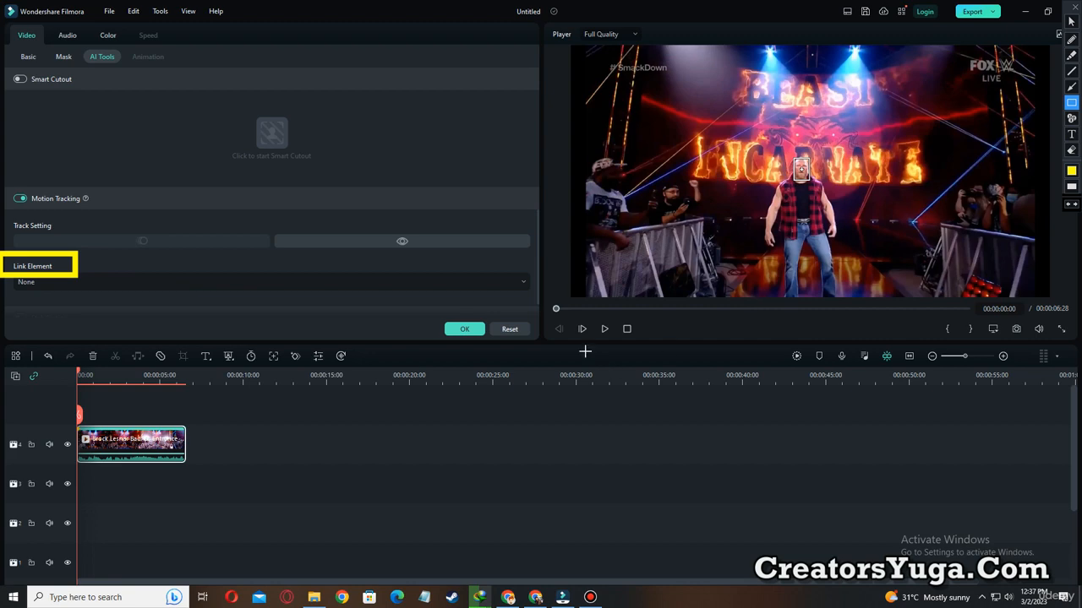
pyautogui.press('Escape')
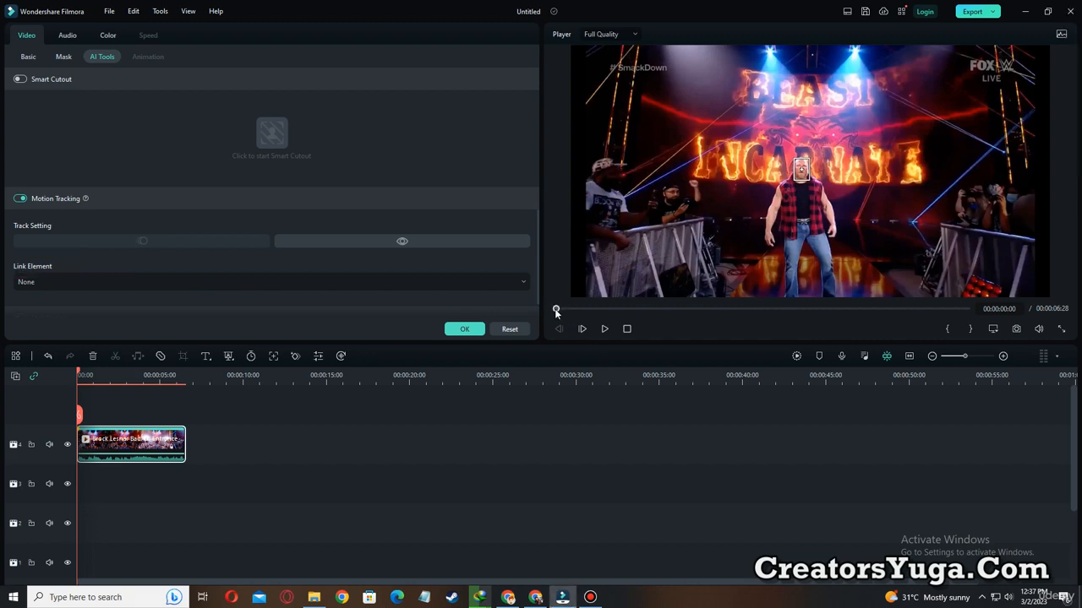
# Play the tracked clip and temporarily outline the wrestler's tracked head in yellow.
pyautogui.click(604, 328)
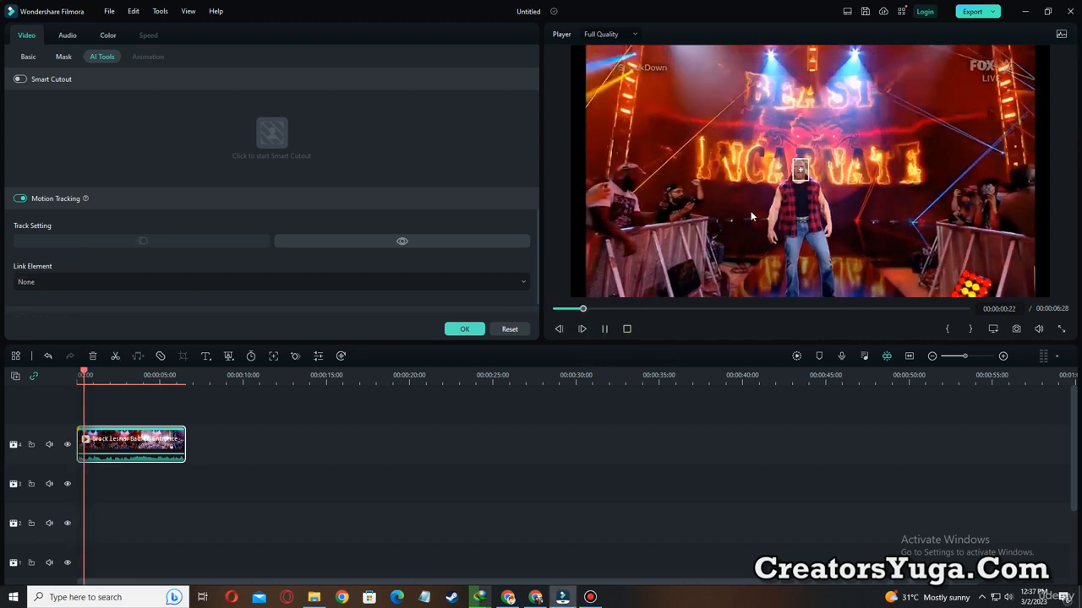
pyautogui.moveTo(787, 141); pyautogui.dragTo(828, 193)
pyautogui.press('Escape')
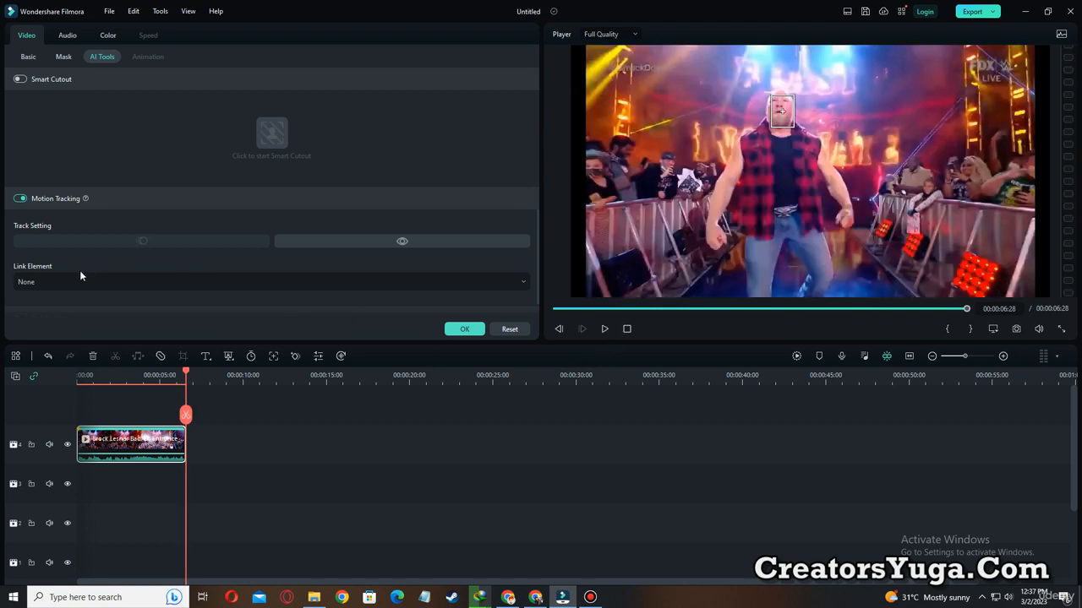
# Temporarily outline the Link Element setting and its None option in yellow.
pyautogui.hotkey('ctrl', 'alt', 'd')
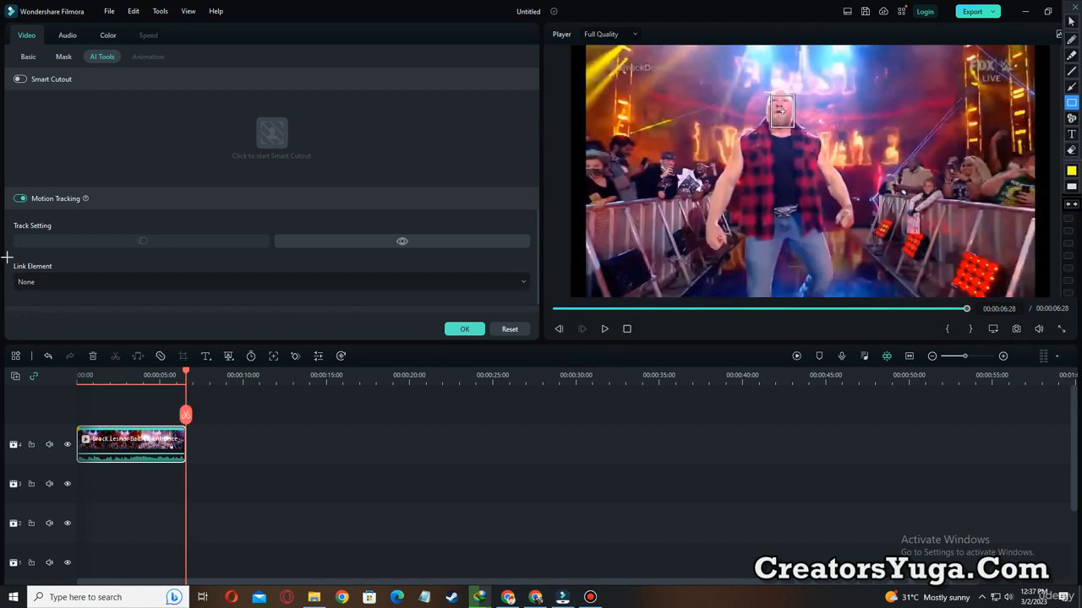
pyautogui.press('Escape')
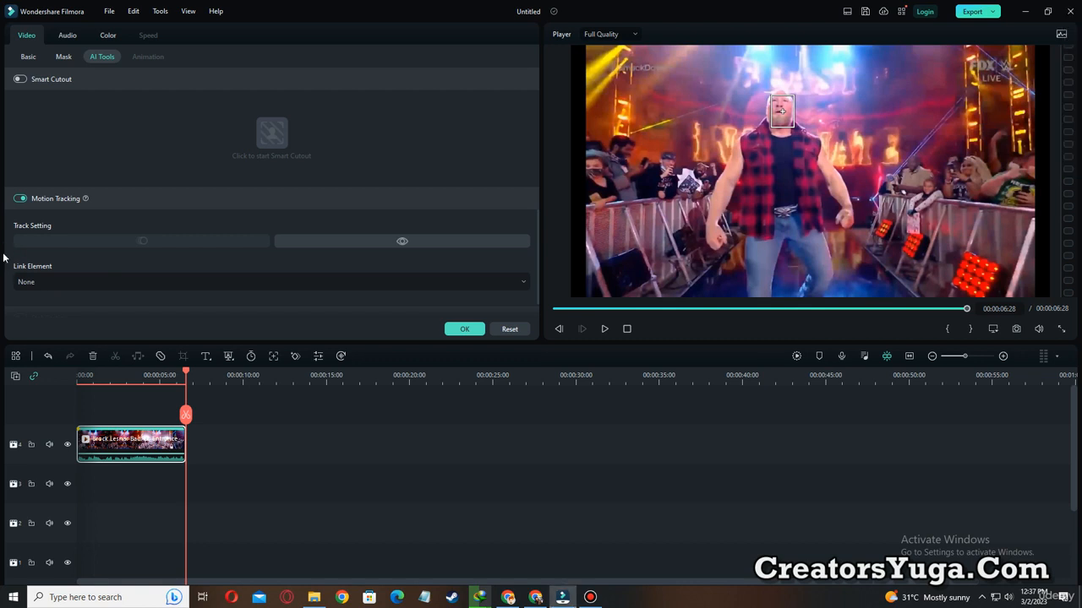
pyautogui.moveTo(4, 253); pyautogui.dragTo(88, 289)
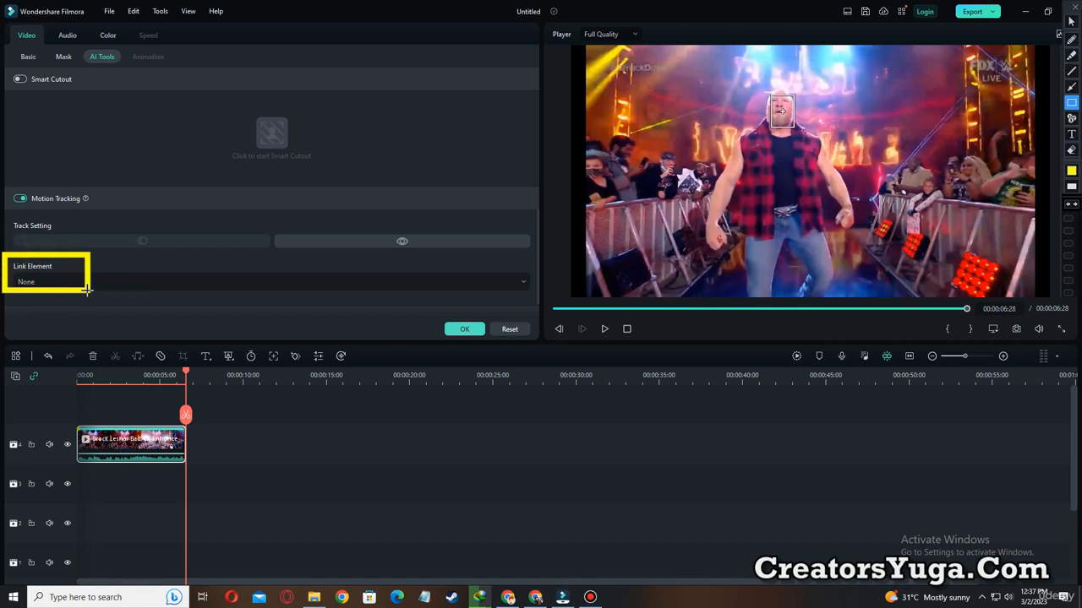
pyautogui.press('Escape')
# Try linking a mosaic to the tracked head, and undo it after previewing the clip.
pyautogui.click(94, 284)
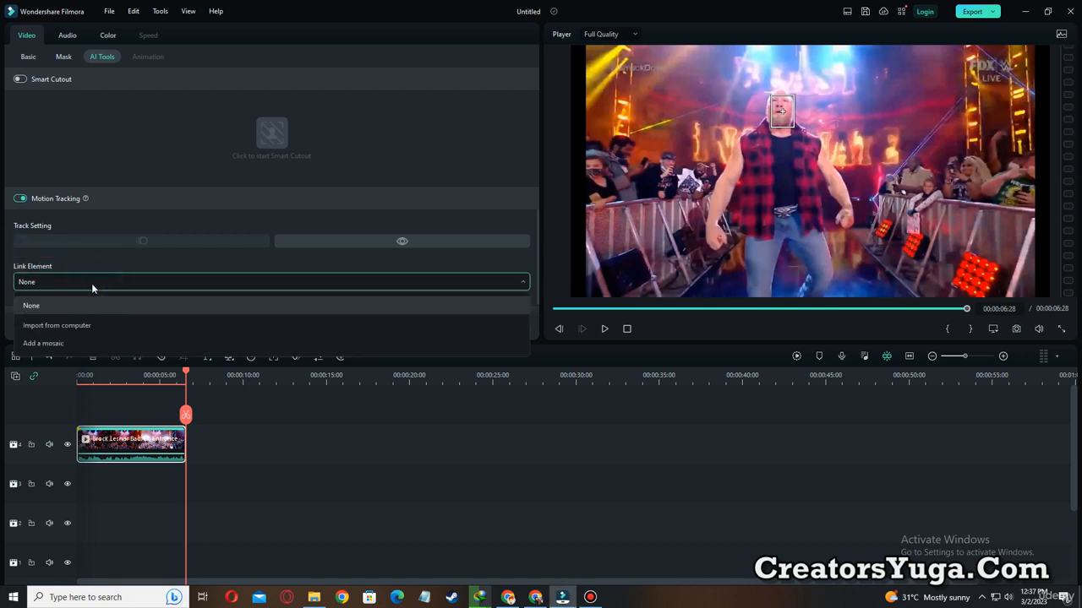
pyautogui.click(51, 344)
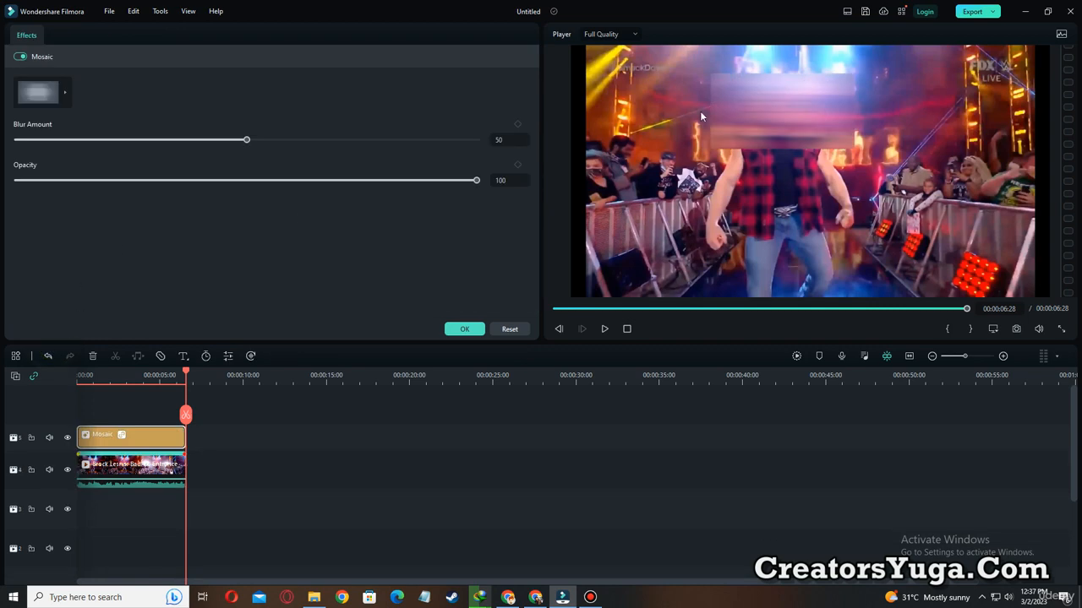
pyautogui.click(577, 308)
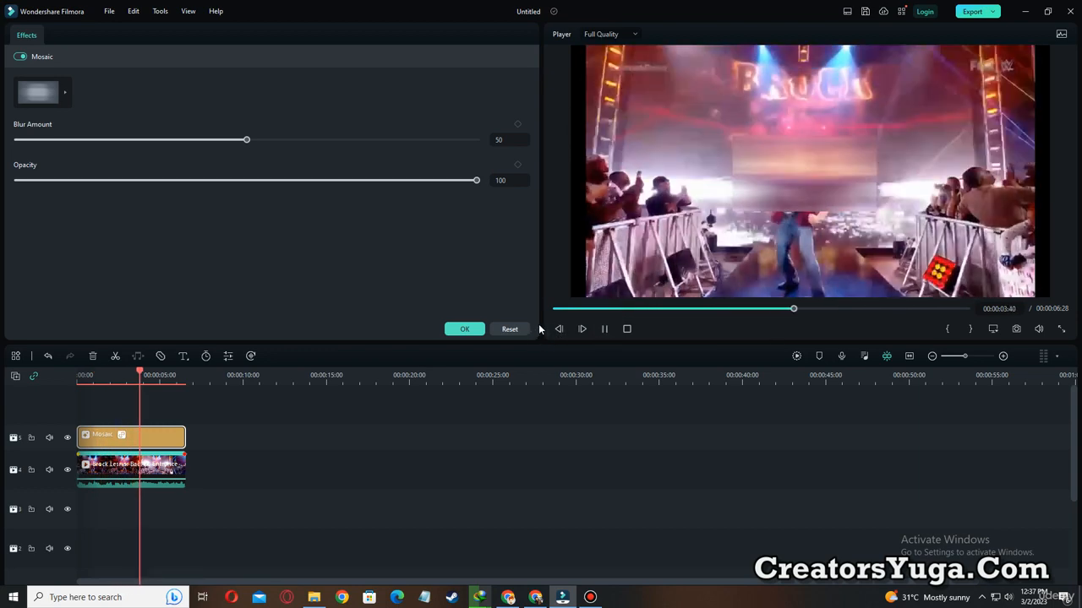
pyautogui.hotkey('ctrl', 'z')
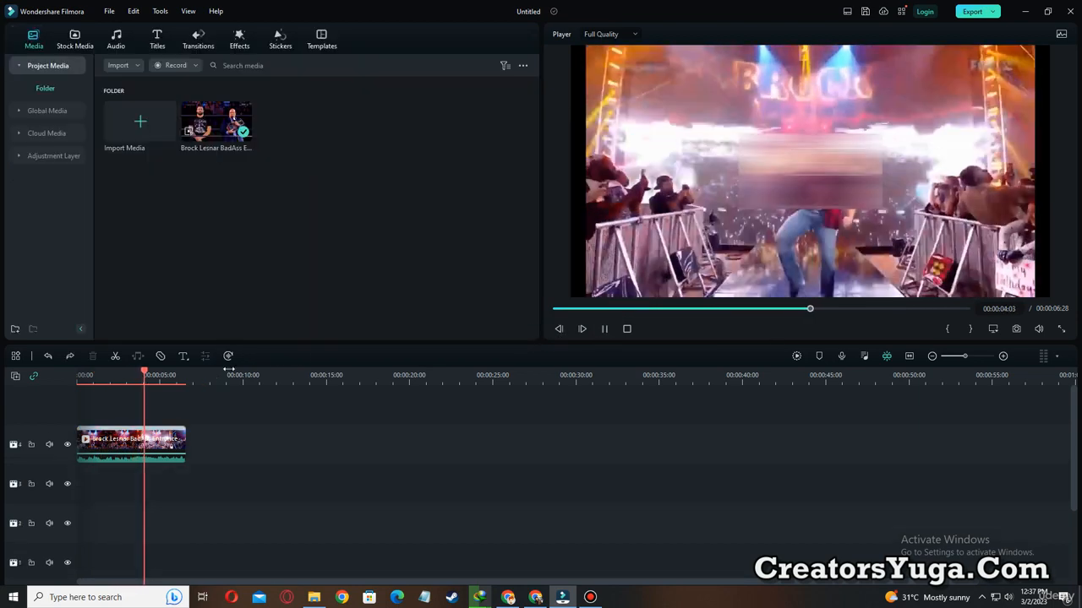
pyautogui.doubleClick(129, 448)
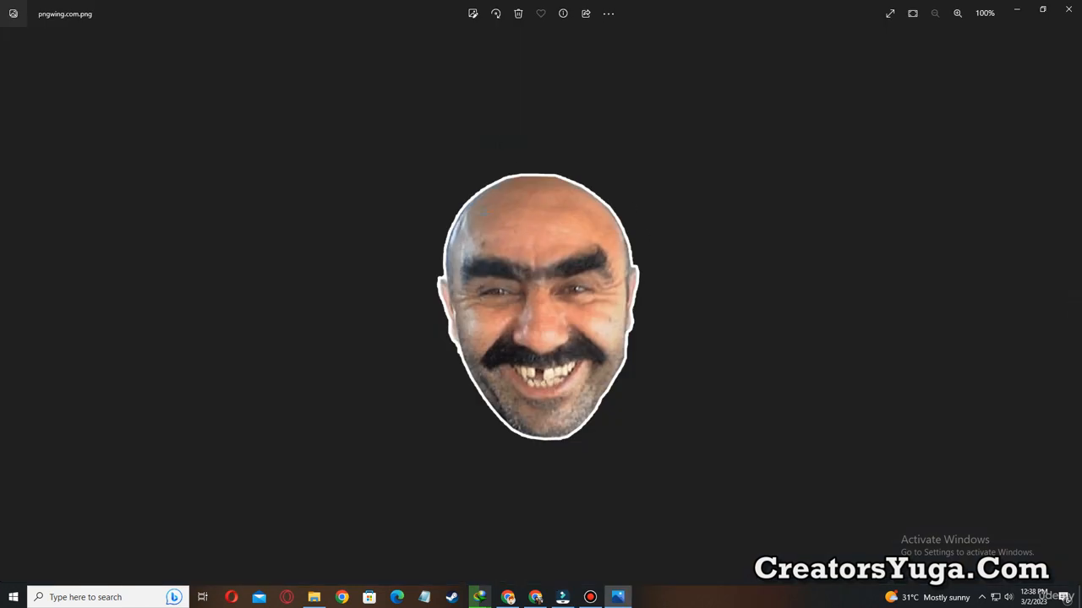
# Temporarily outline the face in pngwing.com.png in yellow and switch back to Filmora.
pyautogui.moveTo(400, 140)
pyautogui.mouseDown()
pyautogui.moveTo(707, 478)
pyautogui.moveTo(665, 438)
pyautogui.moveTo(690, 468)
pyautogui.mouseUp()
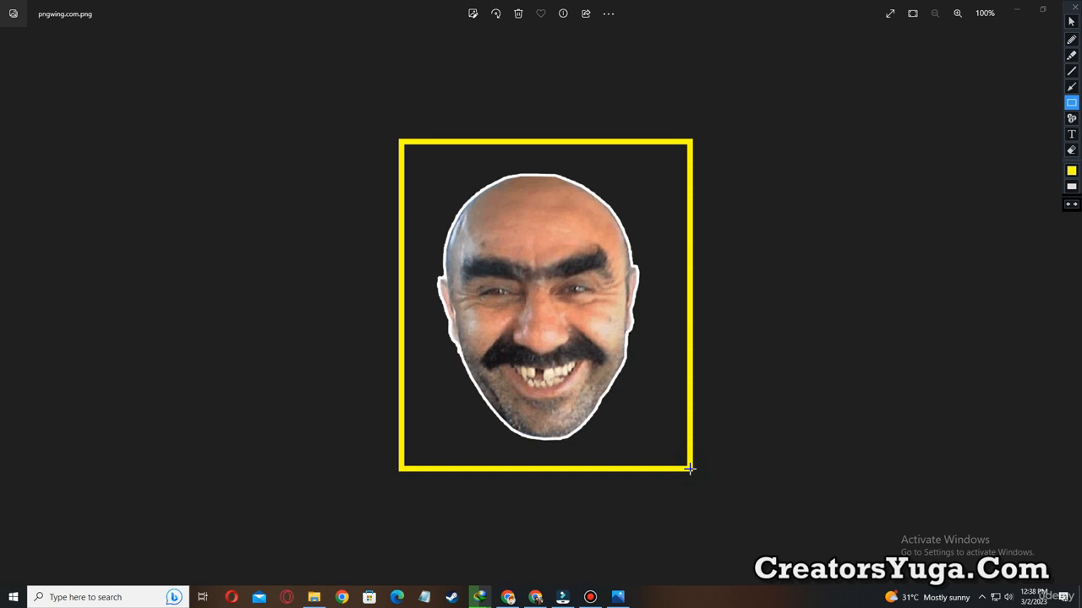
pyautogui.press('Escape')
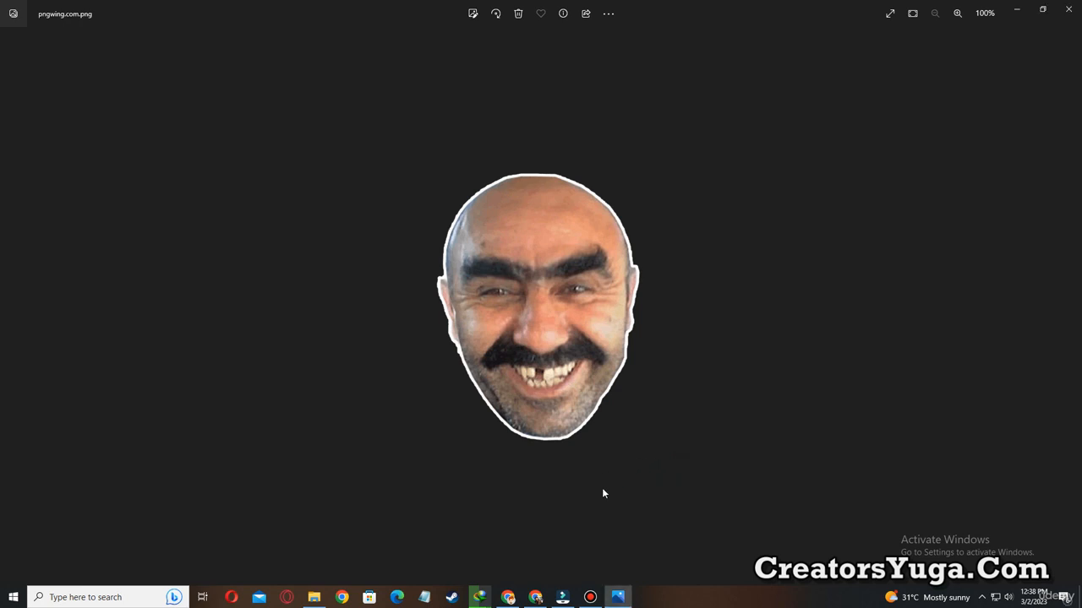
pyautogui.click(569, 597)
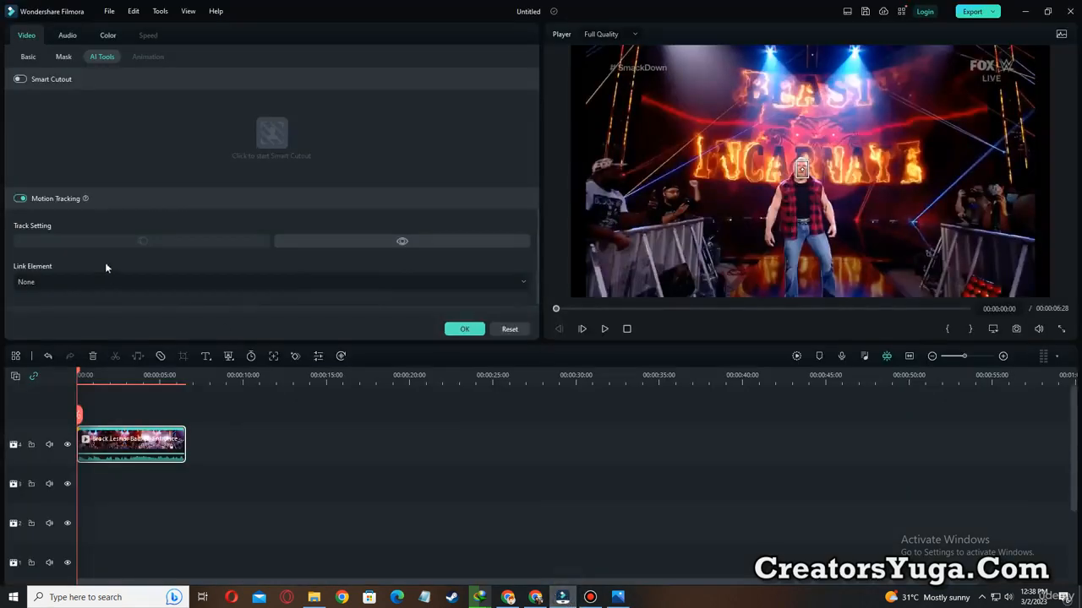
# Temporarily outline the clip's Link Element setting in yellow.
pyautogui.hotkey('ctrl', 'alt', 'd')
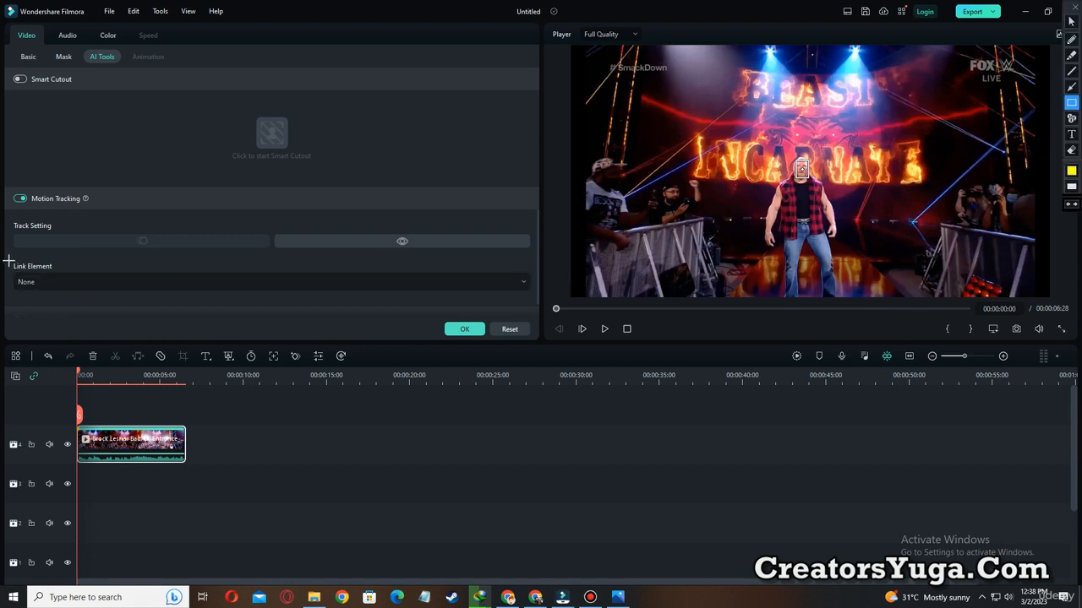
pyautogui.moveTo(15, 269); pyautogui.dragTo(244, 308)
pyautogui.press('Escape')
# Import the pngwing.com face image from the Downloads folder as the motion track's linked element.
pyautogui.click(174, 282)
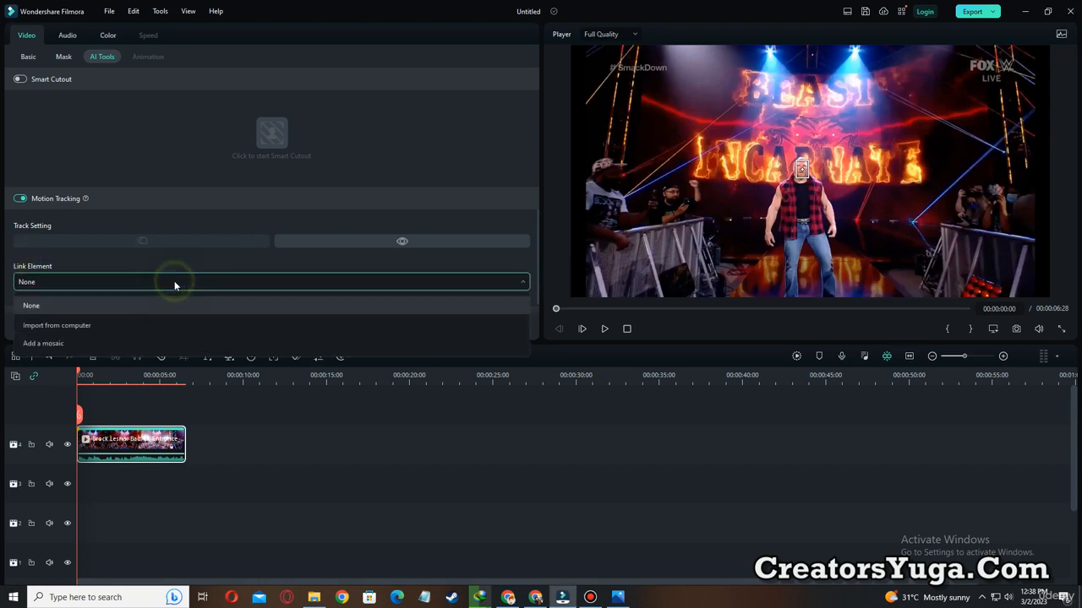
pyautogui.click(62, 326)
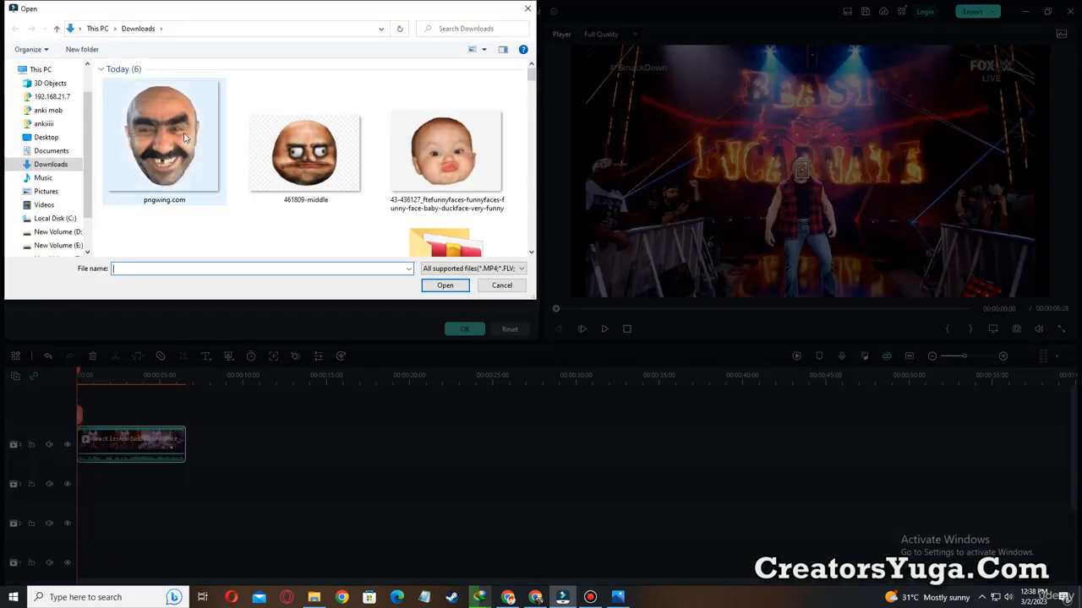
pyautogui.doubleClick(184, 136)
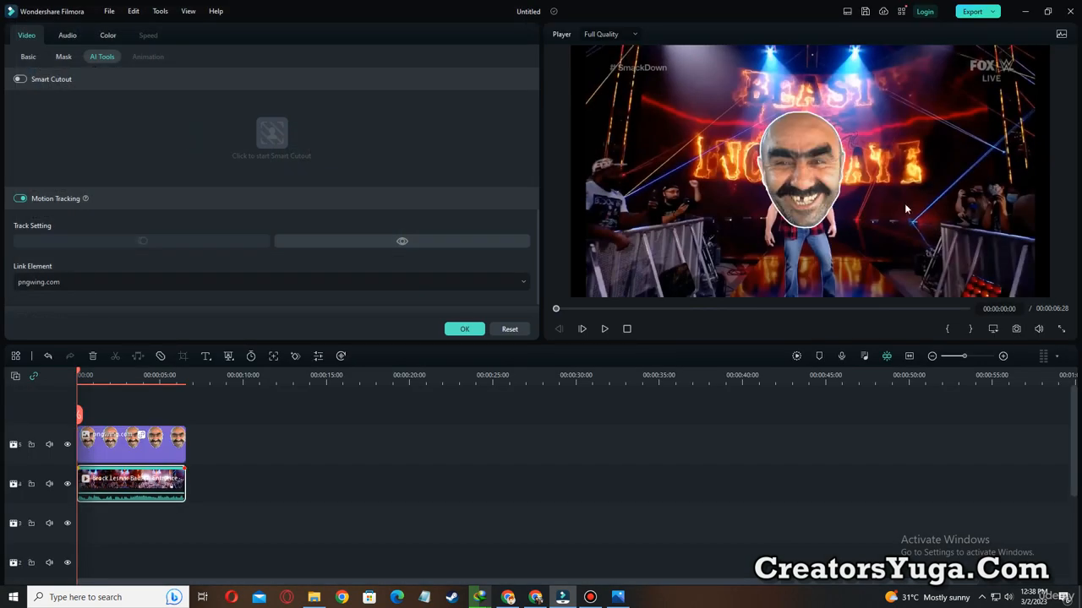
# Pause the playback partway and shrink the linked face image to about the size of the wrestler's head.
pyautogui.click(604, 330)
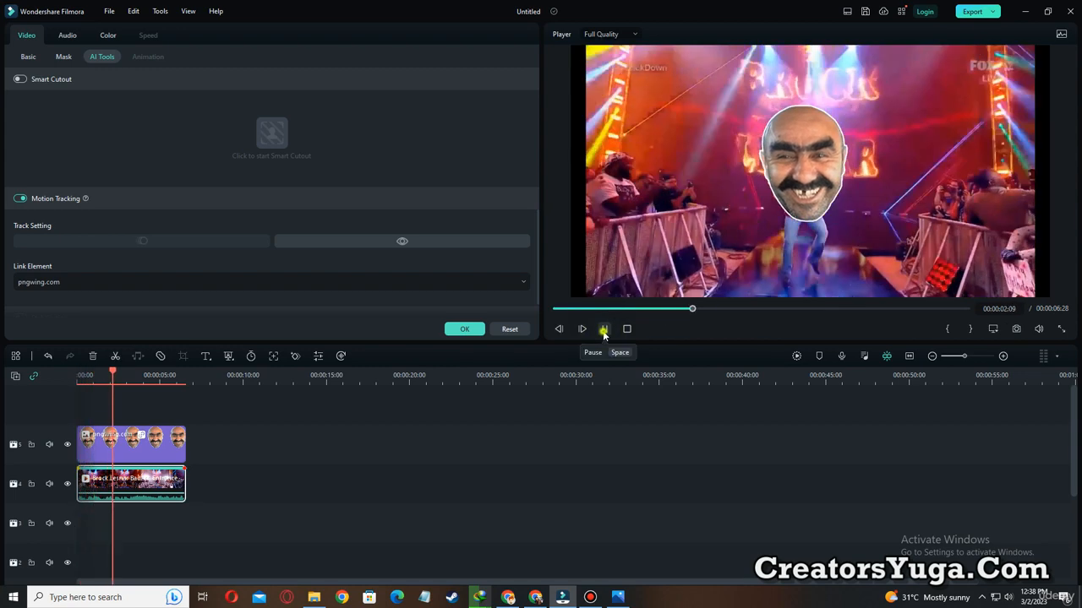
pyautogui.click(603, 329)
pyautogui.click(808, 157)
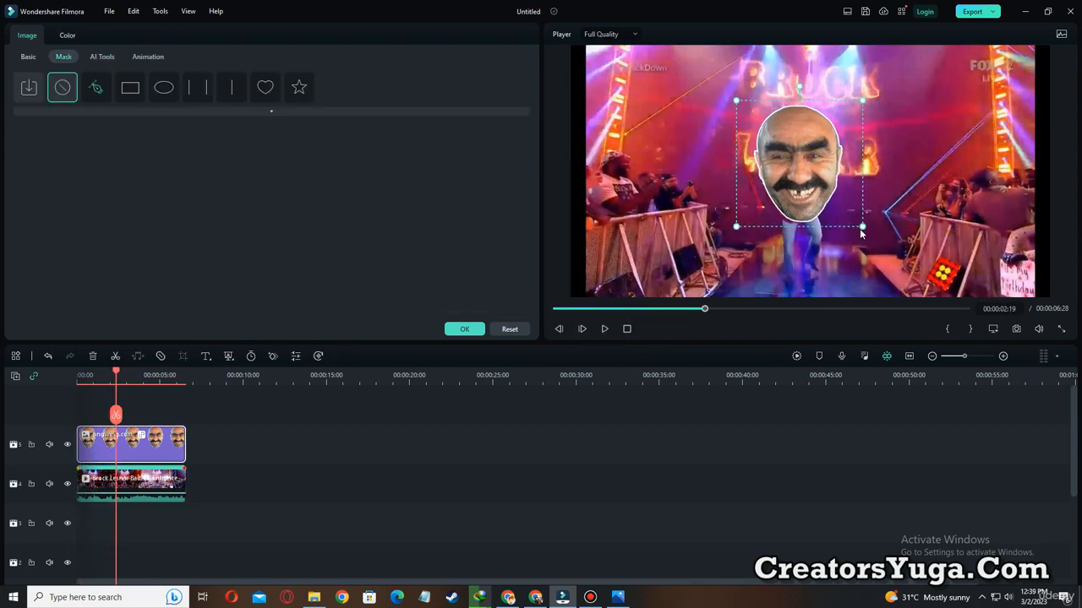
pyautogui.moveTo(861, 226); pyautogui.dragTo(803, 169)
# Play the clip from the start to check how the resized face follows the wrestler's head.
pyautogui.click(558, 309)
pyautogui.click(604, 329)
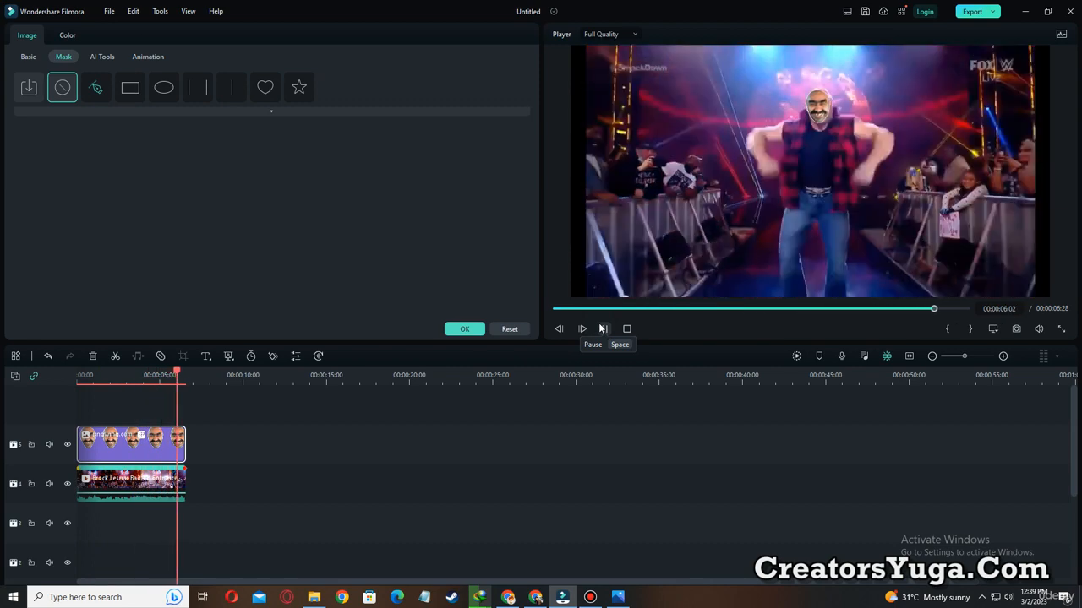
pyautogui.click(601, 328)
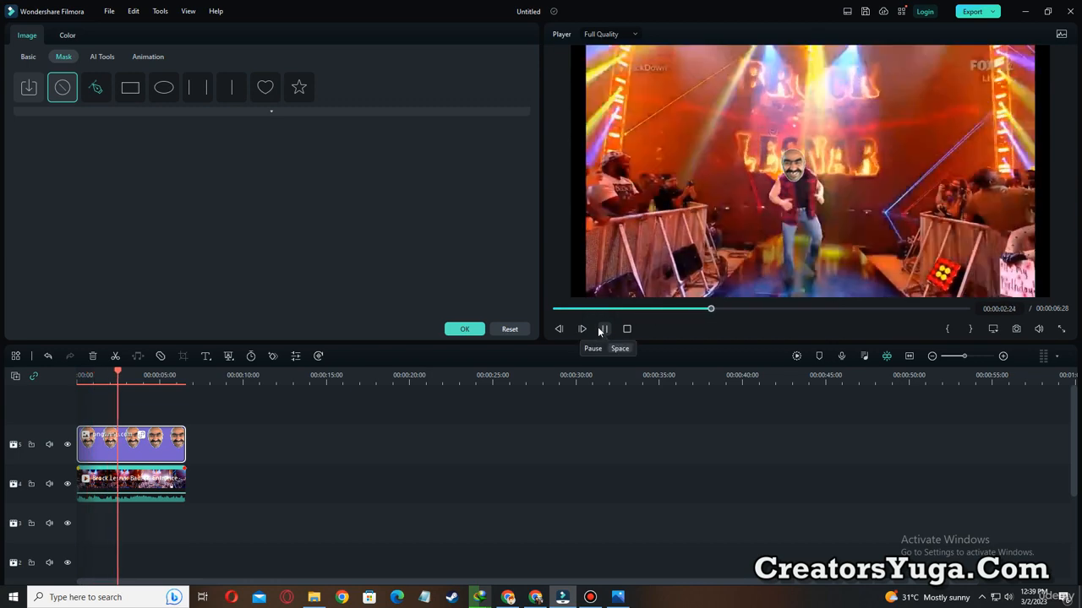
pyautogui.click(601, 329)
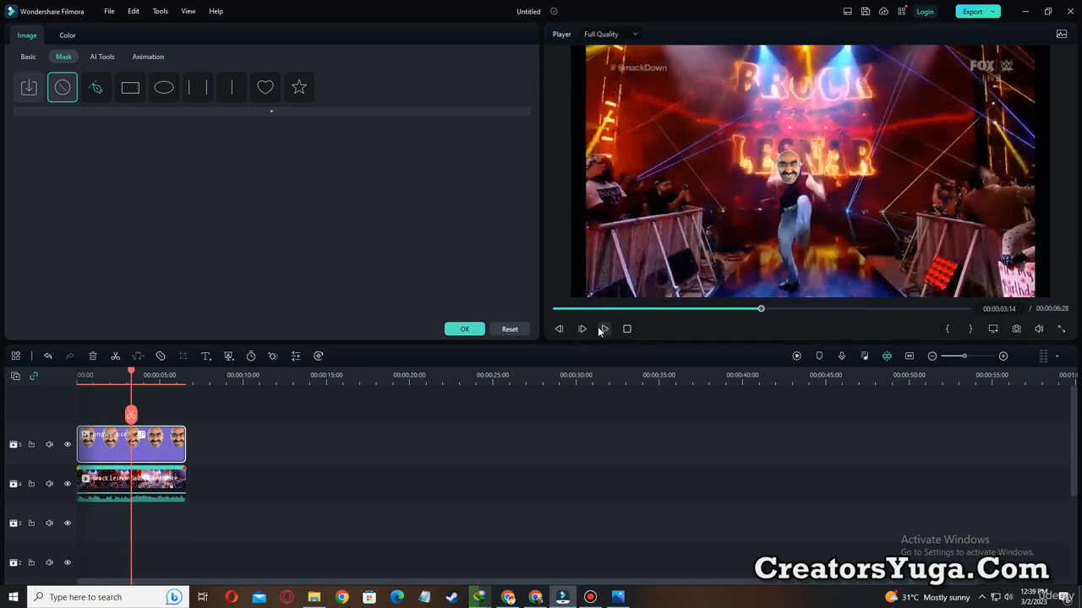
# Render the timeline preview for smooth playback and play the clip from the beginning.
pyautogui.click(798, 356)
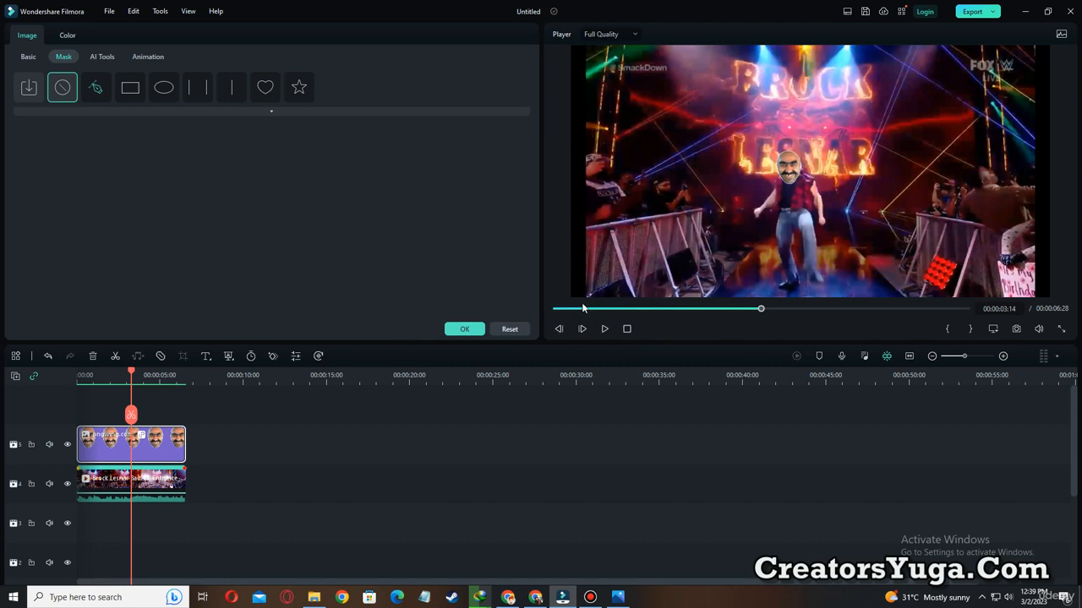
pyautogui.click(556, 309)
pyautogui.click(605, 329)
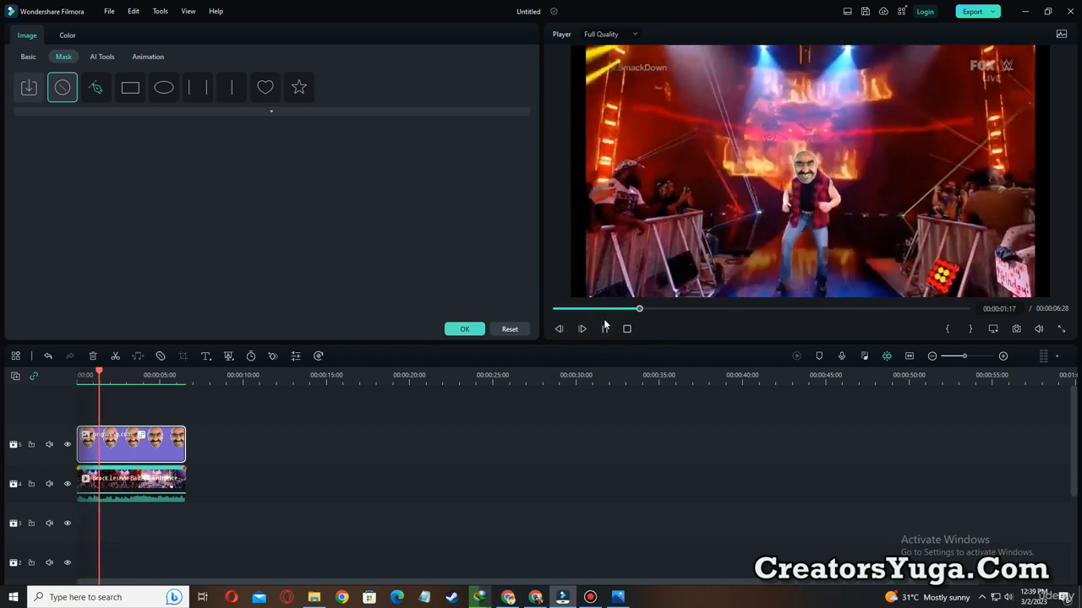
# Watch the rendered clip full screen, and temporarily outline the face overlay and its surroundings in yellow near 00:00:02:38.
pyautogui.click(1062, 329)
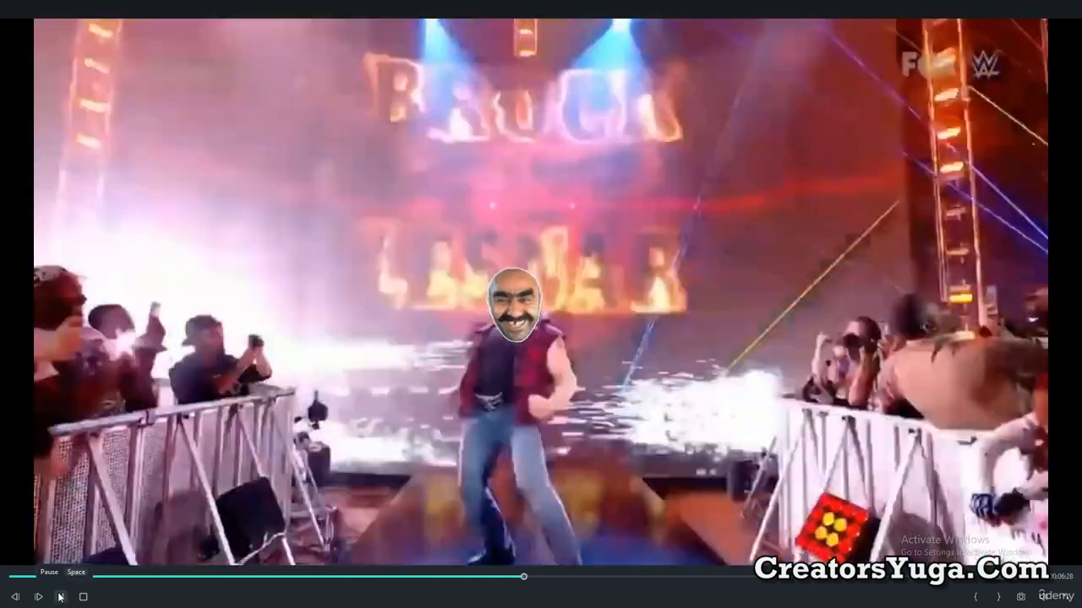
pyautogui.click(59, 598)
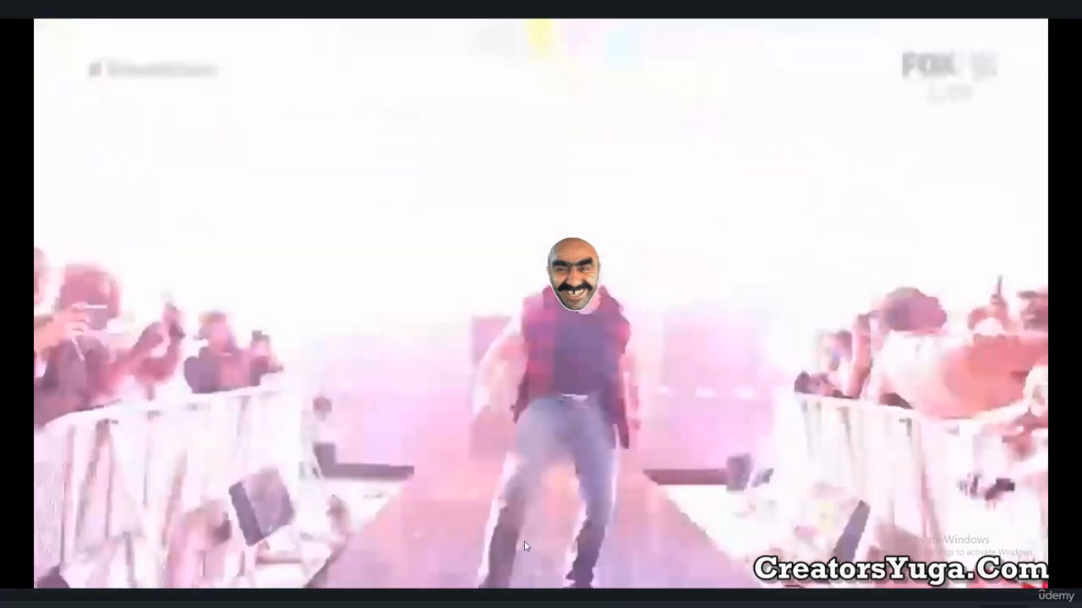
pyautogui.click(416, 589)
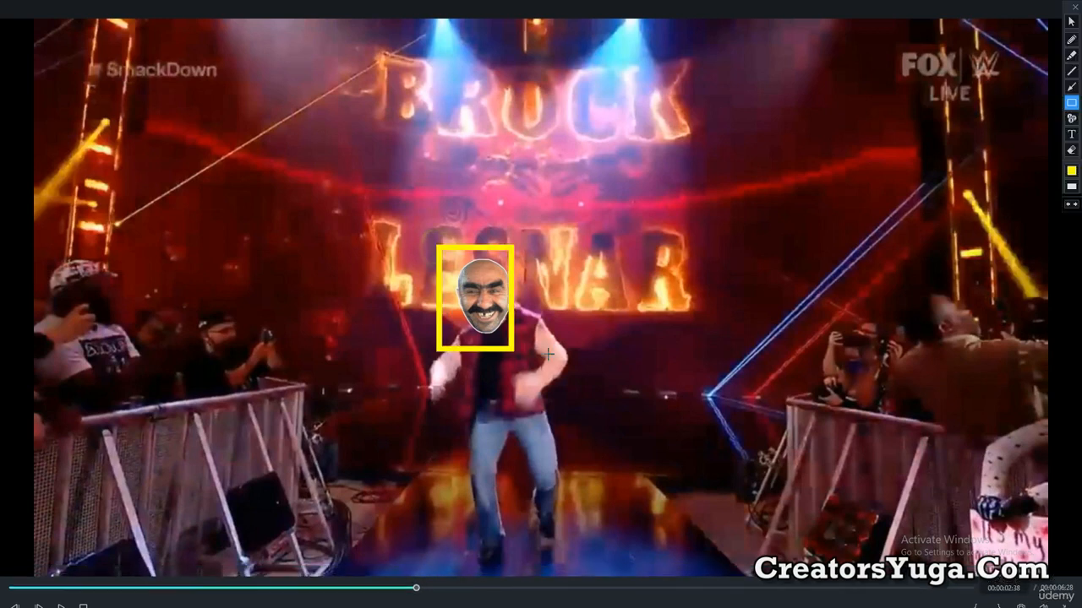
pyautogui.moveTo(540, 355); pyautogui.dragTo(559, 354)
pyautogui.moveTo(411, 232); pyautogui.dragTo(611, 367)
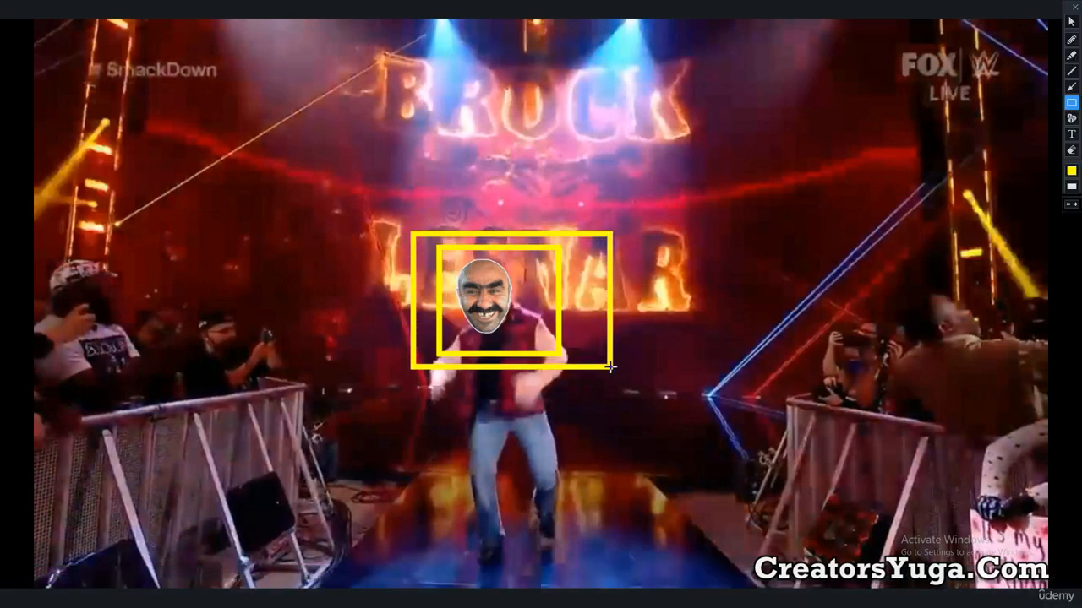
pyautogui.press('Escape')
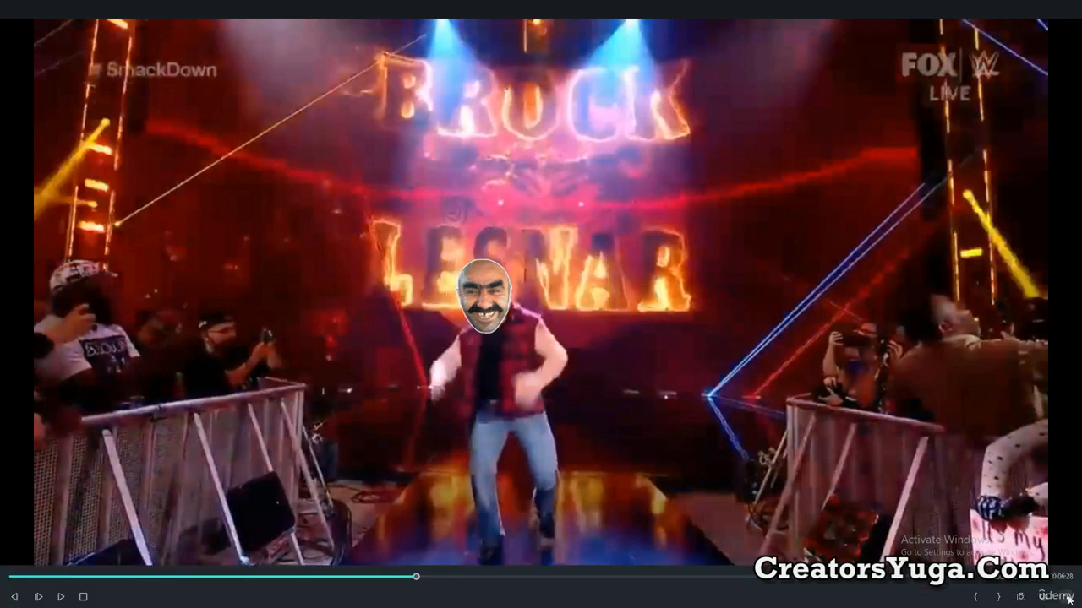
# Leave the full-screen preview and confirm the face image's settings.
pyautogui.click(1069, 598)
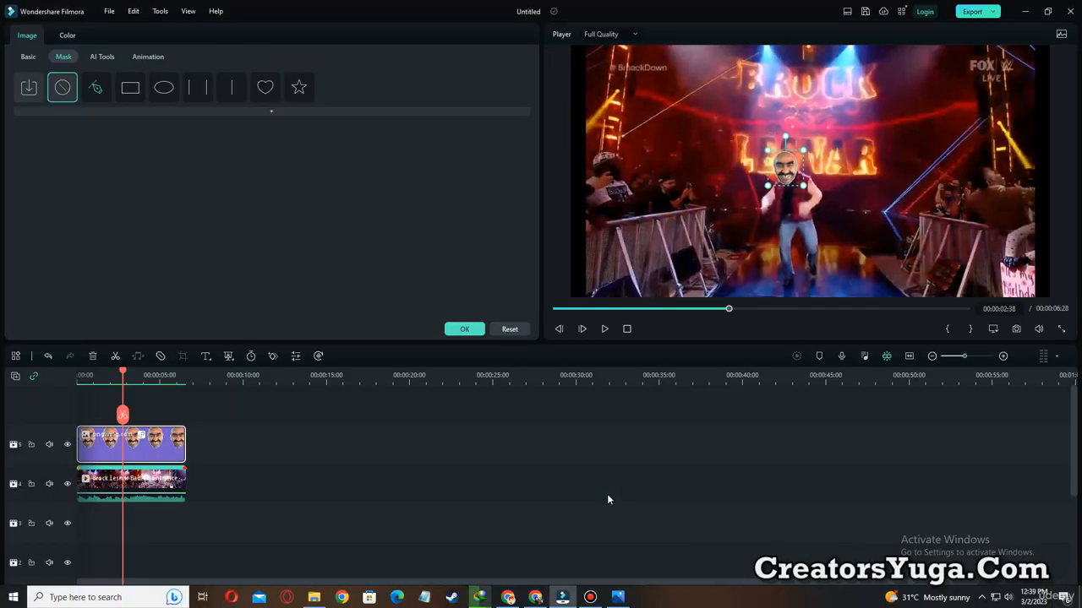
pyautogui.click(461, 329)
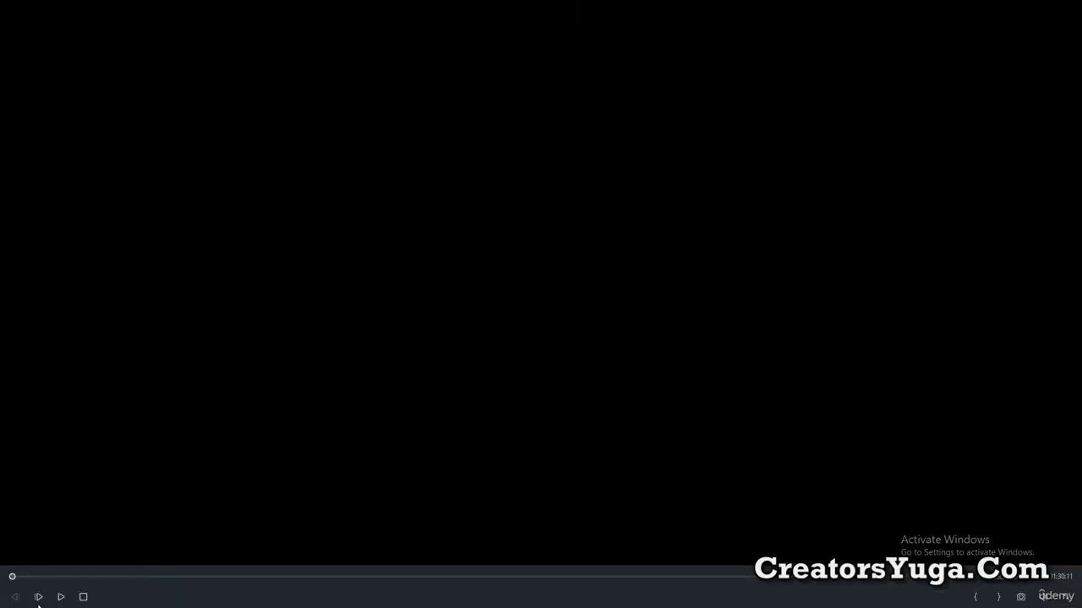
# Play the travel slideshow project full screen, pause it at about 28 seconds, and examine the audio tracks across the timeline.
pyautogui.click(59, 597)
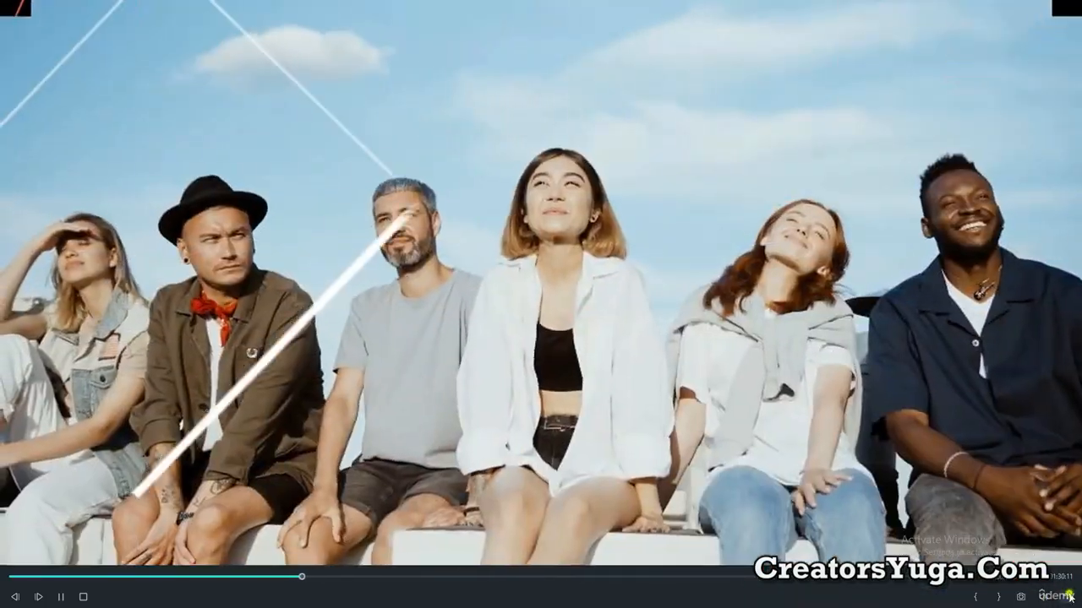
pyautogui.press('Escape')
pyautogui.click(604, 329)
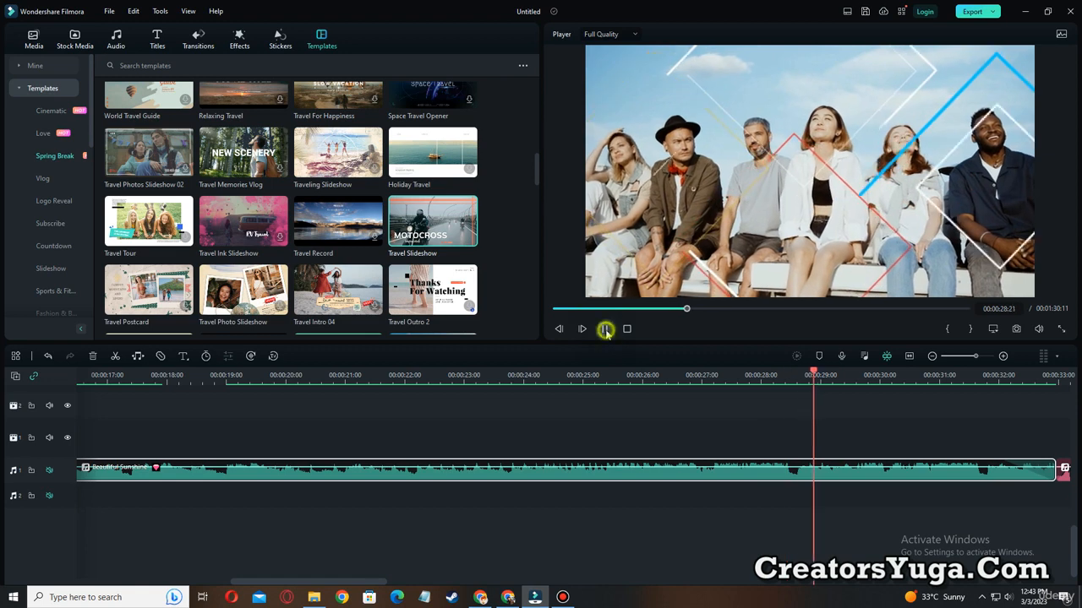
pyautogui.moveTo(973, 359); pyautogui.dragTo(964, 357)
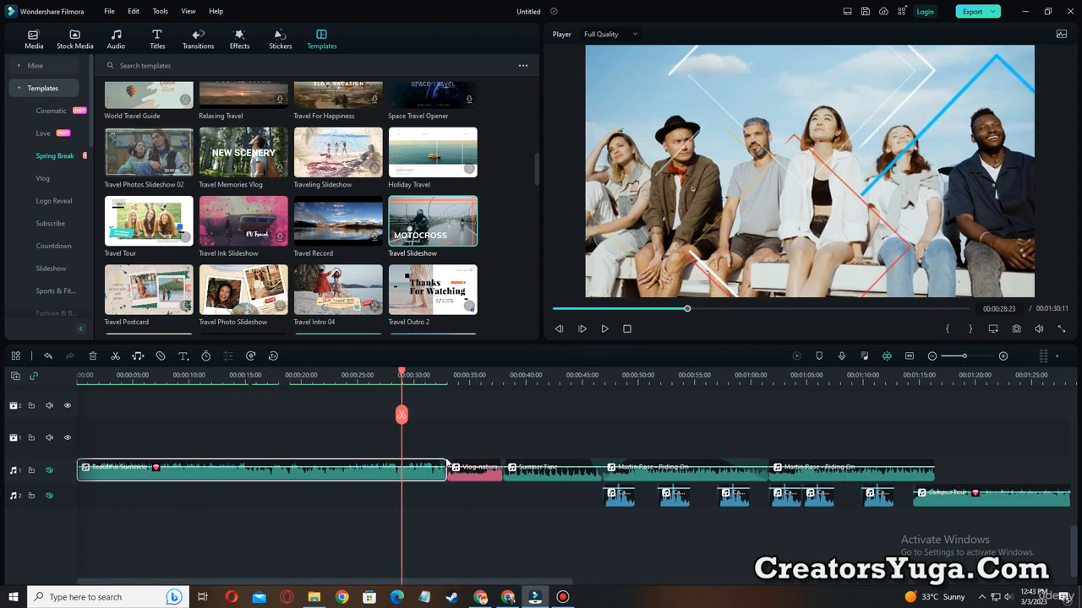
pyautogui.scroll(2, 444, 462)
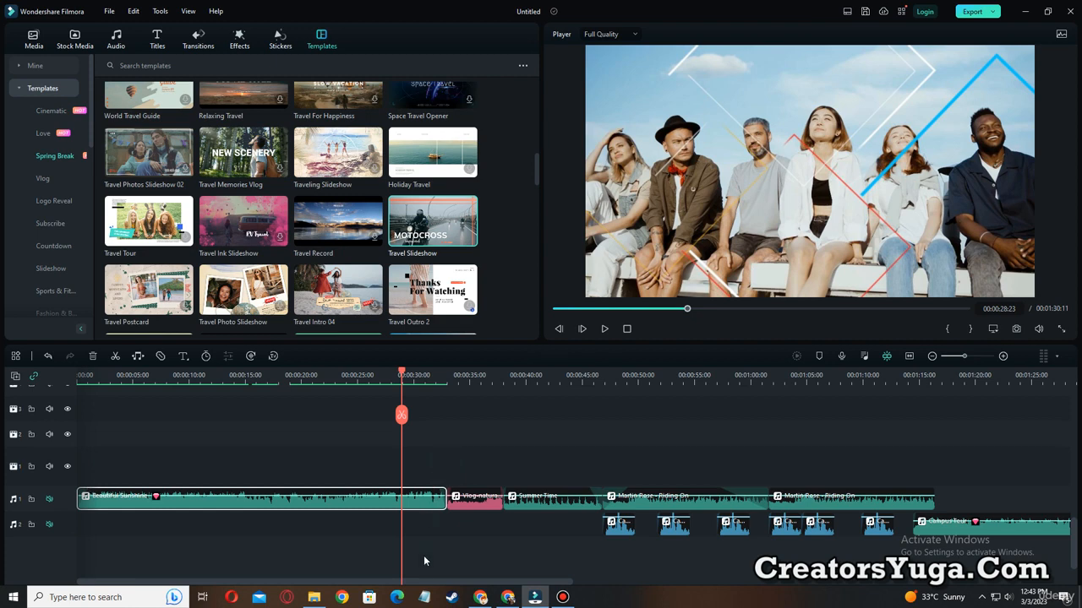
# Examine the travel slideshow's audio and upper video tracks, clear the clip selection, and enlarge the timeline around the 28-second mark.
pyautogui.moveTo(434, 583); pyautogui.dragTo(353, 583)
pyautogui.scroll(-2, 457, 476)
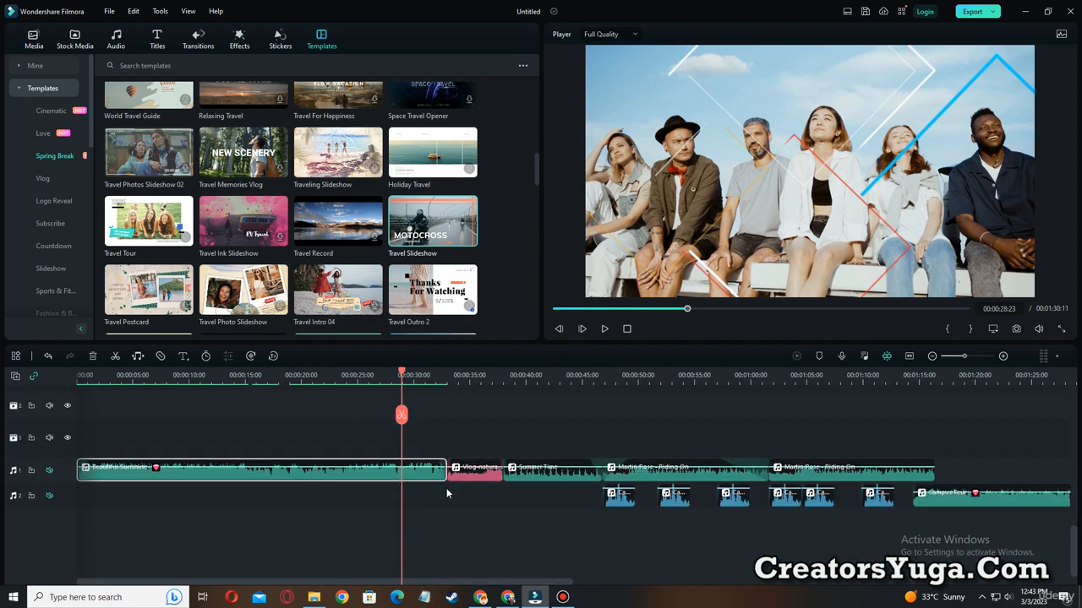
pyautogui.scroll(10, 446, 489)
pyautogui.scroll(5, 447, 497)
pyautogui.scroll(1, 448, 496)
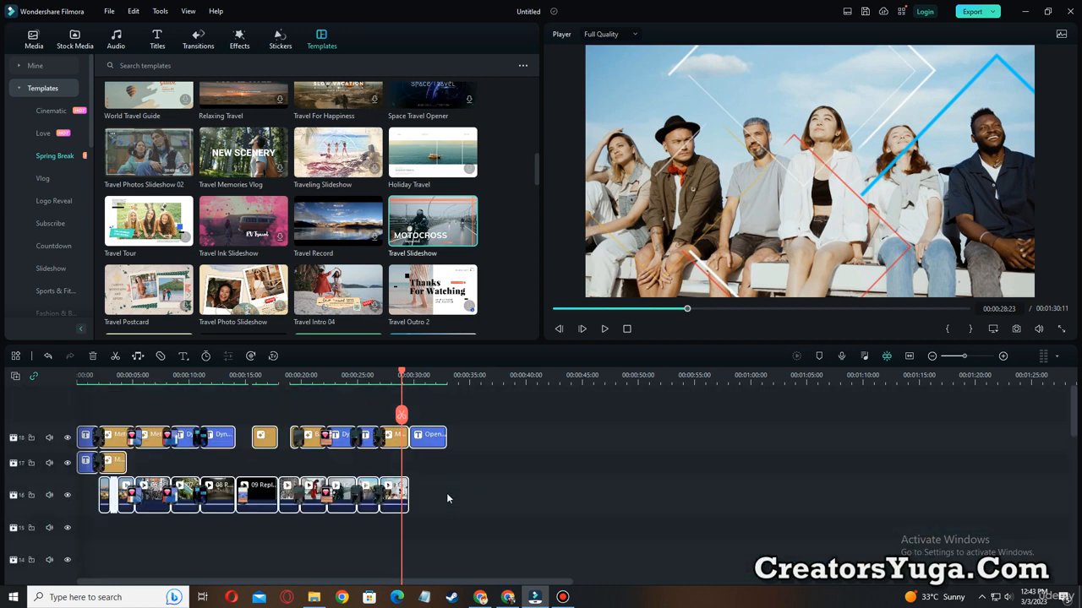
pyautogui.click(493, 575)
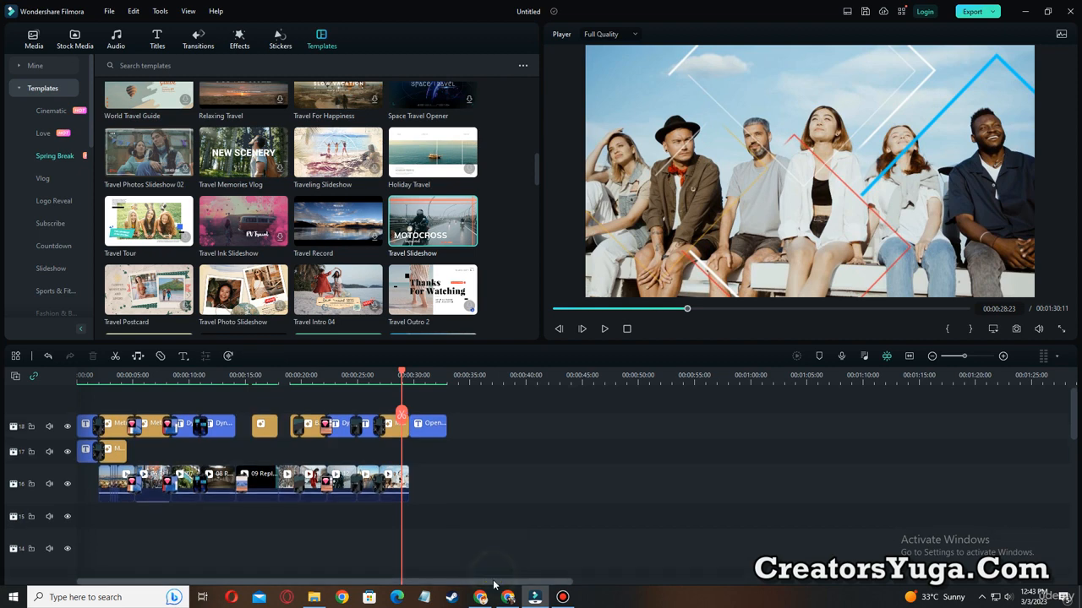
pyautogui.click(975, 356)
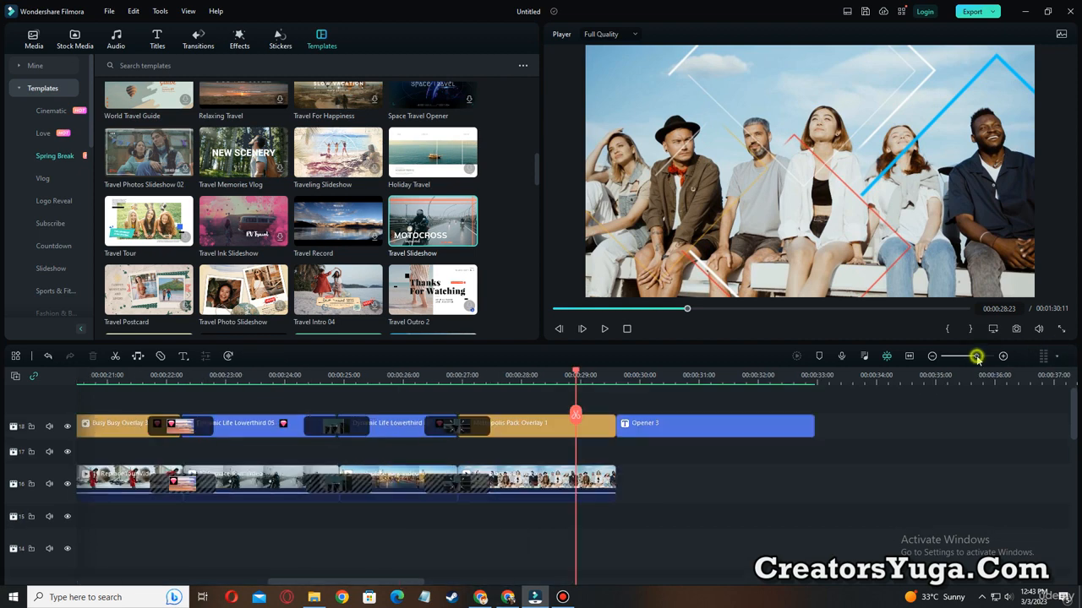
pyautogui.scroll(1, 243, 529)
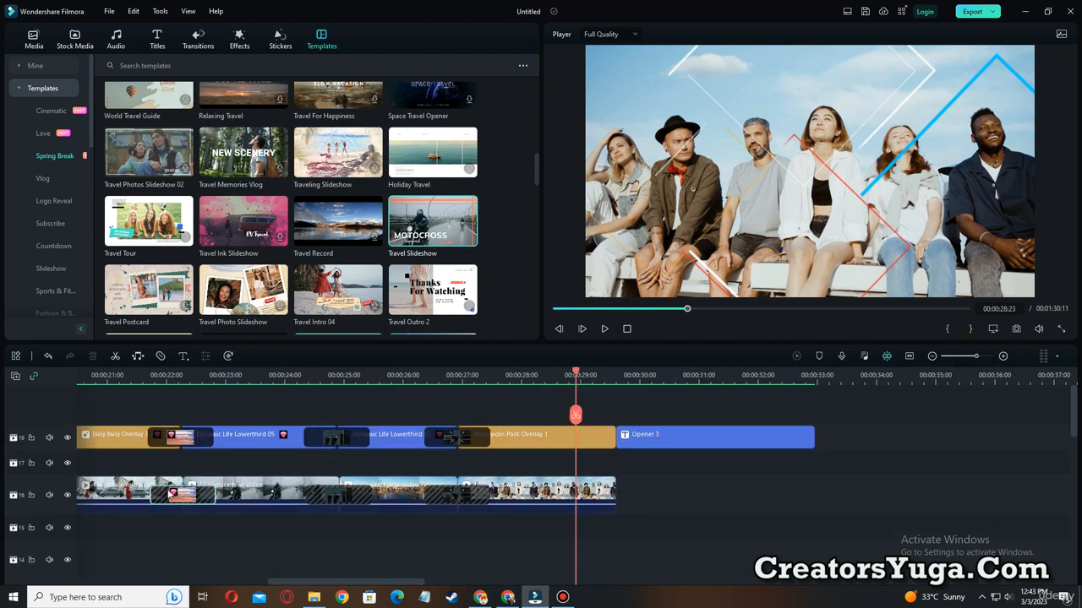
# Temporarily outline in yellow the title and overlay clips on track 18, and separately the video clips on track 16.
pyautogui.hotkey('ctrl', 'alt', 'd')
pyautogui.moveTo(96, 403)
pyautogui.mouseDown()
pyautogui.moveTo(196, 450)
pyautogui.moveTo(597, 463)
pyautogui.moveTo(871, 457)
pyautogui.mouseUp()
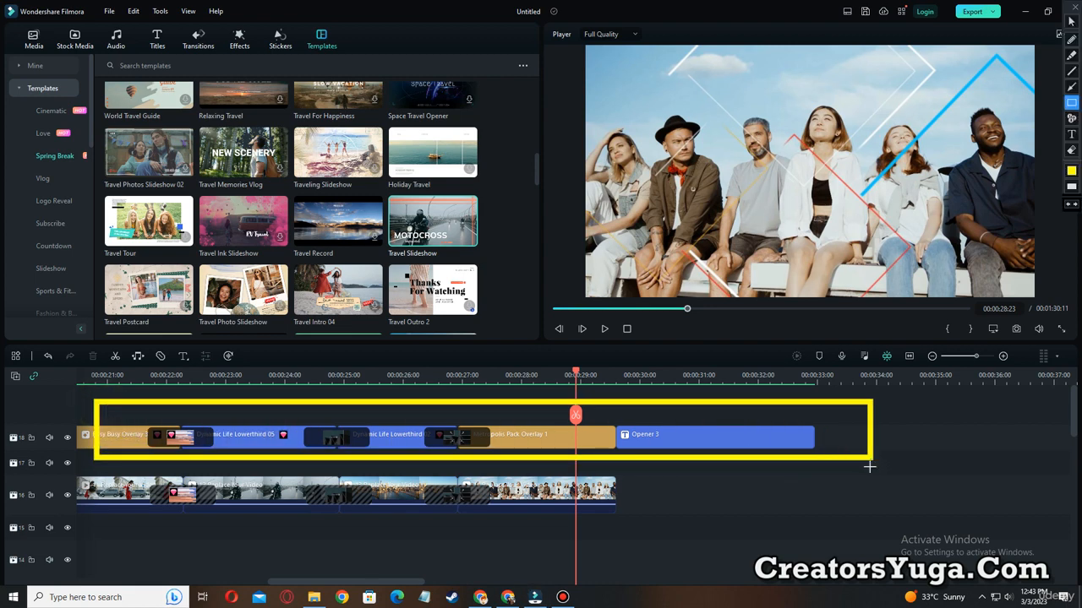
pyautogui.hotkey('ctrl', 'alt', 'd')
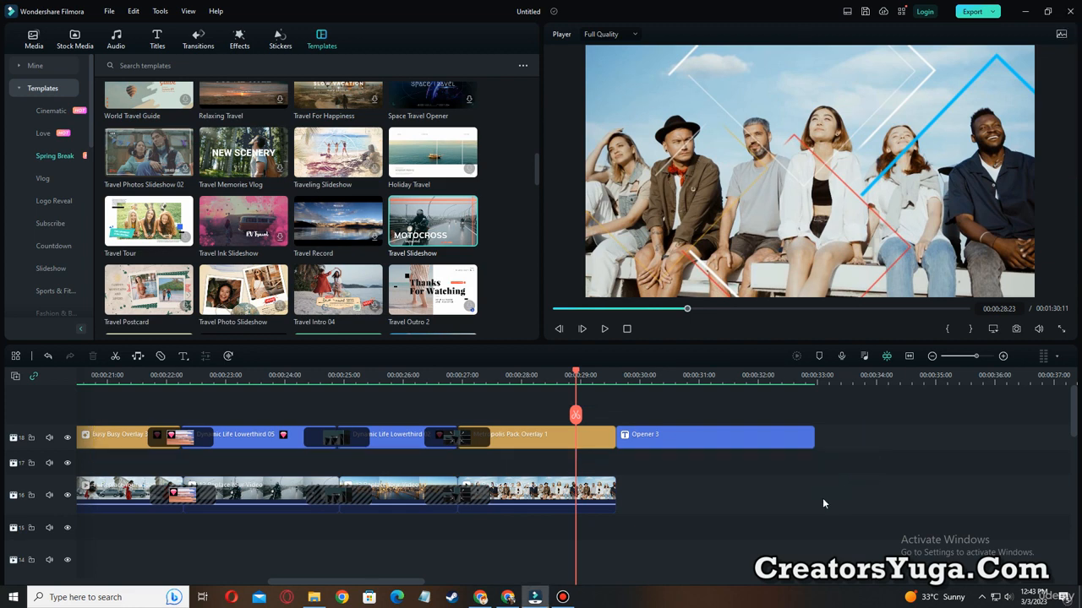
pyautogui.hotkey('ctrl', 'alt', 'd')
pyautogui.moveTo(84, 519)
pyautogui.mouseDown()
pyautogui.moveTo(84, 470)
pyautogui.moveTo(317, 455)
pyautogui.moveTo(572, 475)
pyautogui.moveTo(673, 465)
pyautogui.mouseUp()
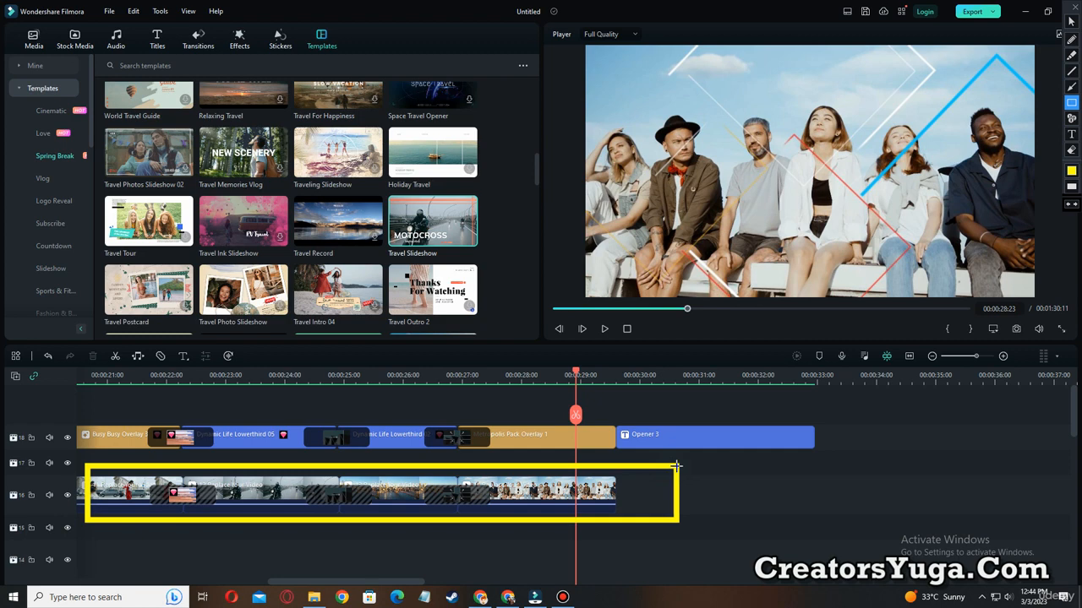
pyautogui.hotkey('ctrl', 'alt', 'd')
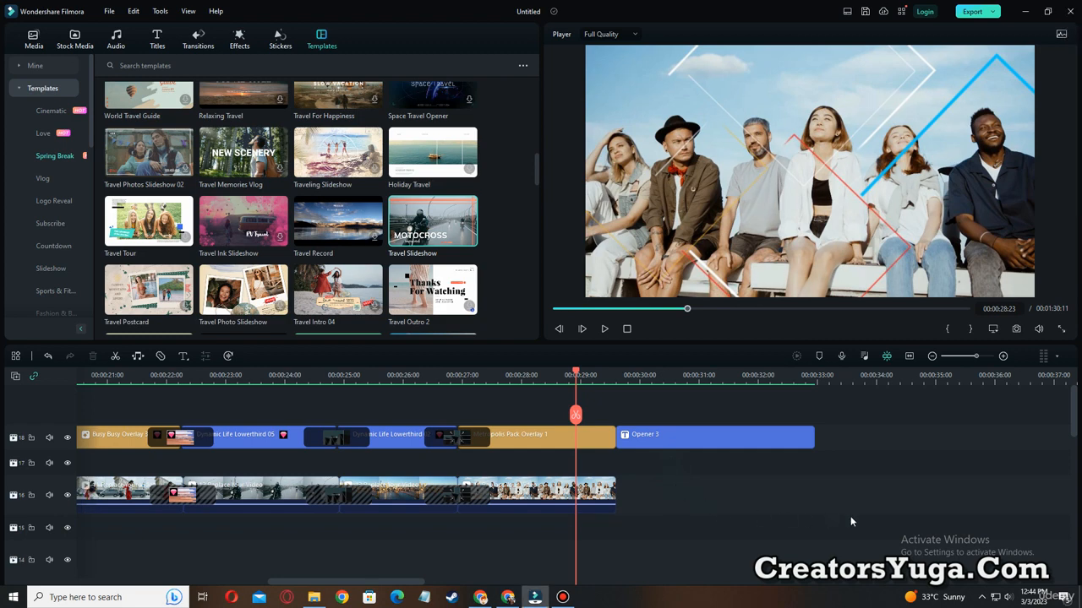
# Temporarily enclose the overlay track and the video track together in one yellow rectangle, and clear the markup.
pyautogui.hotkey('ctrl', 'alt', 'd')
pyautogui.moveTo(859, 527); pyautogui.dragTo(519, 521)
pyautogui.moveTo(109, 369); pyautogui.dragTo(95, 393)
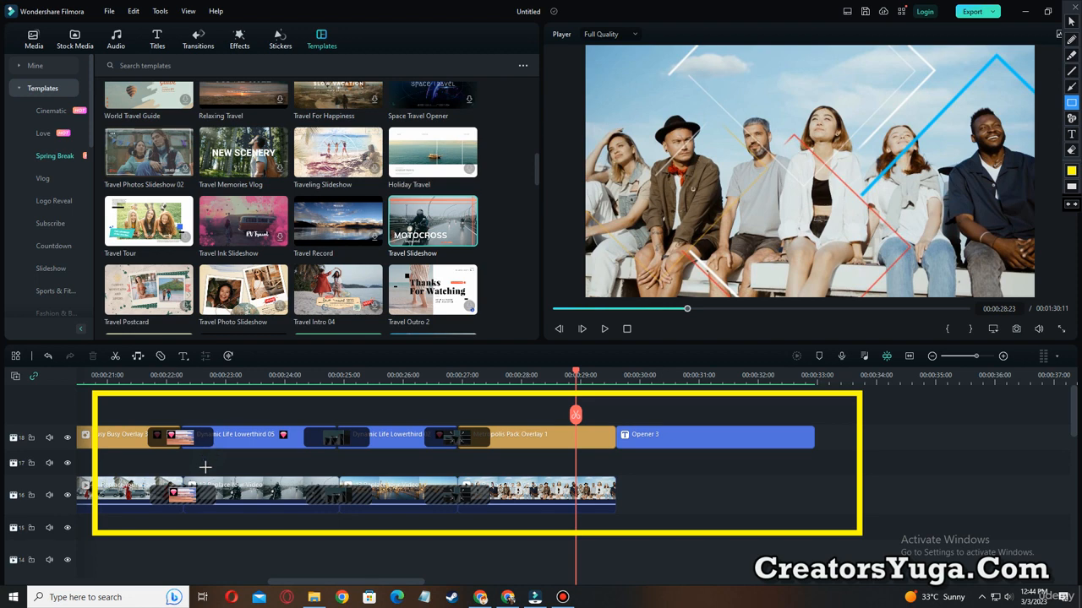
pyautogui.press('Escape')
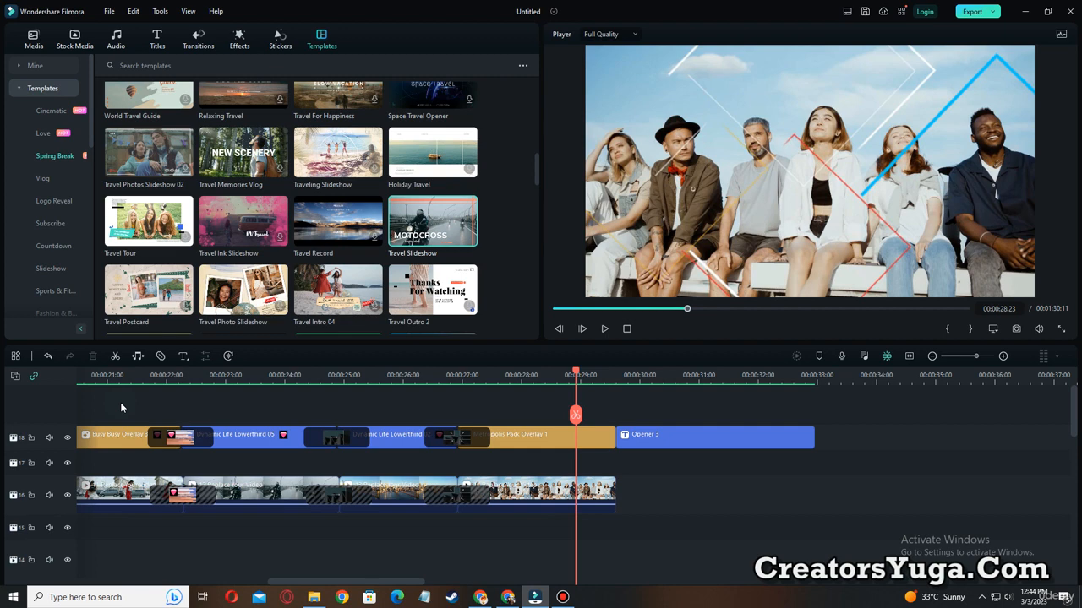
# Return to the start of the project and play the opening, pausing on the full Travel Slideshow title at 00:00:00:23.
pyautogui.click(566, 309)
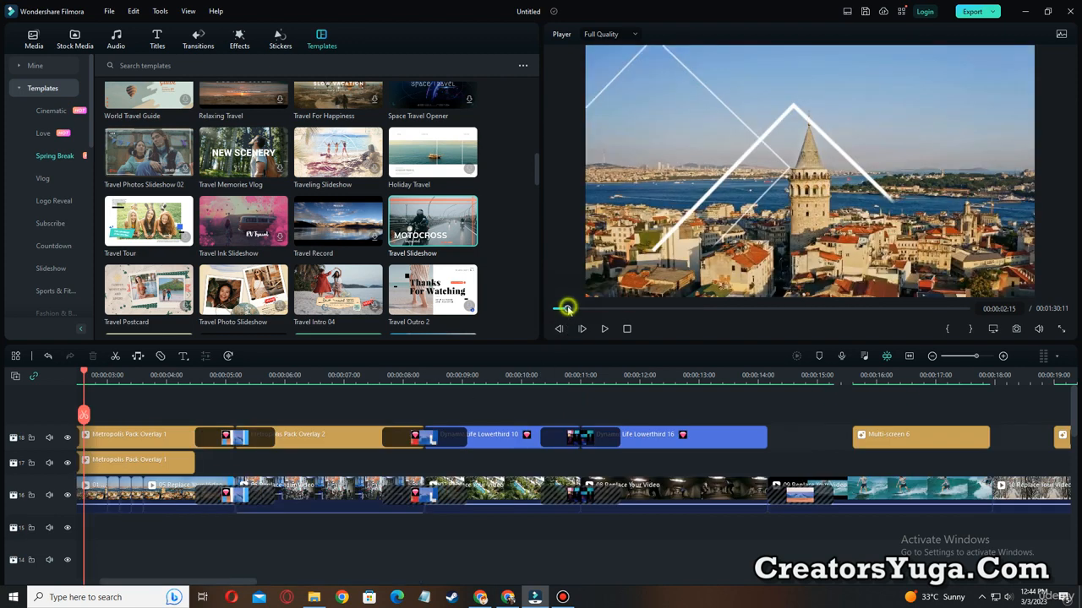
pyautogui.moveTo(566, 308); pyautogui.dragTo(545, 306)
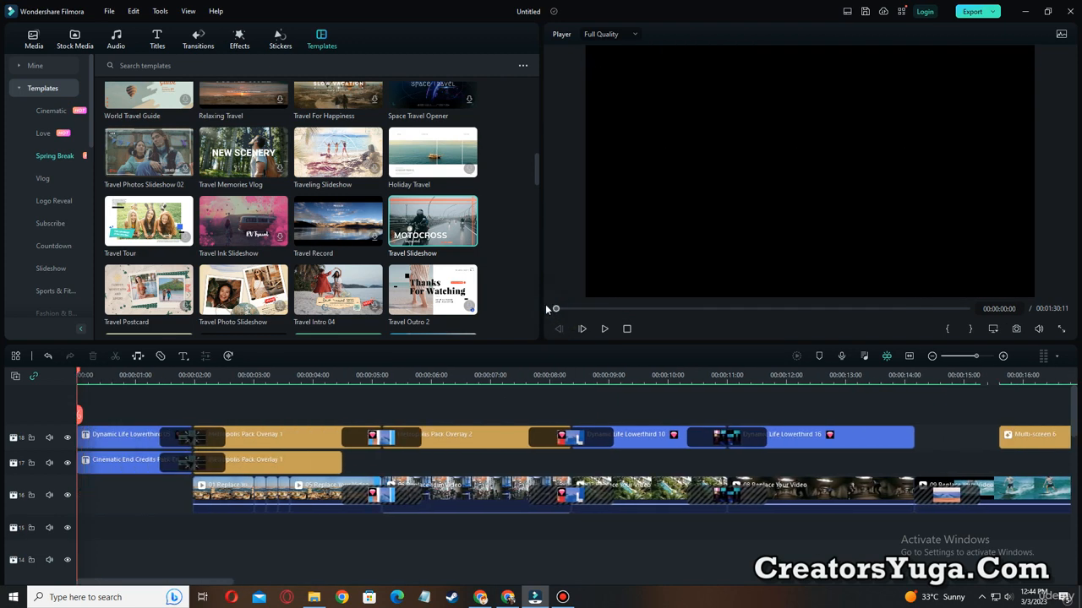
pyautogui.click(607, 329)
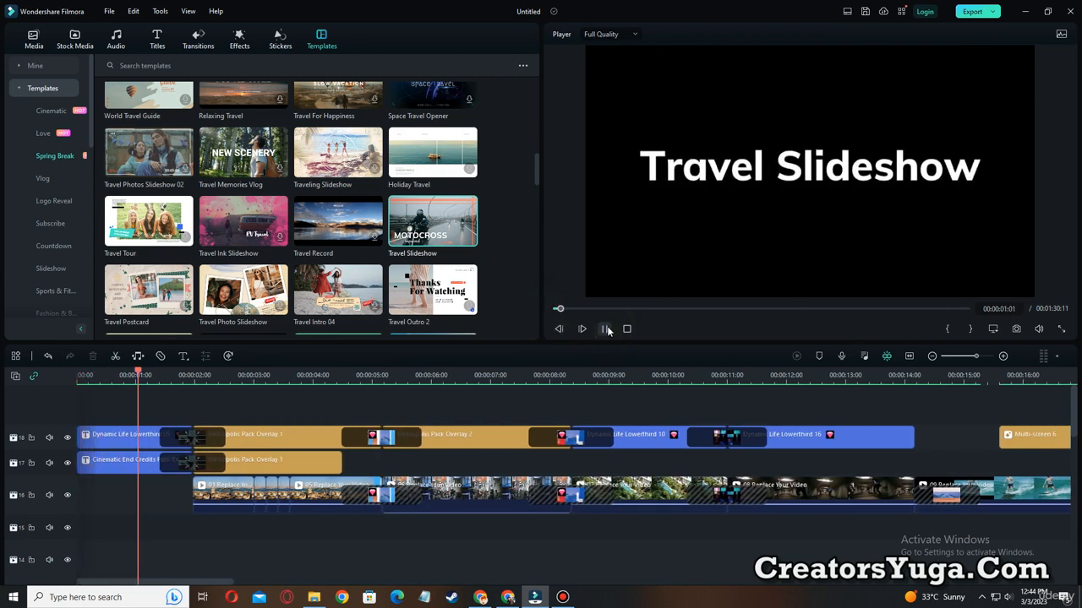
pyautogui.click(605, 329)
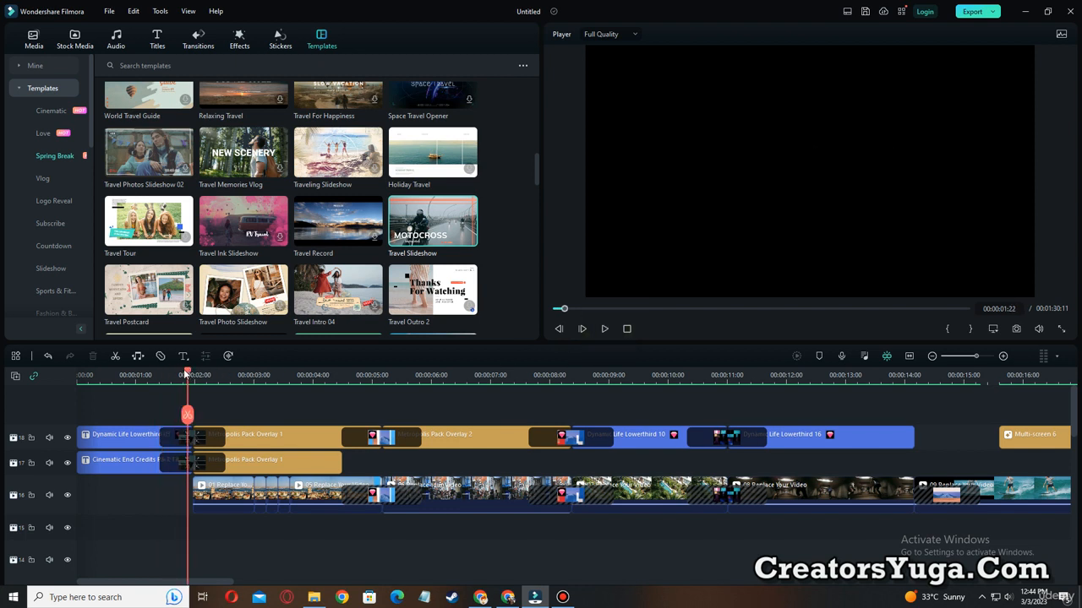
pyautogui.moveTo(186, 374); pyautogui.dragTo(90, 380)
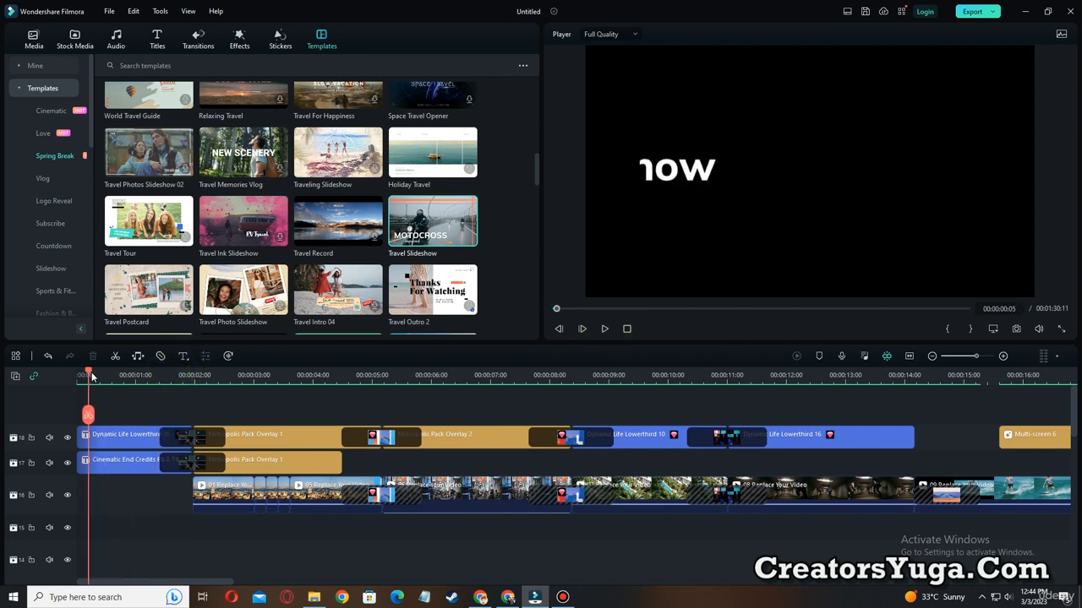
pyautogui.click(604, 328)
pyautogui.click(605, 329)
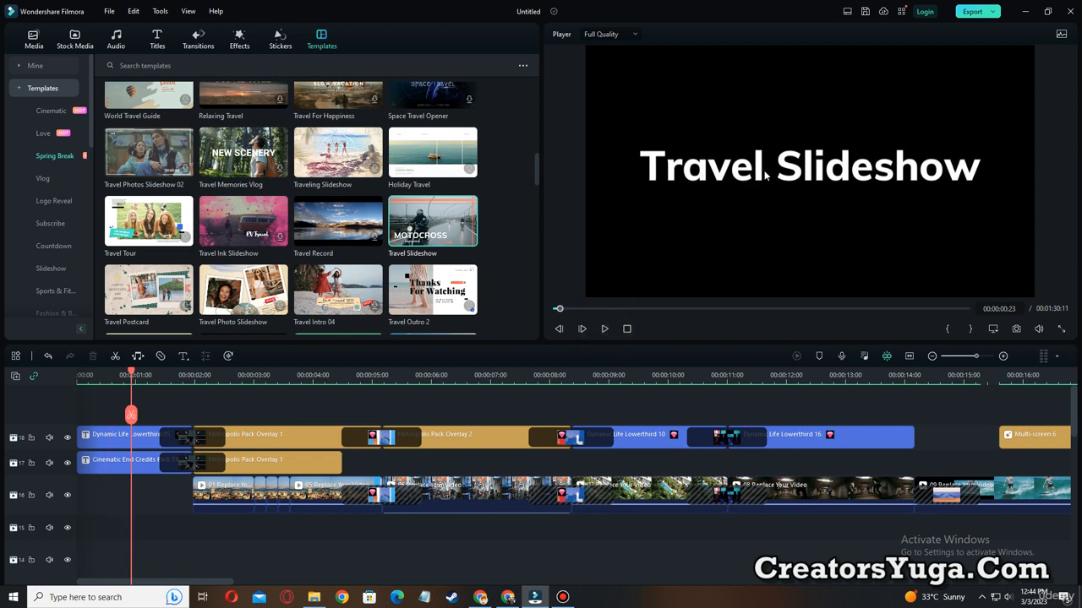
# Replace the opening title text with "WELCOME TO MY CHANNEL" on two lines, indenting CHANNEL to centre it under the first line.
pyautogui.doubleClick(727, 175)
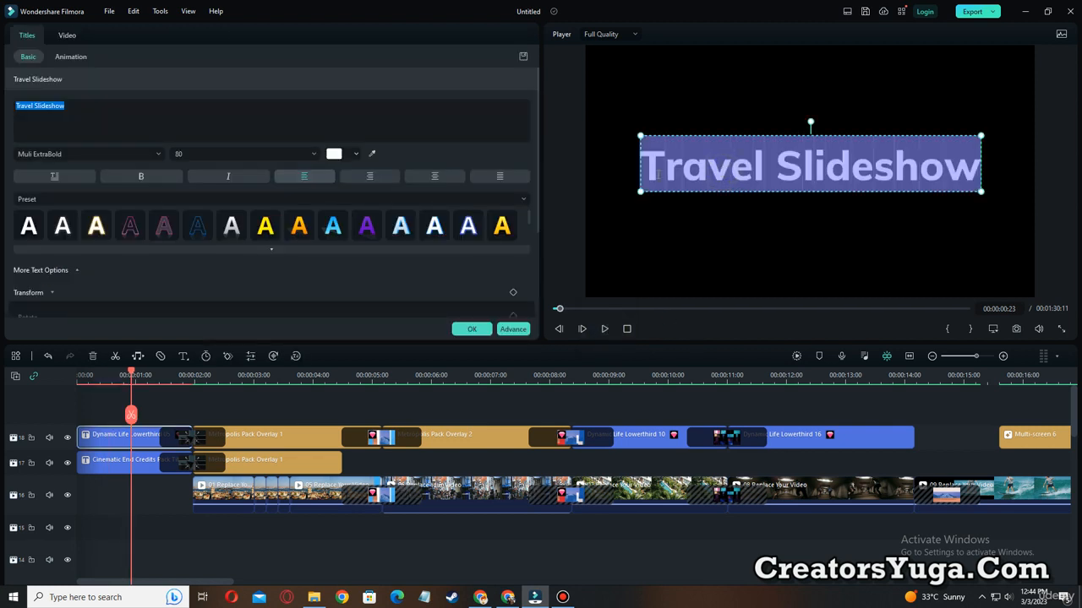
pyautogui.write('WELCOME TO MY')
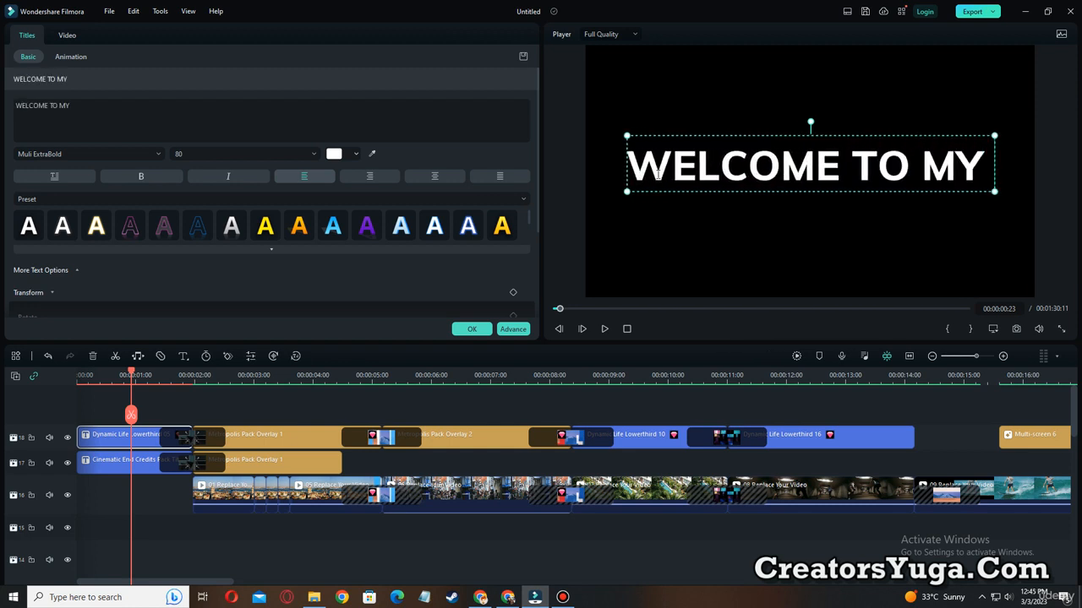
pyautogui.press('Return')
pyautogui.write('CHANN')
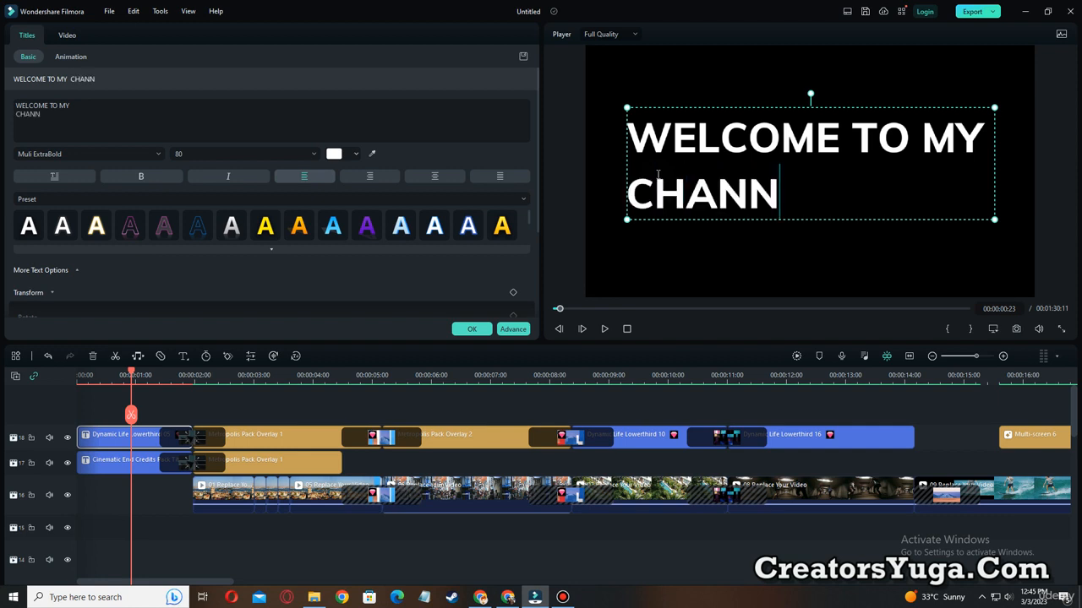
pyautogui.write('EL')
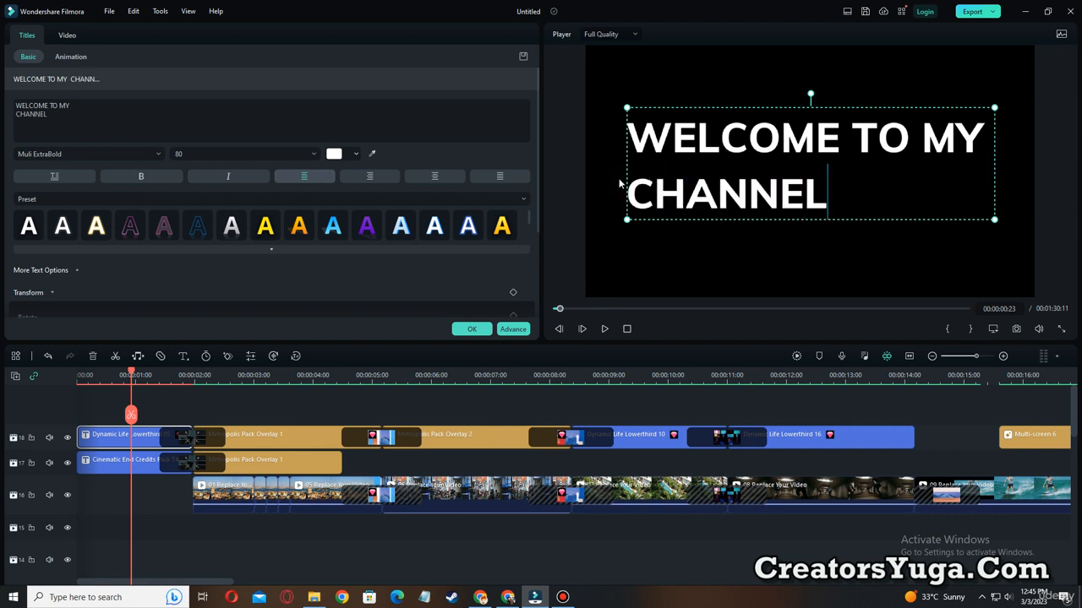
pyautogui.click(627, 193)
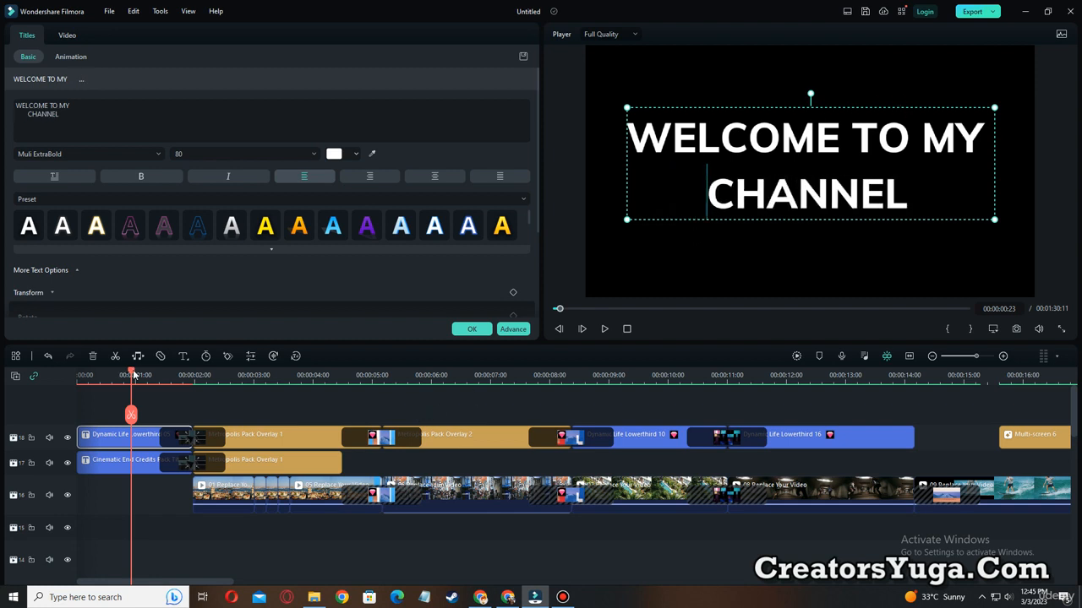
# Play the edited opening from the start and pause on the tower footage at 00:00:04:03.
pyautogui.moveTo(133, 375); pyautogui.dragTo(78, 375)
pyautogui.click(604, 329)
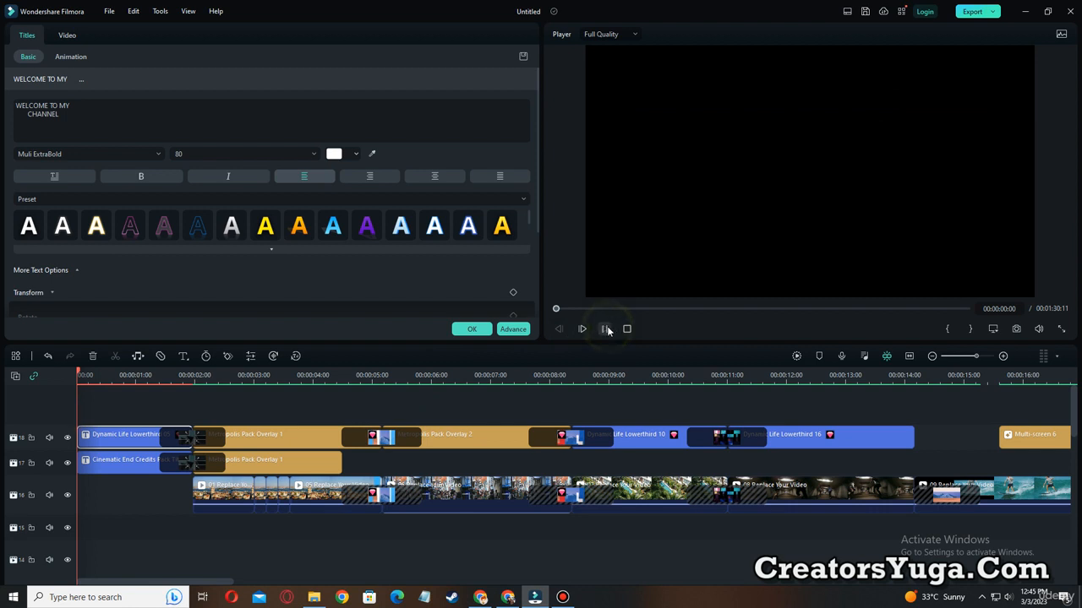
pyautogui.click(605, 328)
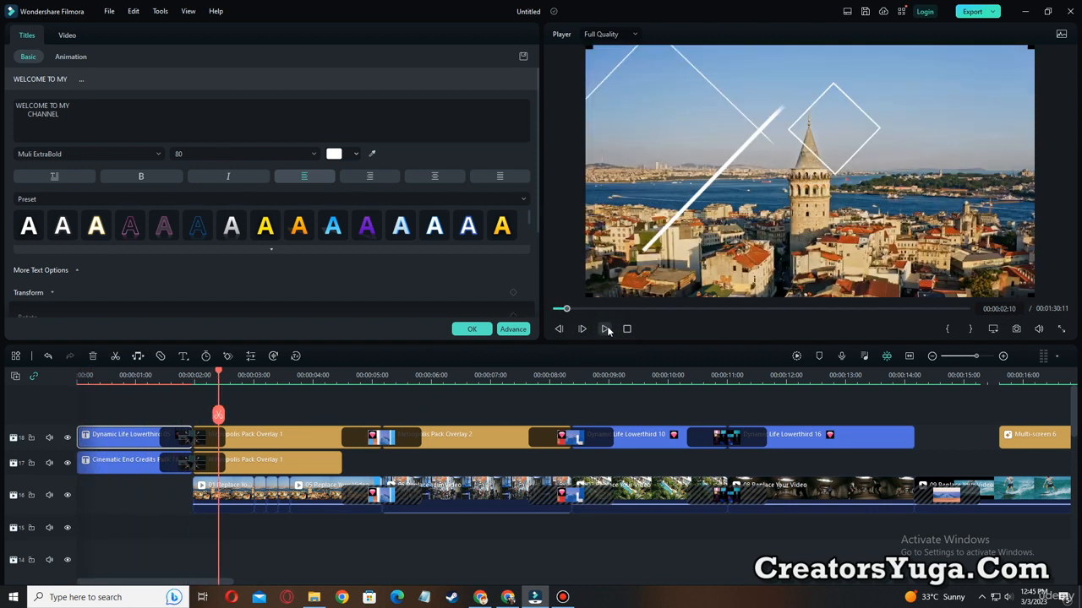
pyautogui.click(606, 329)
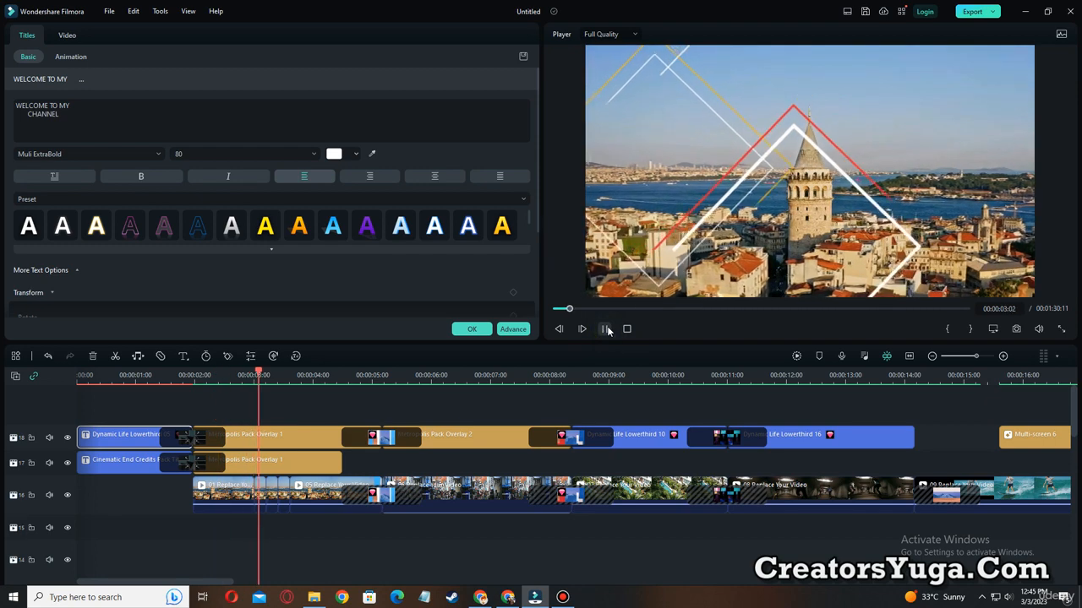
pyautogui.click(606, 328)
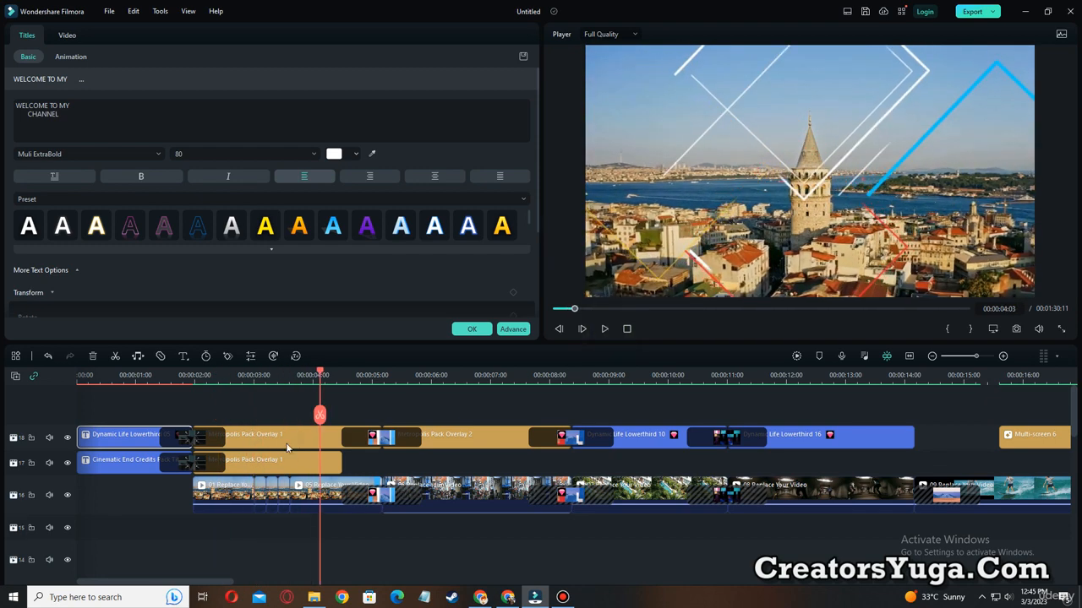
# Replace the 01 Replace Your Video clip and the short placeholder after it with the downloaded stock clip of the masked superhero.
pyautogui.click(249, 488)
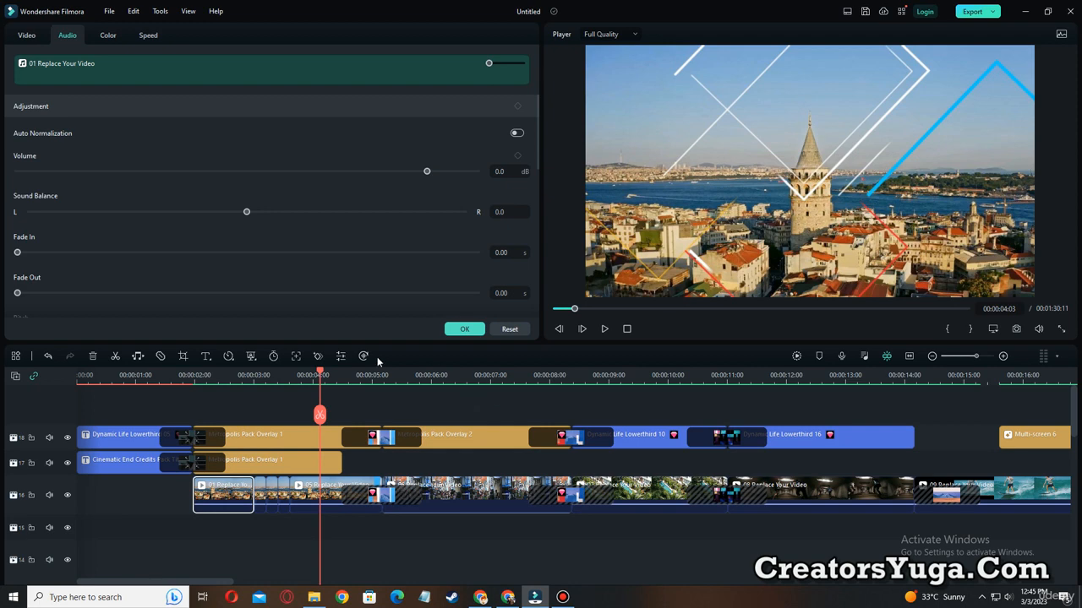
pyautogui.click(465, 329)
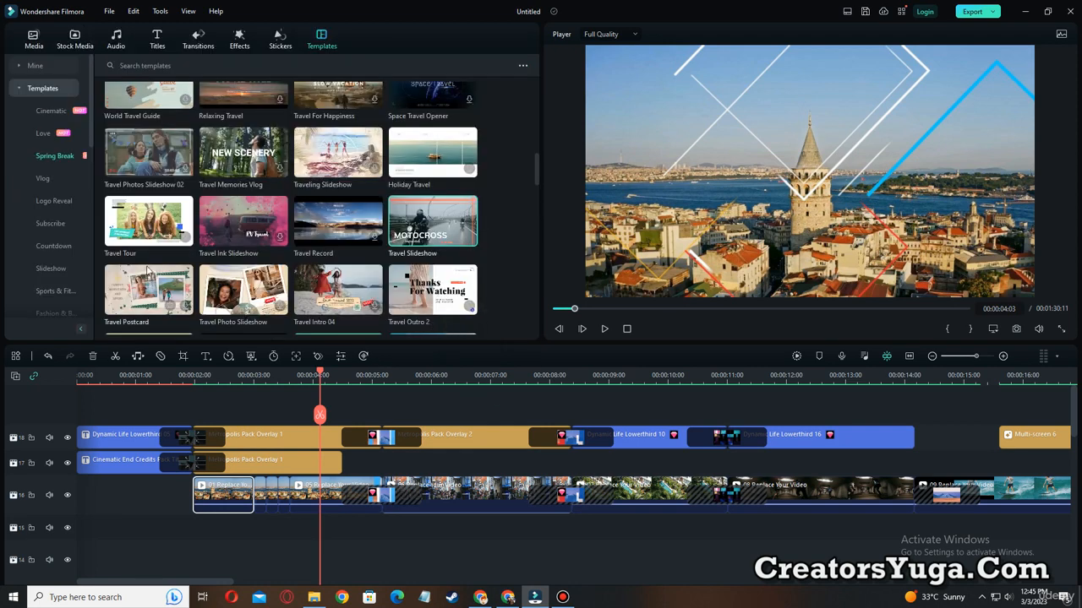
pyautogui.click(75, 40)
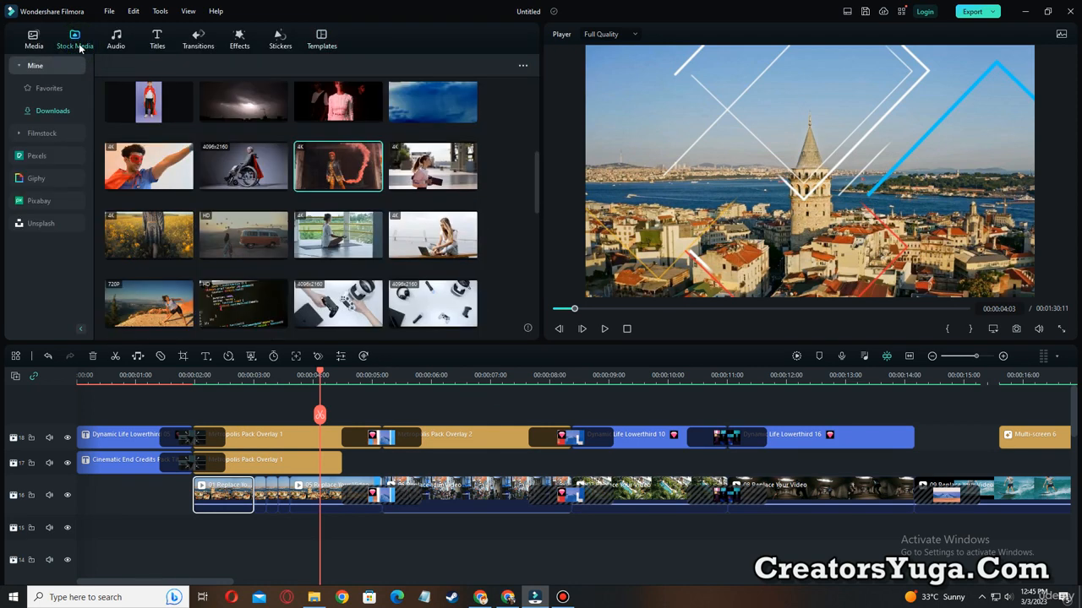
pyautogui.click(163, 169)
pyautogui.moveTo(163, 169); pyautogui.dragTo(228, 486)
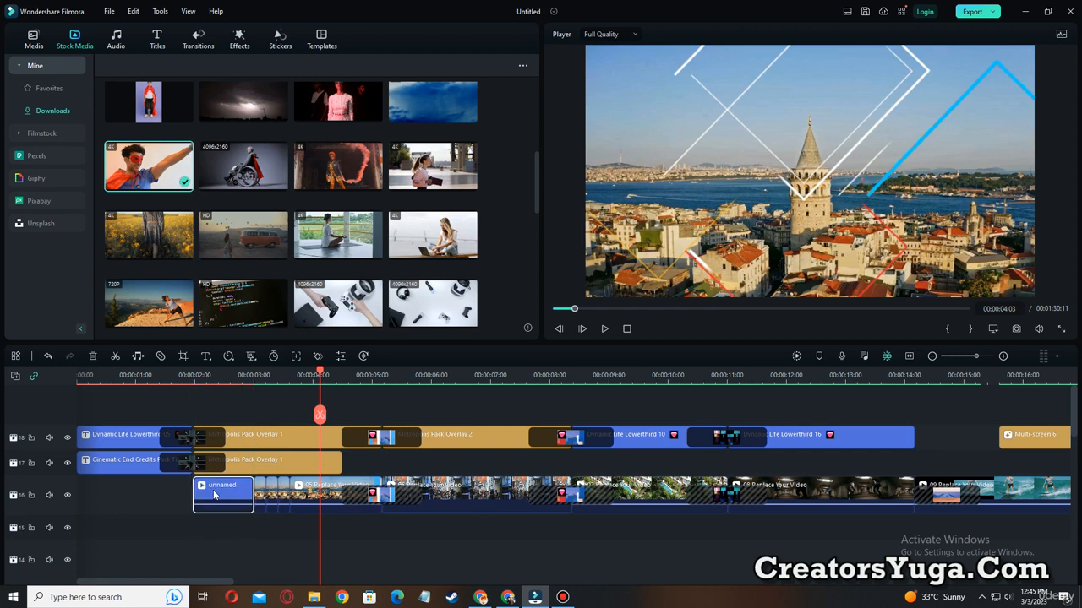
pyautogui.moveTo(141, 161); pyautogui.dragTo(258, 498)
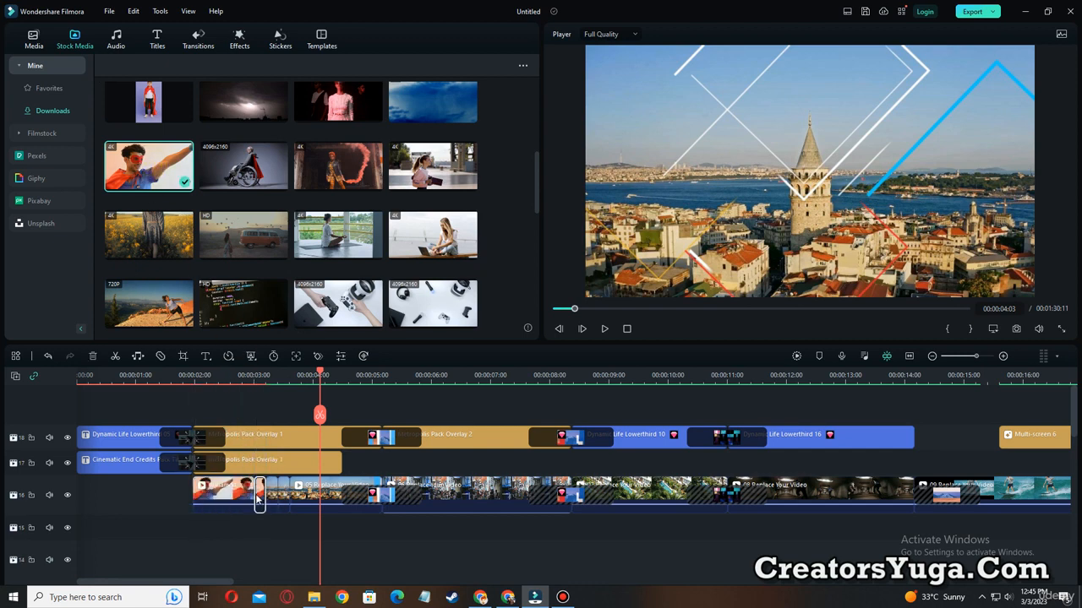
# Replace the following three placeholders with the downloaded stock clips of the meditating person, the seated woman in pink, and the red smoke figure.
pyautogui.moveTo(342, 245); pyautogui.dragTo(274, 496)
pyautogui.moveTo(448, 173); pyautogui.dragTo(282, 500)
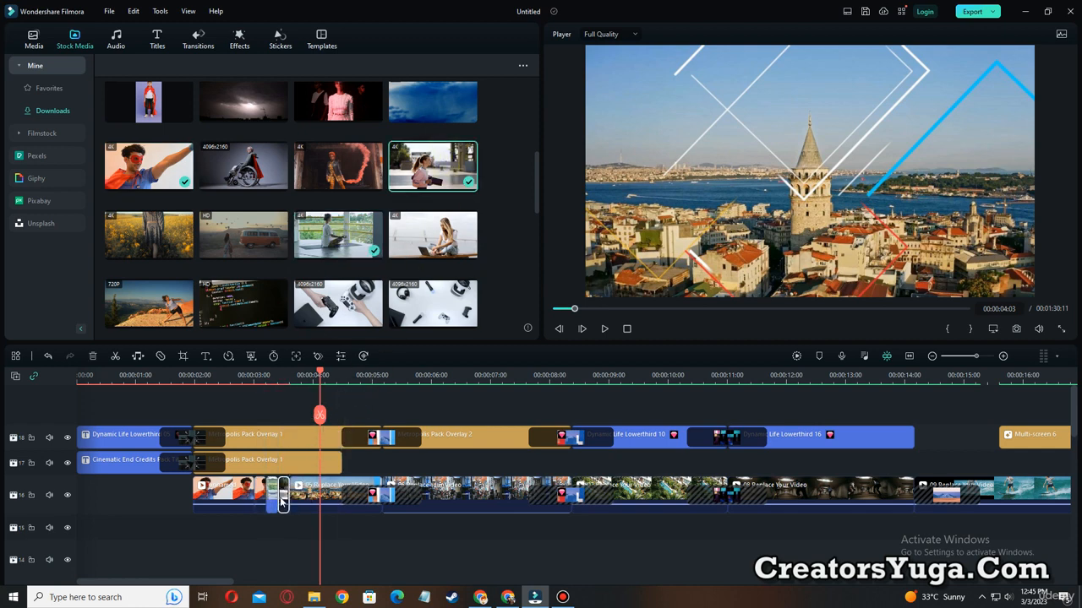
pyautogui.moveTo(332, 173); pyautogui.dragTo(316, 494)
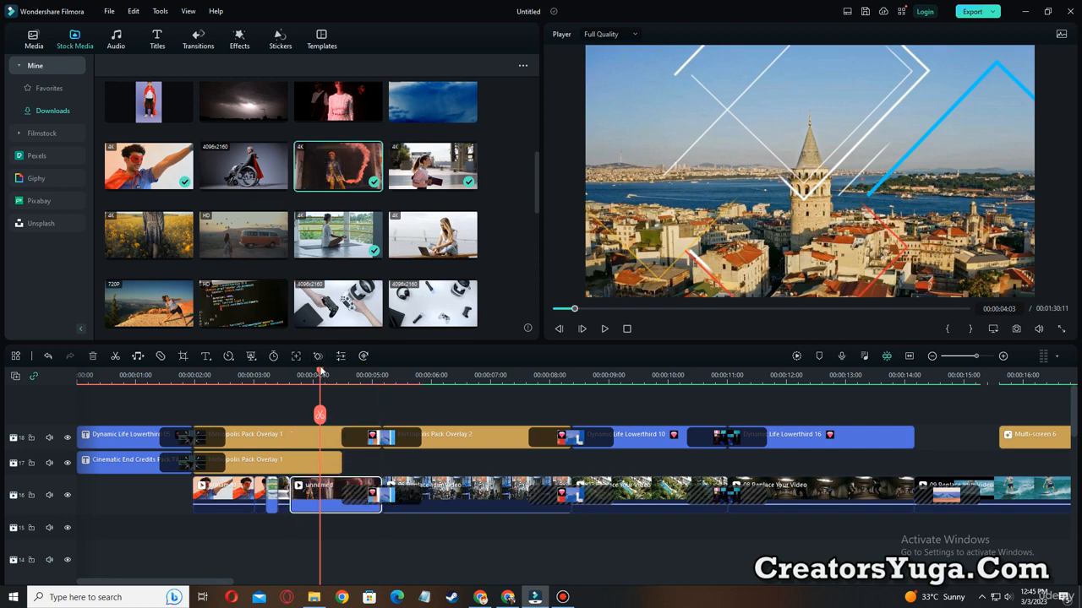
# Play the slideshow from about two seconds to review the replaced clips, and pause at 00:00:08:11.
pyautogui.moveTo(319, 372); pyautogui.dragTo(190, 391)
pyautogui.click(604, 329)
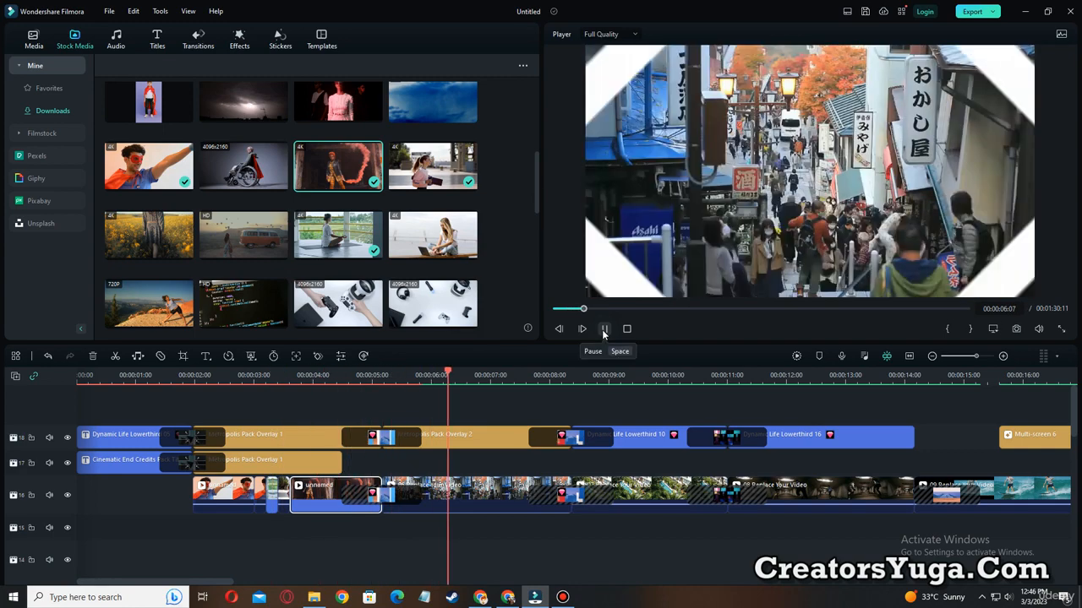
pyautogui.click(604, 330)
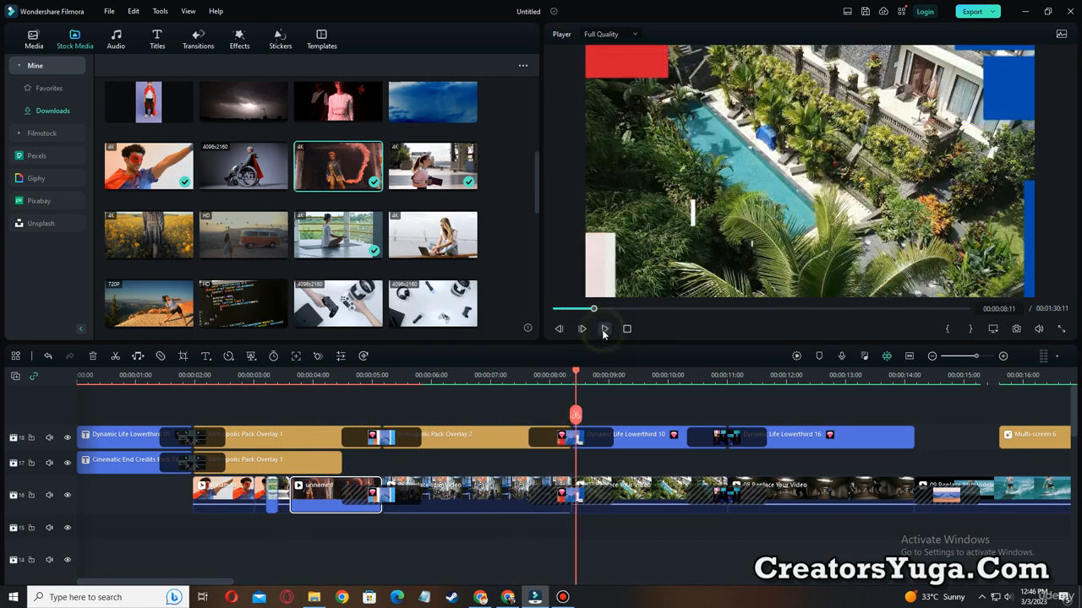
# Replace the placeholder under Metropolis Pack Overlay 2 with the downloaded stock clip of the woman in the yellow flower field.
pyautogui.click(430, 486)
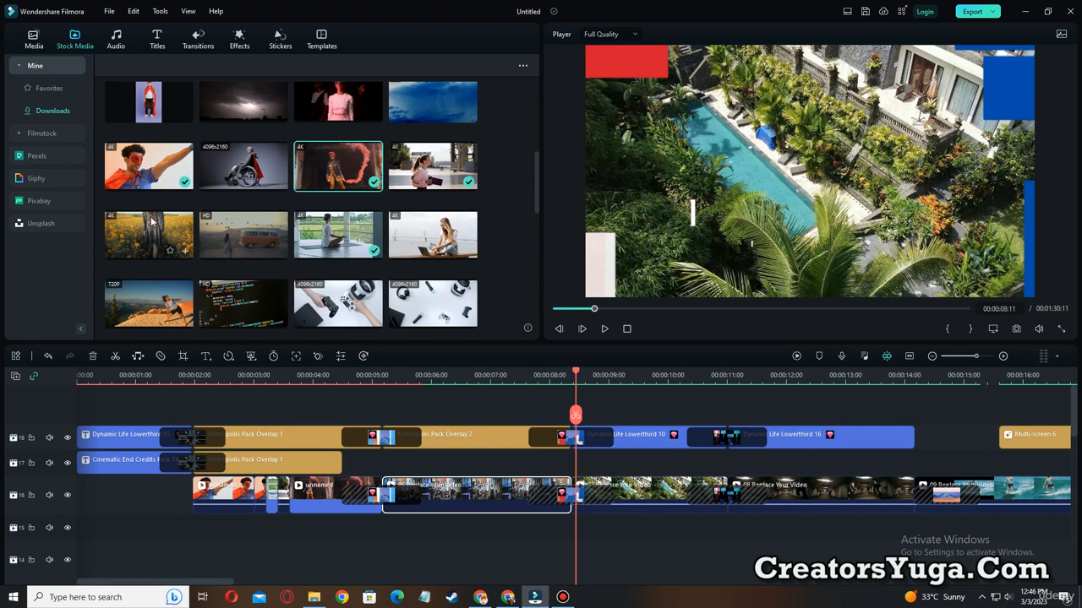
pyautogui.hotkey('ctrl', 'alt', 'd')
pyautogui.moveTo(104, 200); pyautogui.dragTo(180, 259)
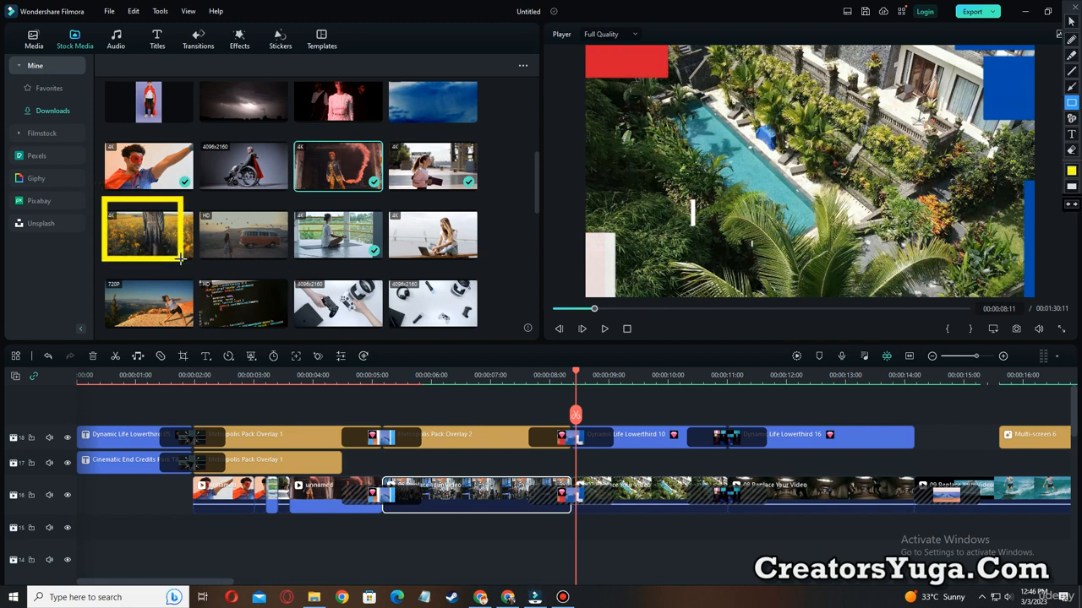
pyautogui.hotkey('ctrl', 'alt', 'd')
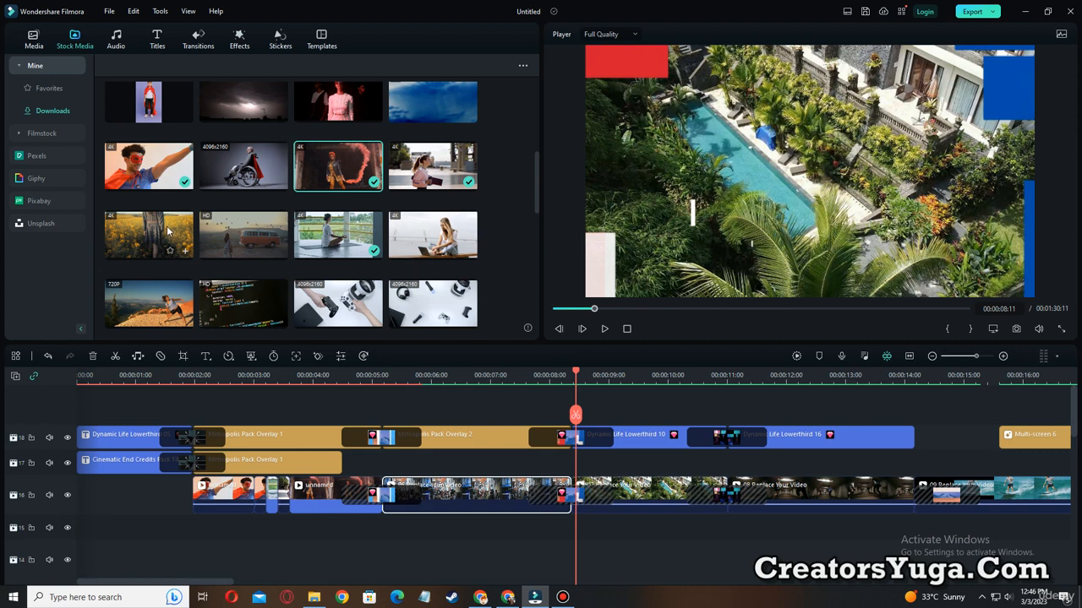
pyautogui.click(161, 236)
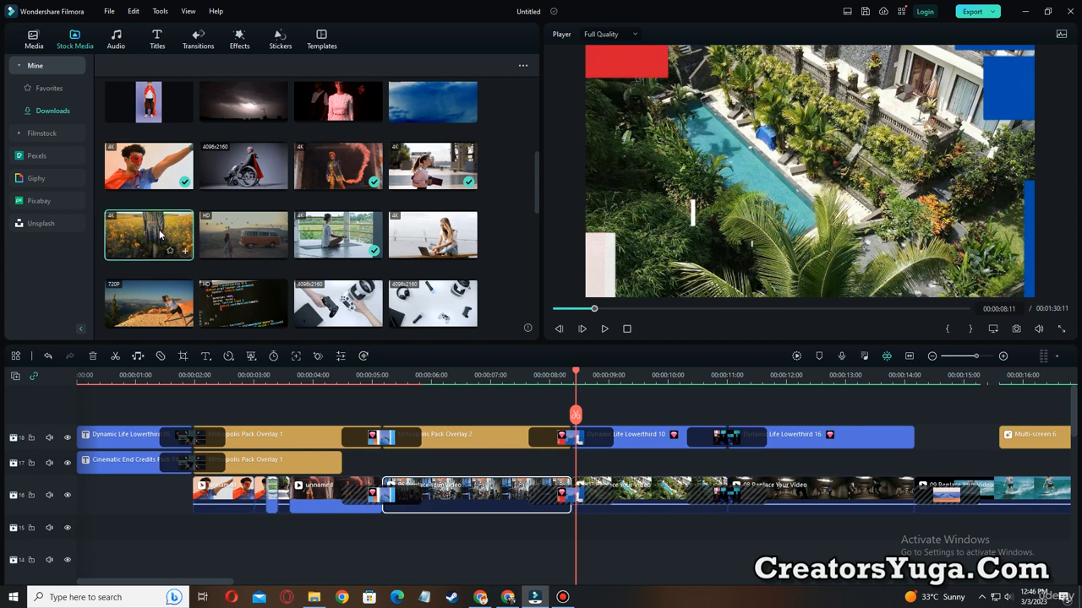
pyautogui.moveTo(163, 237); pyautogui.dragTo(453, 497)
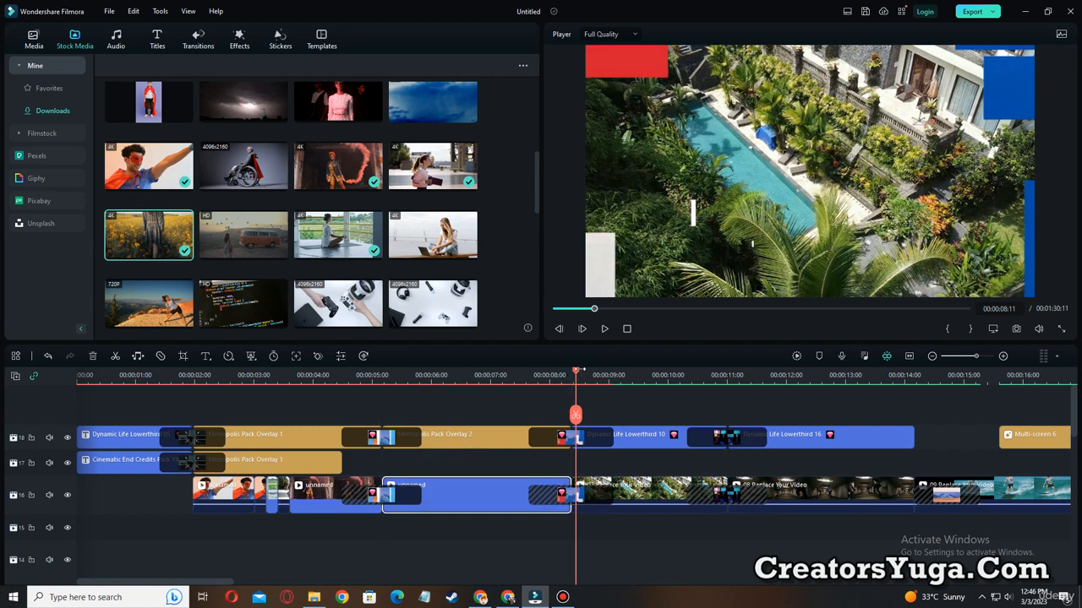
# Play the slideshow from 00:00:04:22 to review the flower-field clip, and pause at 00:00:07:24.
pyautogui.moveTo(575, 375); pyautogui.dragTo(364, 414)
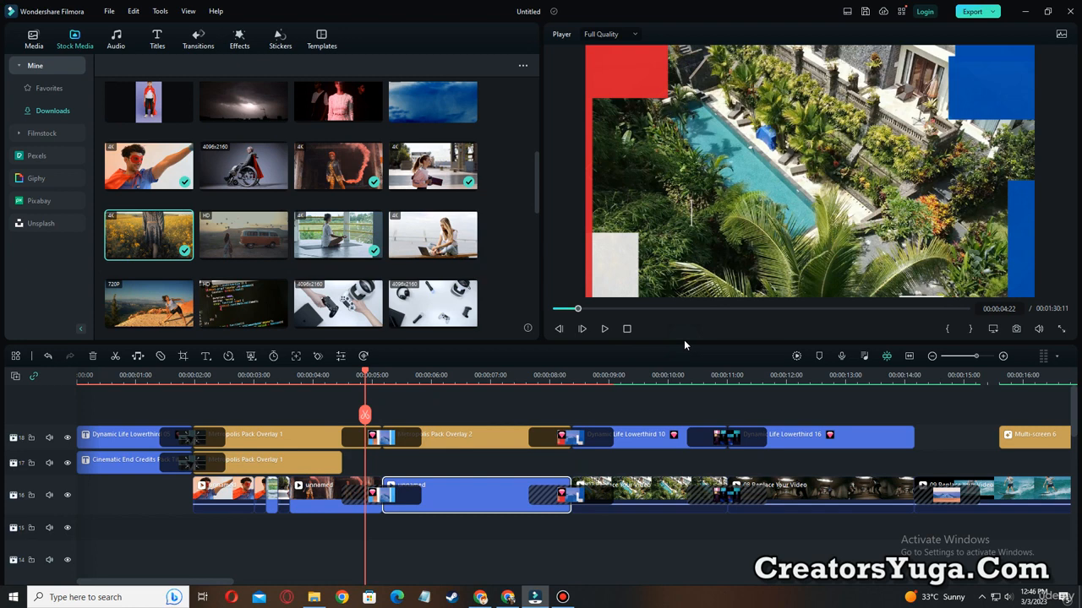
pyautogui.click(605, 329)
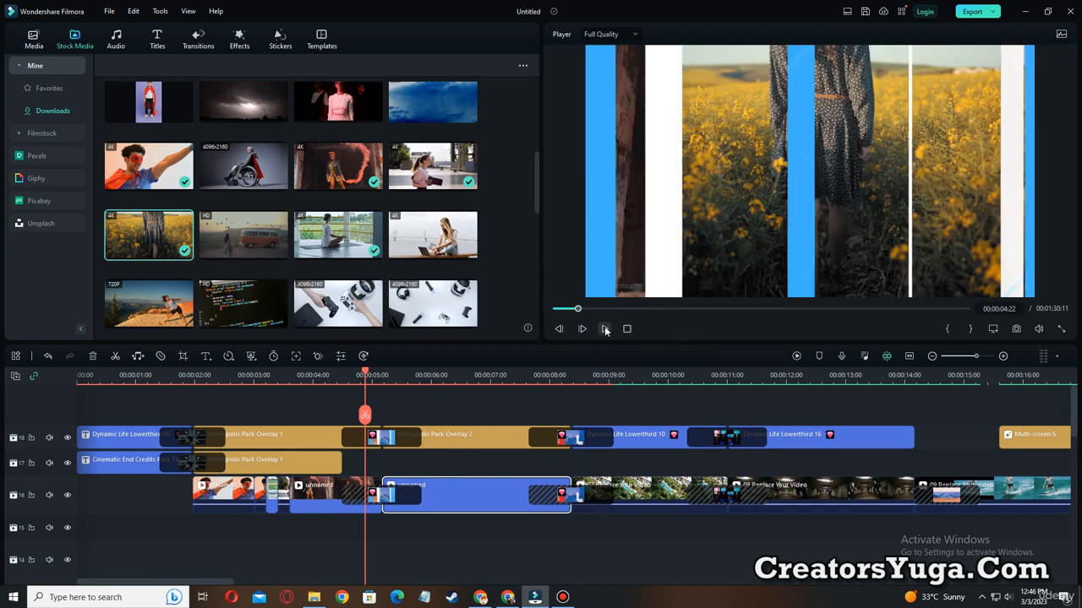
pyautogui.click(604, 330)
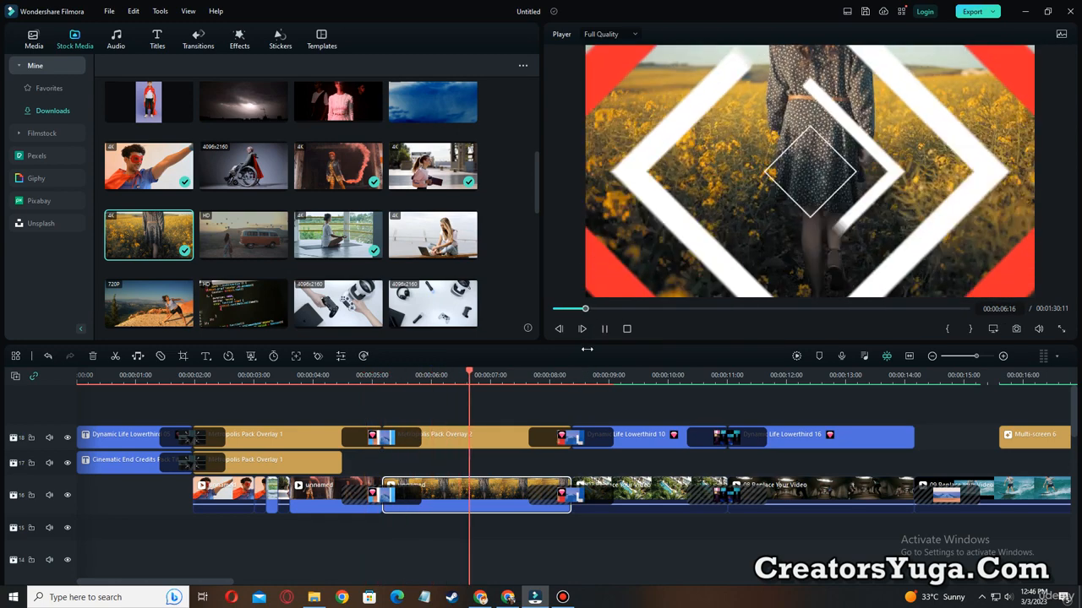
pyautogui.press('space')
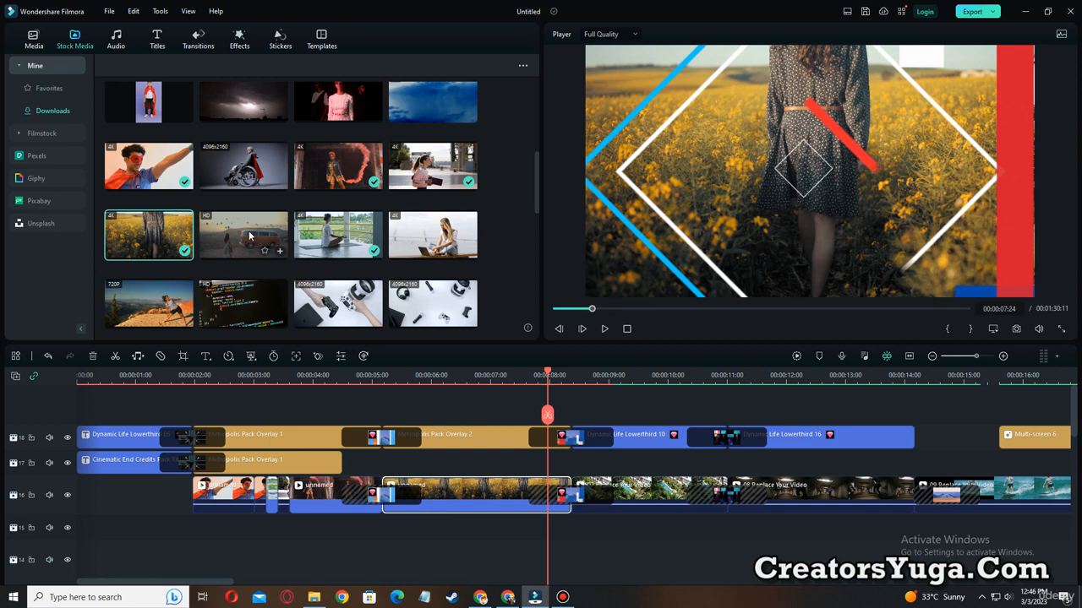
# Replace the next three placeholders with the downloaded clips of the van with hot-air balloons, the woman in gym leggings, and the dark gym.
pyautogui.moveTo(249, 236); pyautogui.dragTo(636, 507)
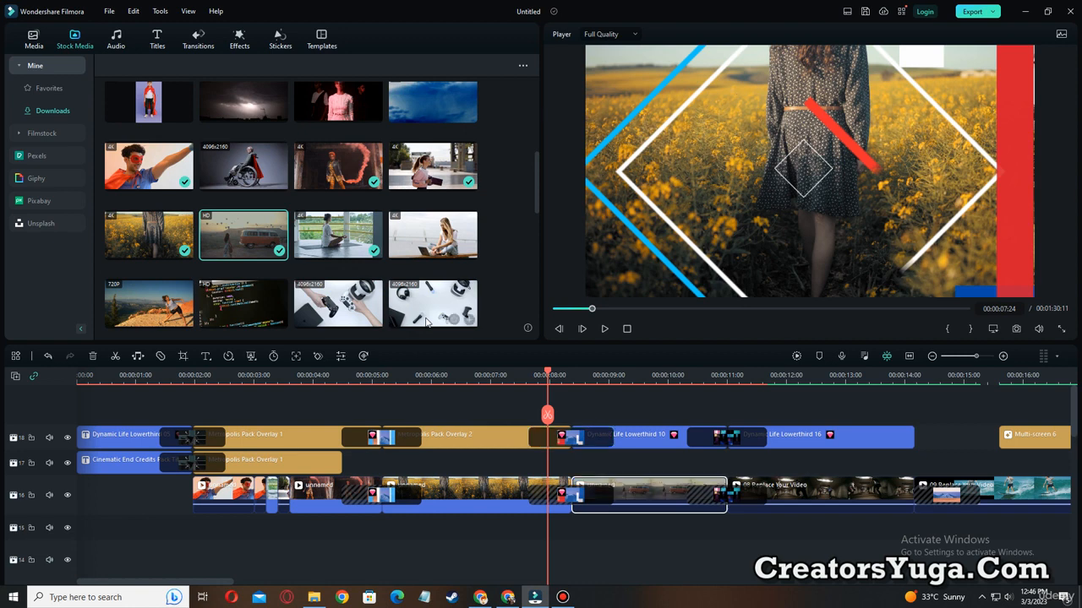
pyautogui.scroll(-1, 425, 322)
pyautogui.scroll(-1, 329, 310)
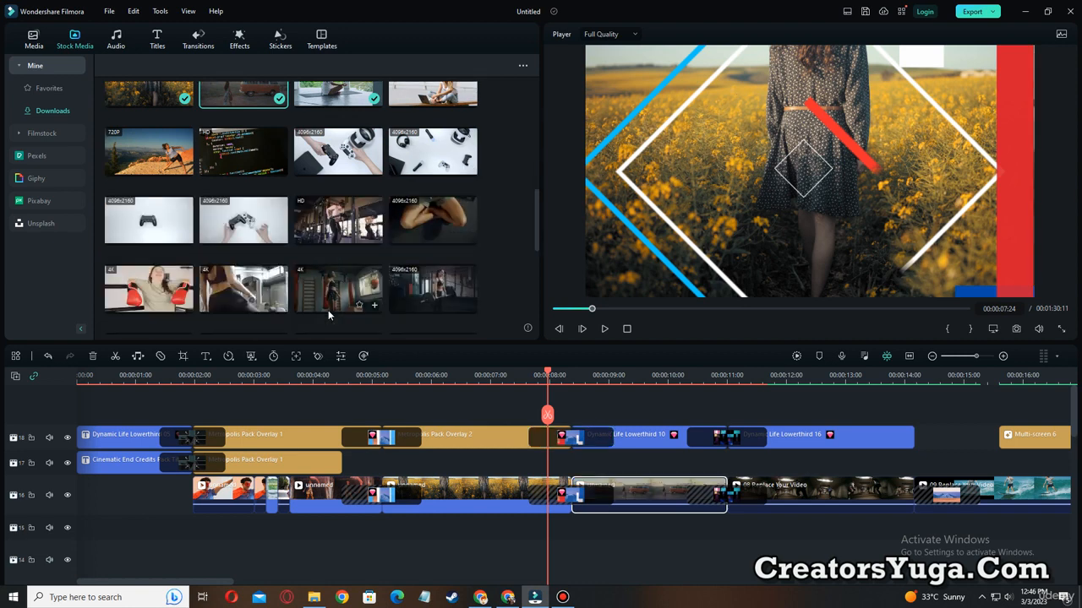
pyautogui.moveTo(246, 285); pyautogui.dragTo(781, 495)
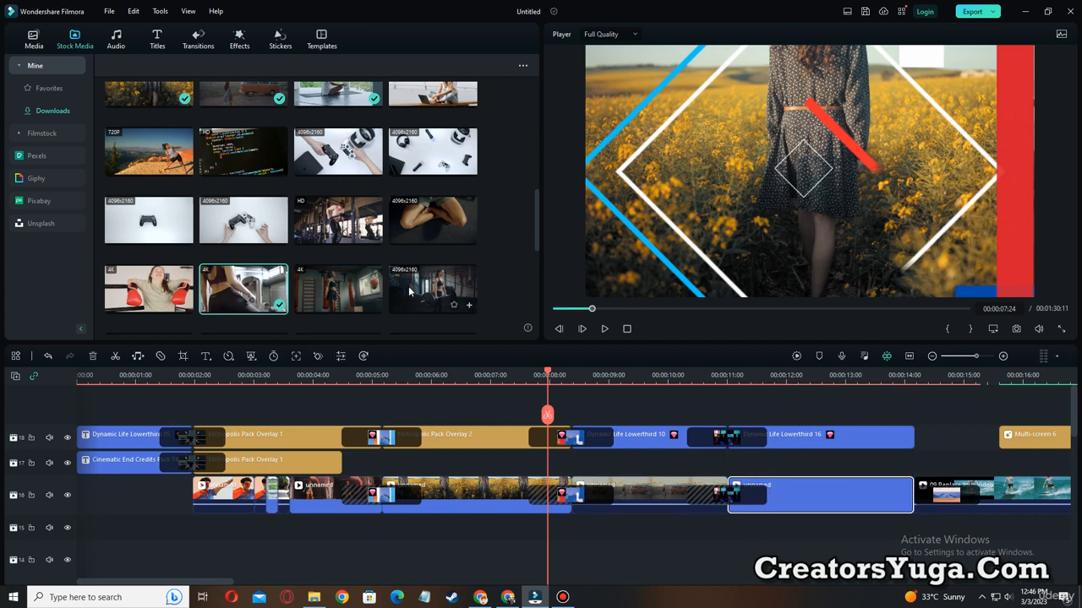
pyautogui.moveTo(409, 291); pyautogui.dragTo(1000, 495)
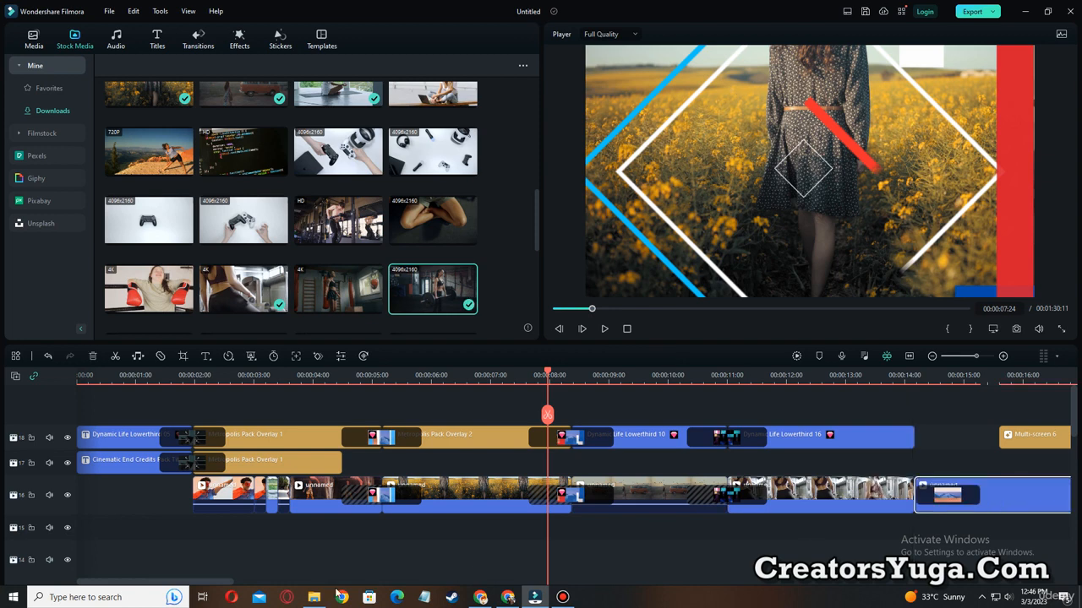
# Replace the gym-leggings clip with the clip of the woman stretching on a cliff, and the placeholder at about 18 seconds with the red-lit woman in pink.
pyautogui.moveTo(231, 583); pyautogui.dragTo(348, 578)
pyautogui.moveTo(965, 359); pyautogui.dragTo(969, 360)
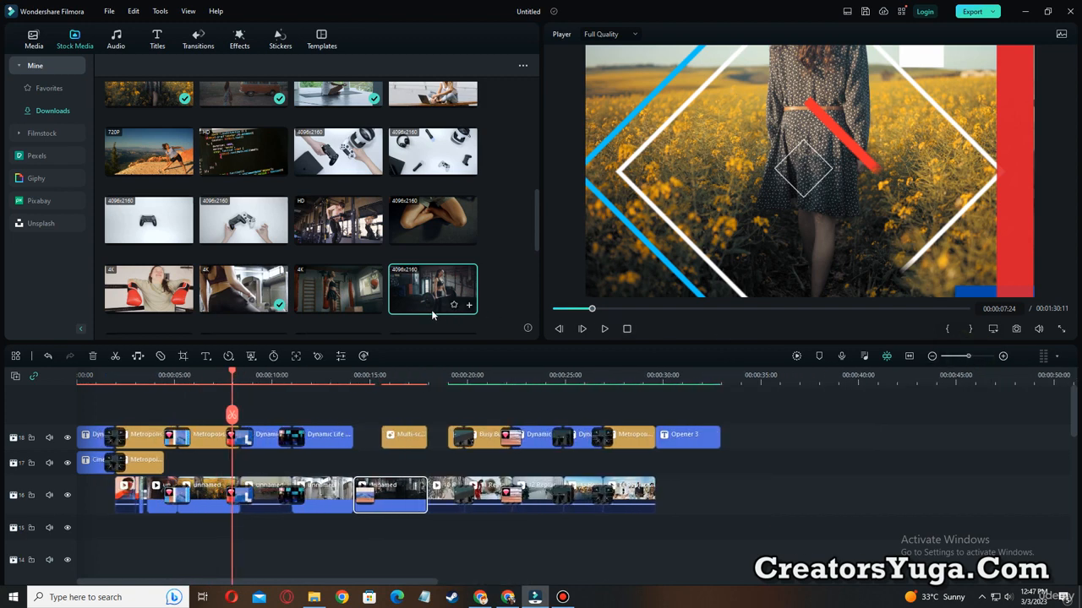
pyautogui.moveTo(152, 157); pyautogui.dragTo(322, 504)
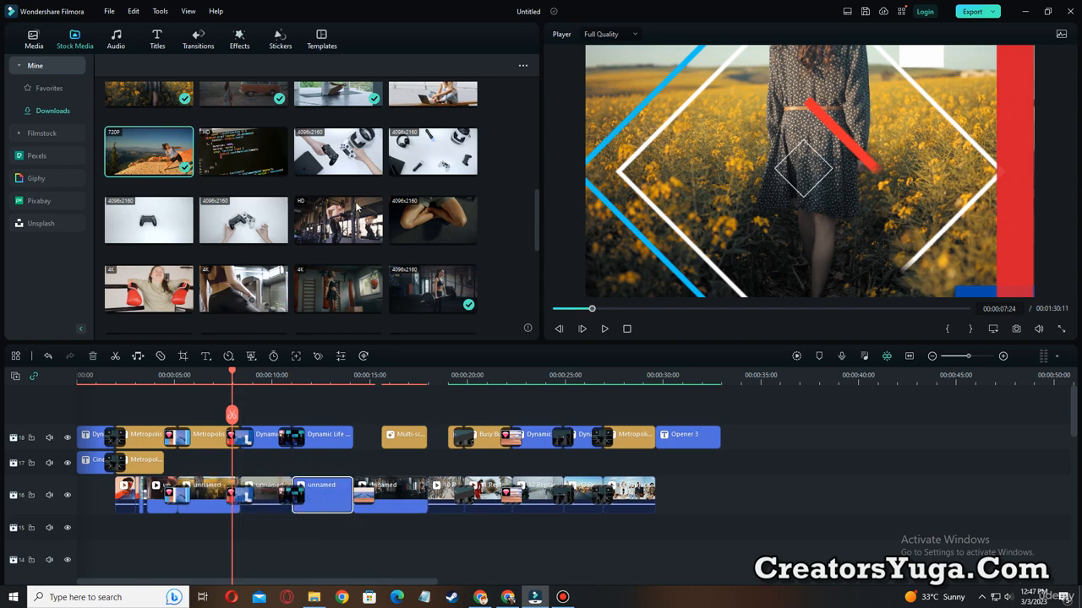
pyautogui.scroll(3, 355, 186)
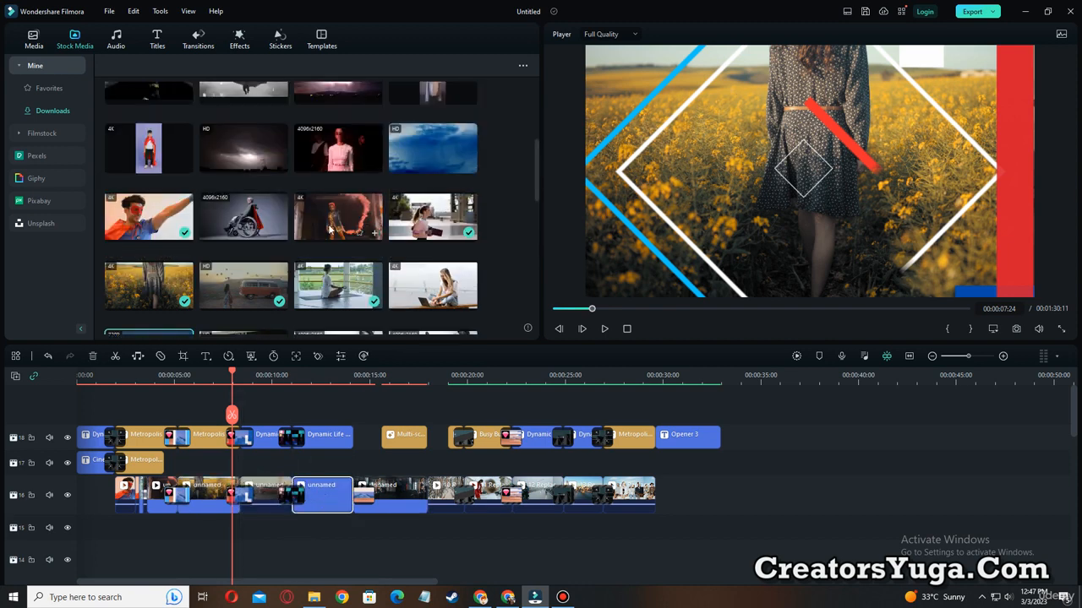
pyautogui.scroll(2, 272, 169)
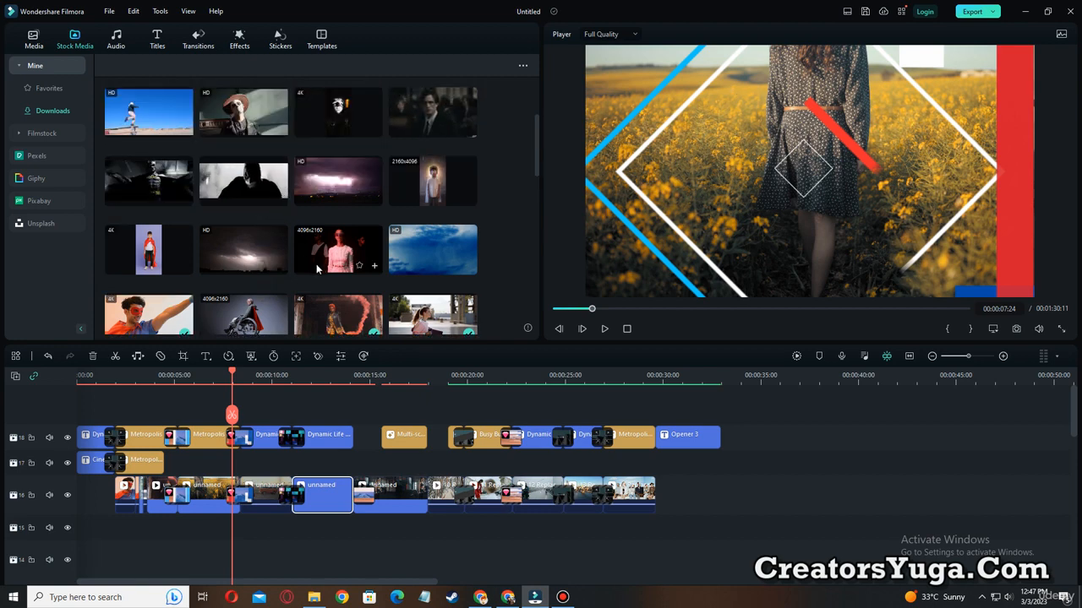
pyautogui.moveTo(322, 253); pyautogui.dragTo(432, 500)
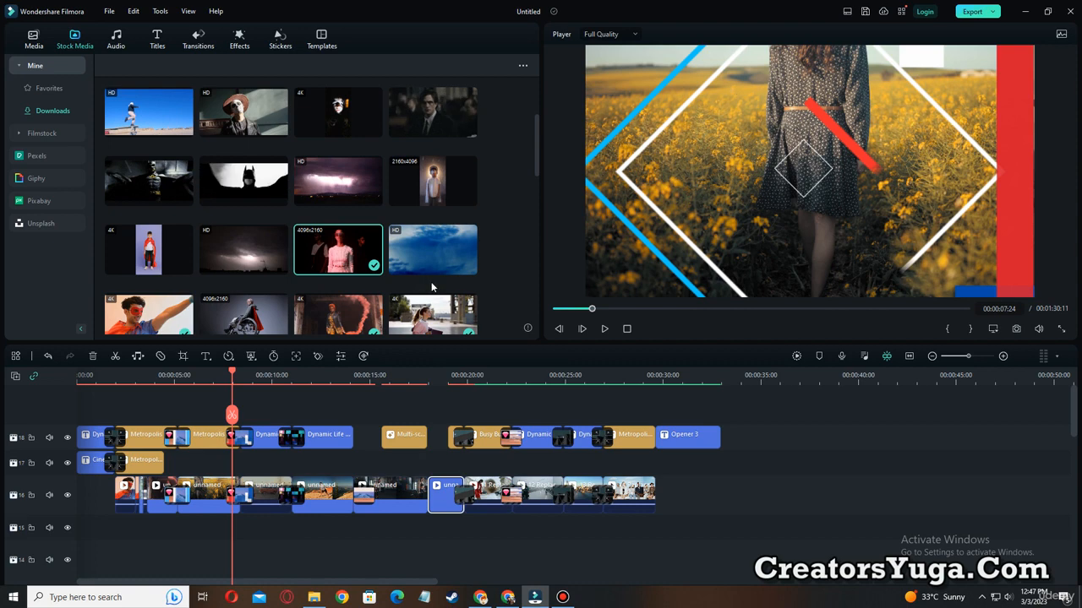
# Replace the next two placeholders with the dark-suited man and blue-sky clips, and the last placeholder with the basketball court clip.
pyautogui.scroll(2, 430, 280)
pyautogui.moveTo(431, 215); pyautogui.dragTo(483, 495)
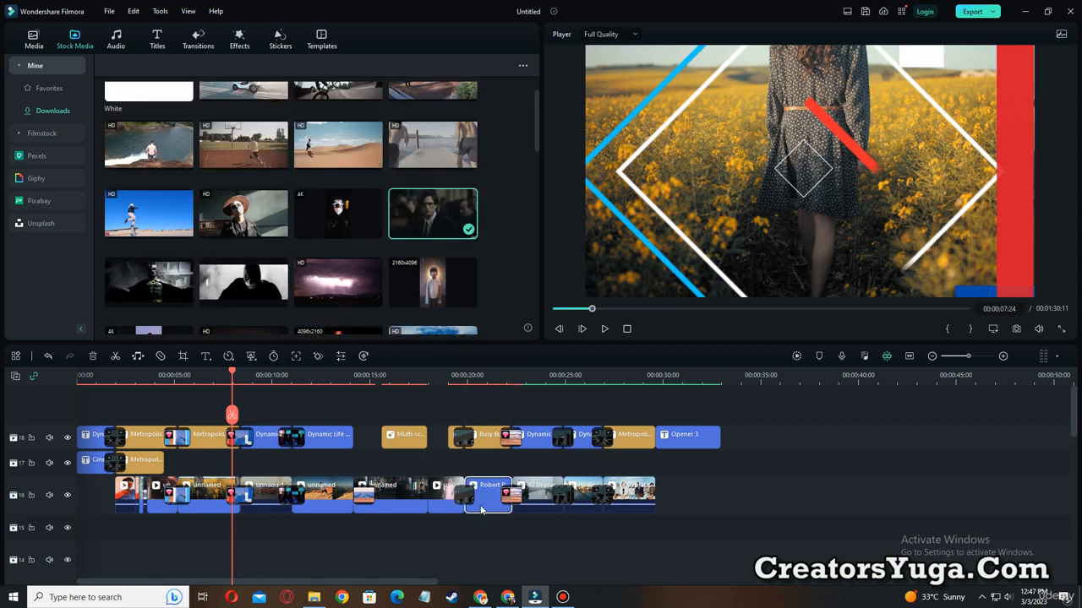
pyautogui.moveTo(149, 213); pyautogui.dragTo(540, 494)
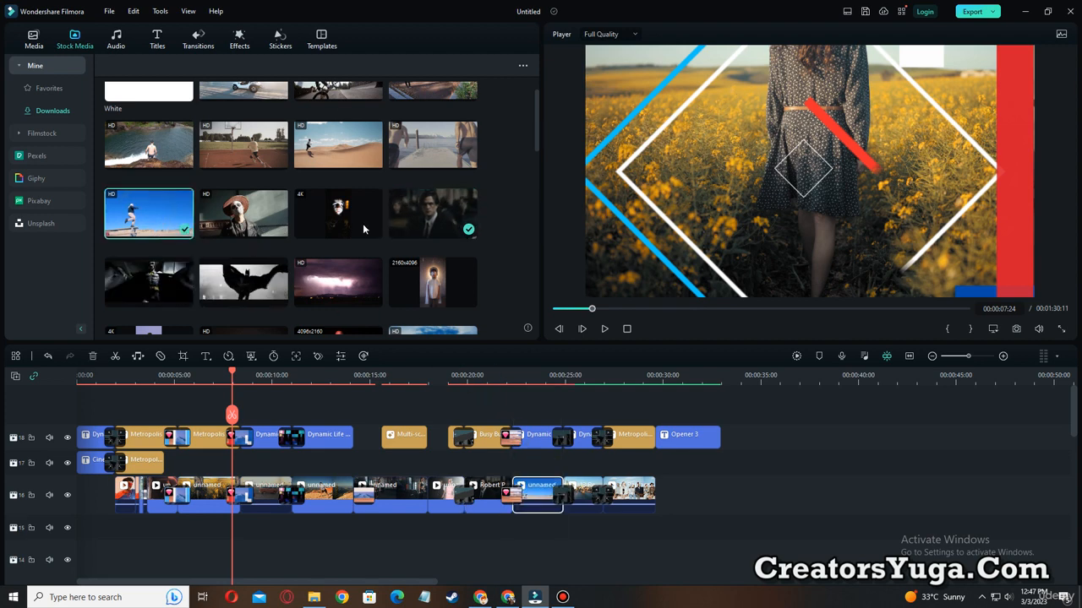
pyautogui.scroll(1, 358, 226)
pyautogui.moveTo(254, 196); pyautogui.dragTo(617, 486)
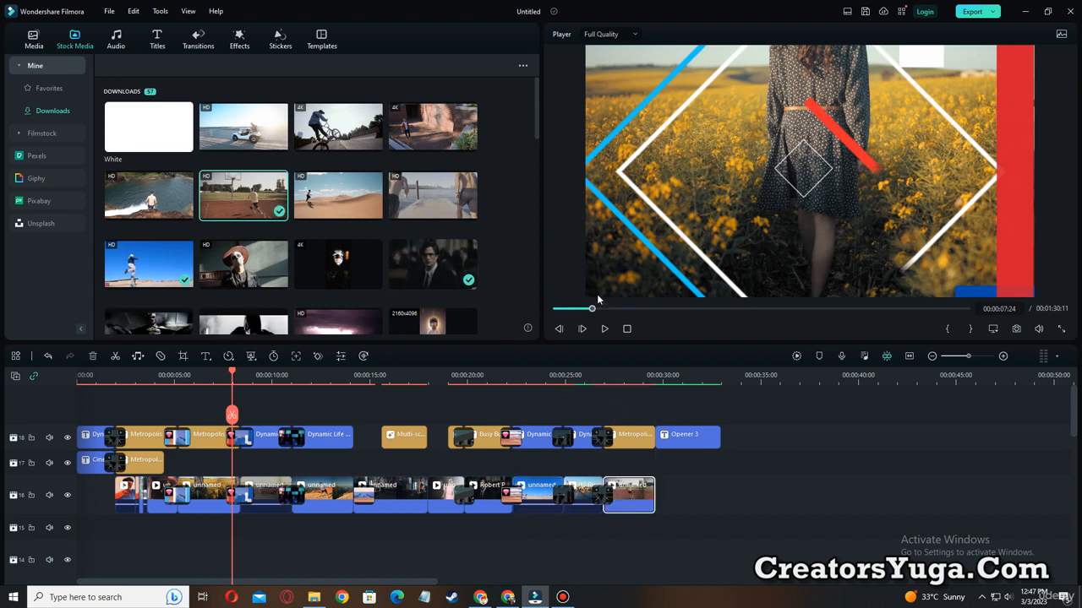
# Return the playhead to 00:00:00:00 and render the timeline preview.
pyautogui.moveTo(592, 310); pyautogui.dragTo(555, 312)
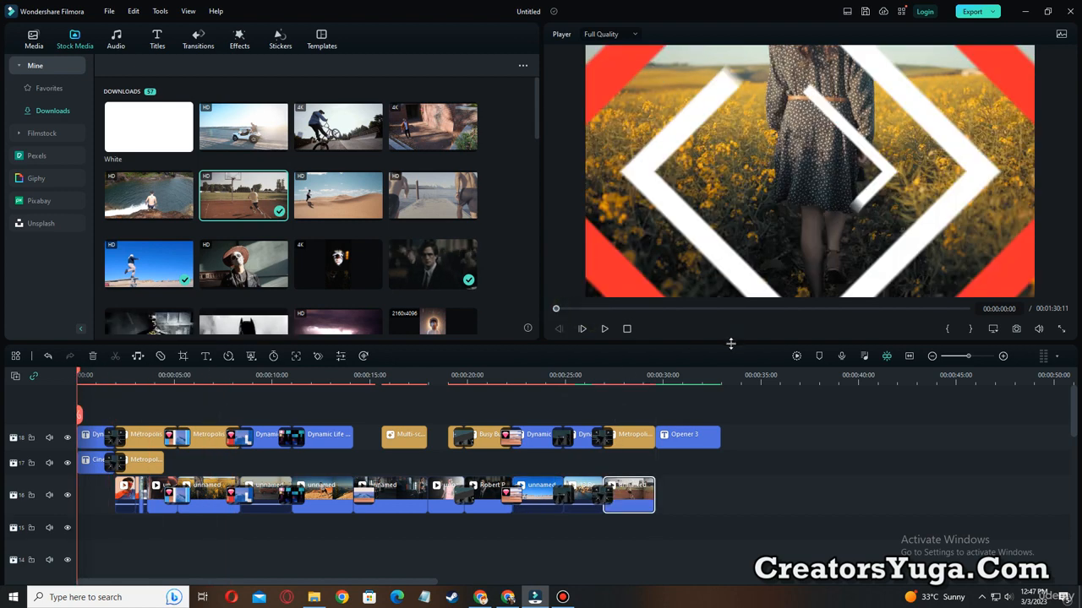
pyautogui.hotkey('ctrl', 'alt', 'd')
pyautogui.moveTo(775, 335); pyautogui.dragTo(813, 374)
pyautogui.press('Escape')
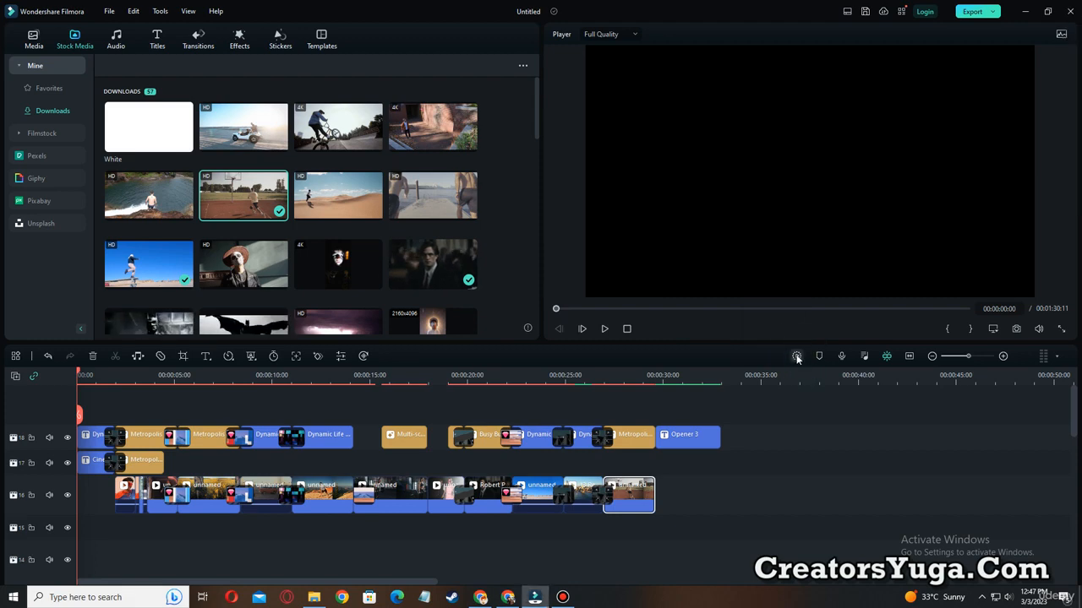
pyautogui.hotkey('ctrl', 'alt', 'd')
pyautogui.moveTo(772, 333); pyautogui.dragTo(813, 377)
pyautogui.press('Escape')
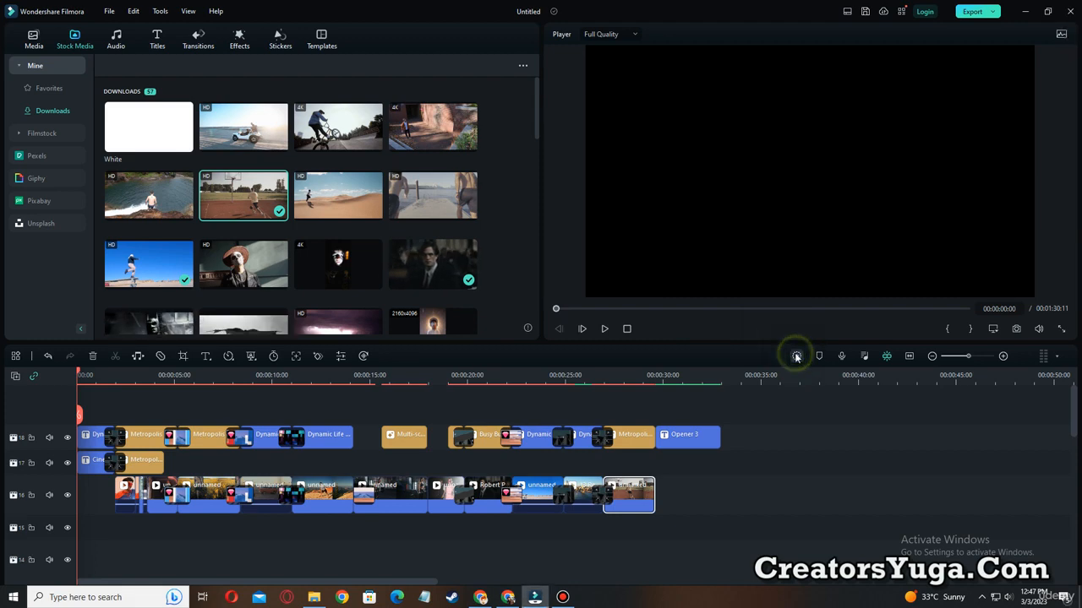
pyautogui.click(796, 356)
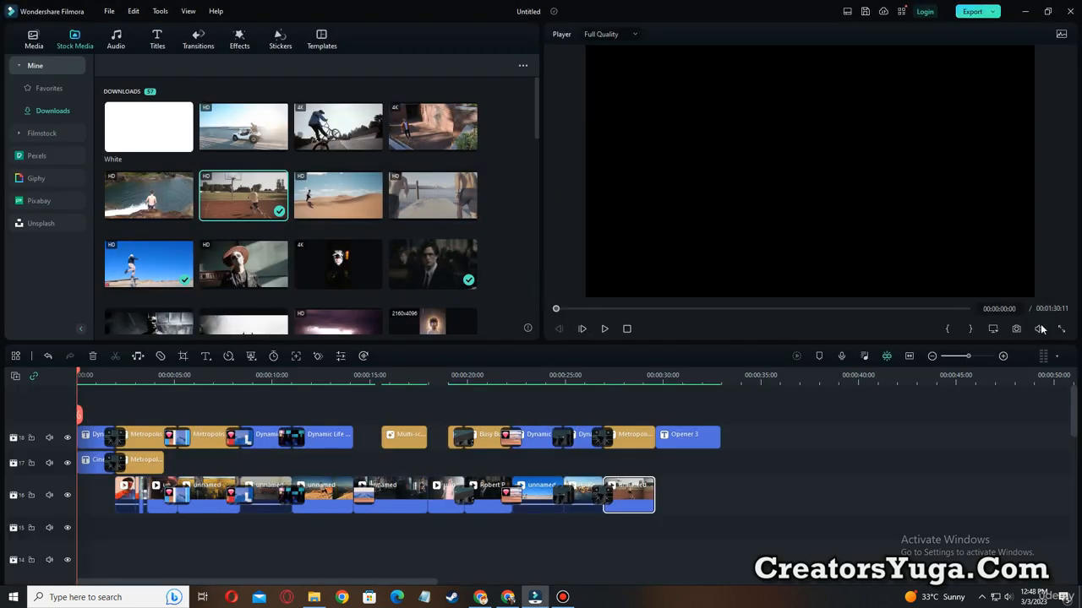
# Play the rendered slideshow in full screen, pause at 00:00:09:21 on the Welcome to Travel title, and exit full screen.
pyautogui.click(1063, 329)
pyautogui.click(61, 597)
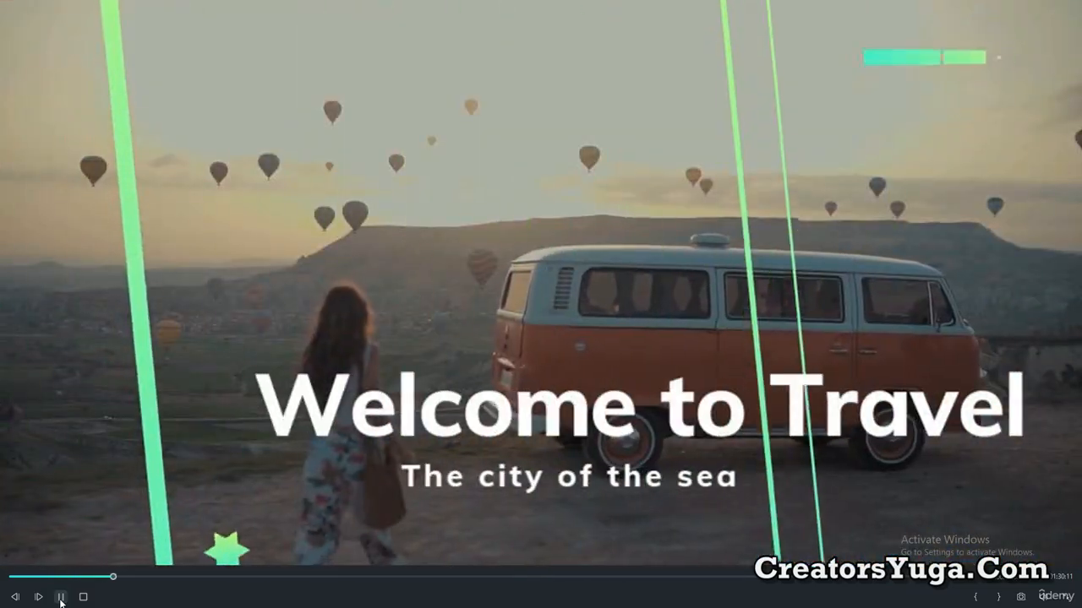
pyautogui.click(61, 597)
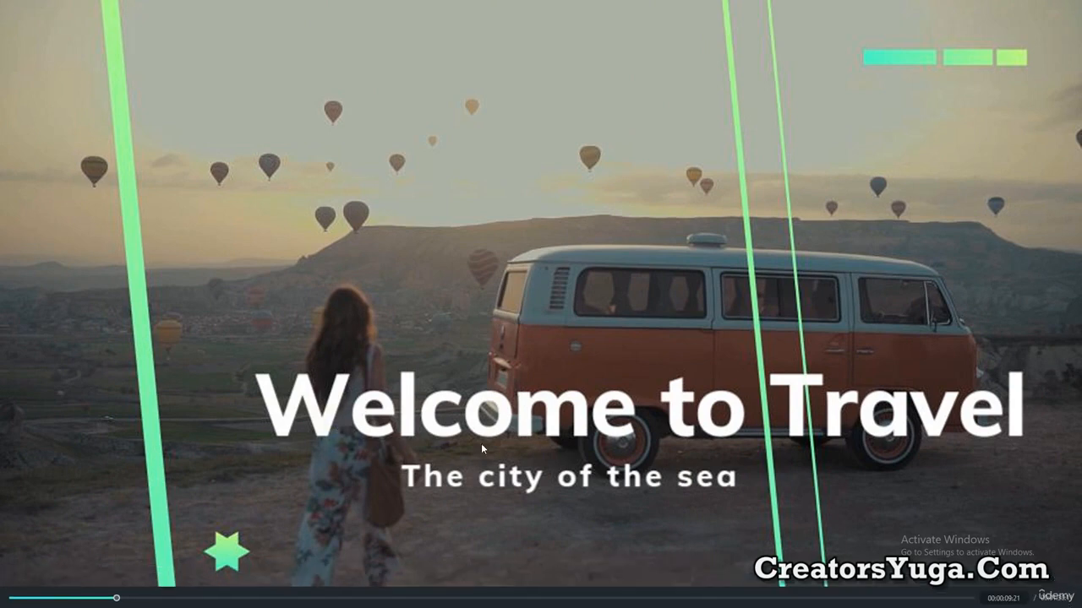
pyautogui.press('Escape')
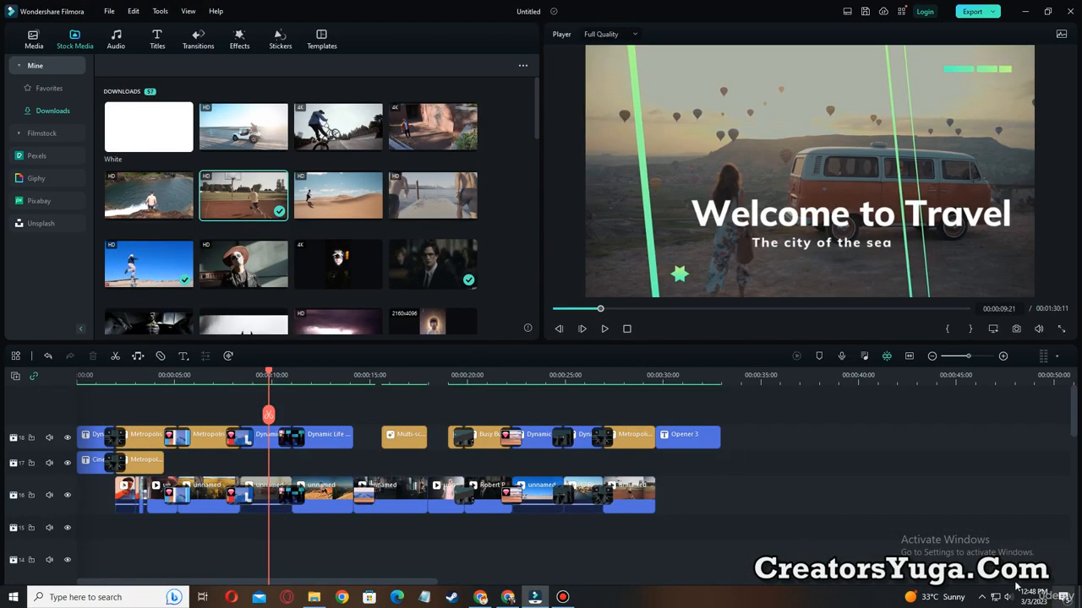
# Change the title Welcome to Travel to "Welcome to MY VLOG" and scale it down to fit within the frame.
pyautogui.doubleClick(772, 212)
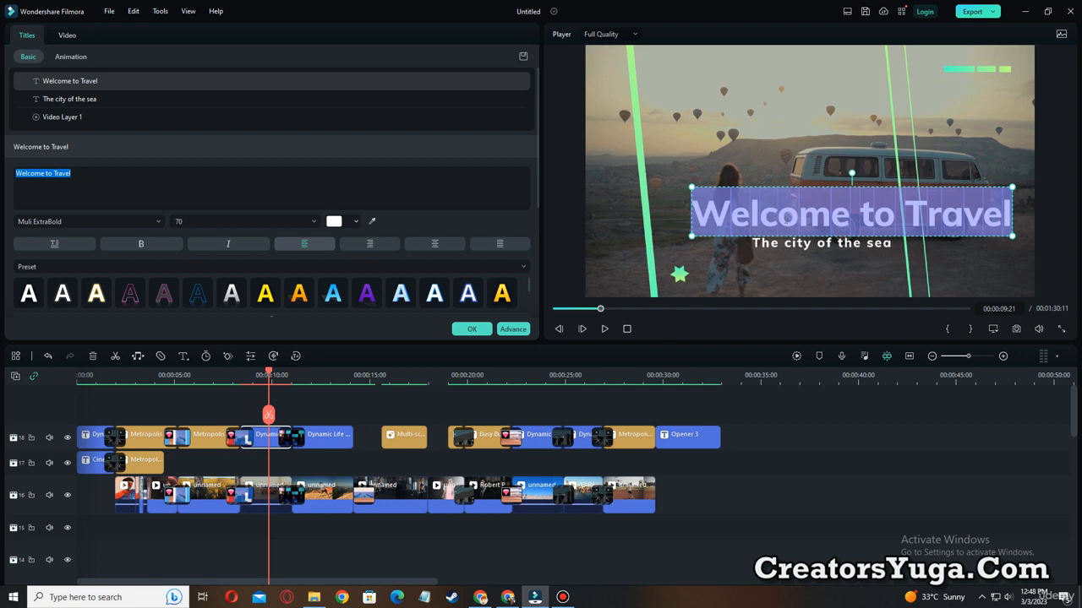
pyautogui.click(913, 219)
pyautogui.doubleClick(913, 219)
pyautogui.click(893, 207)
pyautogui.moveTo(908, 211); pyautogui.dragTo(1005, 214)
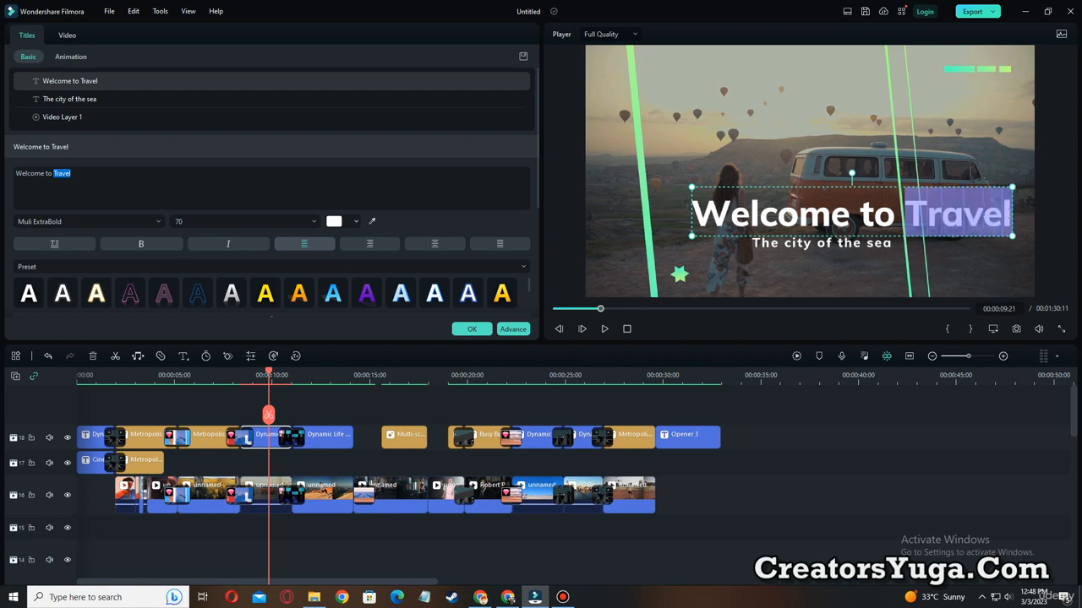
pyautogui.write('MY VLOG')
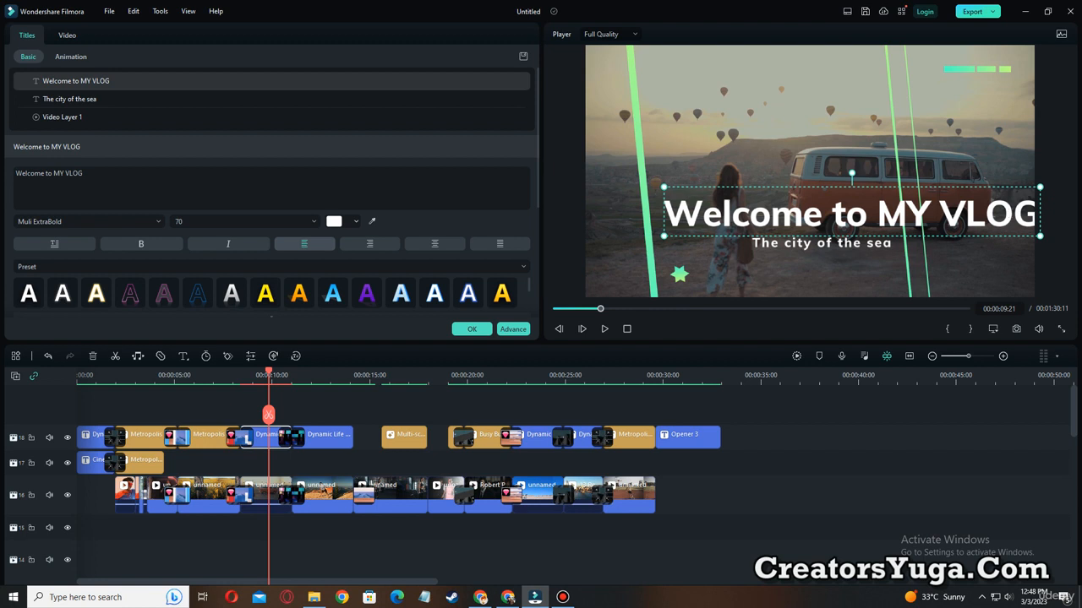
pyautogui.moveTo(1040, 187); pyautogui.dragTo(1004, 194)
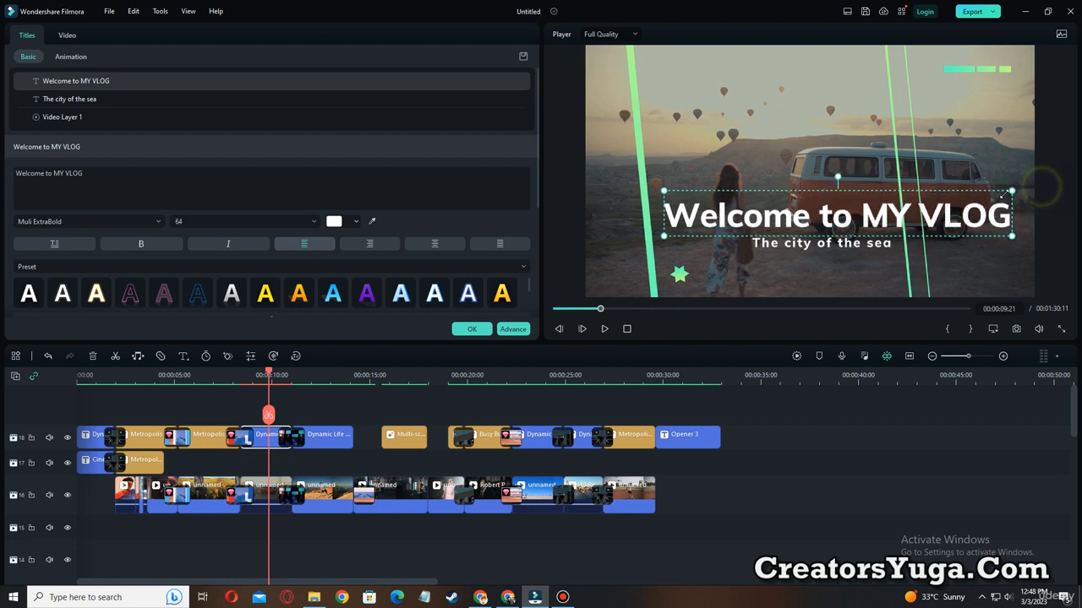
# Change the subtitle The city of the sea to "INDIAN YOUTUBER".
pyautogui.click(821, 243)
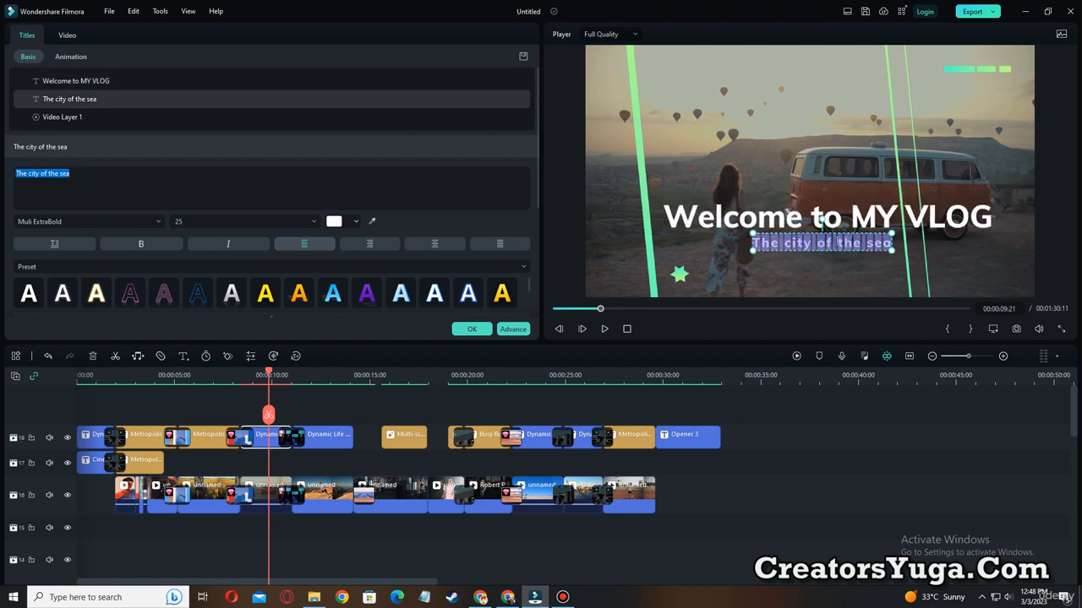
pyautogui.write('INDIAN YO')
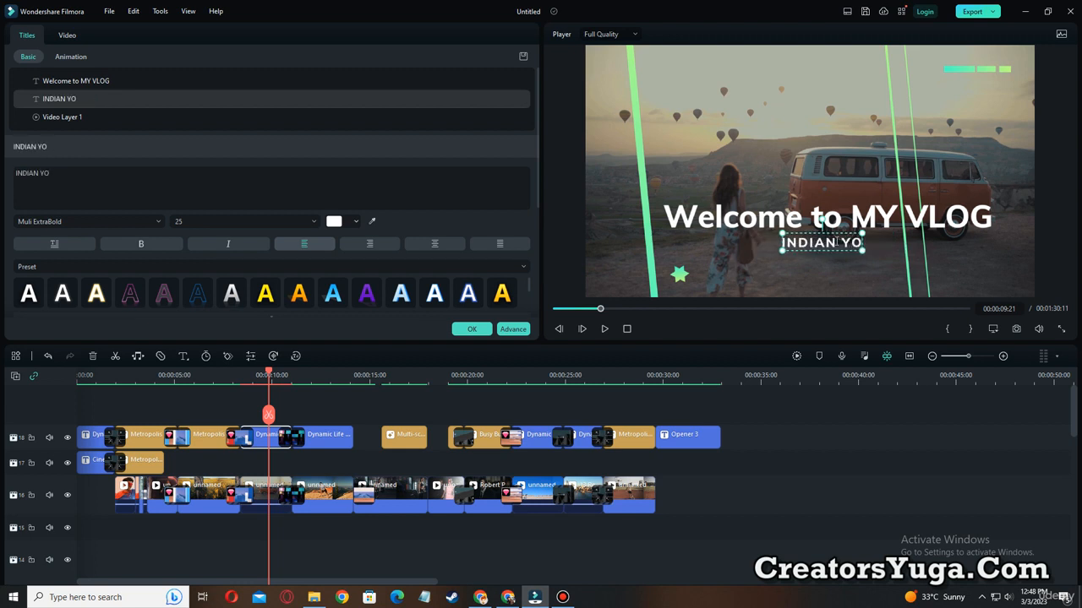
pyautogui.write('UTUBER')
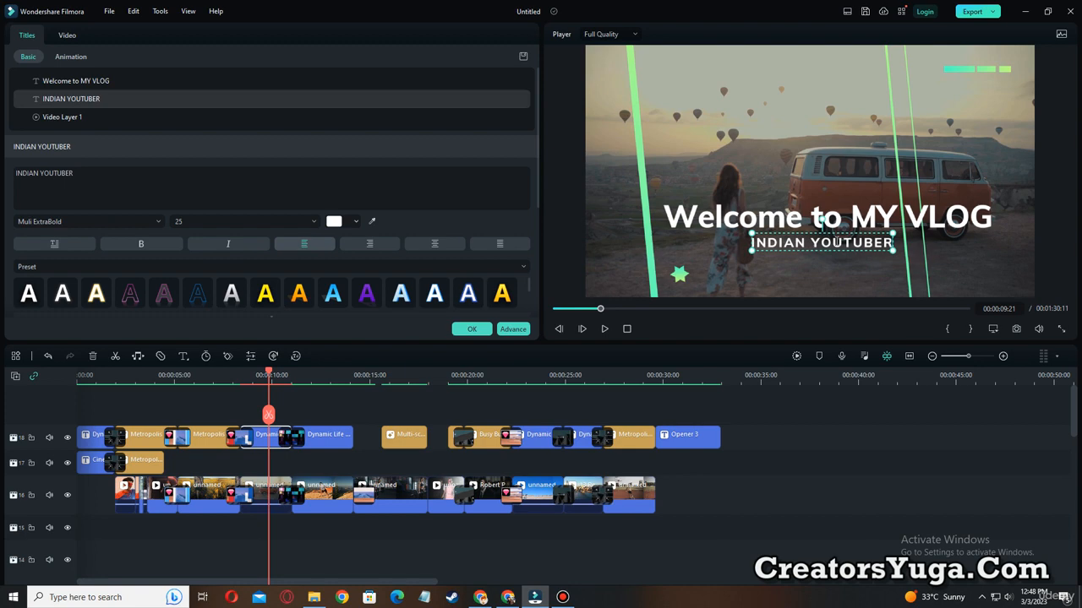
# Play on to 00:00:13:00 and replace the COOL RUN title text with "DAY".
pyautogui.click(604, 329)
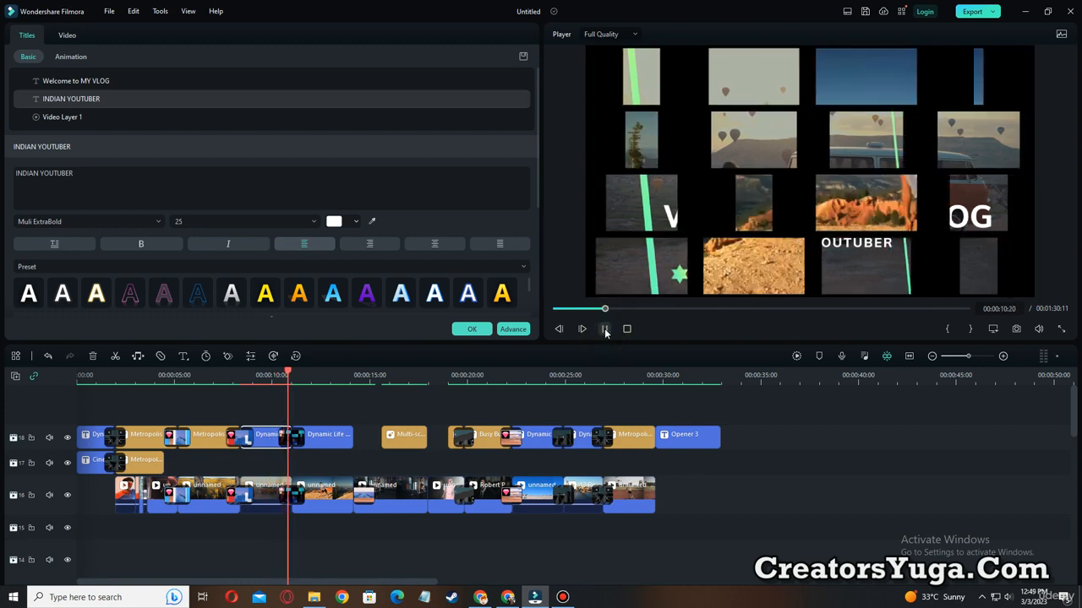
pyautogui.click(604, 329)
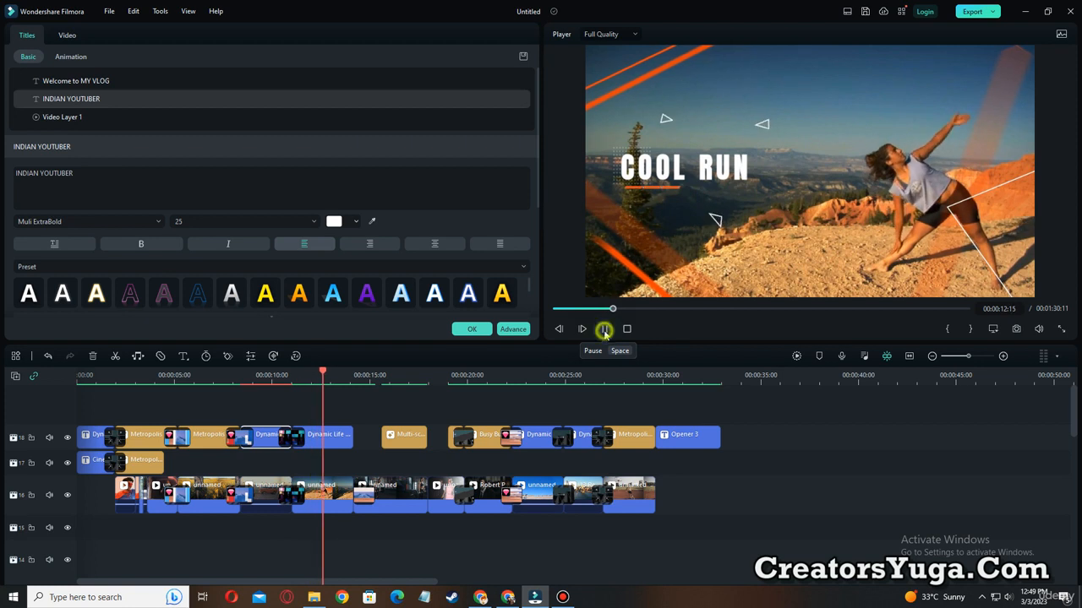
pyautogui.click(698, 171)
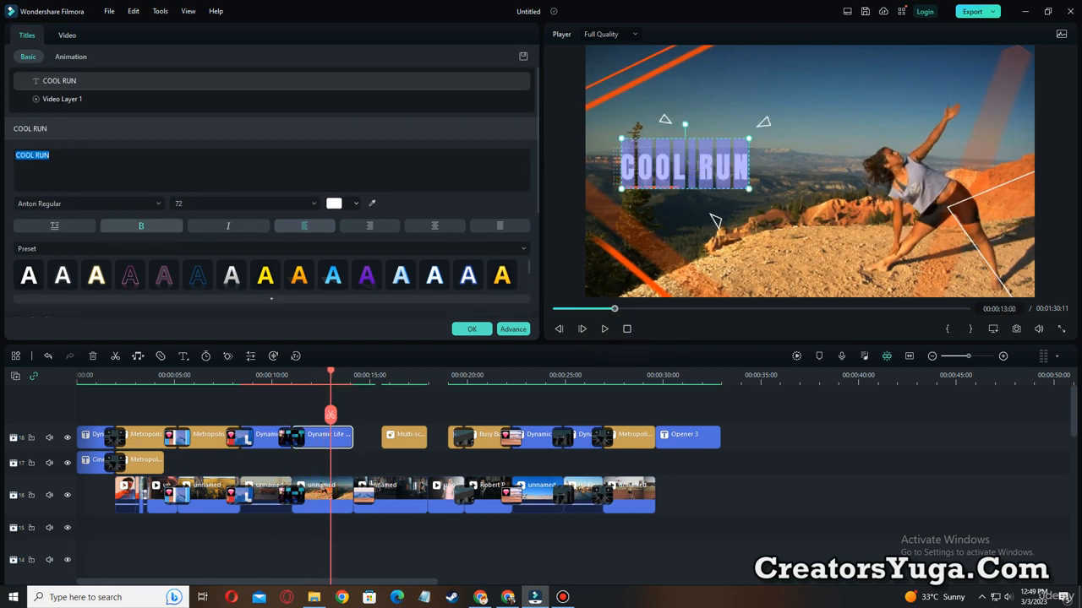
pyautogui.write('DAY')
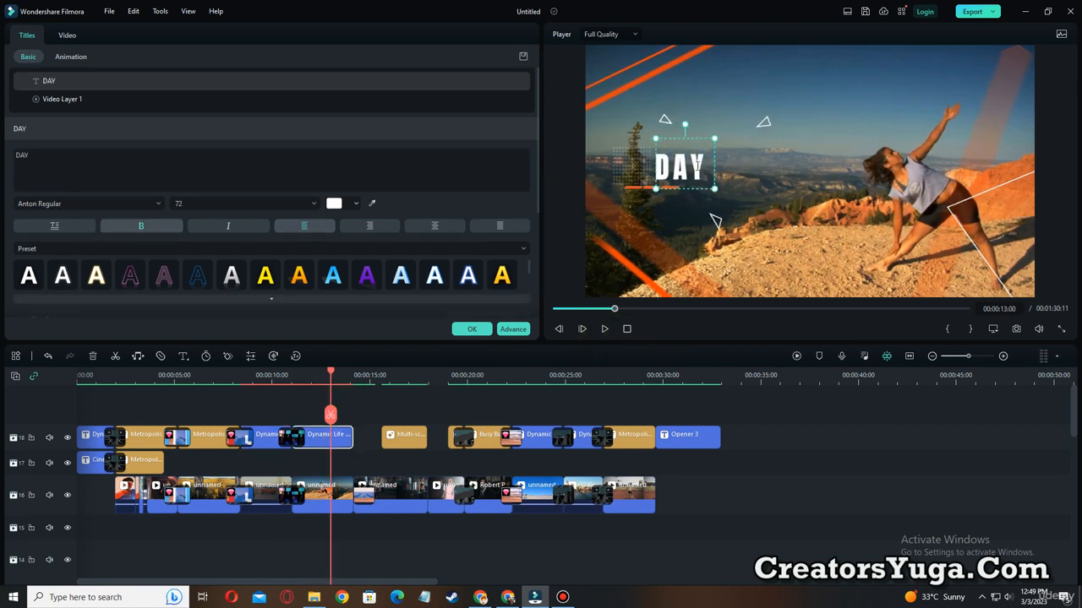